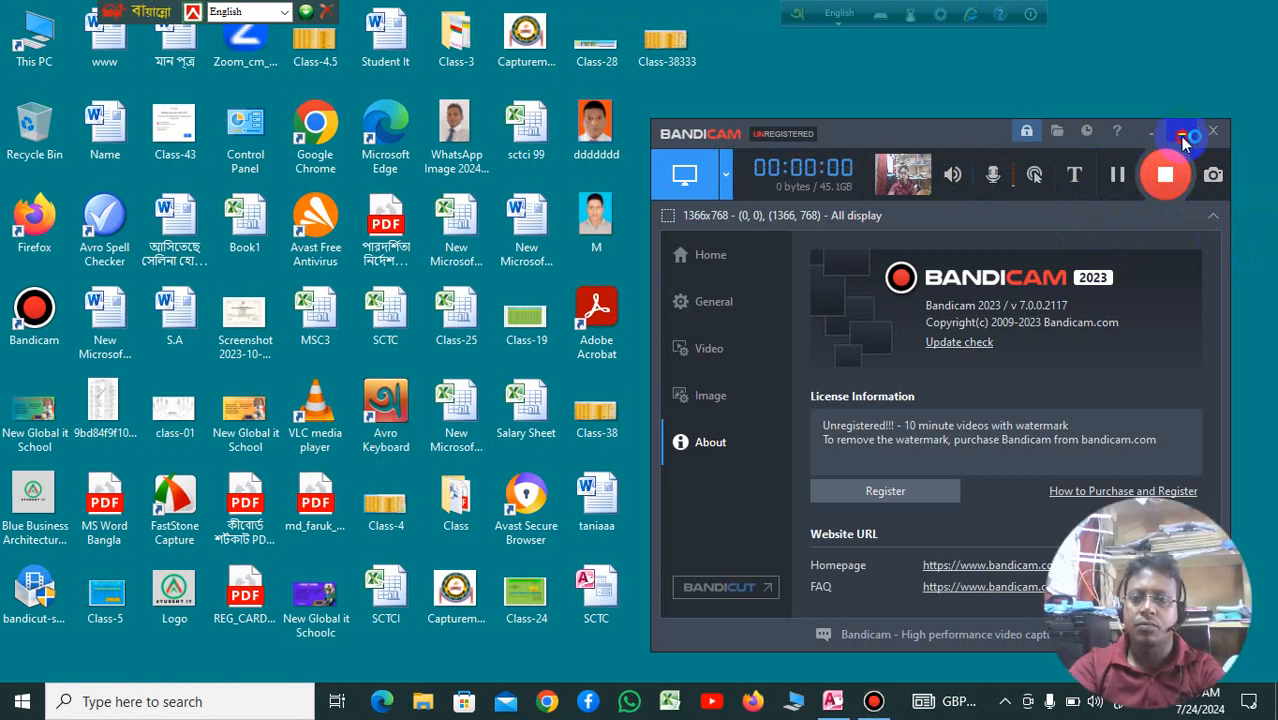
pyautogui.click(1182, 134)
pyautogui.rightClick(842, 97)
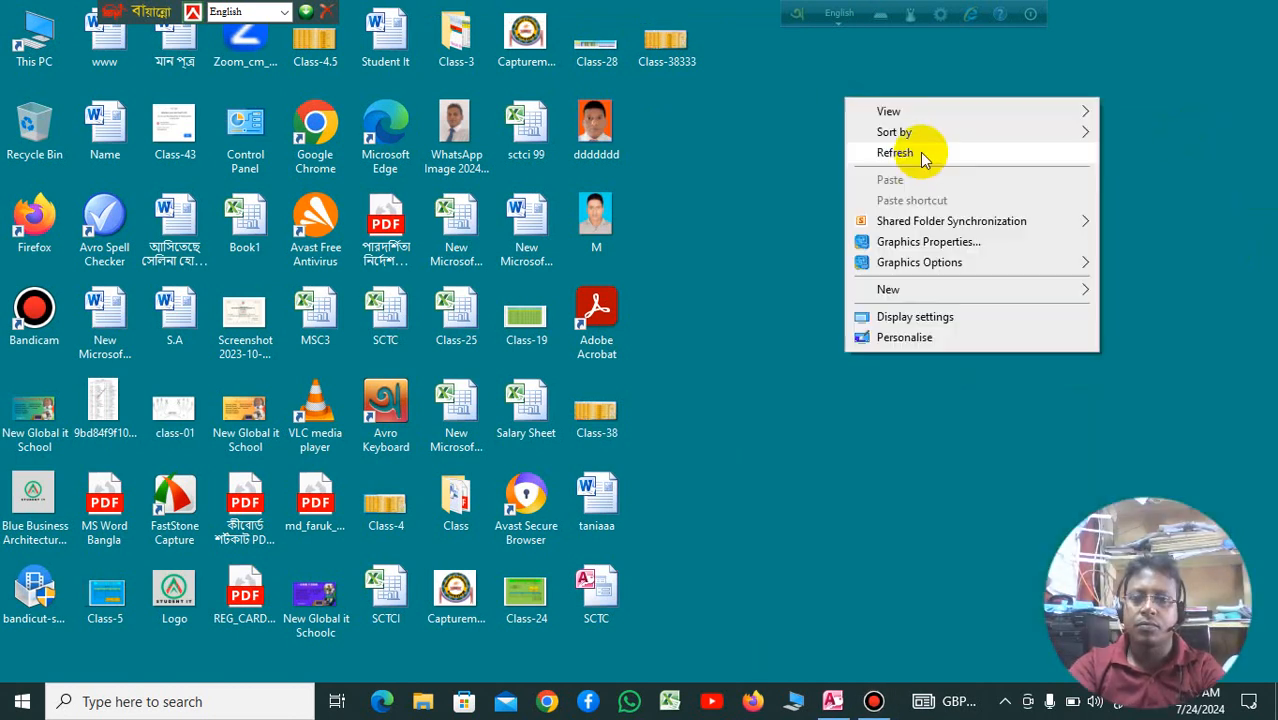
pyautogui.click(922, 151)
pyautogui.rightClick(905, 119)
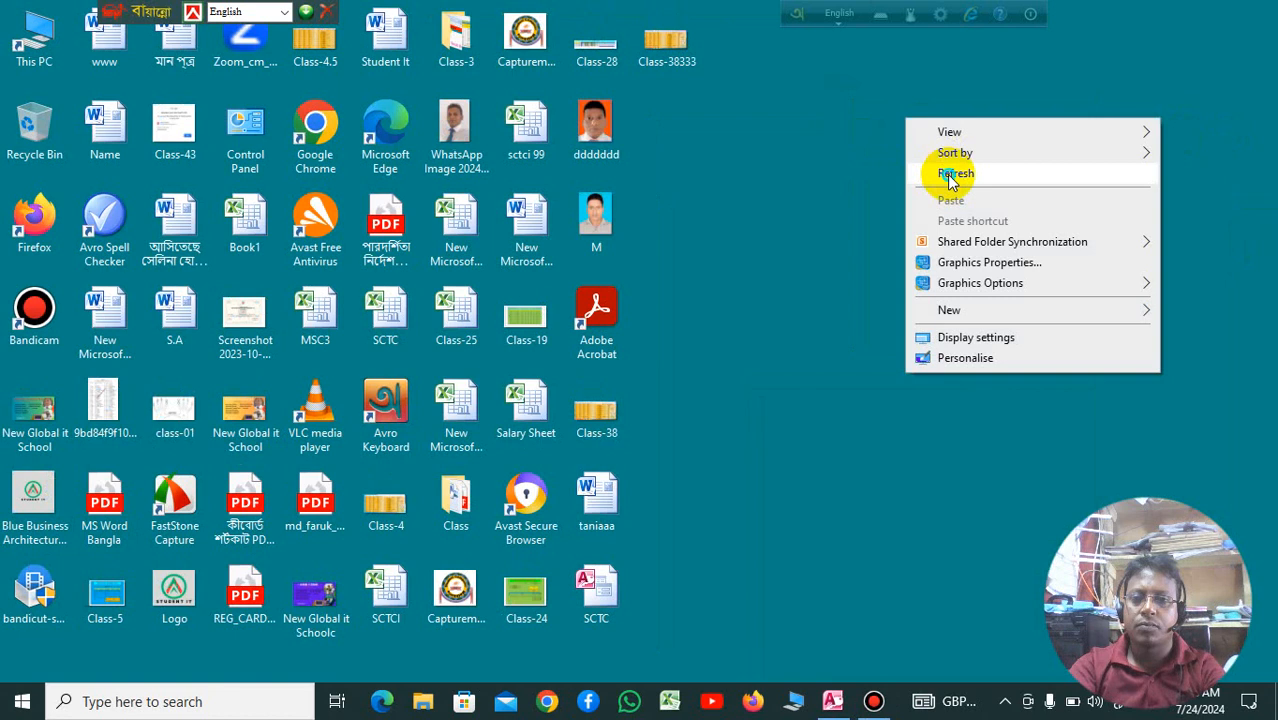
pyautogui.click(945, 173)
pyautogui.rightClick(950, 197)
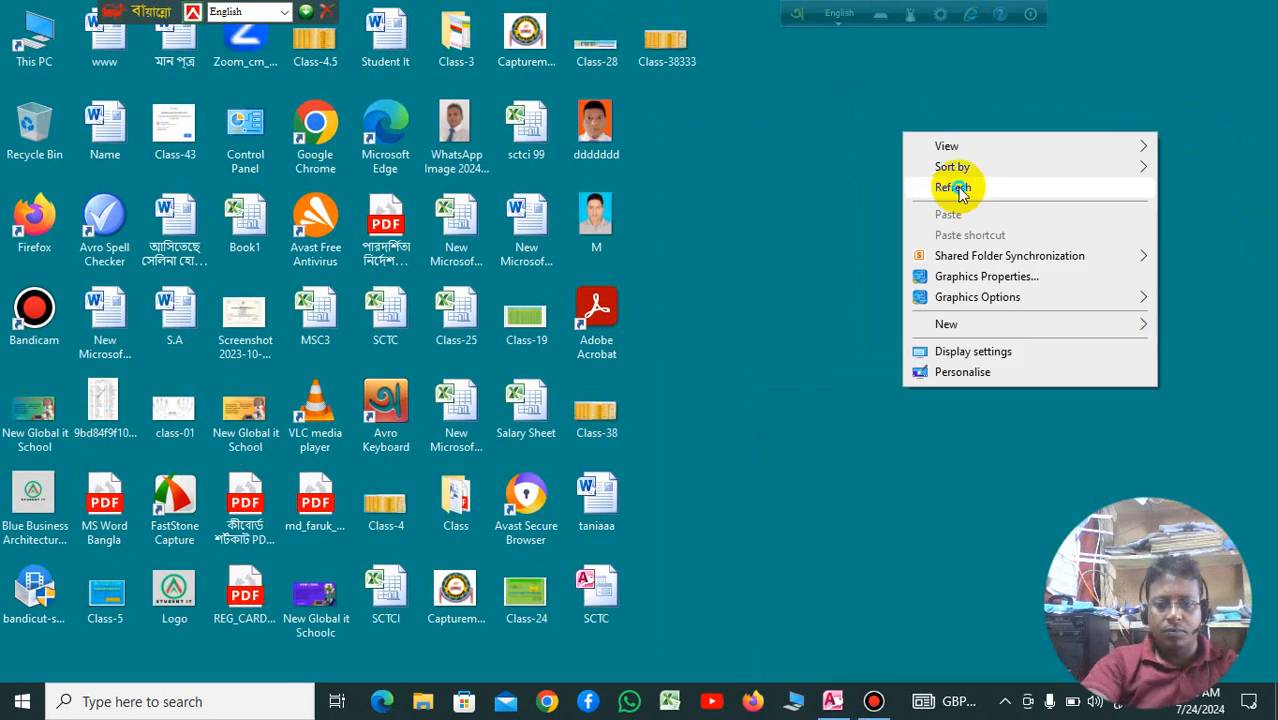
pyautogui.click(951, 197)
pyautogui.rightClick(965, 199)
pyautogui.click(966, 199)
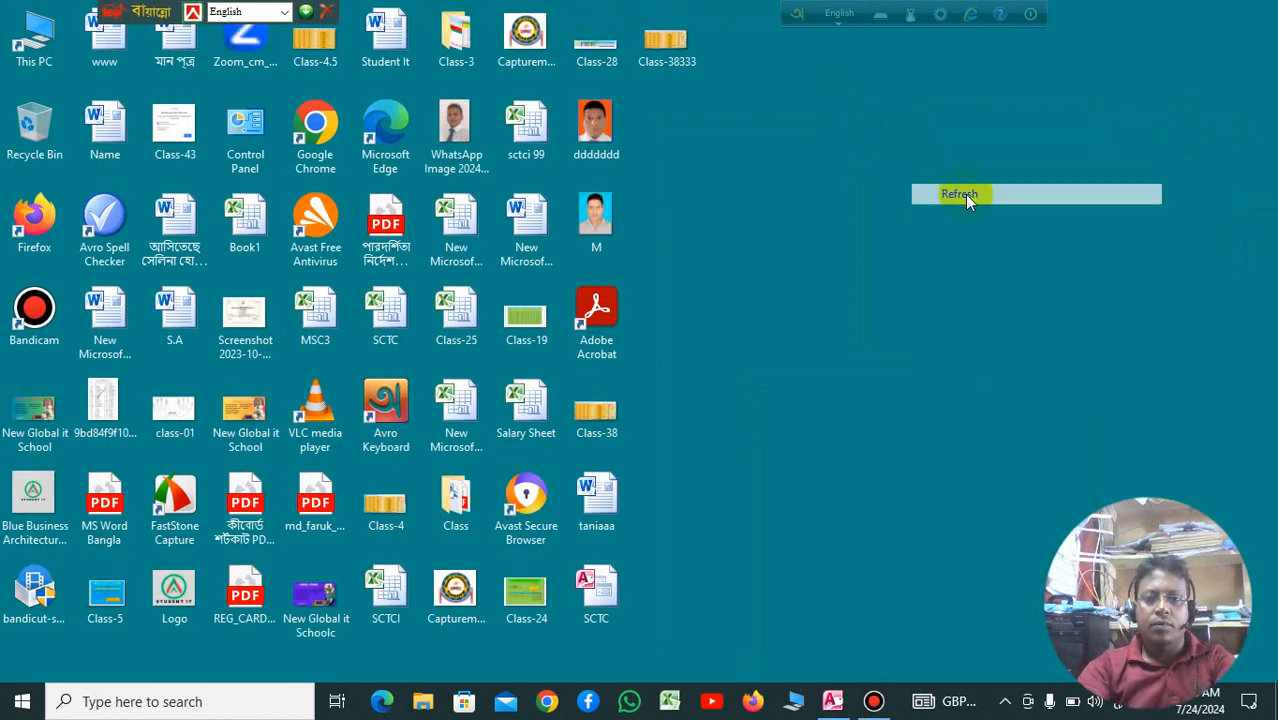
# Close the open Database1 window and relaunch Microsoft Access 2010.
pyautogui.click(840, 704)
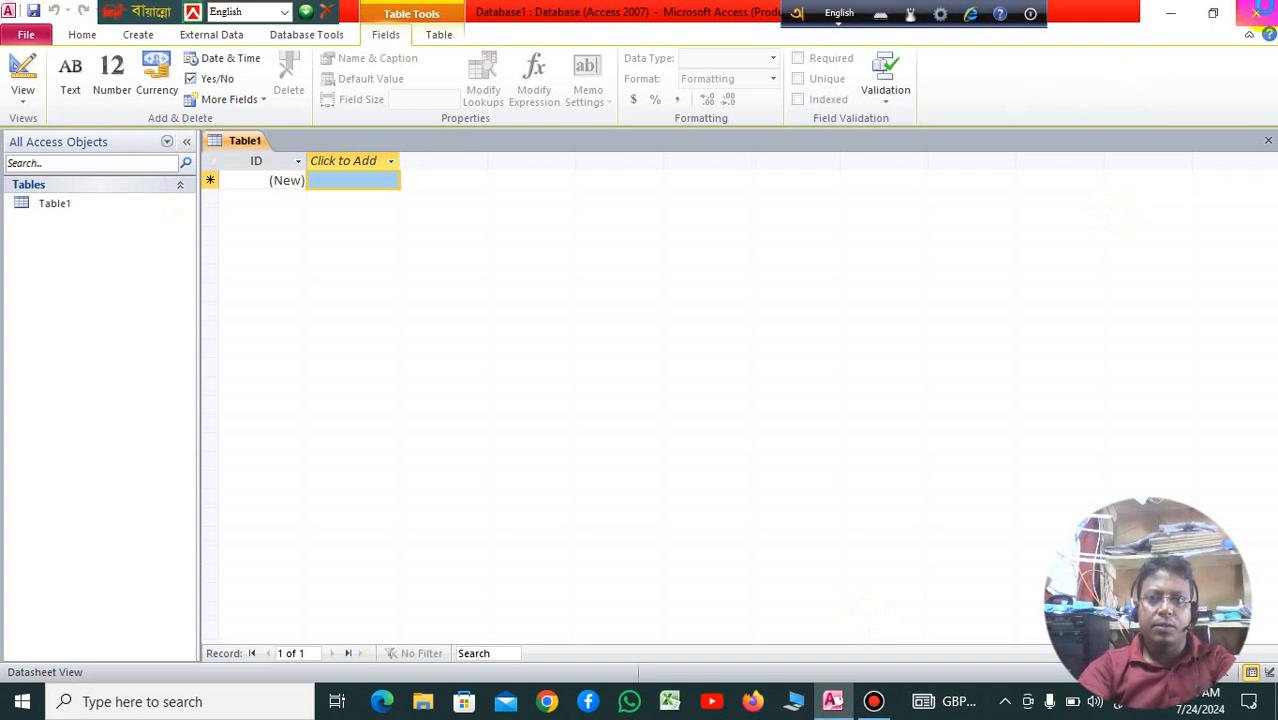
pyautogui.click(1262, 19)
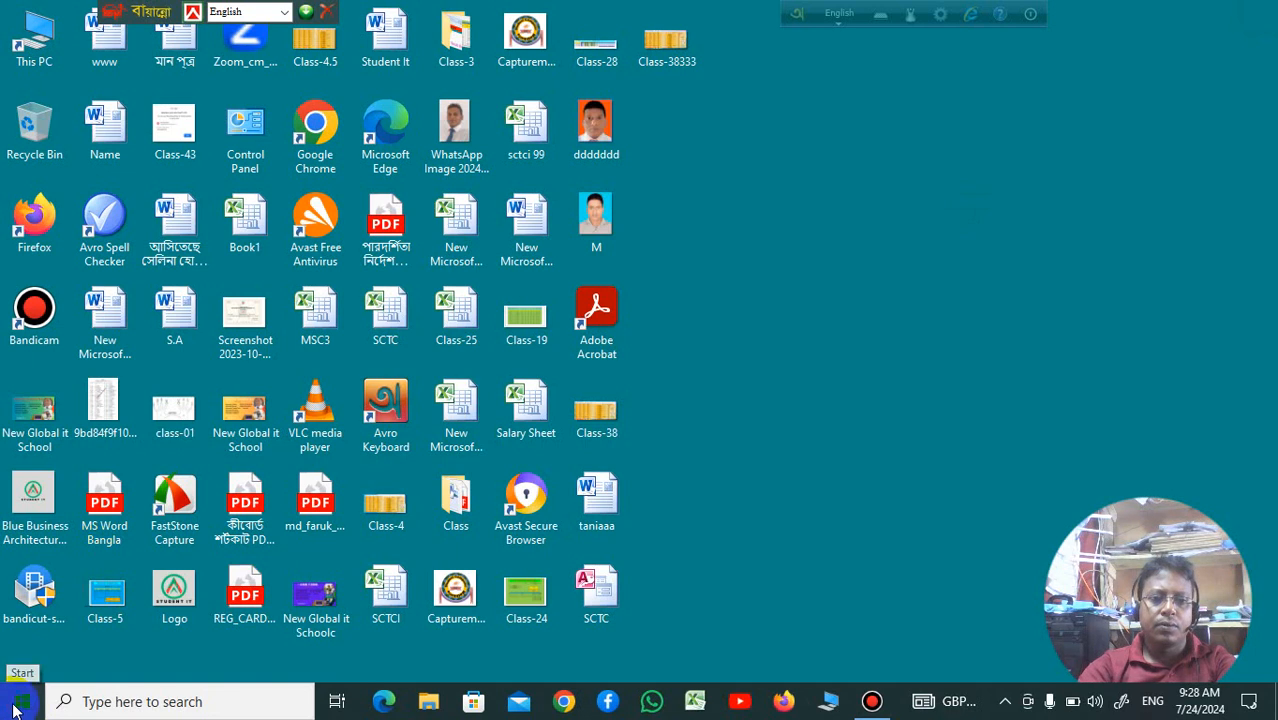
pyautogui.click(18, 708)
pyautogui.scroll(-8, 196, 425)
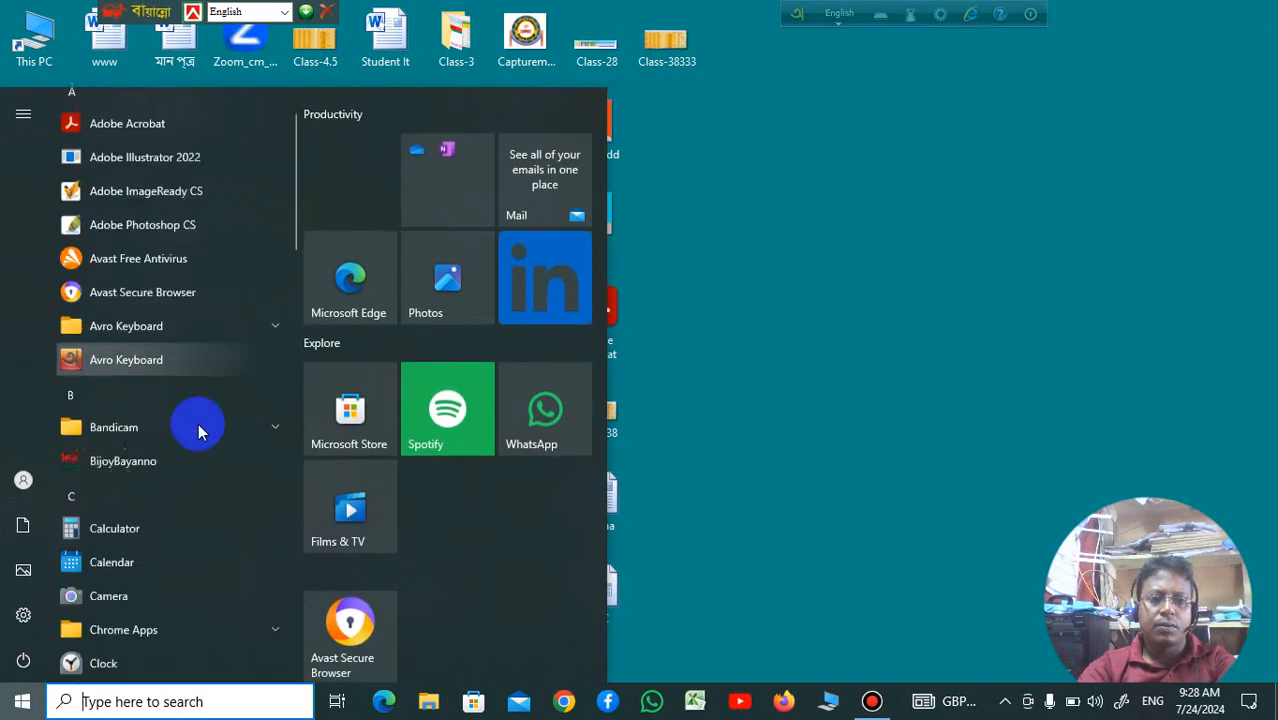
pyautogui.scroll(-2, 198, 423)
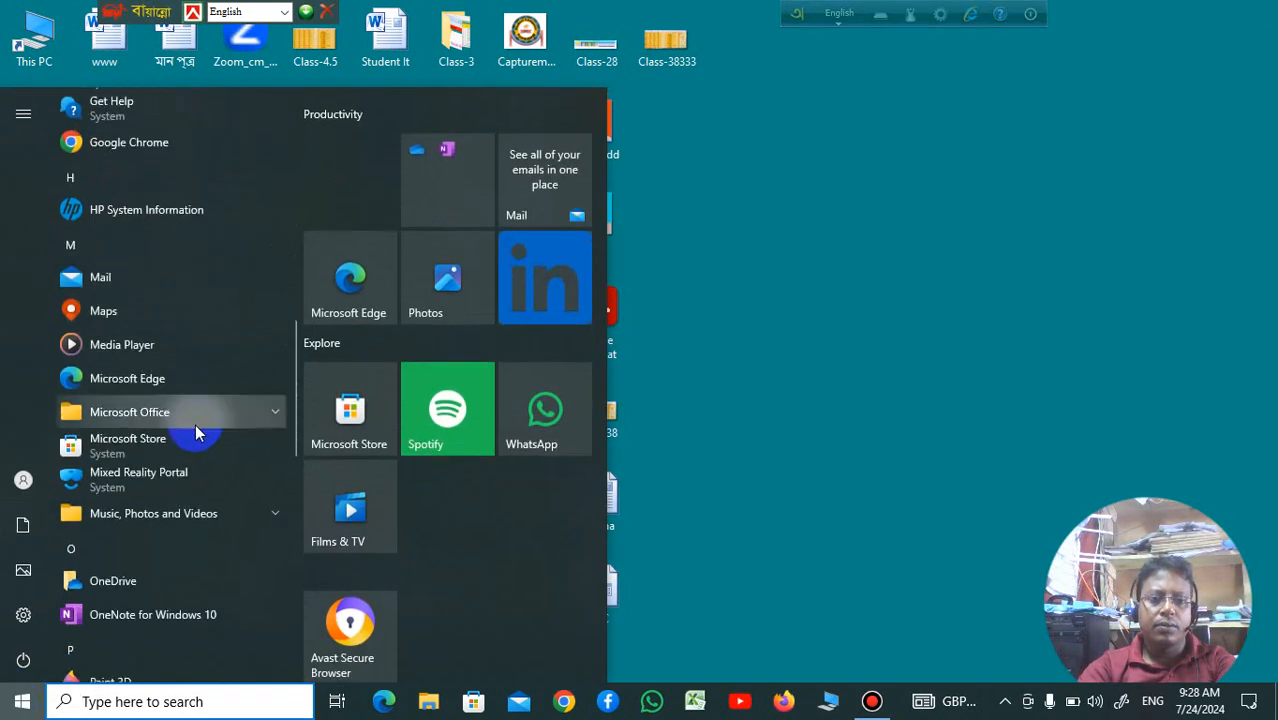
pyautogui.click(195, 420)
pyautogui.scroll(-3, 195, 422)
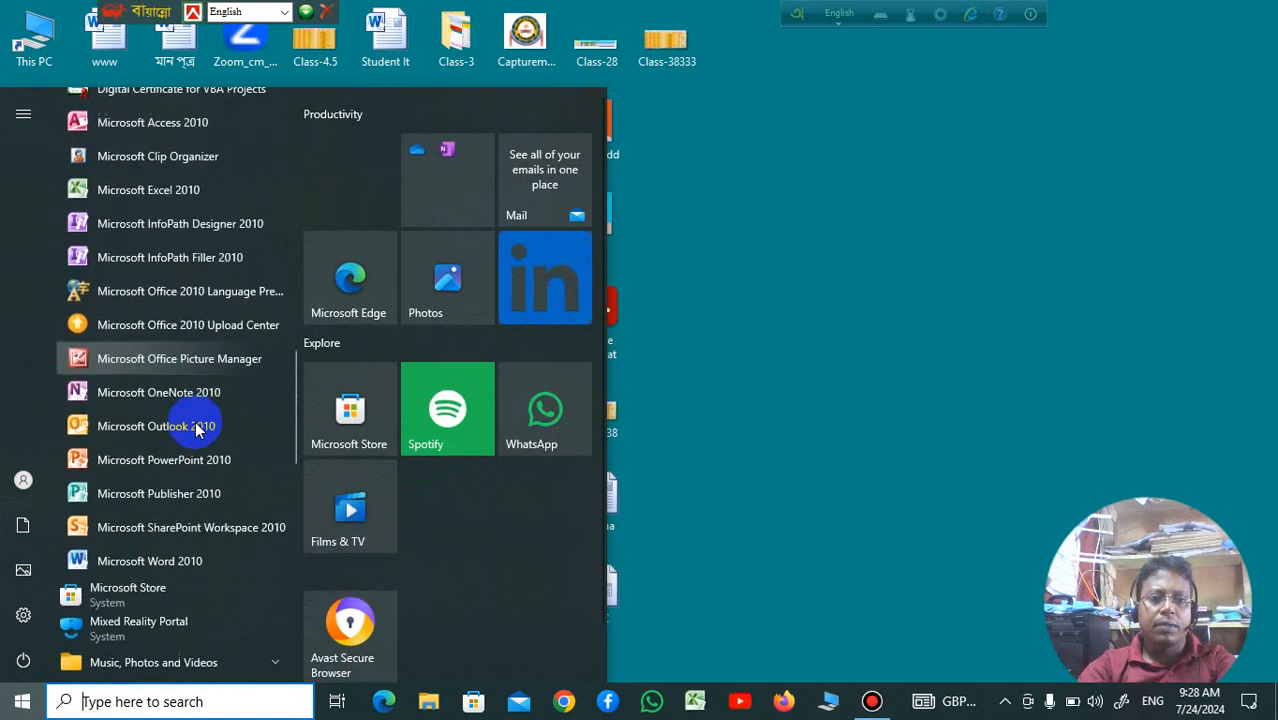
pyautogui.scroll(2, 171, 262)
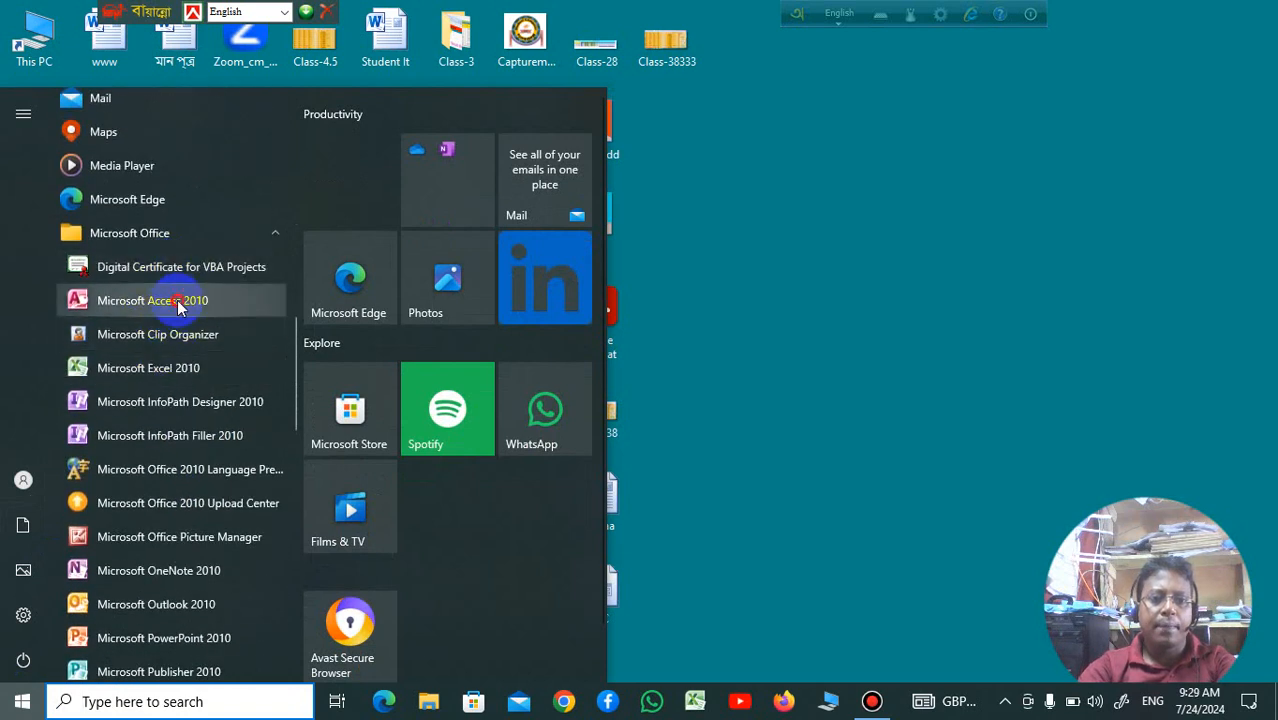
pyautogui.click(177, 300)
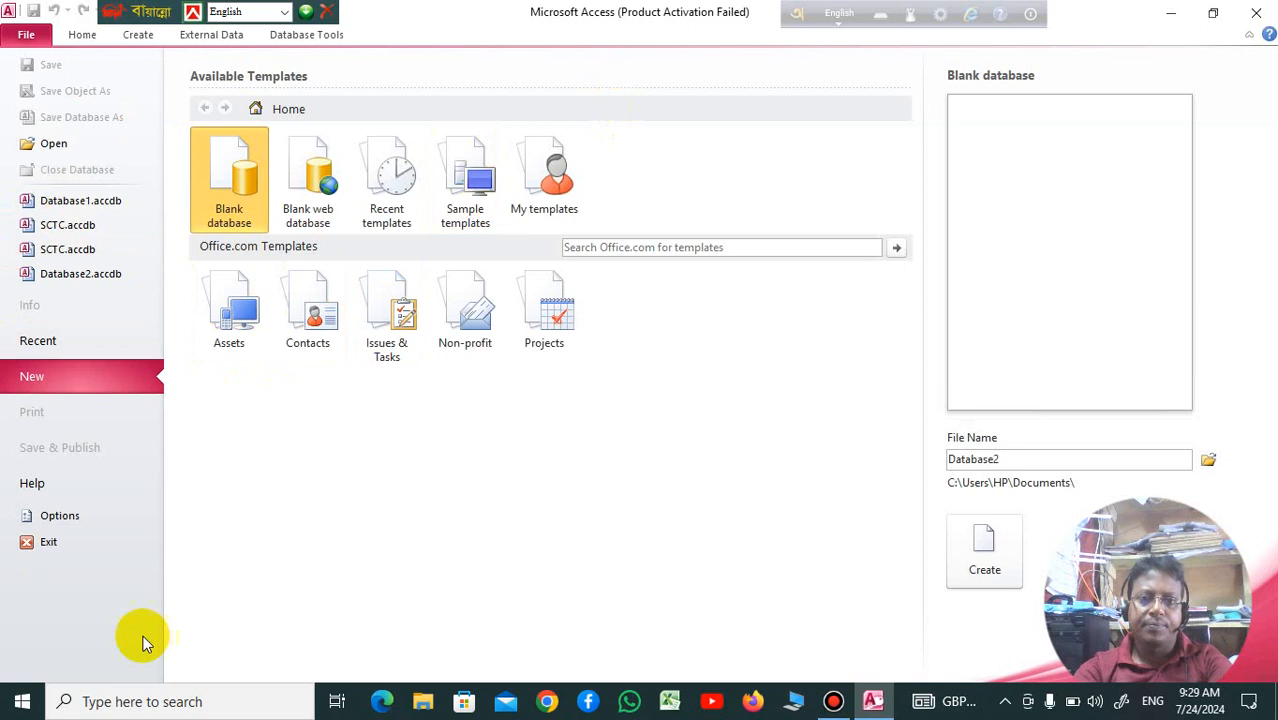
# Create a new blank database and dismiss the Office activation wizard.
pyautogui.doubleClick(230, 172)
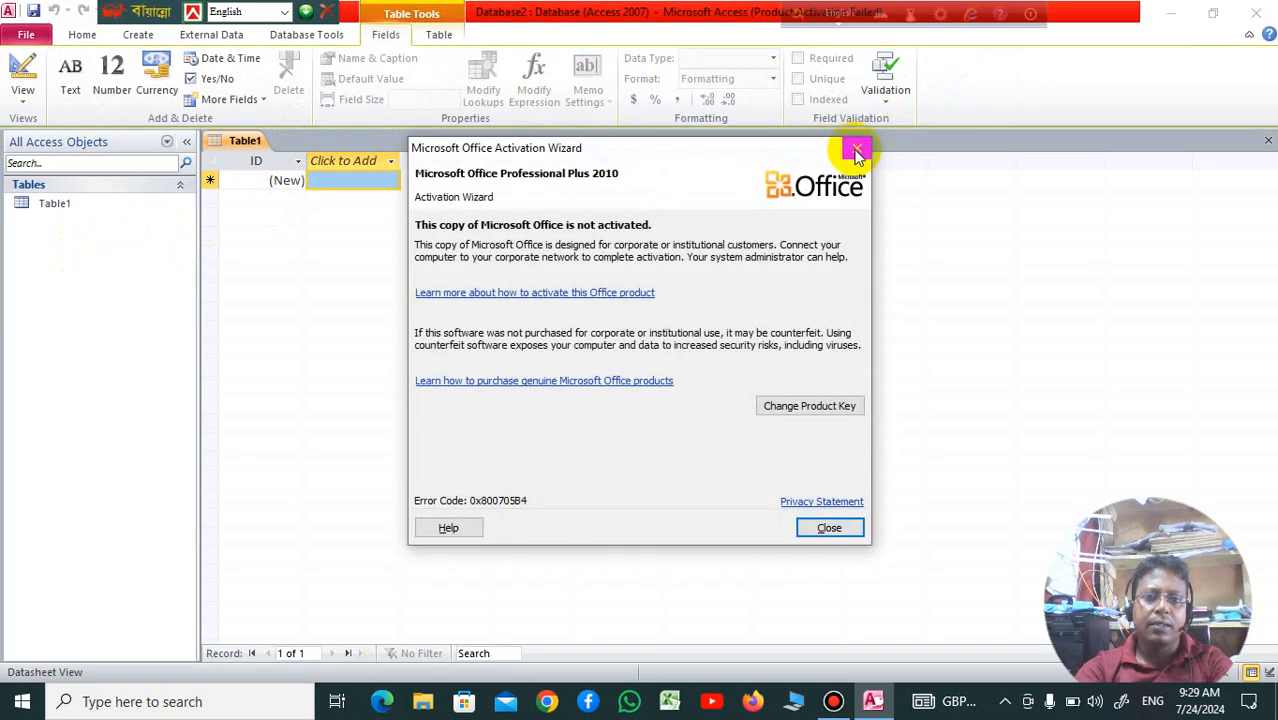
pyautogui.click(849, 152)
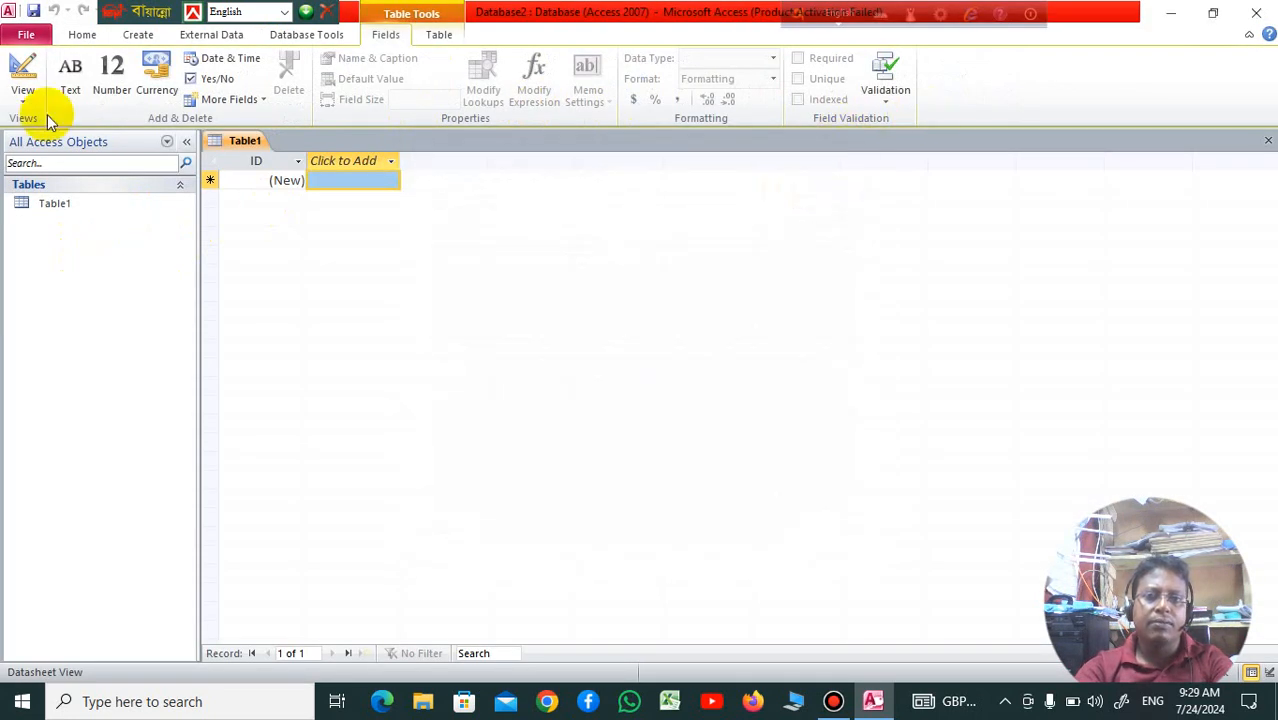
# Switch Table1 to Design View, saving the table under the name SCTC.
pyautogui.click(116, 209)
pyautogui.rightClick(117, 209)
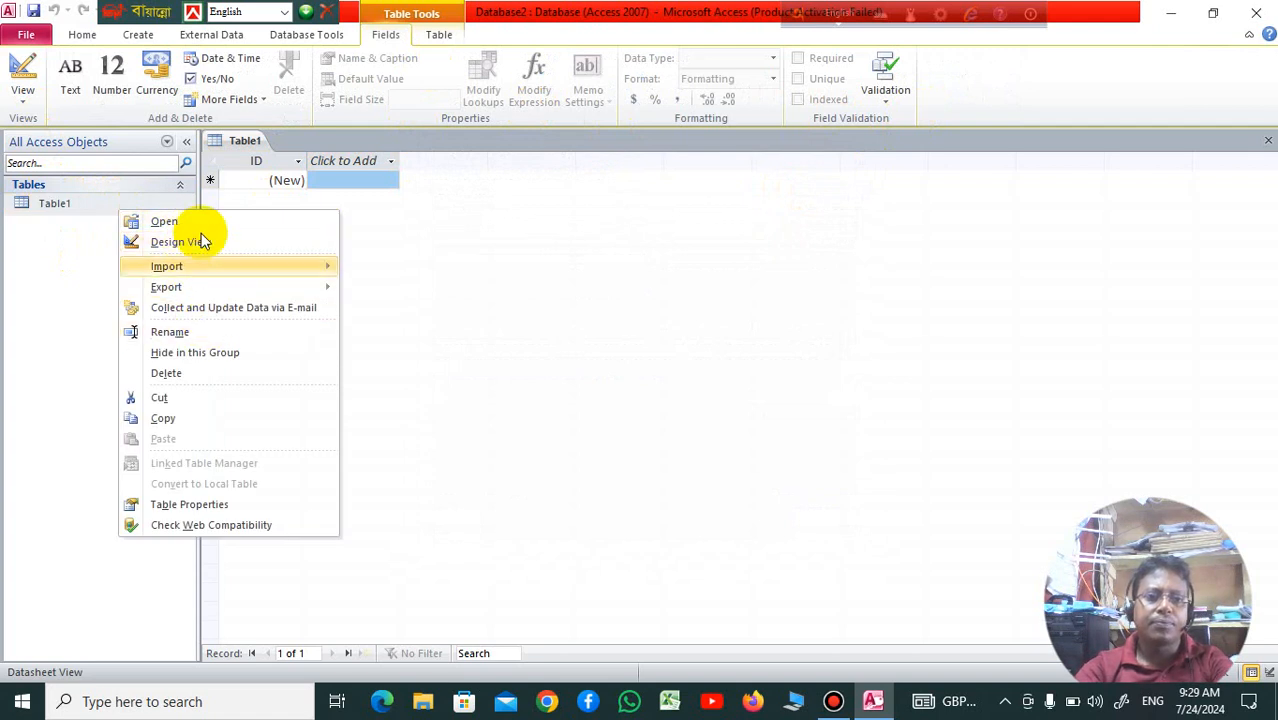
pyautogui.click(231, 243)
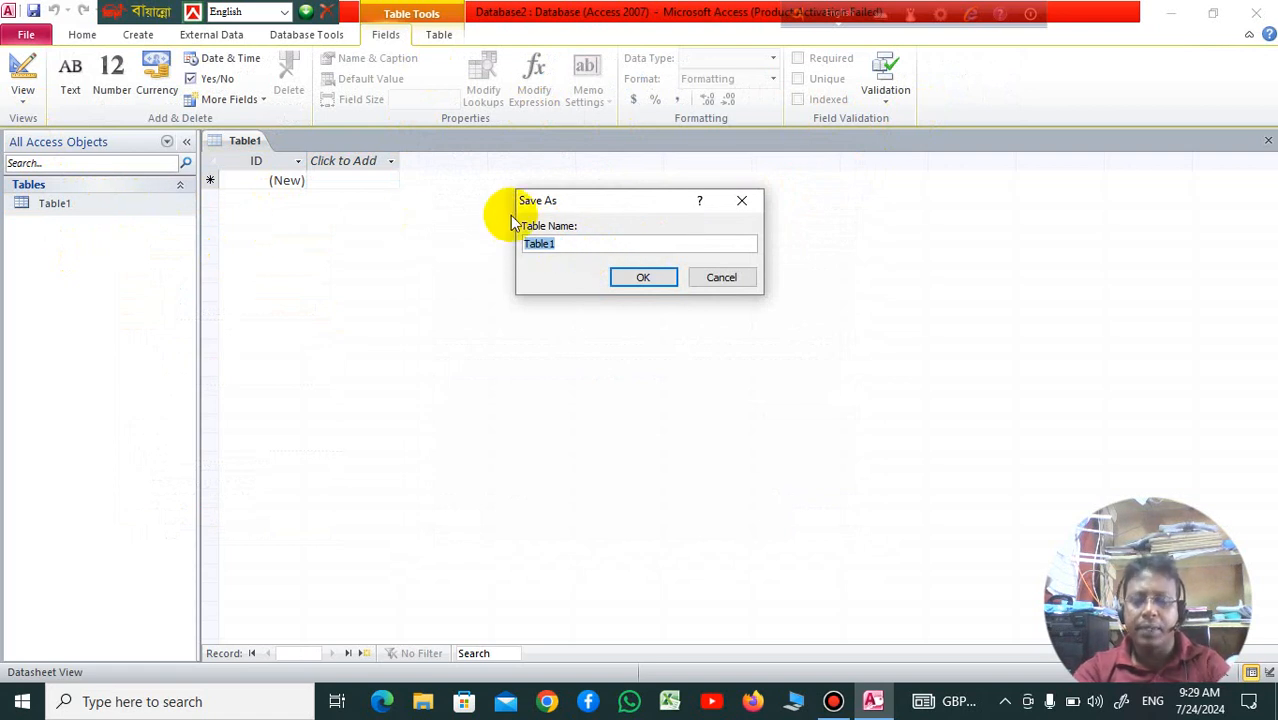
pyautogui.write('SC')
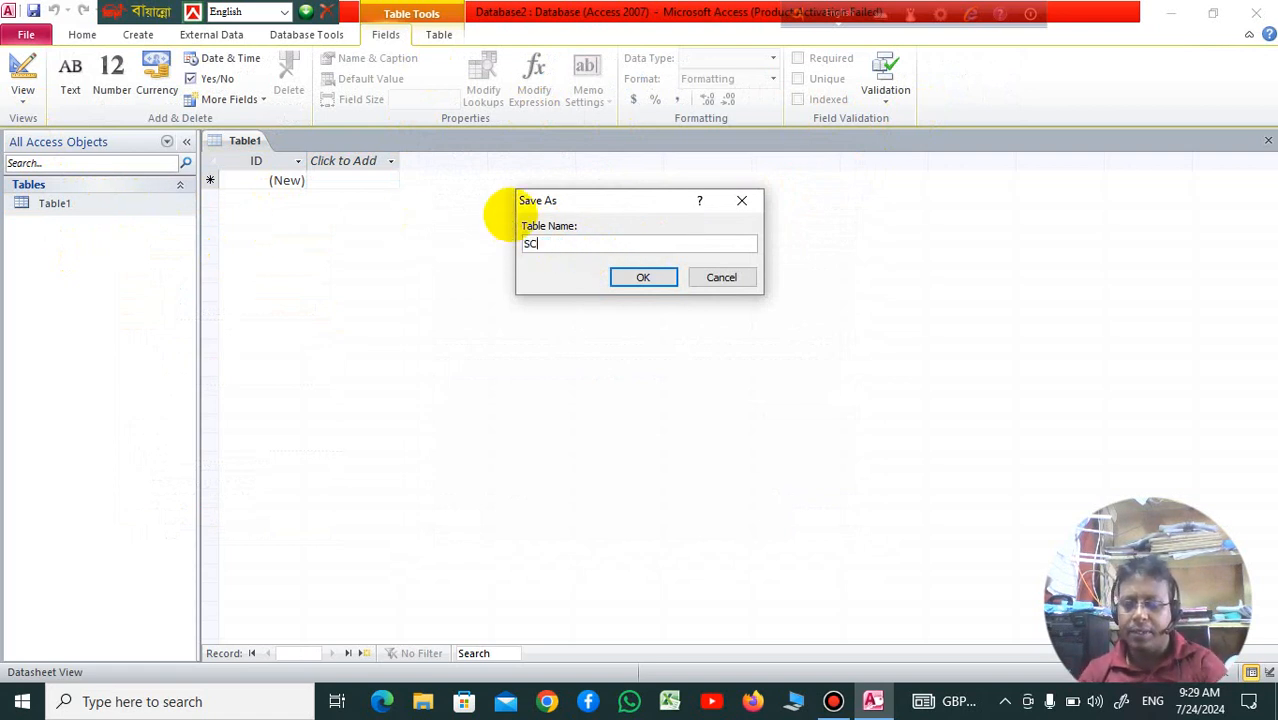
pyautogui.write('TC')
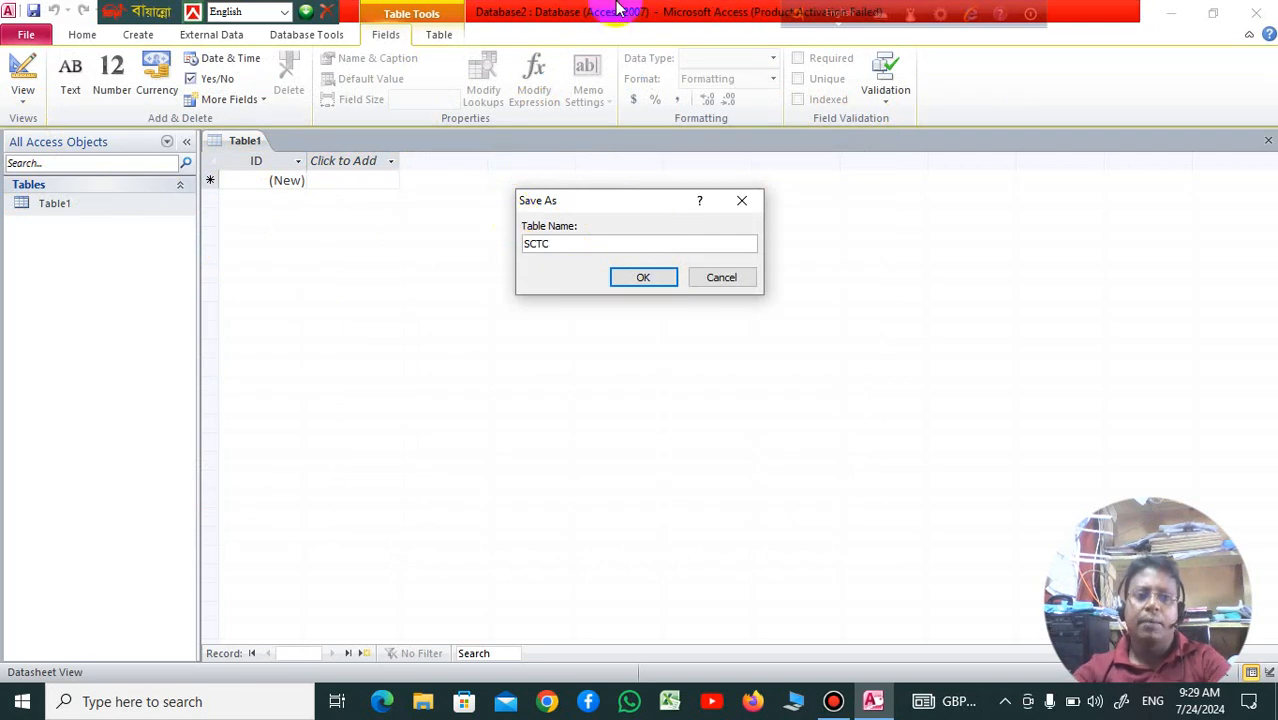
pyautogui.click(644, 279)
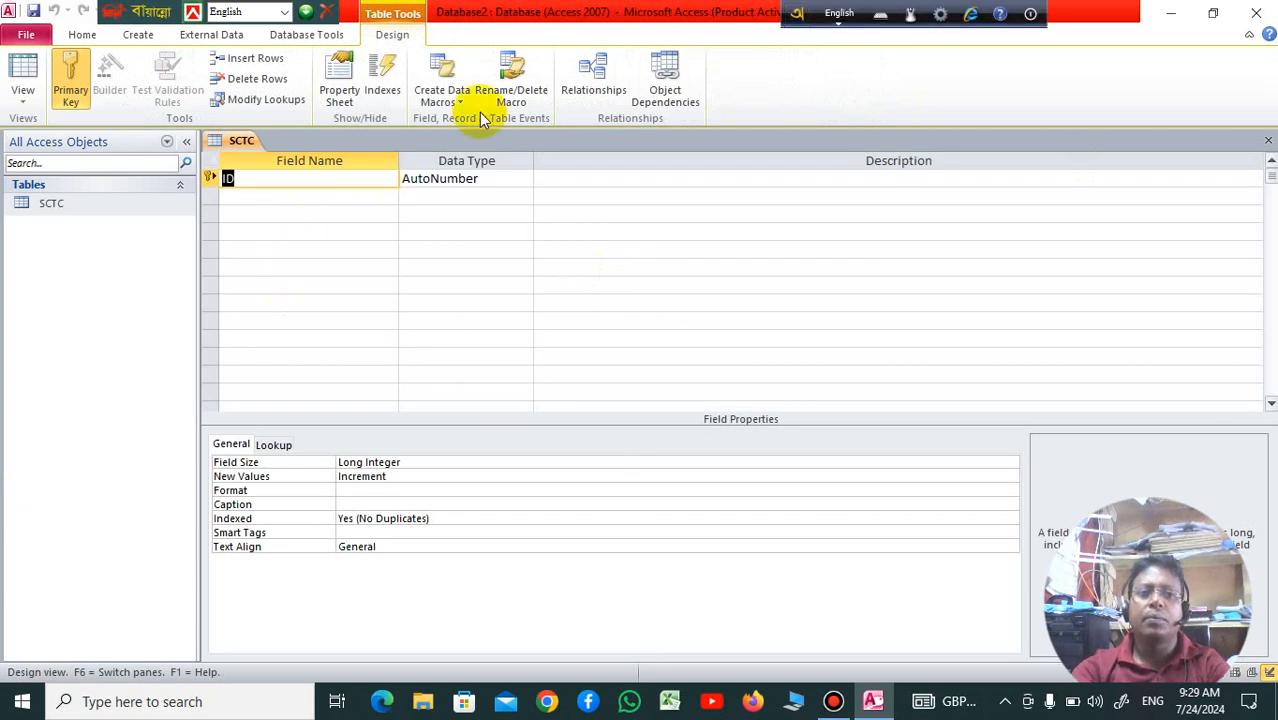
# Close the SCTC table and reopen it in Design View.
pyautogui.click(1267, 140)
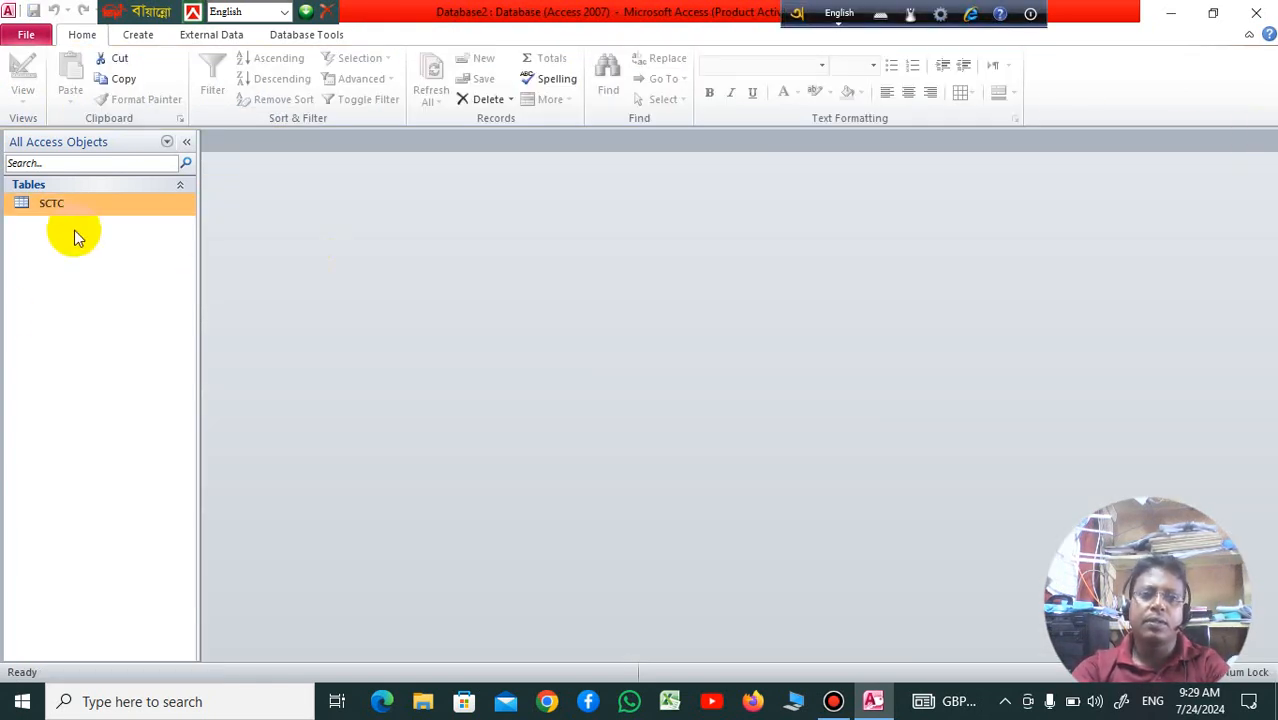
pyautogui.click(102, 204)
pyautogui.rightClick(103, 202)
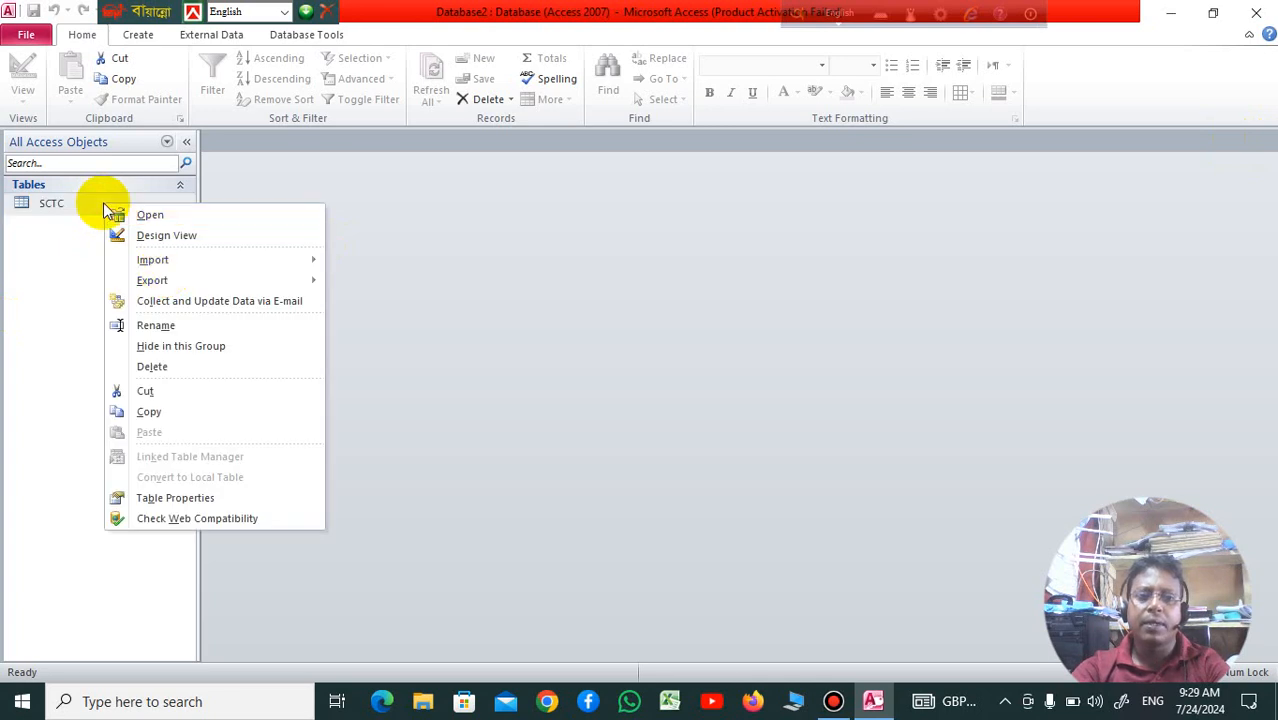
pyautogui.click(227, 235)
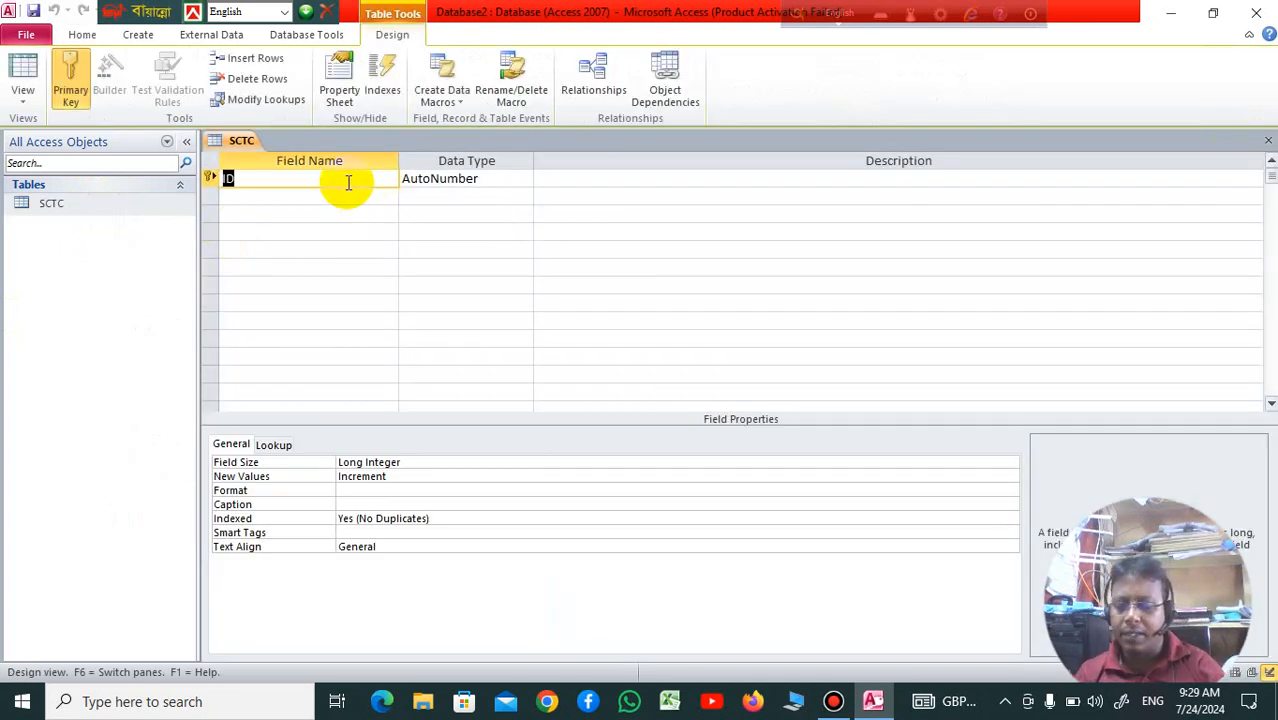
pyautogui.write('R')
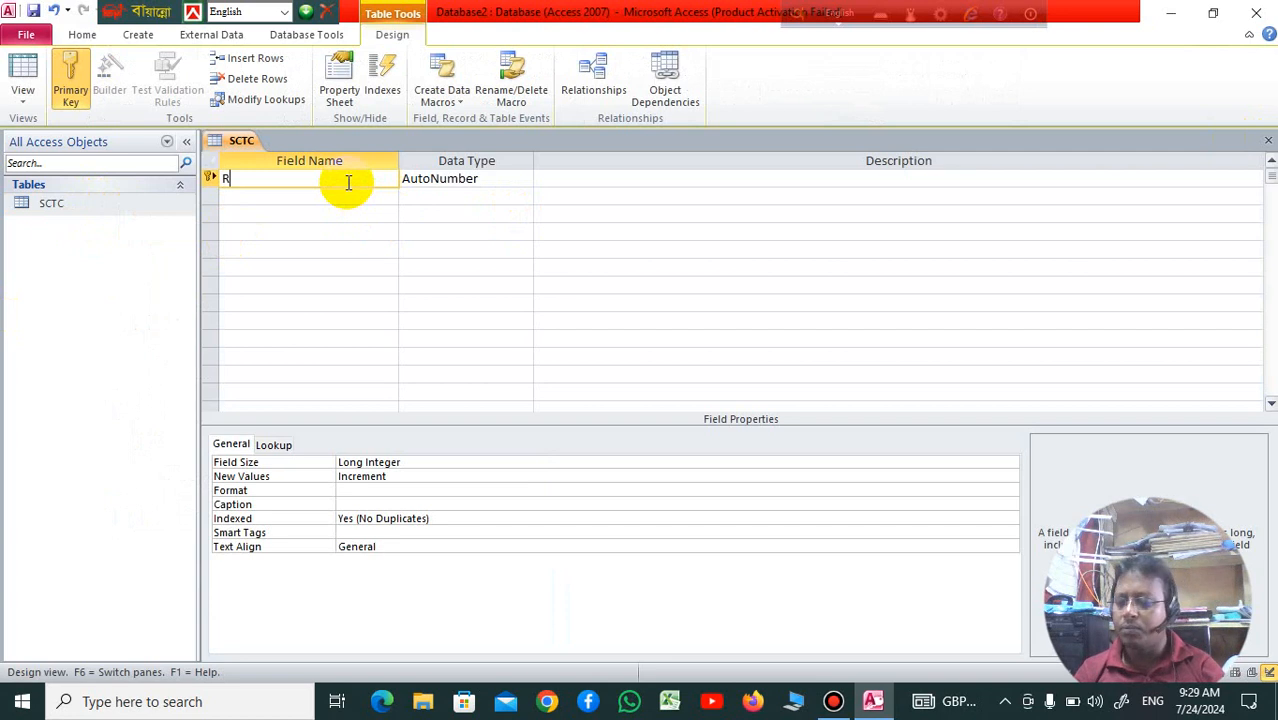
pyautogui.press('BackSpace')
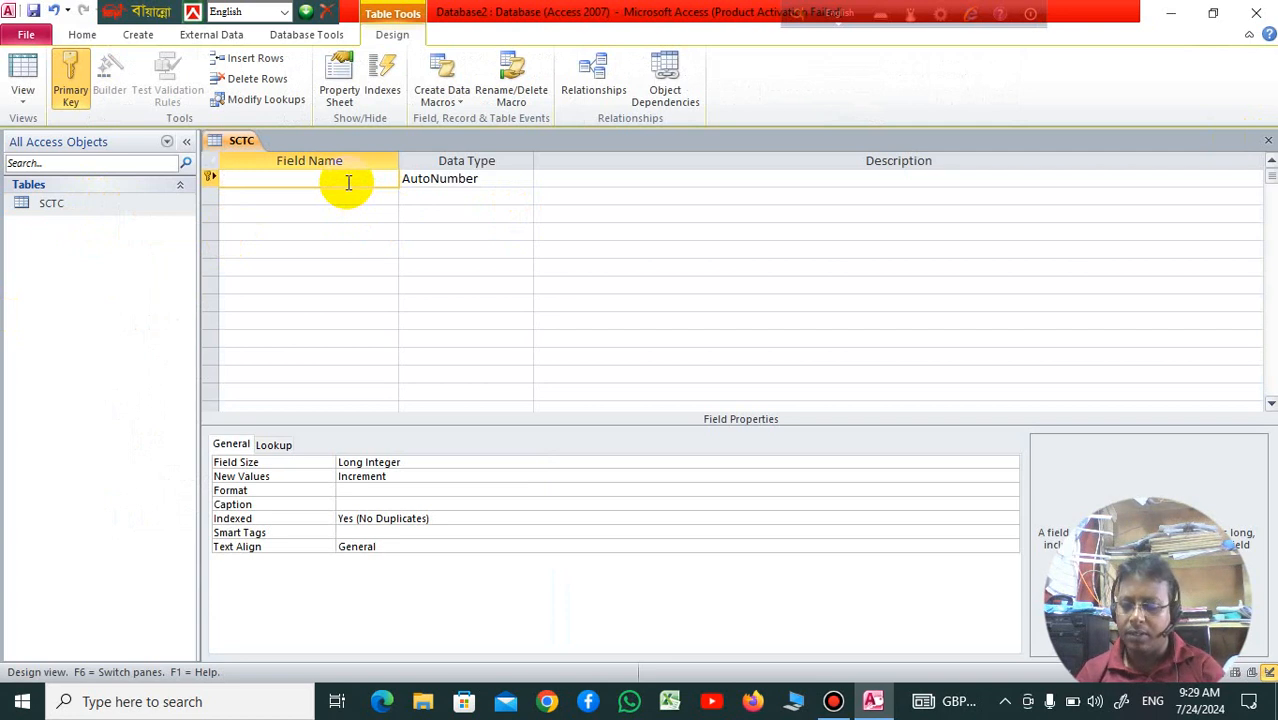
pyautogui.write('N')
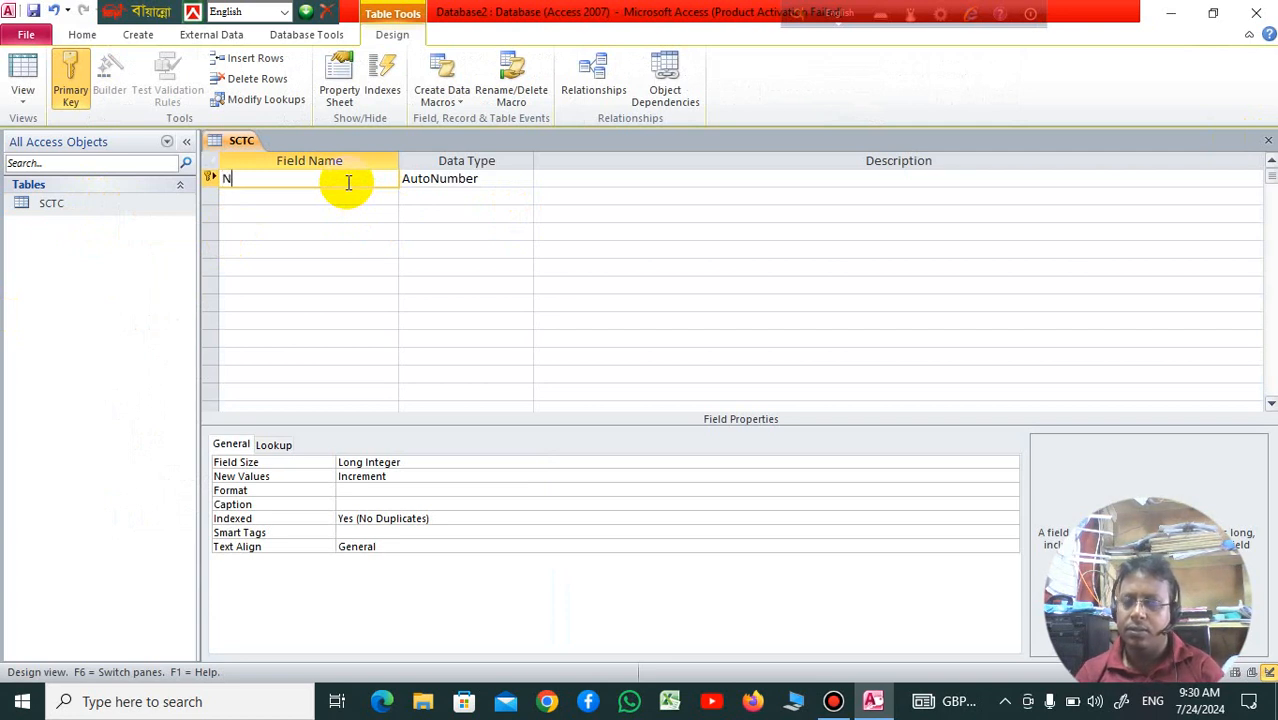
pyautogui.press('BackSpace')
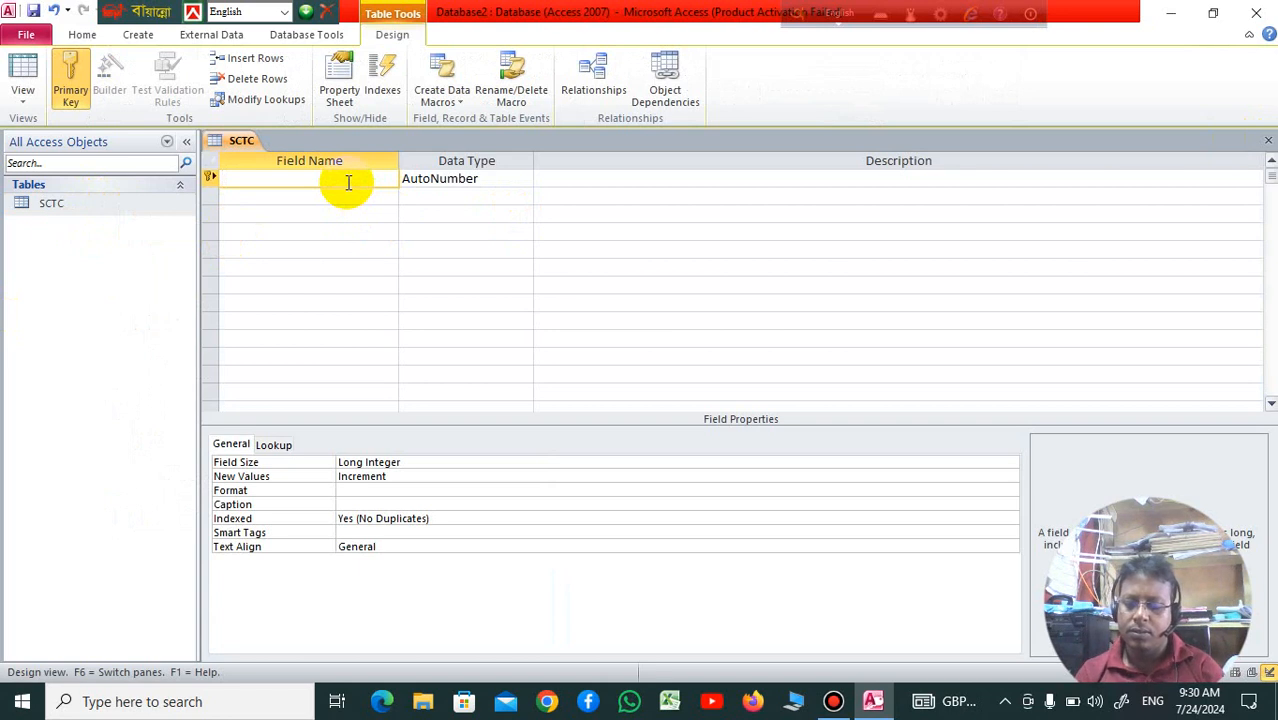
pyautogui.write('Nu')
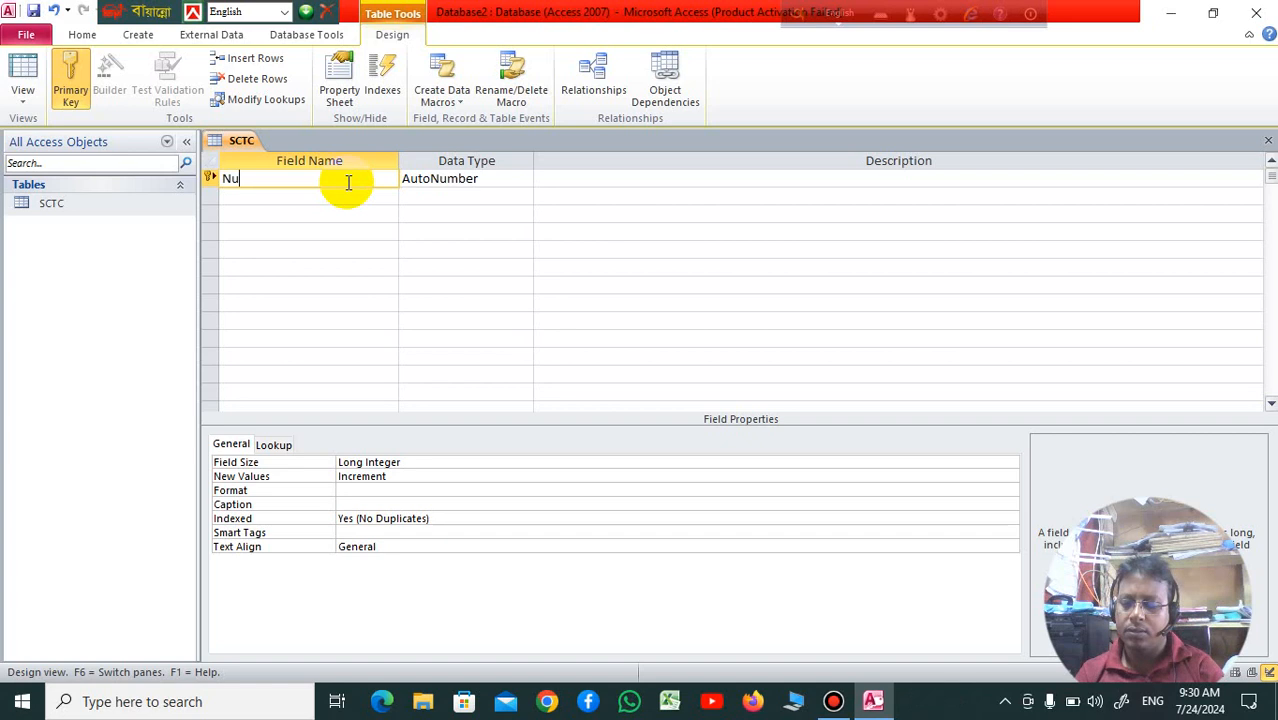
pyautogui.press('BackSpace')
pyautogui.press('BackSpace')
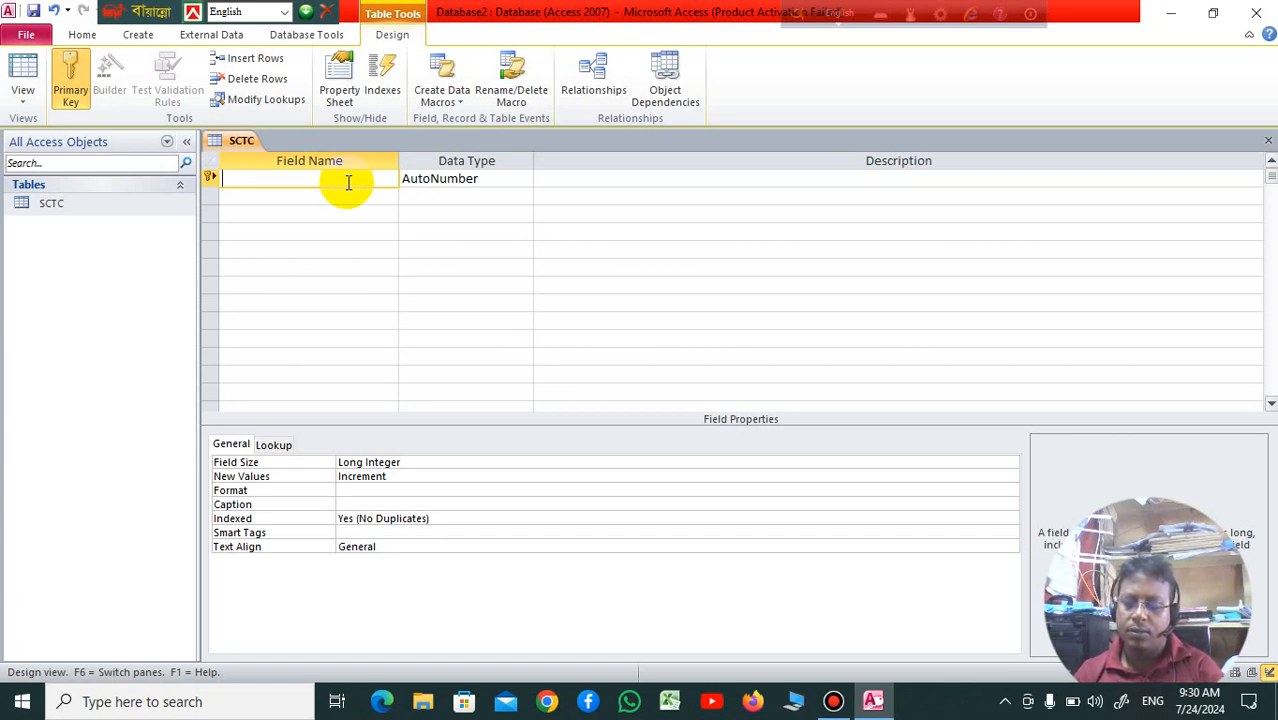
pyautogui.write('R')
pyautogui.press('BackSpace')
# Rename the primary key field in the first row of the SCTC table to S/l.
pyautogui.write('S')
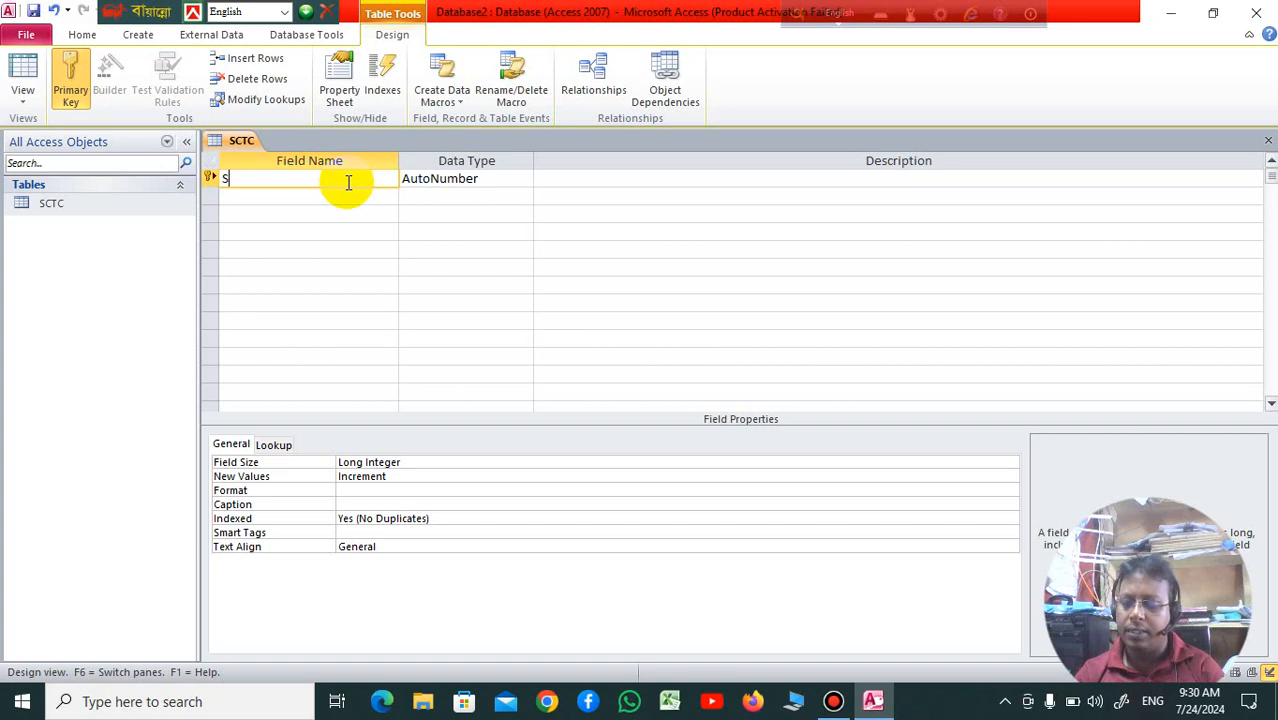
pyautogui.write('/')
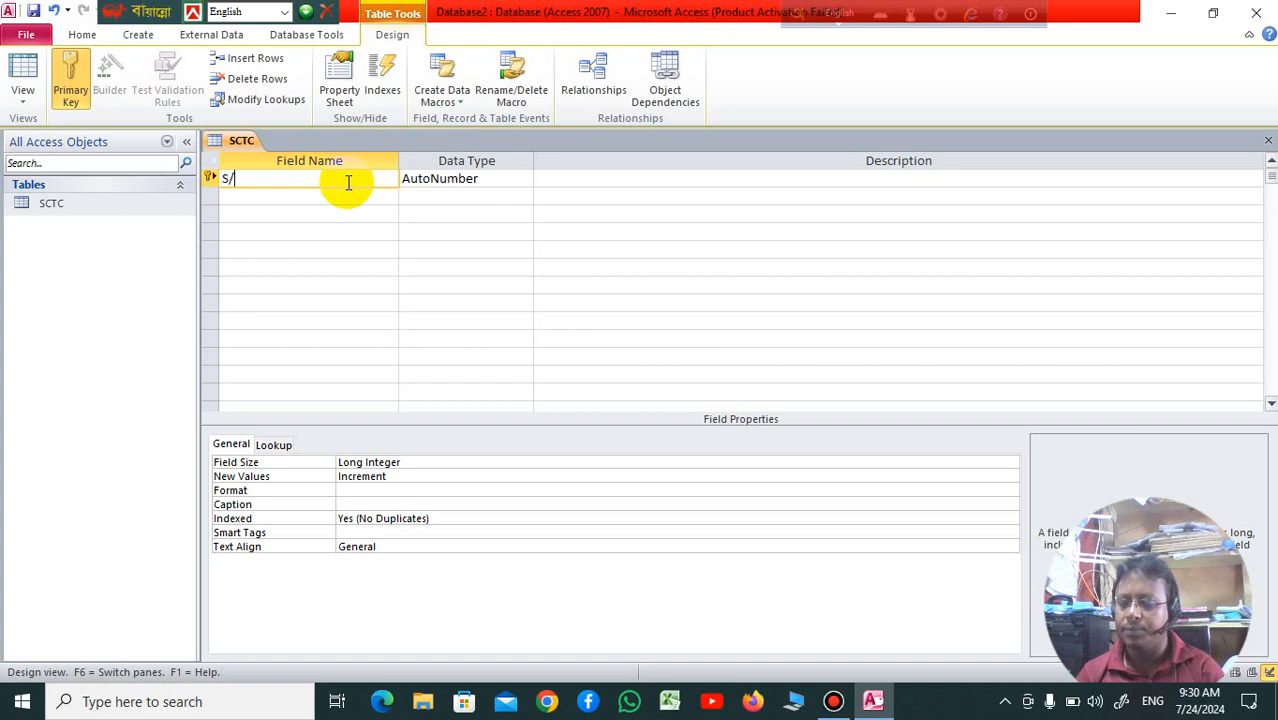
pyautogui.write('l')
pyautogui.click(273, 325)
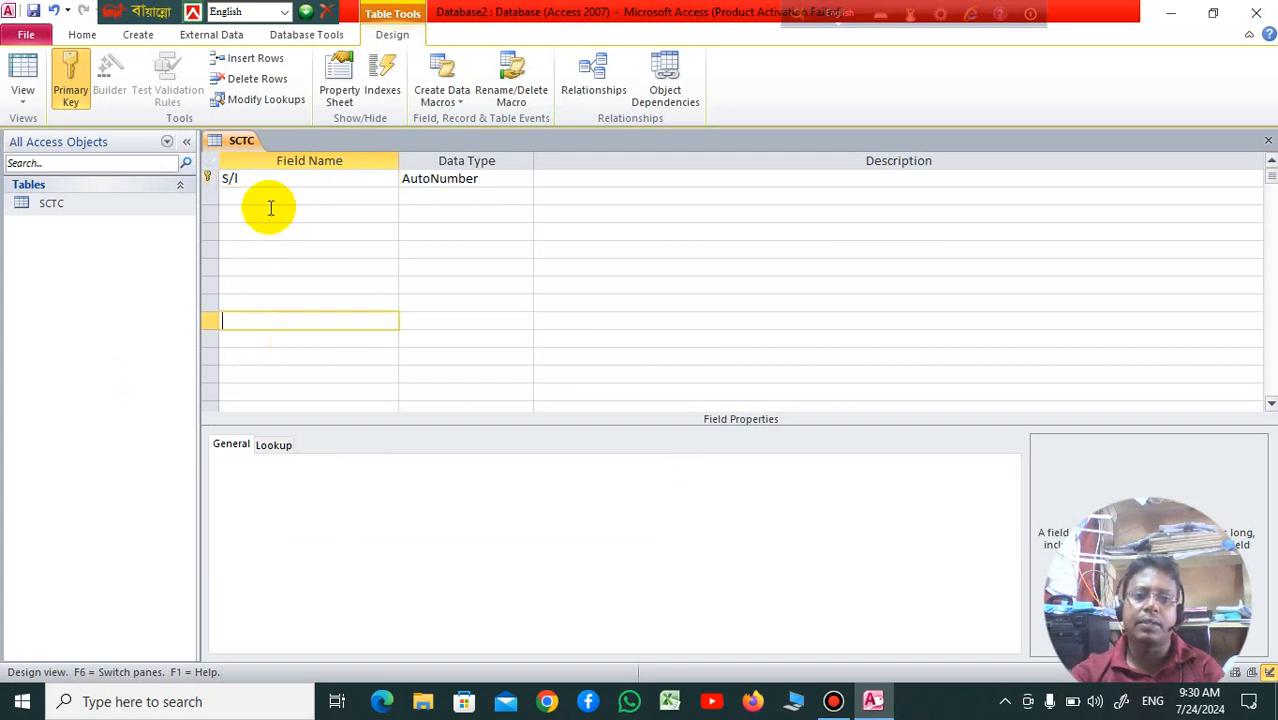
# Add a second field called Name with the Text data type, accepting the reserved-word notice.
pyautogui.click(275, 192)
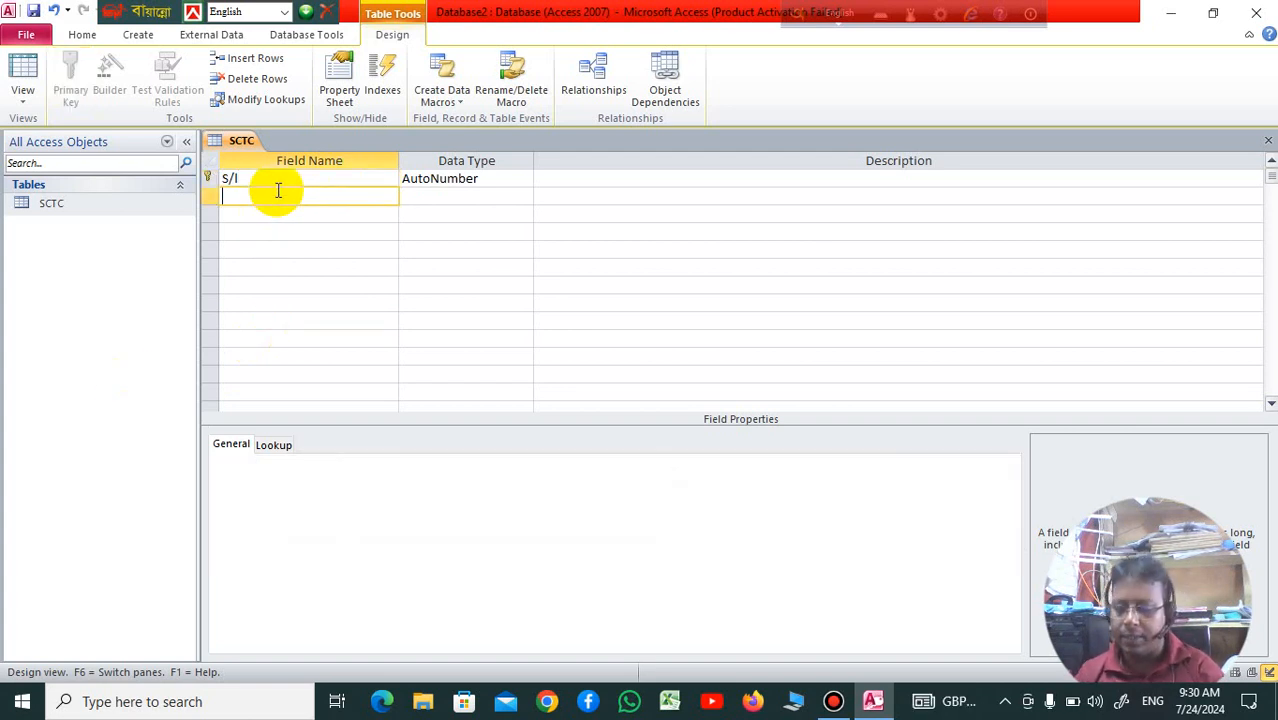
pyautogui.write('Name')
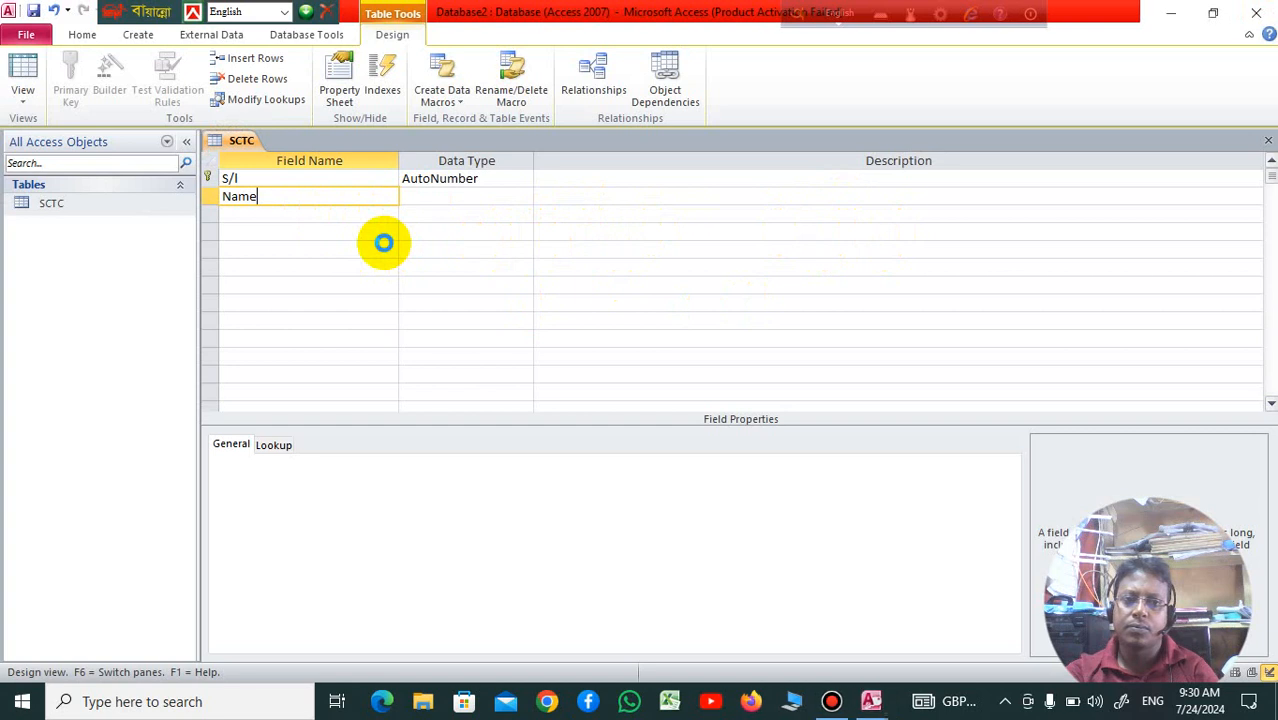
pyautogui.click(567, 409)
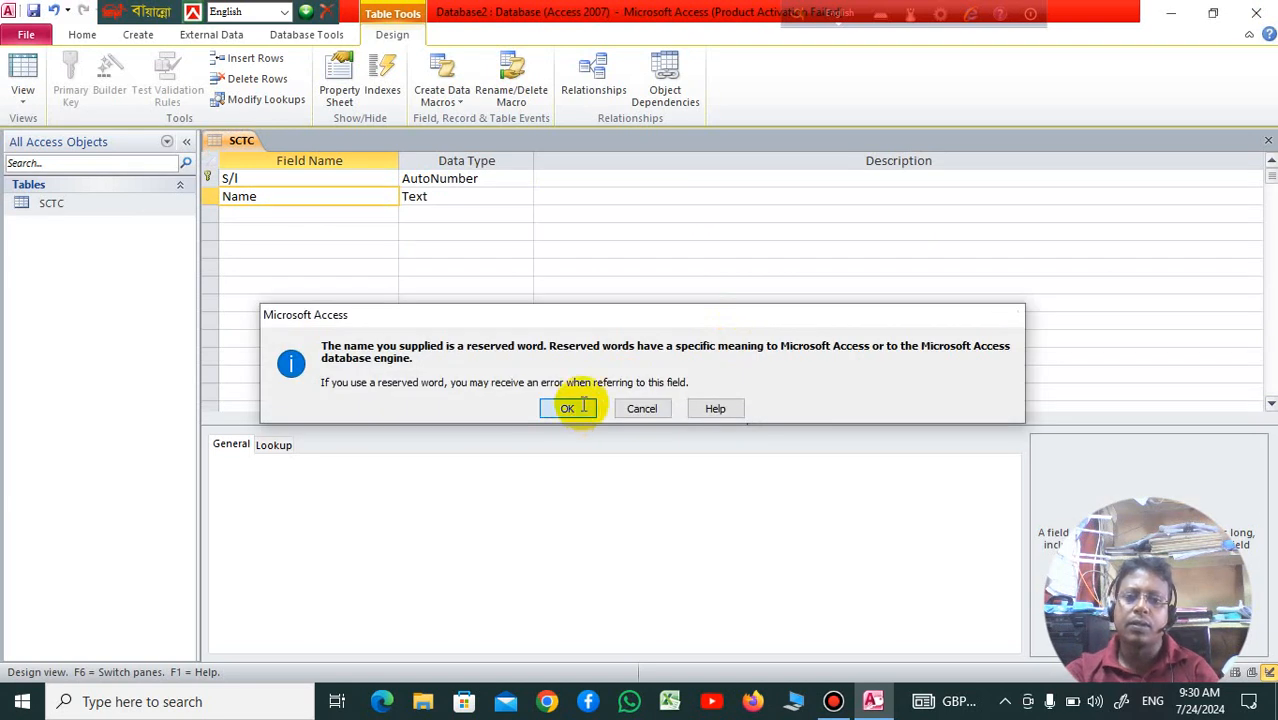
pyautogui.click(756, 247)
# Add a third field called Fathers Name with the Text data type below Name.
pyautogui.click(352, 213)
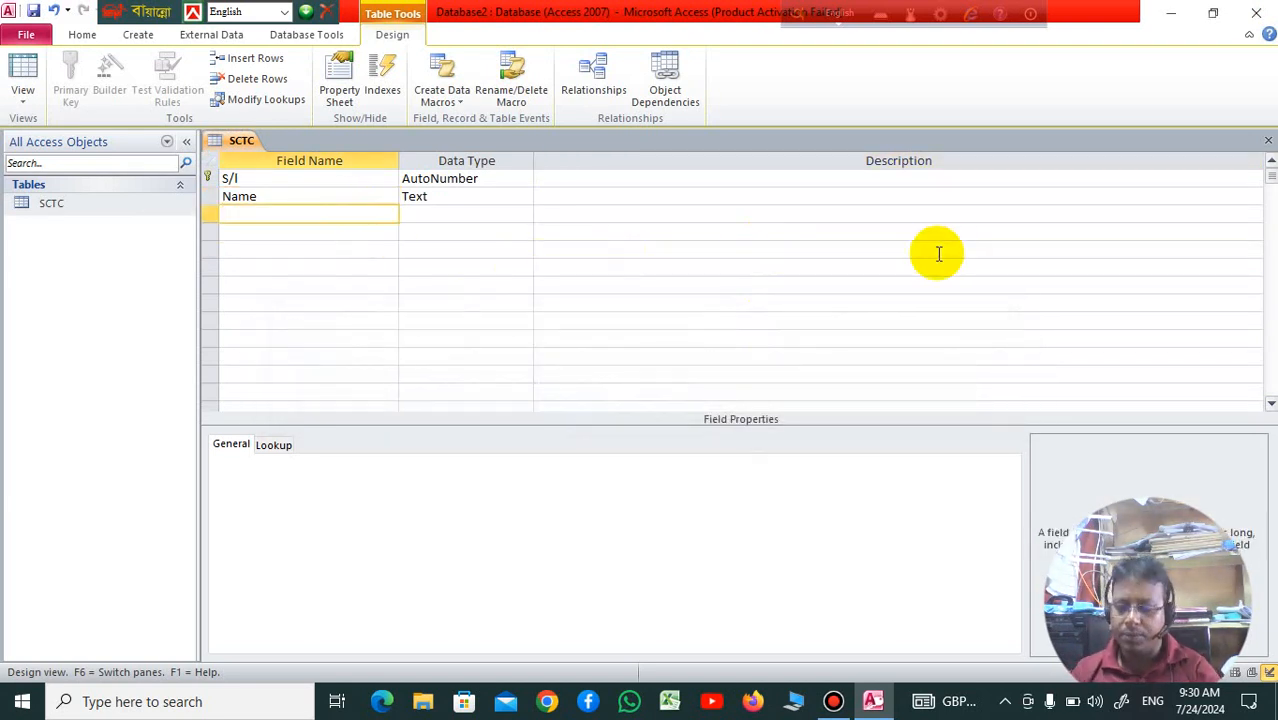
pyautogui.write('F')
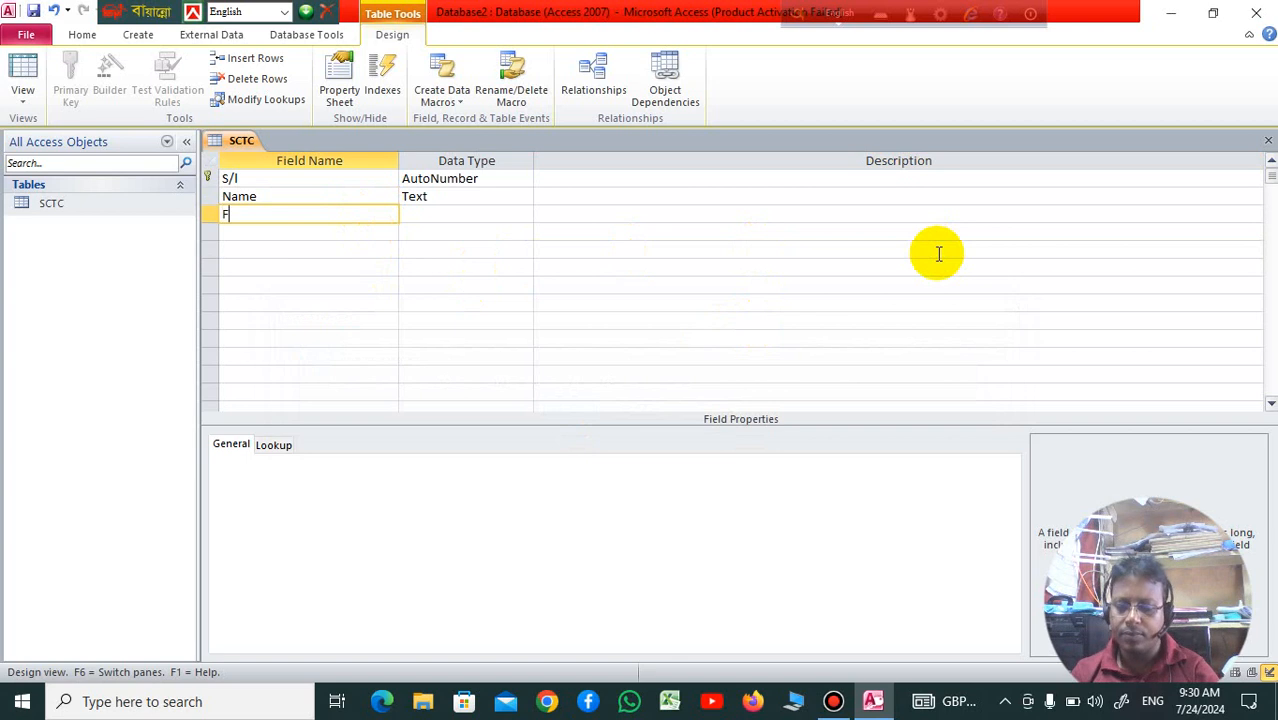
pyautogui.write('athers Na')
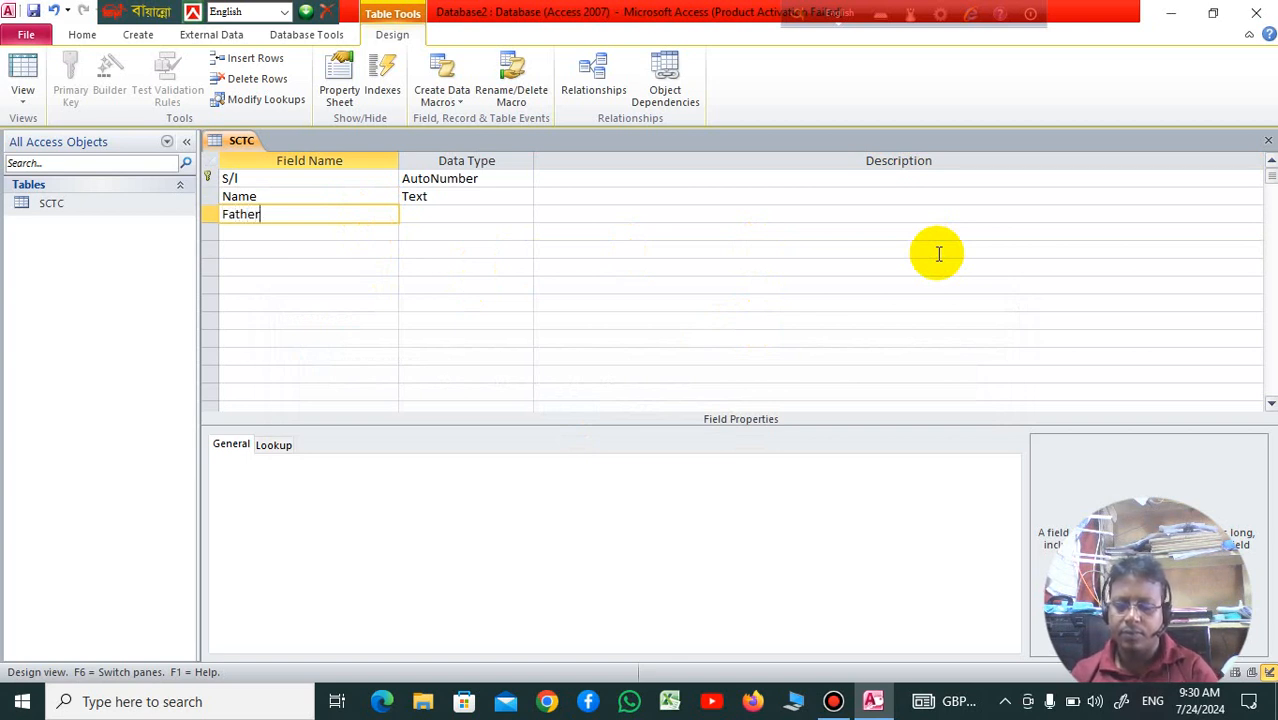
pyautogui.write('me')
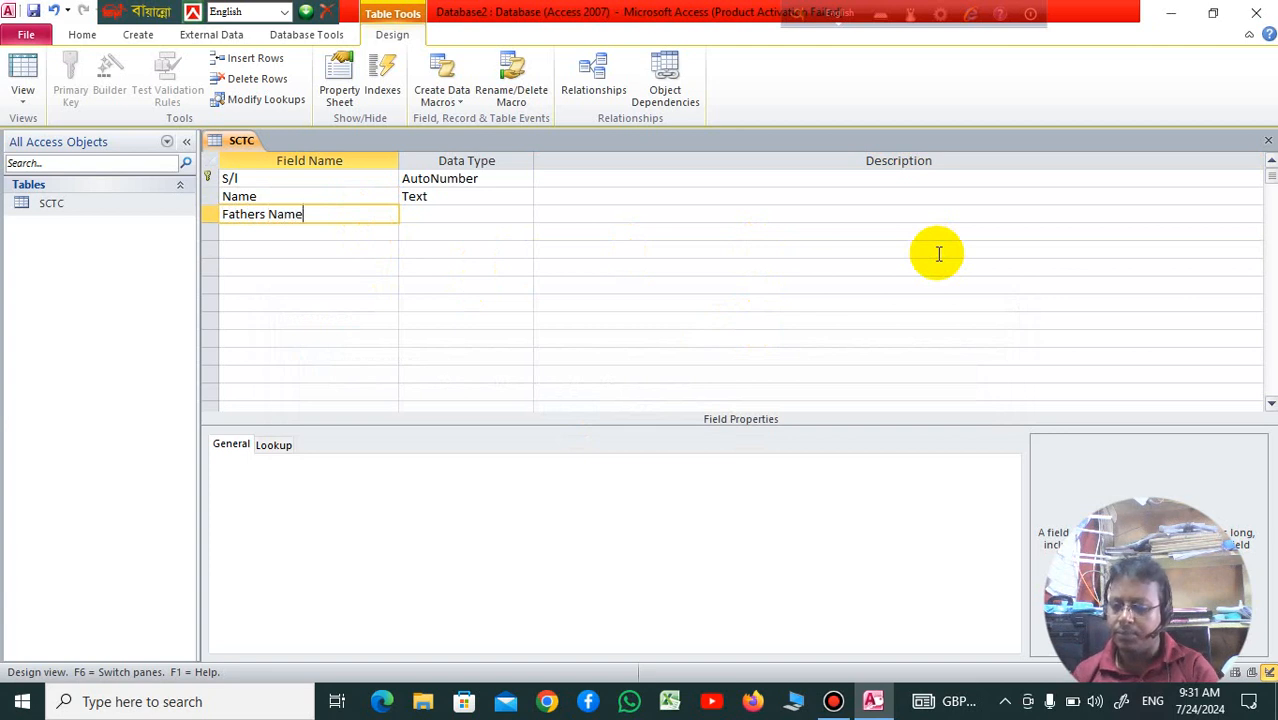
pyautogui.press('Down')
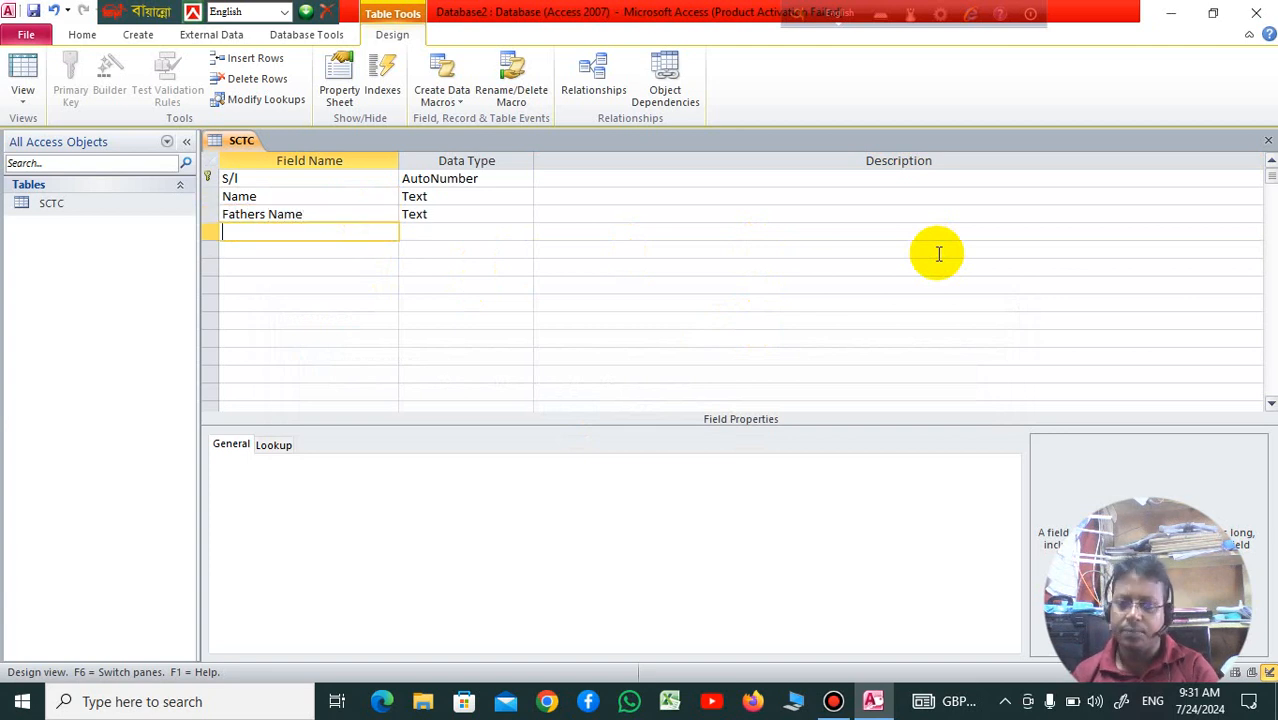
# Add a Mothers Name field with the Text data type below Fathers Name.
pyautogui.write('Mot')
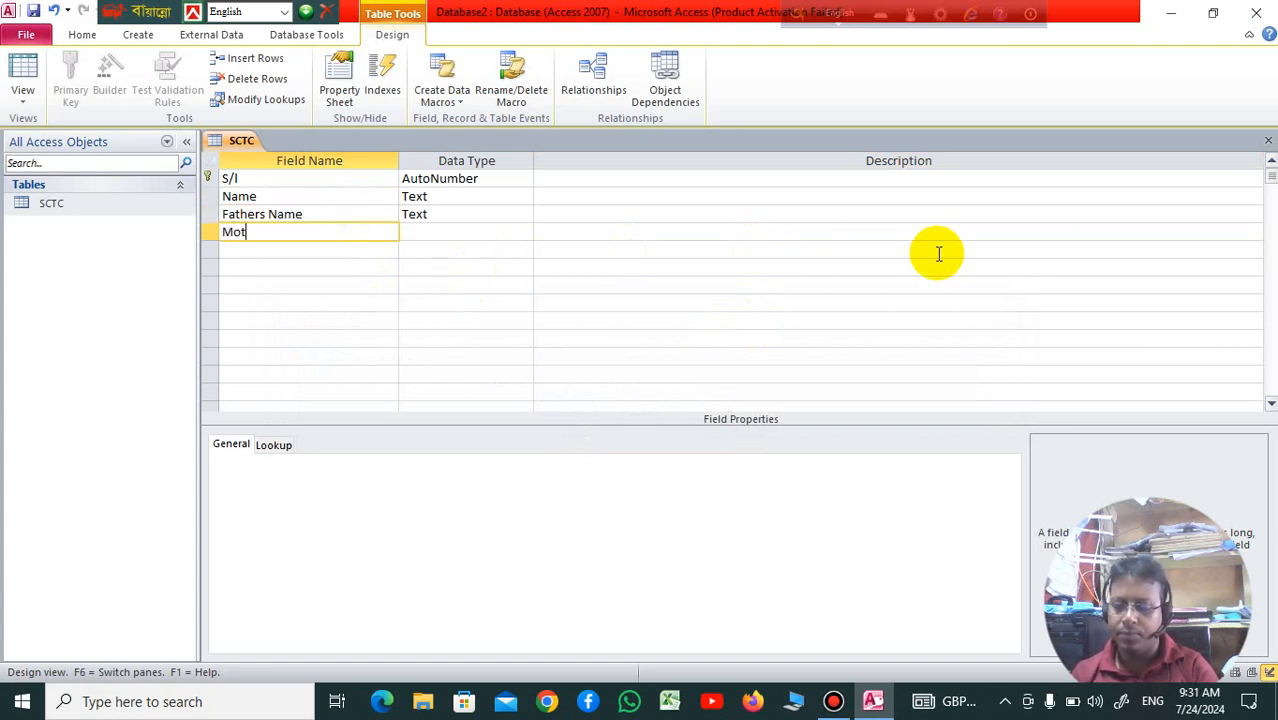
pyautogui.write('her')
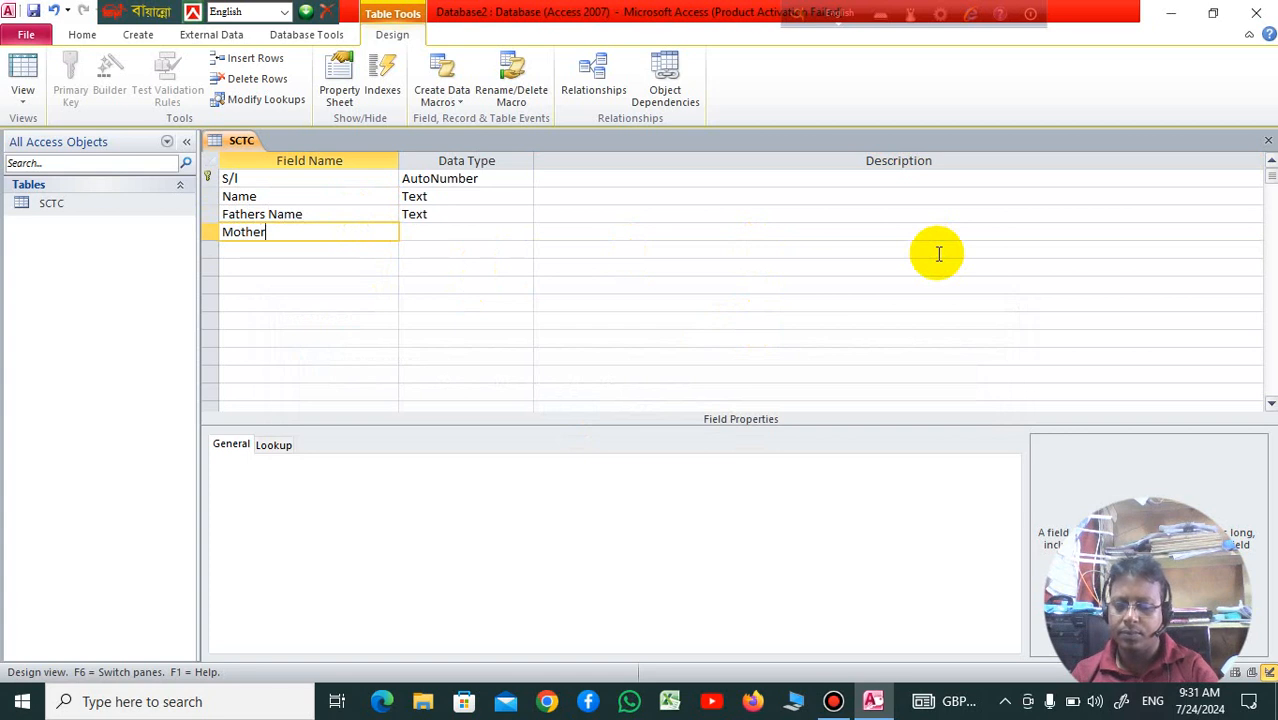
pyautogui.write('s Name')
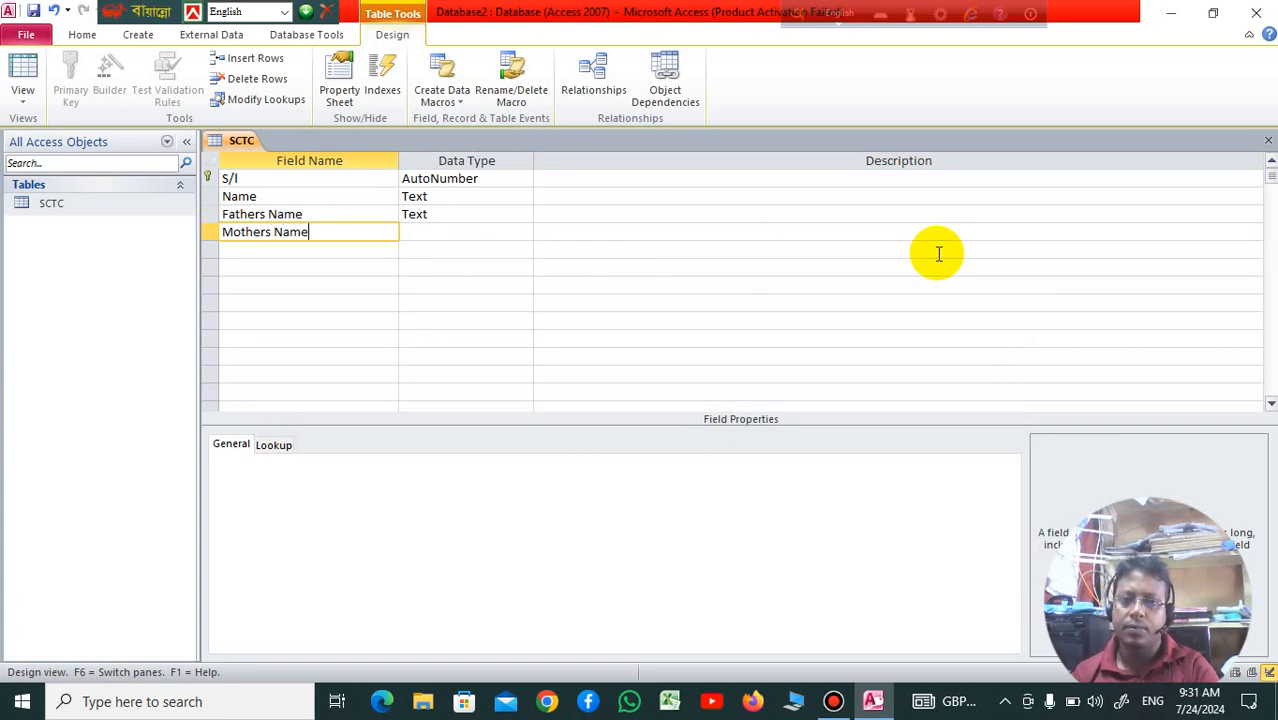
pyautogui.press('Down')
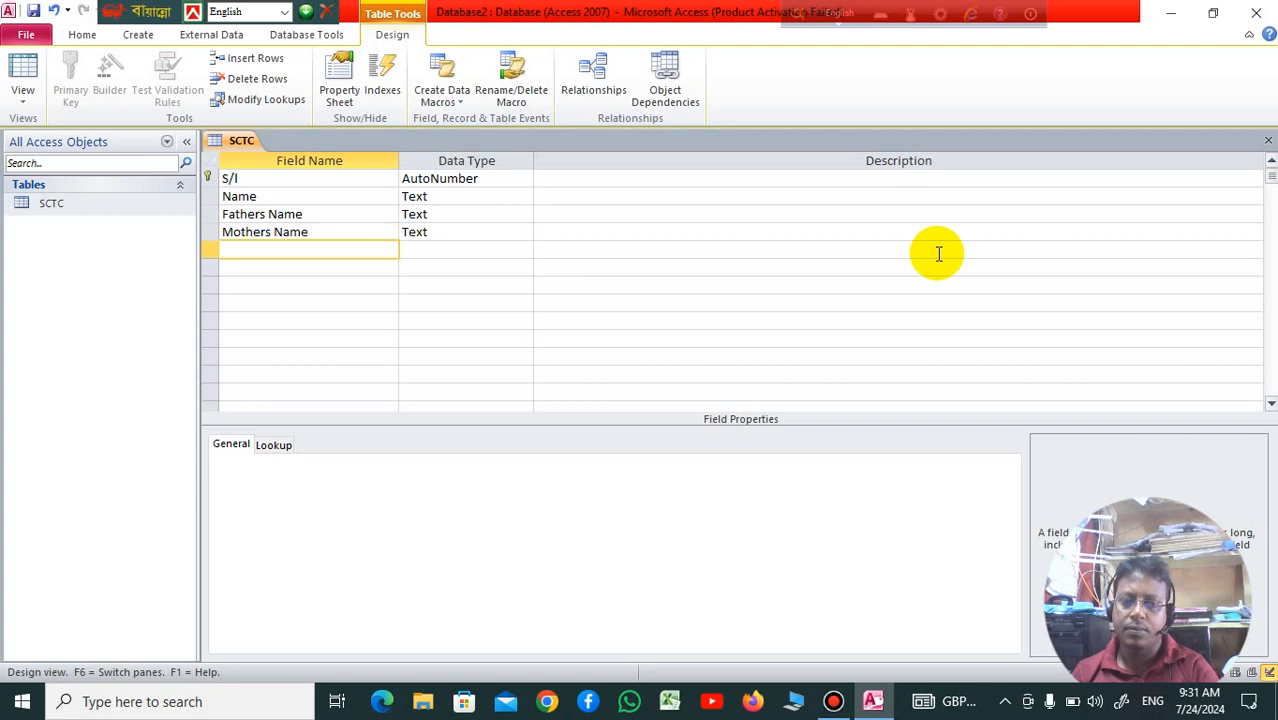
# Add two more fields, Roll and Reg, both with the Text data type.
pyautogui.write('Roll')
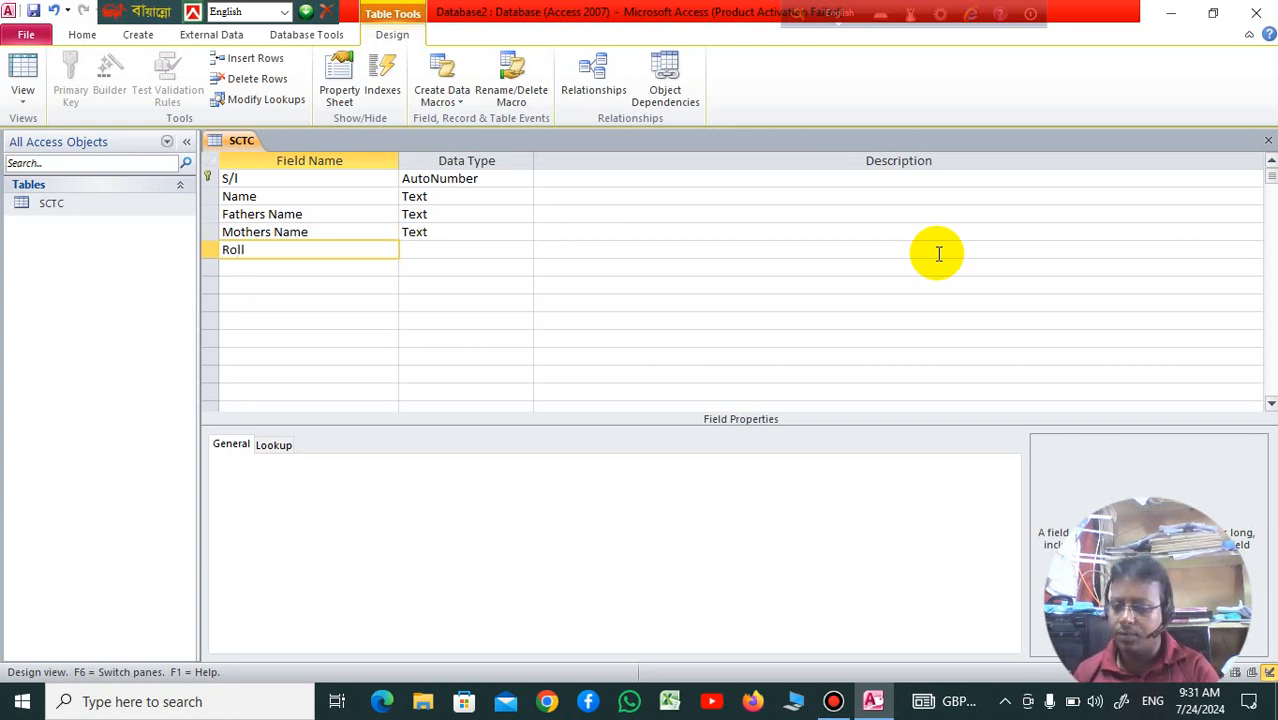
pyautogui.press('Down')
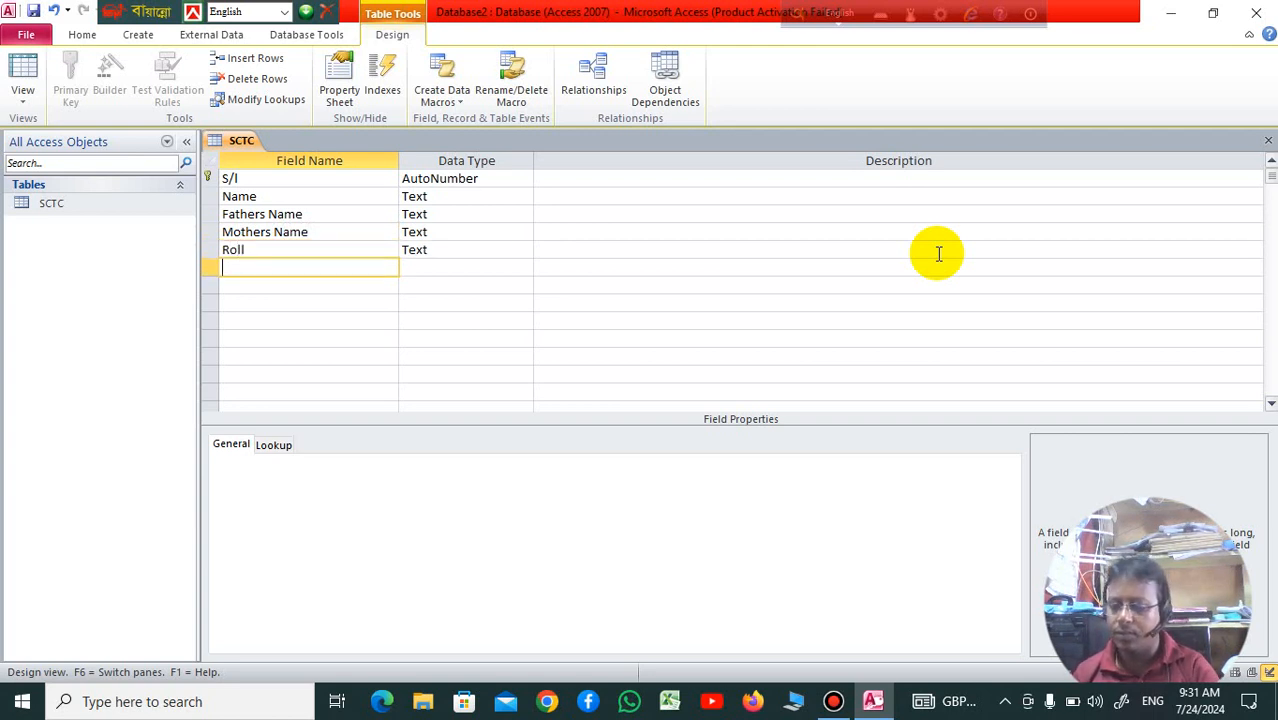
pyautogui.write('Re')
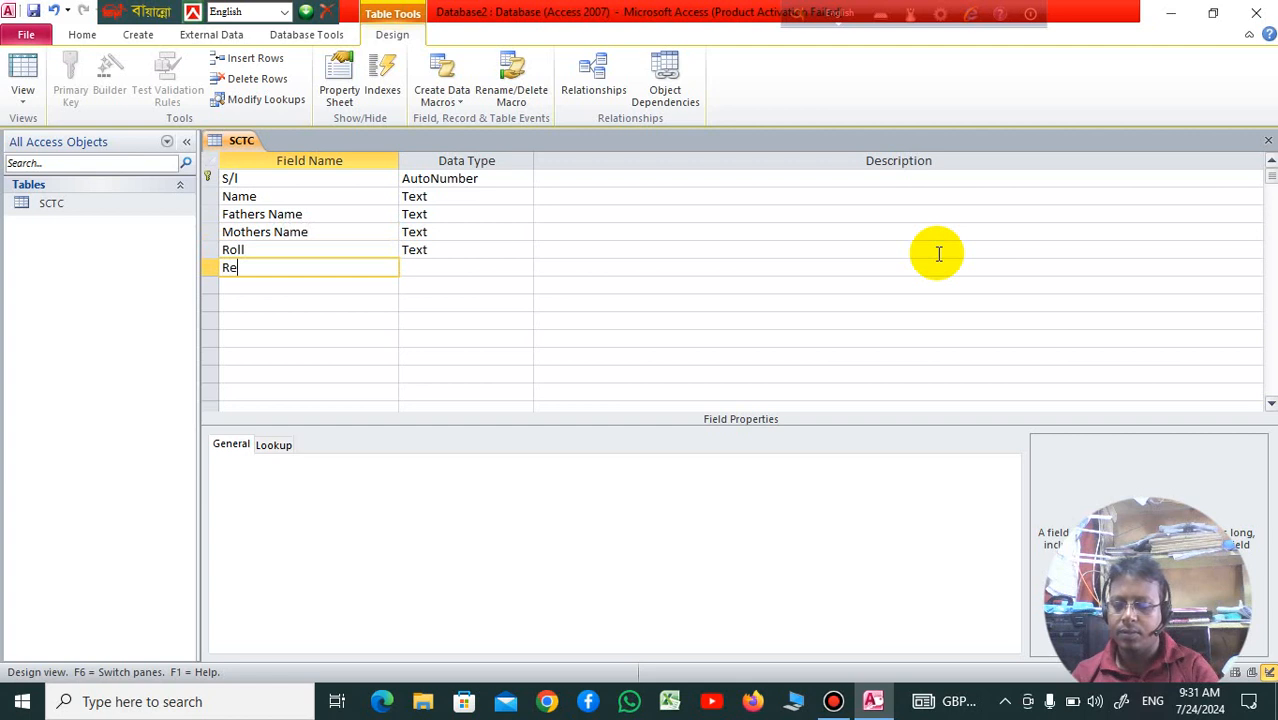
pyautogui.write('g')
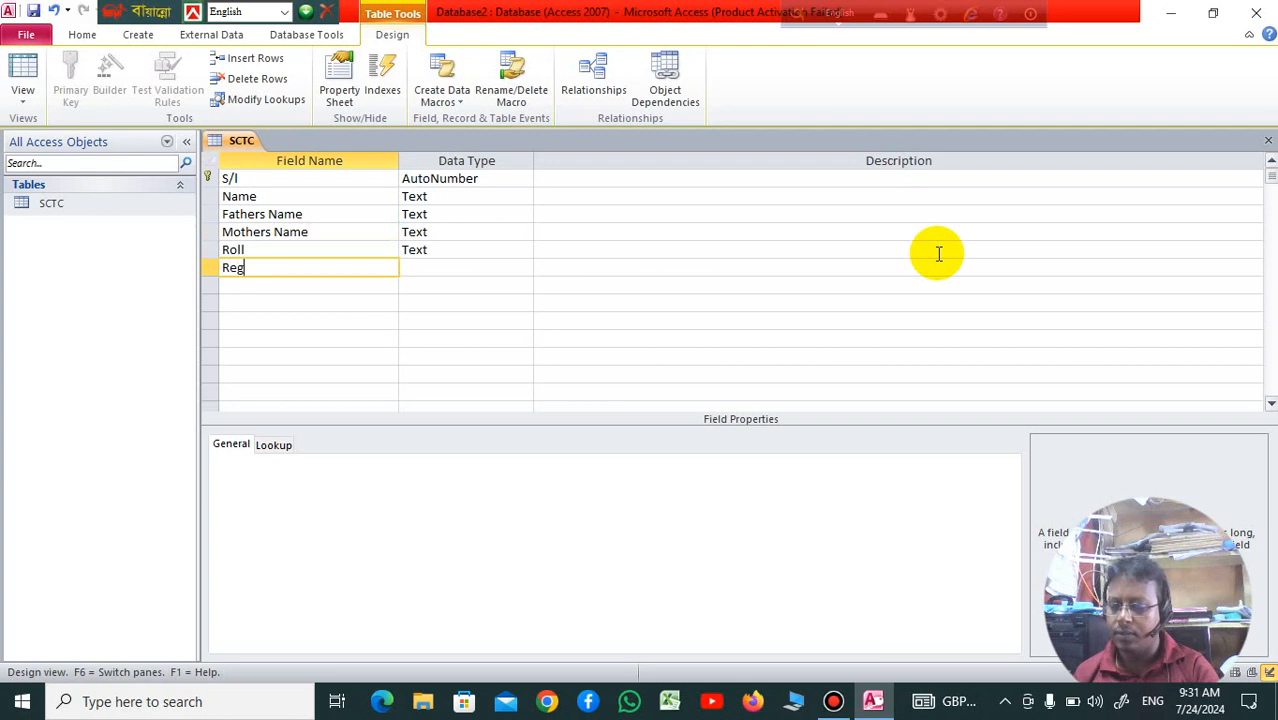
pyautogui.press('Down')
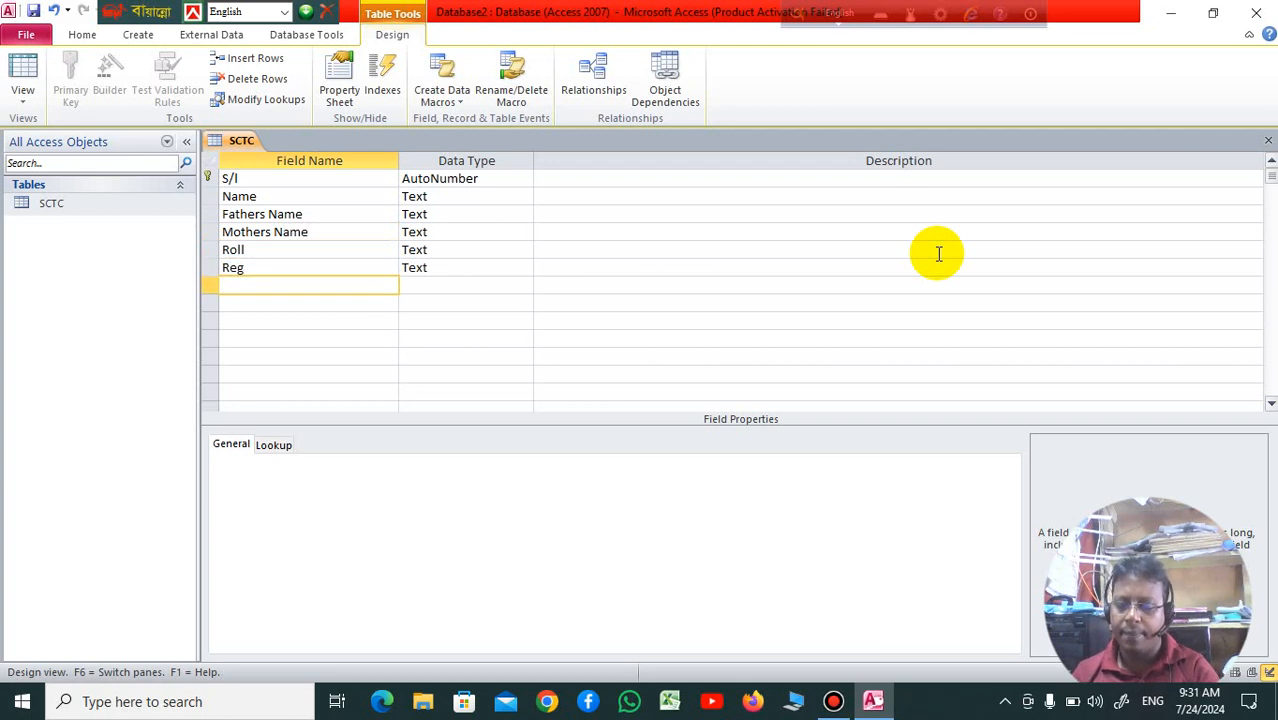
# Add the fields Group and Gender below Reg, keeping the Text data type for both.
pyautogui.write('Gr')
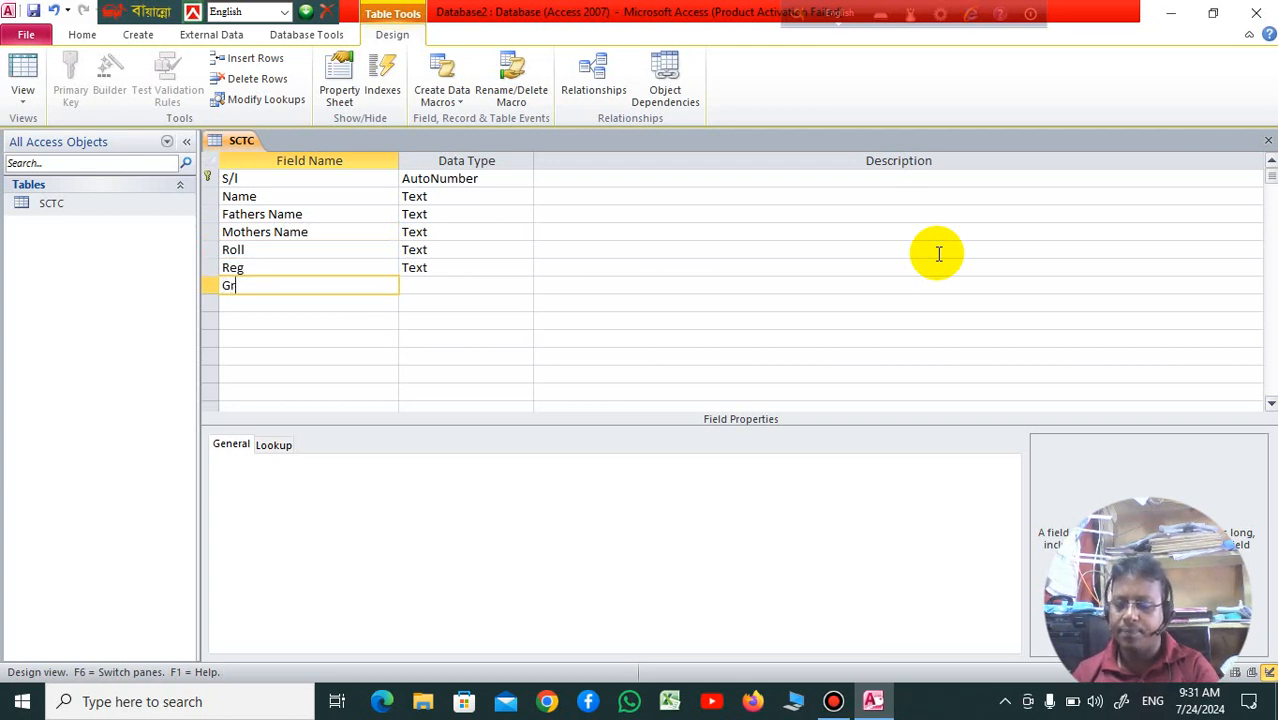
pyautogui.write('oup')
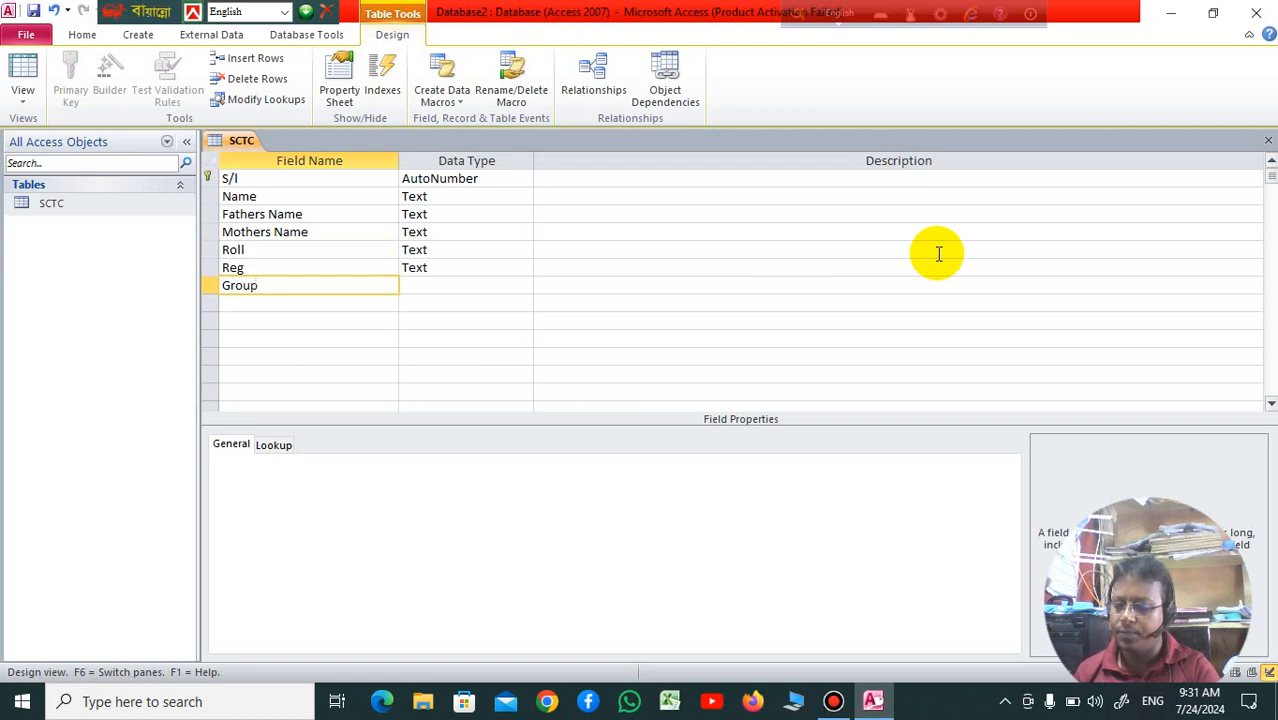
pyautogui.press('Down')
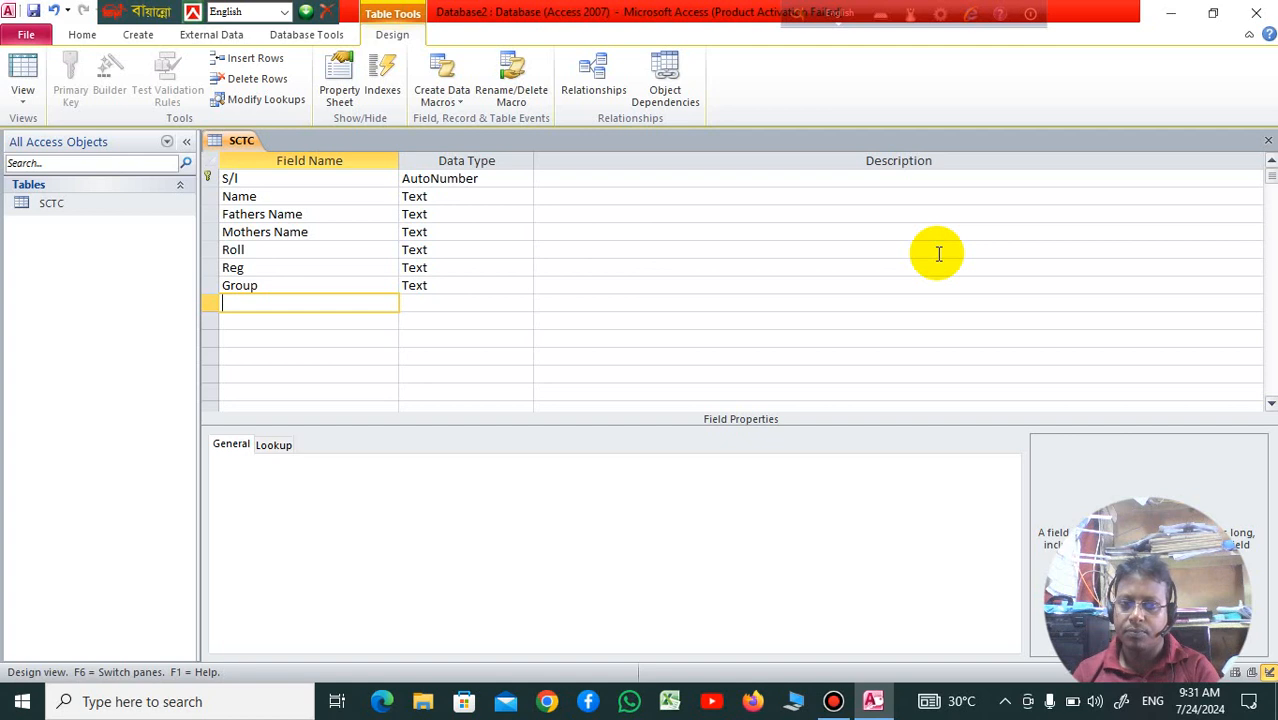
pyautogui.write('G')
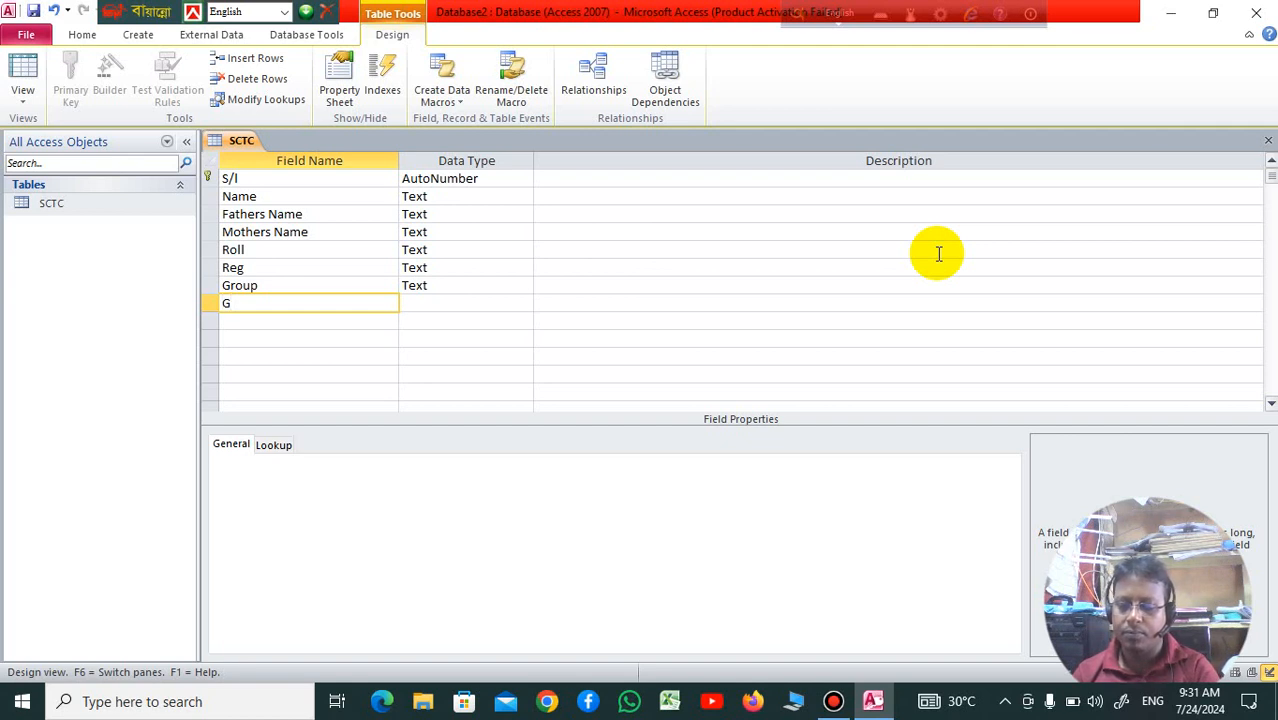
pyautogui.write('e')
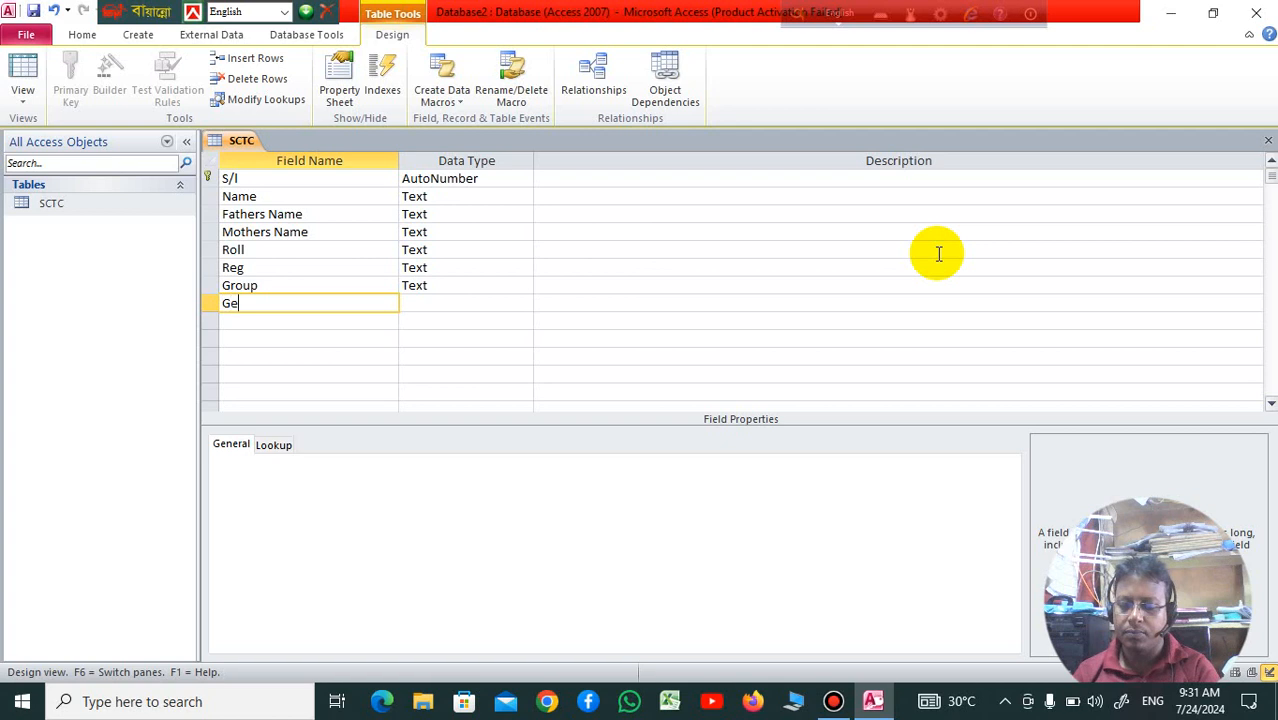
pyautogui.write('nder')
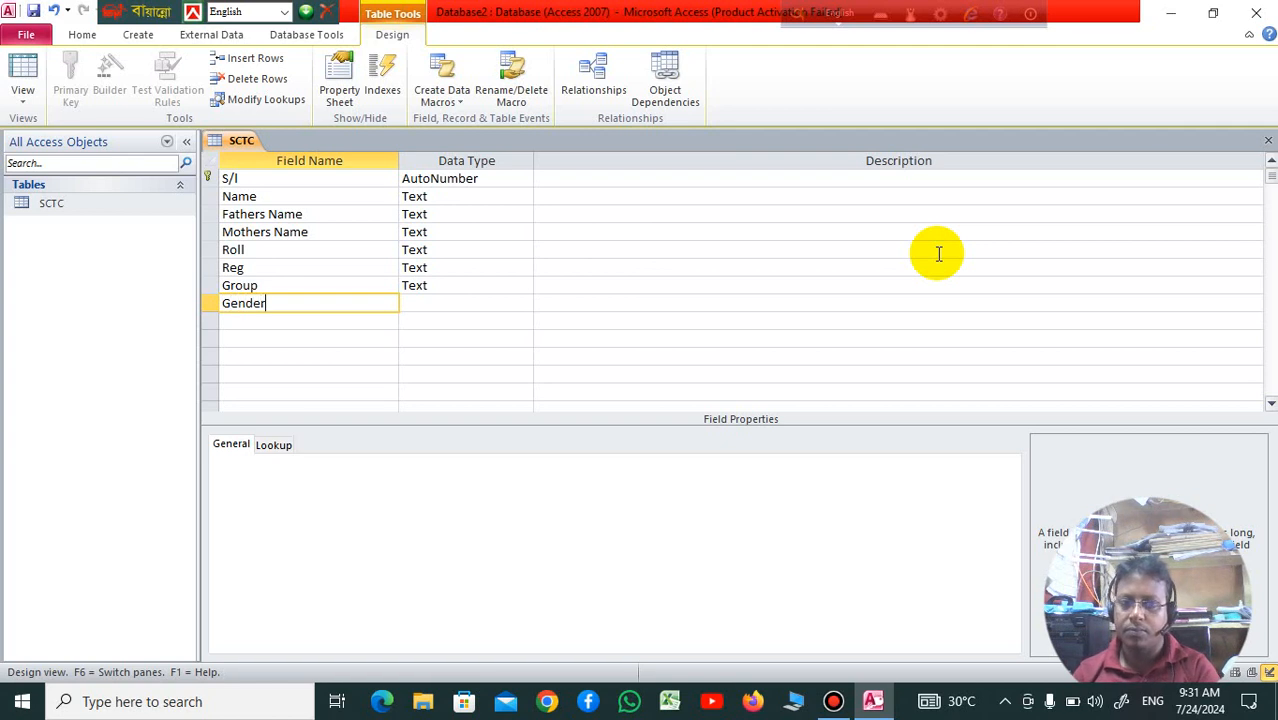
pyautogui.press('Down')
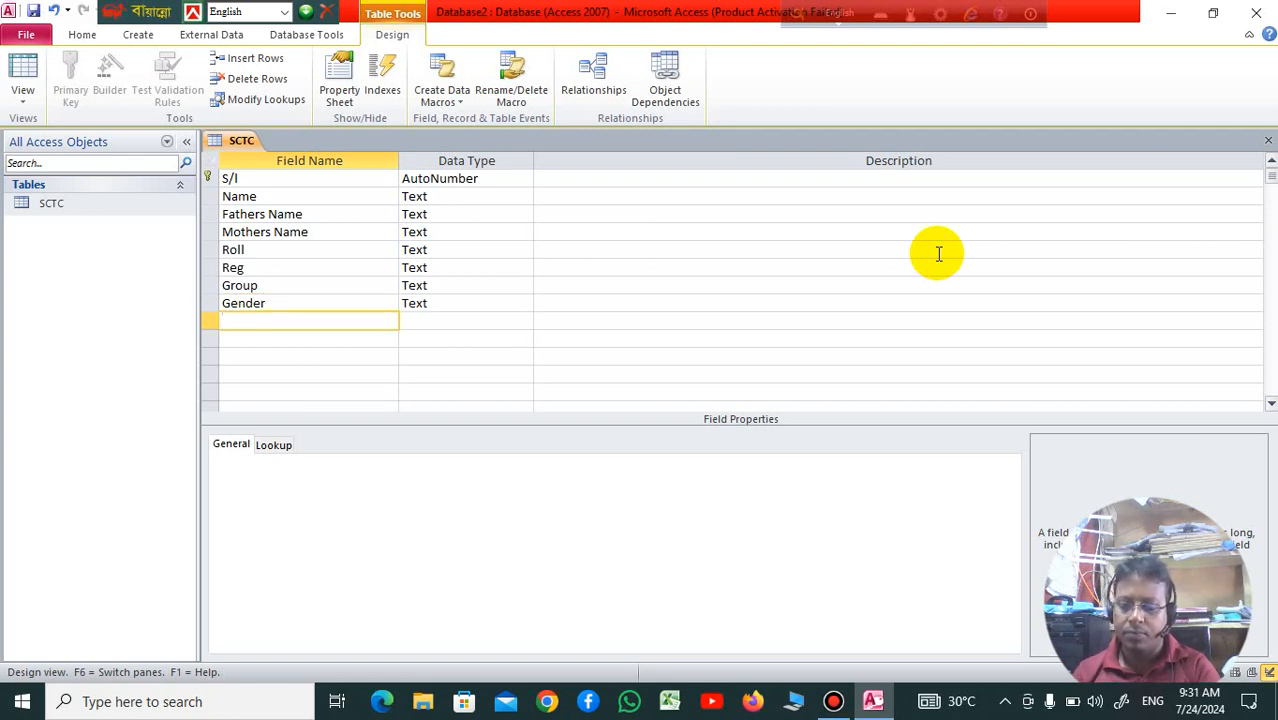
# Add a Marital field with the Text data type below Gender.
pyautogui.write('M')
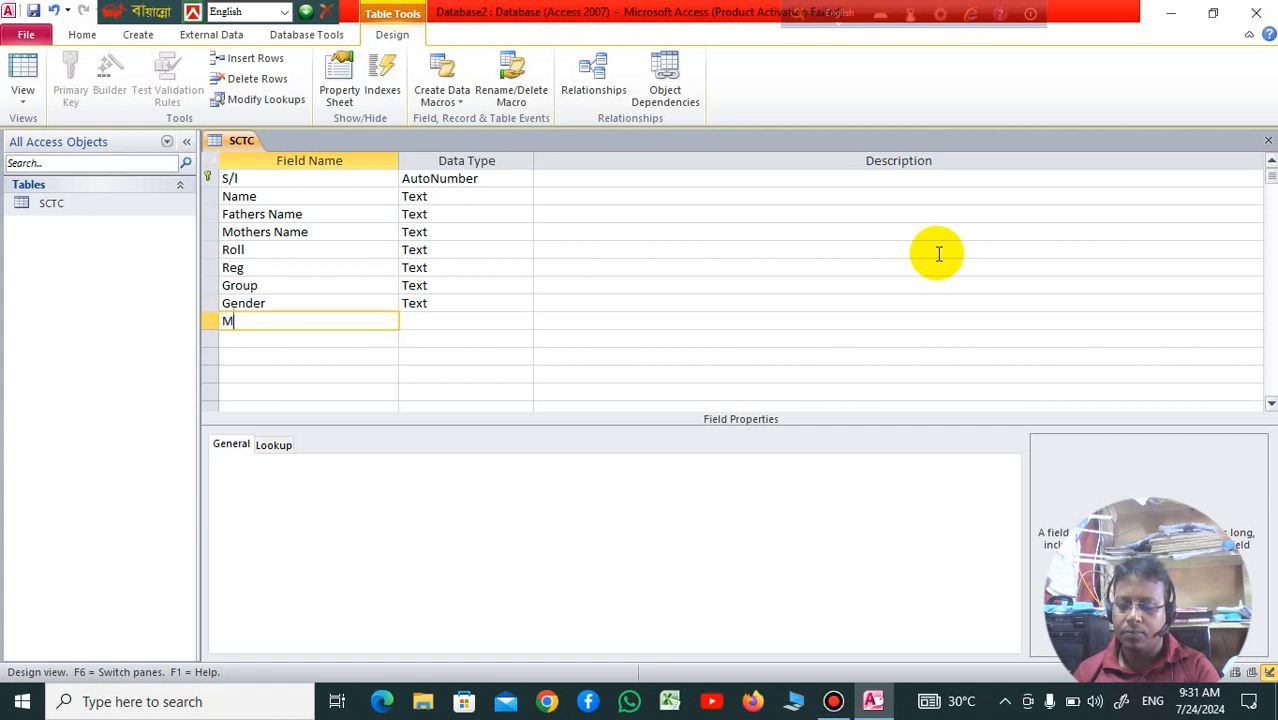
pyautogui.write('ri')
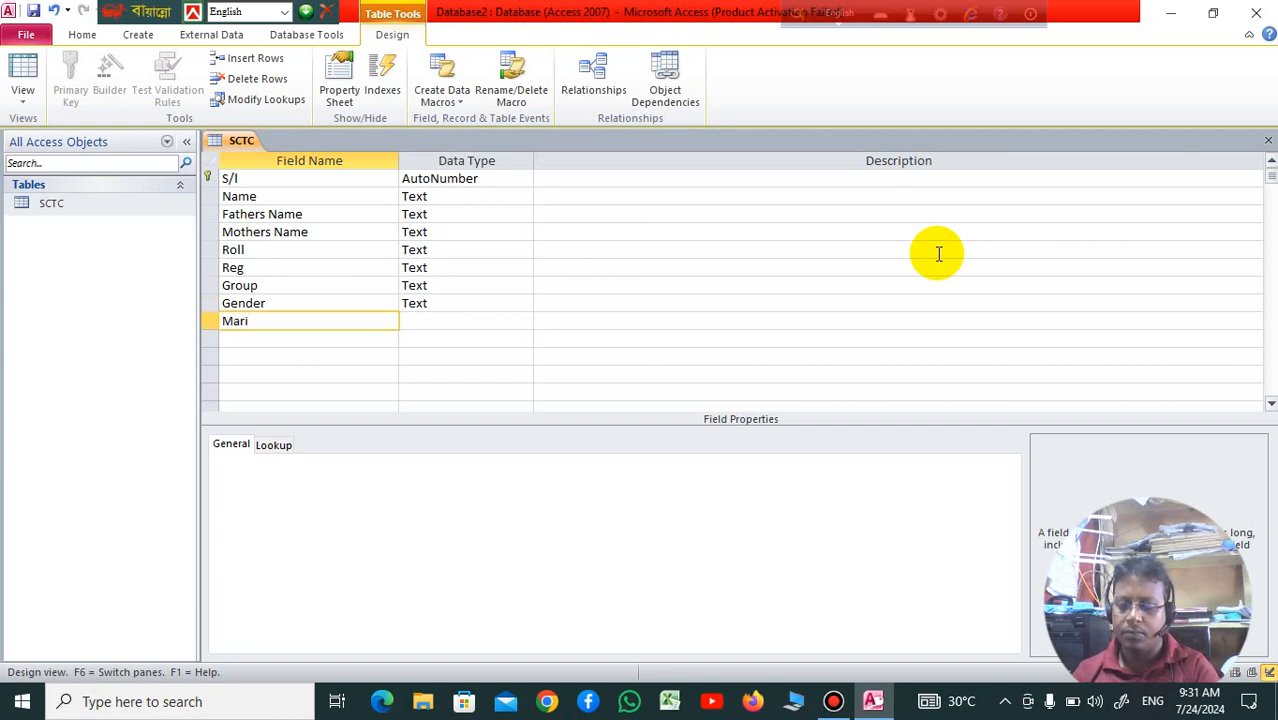
pyautogui.write('tal')
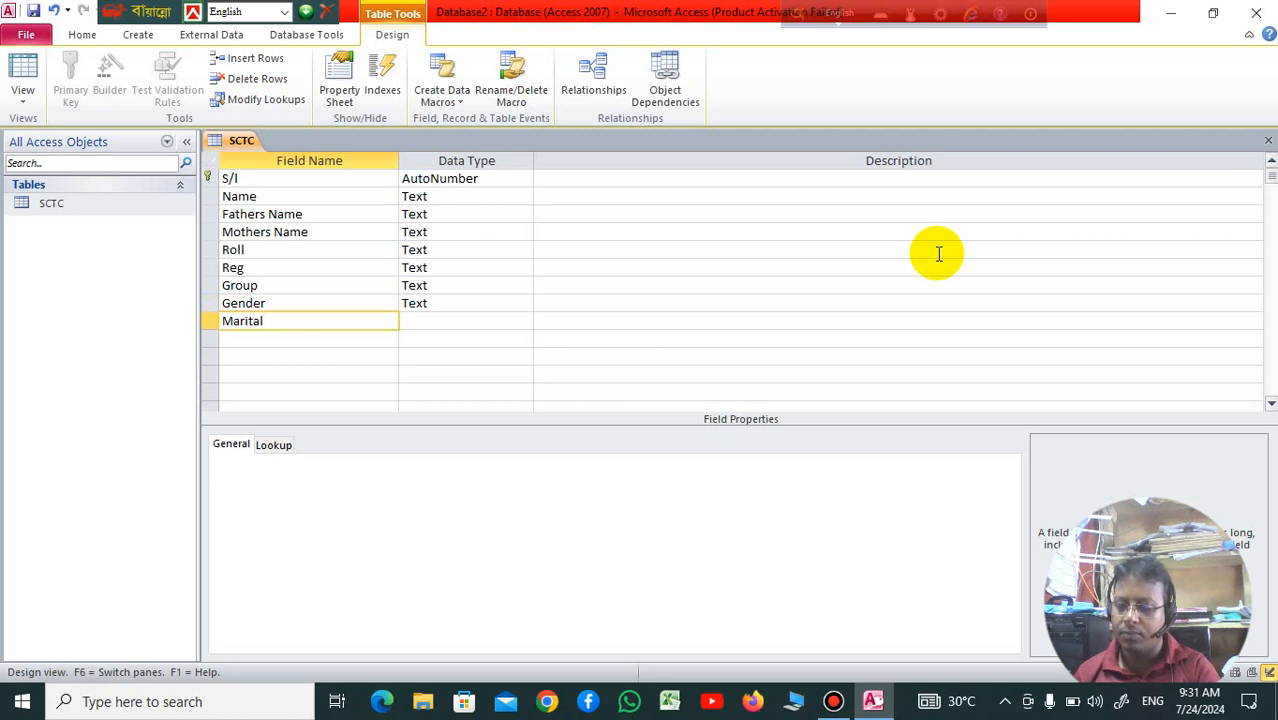
pyautogui.press('Down')
# Add a Pic field with the Text data type below Marital.
pyautogui.write('Pi')
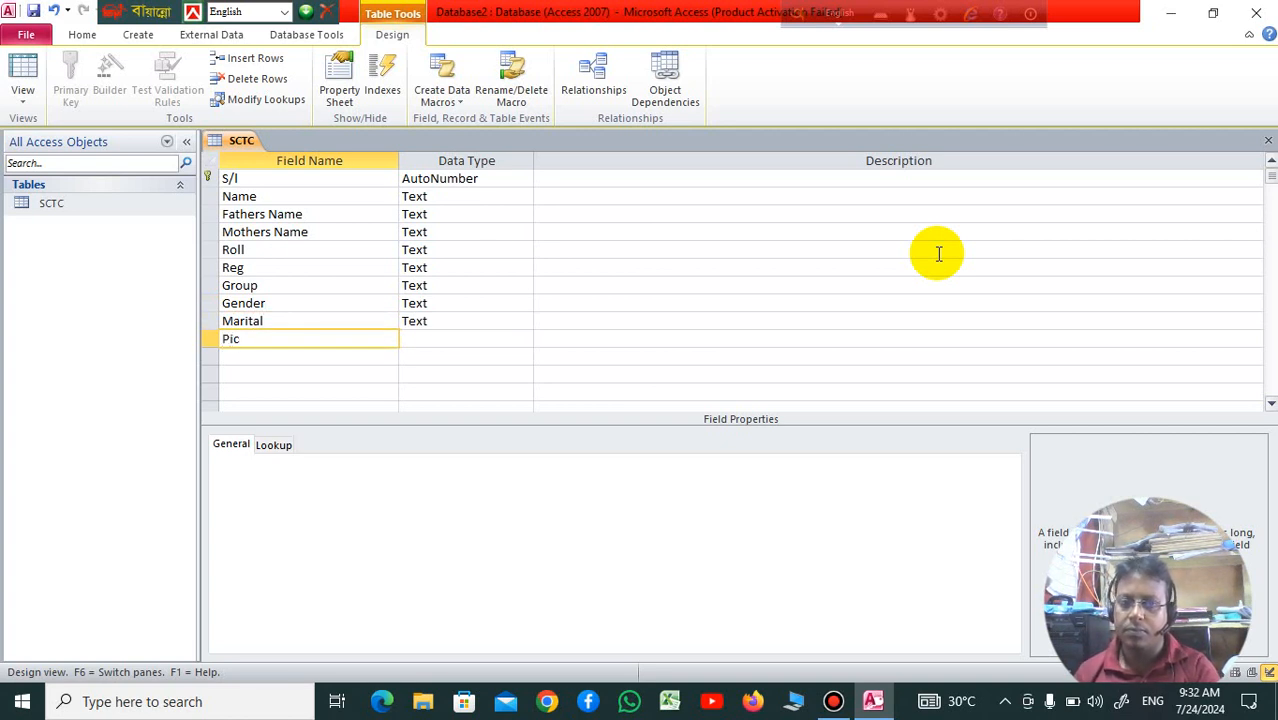
pyautogui.write('c')
pyautogui.press('Down')
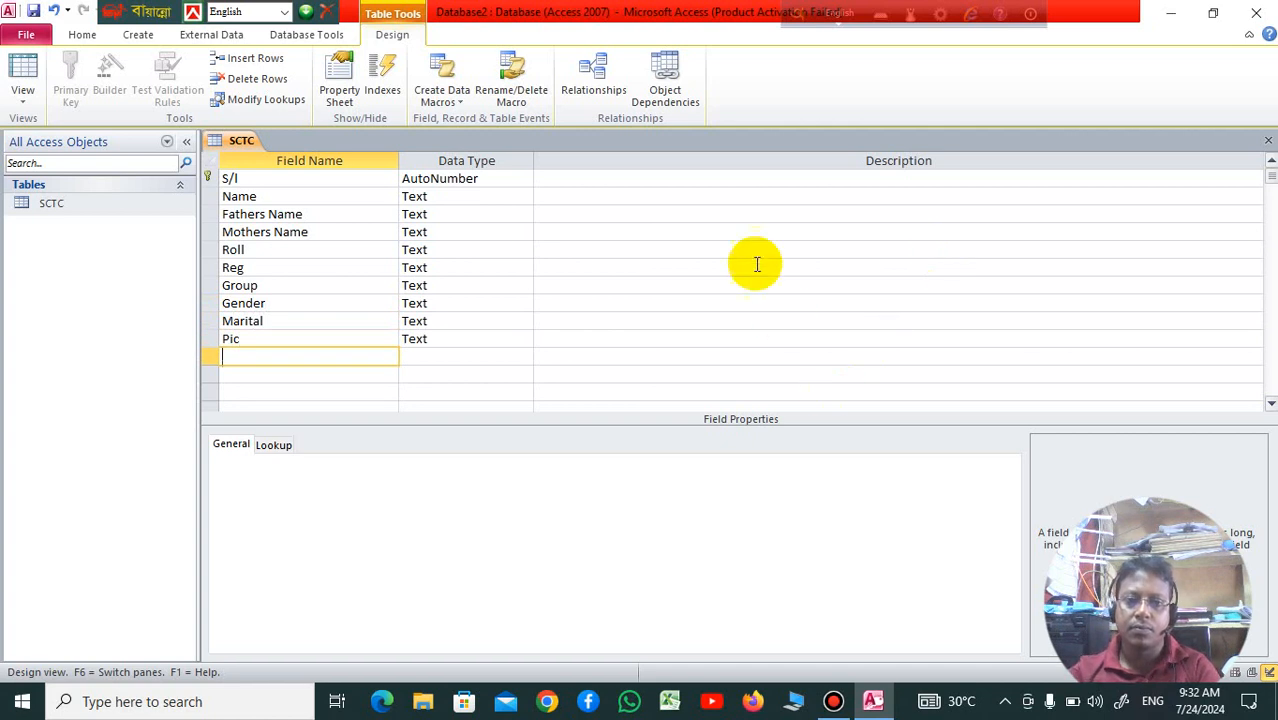
# Rename the Pic field as Pay, keeping its Text data type.
pyautogui.click(343, 334)
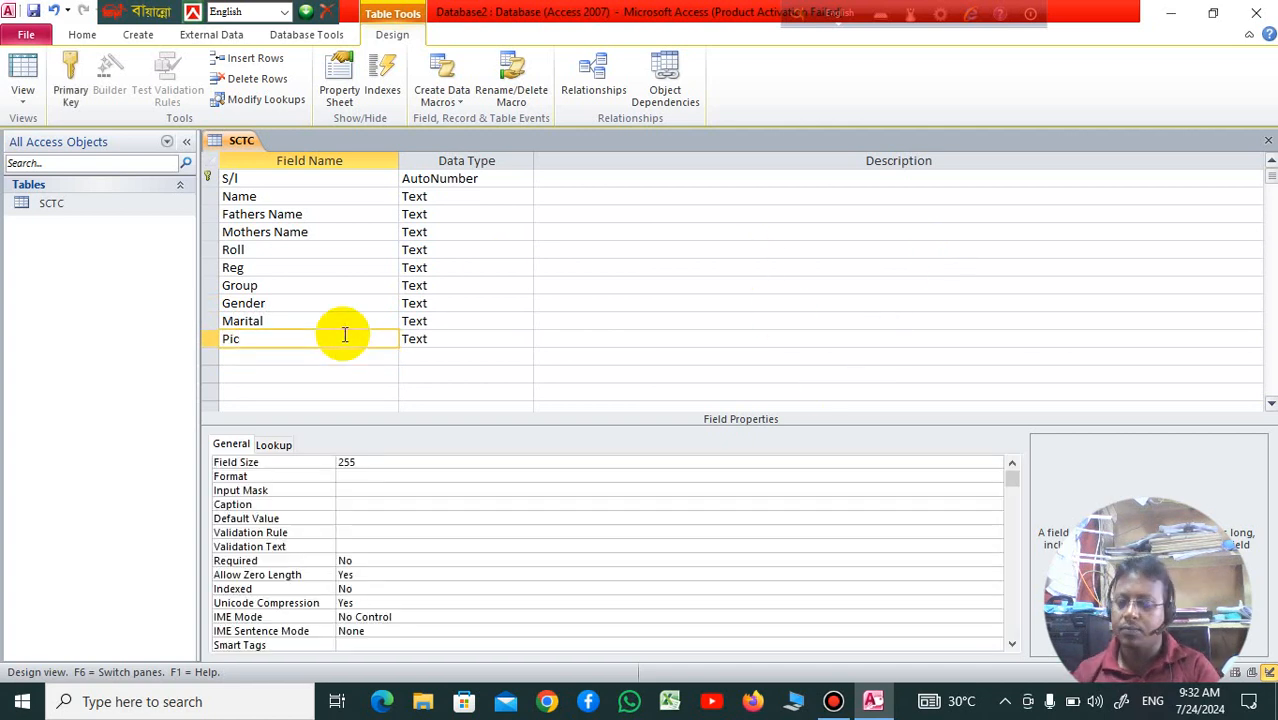
pyautogui.press('BackSpace')
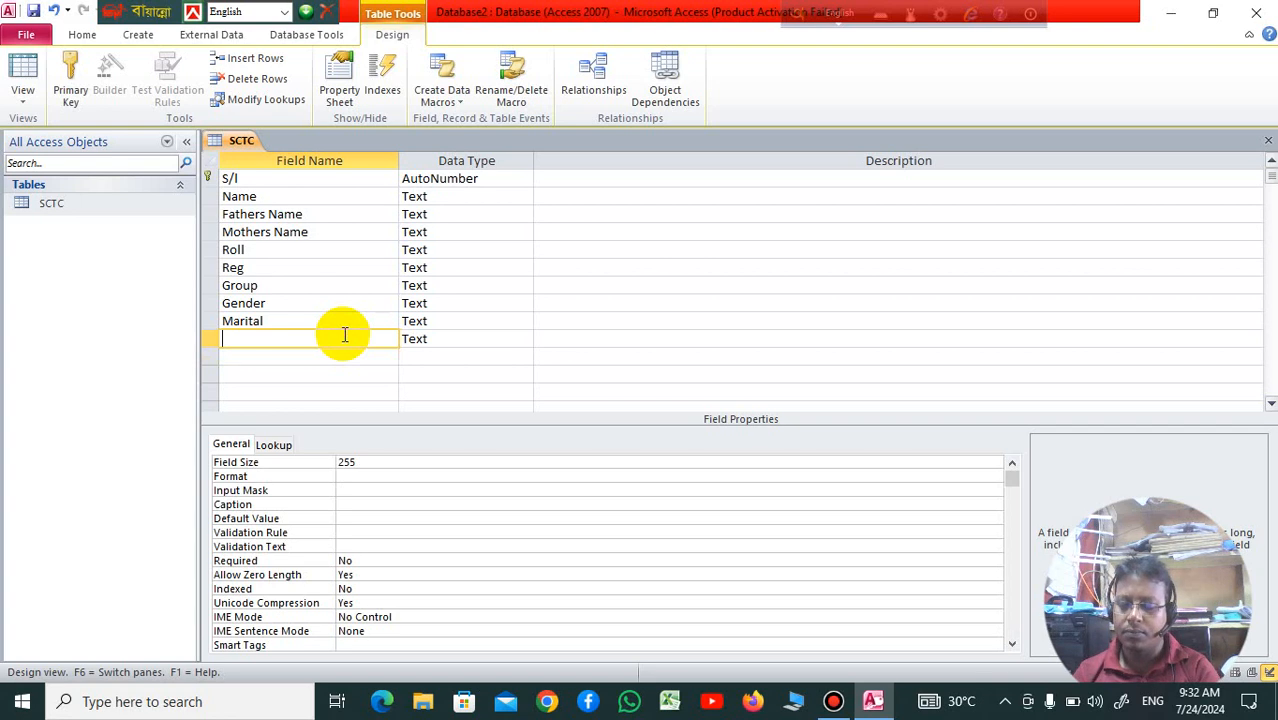
pyautogui.write('P')
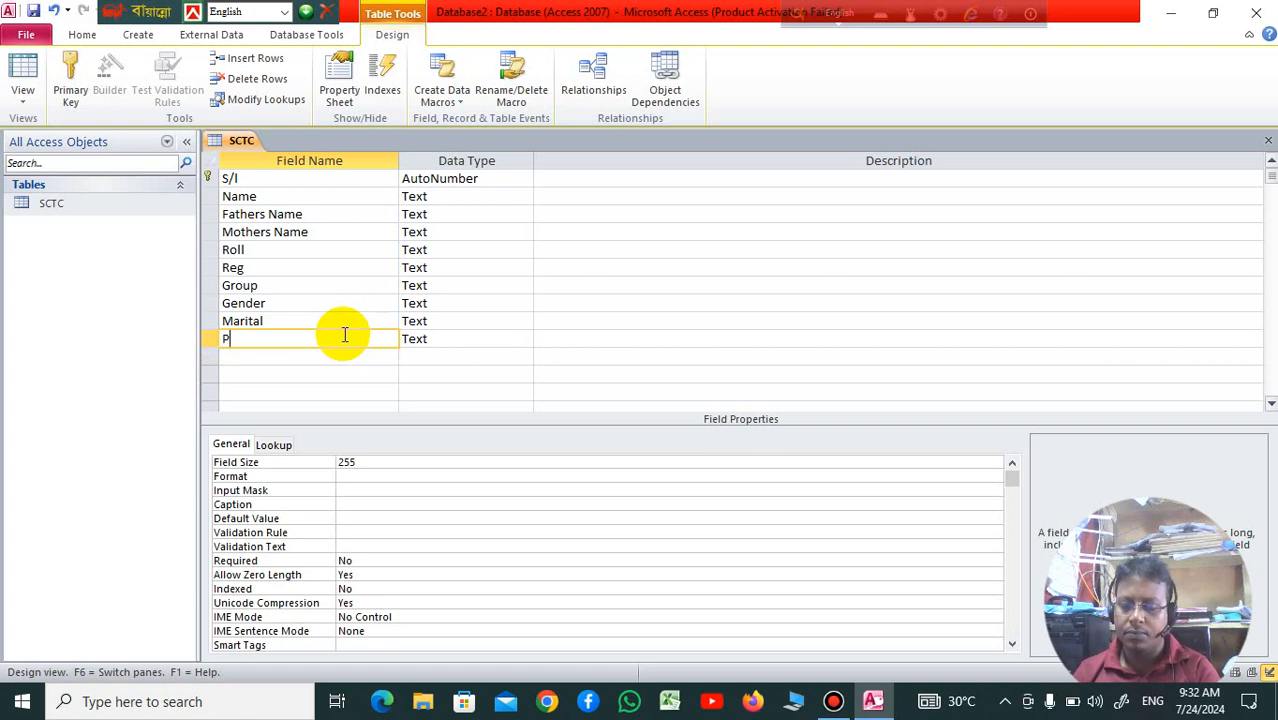
pyautogui.write('a')
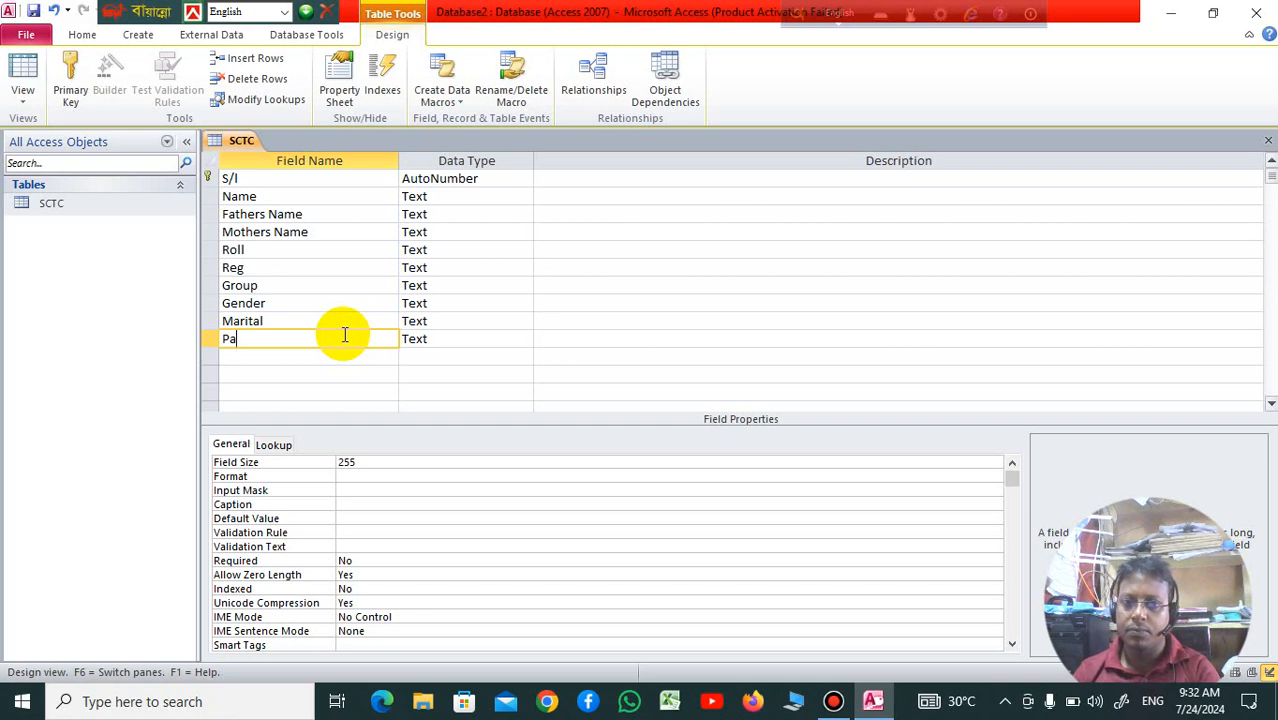
pyautogui.press('BackSpace')
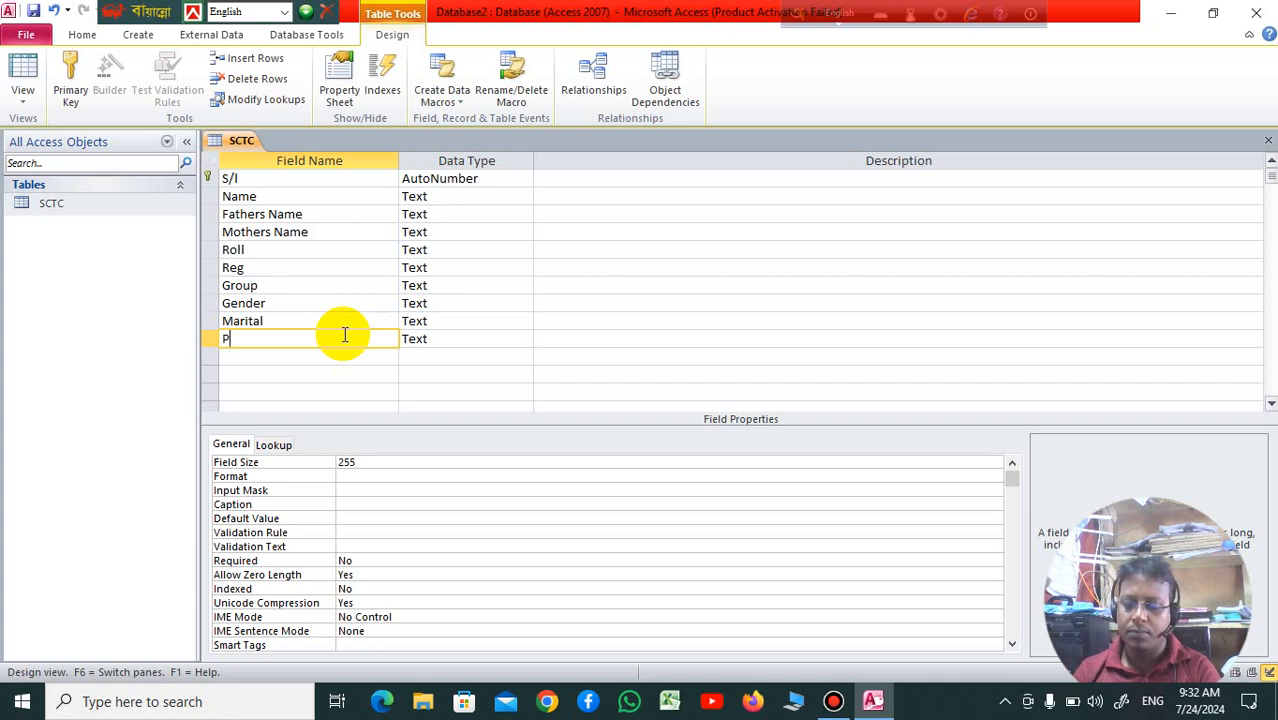
pyautogui.write('ay')
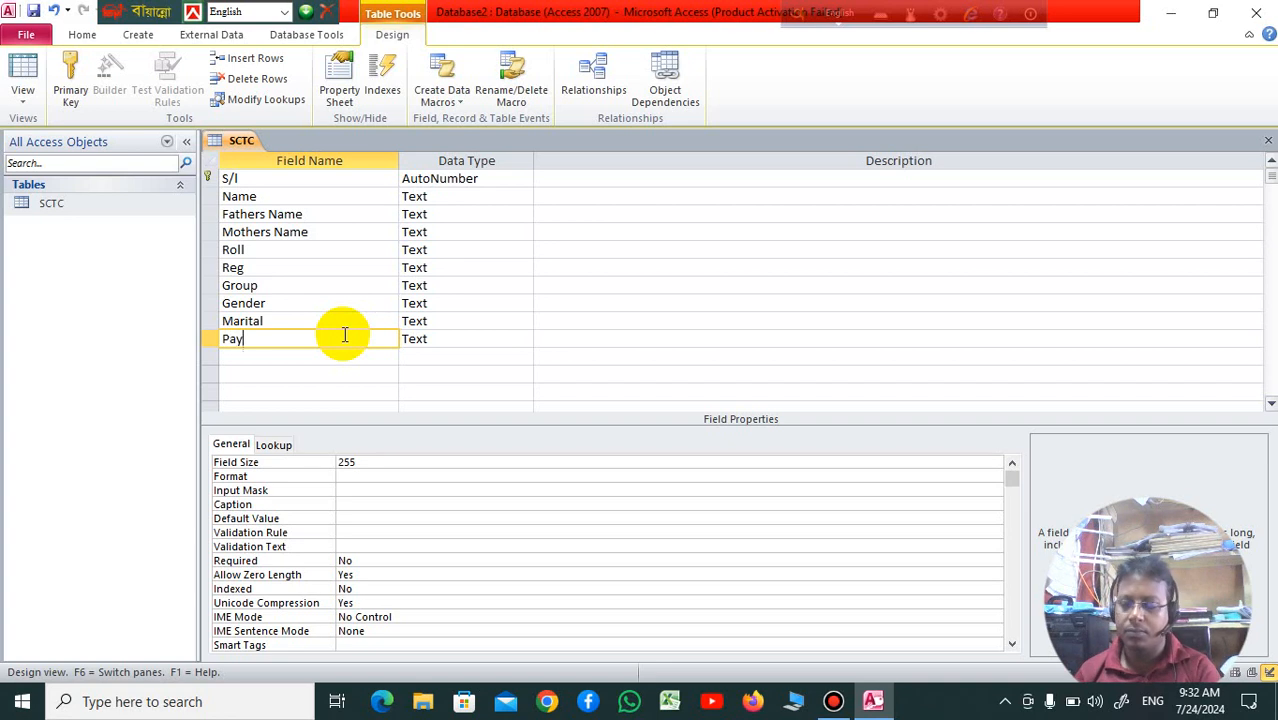
pyautogui.press('Down')
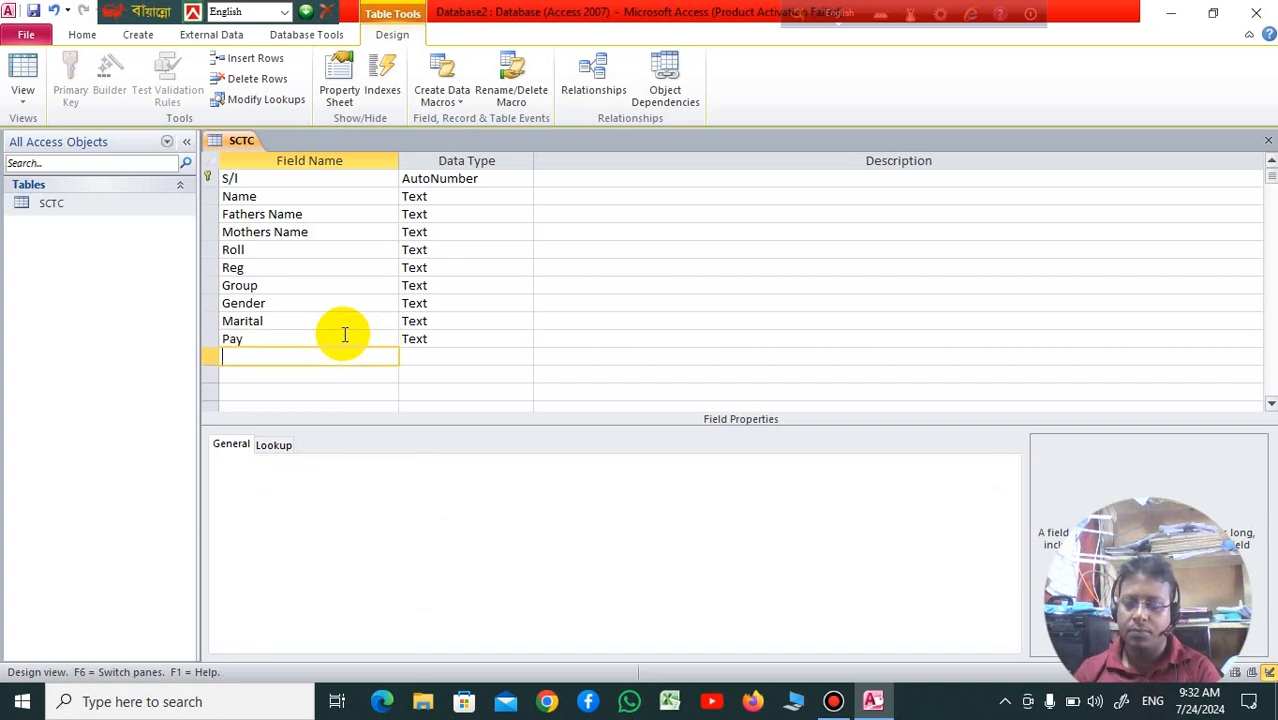
# Add the fields Paid, Due and Pic below Pay, keeping the Text data type for all three.
pyautogui.write('Paid')
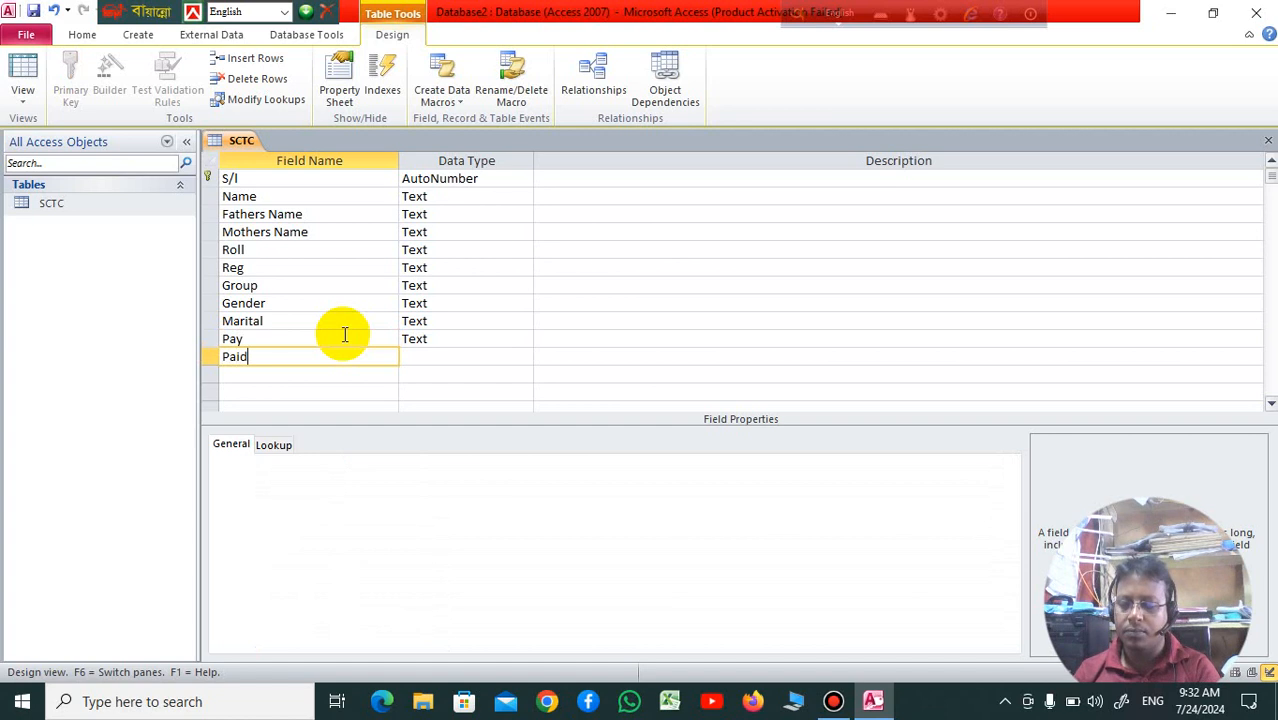
pyautogui.press('Down')
pyautogui.write('D')
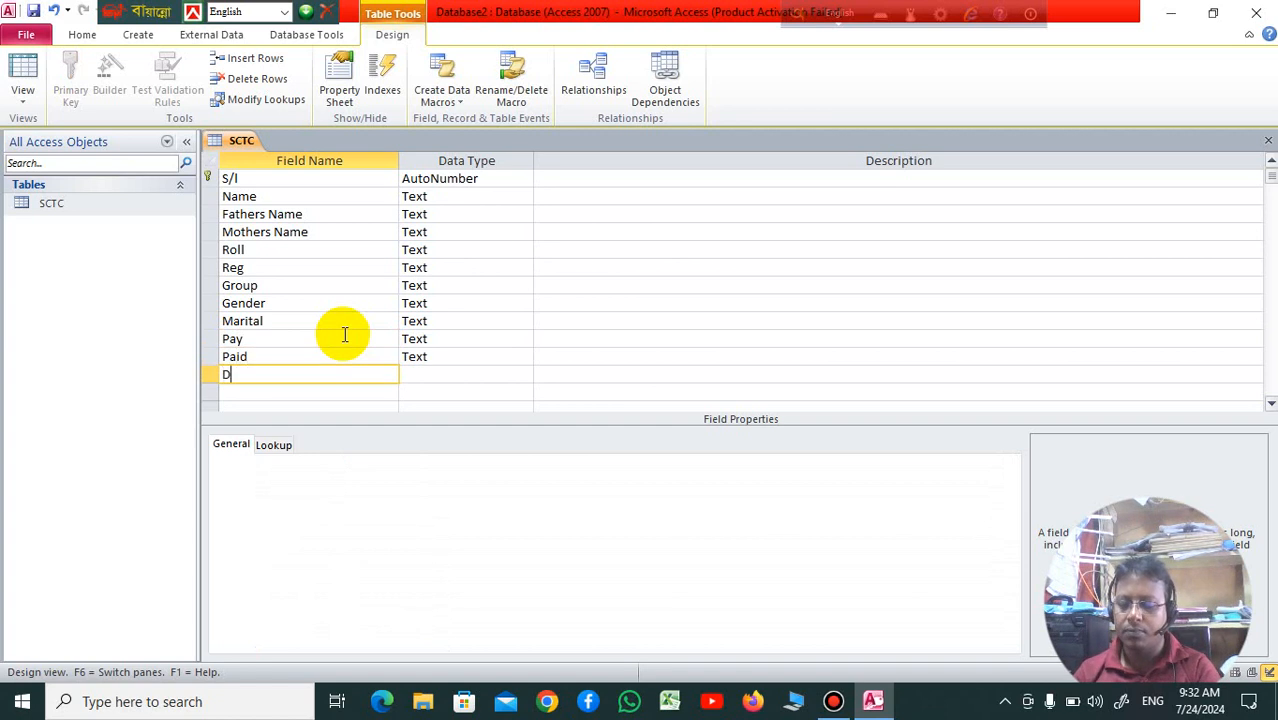
pyautogui.write('ue')
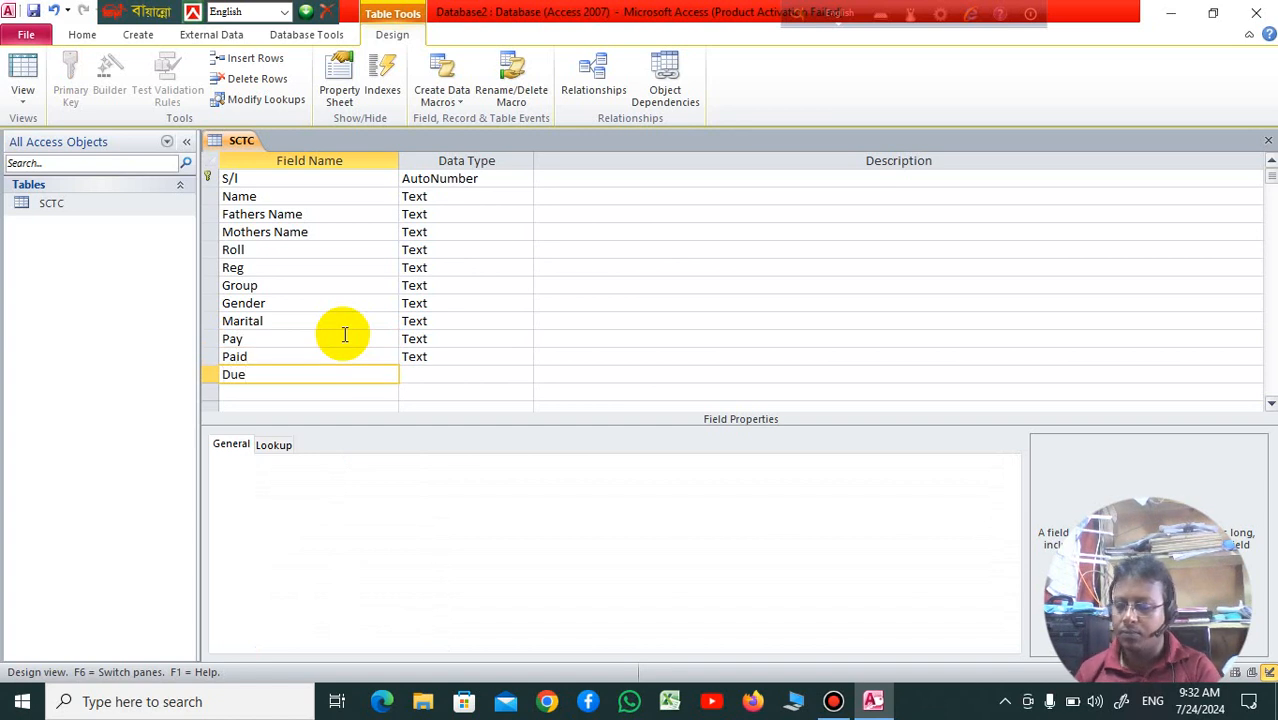
pyautogui.press('Down')
pyautogui.write('Pi')
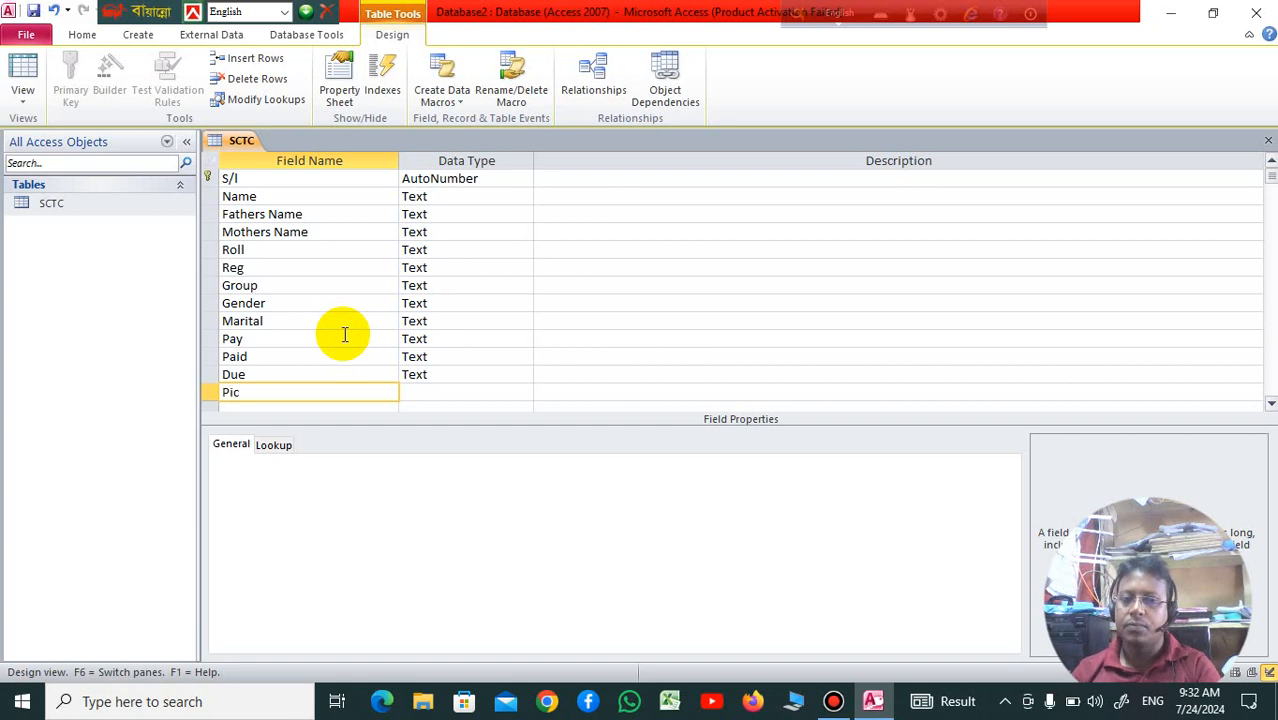
pyautogui.click(612, 288)
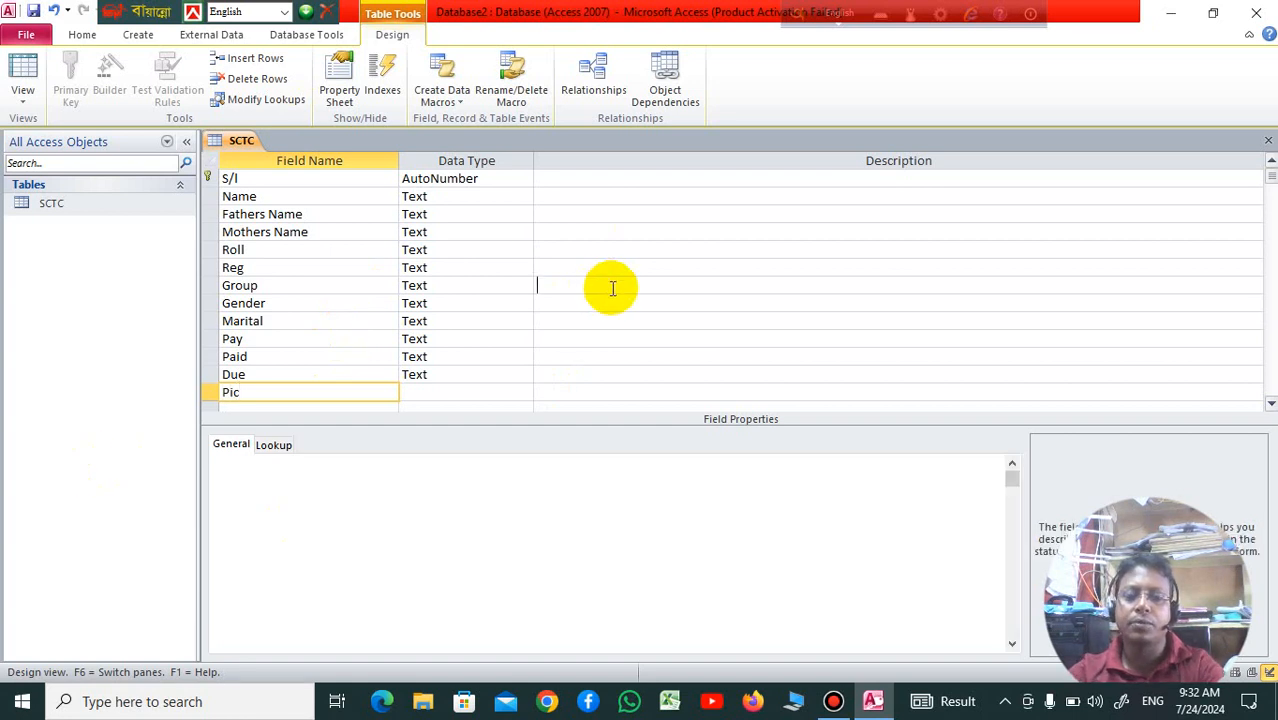
# Change the data type of the S/l field to Number.
pyautogui.click(476, 194)
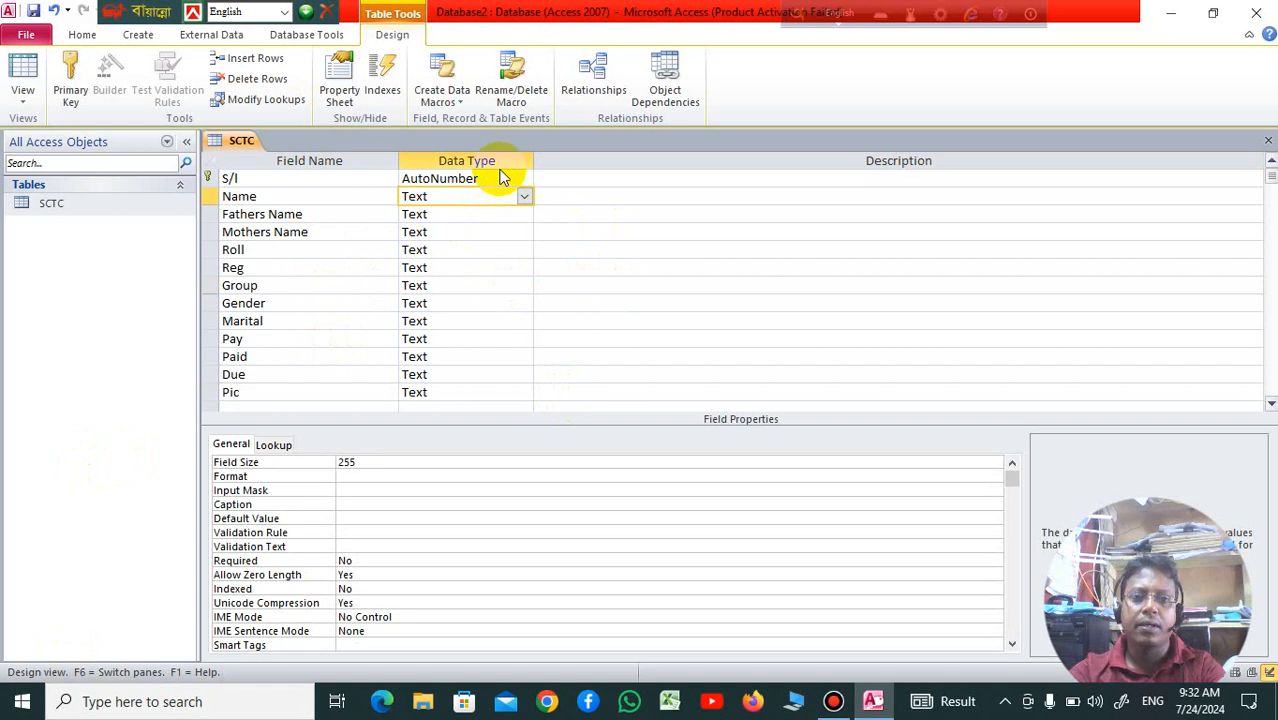
pyautogui.click(493, 180)
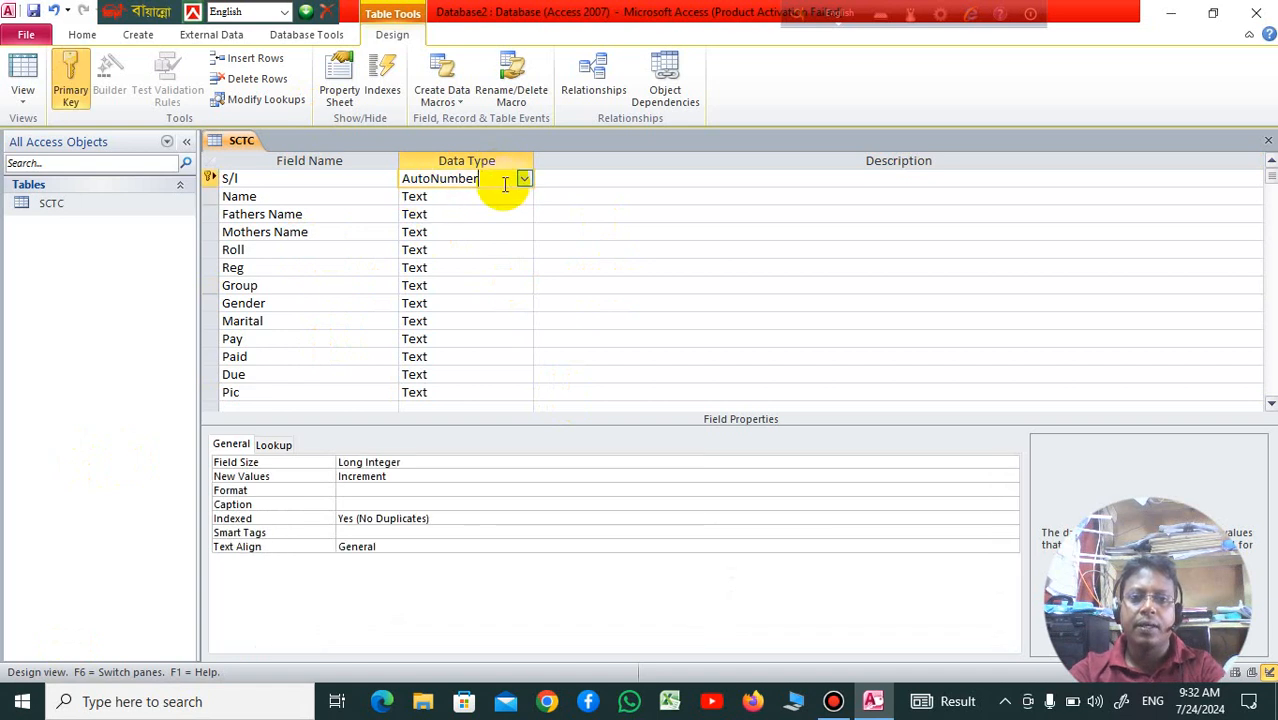
pyautogui.click(524, 178)
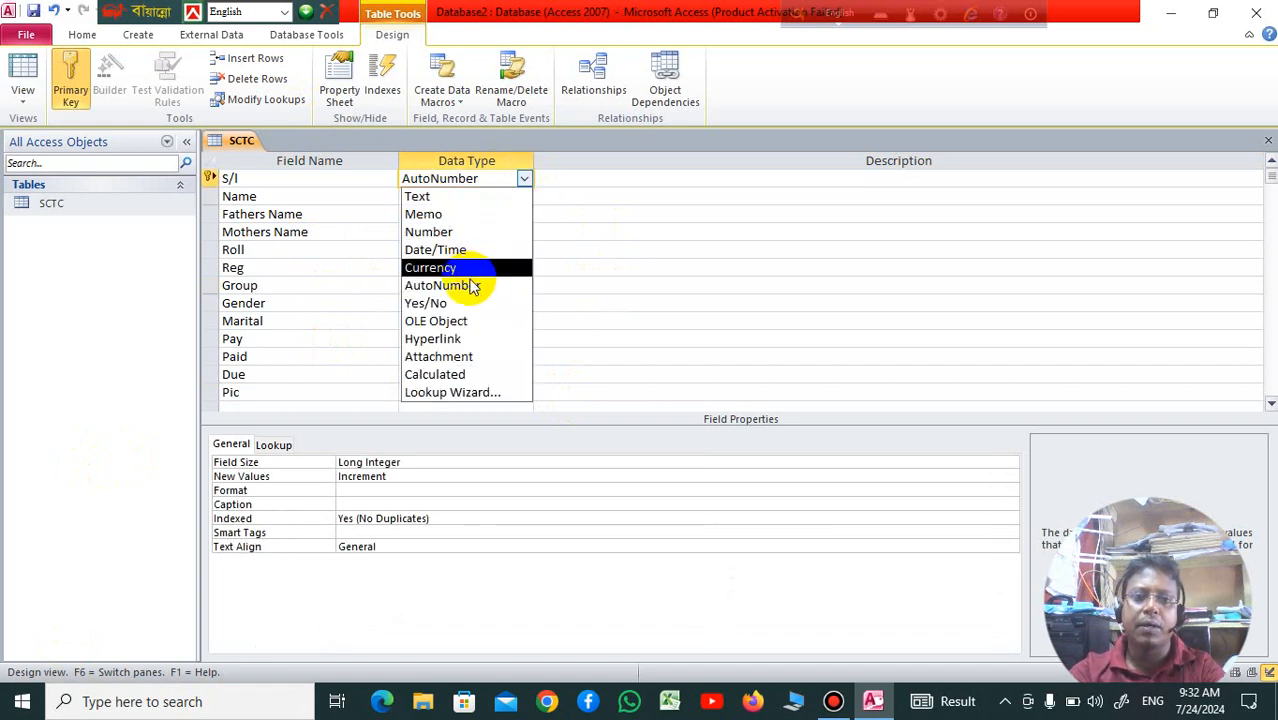
pyautogui.click(485, 231)
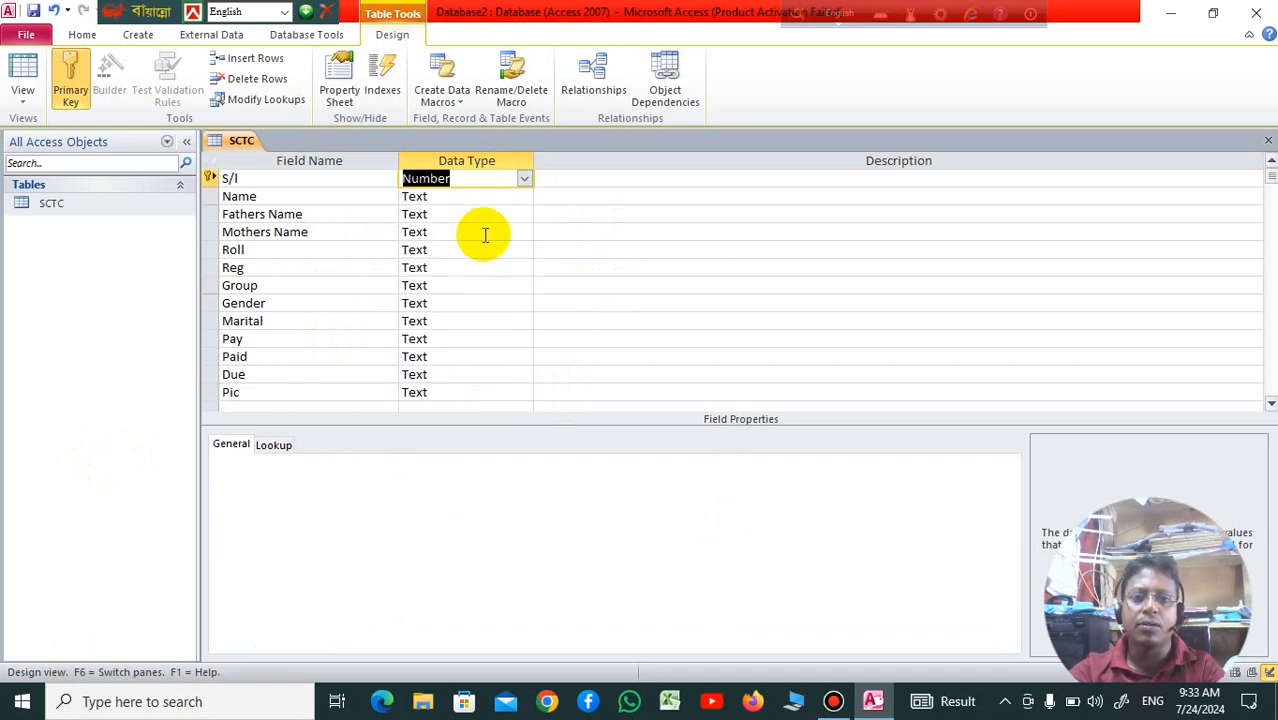
# Choose the Text data type for the Name, Fathers Name and Mothers Name fields.
pyautogui.click(498, 196)
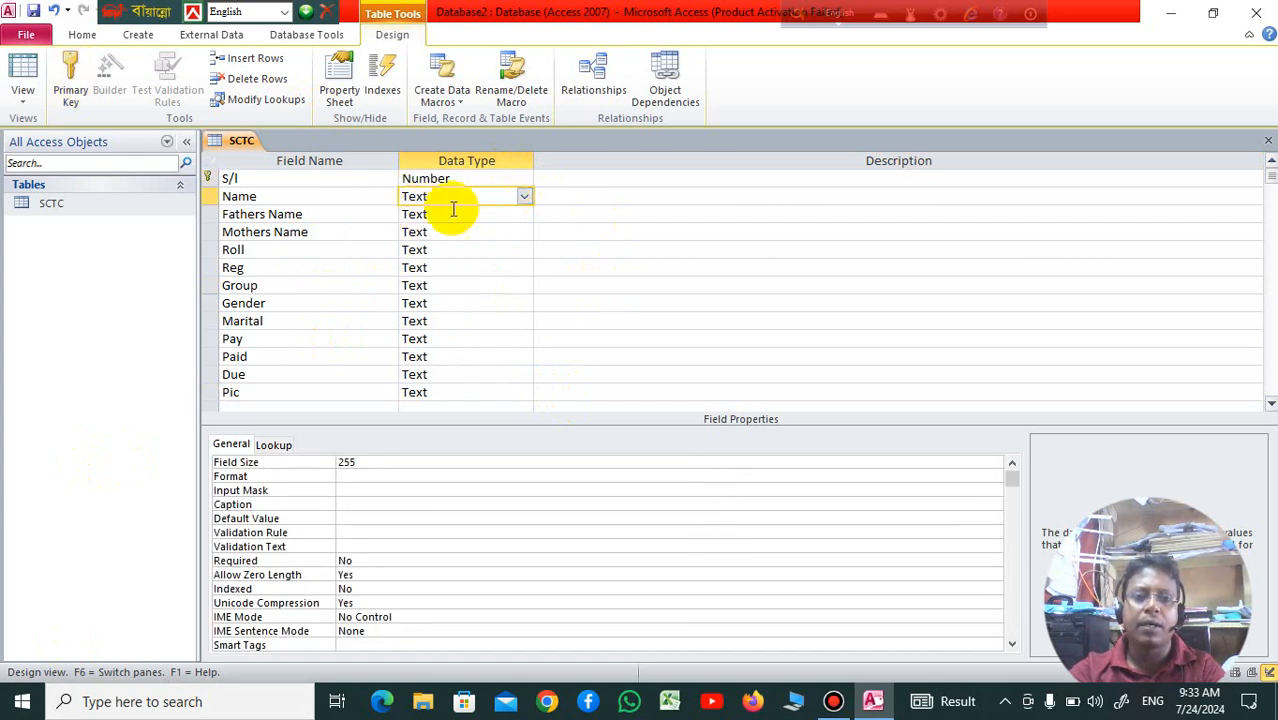
pyautogui.click(523, 196)
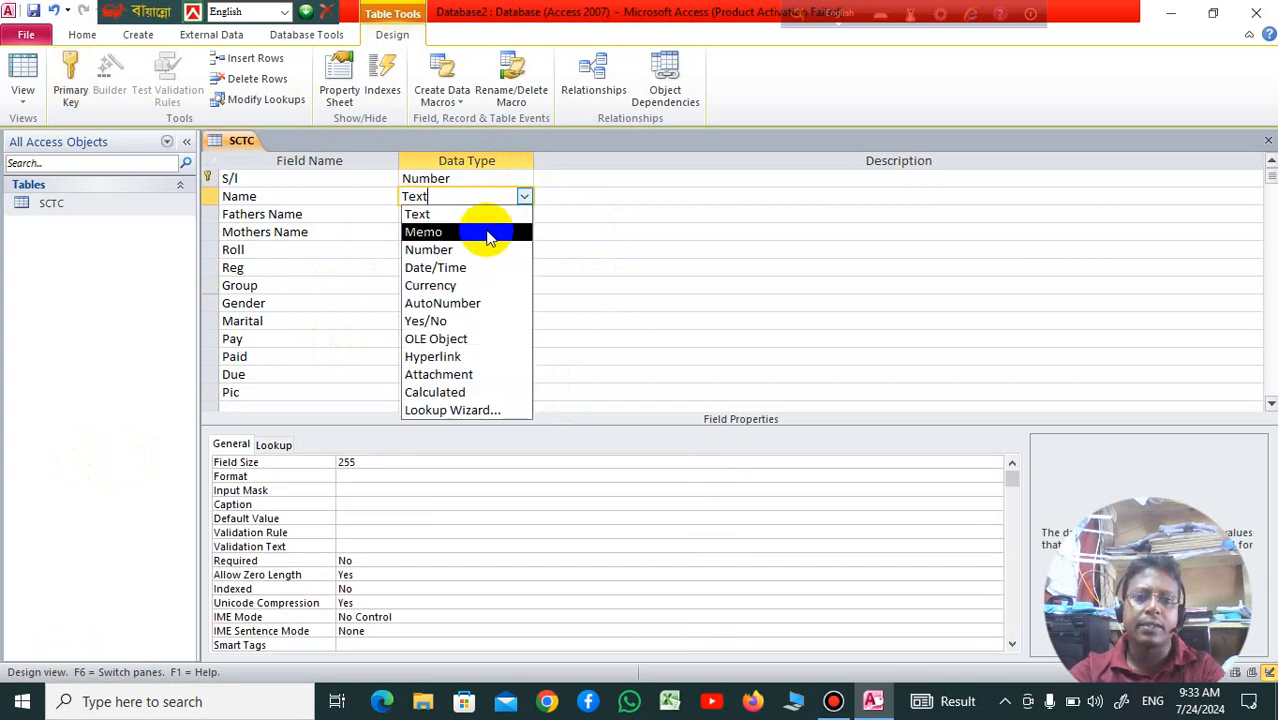
pyautogui.click(488, 214)
pyautogui.click(524, 214)
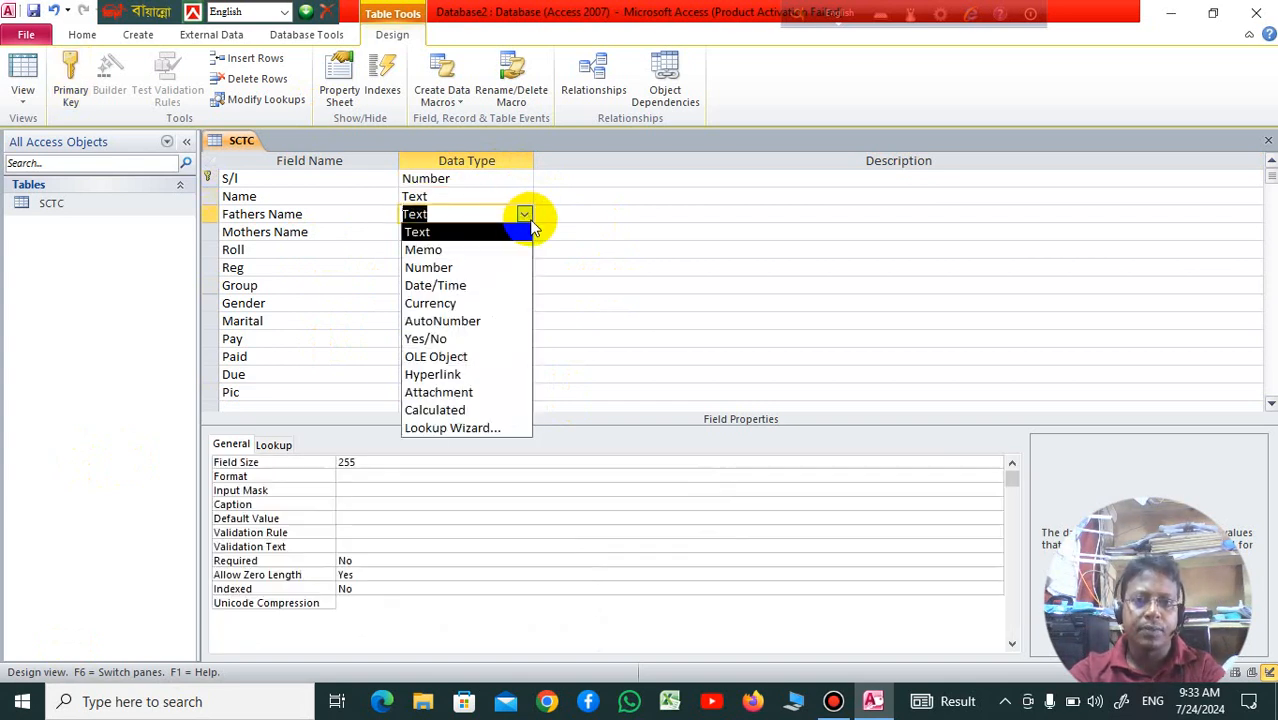
pyautogui.click(513, 232)
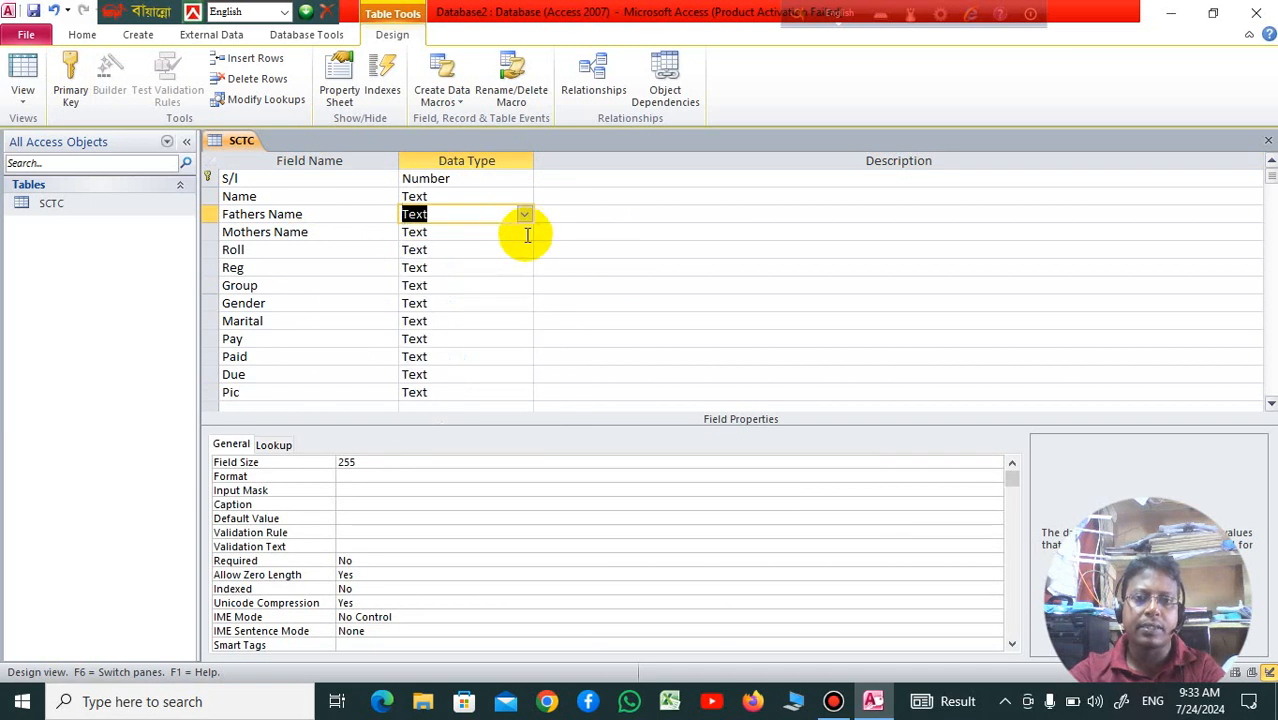
pyautogui.click(512, 232)
pyautogui.click(524, 232)
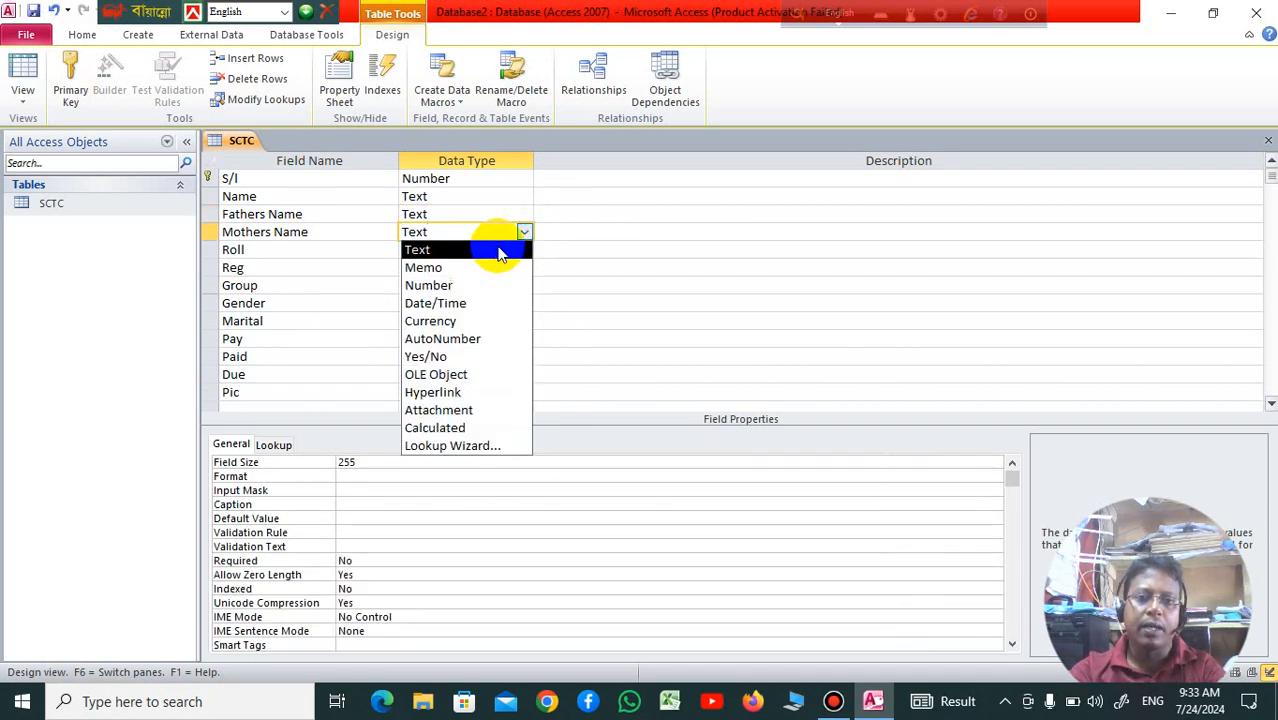
pyautogui.click(500, 251)
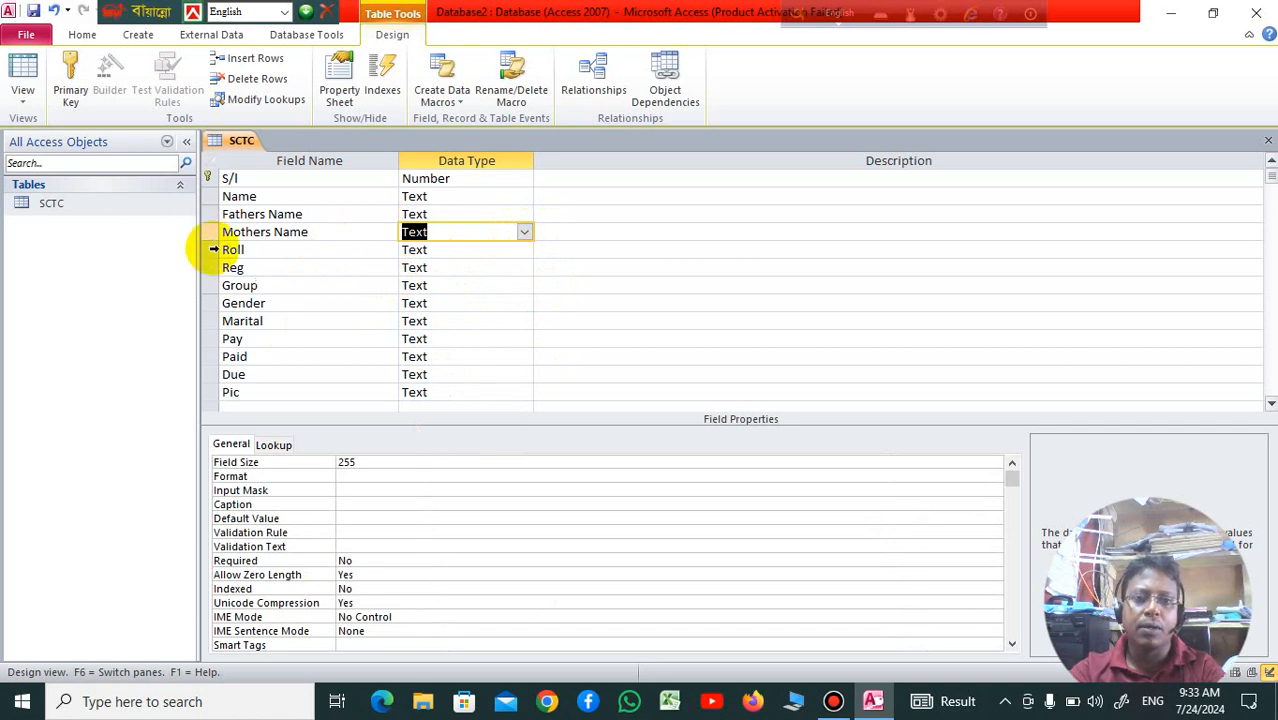
# Insert a new row above Roll and name the field Add, keeping its Text data type.
pyautogui.click(213, 249)
pyautogui.rightClick(211, 254)
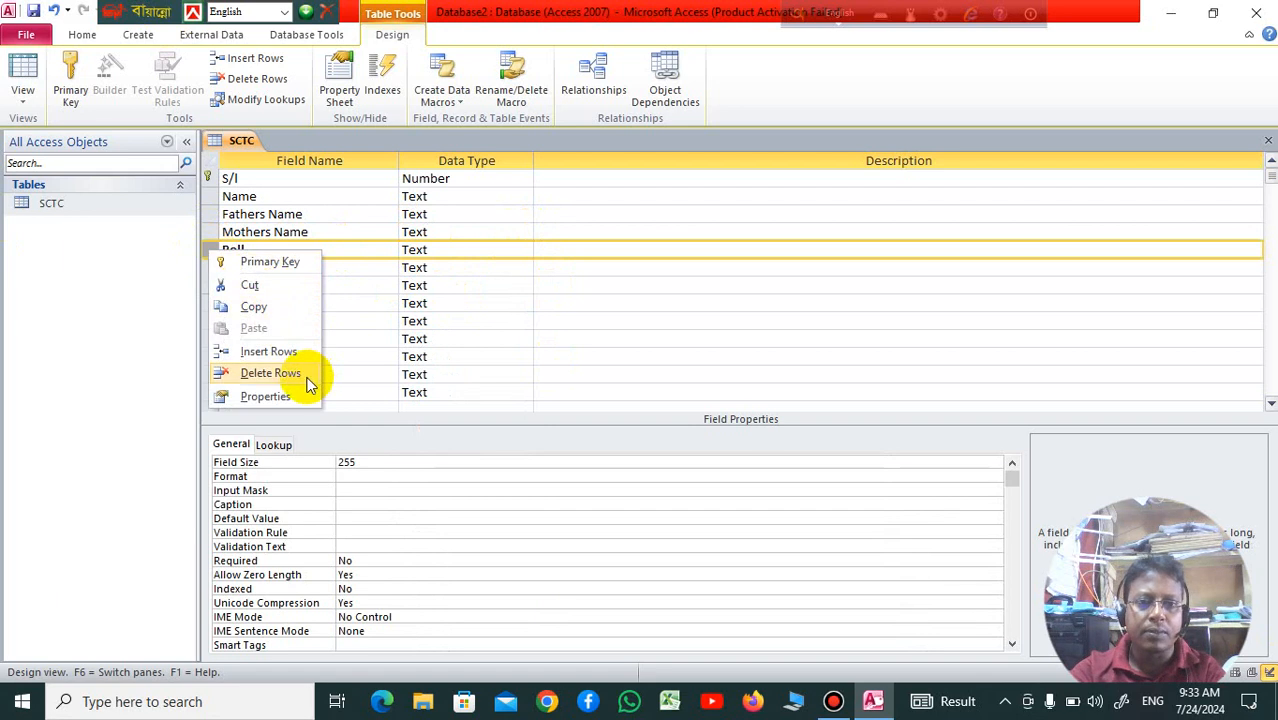
pyautogui.click(280, 351)
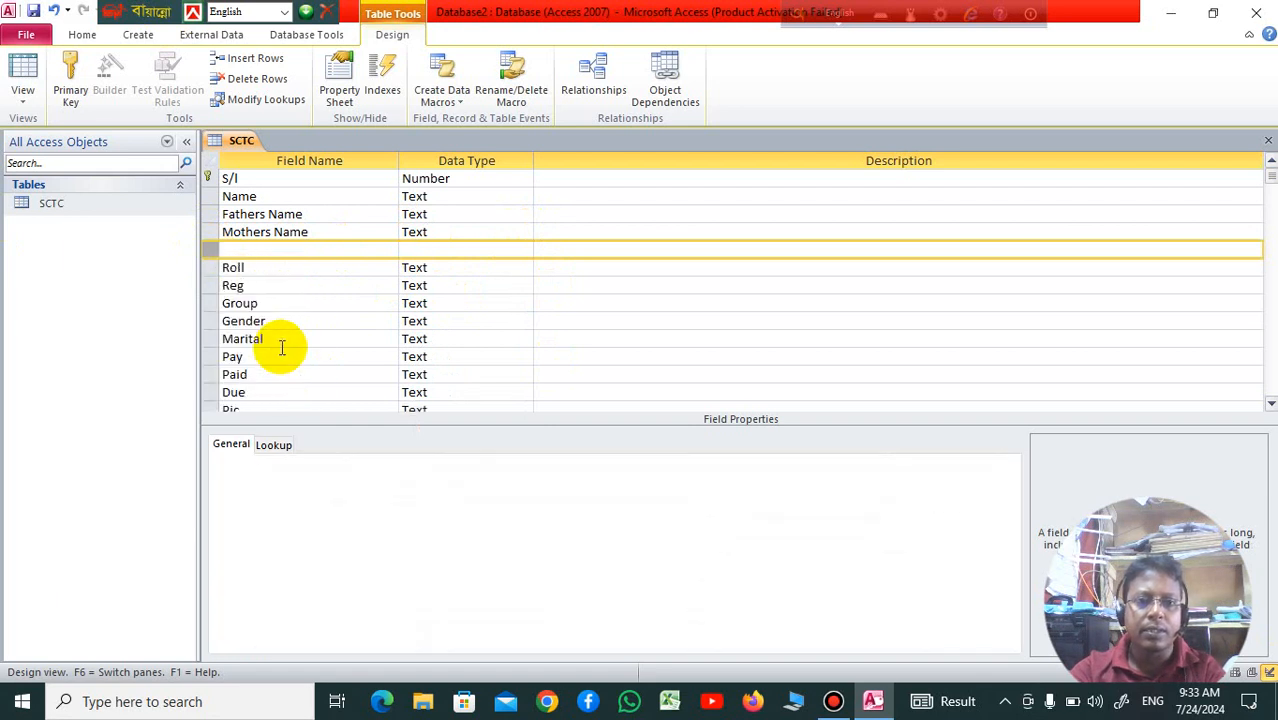
pyautogui.click(648, 326)
pyautogui.click(303, 251)
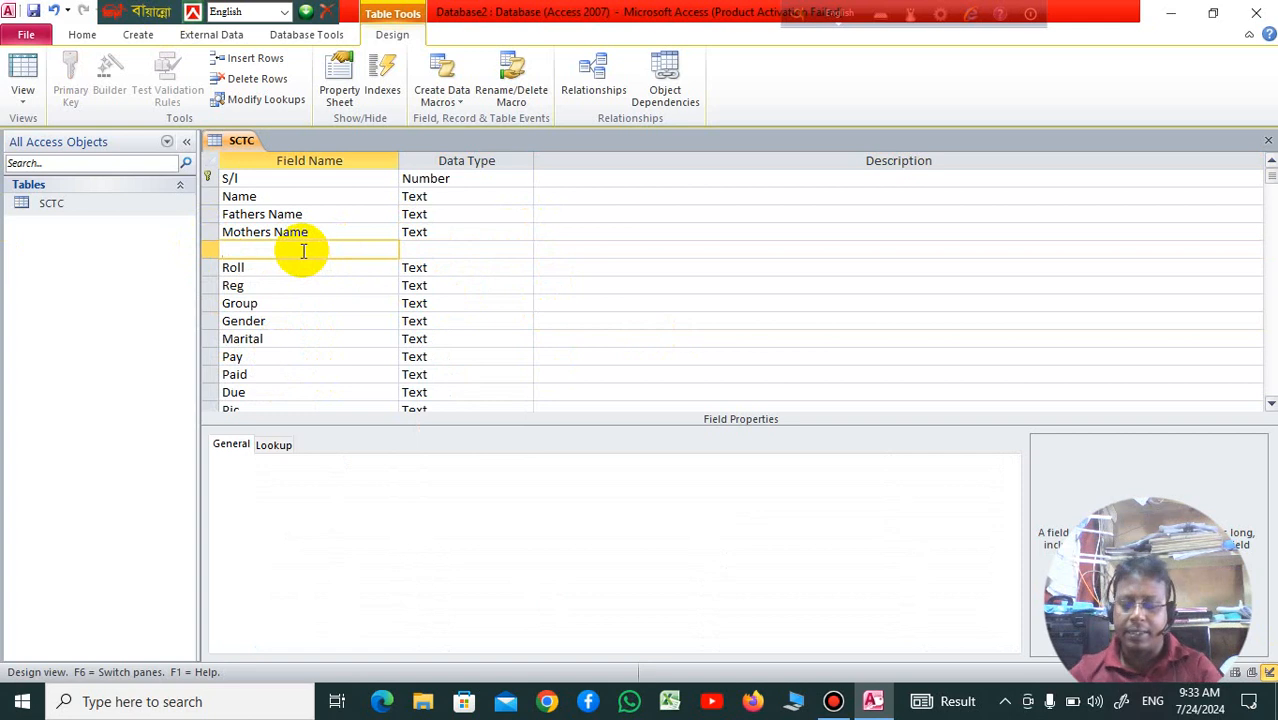
pyautogui.write('A')
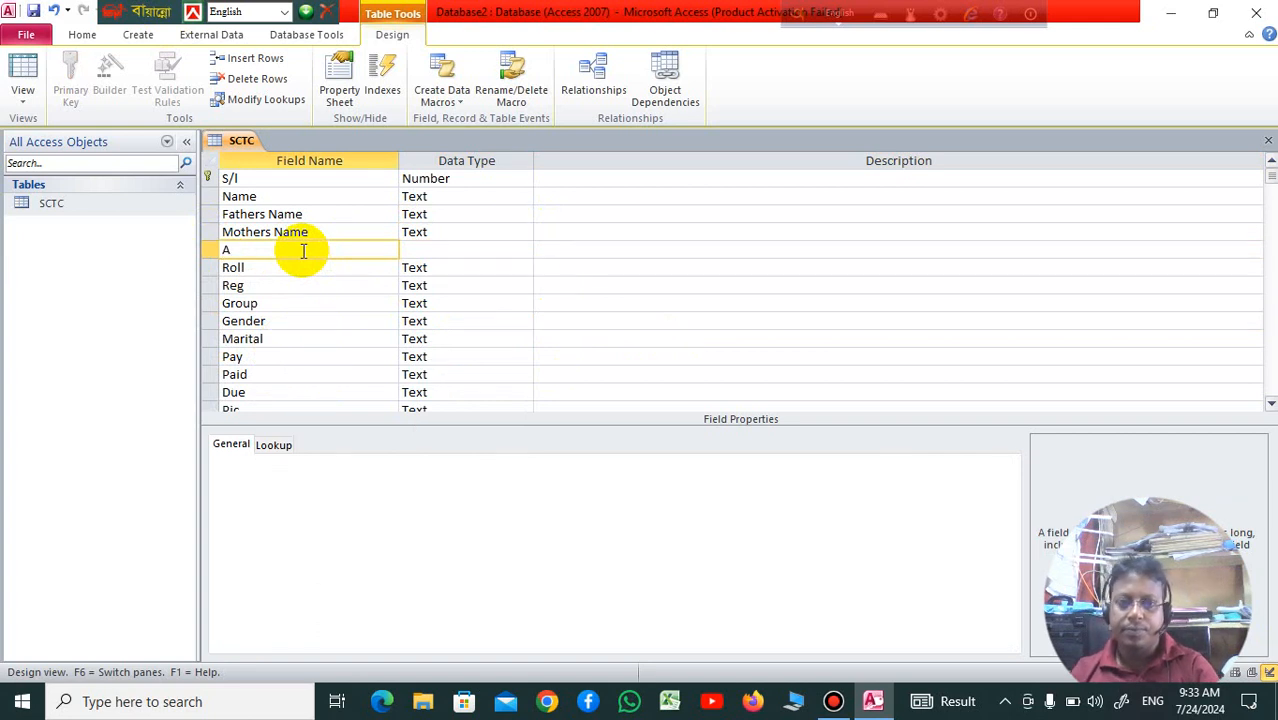
pyautogui.write('dd')
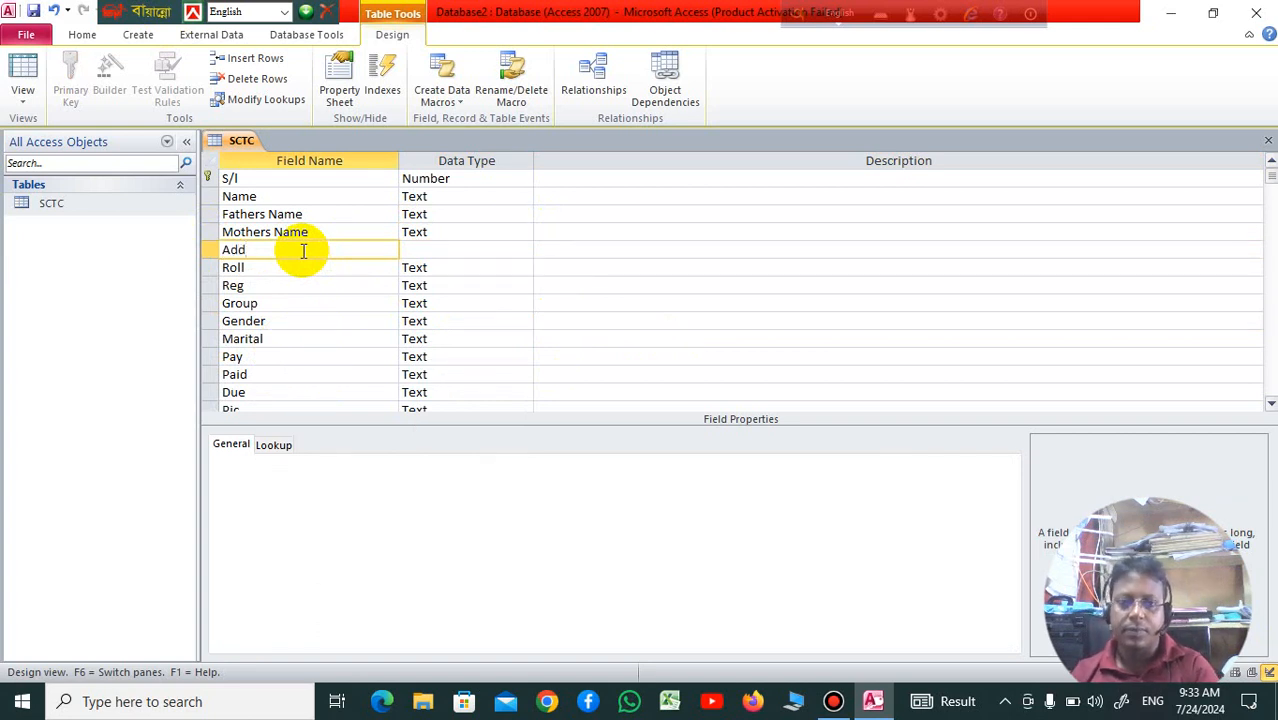
pyautogui.click(697, 368)
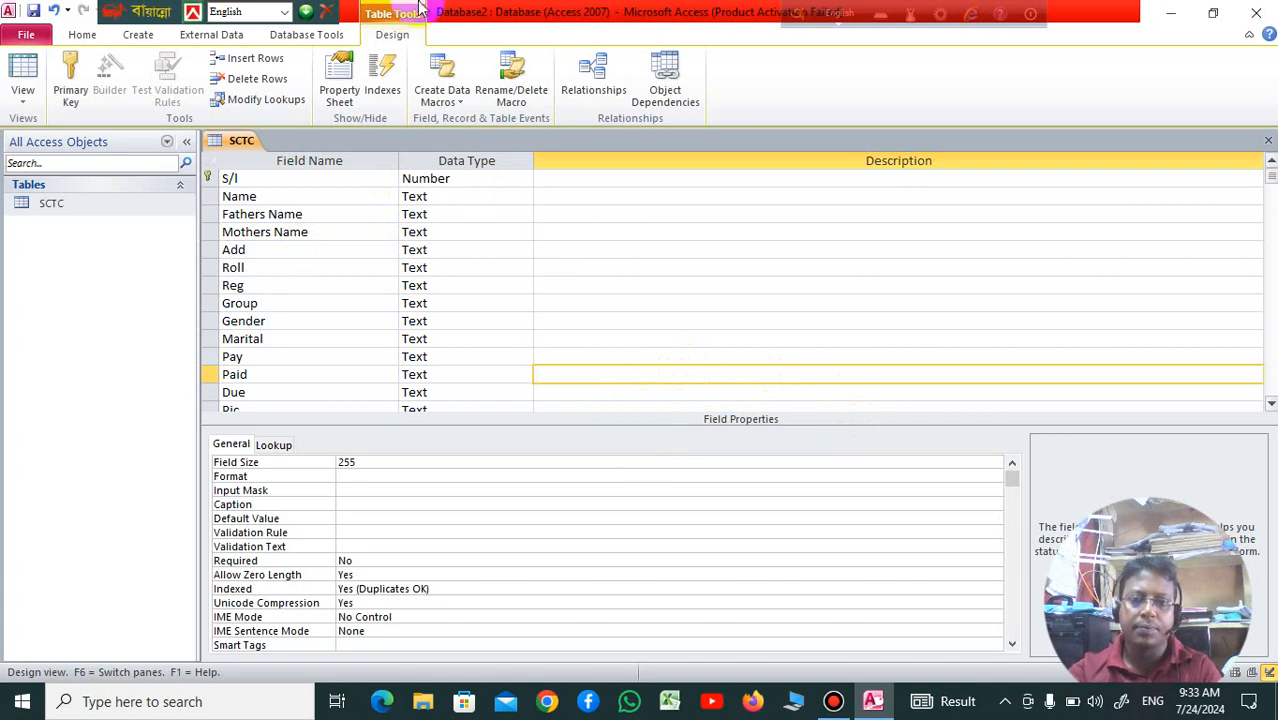
pyautogui.click(603, 395)
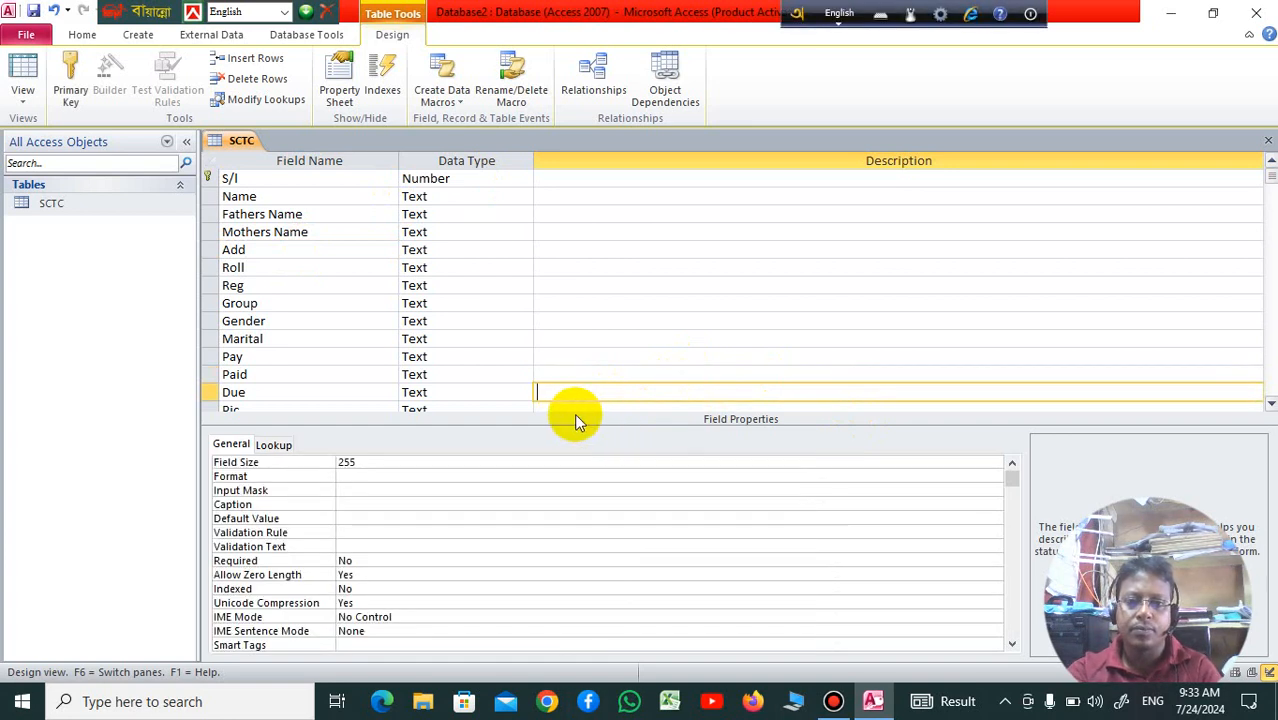
# Change the data type of the Add field to Memo.
pyautogui.click(443, 232)
pyautogui.click(455, 251)
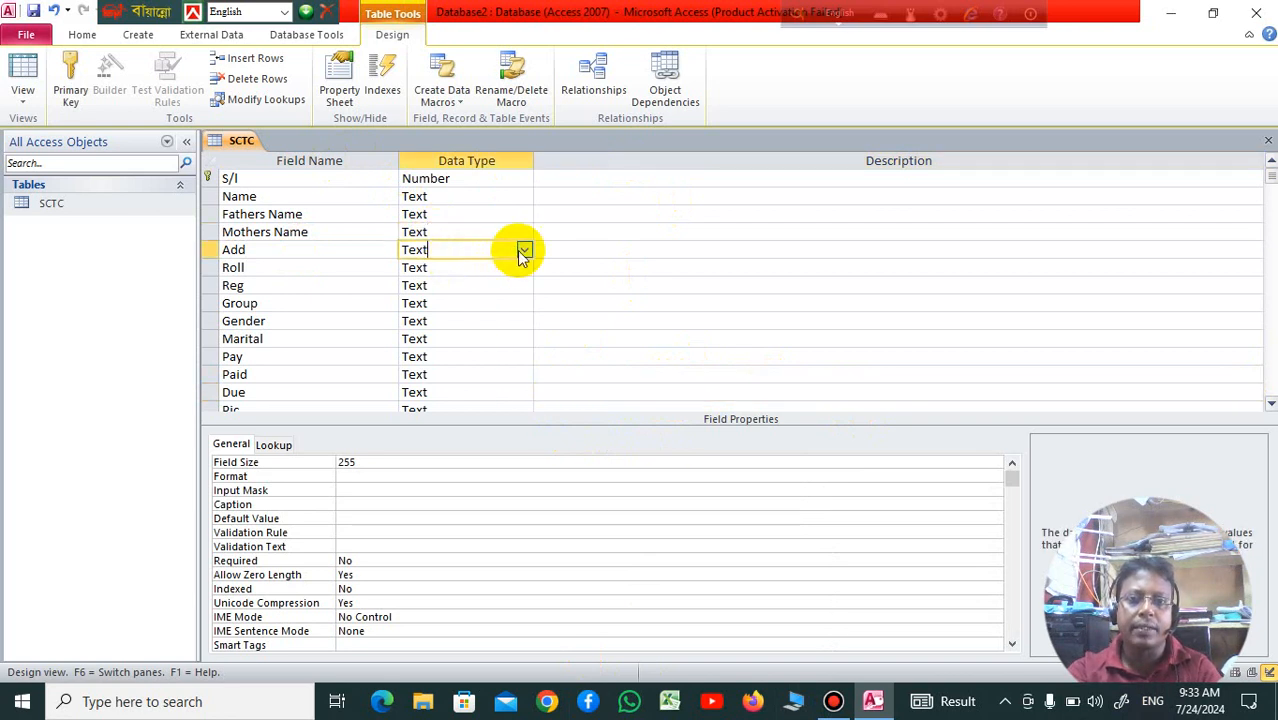
pyautogui.click(523, 250)
pyautogui.click(503, 281)
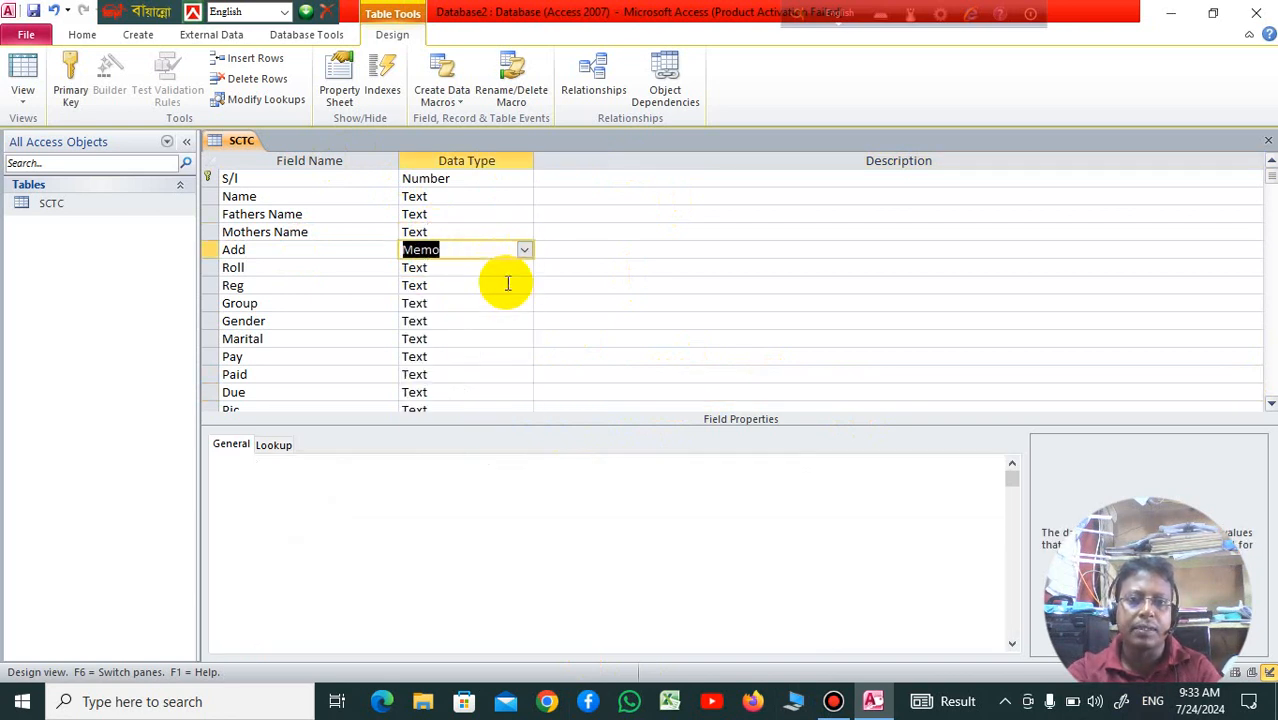
# Set the data type of both the Roll and Reg fields to Number.
pyautogui.click(520, 267)
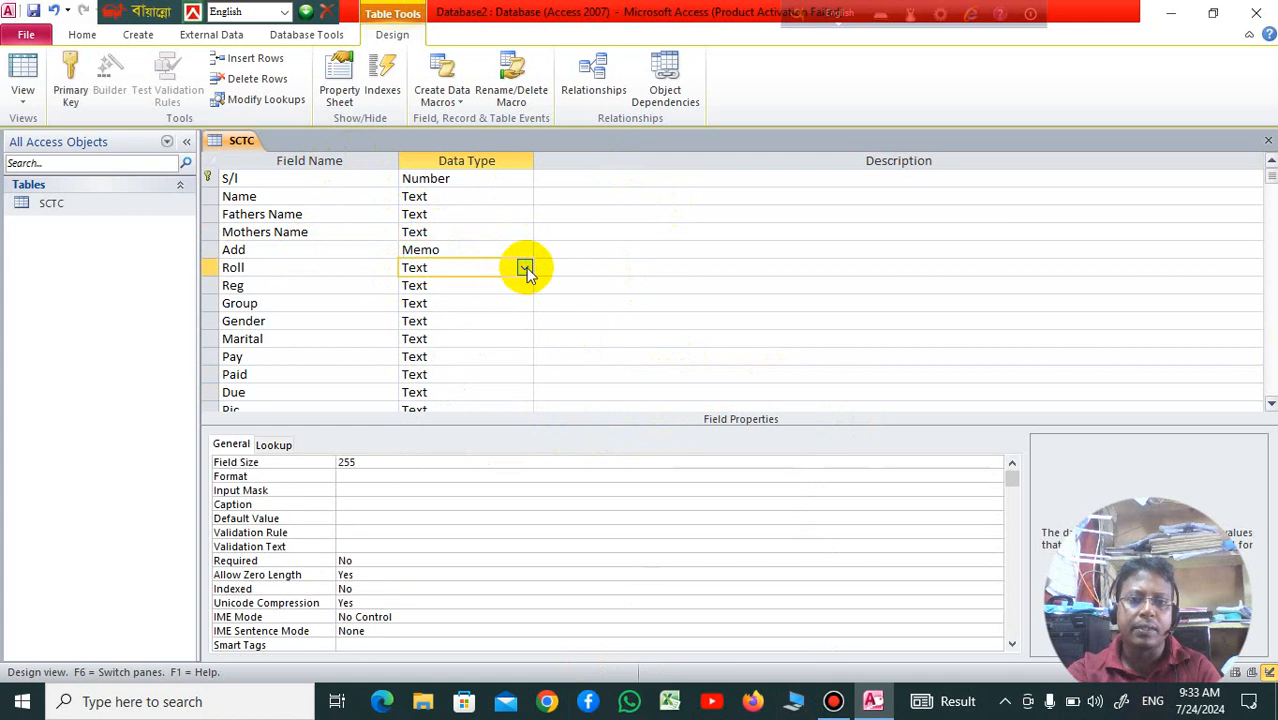
pyautogui.click(524, 268)
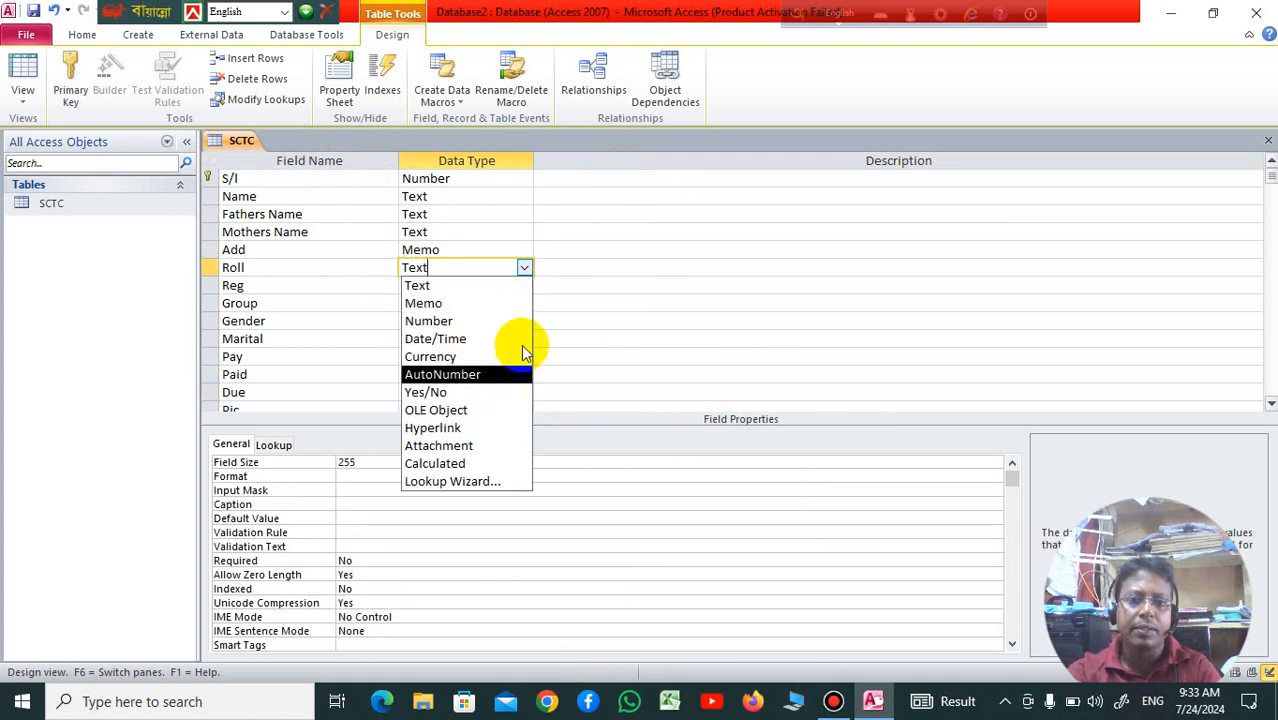
pyautogui.click(520, 321)
pyautogui.click(525, 290)
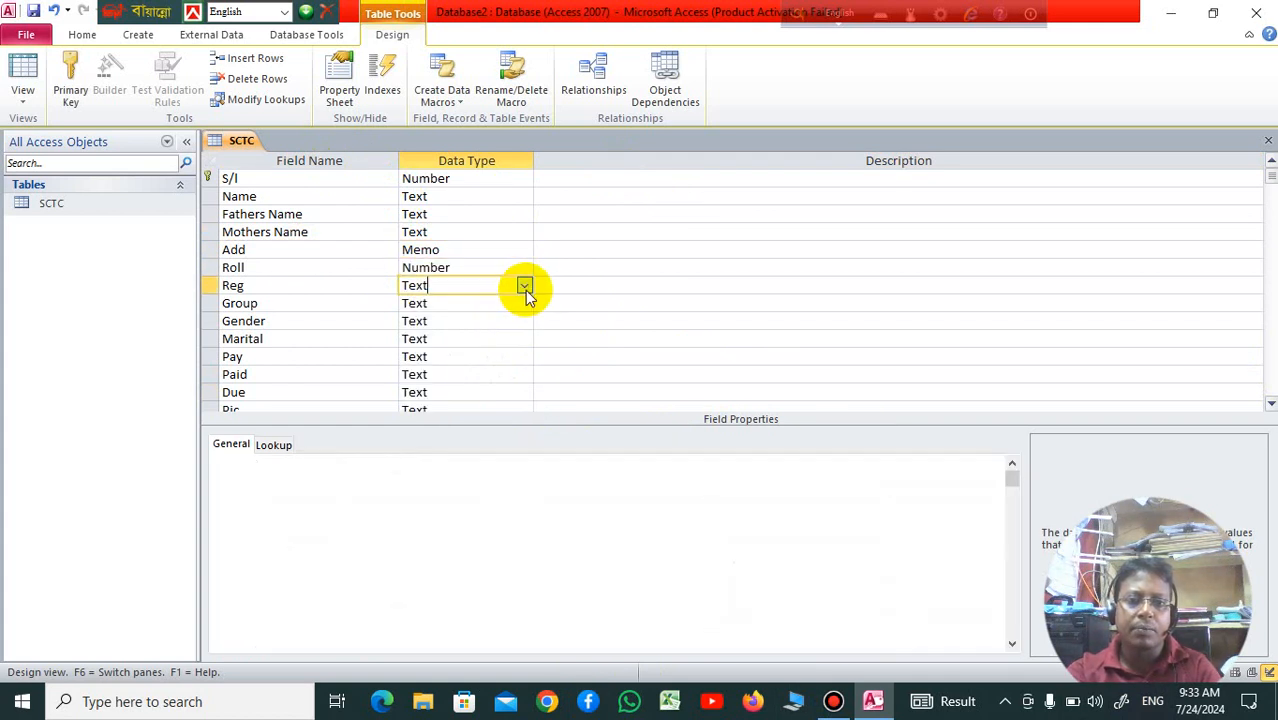
pyautogui.click(524, 287)
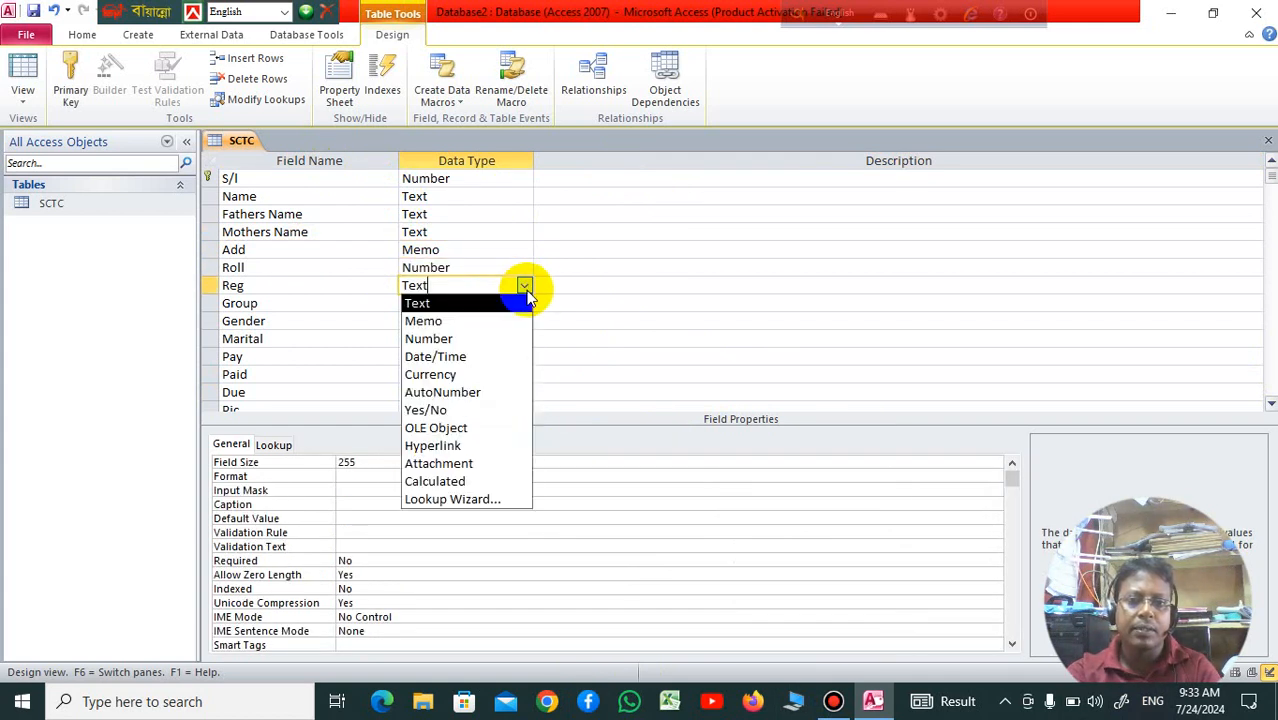
pyautogui.click(493, 339)
# Start the Lookup Wizard for the Group field and choose to type in the values for its list.
pyautogui.click(446, 309)
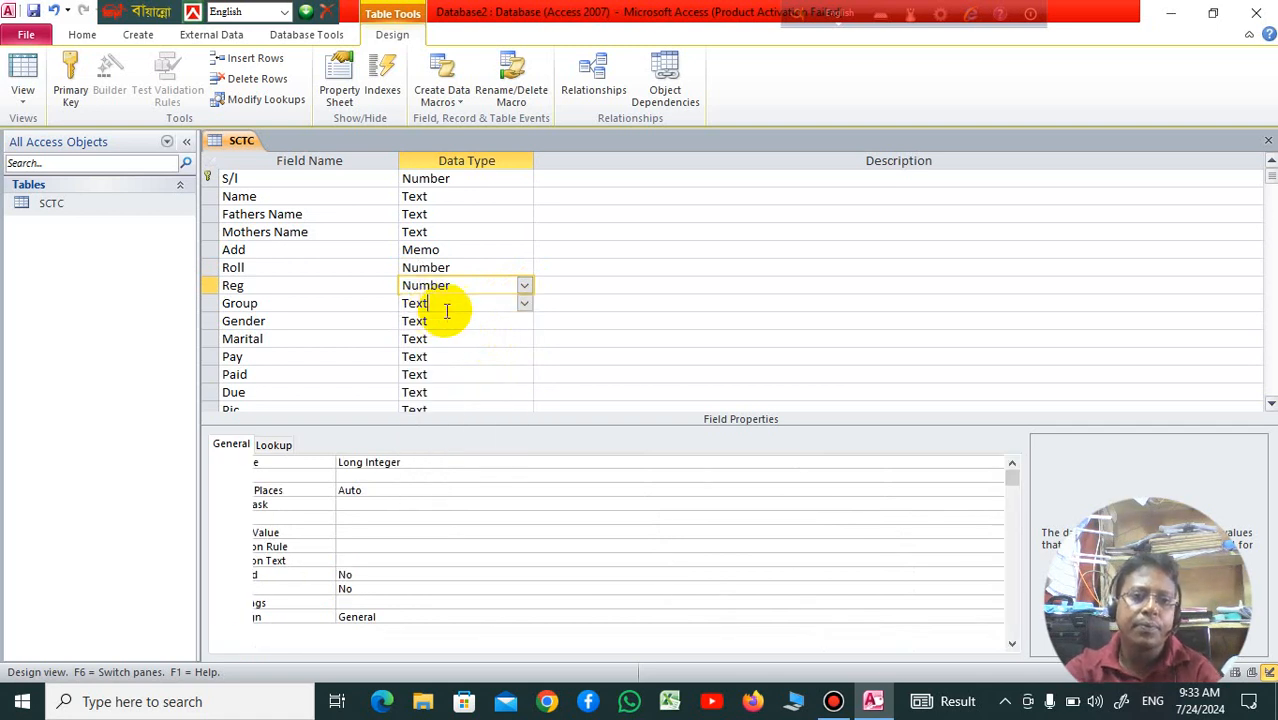
pyautogui.click(524, 305)
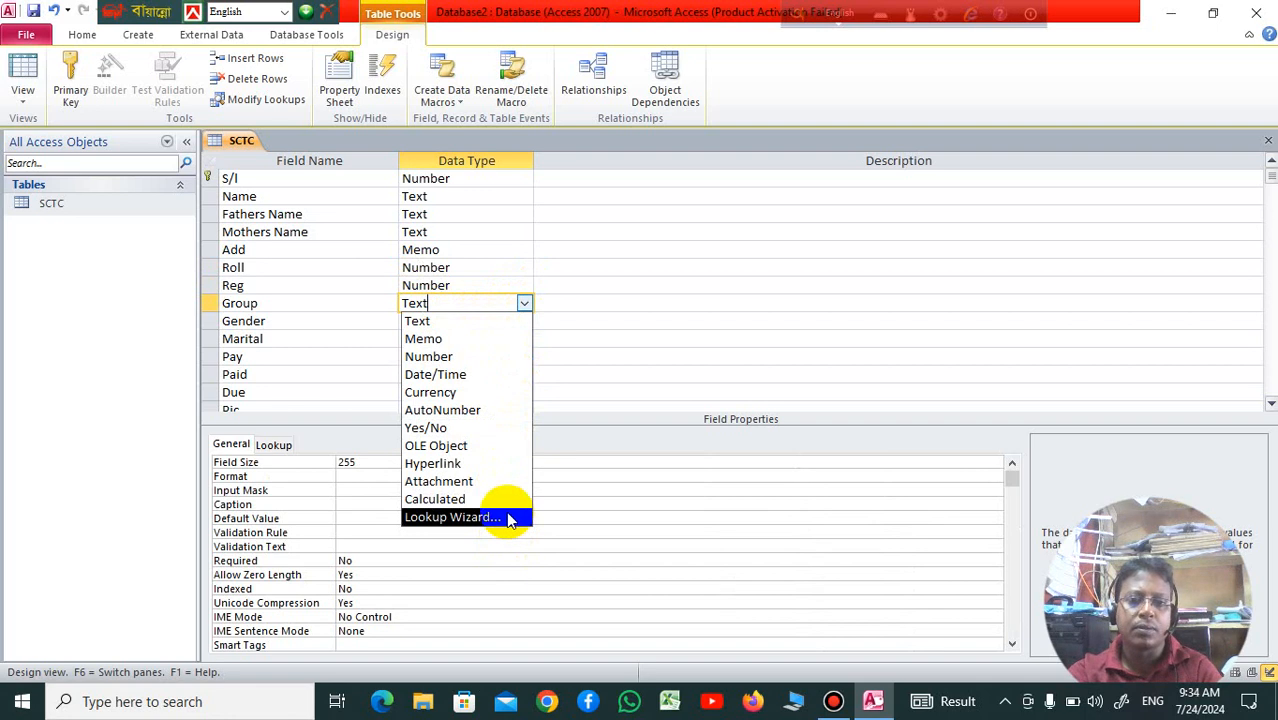
pyautogui.click(452, 517)
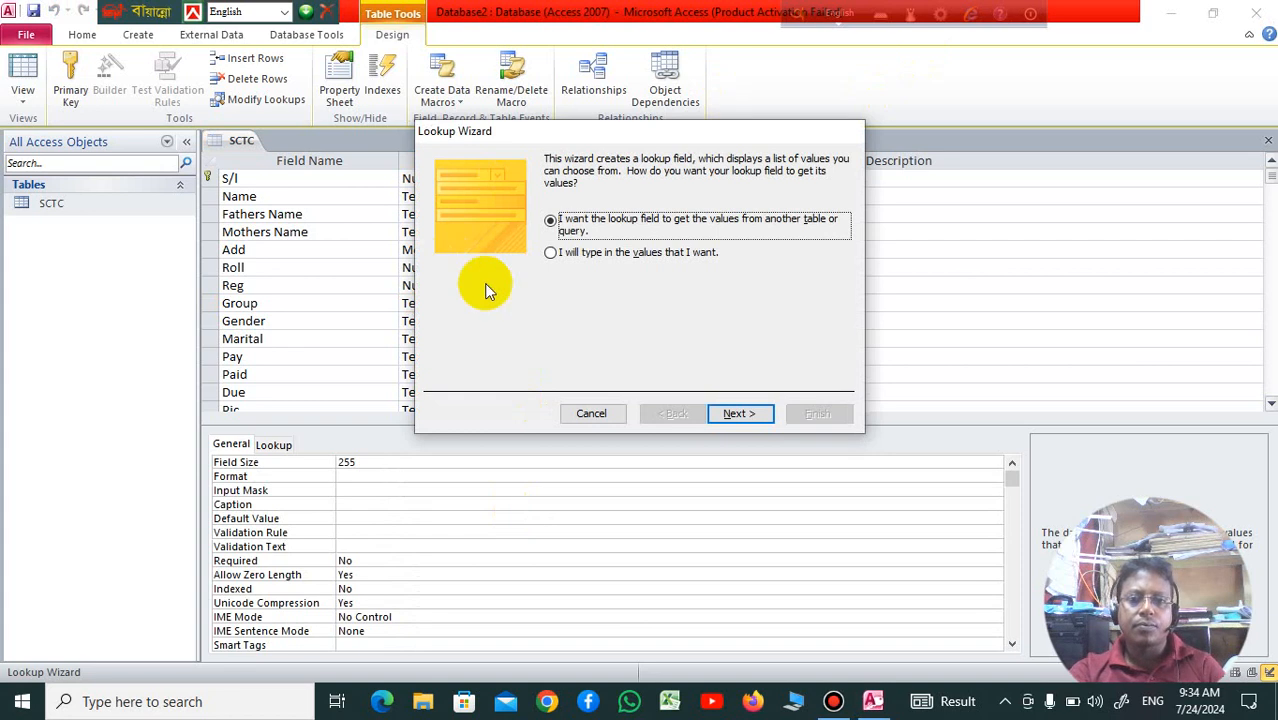
pyautogui.click(551, 252)
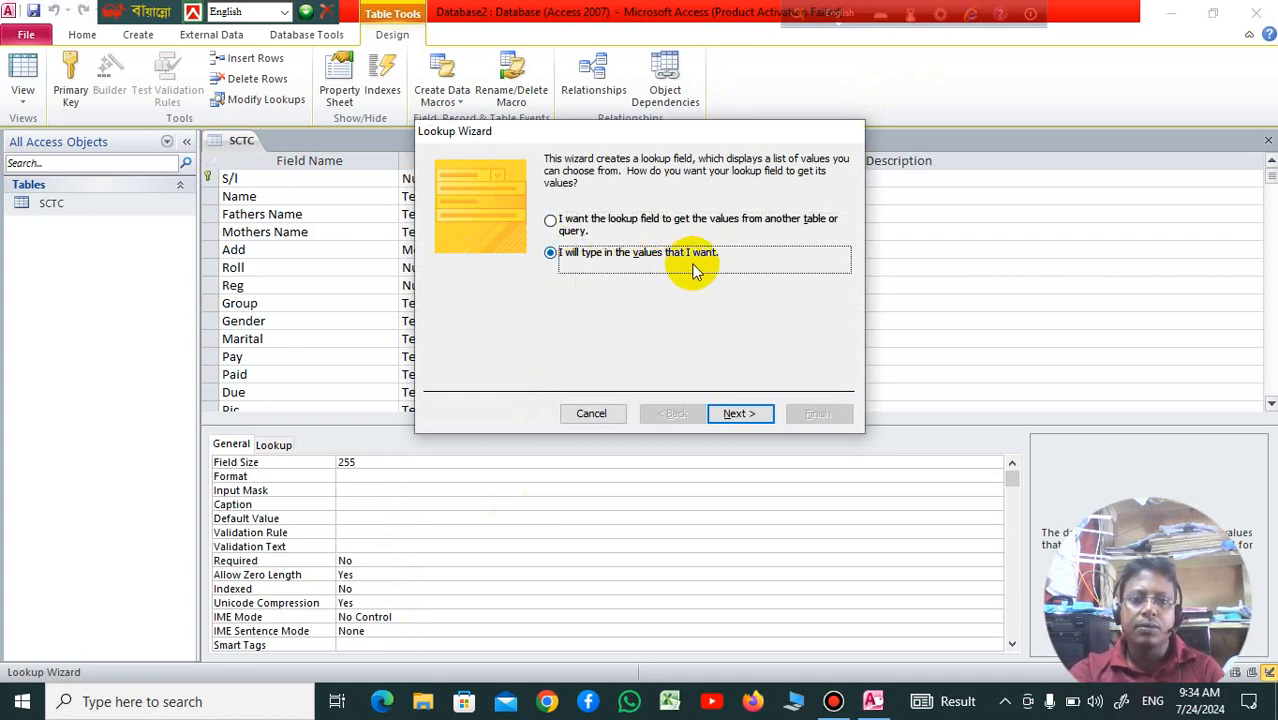
pyautogui.click(735, 414)
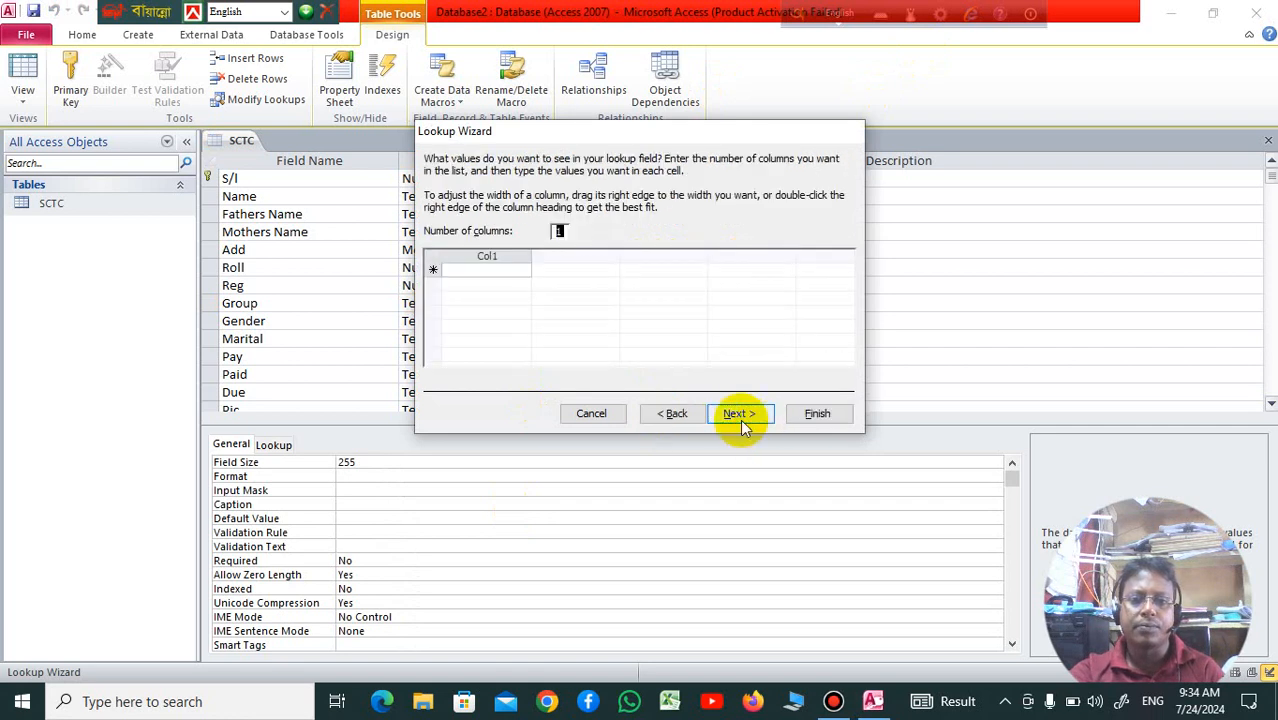
# Enter office App and Data Ba as the two values of the Group field's lookup list.
pyautogui.click(520, 270)
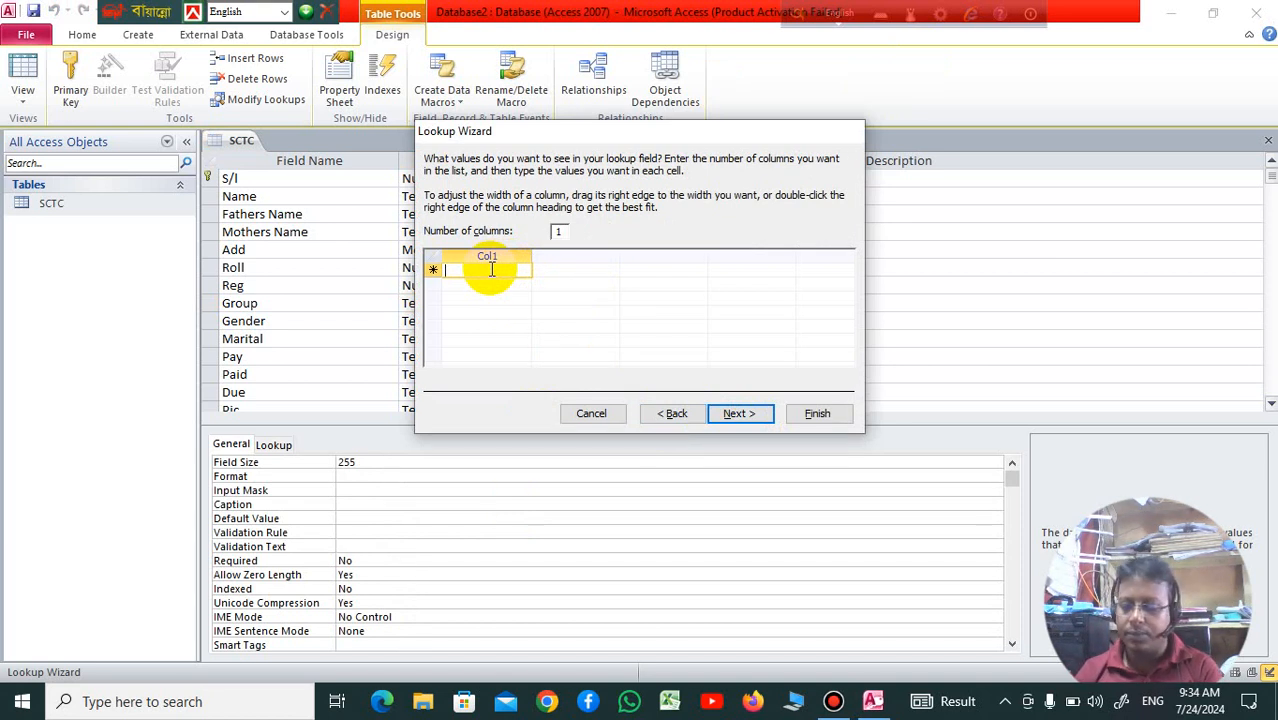
pyautogui.write('off')
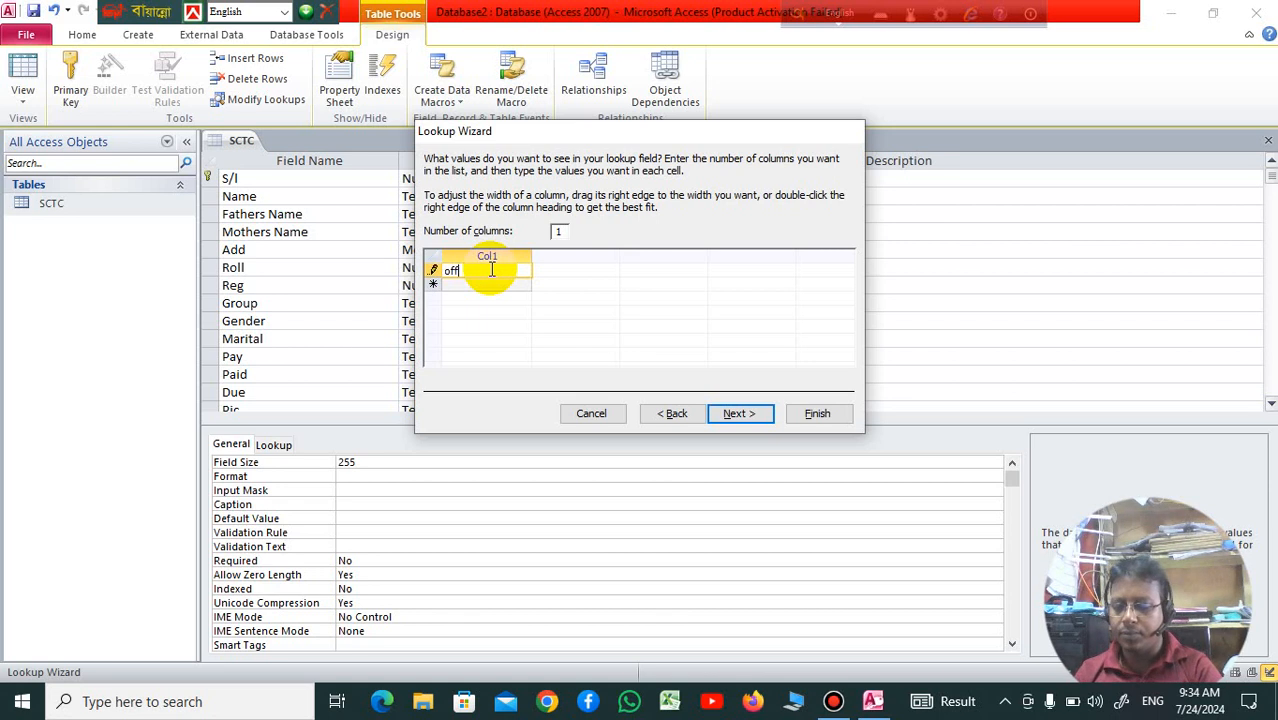
pyautogui.write('ice Appl')
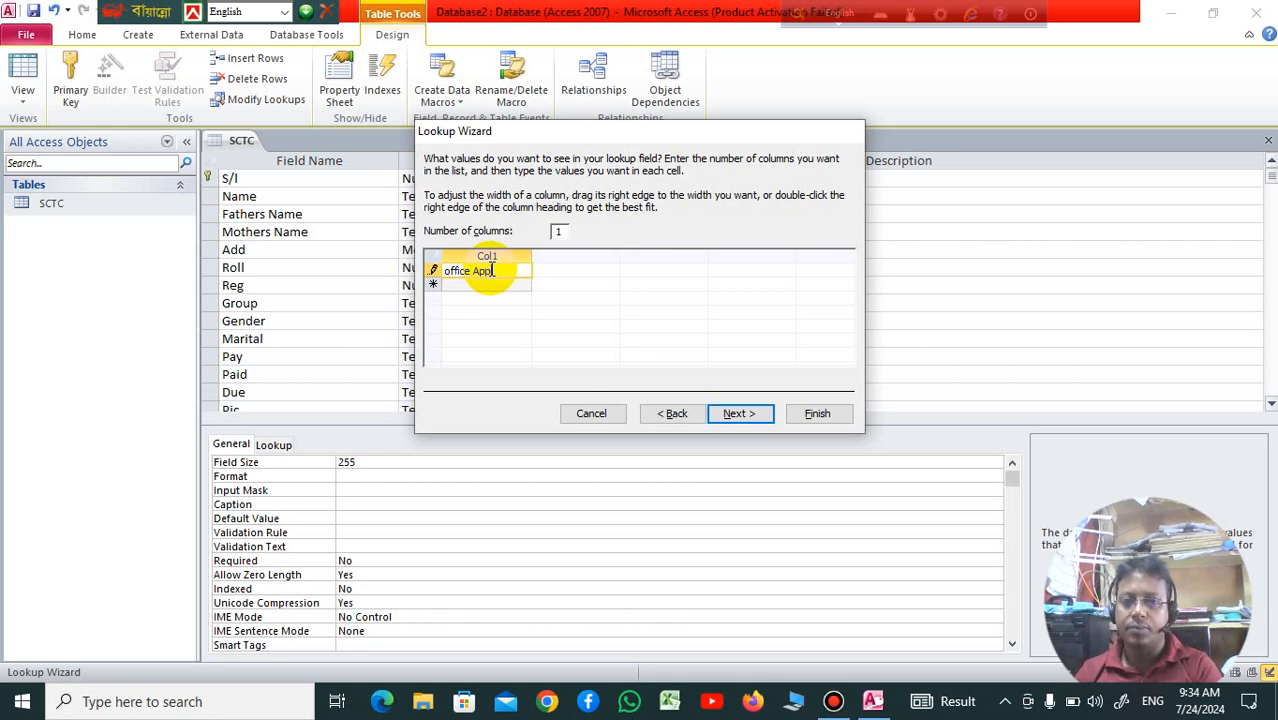
pyautogui.press('Return')
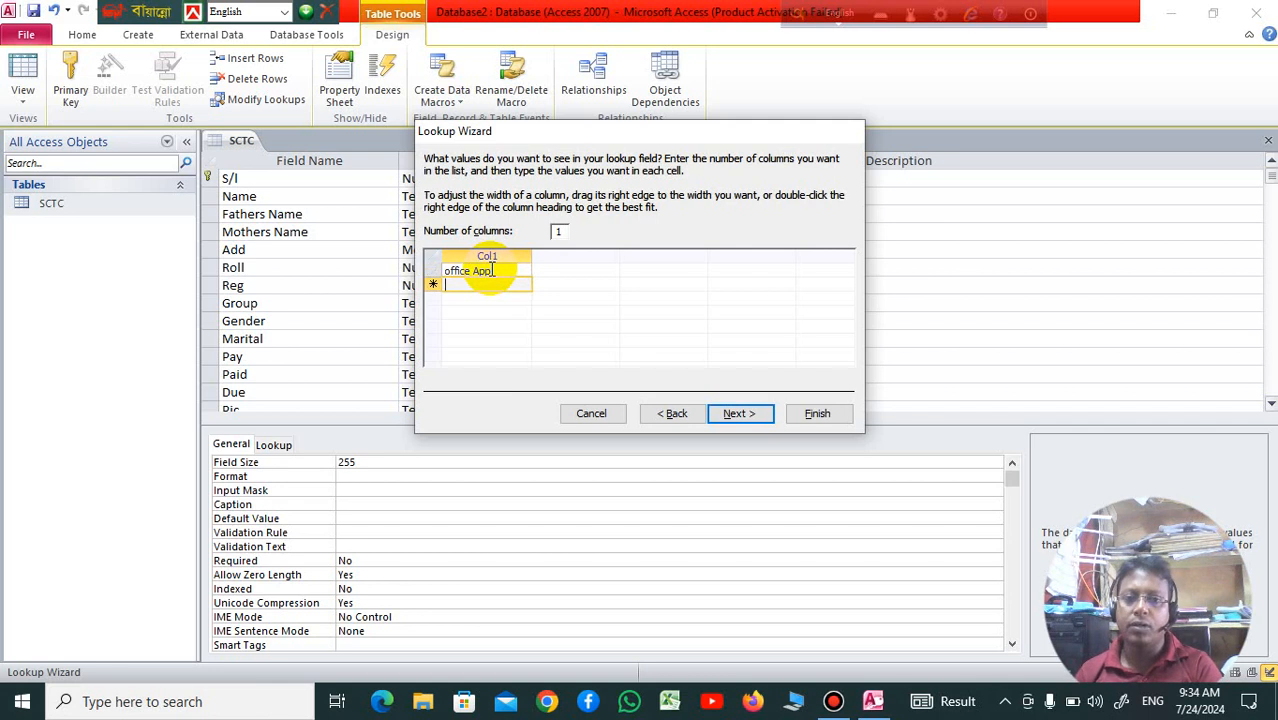
pyautogui.write('D')
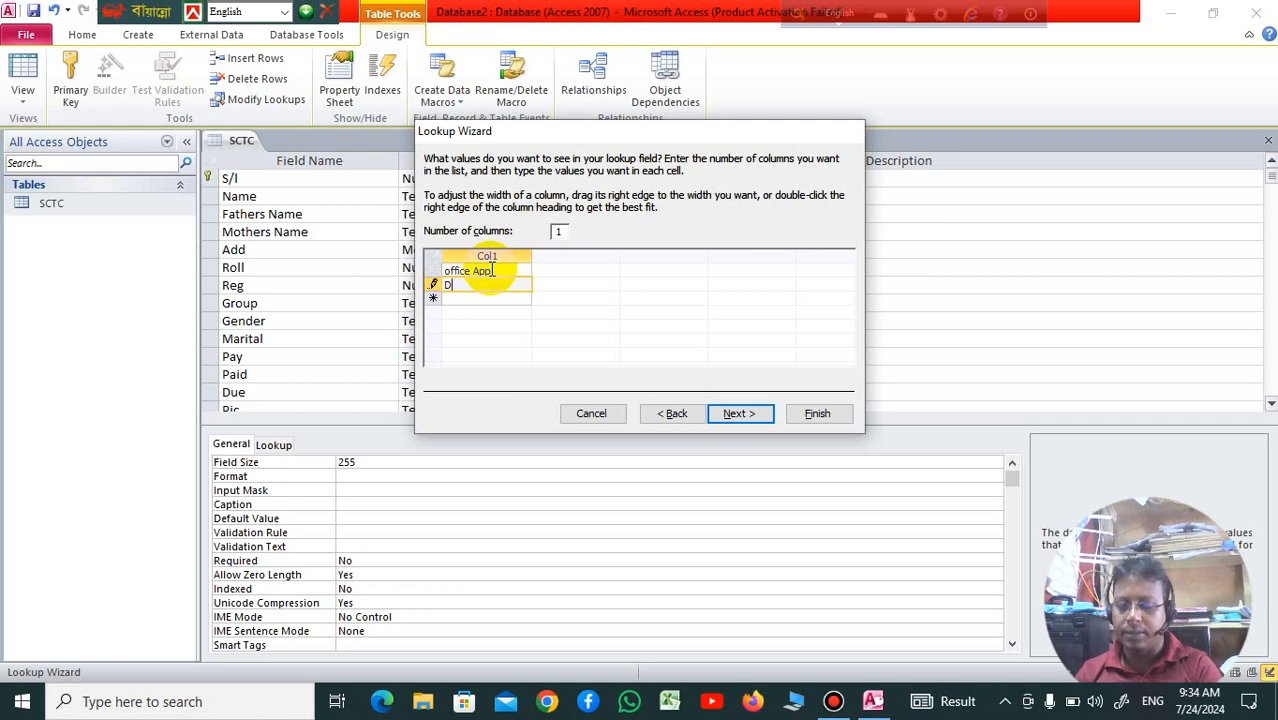
pyautogui.write('ata Ba')
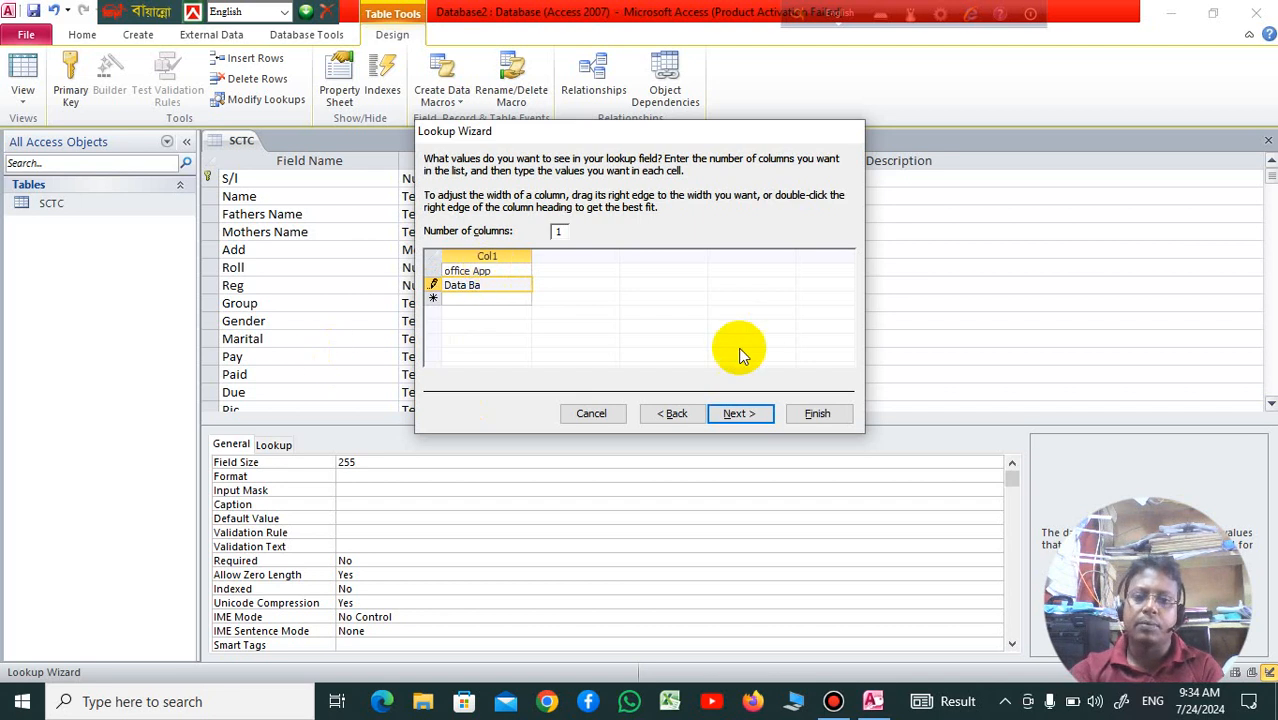
# Keep the label Group, allow multiple values for the lookup, and finish the wizard.
pyautogui.click(733, 416)
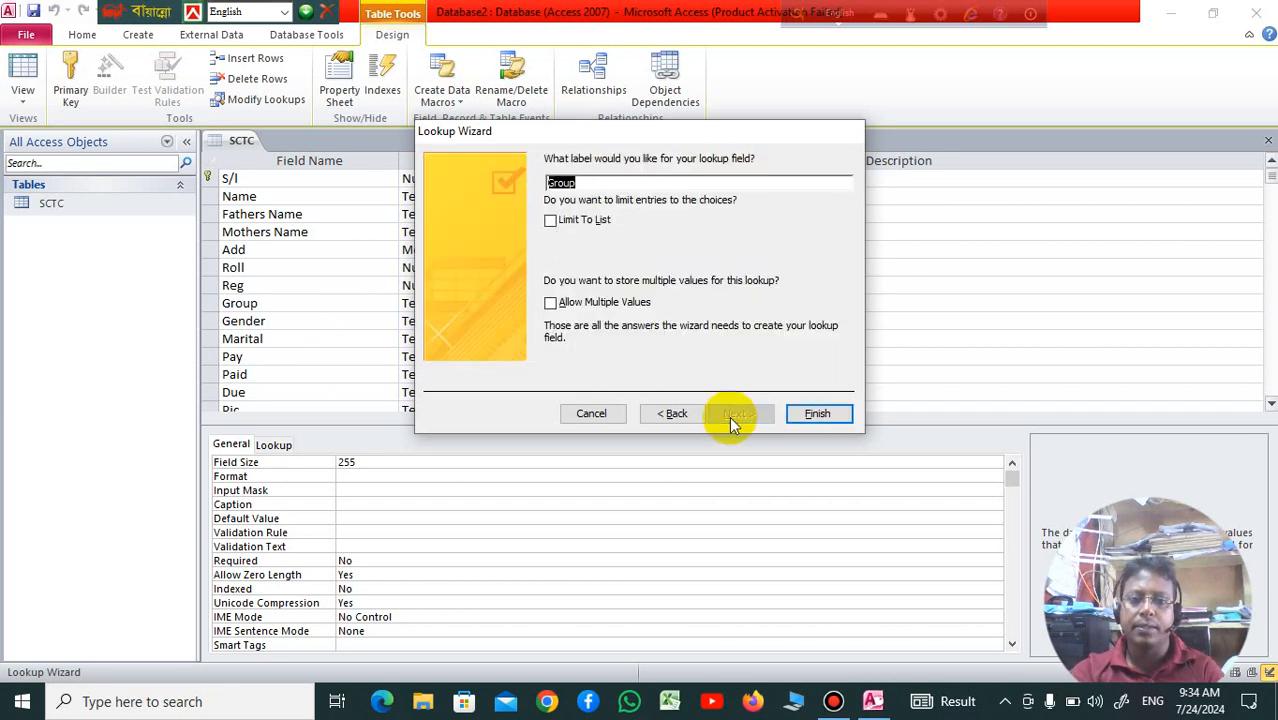
pyautogui.click(550, 305)
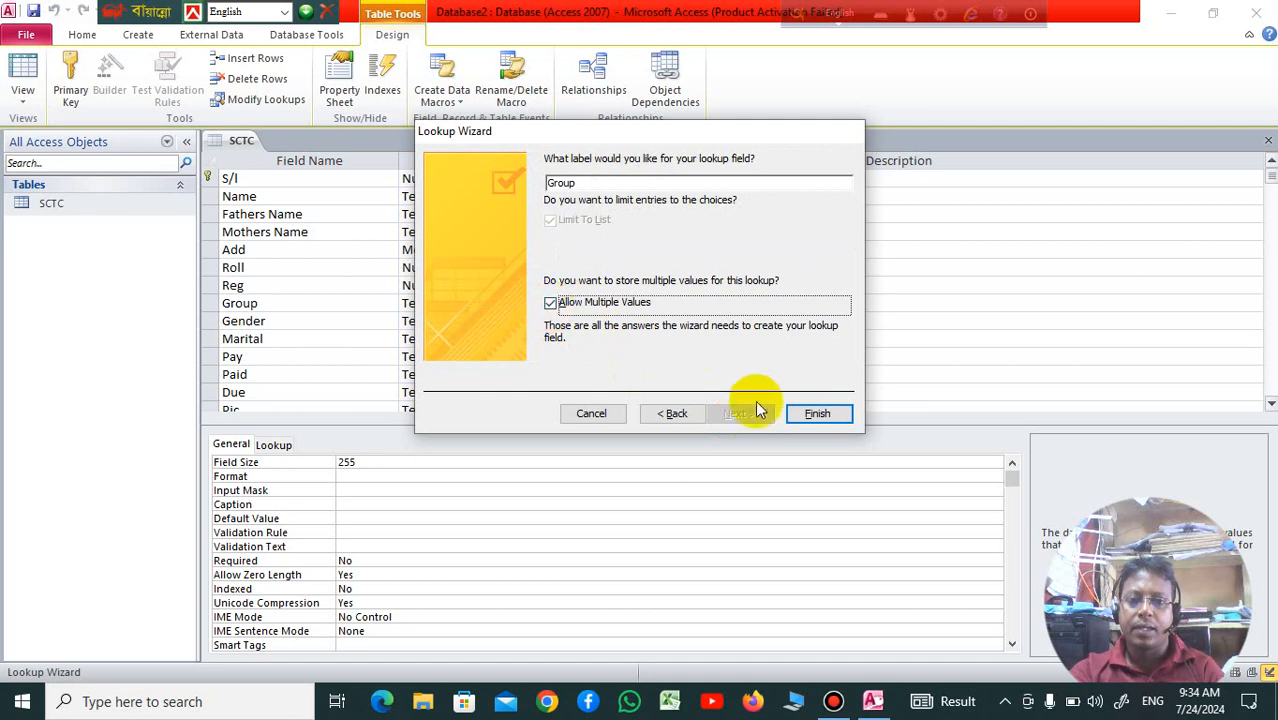
pyautogui.click(815, 413)
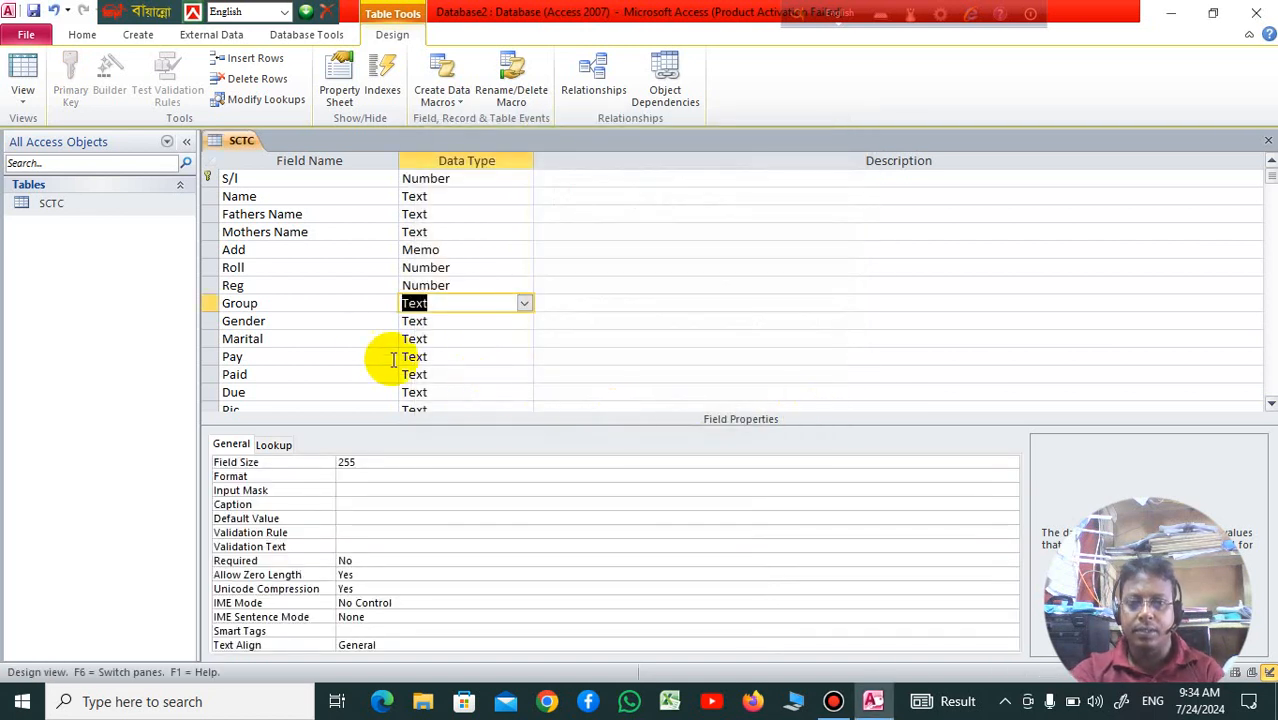
# Start the Lookup Wizard for the Gender field and choose to type in the values for its list.
pyautogui.click(479, 321)
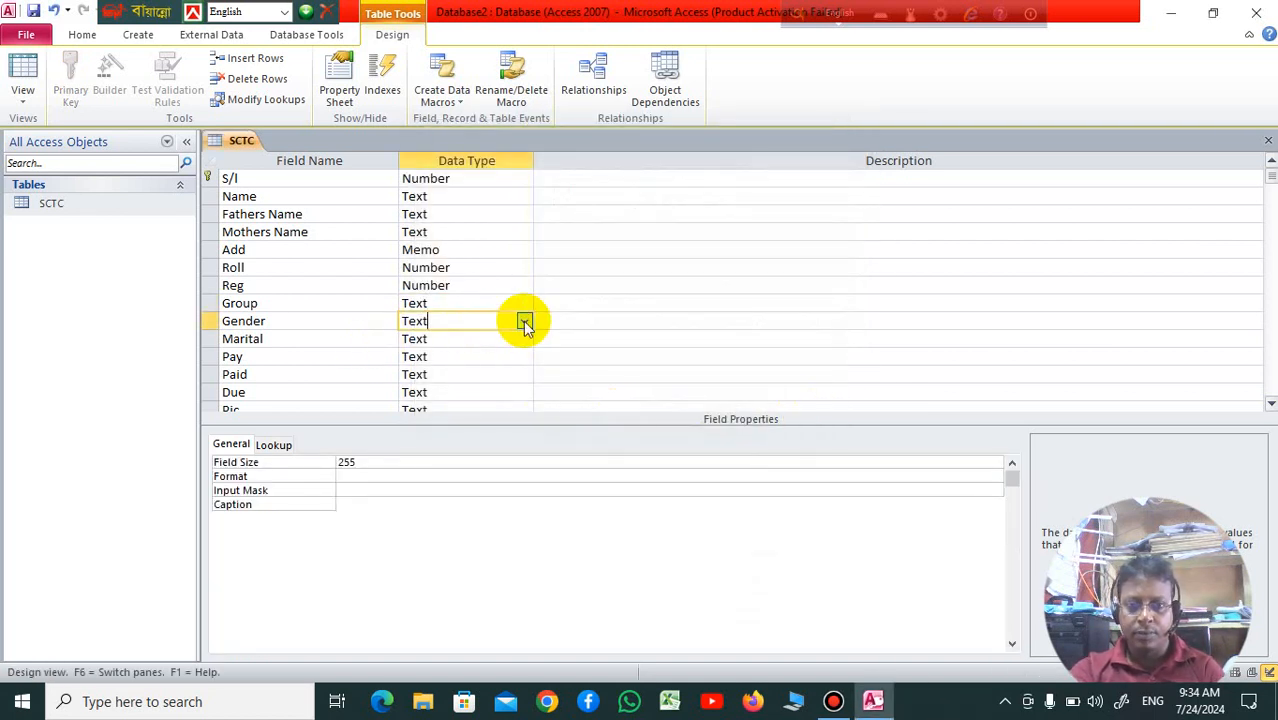
pyautogui.click(524, 321)
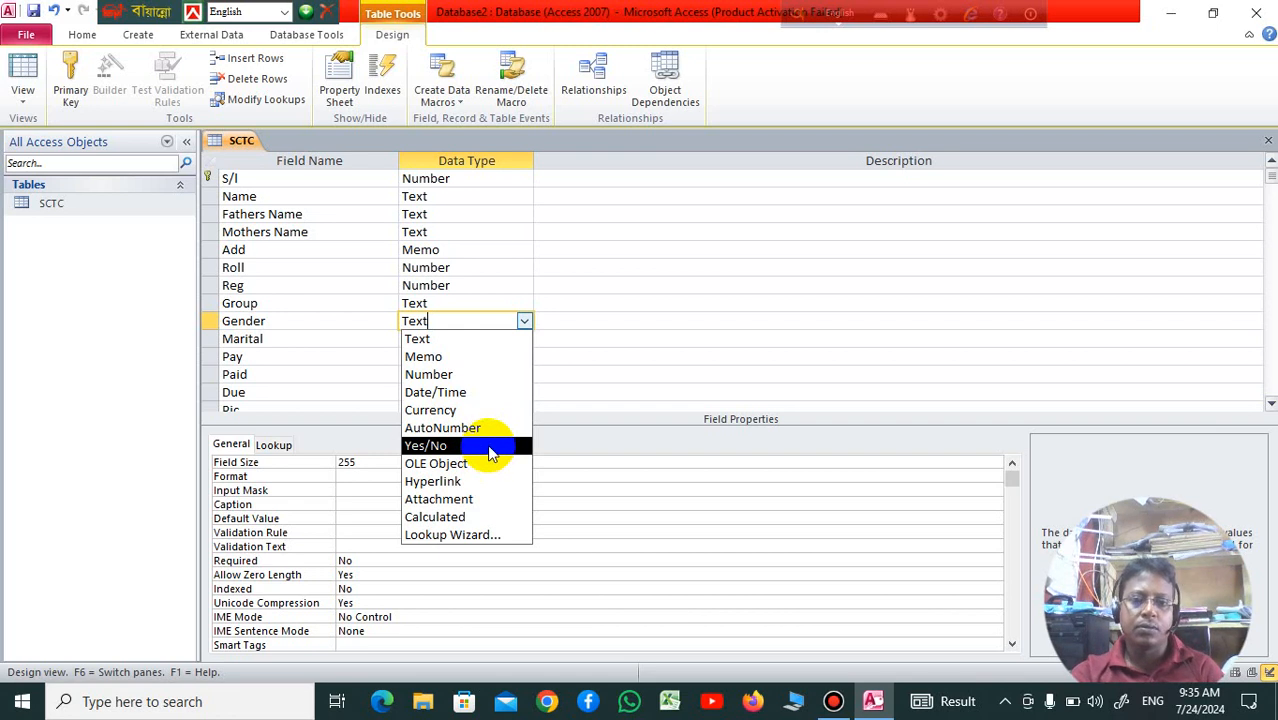
pyautogui.click(500, 537)
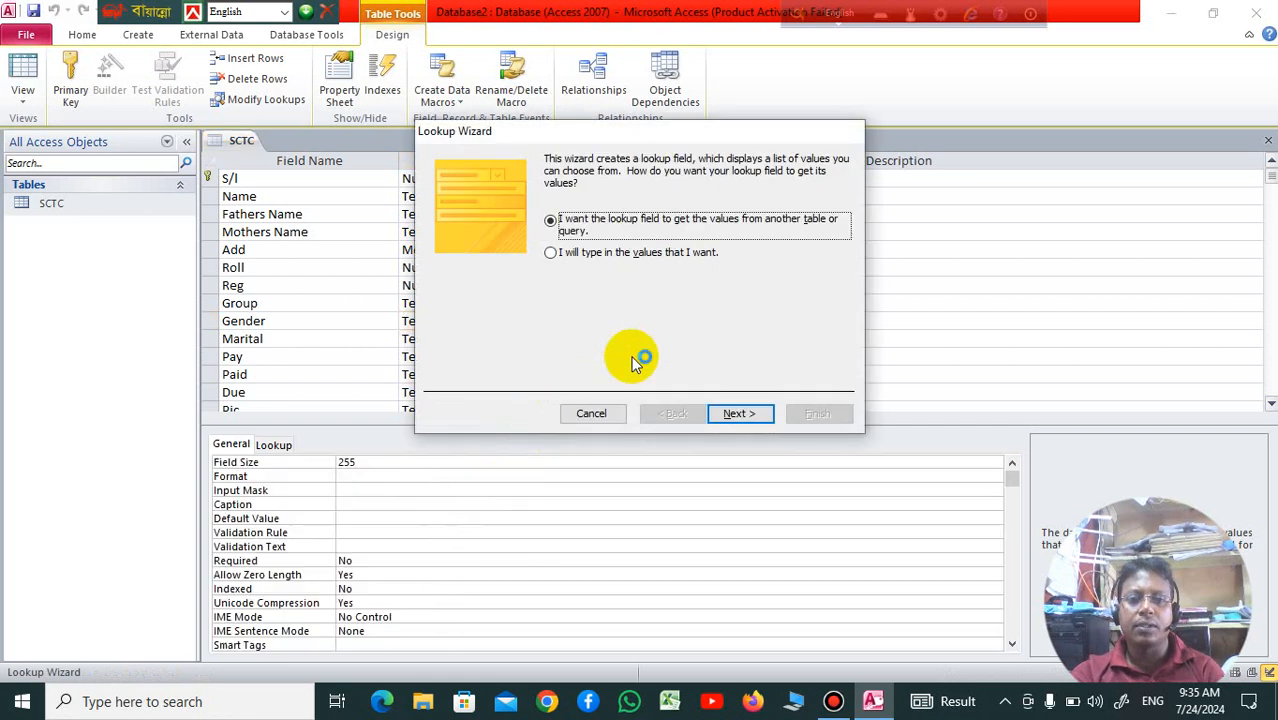
pyautogui.click(553, 253)
pyautogui.click(742, 413)
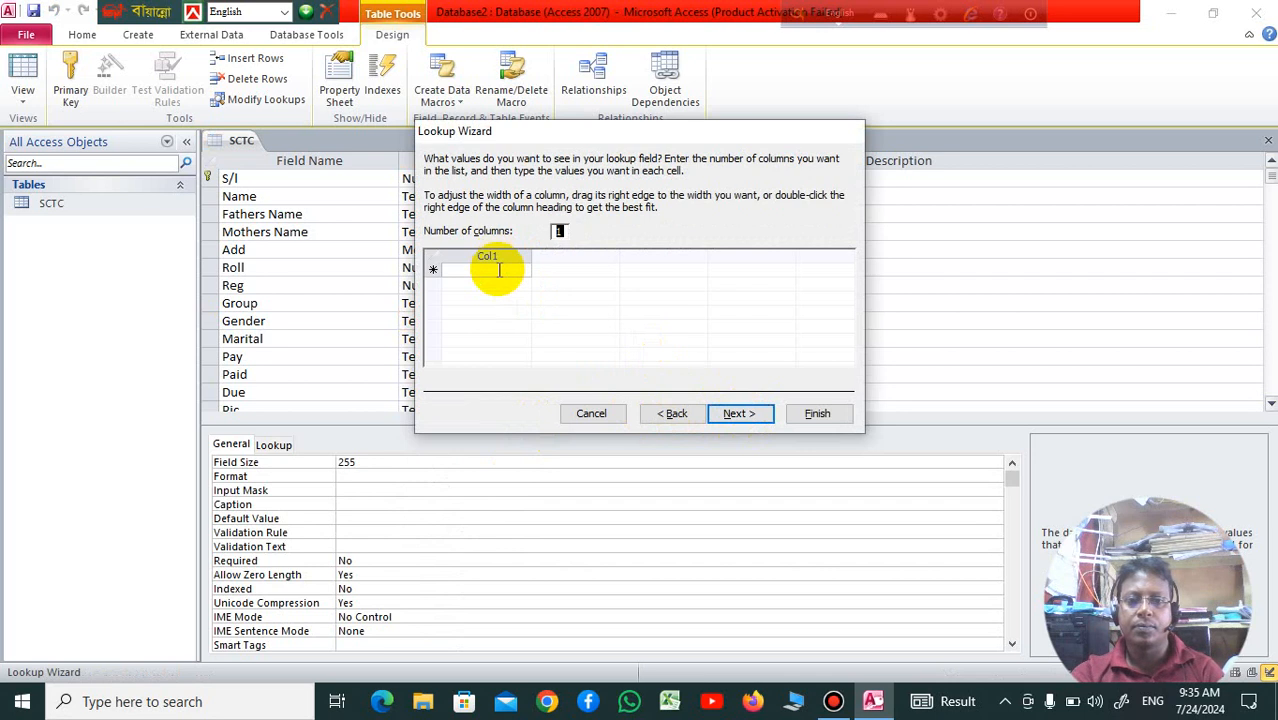
# Enter Man and Woman as the Gender lookup values and finish the wizard with the label Gender.
pyautogui.click(498, 270)
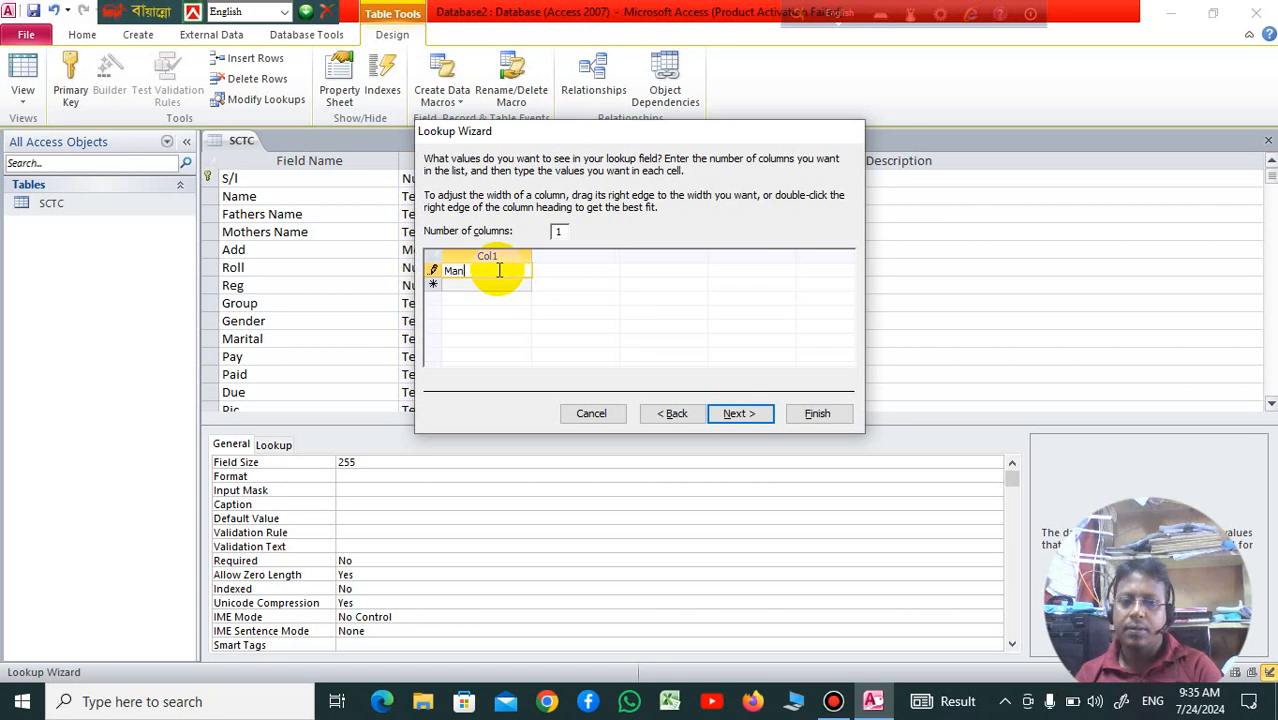
pyautogui.click(481, 286)
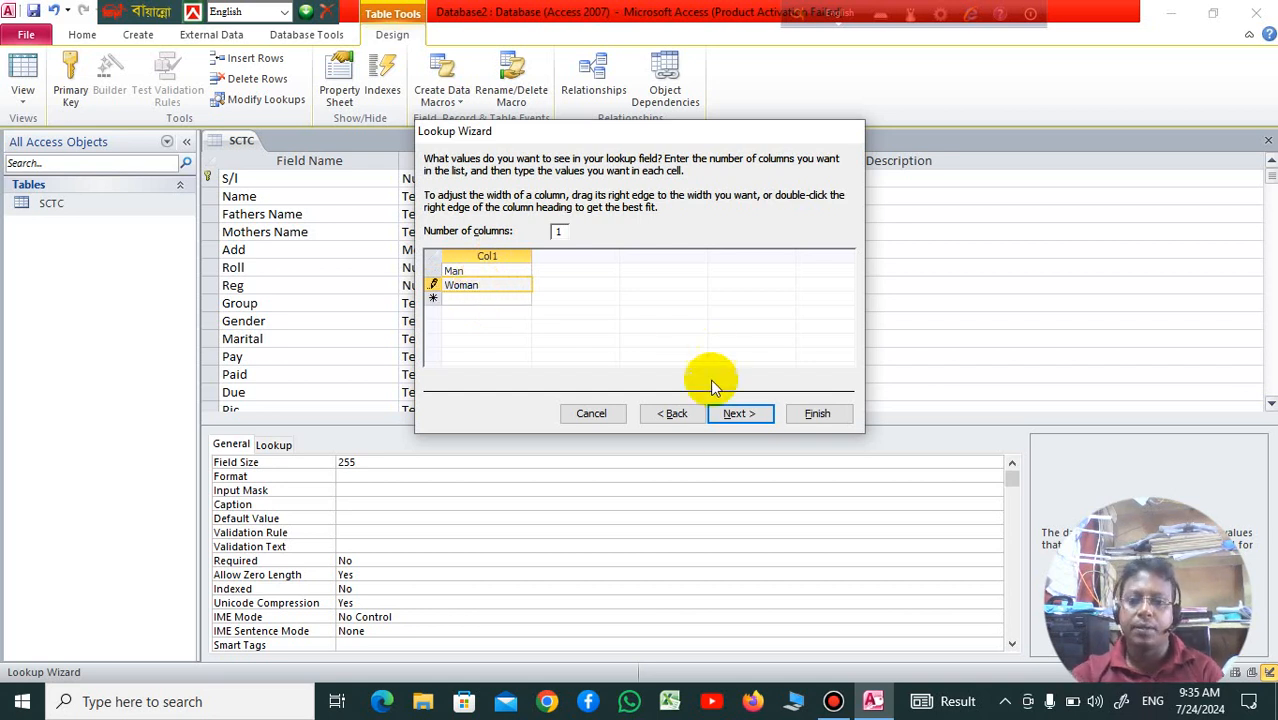
pyautogui.click(738, 413)
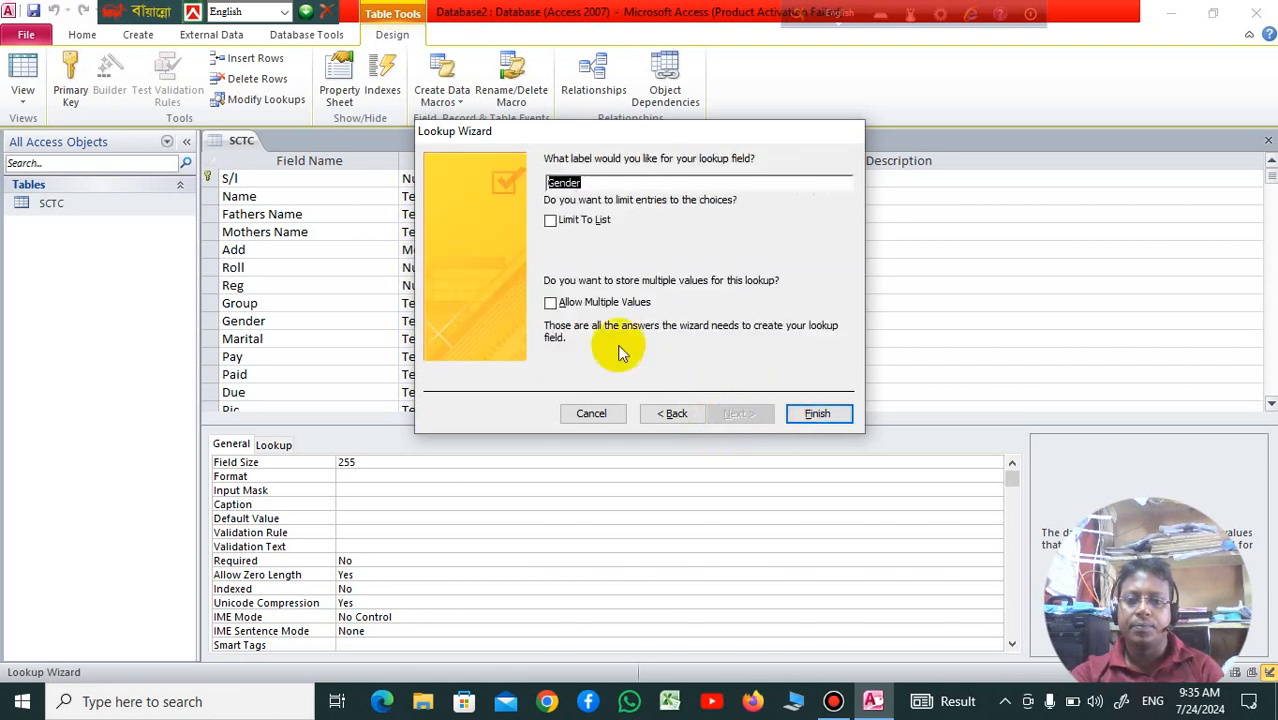
pyautogui.click(555, 304)
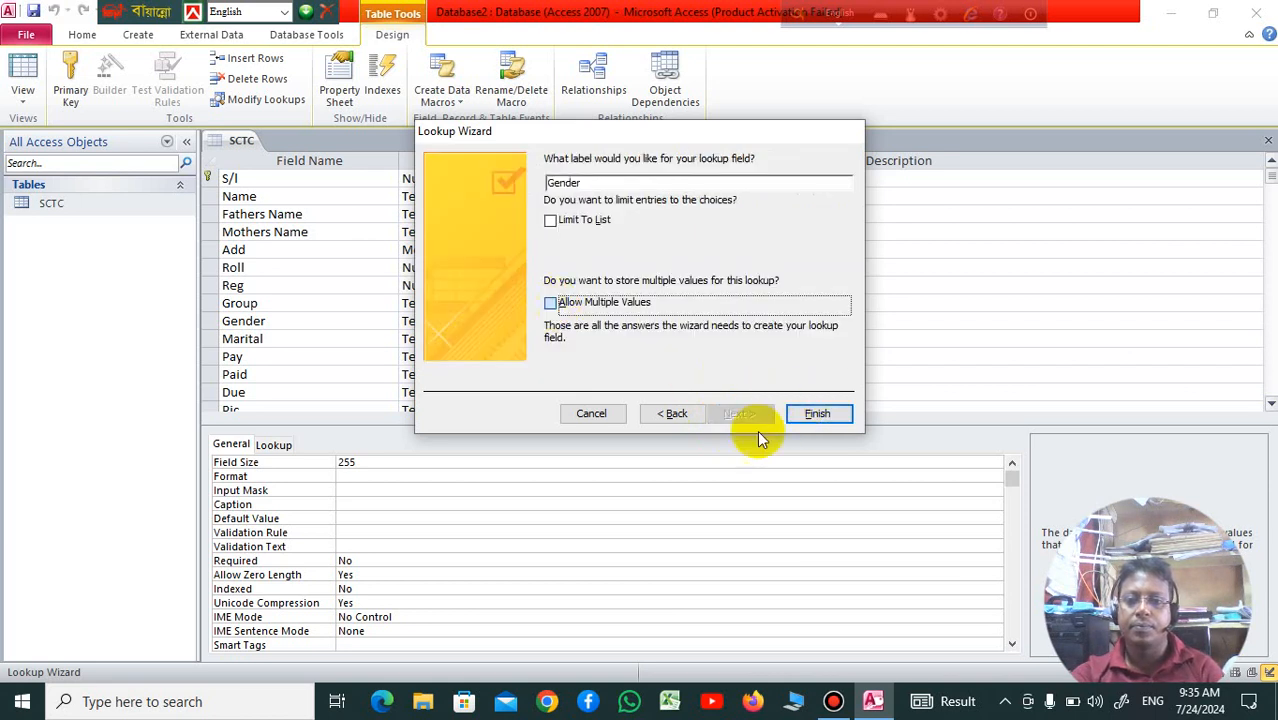
pyautogui.click(818, 413)
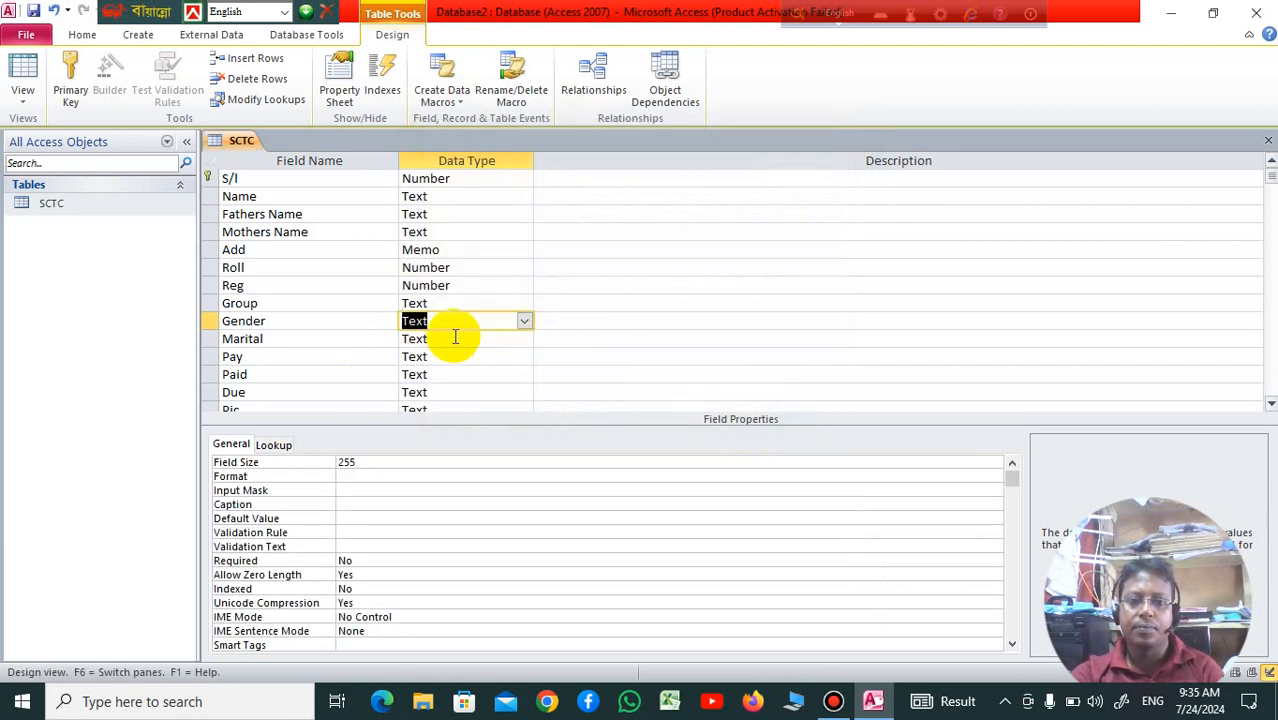
# Set the data type of the Marital field to Yes/No.
pyautogui.click(452, 338)
pyautogui.click(525, 339)
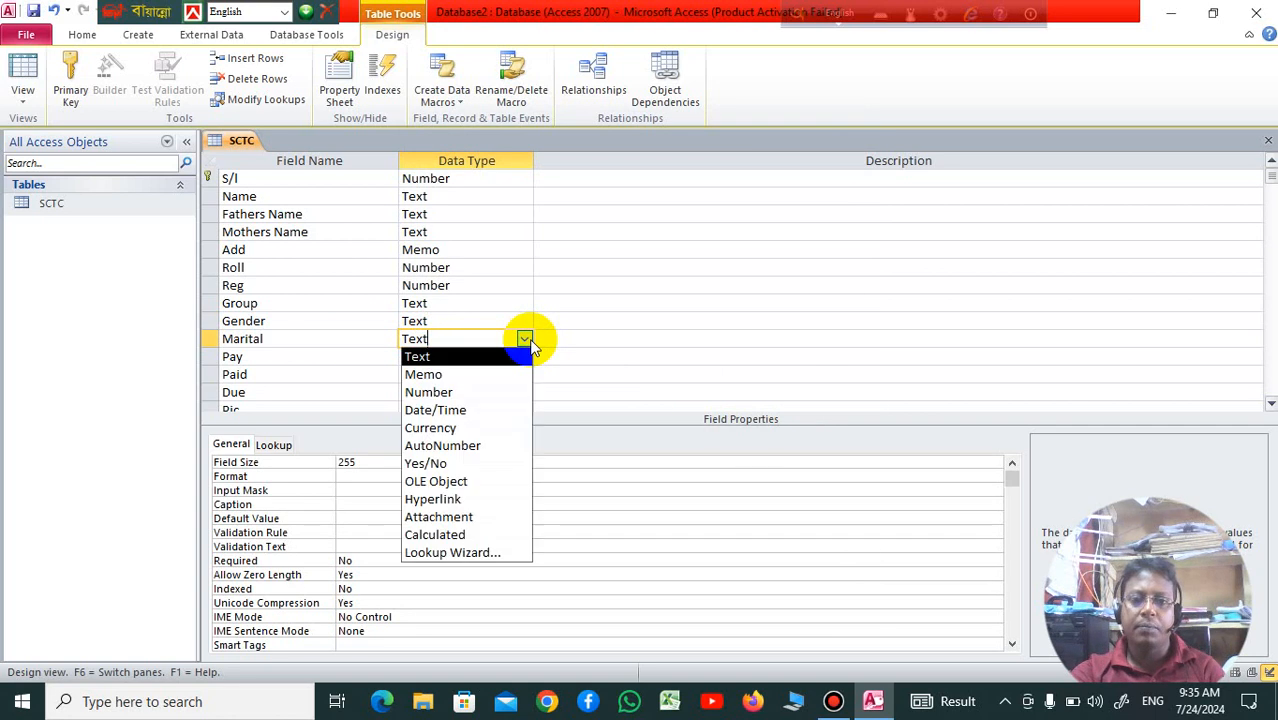
pyautogui.click(486, 481)
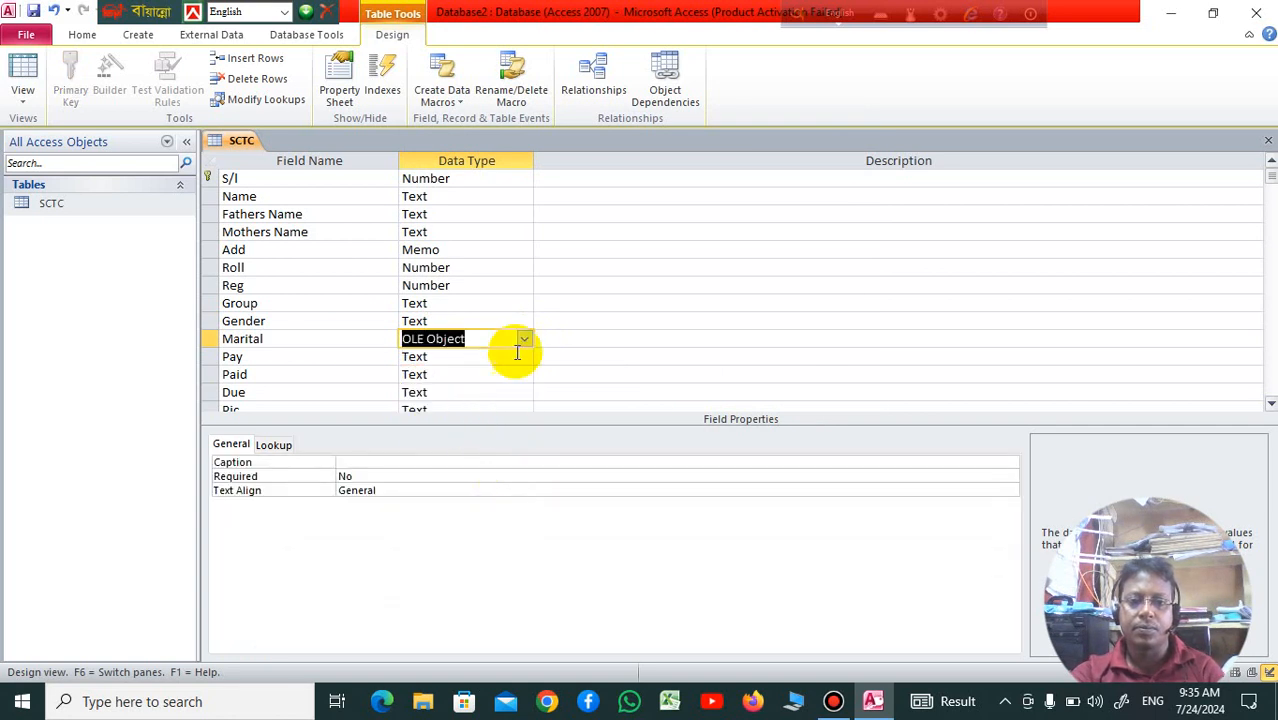
pyautogui.click(524, 339)
pyautogui.click(487, 465)
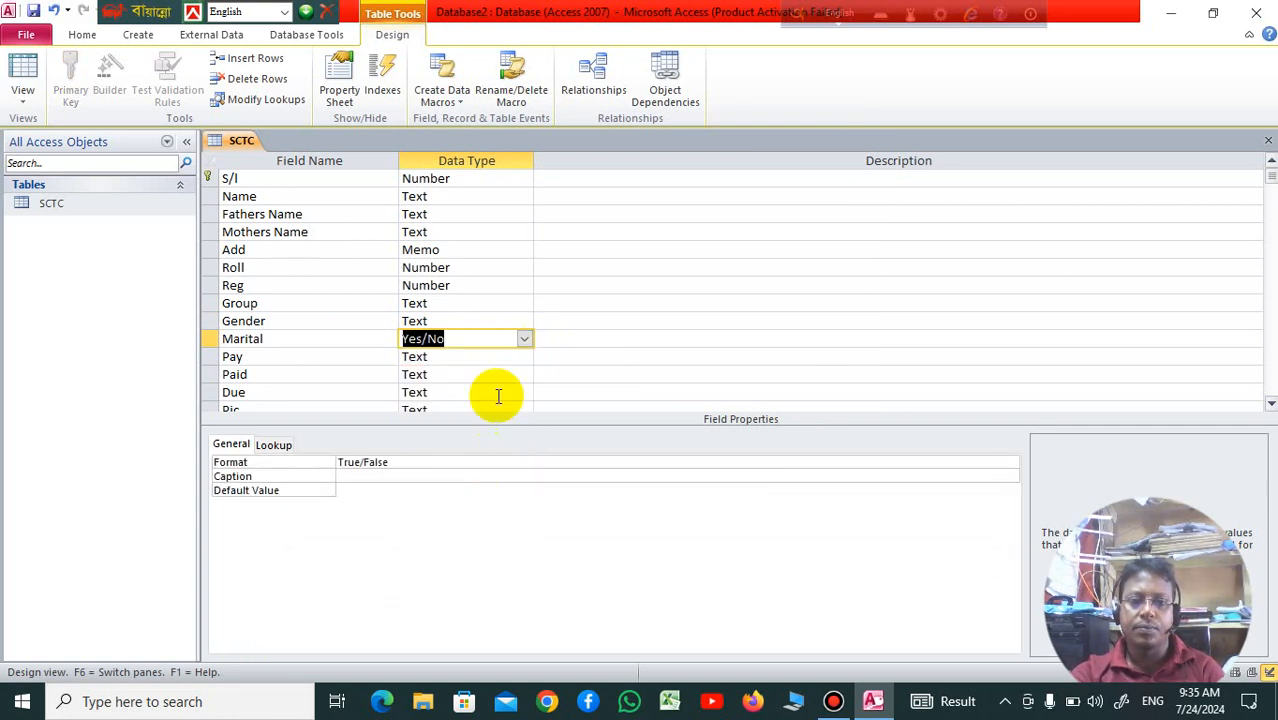
# Set the default value of the Pay field to 5000, keeping its Text data type.
pyautogui.click(472, 356)
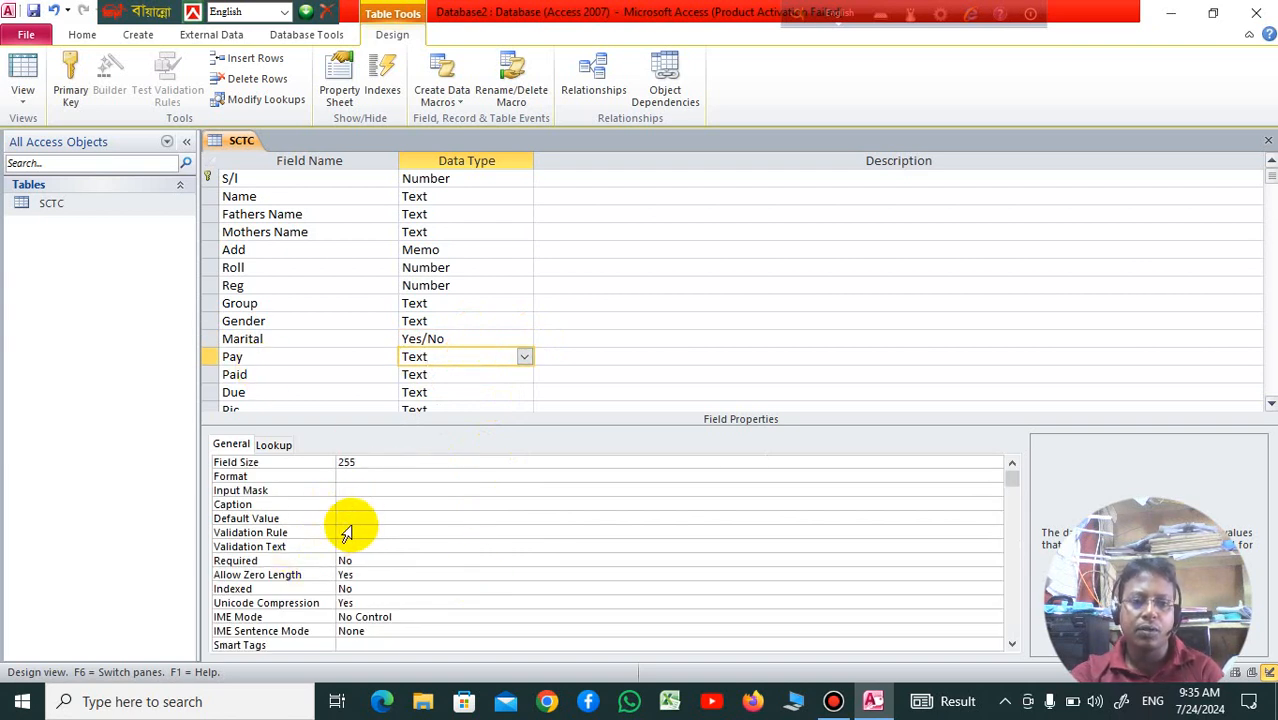
pyautogui.click(391, 516)
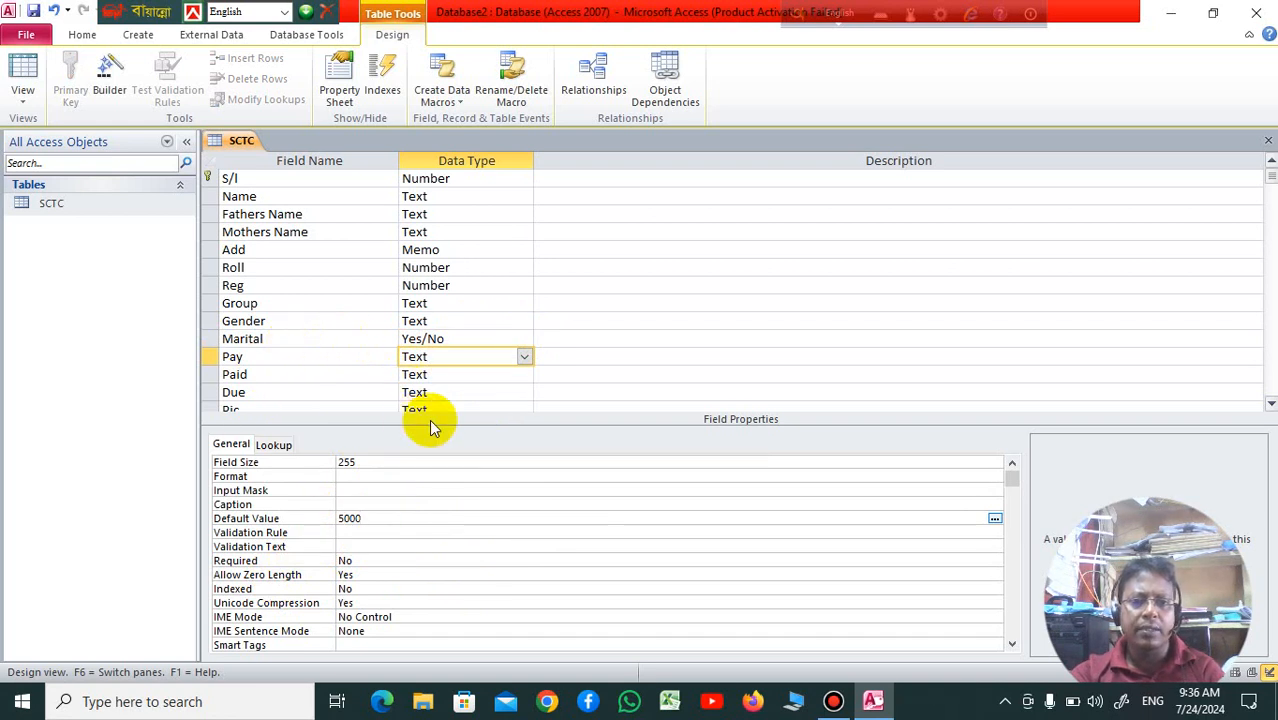
pyautogui.click(467, 374)
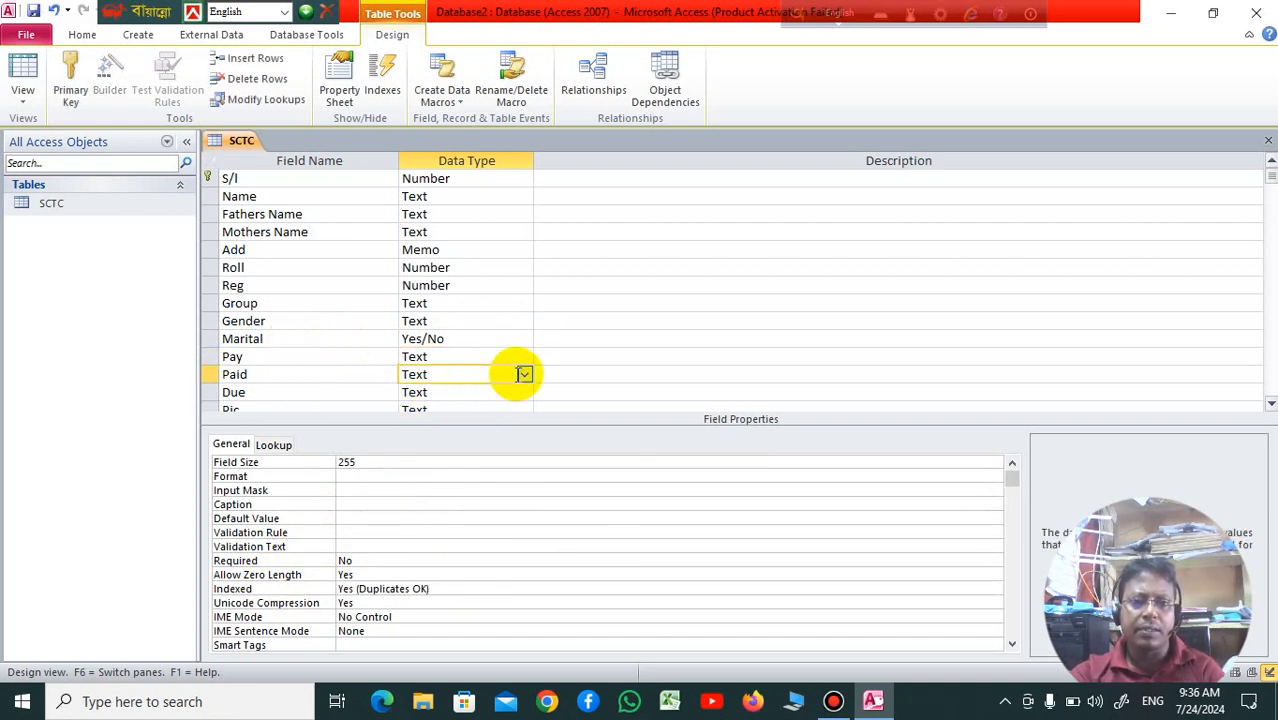
# Make the Due field a Calculated field with the expression [Pay]-[Paid].
pyautogui.click(469, 397)
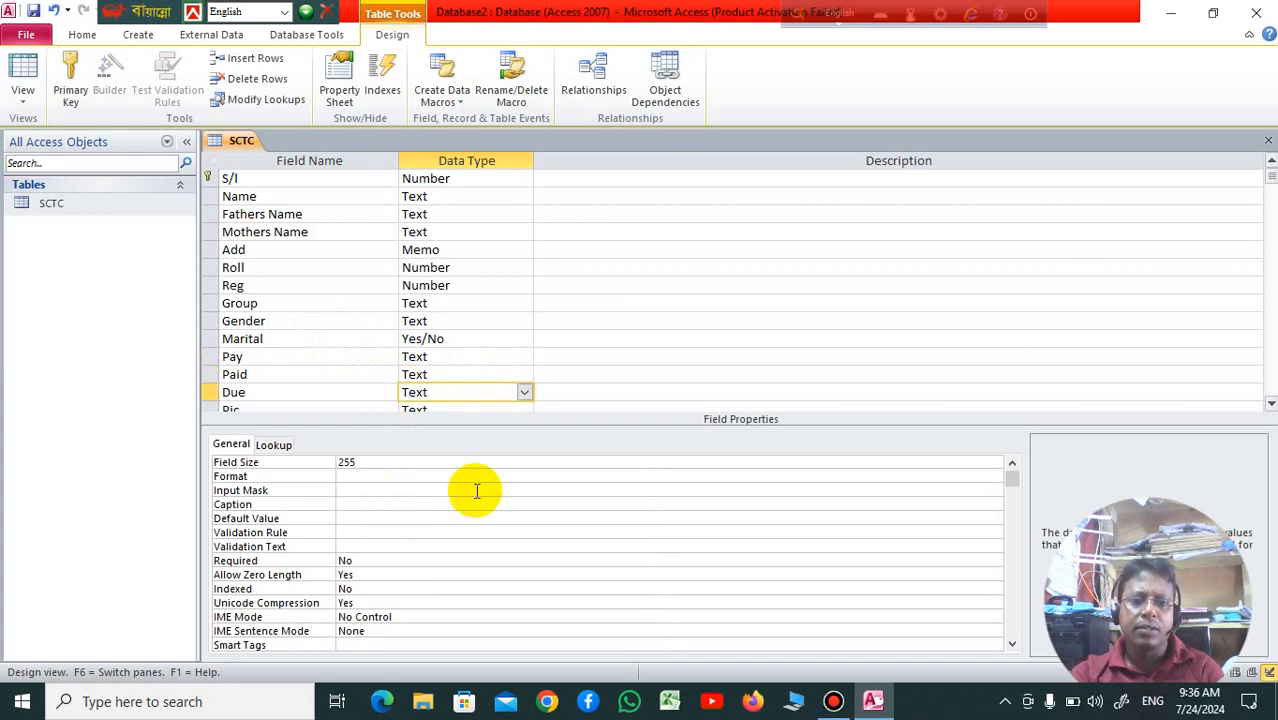
pyautogui.click(524, 392)
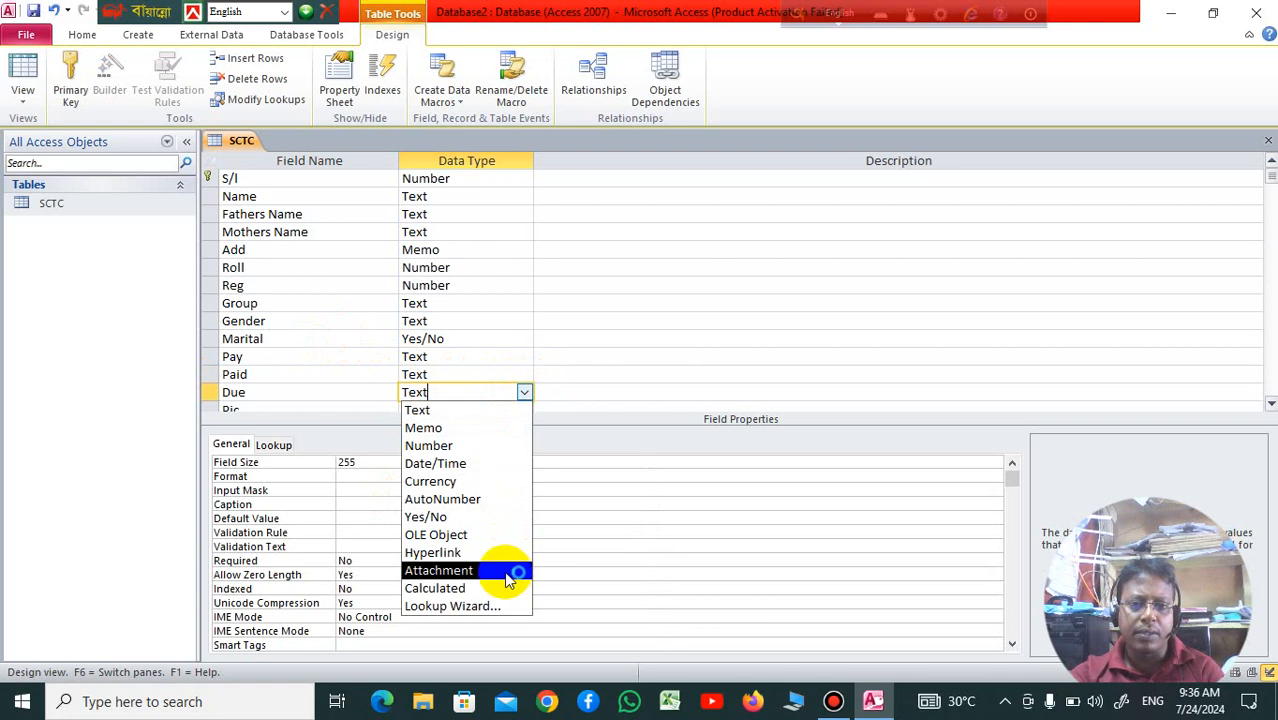
pyautogui.click(476, 588)
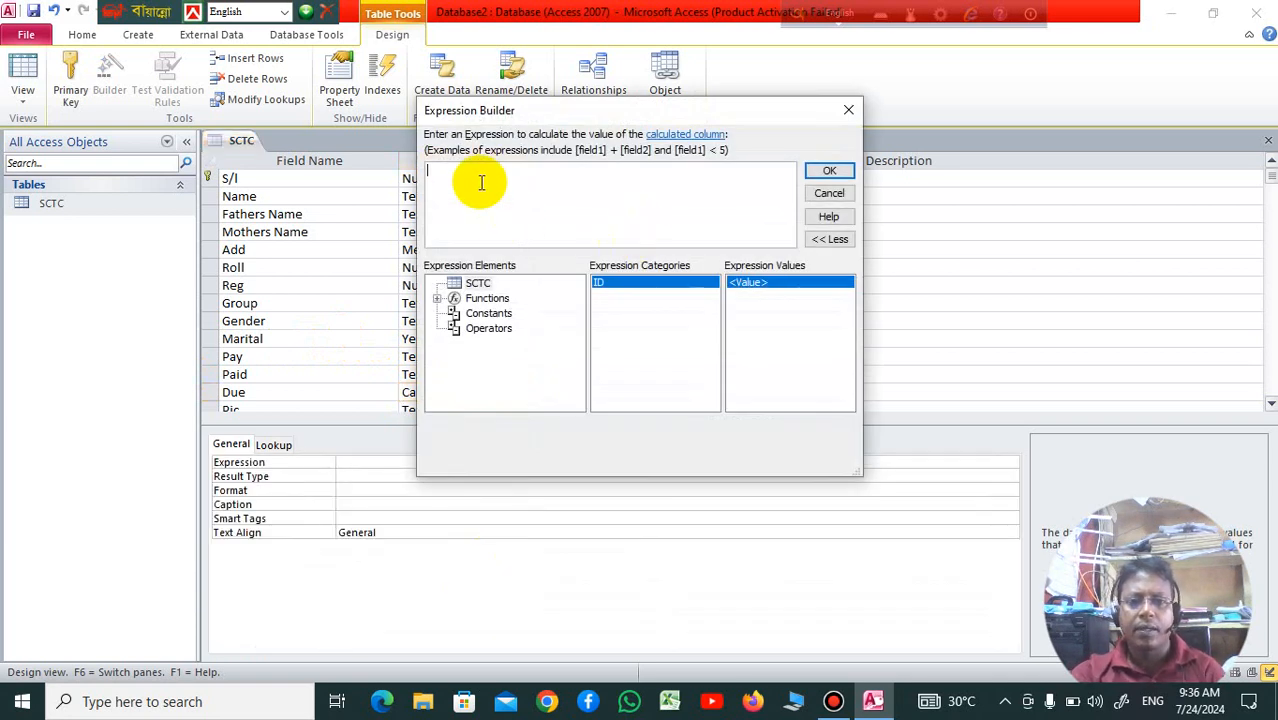
pyautogui.moveTo(604, 113); pyautogui.dragTo(800, 115)
pyautogui.scroll(-2, 452, 300)
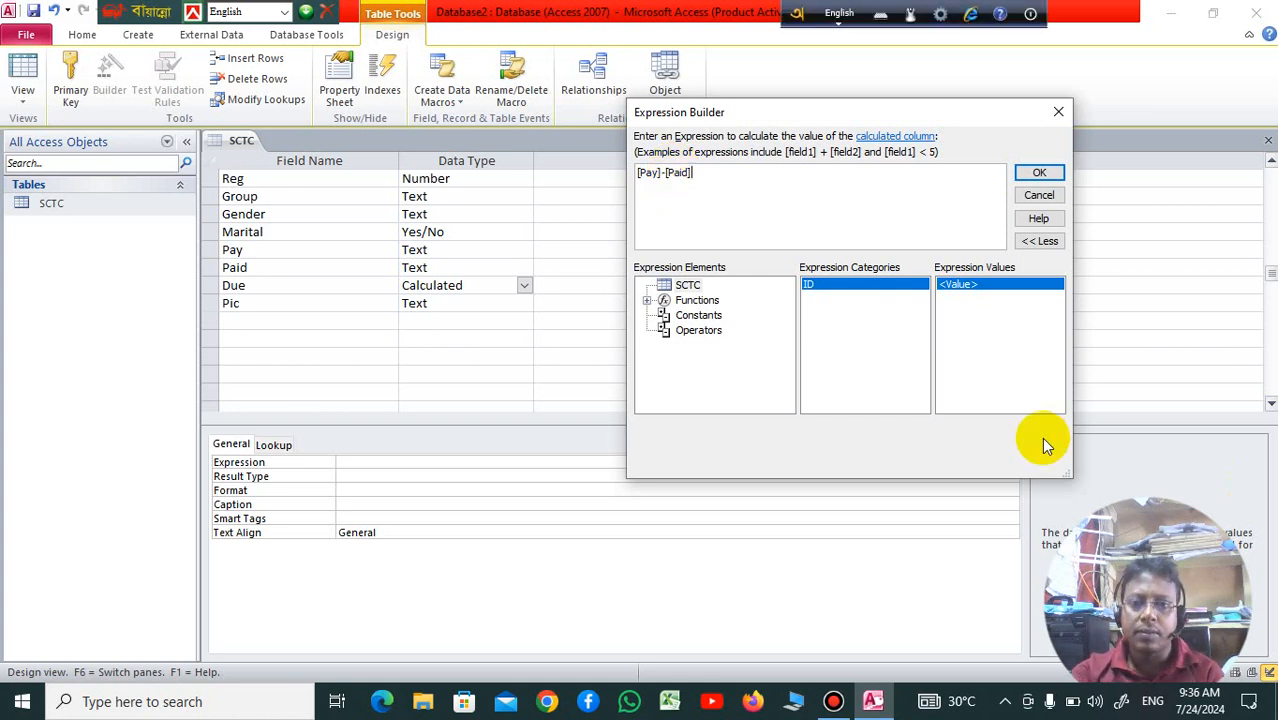
pyautogui.click(1036, 176)
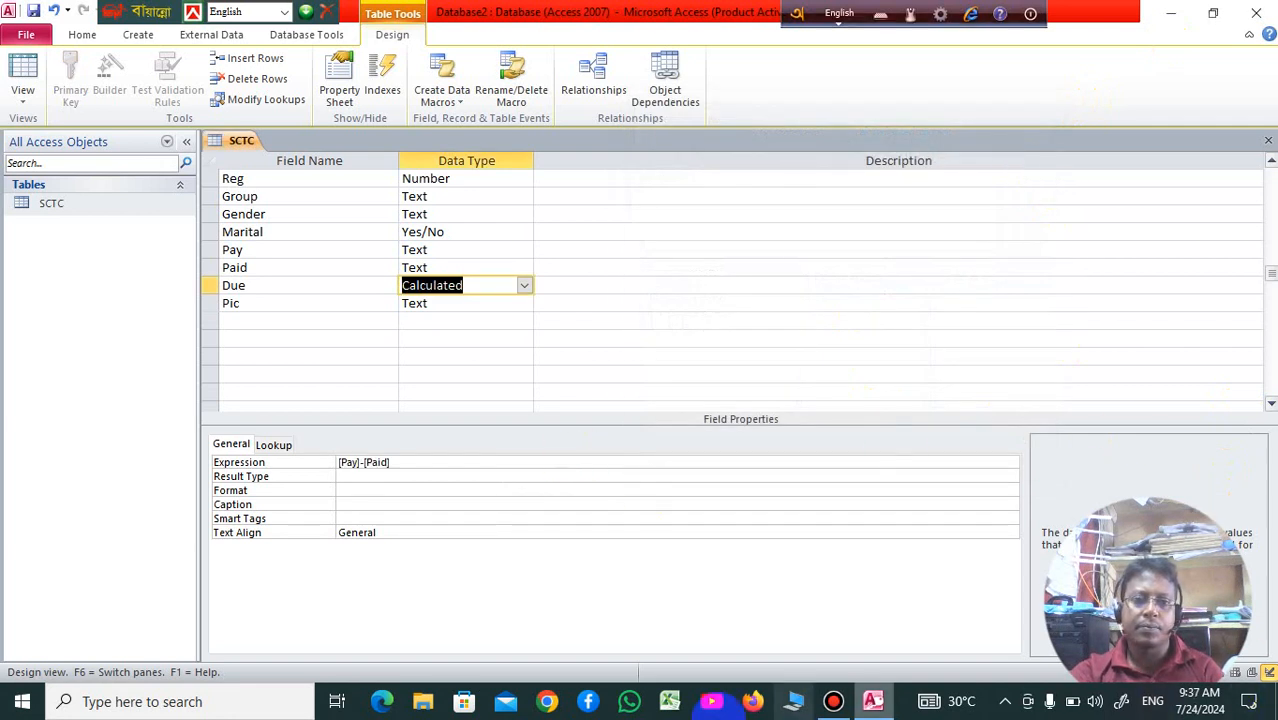
# Set the data type of the Pic field to Attachment.
pyautogui.click(495, 308)
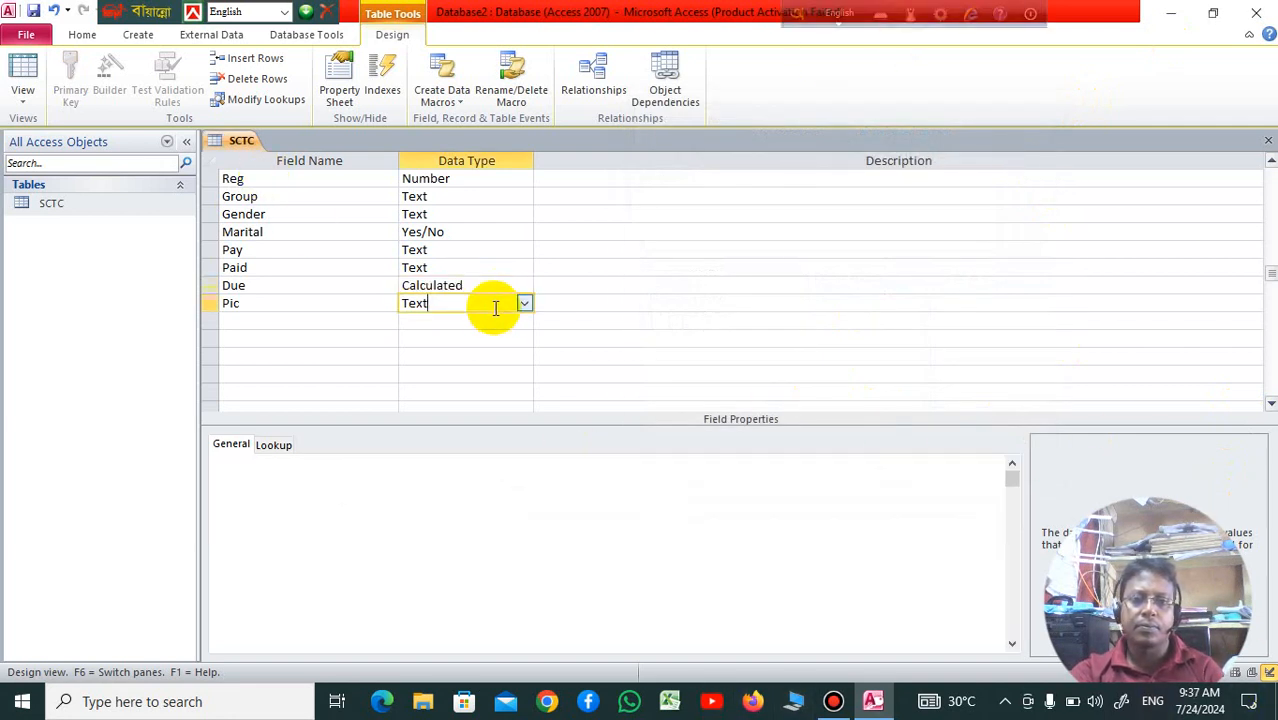
pyautogui.click(524, 303)
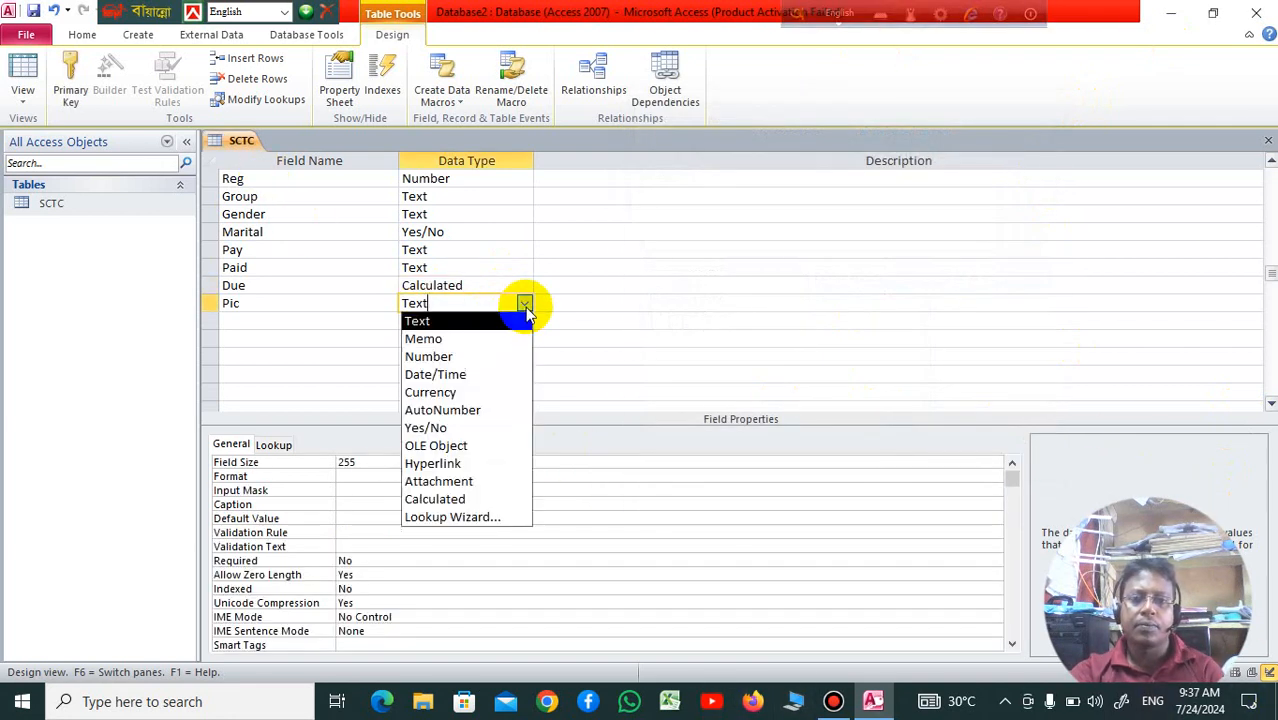
pyautogui.click(478, 483)
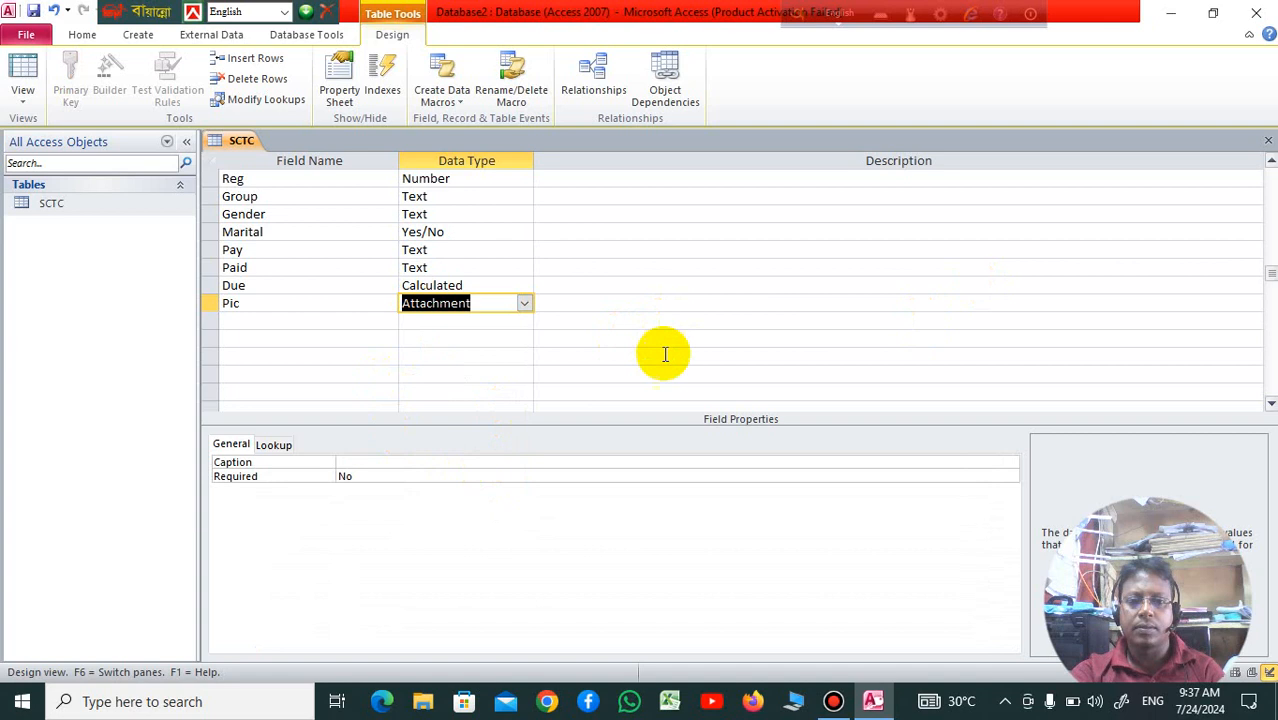
# Close the SCTC table and save the changes to its design.
pyautogui.scroll(2, 663, 357)
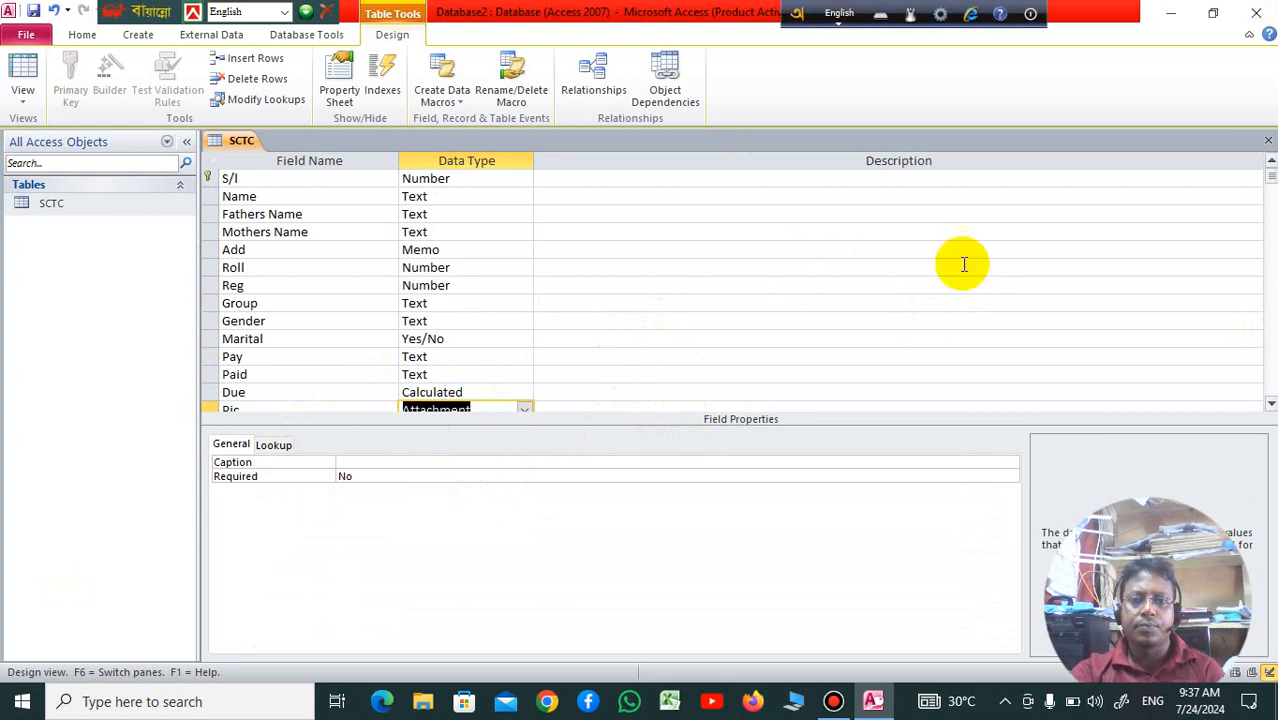
pyautogui.click(1268, 141)
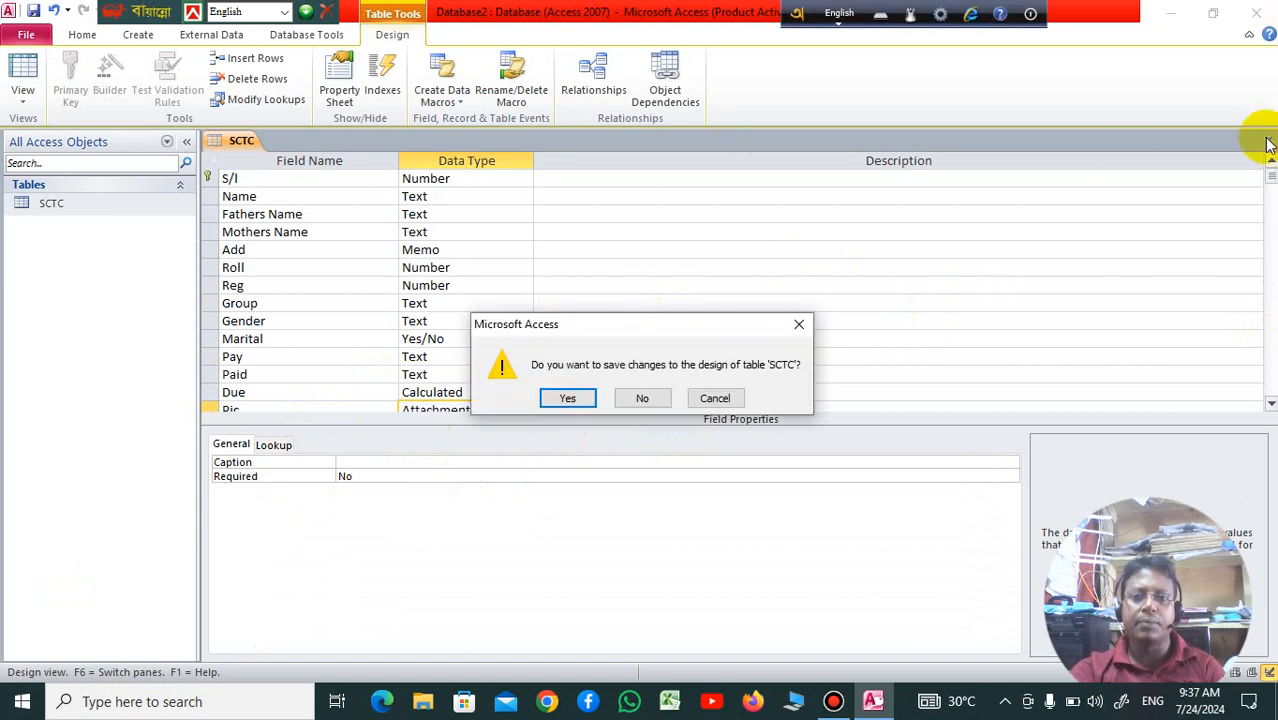
pyautogui.click(566, 398)
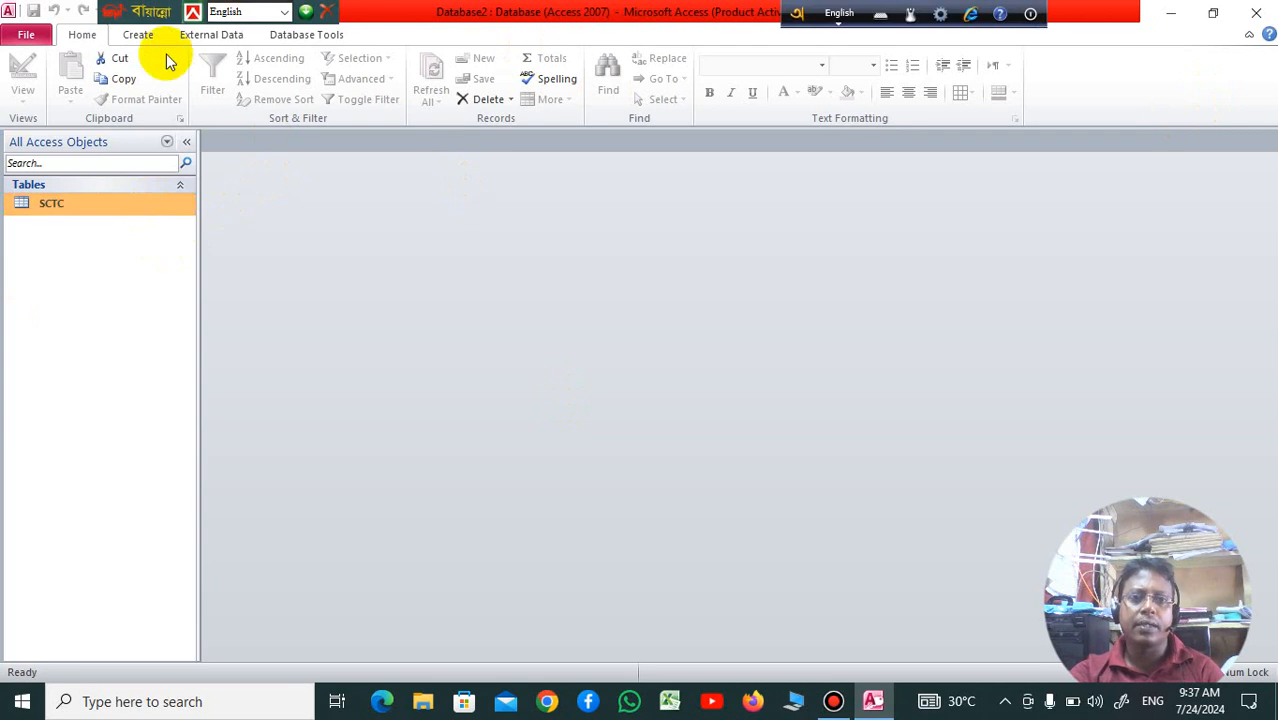
# Start a form with the Form Wizard based on the SCTC table and include all its fields, from S/l to Pic.
pyautogui.click(140, 35)
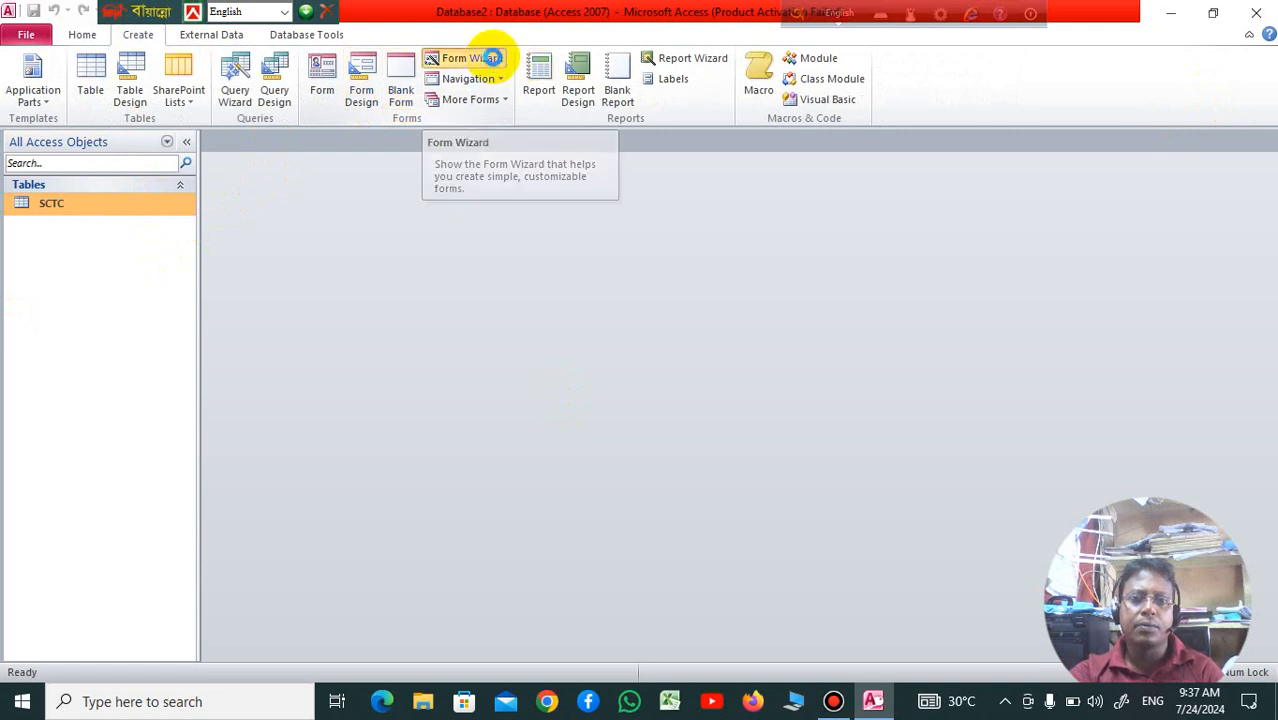
pyautogui.click(495, 62)
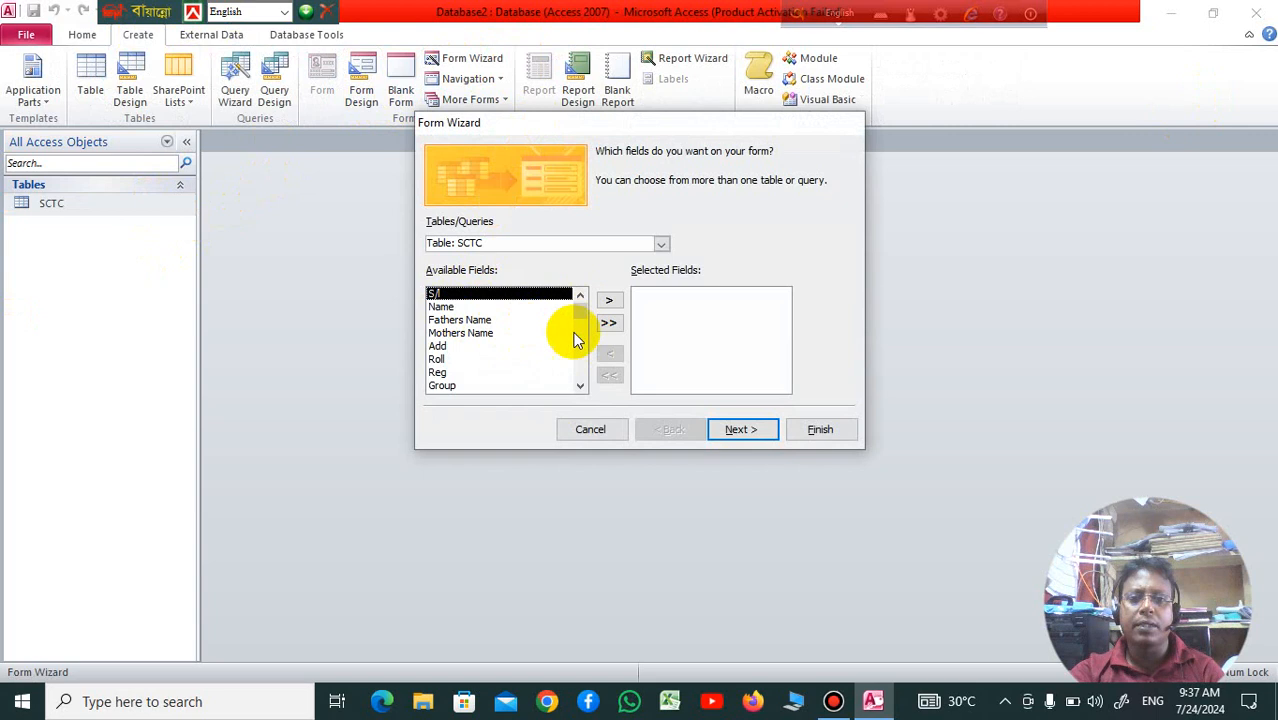
pyautogui.moveTo(581, 313)
pyautogui.mouseDown()
pyautogui.moveTo(579, 357)
pyautogui.moveTo(581, 309)
pyautogui.mouseUp()
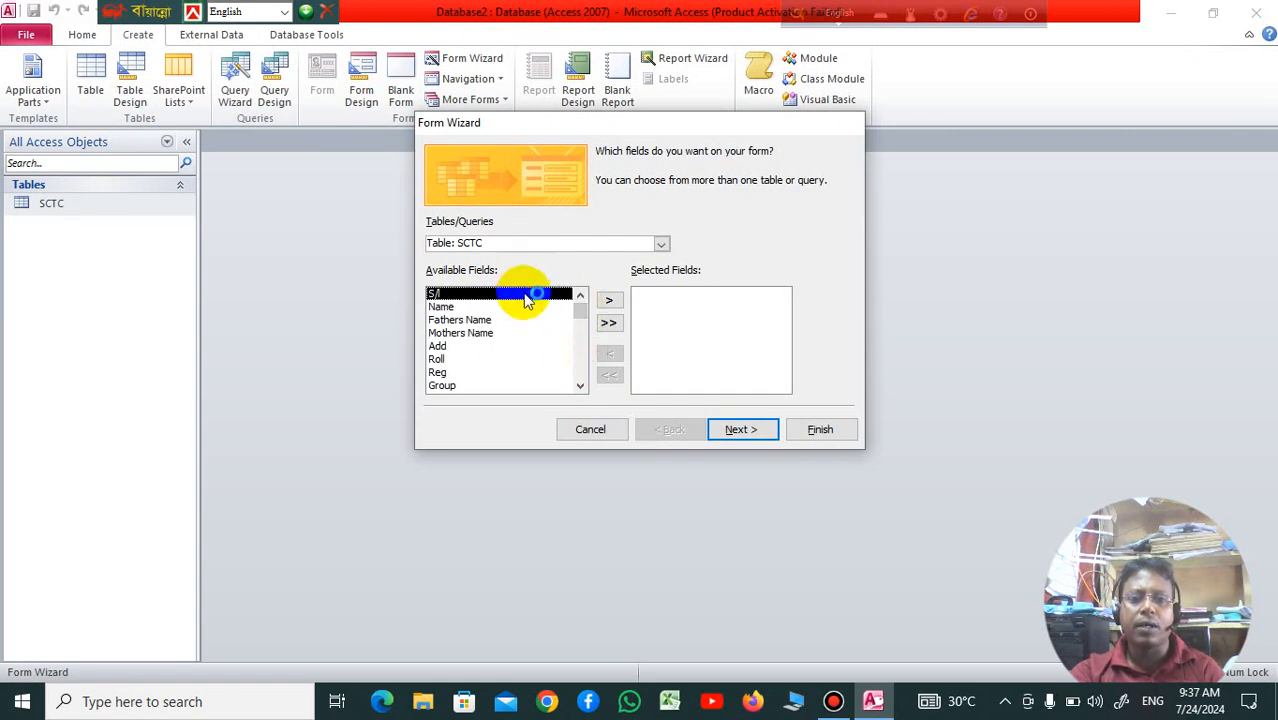
pyautogui.click(609, 302)
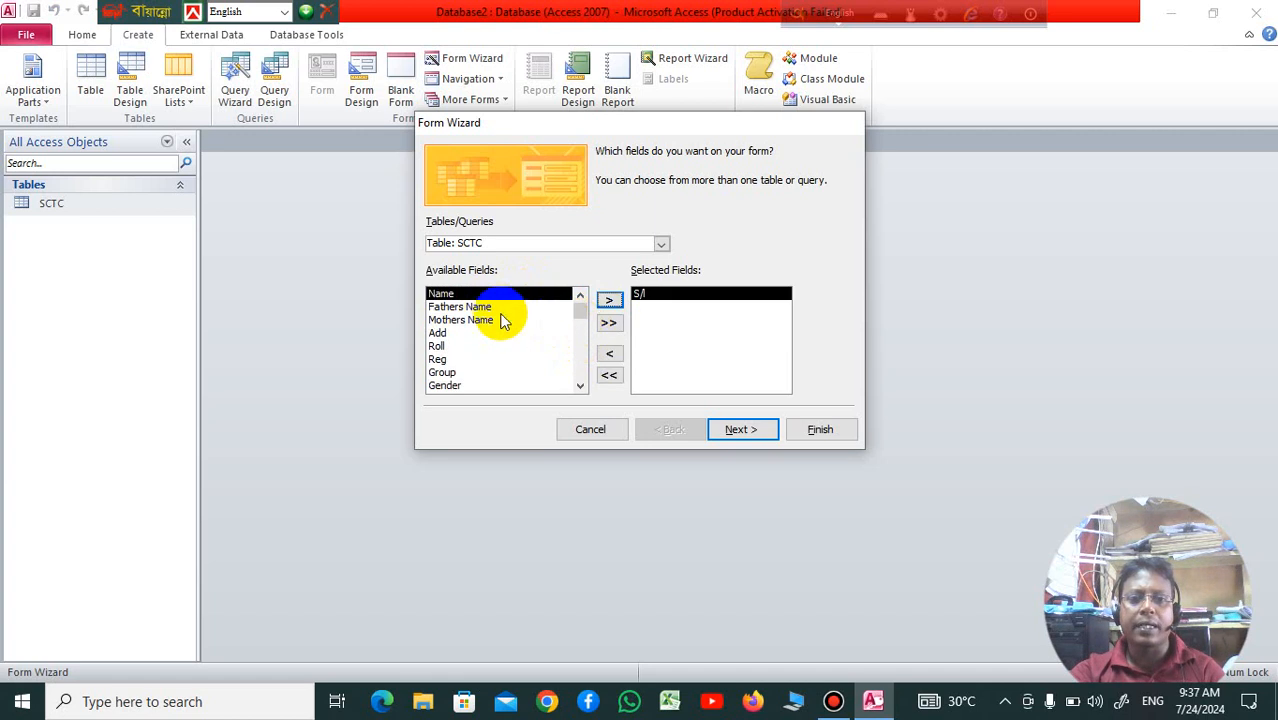
pyautogui.click(609, 301)
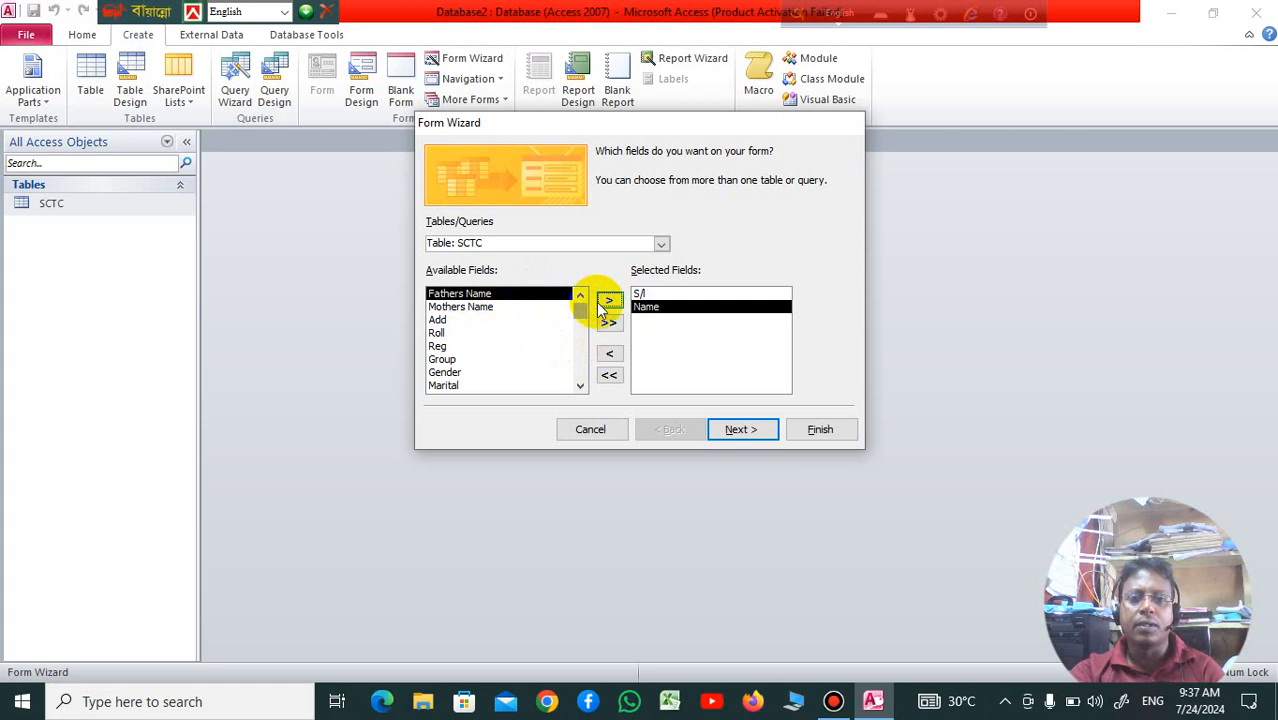
pyautogui.click(608, 300)
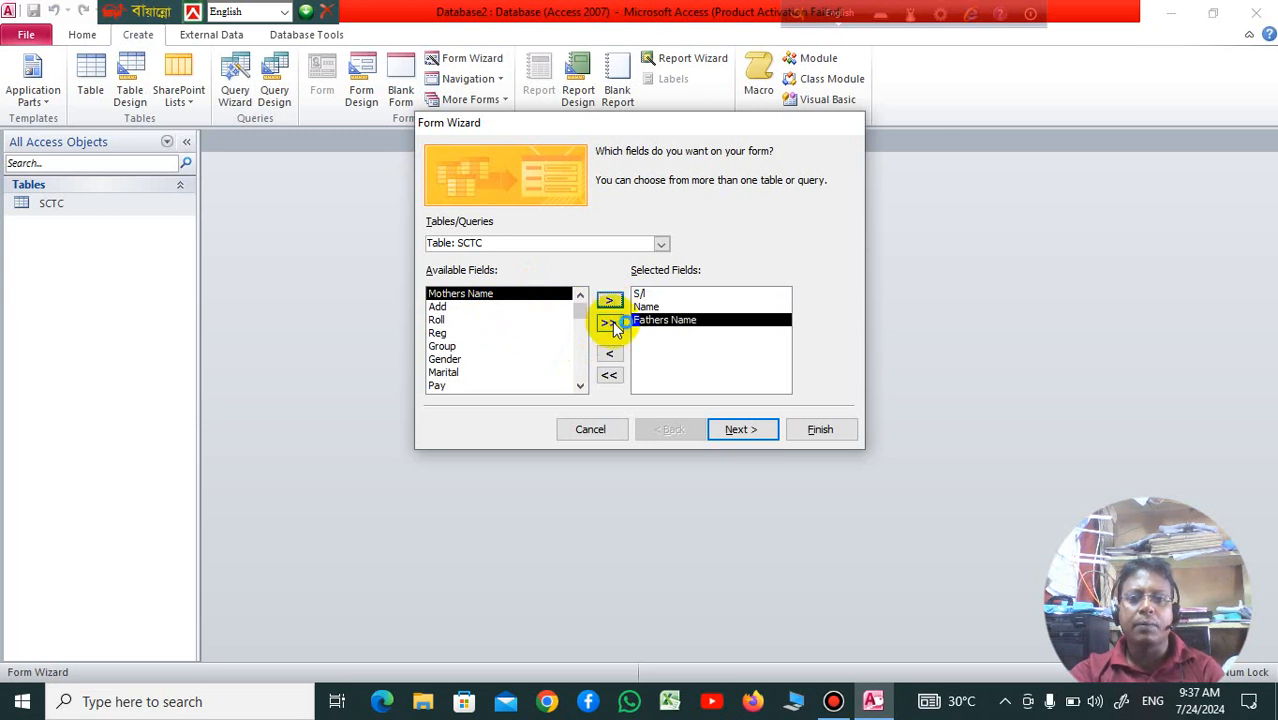
pyautogui.click(611, 323)
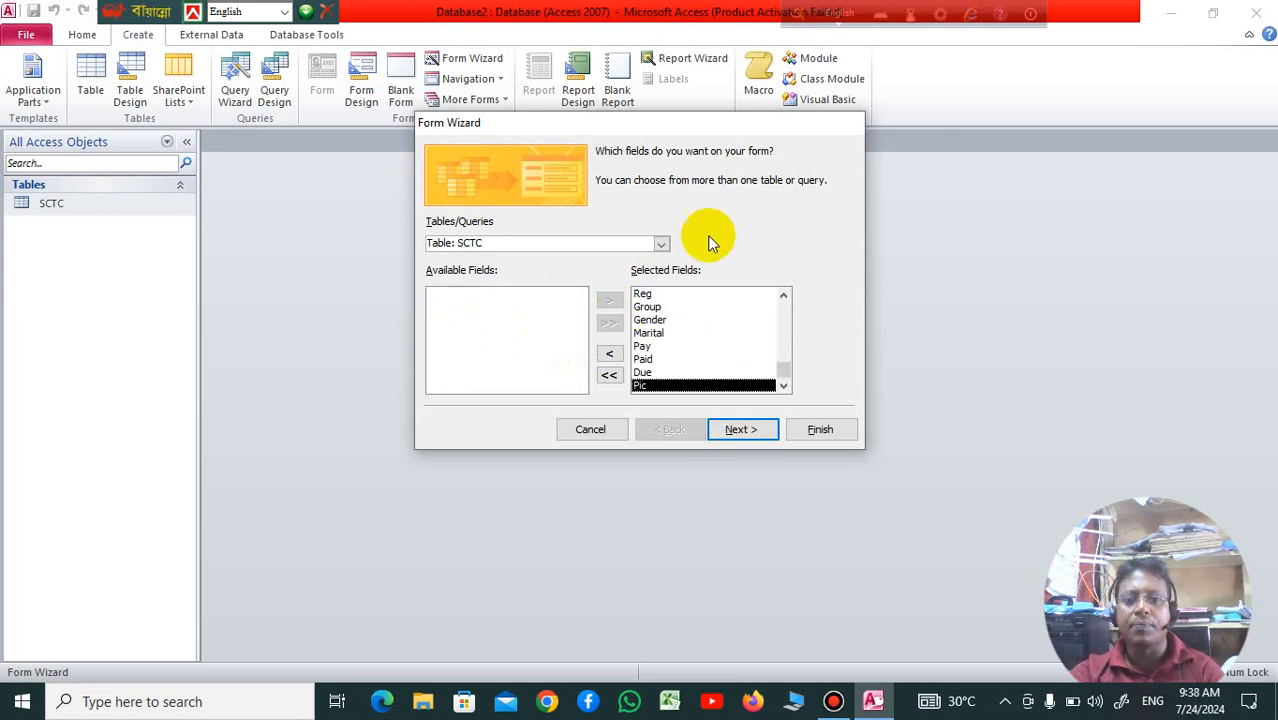
# Use the Columnar layout and the title SCTC, choose to modify the form's design, and finish creating the form.
pyautogui.click(742, 429)
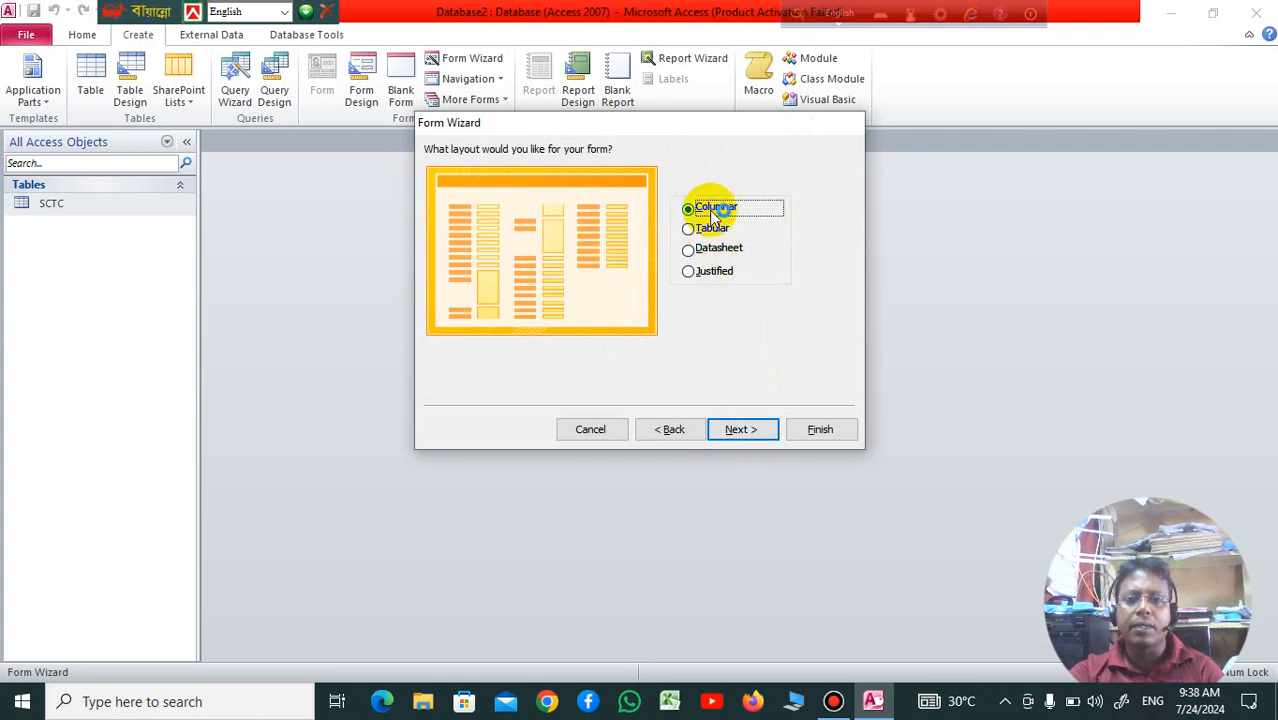
pyautogui.click(745, 430)
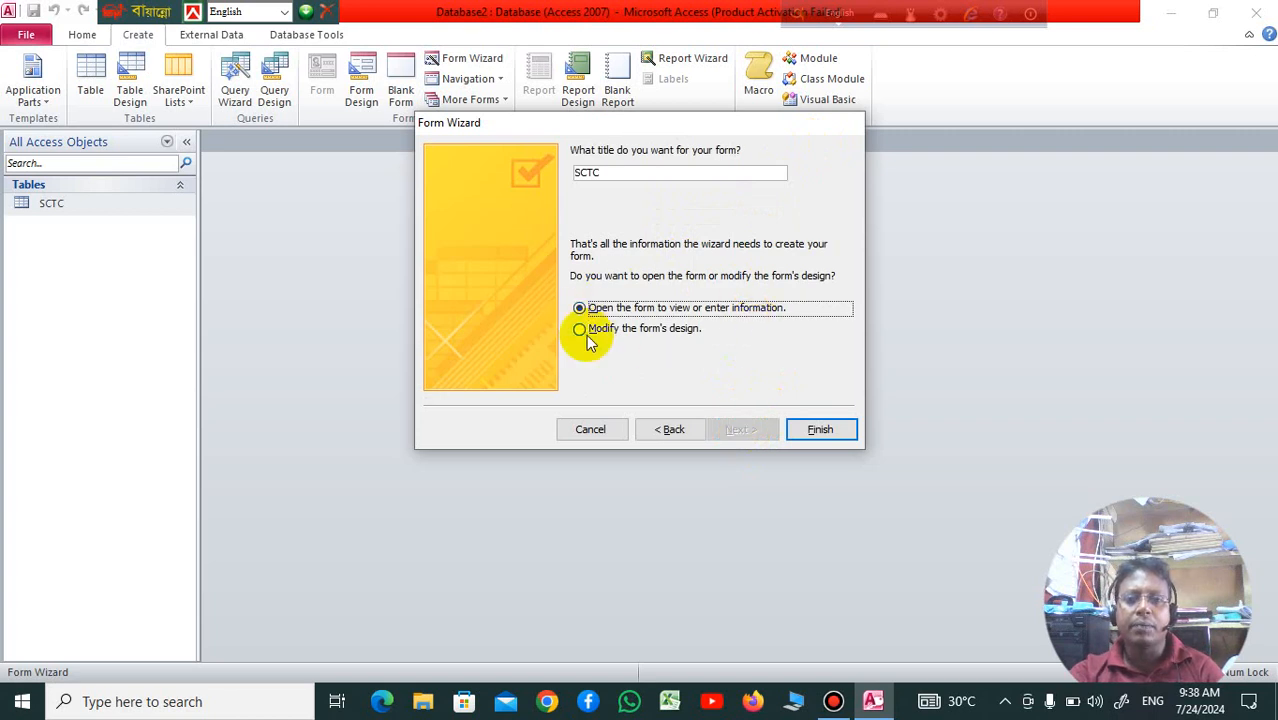
pyautogui.click(585, 335)
pyautogui.click(815, 430)
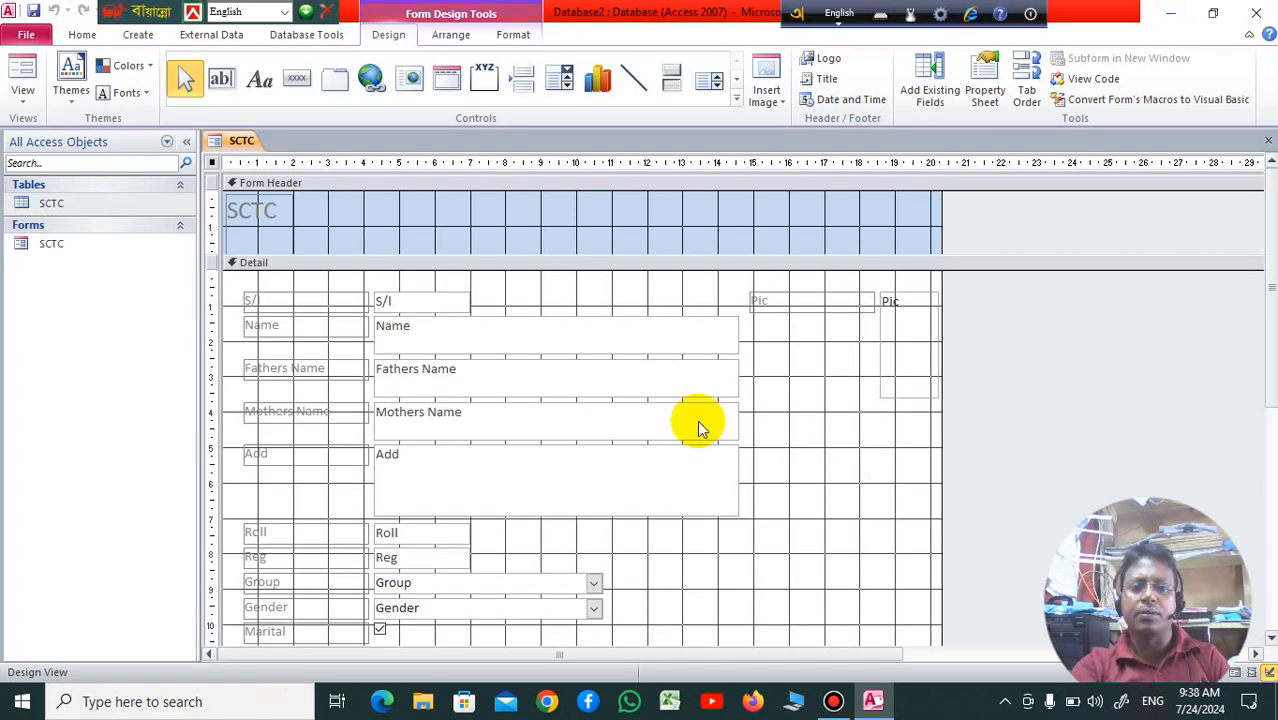
# Widen the SCTC title label in the form header to about 20 cm so it spans the form's full width.
pyautogui.scroll(-5, 697, 425)
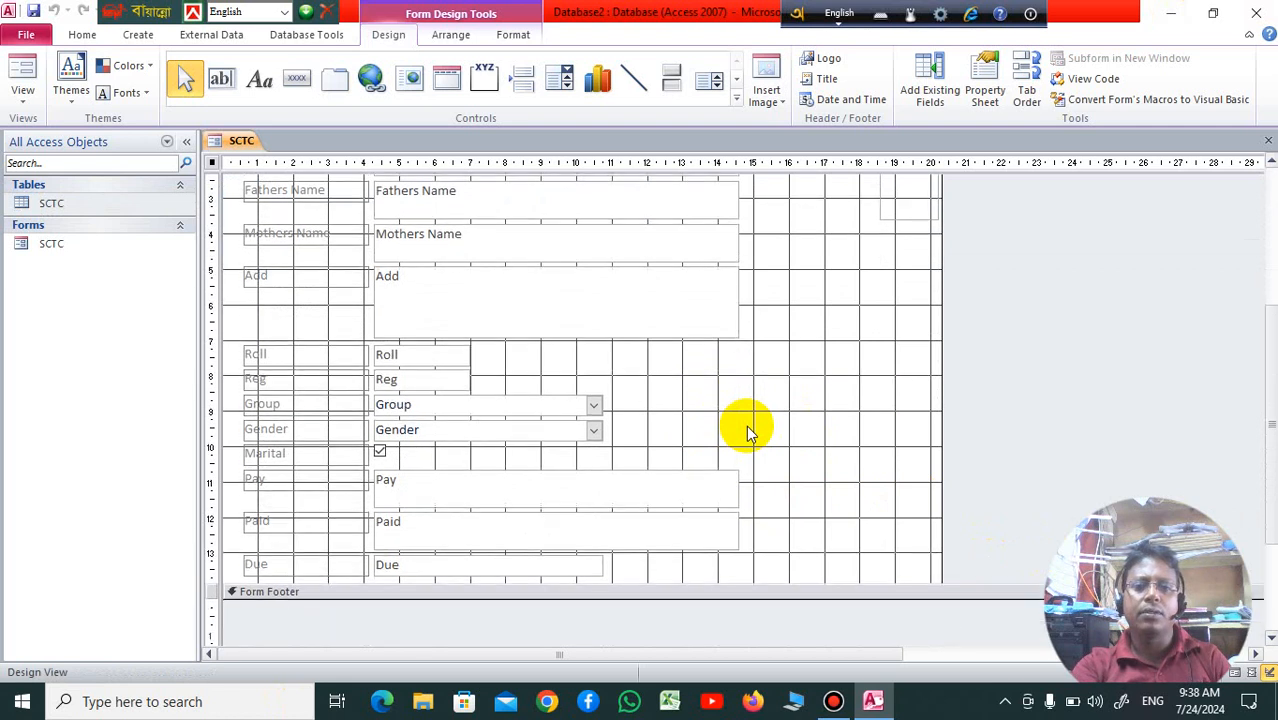
pyautogui.scroll(6, 748, 432)
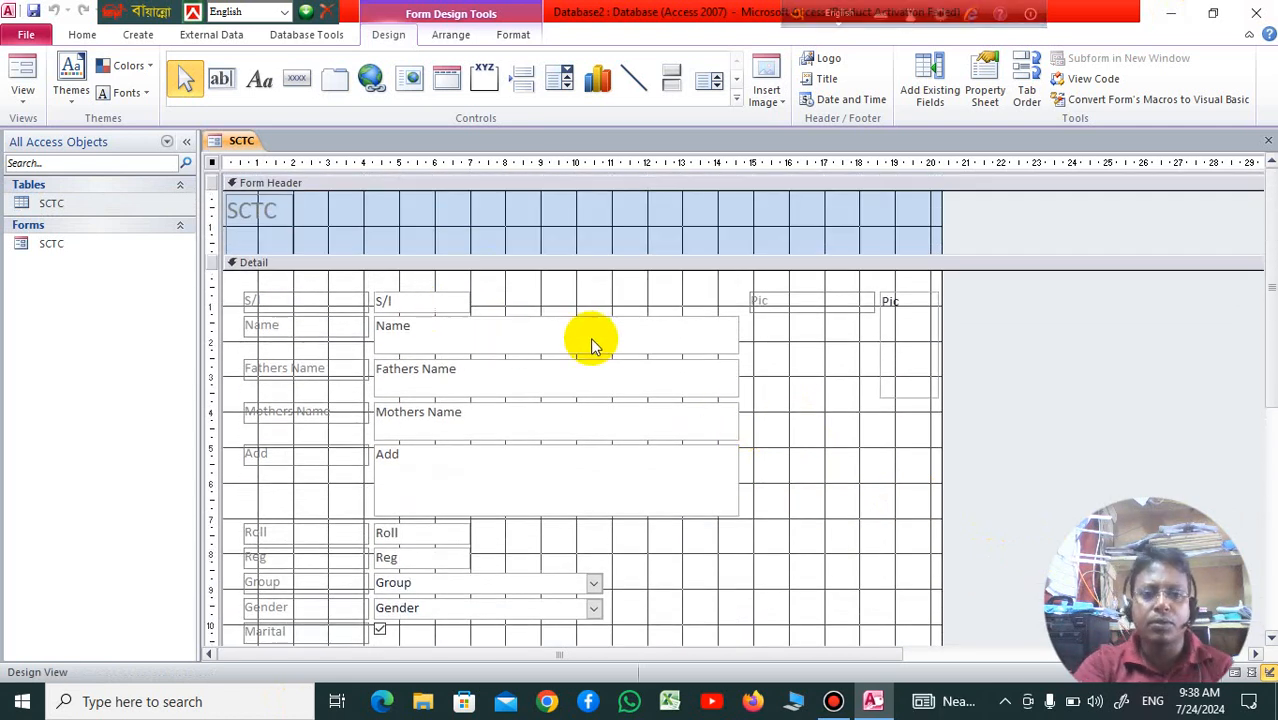
pyautogui.click(611, 242)
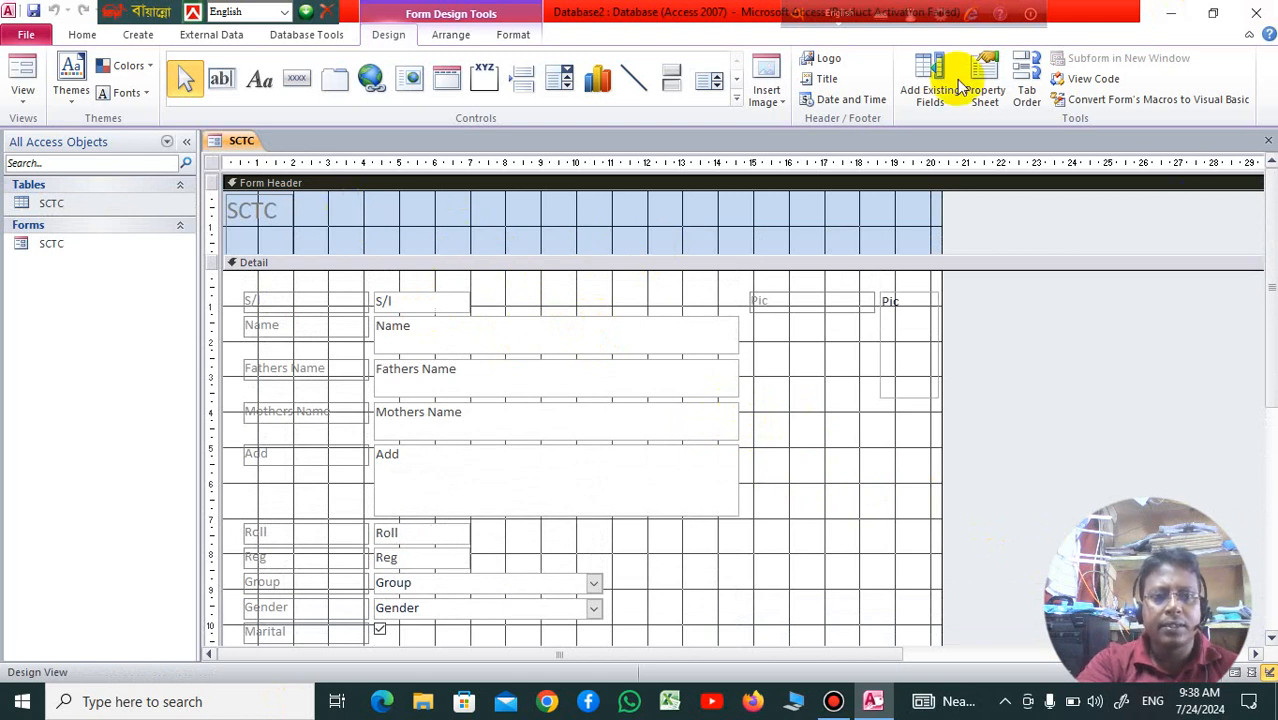
pyautogui.click(260, 210)
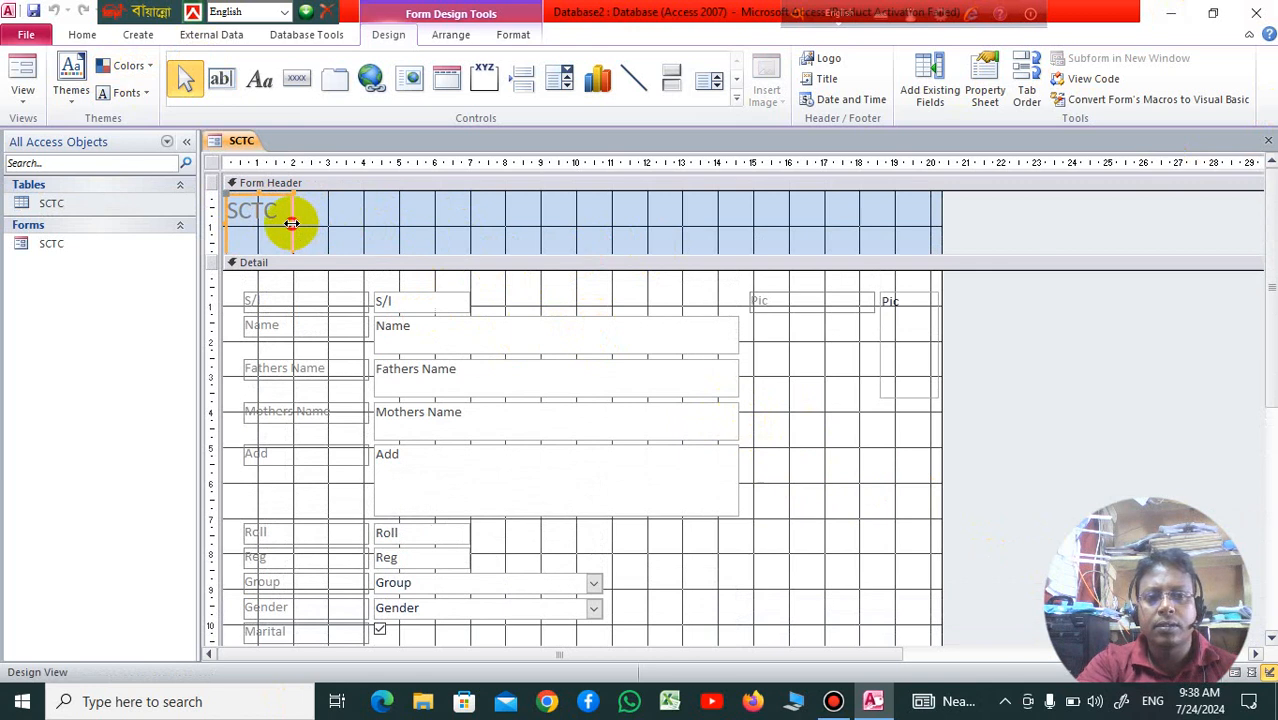
pyautogui.moveTo(291, 223); pyautogui.dragTo(936, 236)
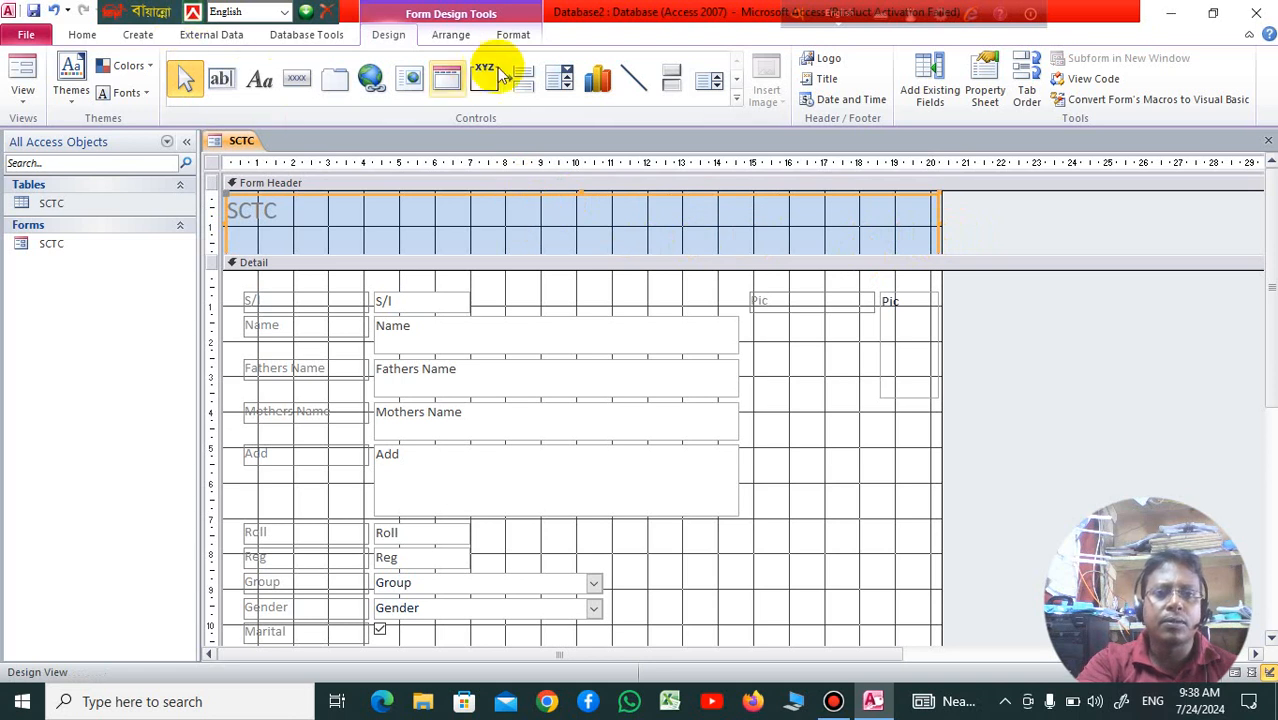
pyautogui.click(295, 210)
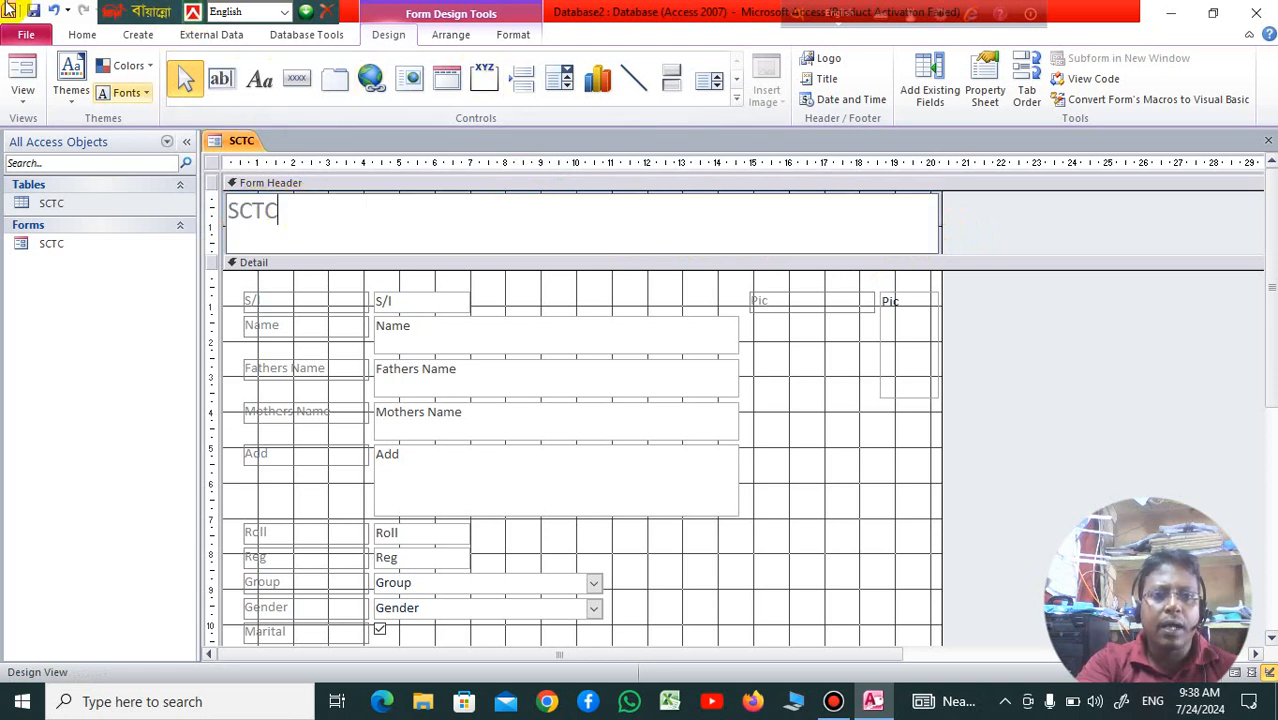
pyautogui.click(83, 37)
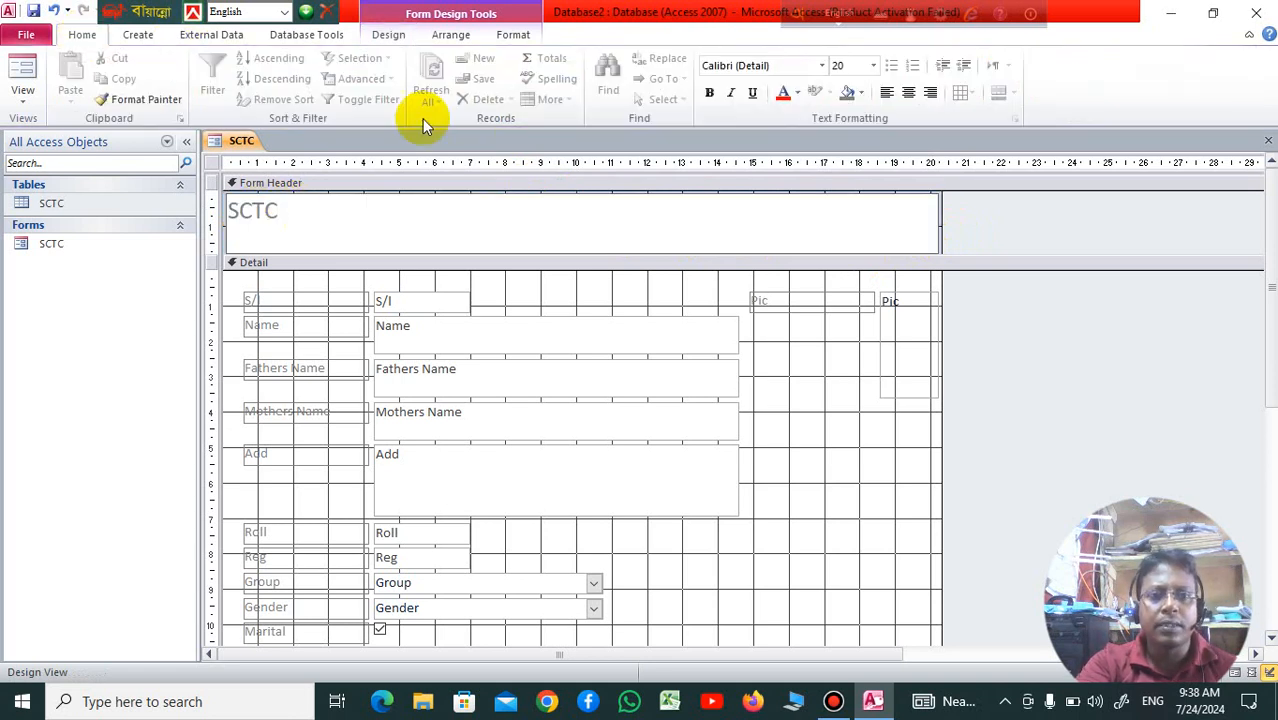
pyautogui.click(143, 35)
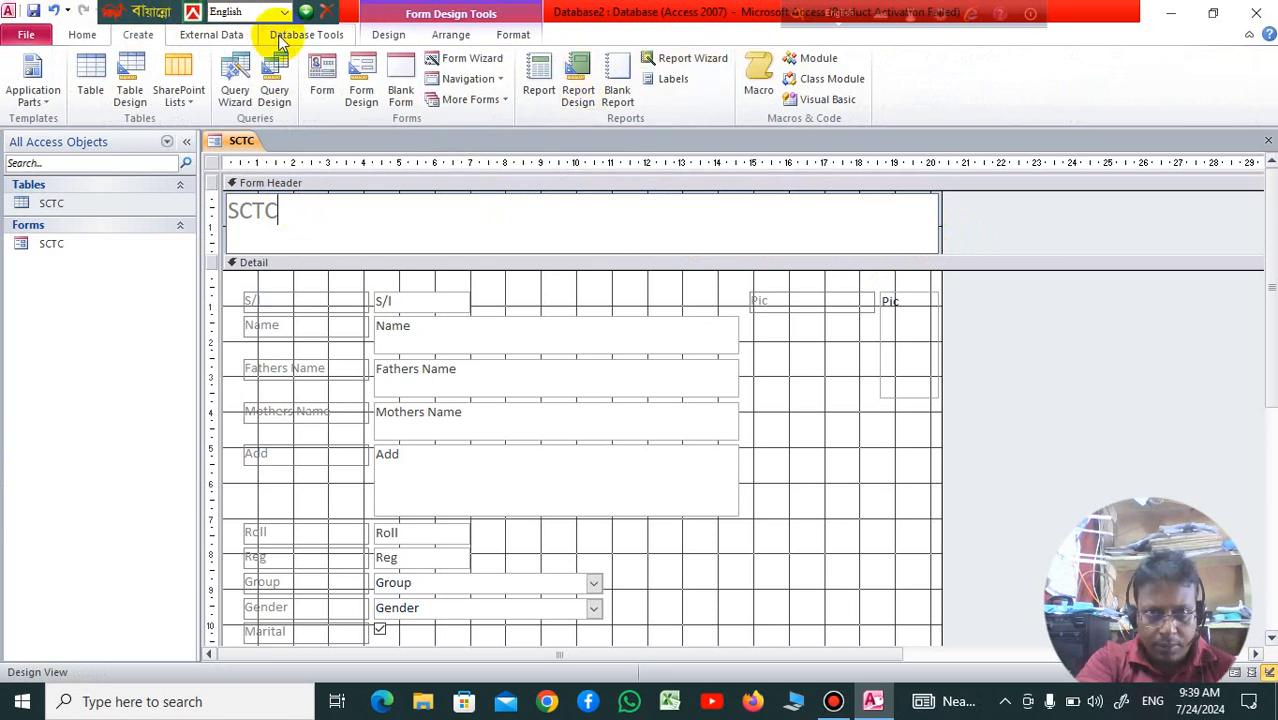
pyautogui.click(223, 36)
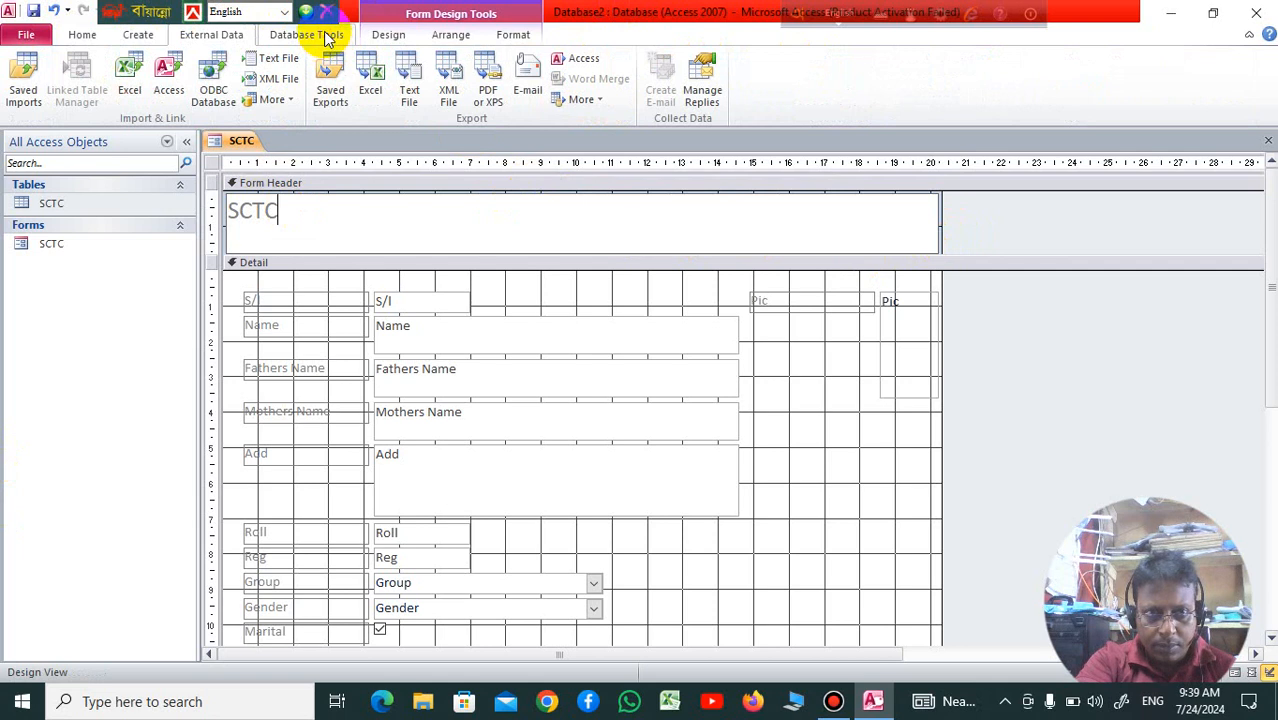
pyautogui.click(325, 38)
pyautogui.click(390, 35)
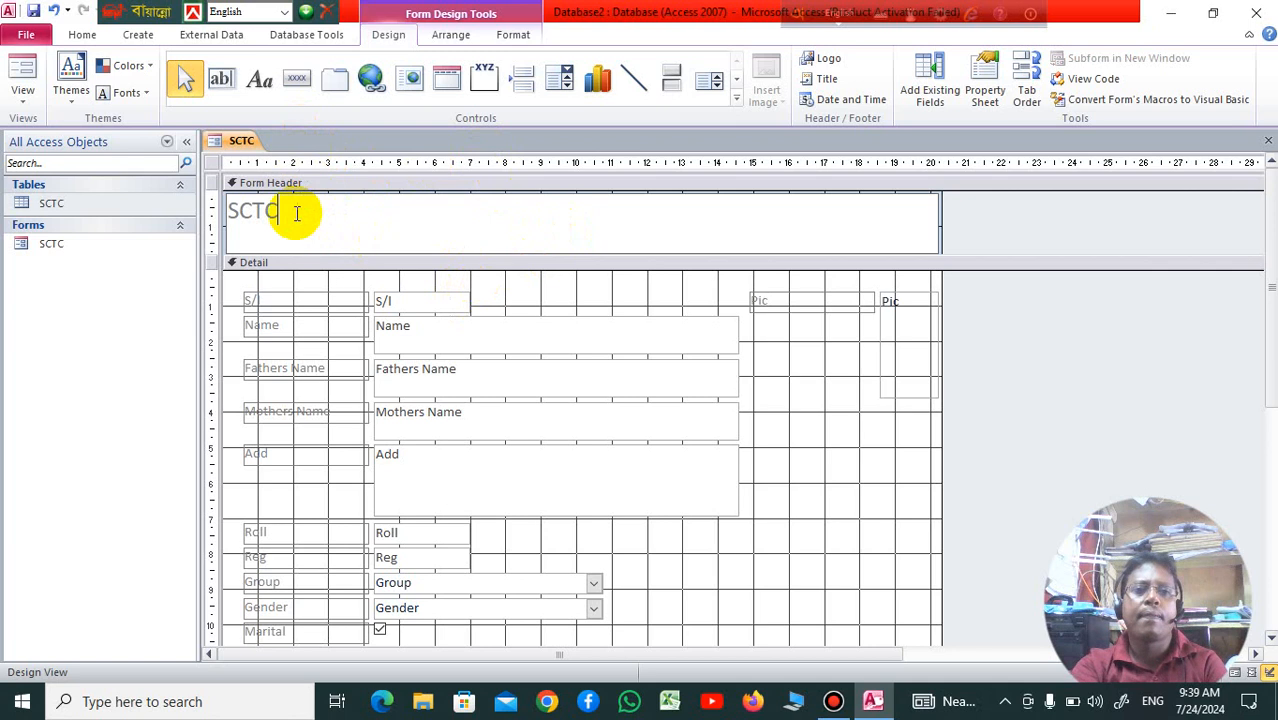
pyautogui.moveTo(295, 215); pyautogui.dragTo(209, 216)
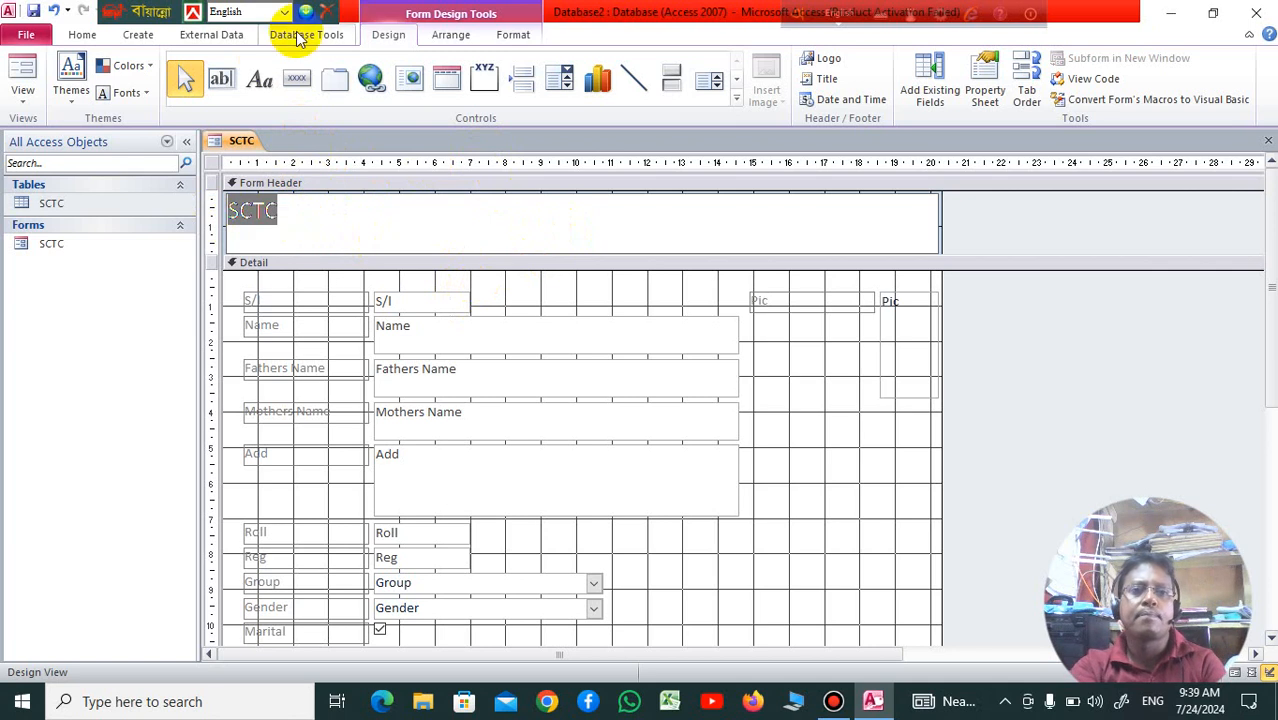
# Reduce the height of the Name, Fathers Name and Mothers Name text boxes to a single line, keeping their widths about the same.
pyautogui.click(555, 342)
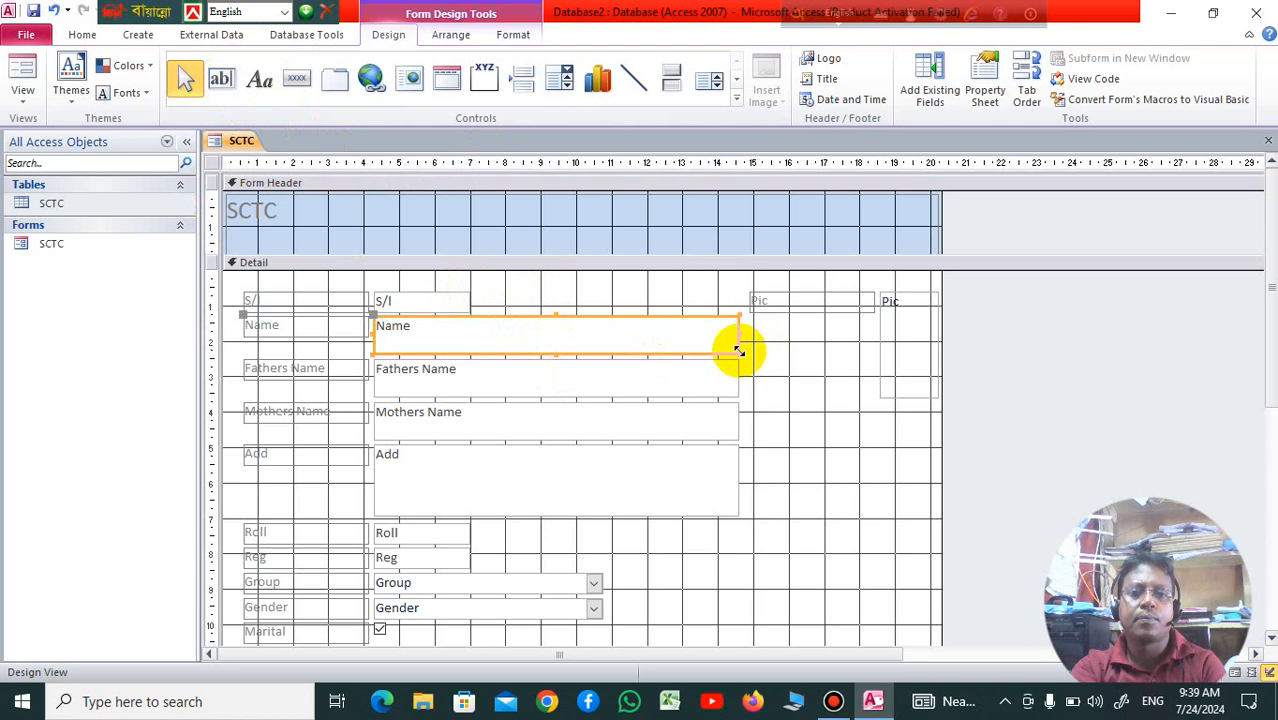
pyautogui.moveTo(739, 352); pyautogui.dragTo(739, 333)
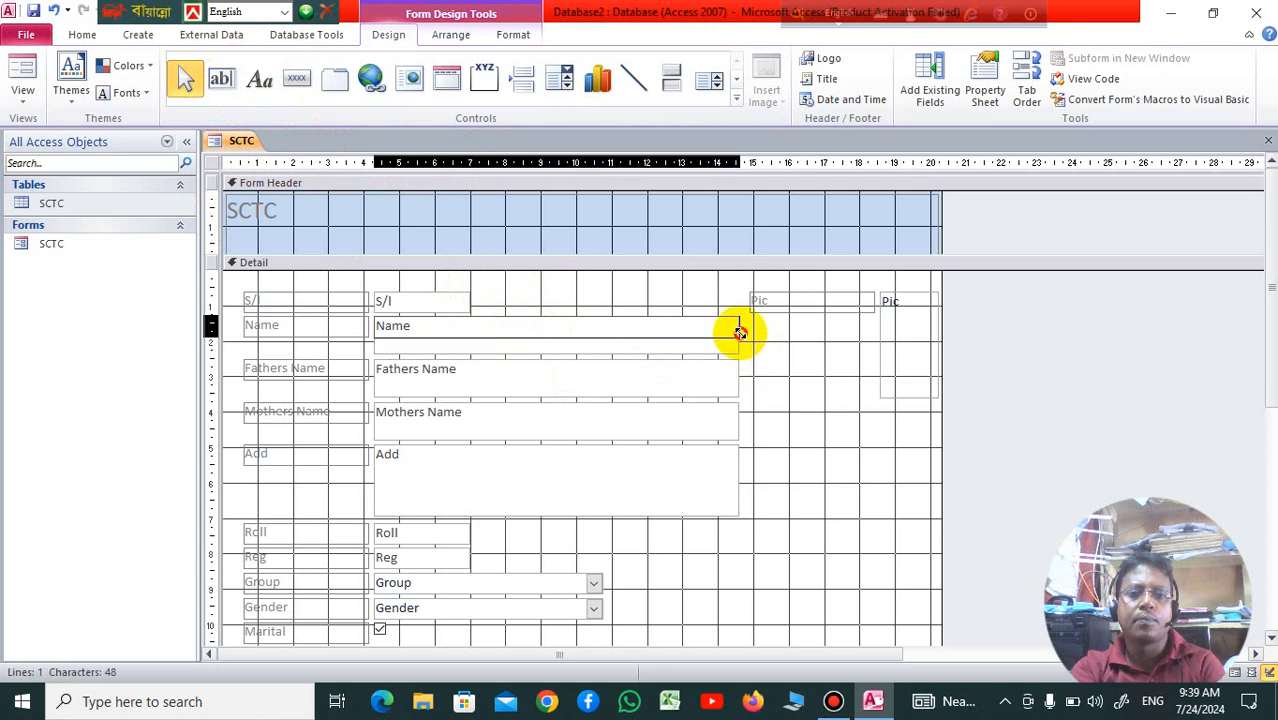
pyautogui.click(684, 387)
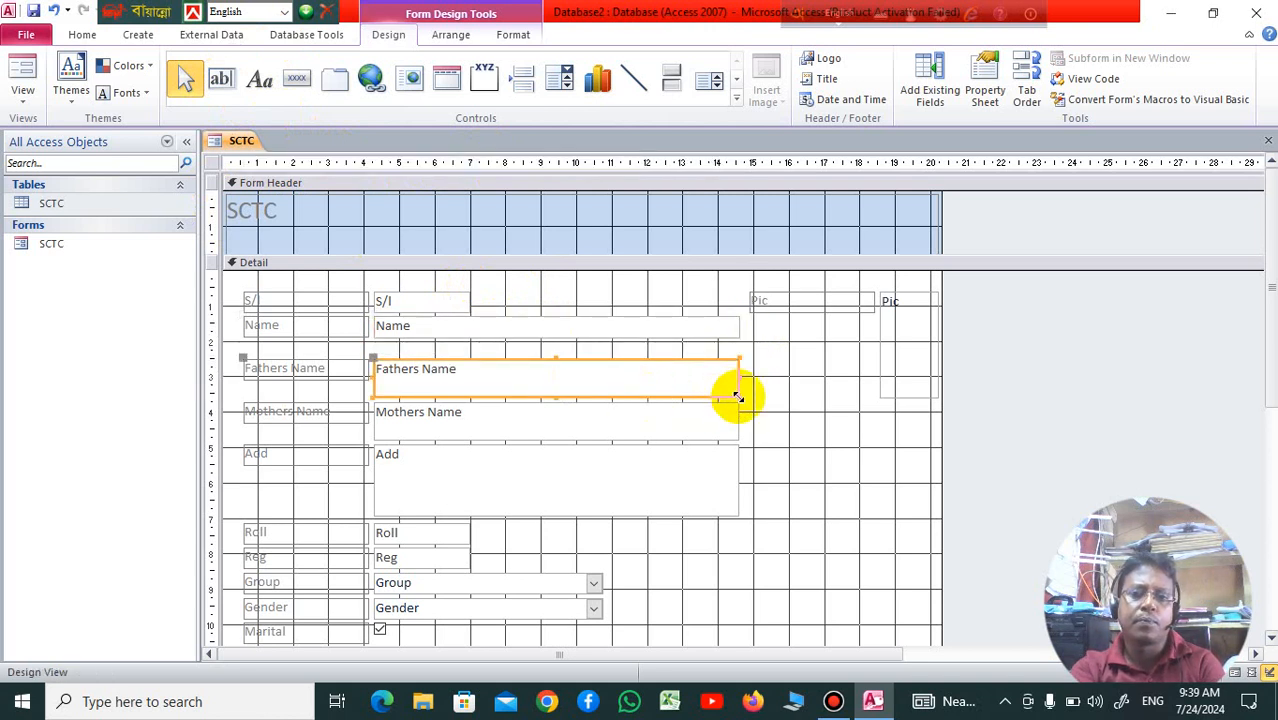
pyautogui.moveTo(738, 397); pyautogui.dragTo(736, 380)
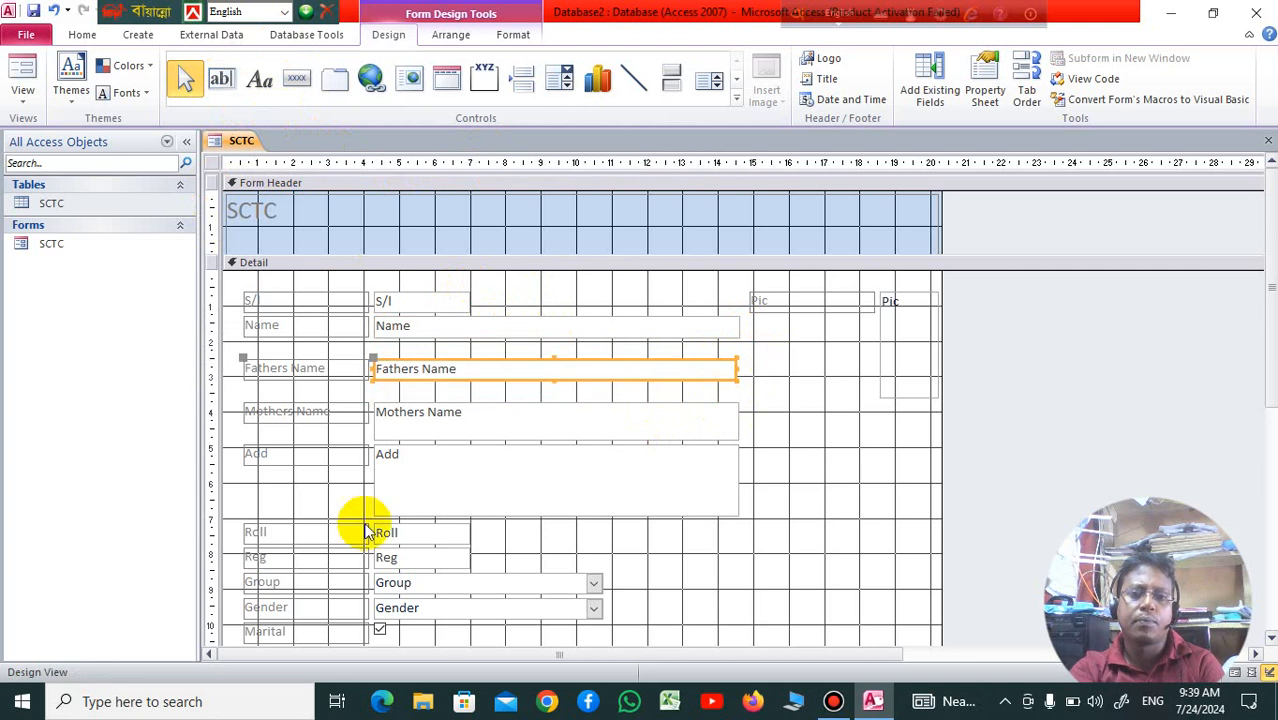
pyautogui.click(770, 412)
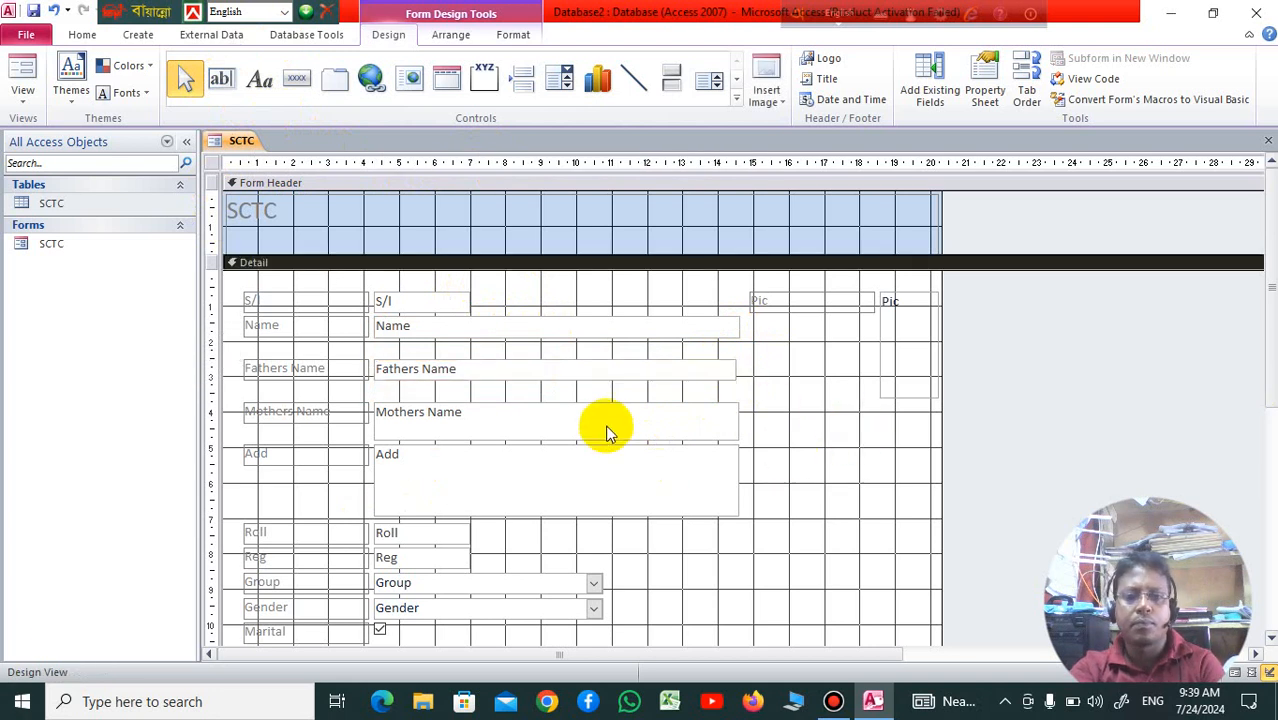
pyautogui.click(610, 428)
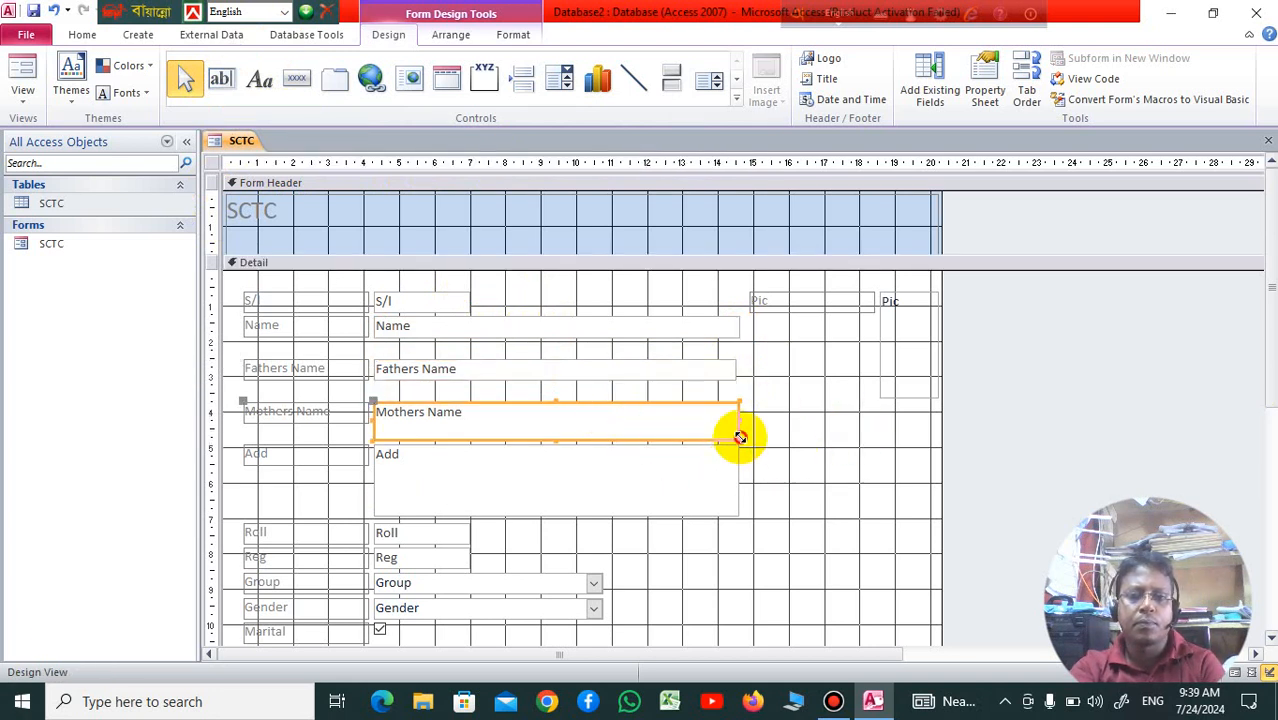
pyautogui.moveTo(740, 437); pyautogui.dragTo(737, 427)
pyautogui.click(699, 486)
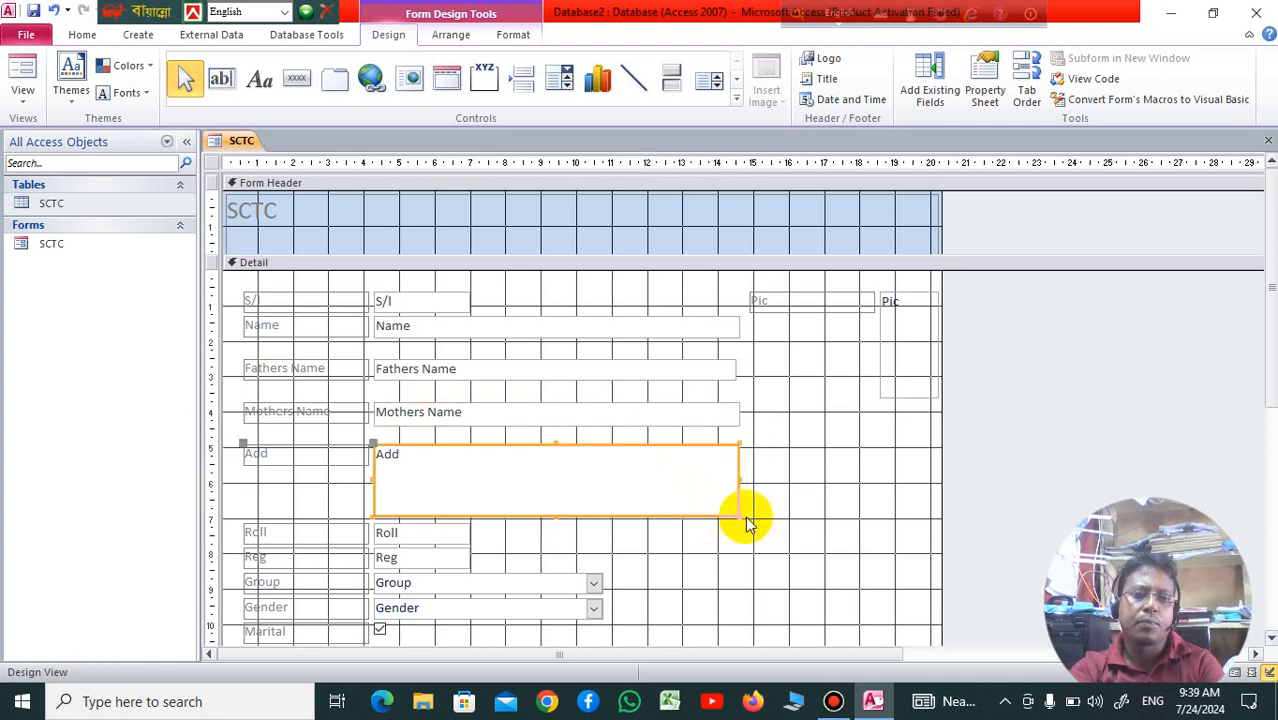
pyautogui.click(725, 410)
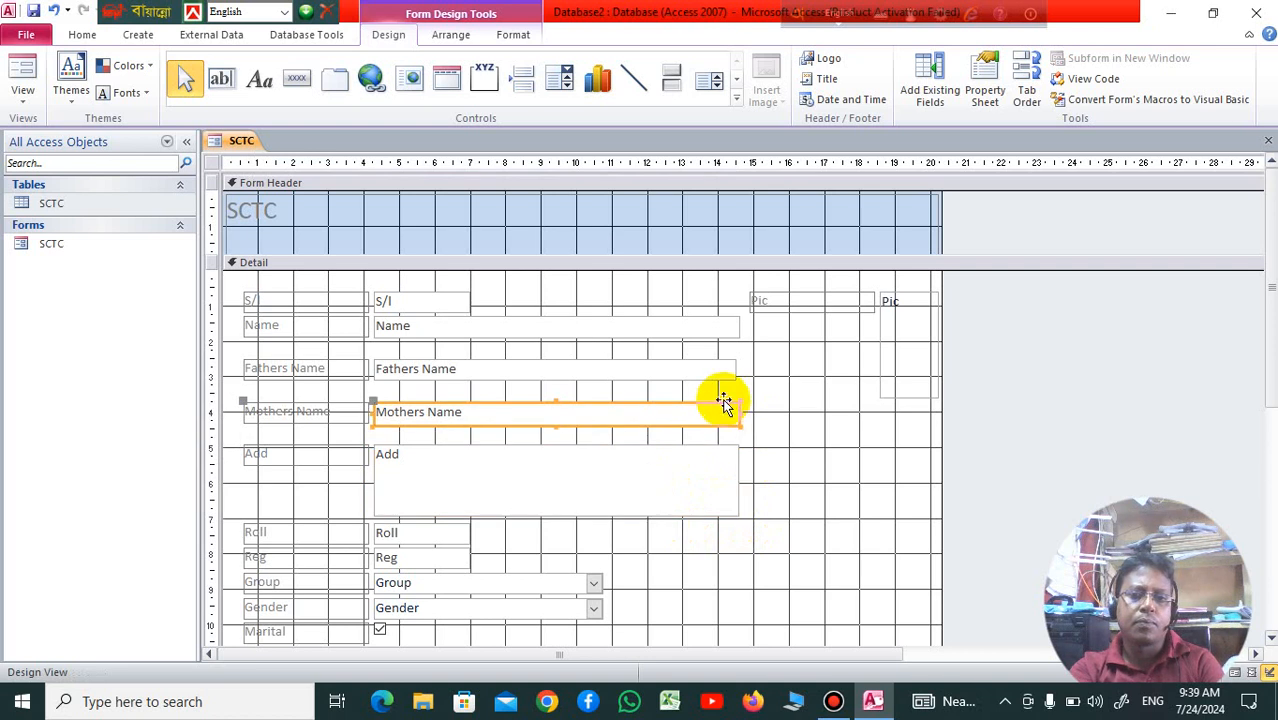
pyautogui.click(730, 372)
# Widen the Roll and Reg text boxes to about 10.2 cm so they match the Name text box.
pyautogui.scroll(-1, 760, 410)
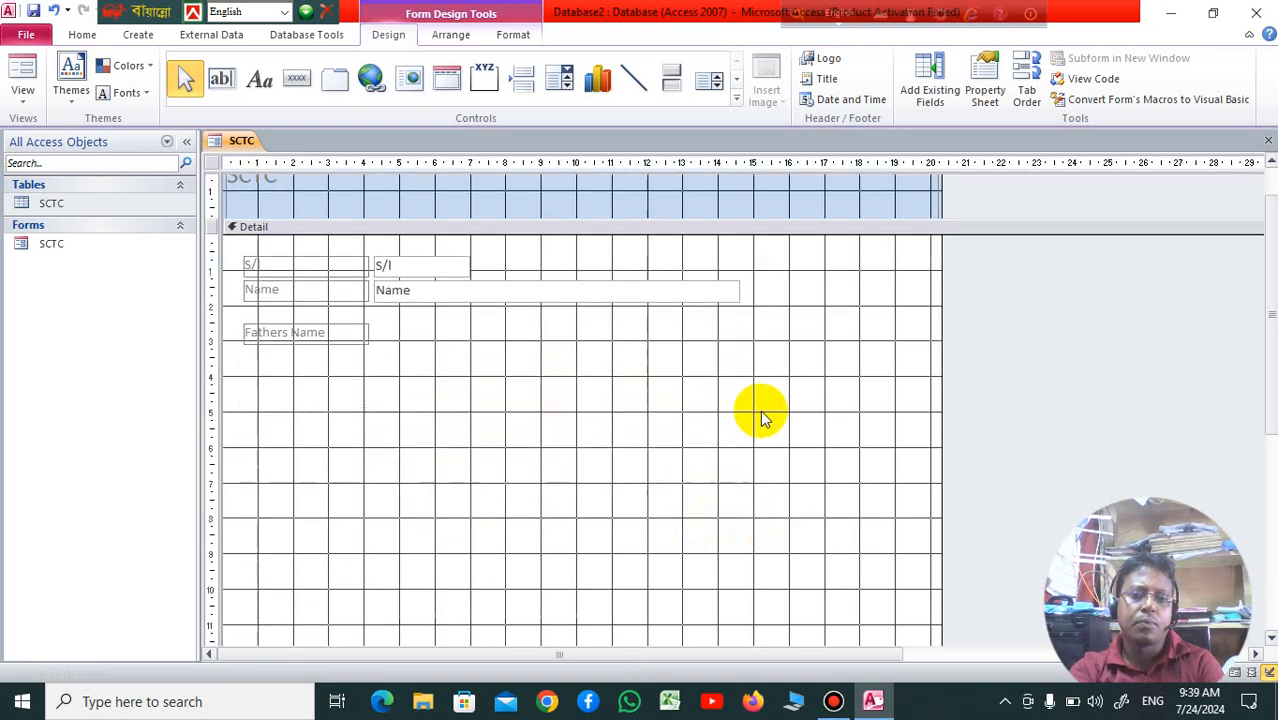
pyautogui.scroll(1, 757, 415)
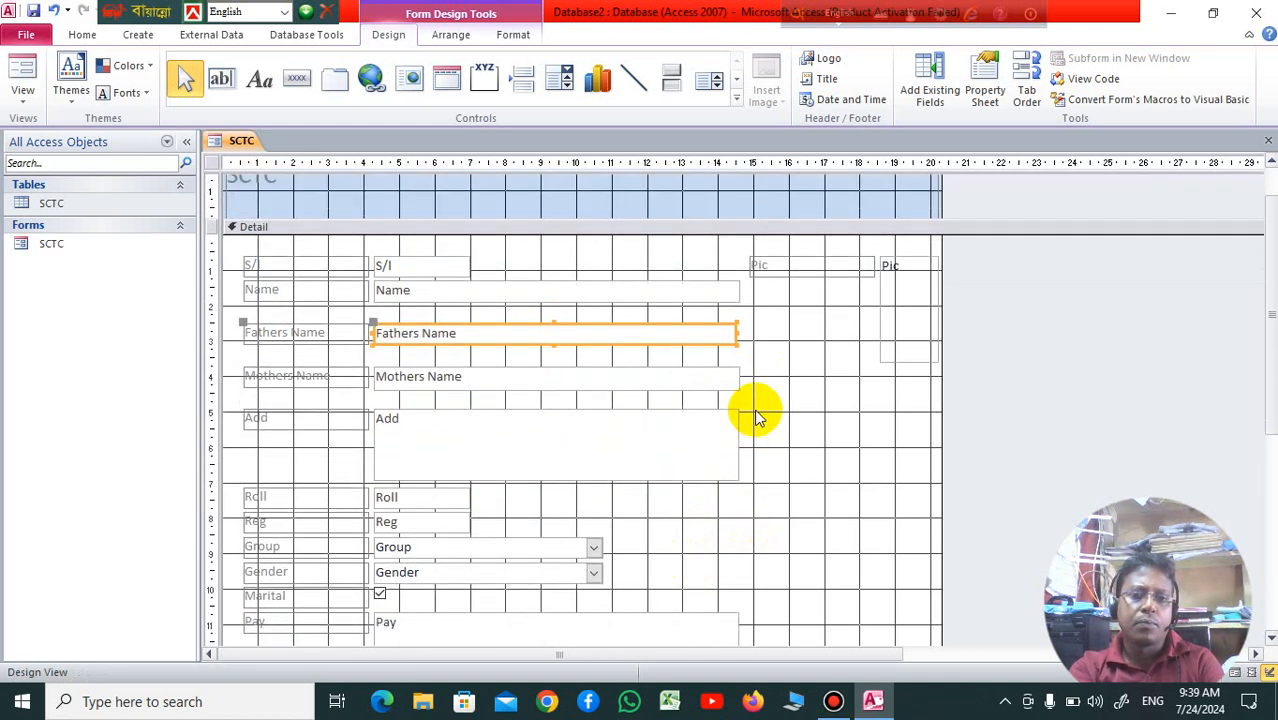
pyautogui.scroll(-1, 666, 459)
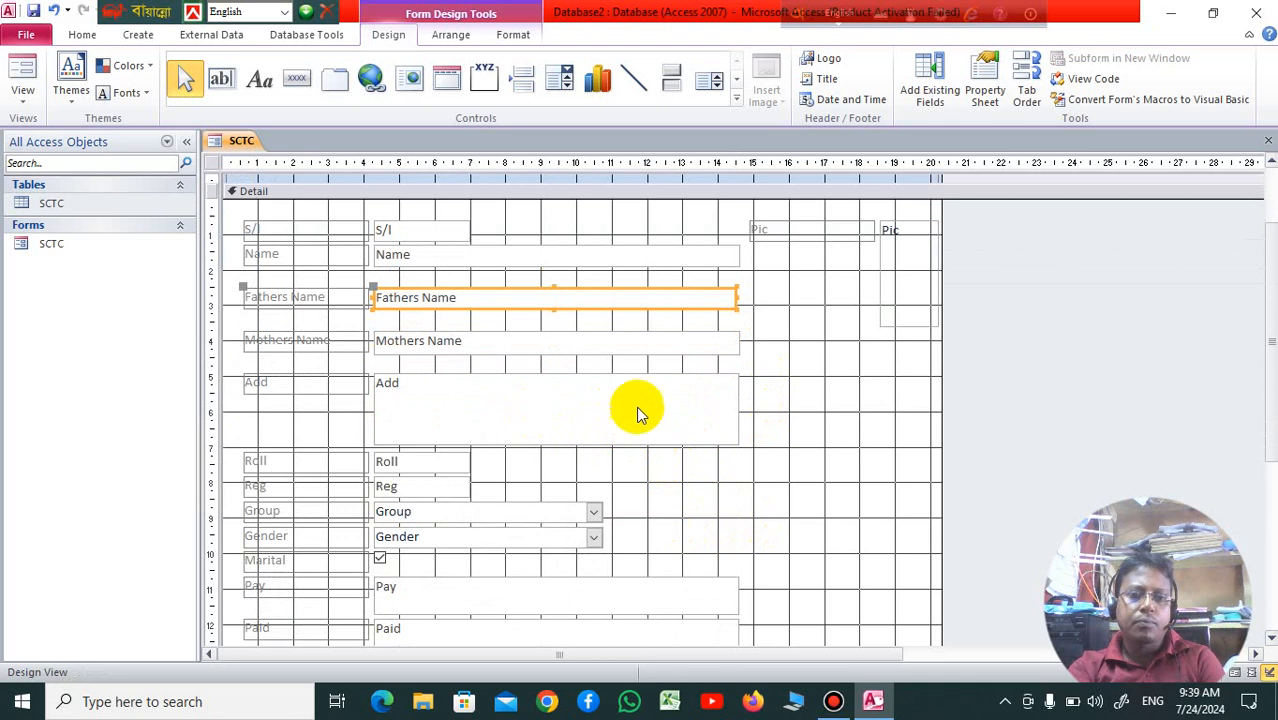
pyautogui.click(446, 463)
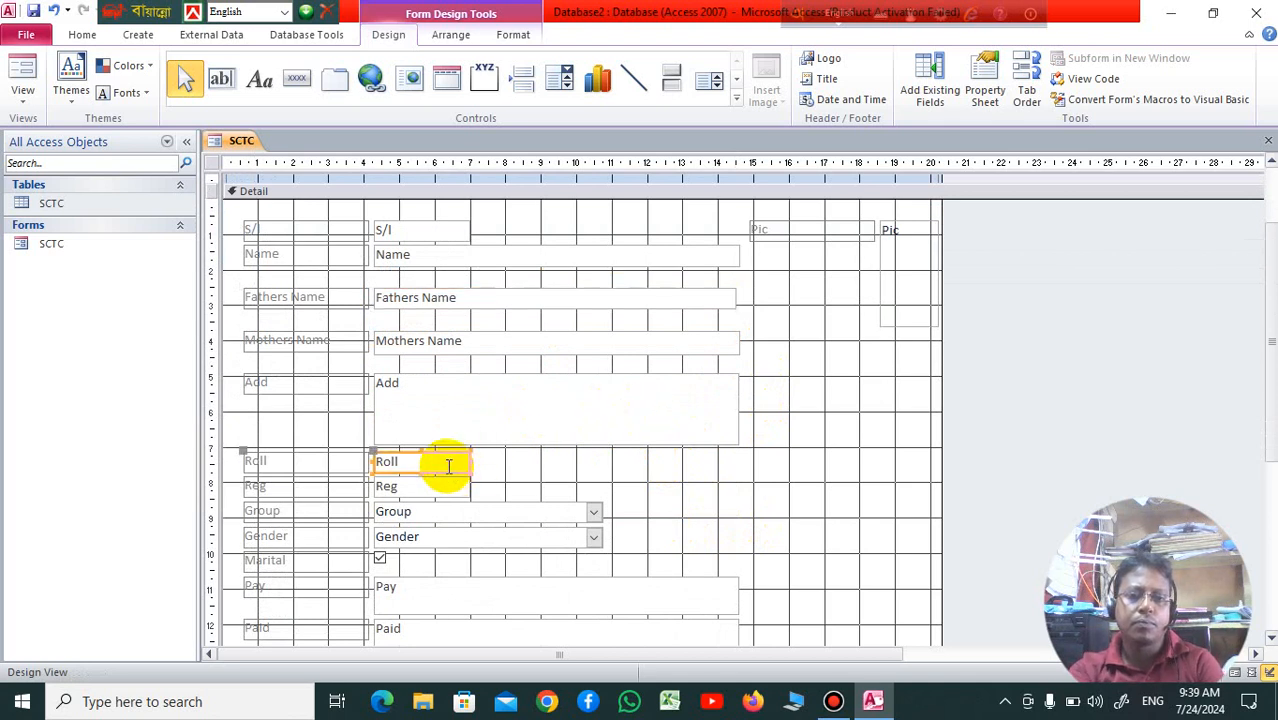
pyautogui.moveTo(469, 461); pyautogui.dragTo(740, 471)
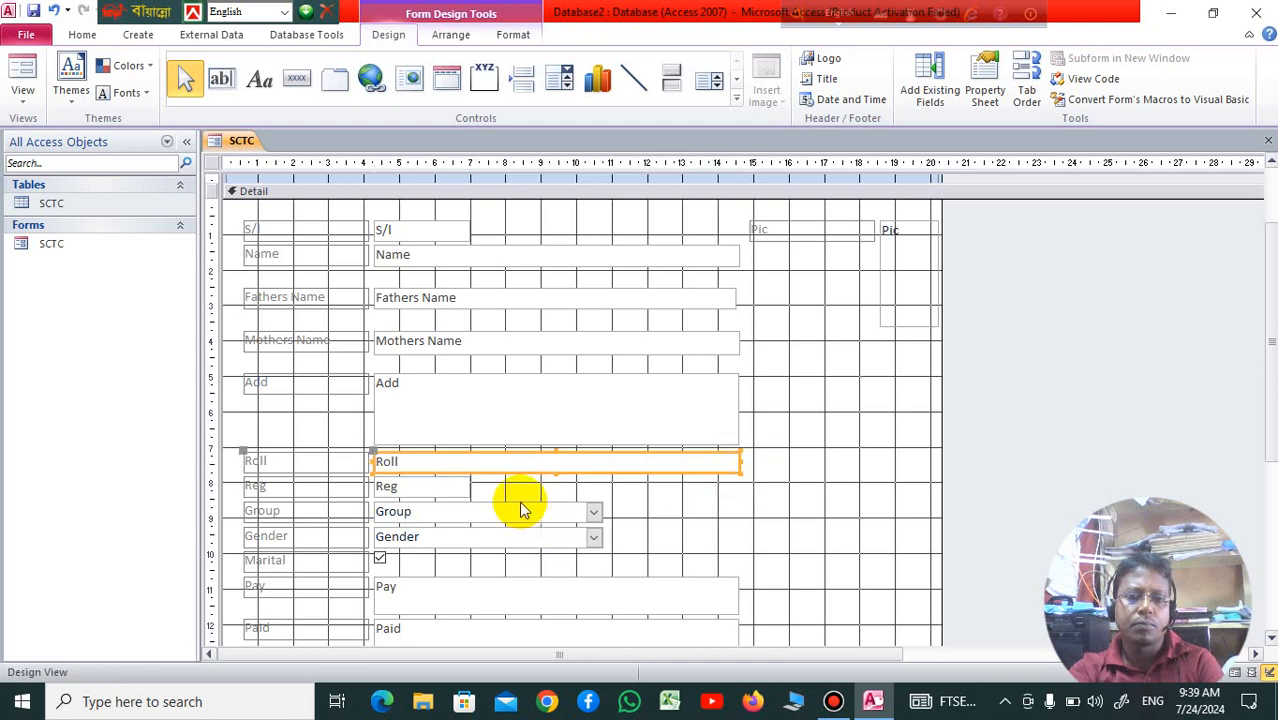
pyautogui.click(457, 491)
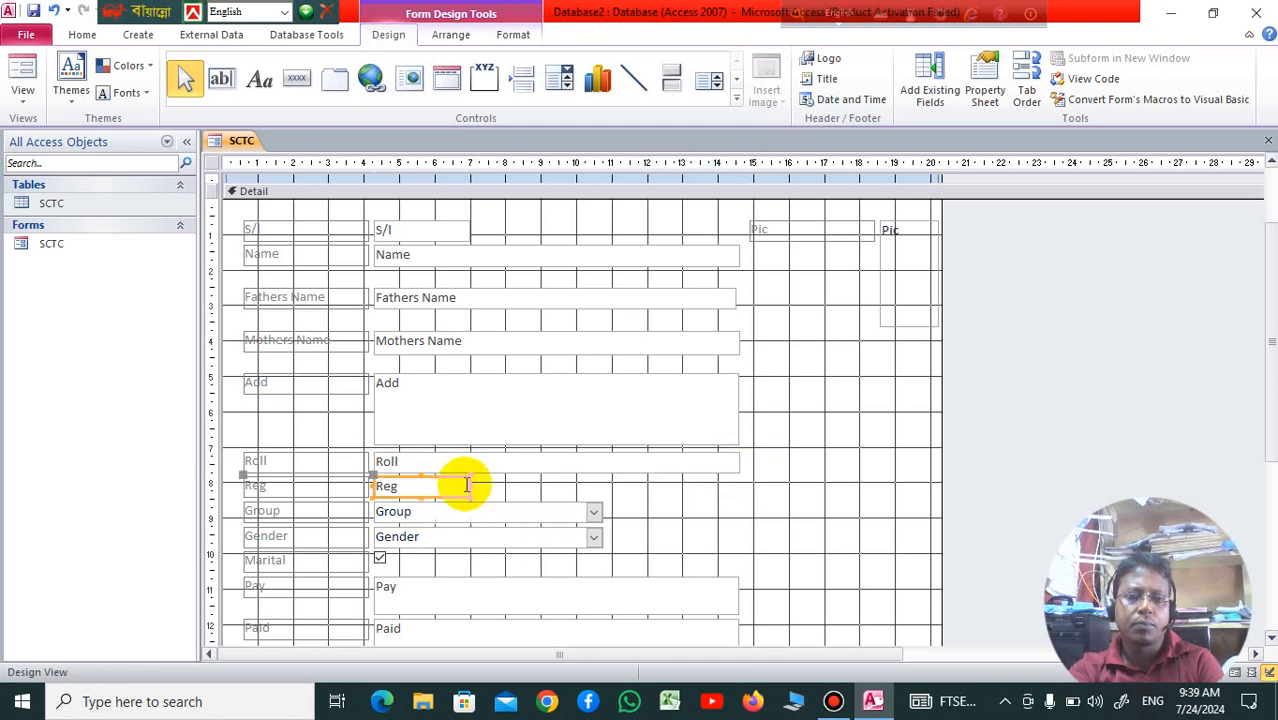
pyautogui.moveTo(471, 487); pyautogui.dragTo(736, 491)
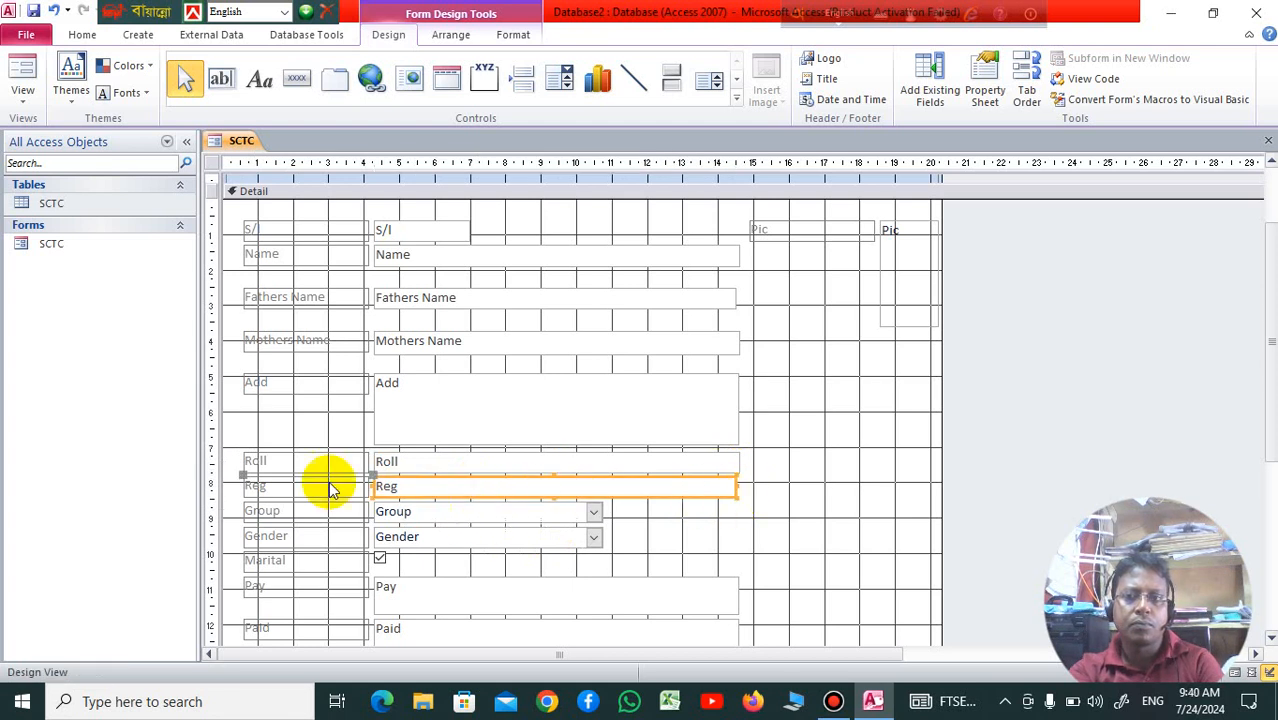
# Show the control properties and widen the Group and Gender combo boxes to about 10.2 cm, in line with the Reg text box.
pyautogui.click(987, 82)
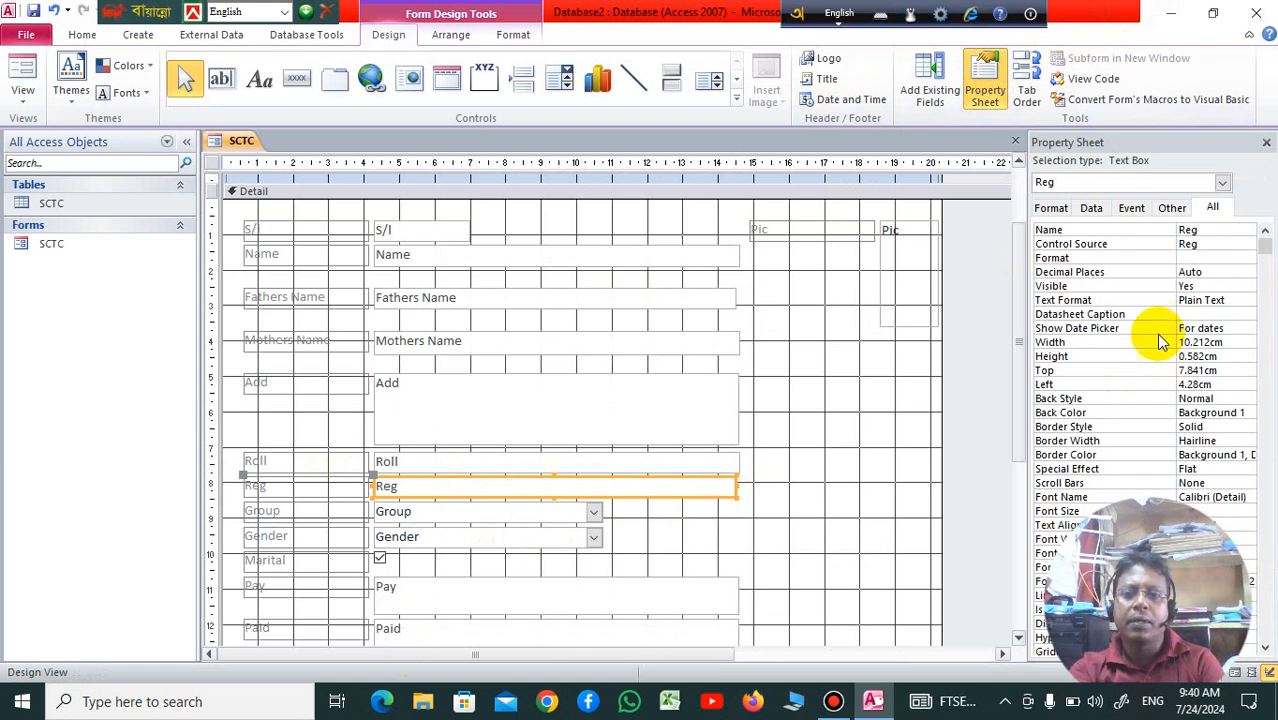
pyautogui.click(573, 510)
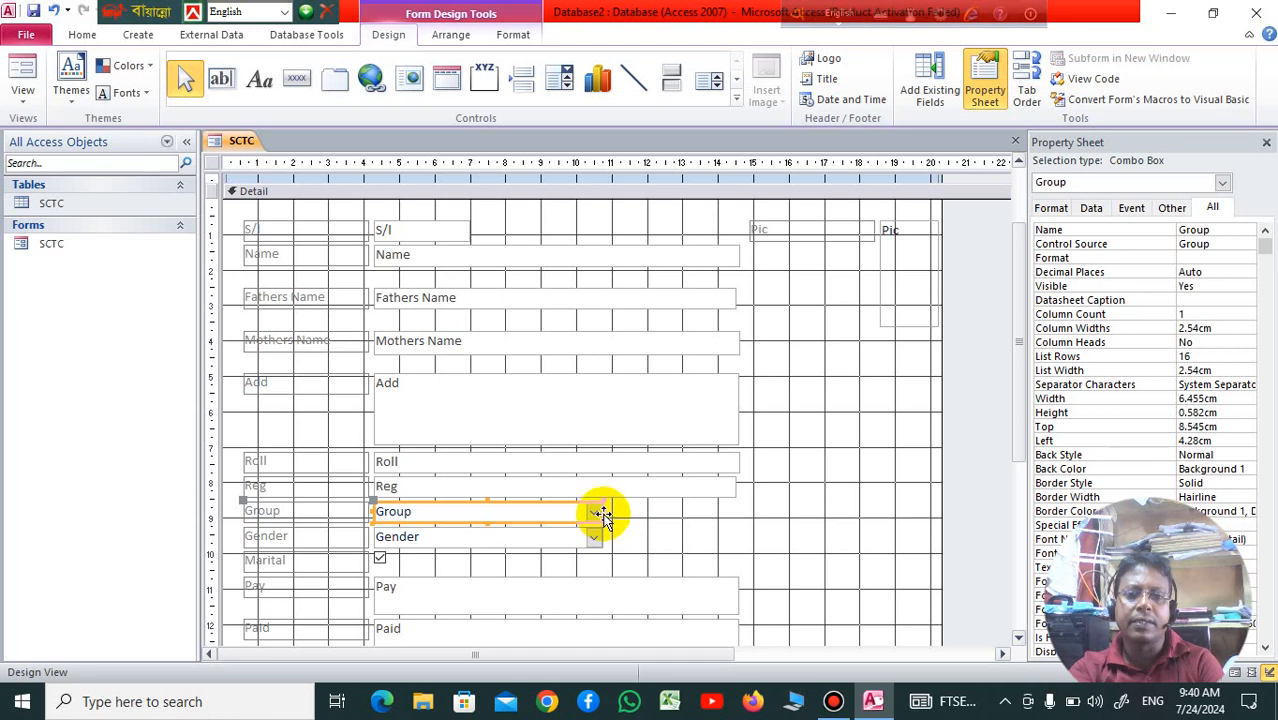
pyautogui.moveTo(603, 511); pyautogui.dragTo(740, 513)
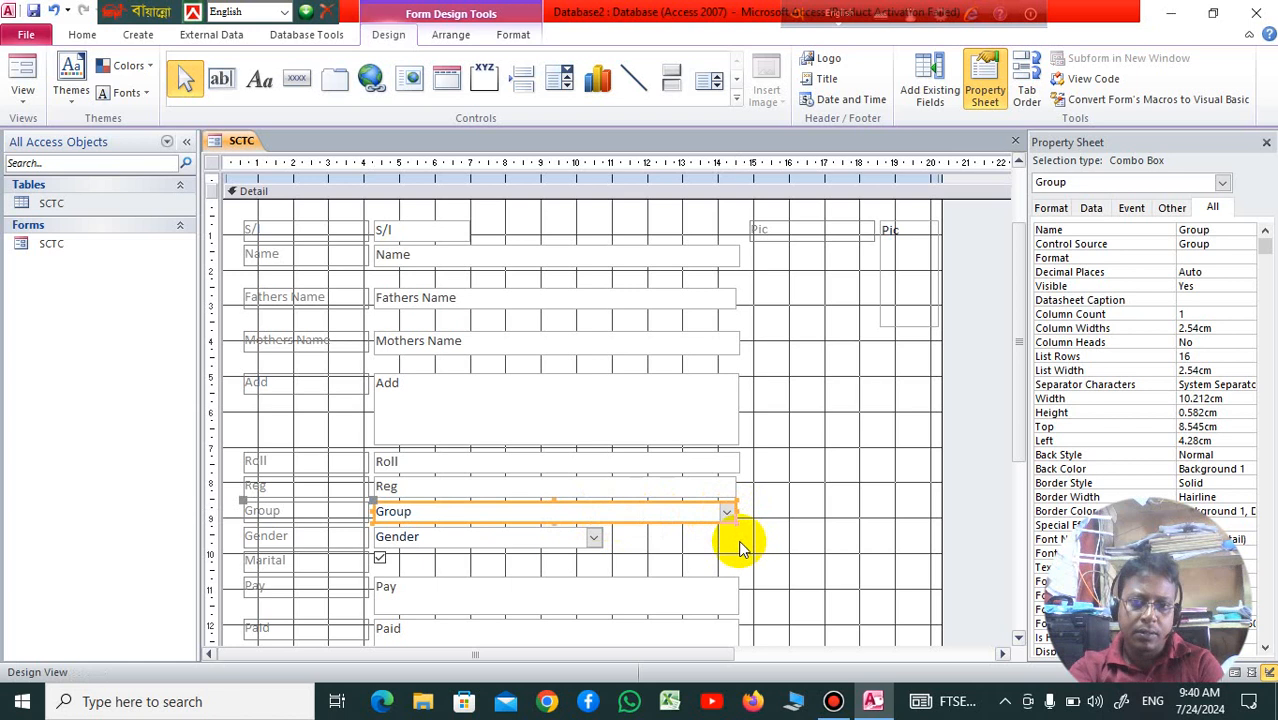
pyautogui.scroll(-2, 725, 491)
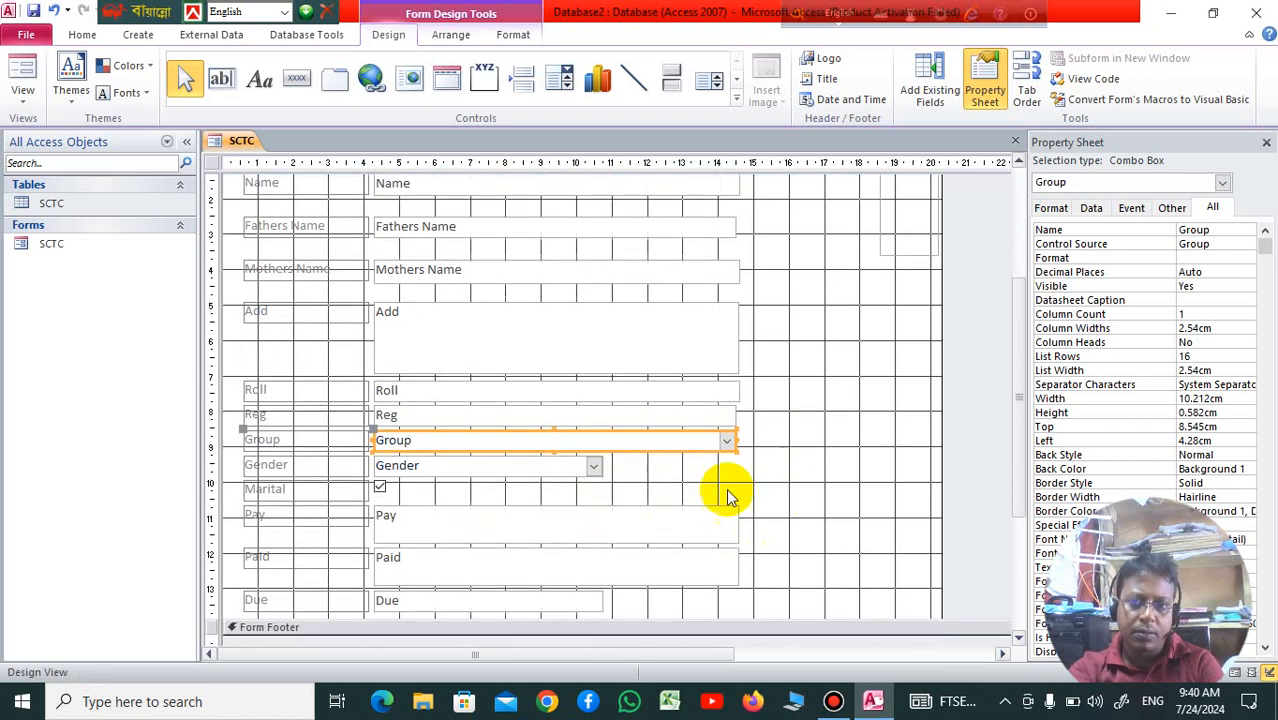
pyautogui.click(551, 470)
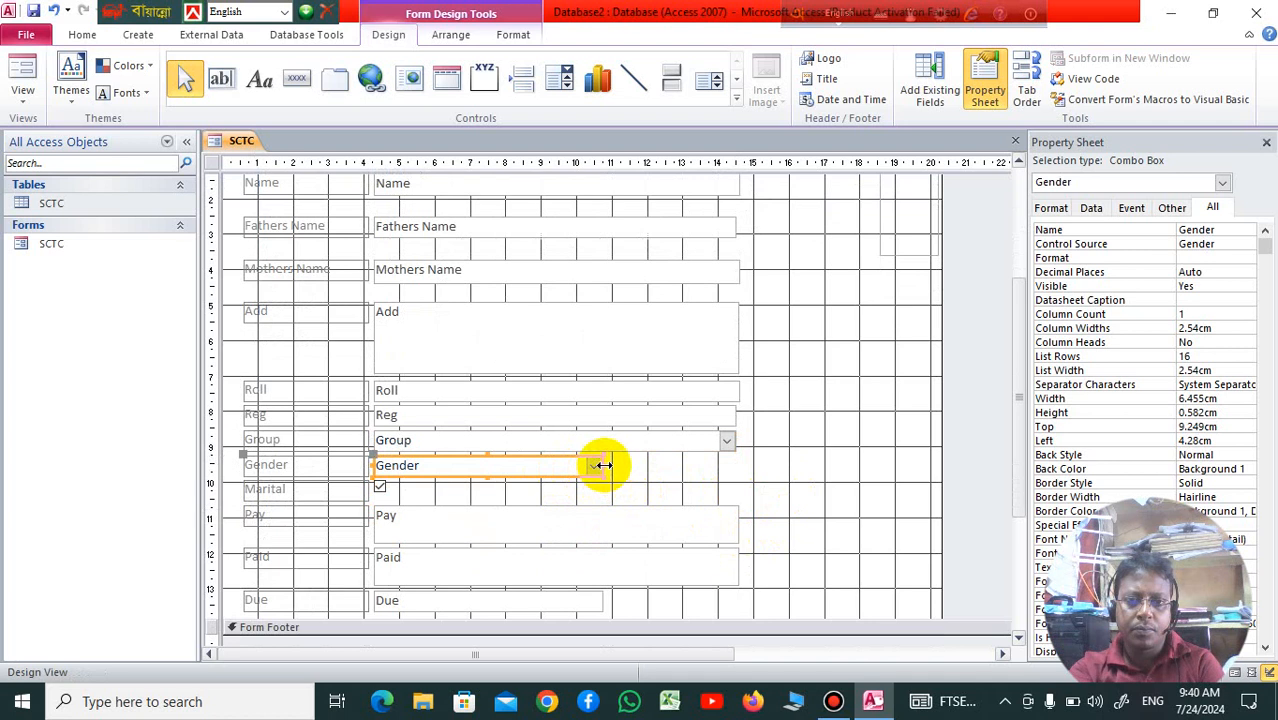
pyautogui.moveTo(603, 464); pyautogui.dragTo(738, 467)
# Shrink the Pay text box to about 10.2 cm wide and 0.74 cm high, and extend the Form Footer section to about 2 cm.
pyautogui.scroll(-2, 795, 479)
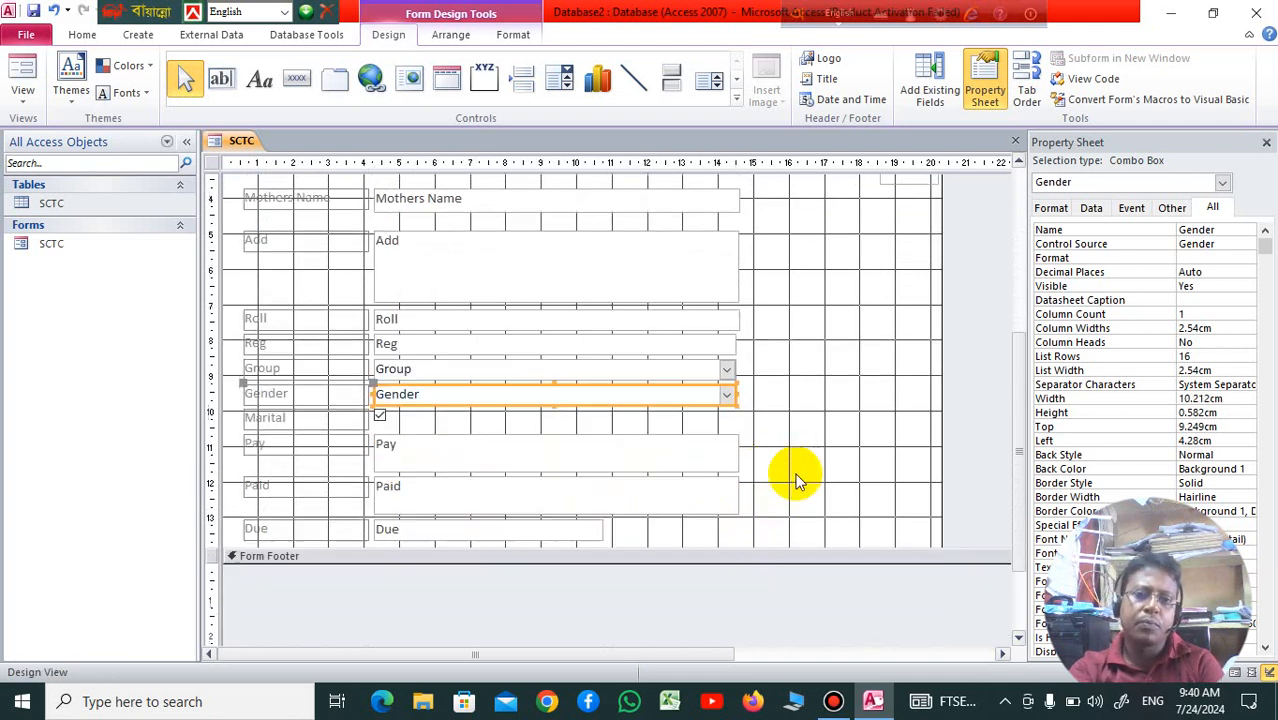
pyautogui.click(575, 462)
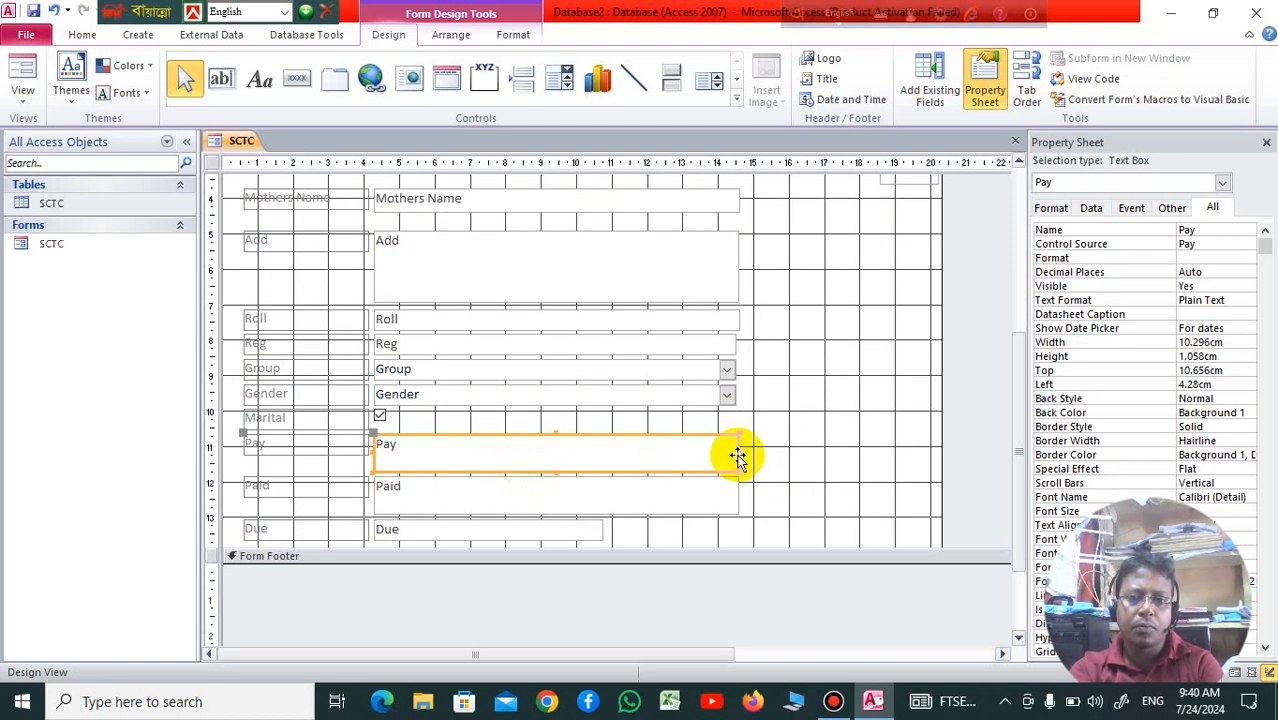
pyautogui.moveTo(740, 451); pyautogui.dragTo(740, 451)
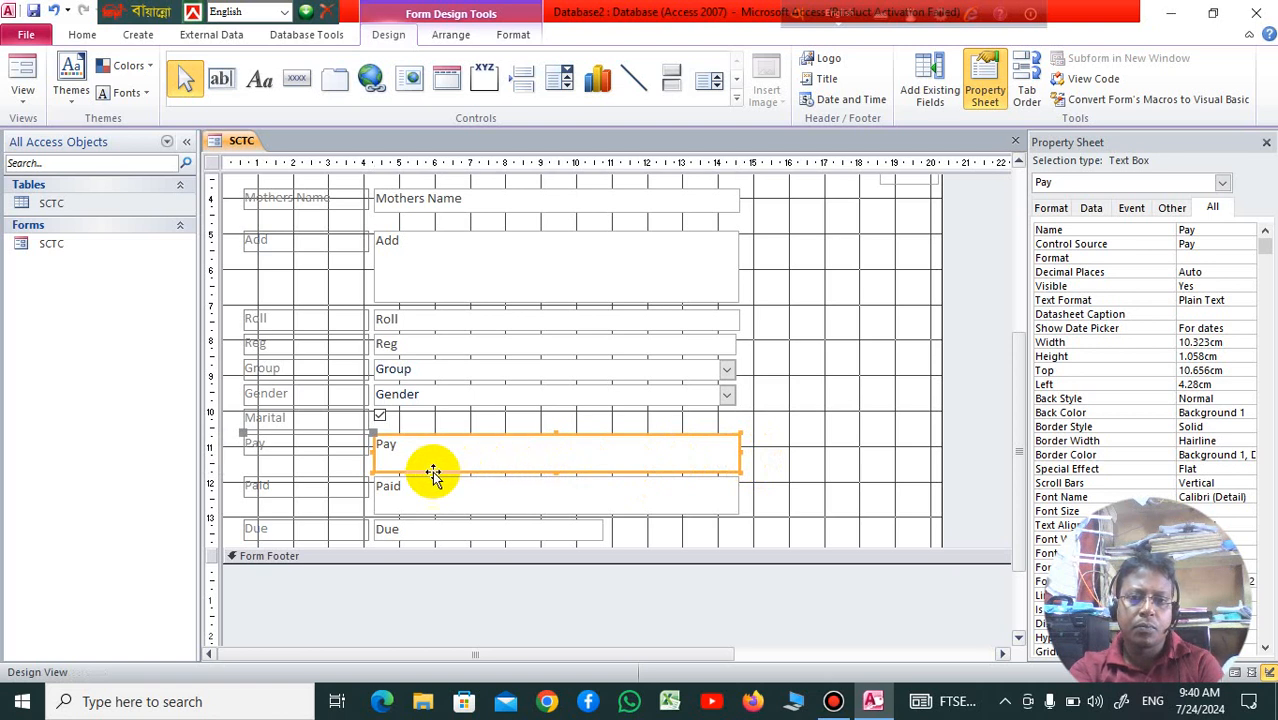
pyautogui.click(378, 465)
pyautogui.moveTo(378, 465); pyautogui.dragTo(382, 454)
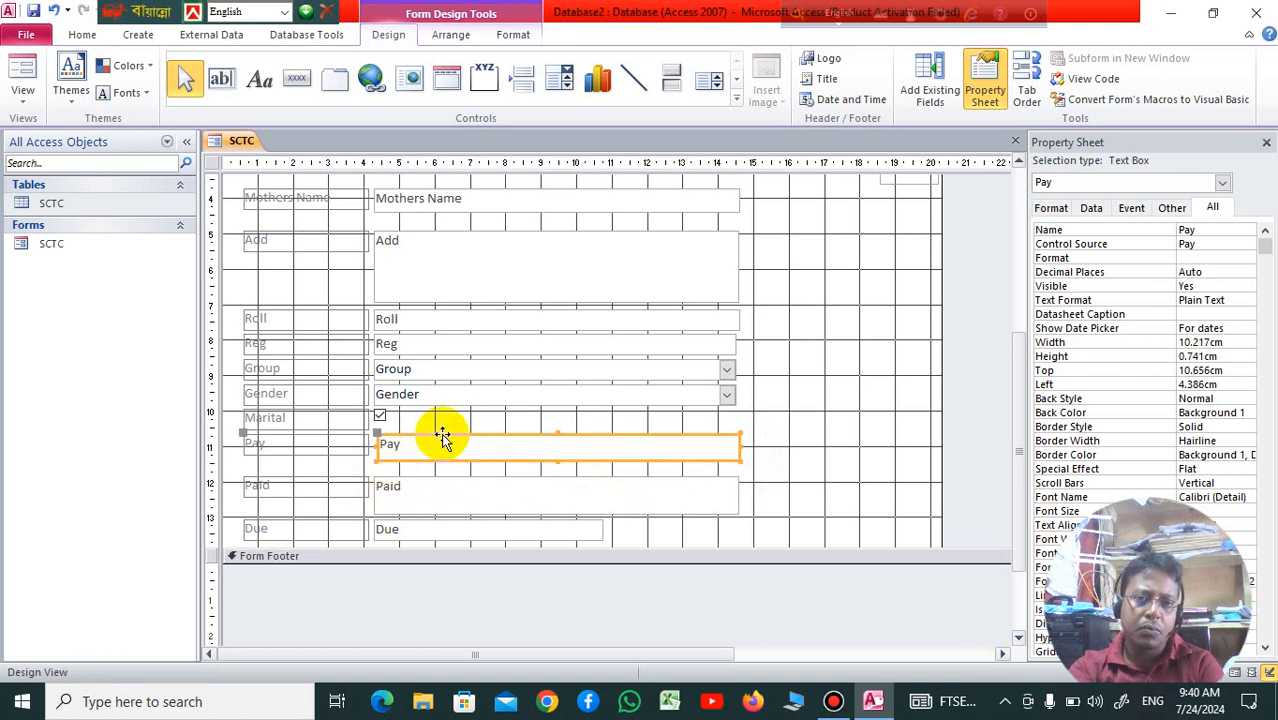
pyautogui.scroll(-1, 436, 428)
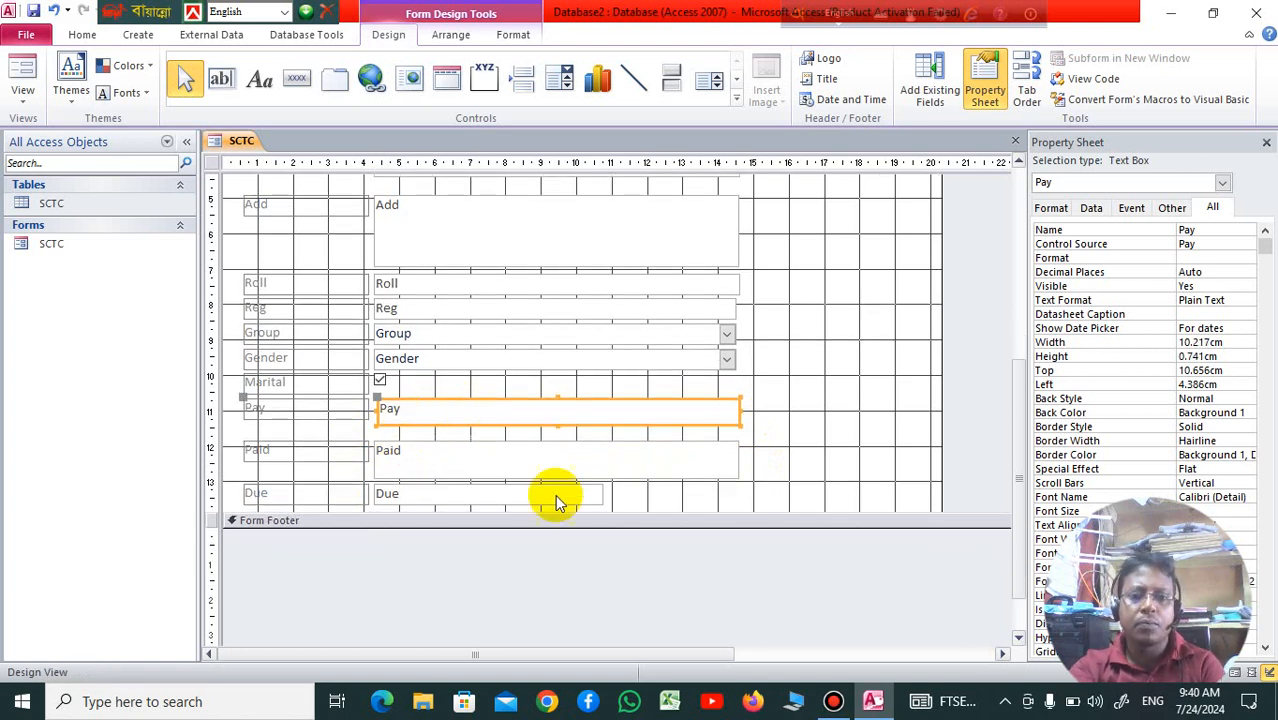
pyautogui.moveTo(614, 529); pyautogui.dragTo(614, 598)
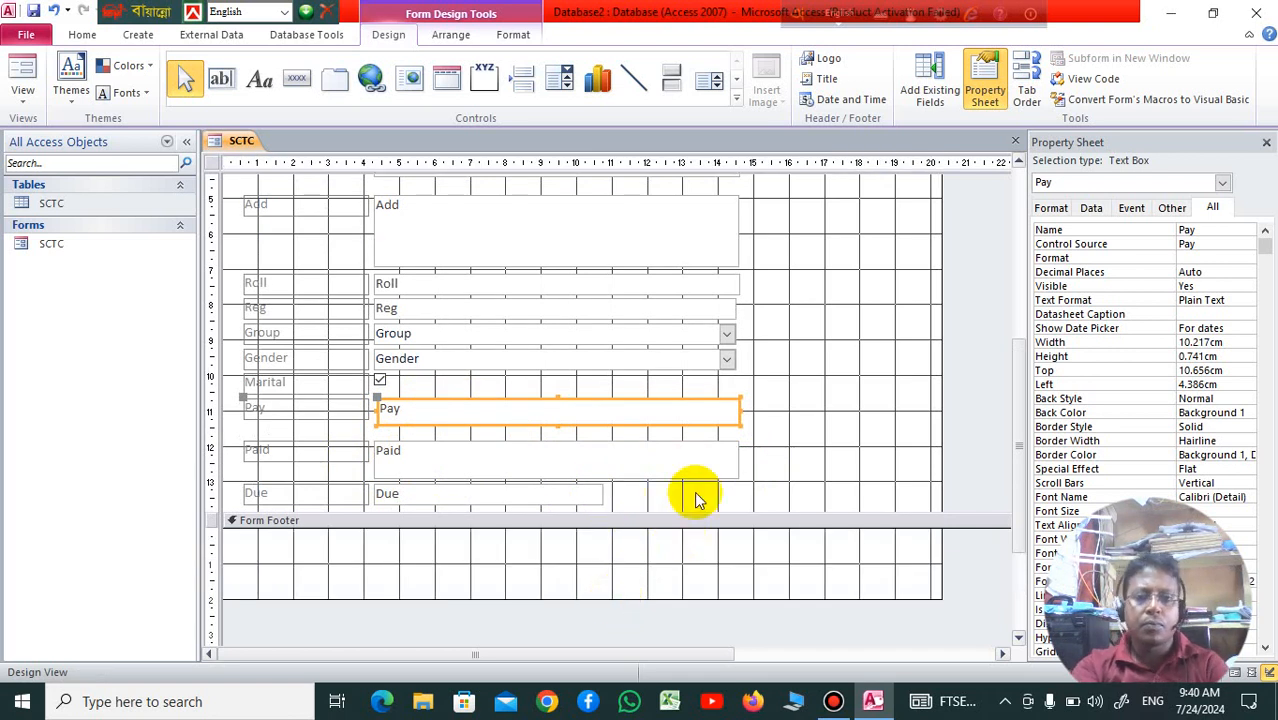
# Move the Pic attachment control with its label about 2 cm to the left, to a Left position of about 16.5 cm.
pyautogui.scroll(5, 694, 491)
pyautogui.scroll(1, 694, 491)
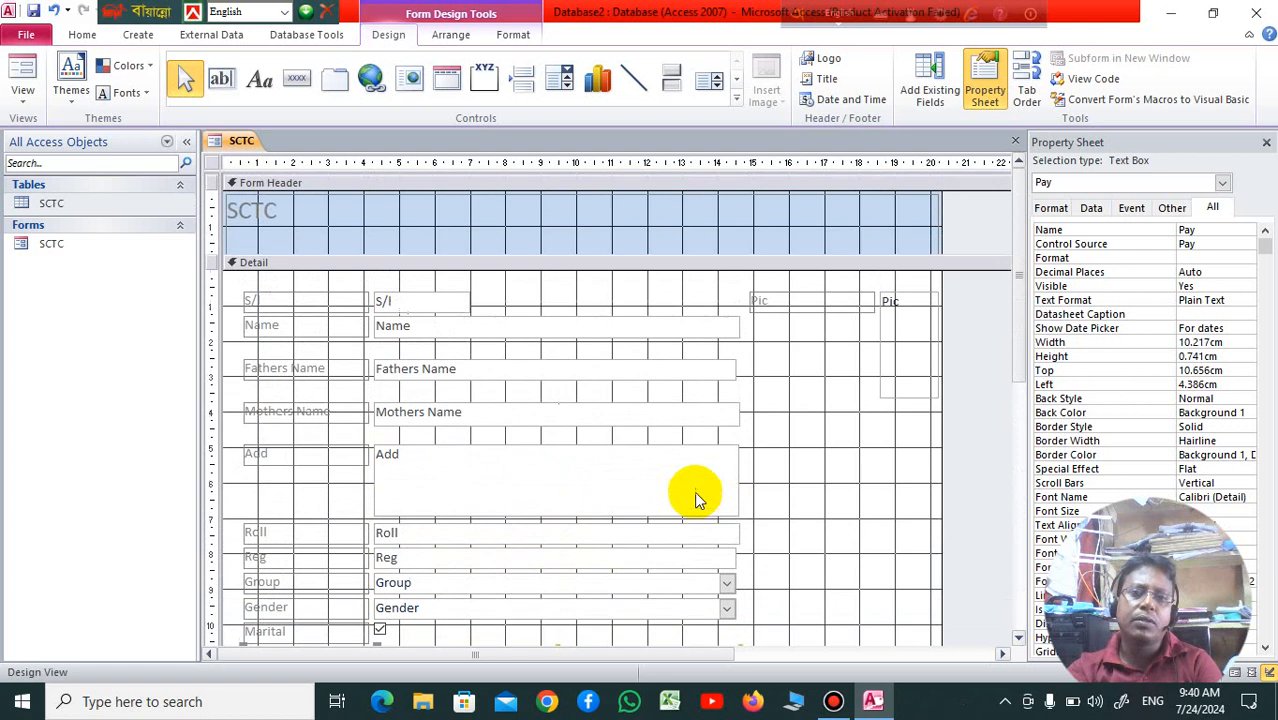
pyautogui.click(908, 338)
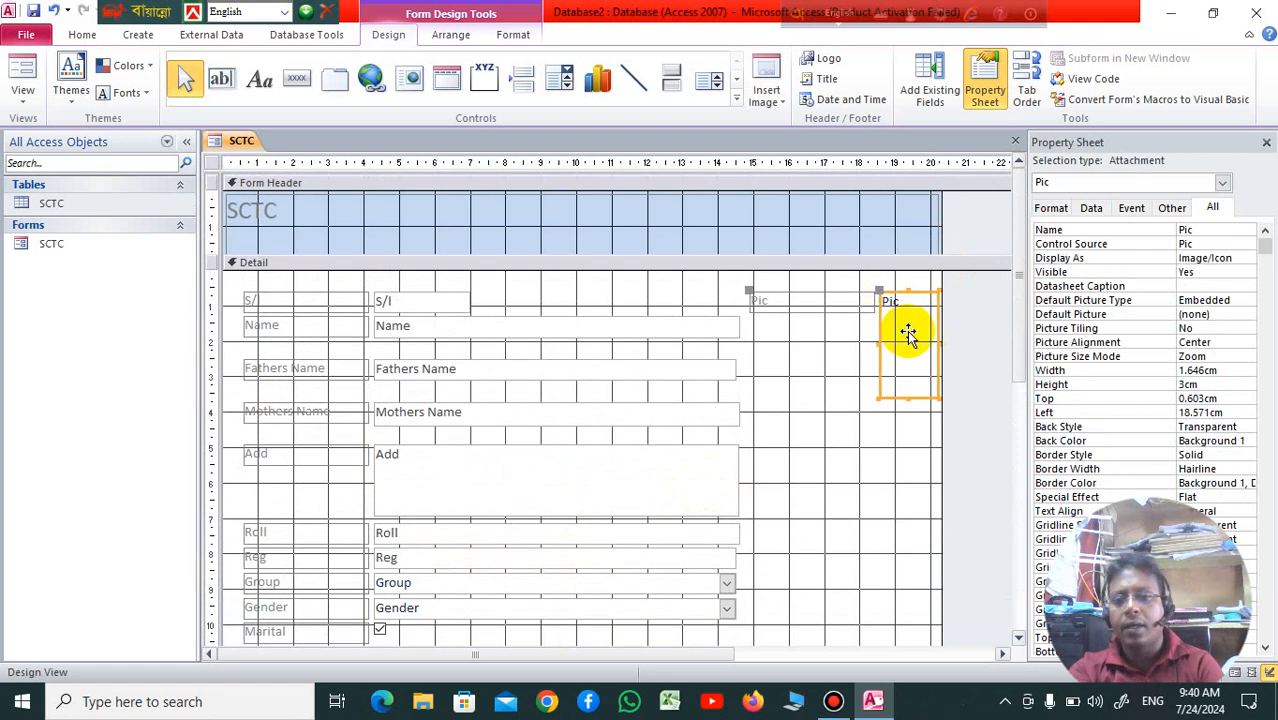
pyautogui.moveTo(899, 326); pyautogui.dragTo(813, 330)
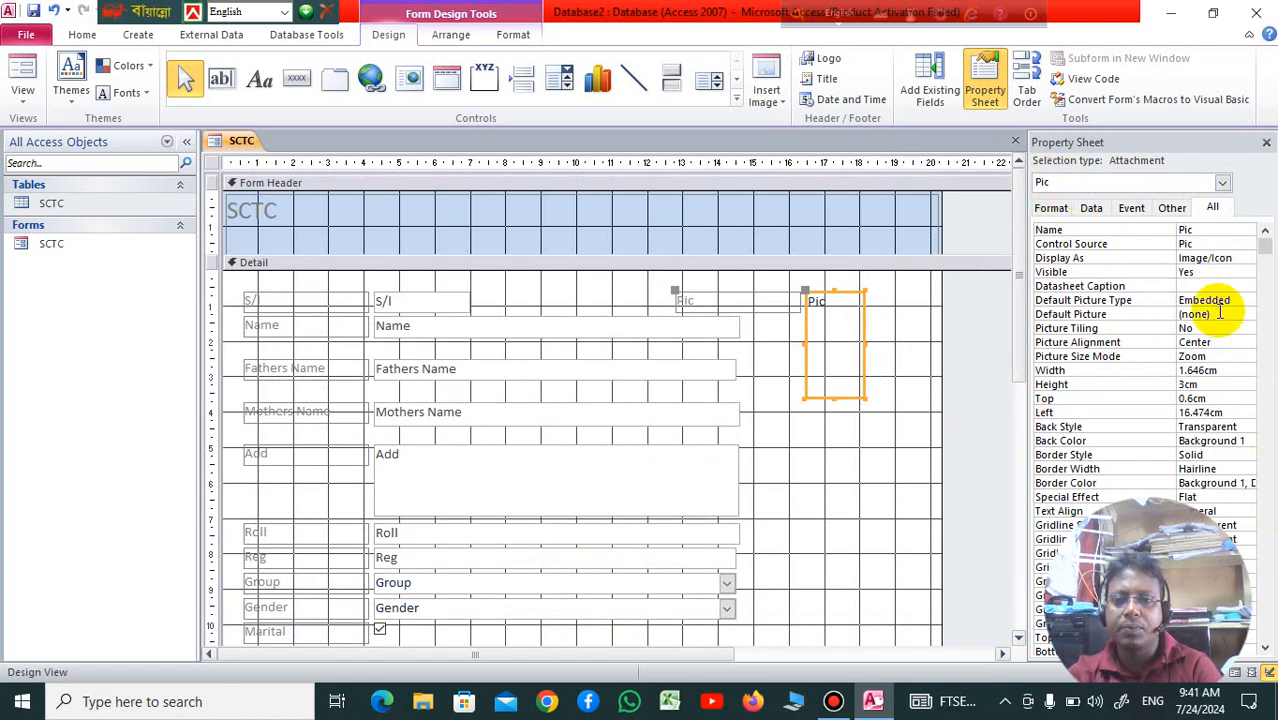
# Set the border style of the Pic attachment control to Dashes.
pyautogui.click(1094, 398)
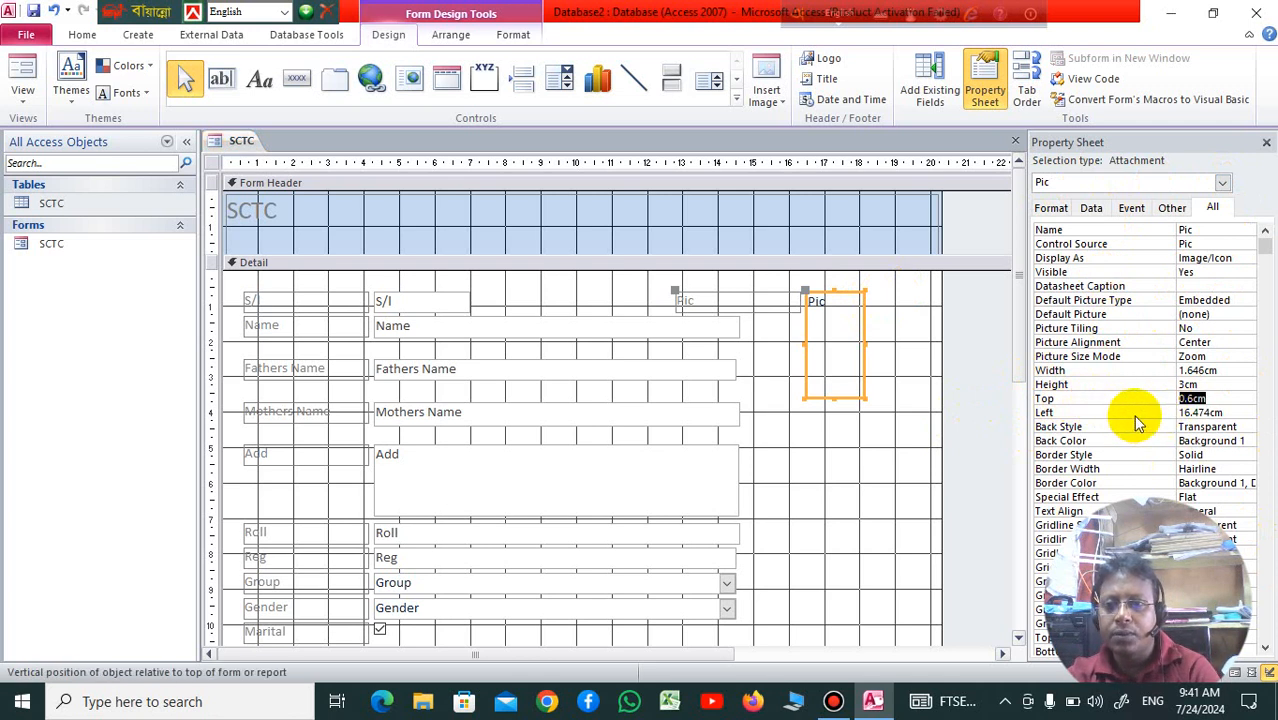
pyautogui.click(1138, 414)
pyautogui.click(1133, 452)
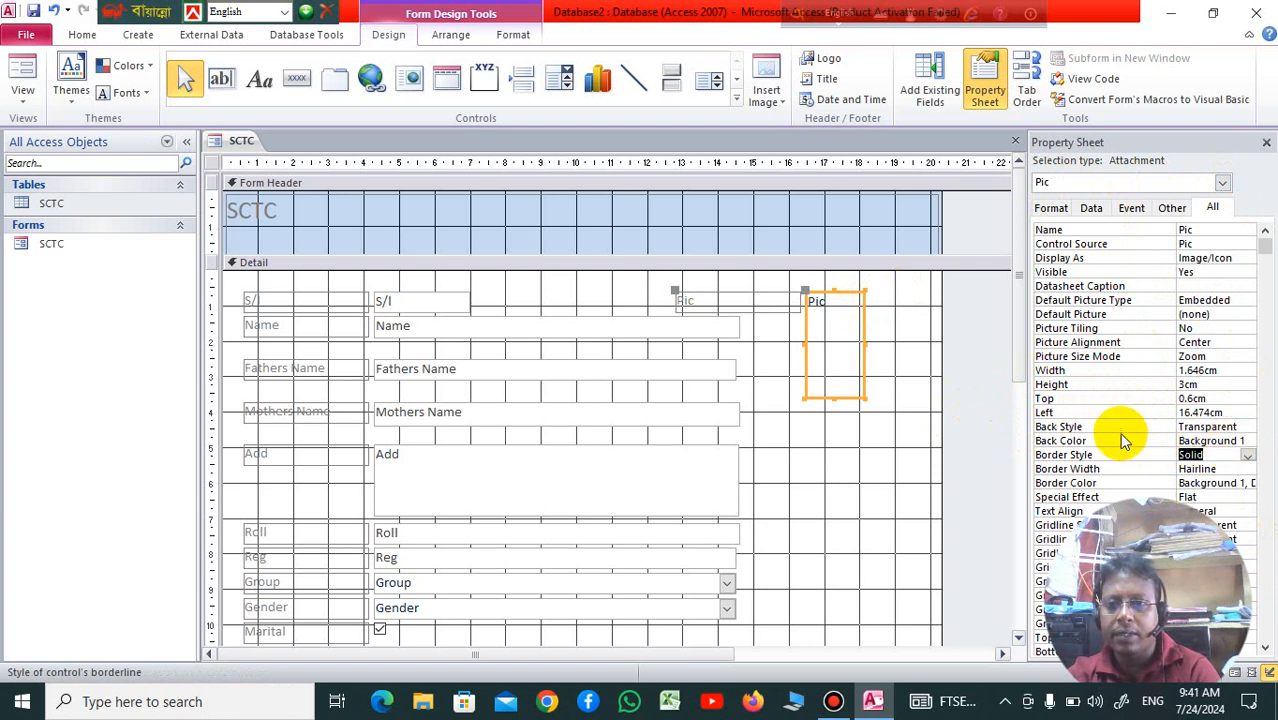
pyautogui.click(1247, 456)
pyautogui.click(1198, 494)
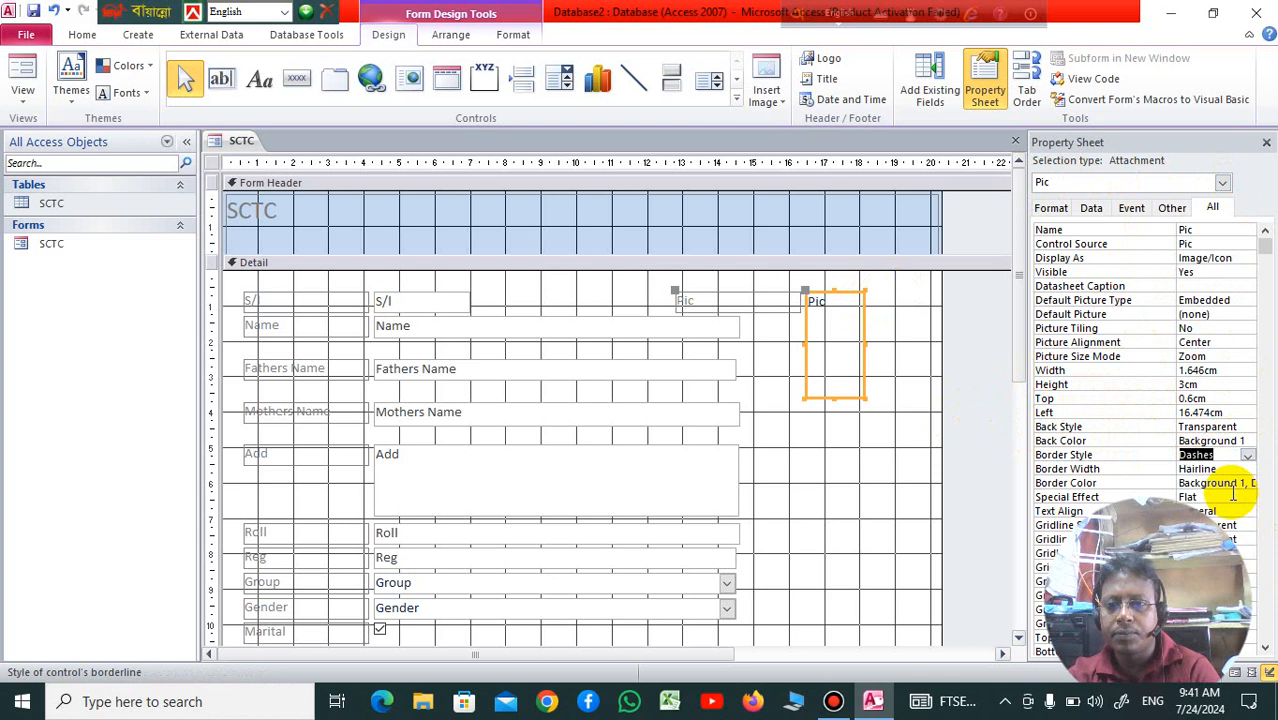
# Give the Pic attachment control the light green standard back color #A7DA4E.
pyautogui.click(1148, 426)
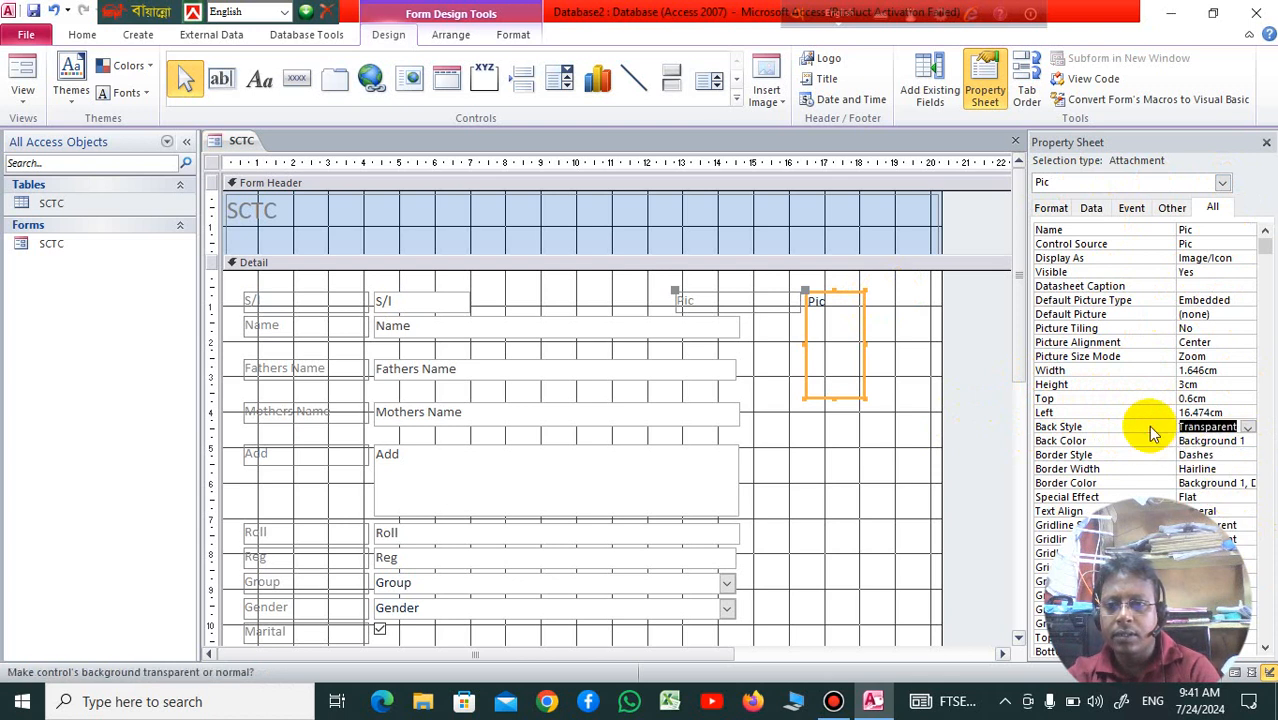
pyautogui.click(1148, 440)
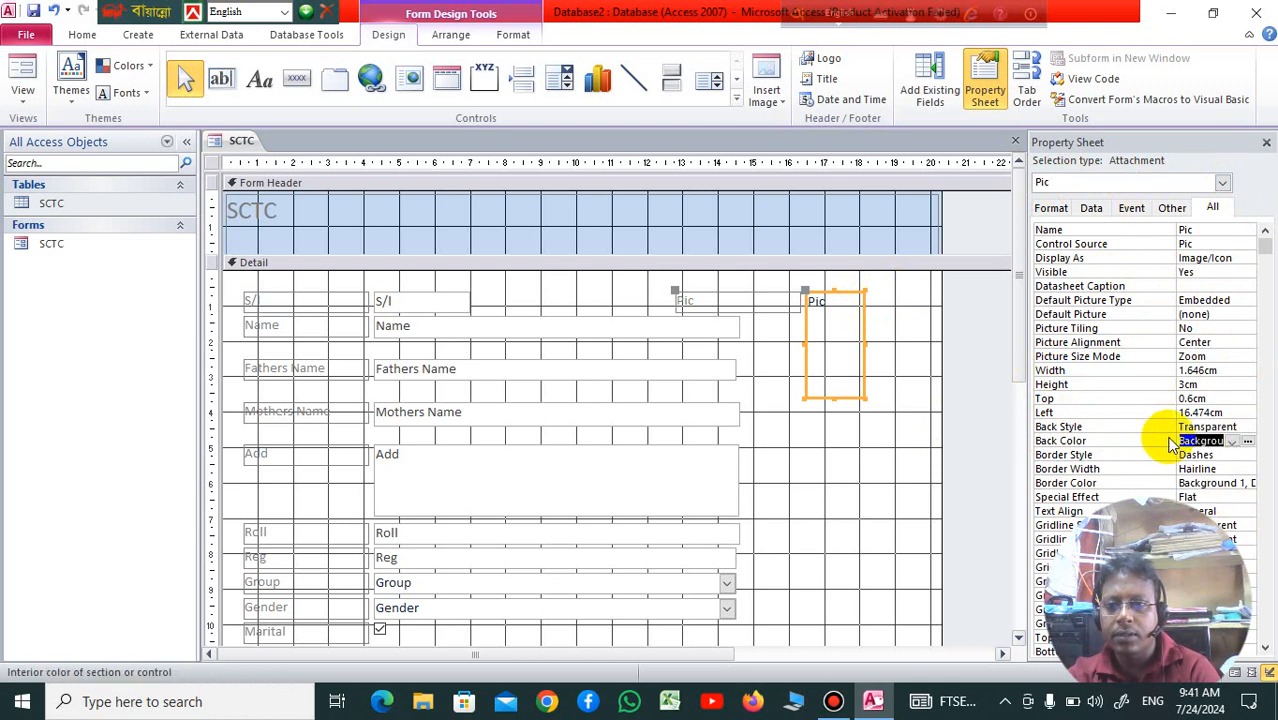
pyautogui.click(1246, 444)
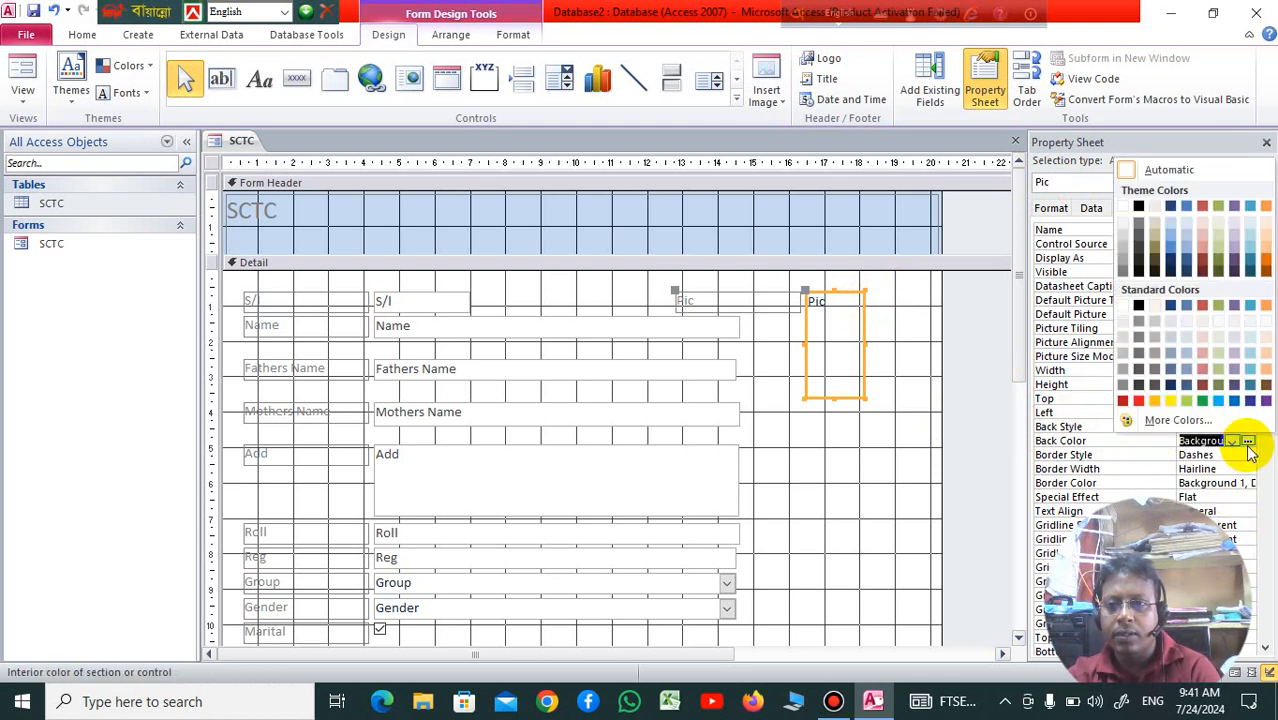
pyautogui.click(1186, 401)
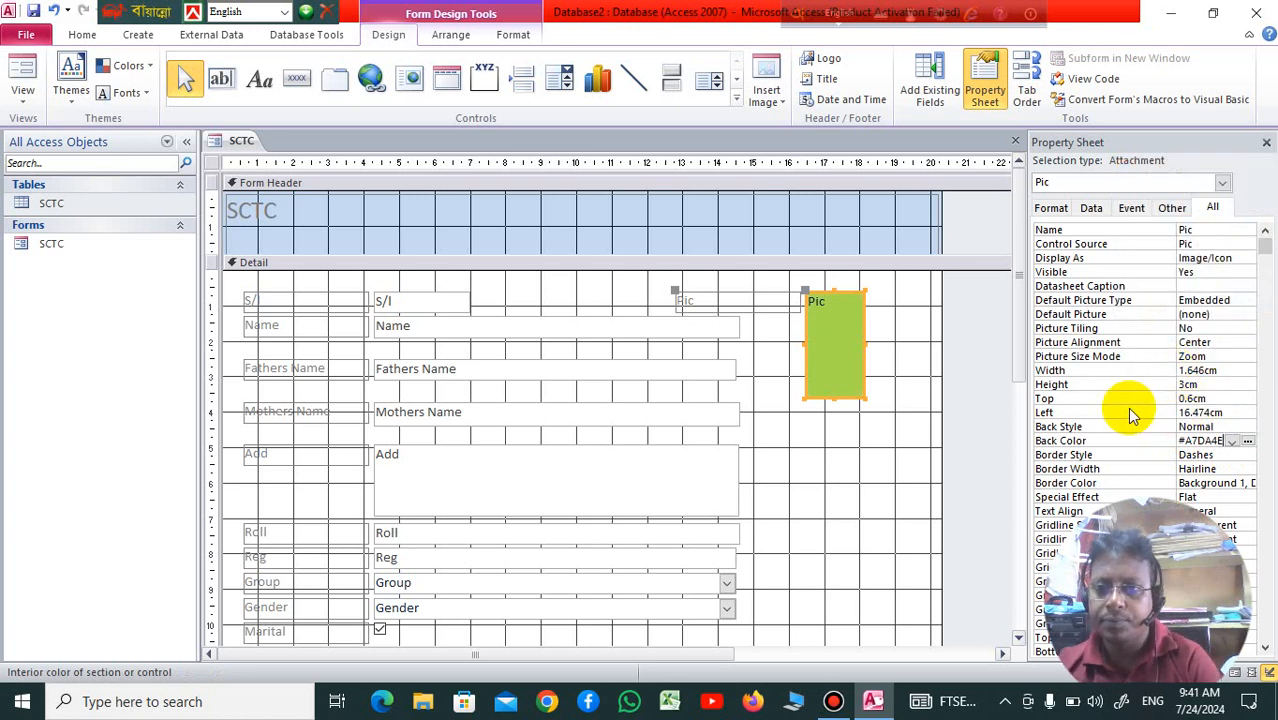
# Set the Pic control's width to 3.937 cm and height to 5.055 cm, and widen the form to about 21.7 cm.
pyautogui.click(1200, 371)
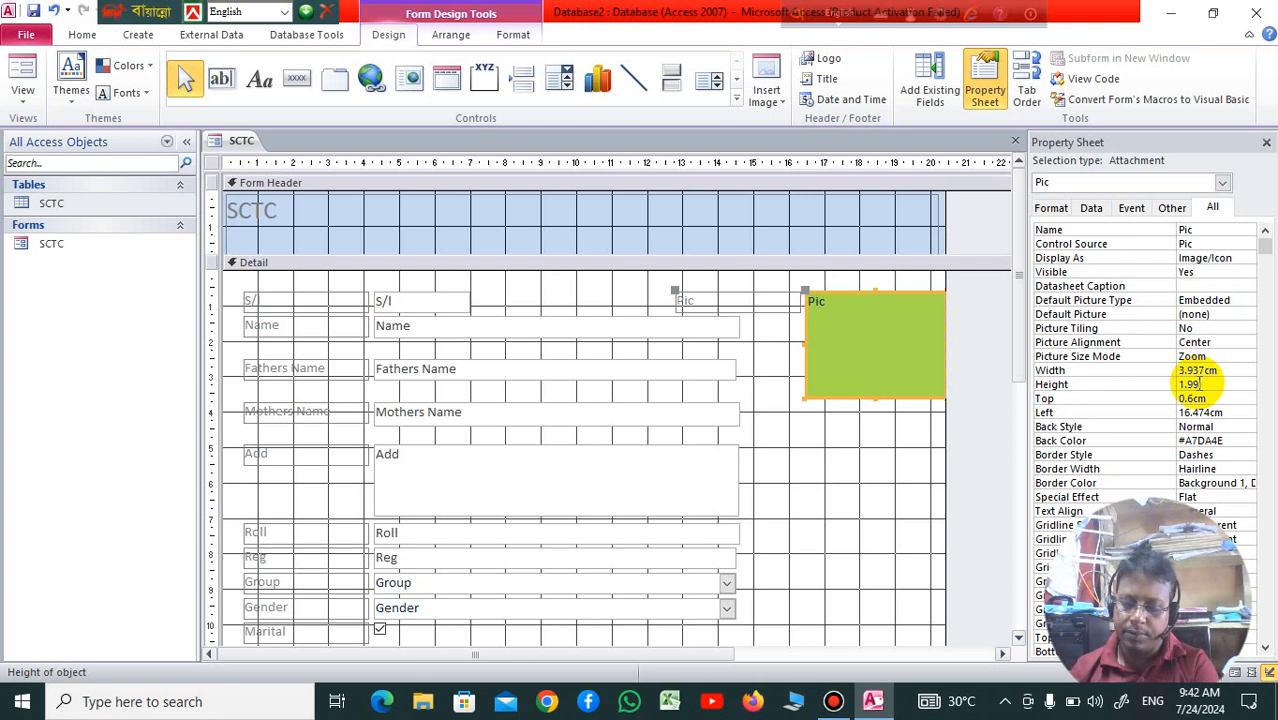
pyautogui.press('Return')
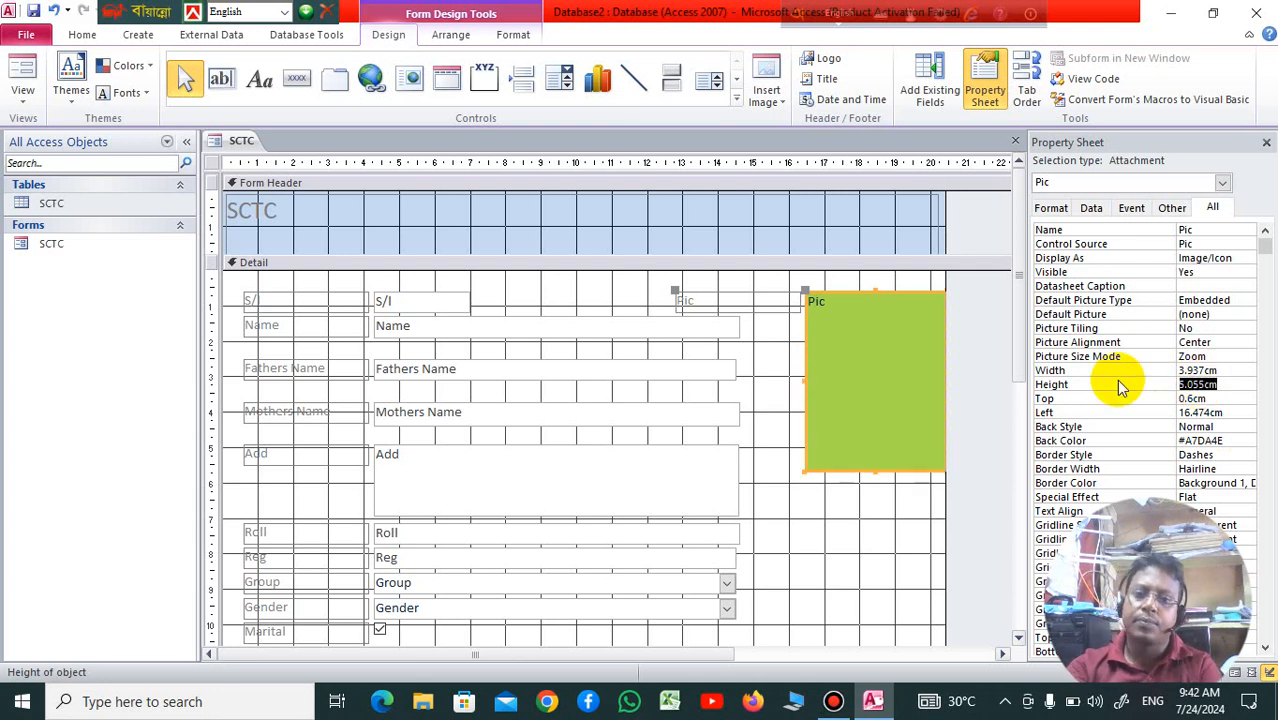
pyautogui.click(1160, 456)
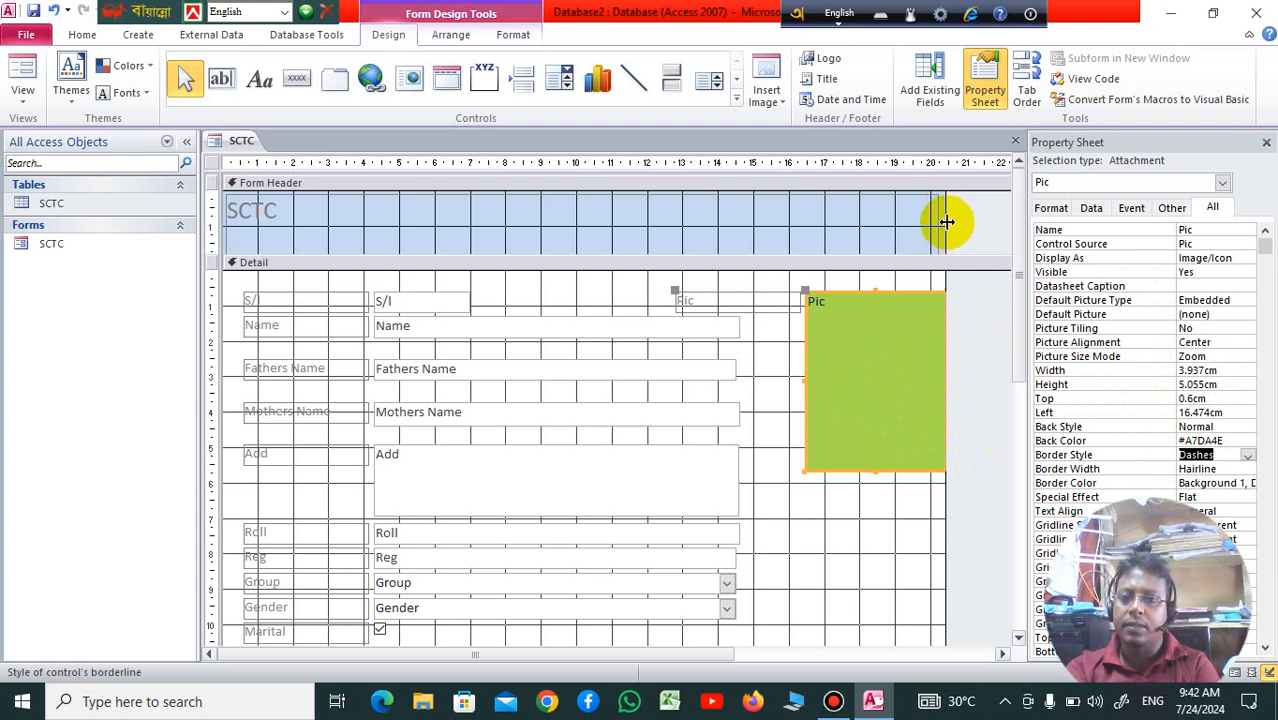
pyautogui.moveTo(945, 224); pyautogui.dragTo(979, 228)
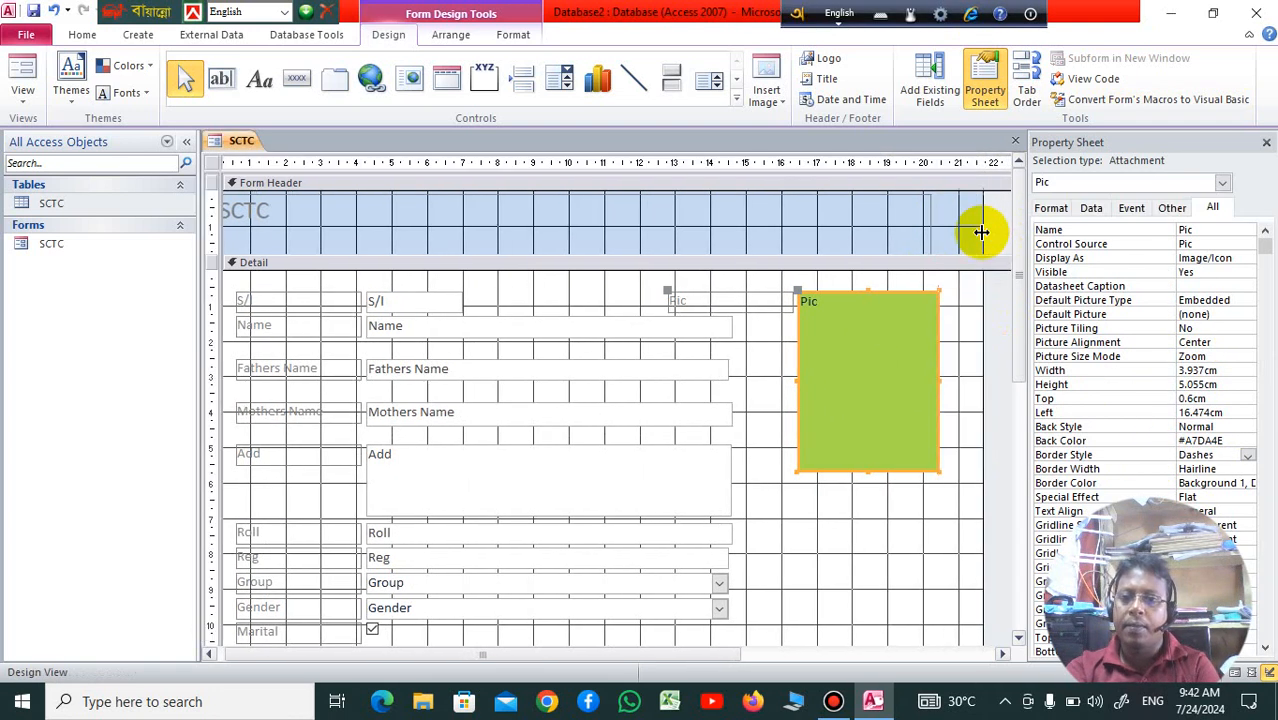
# Replace the form header's title text with "Student Computer".
pyautogui.click(819, 214)
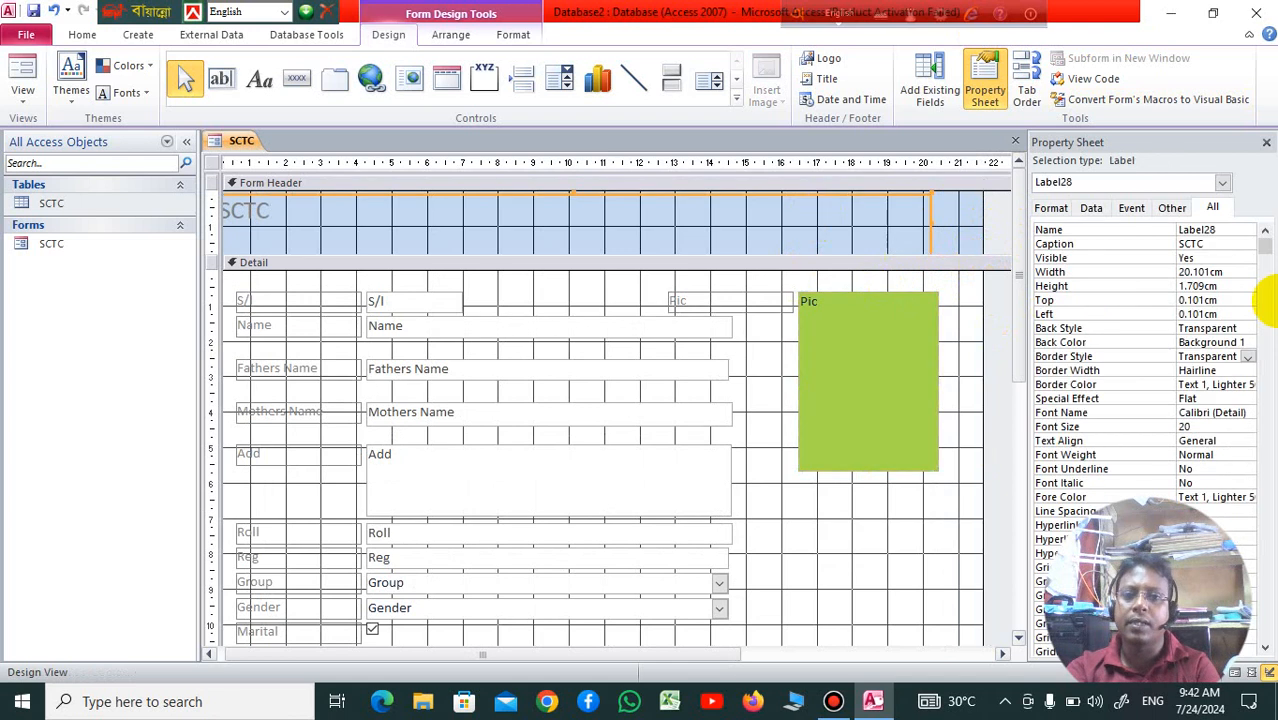
pyautogui.click(301, 208)
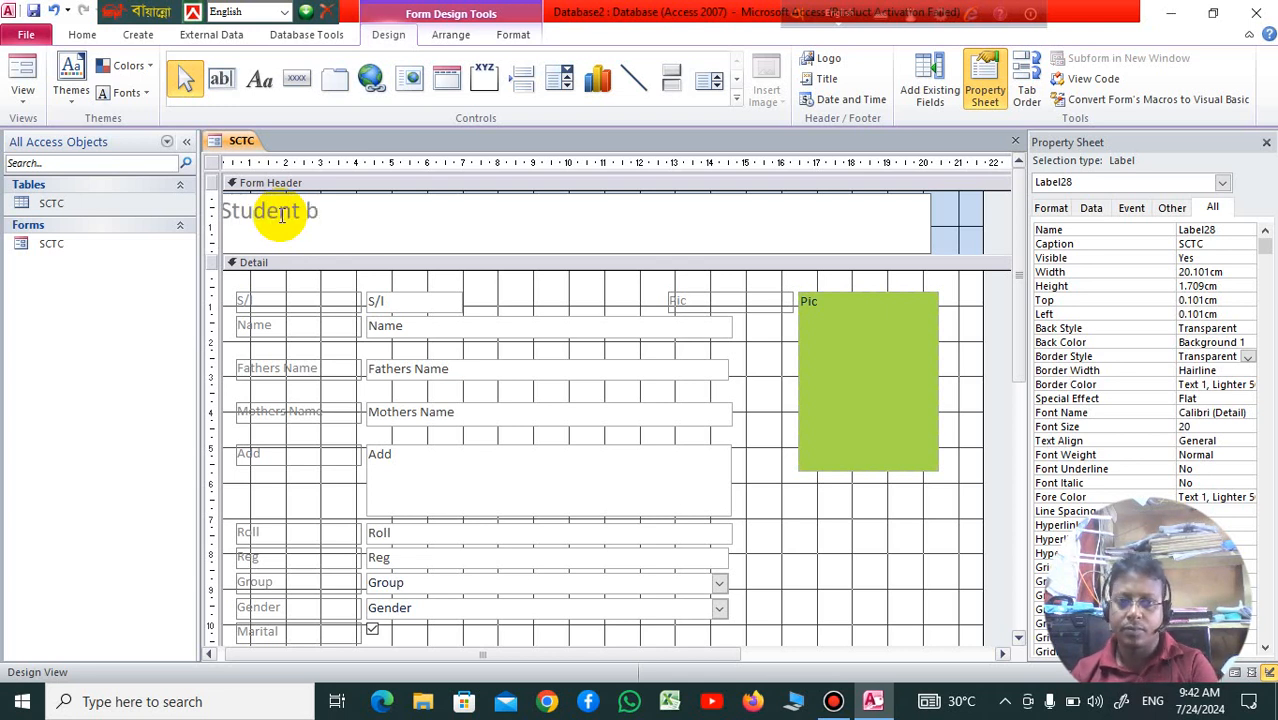
pyautogui.press('BackSpace')
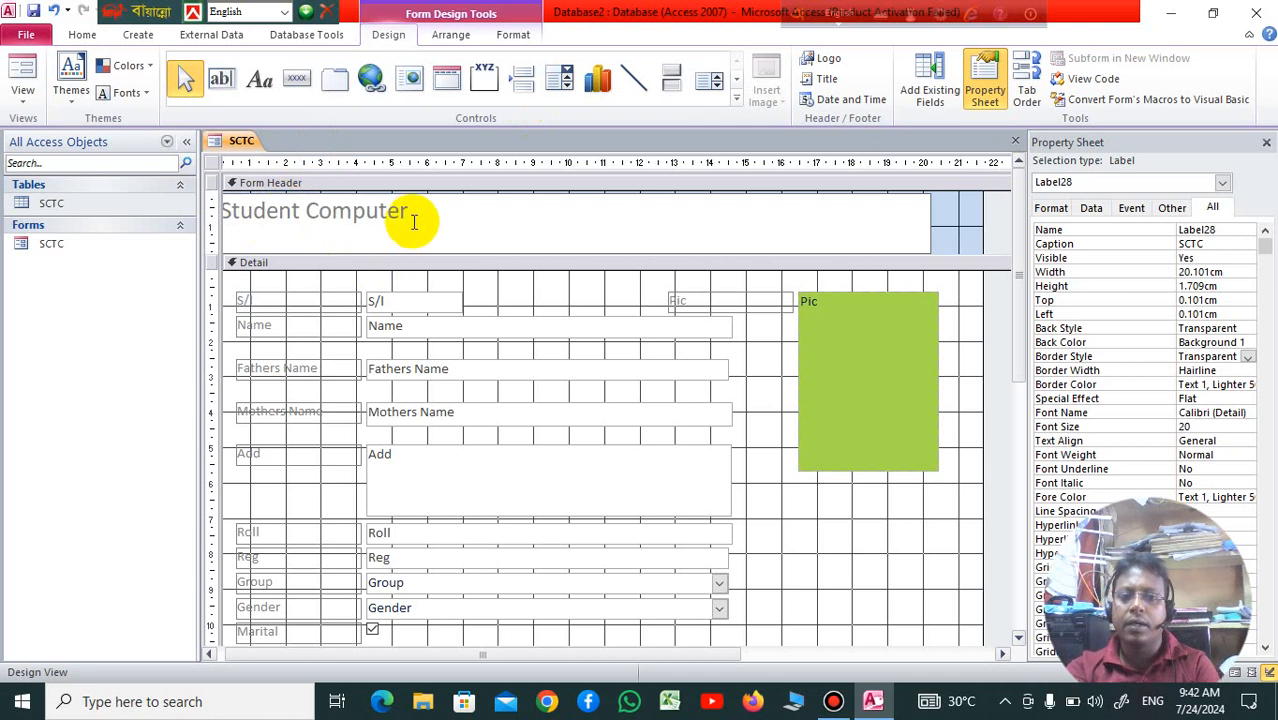
pyautogui.moveTo(414, 220); pyautogui.dragTo(205, 210)
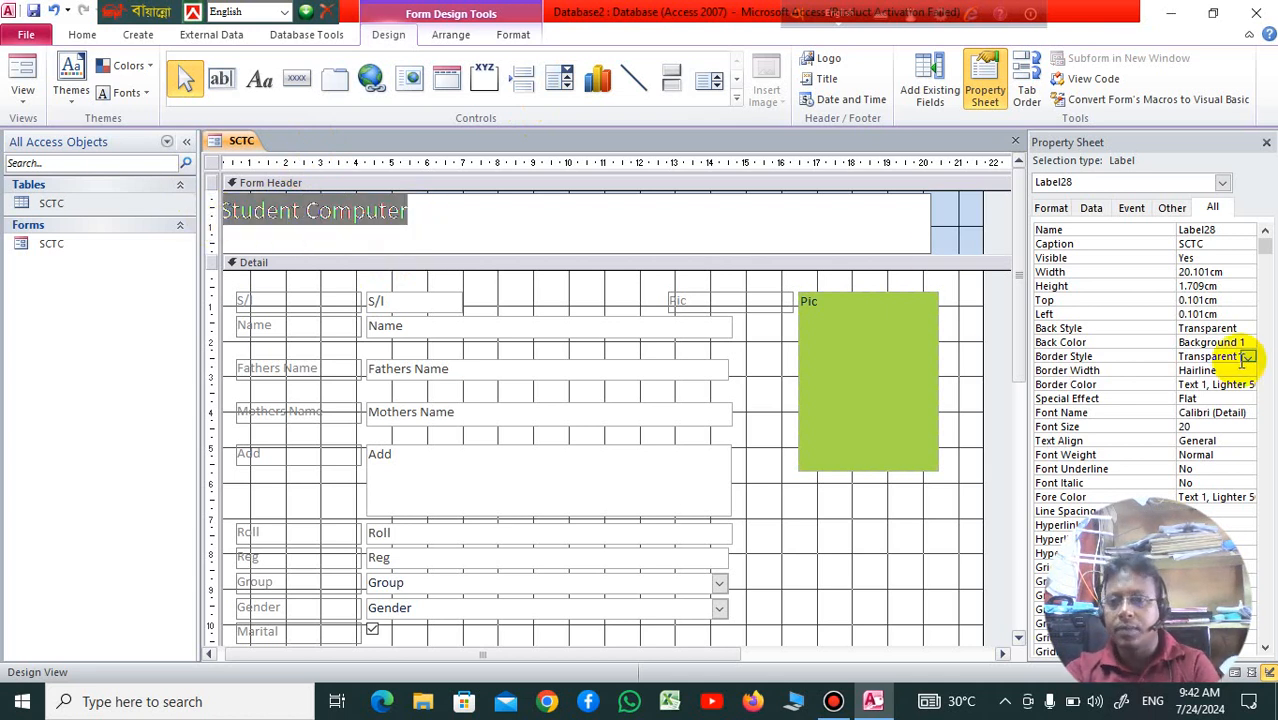
pyautogui.click(1086, 289)
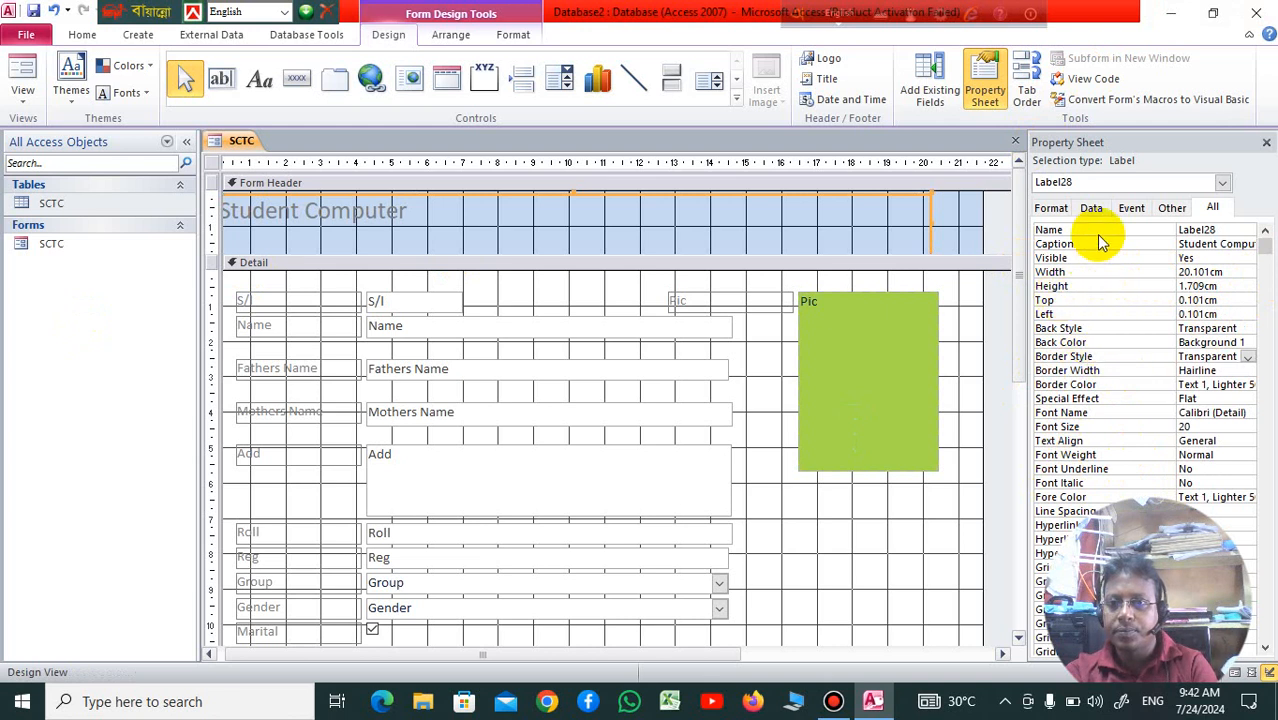
# Make the header title label's text italic.
pyautogui.scroll(-1, 1096, 234)
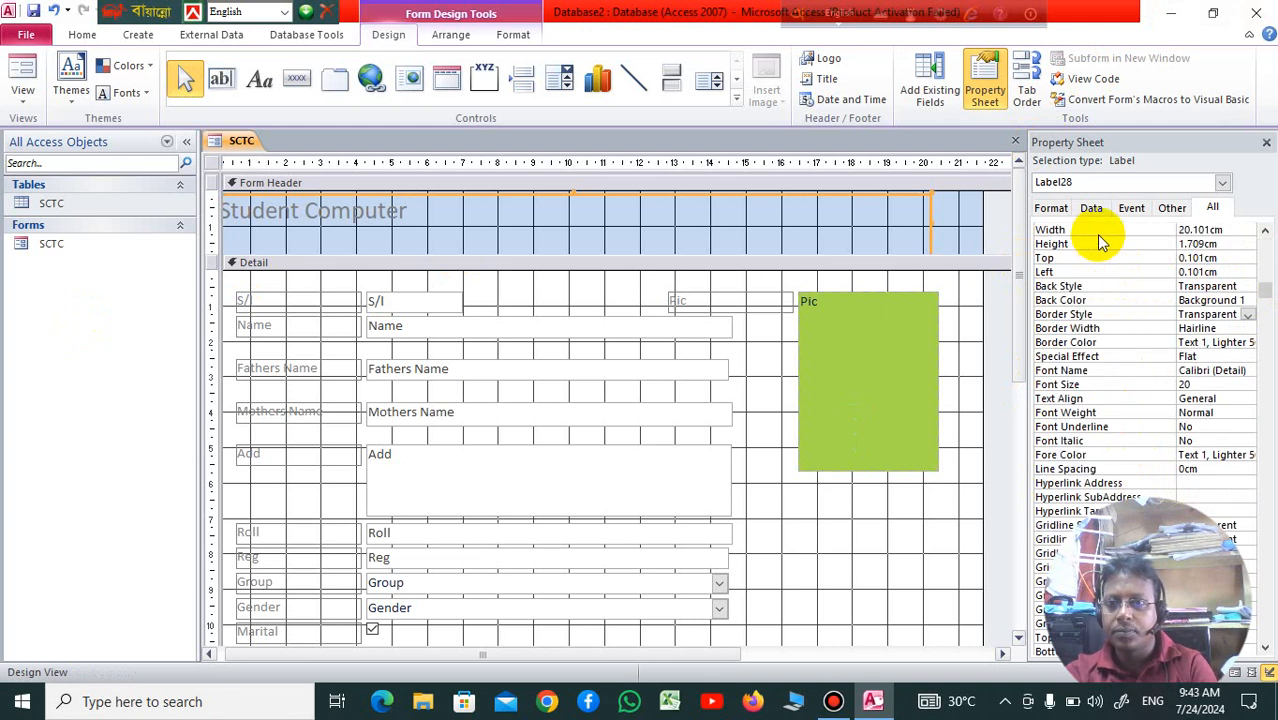
pyautogui.click(1074, 441)
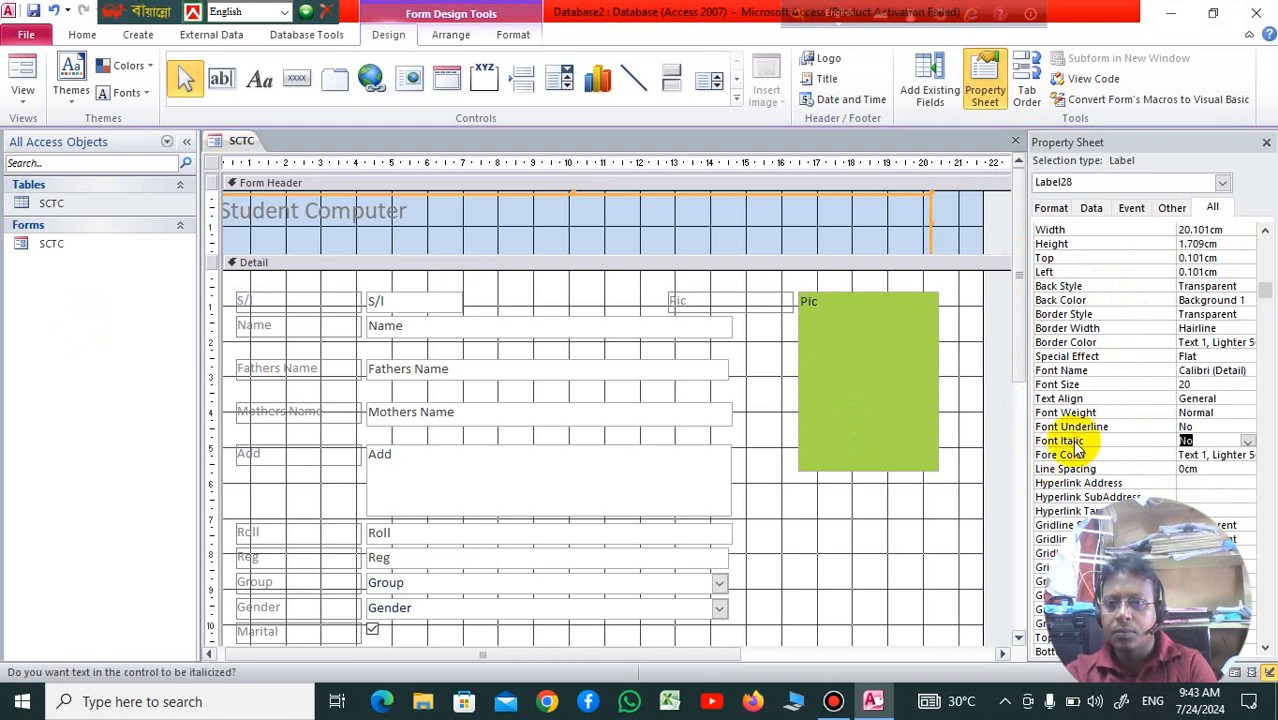
pyautogui.click(1248, 441)
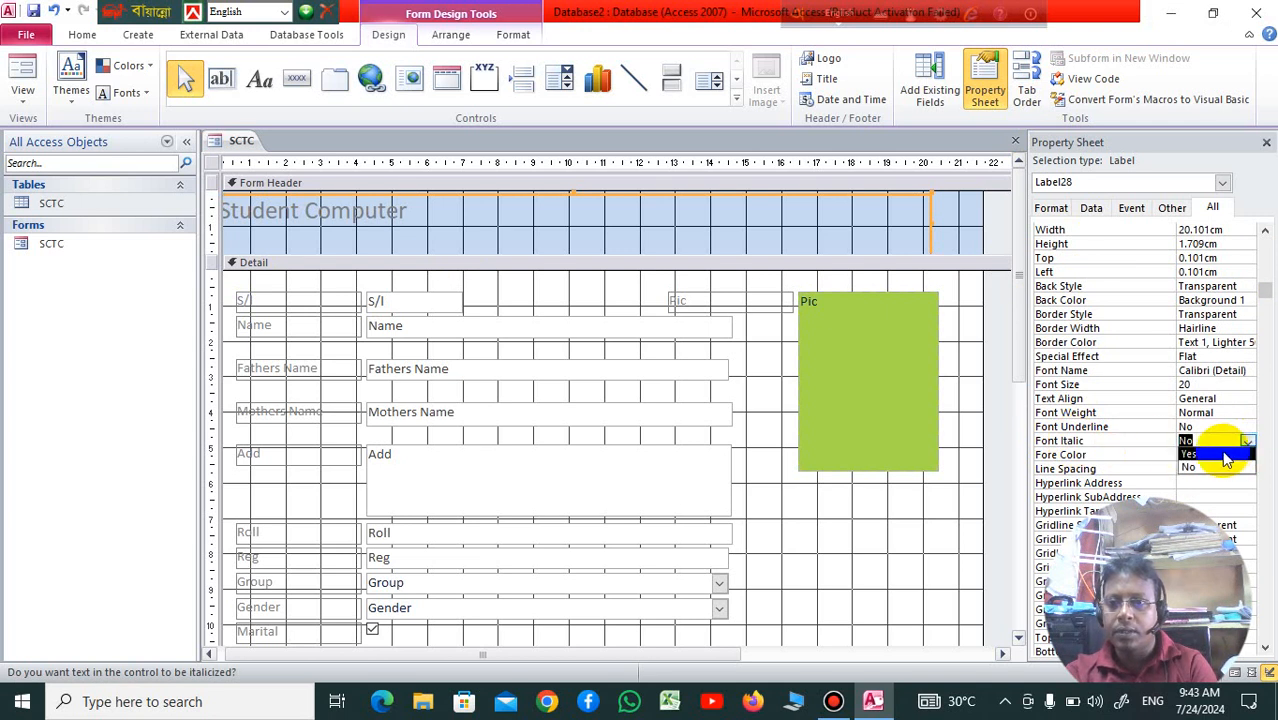
pyautogui.click(1222, 454)
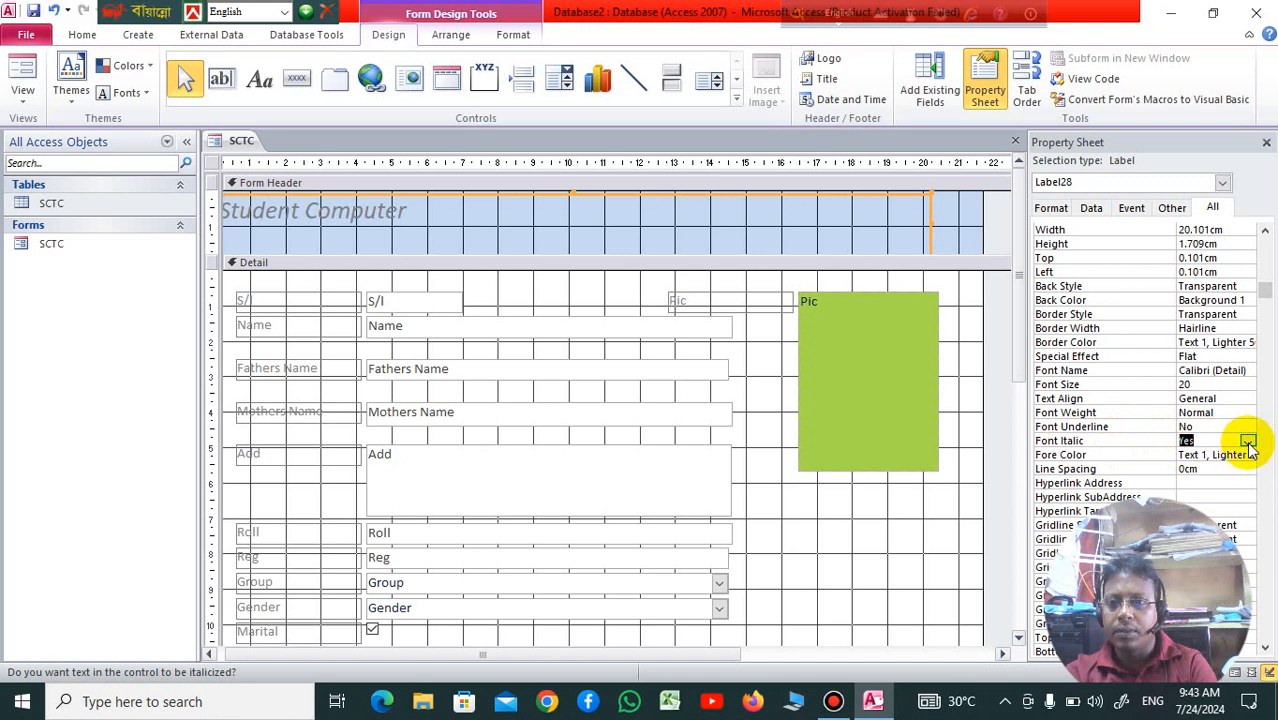
pyautogui.click(1113, 428)
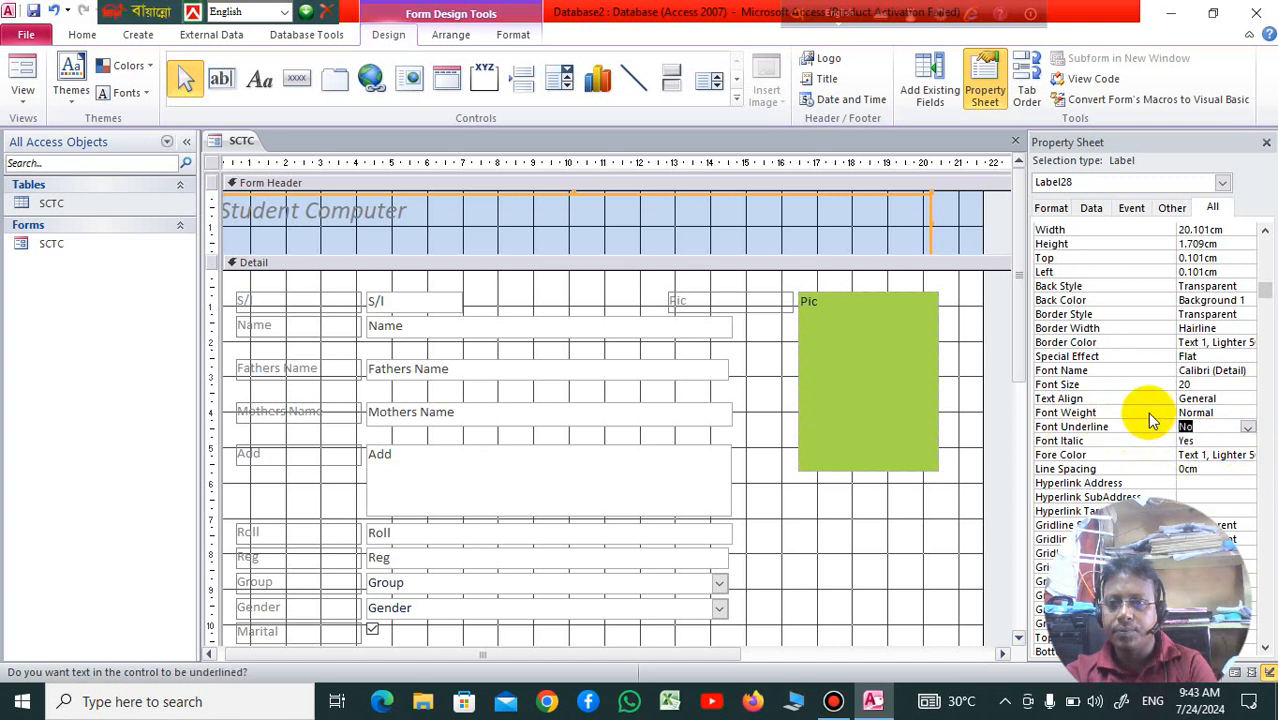
pyautogui.click(1146, 410)
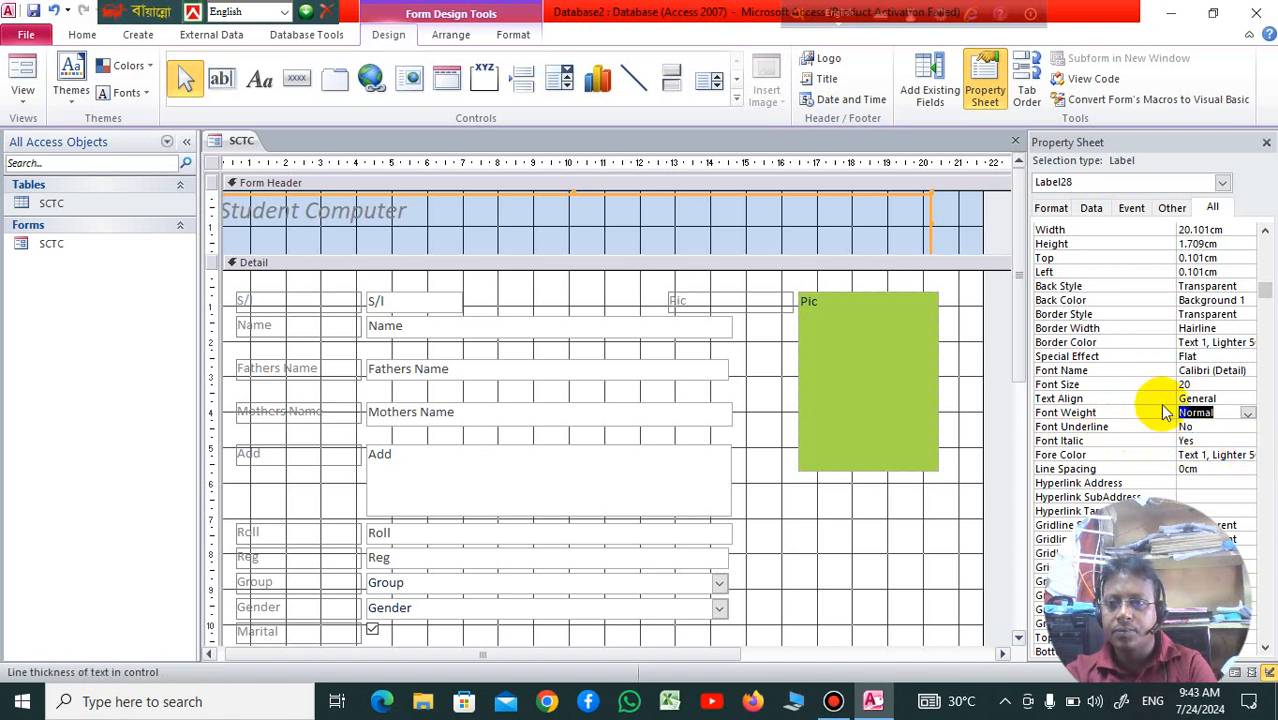
pyautogui.click(1180, 384)
pyautogui.click(1247, 385)
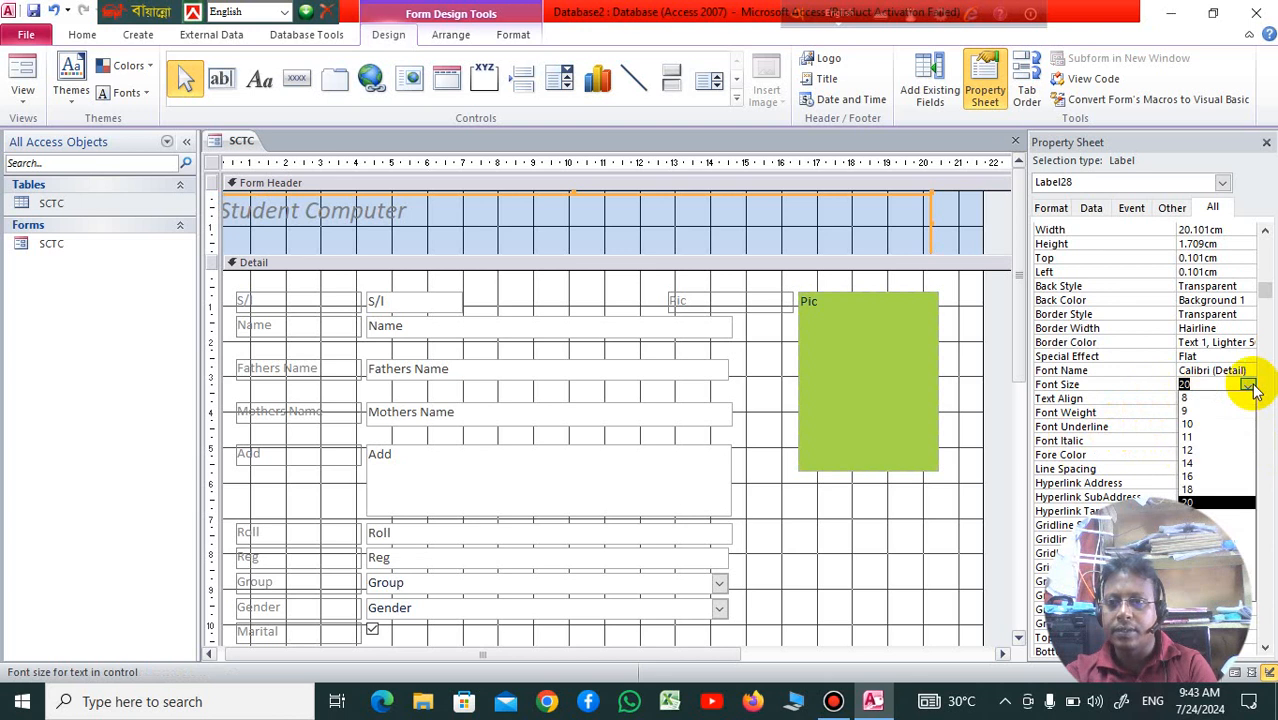
pyautogui.click(1192, 501)
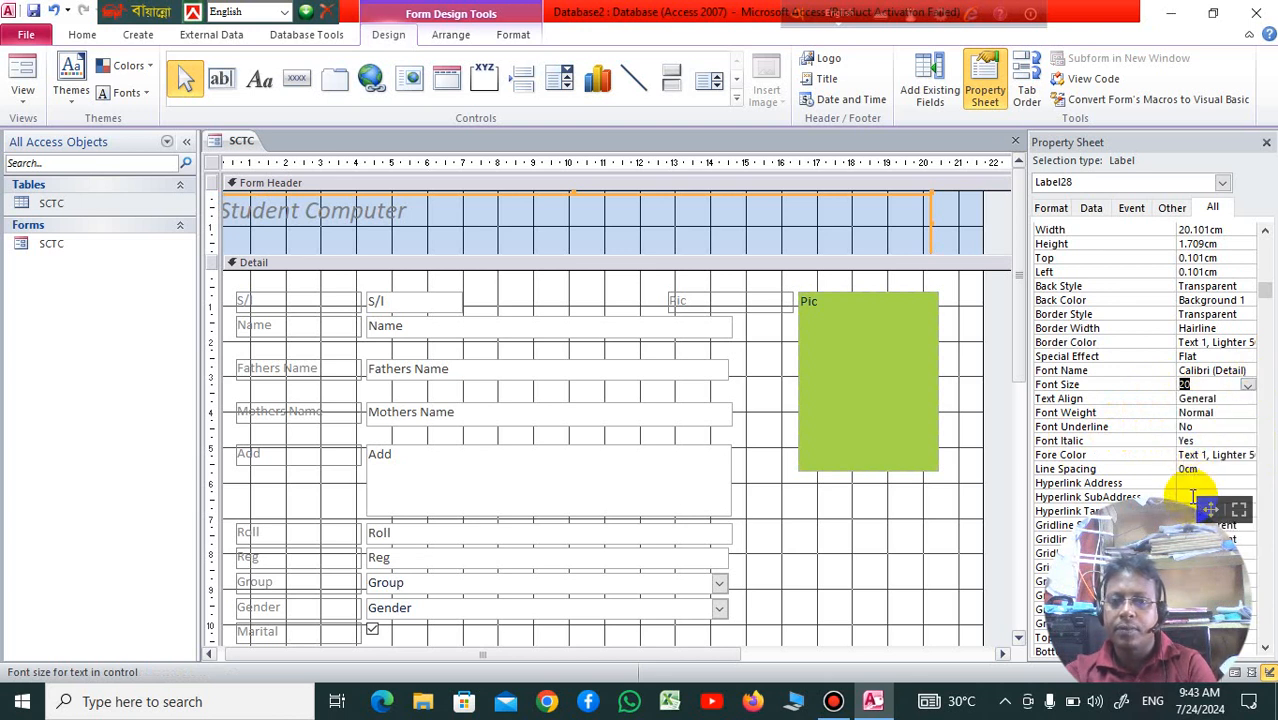
pyautogui.click(1247, 385)
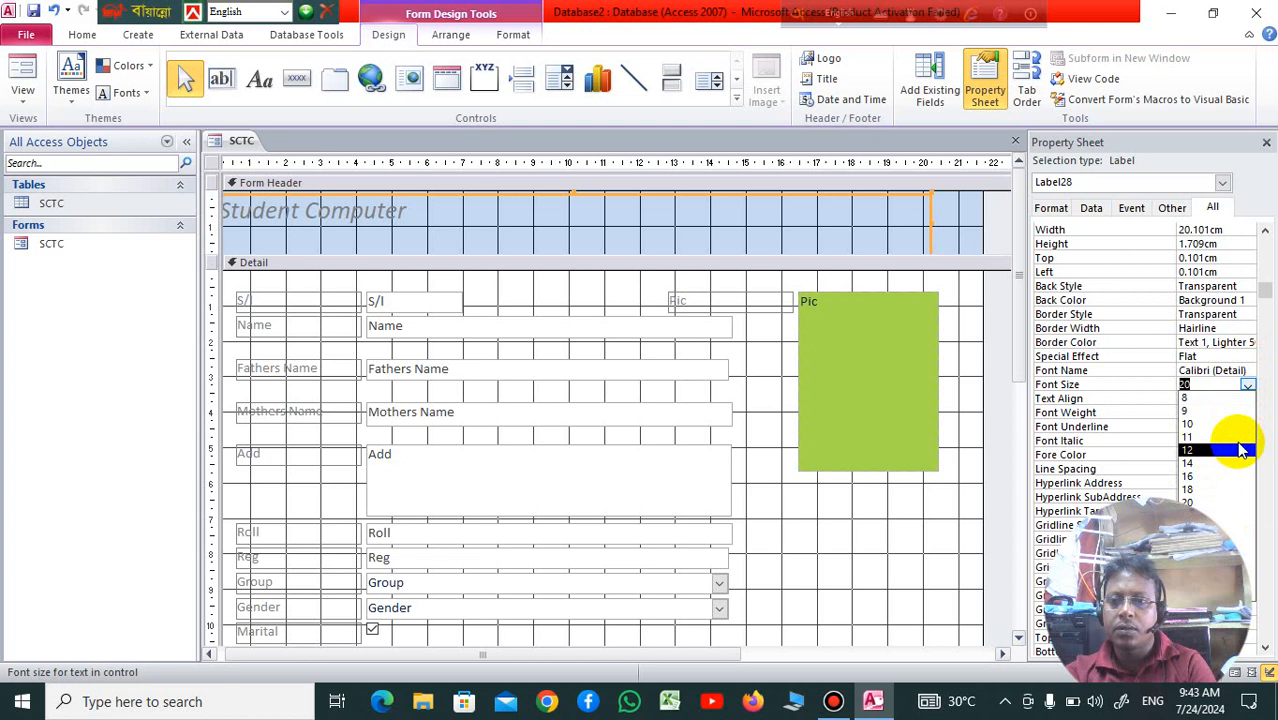
pyautogui.click(1250, 385)
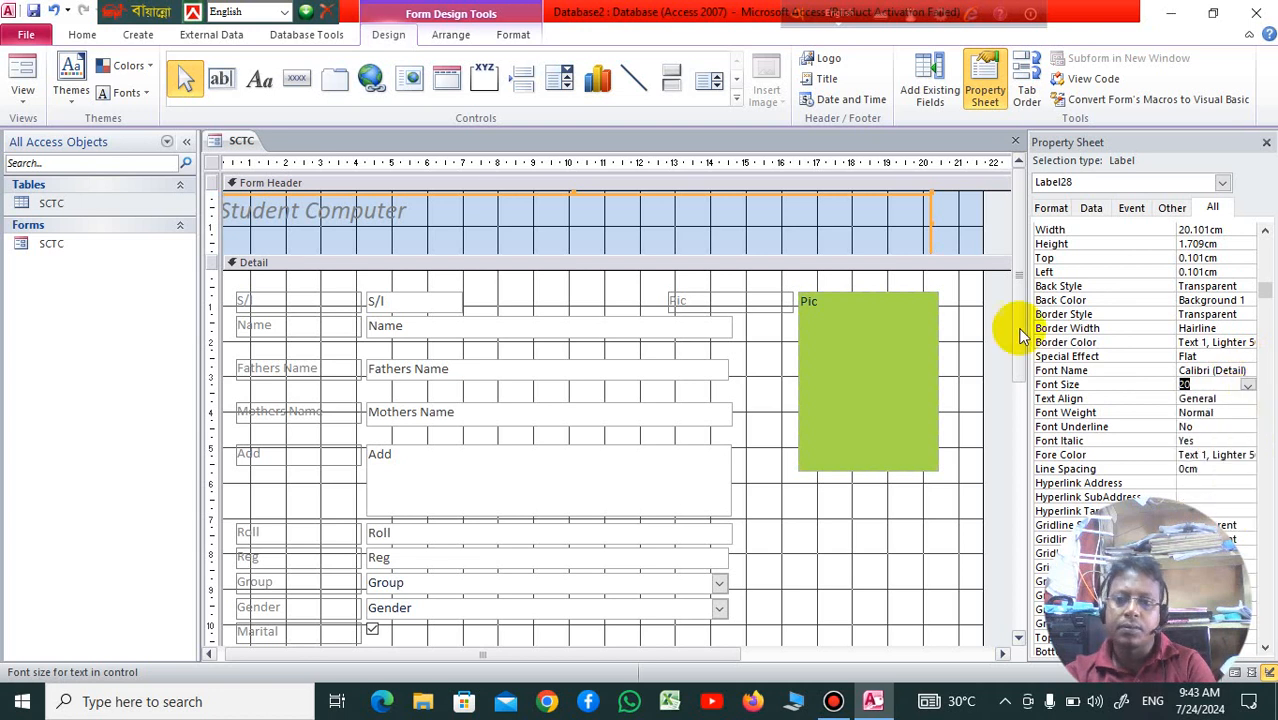
# Give the header title label the light green standard back color #A7DA4E.
pyautogui.click(1135, 285)
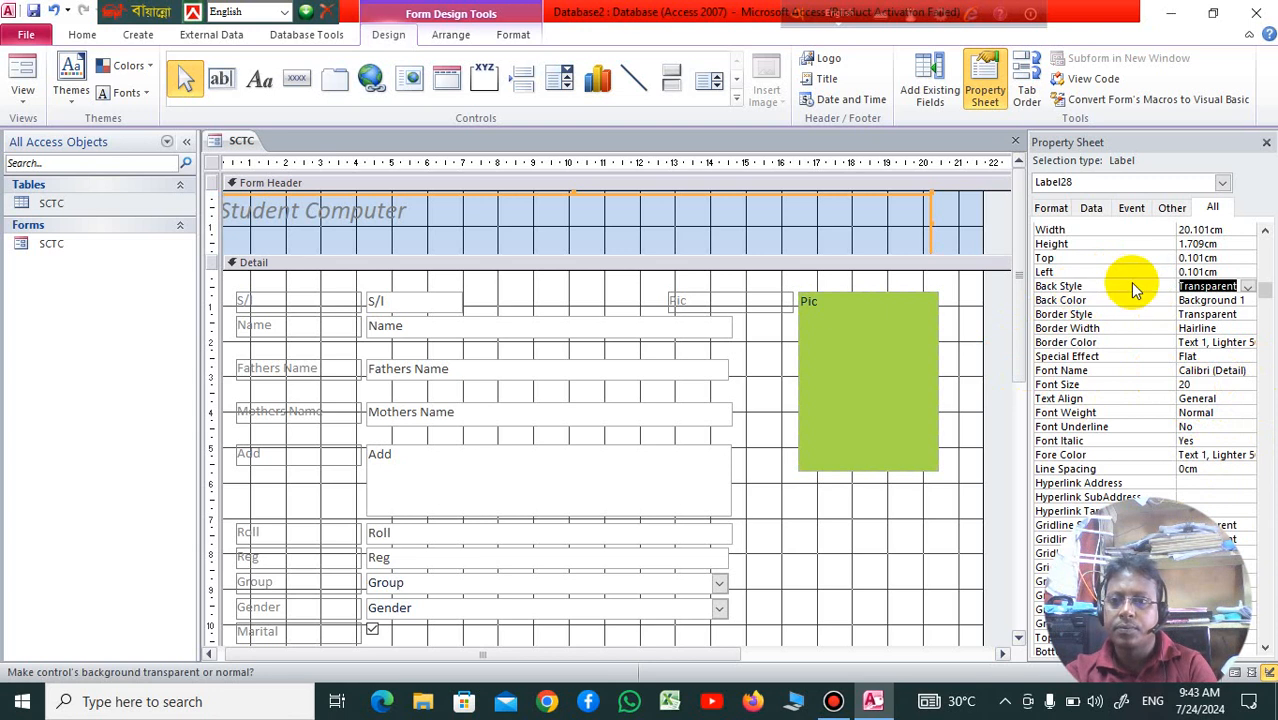
pyautogui.click(1249, 287)
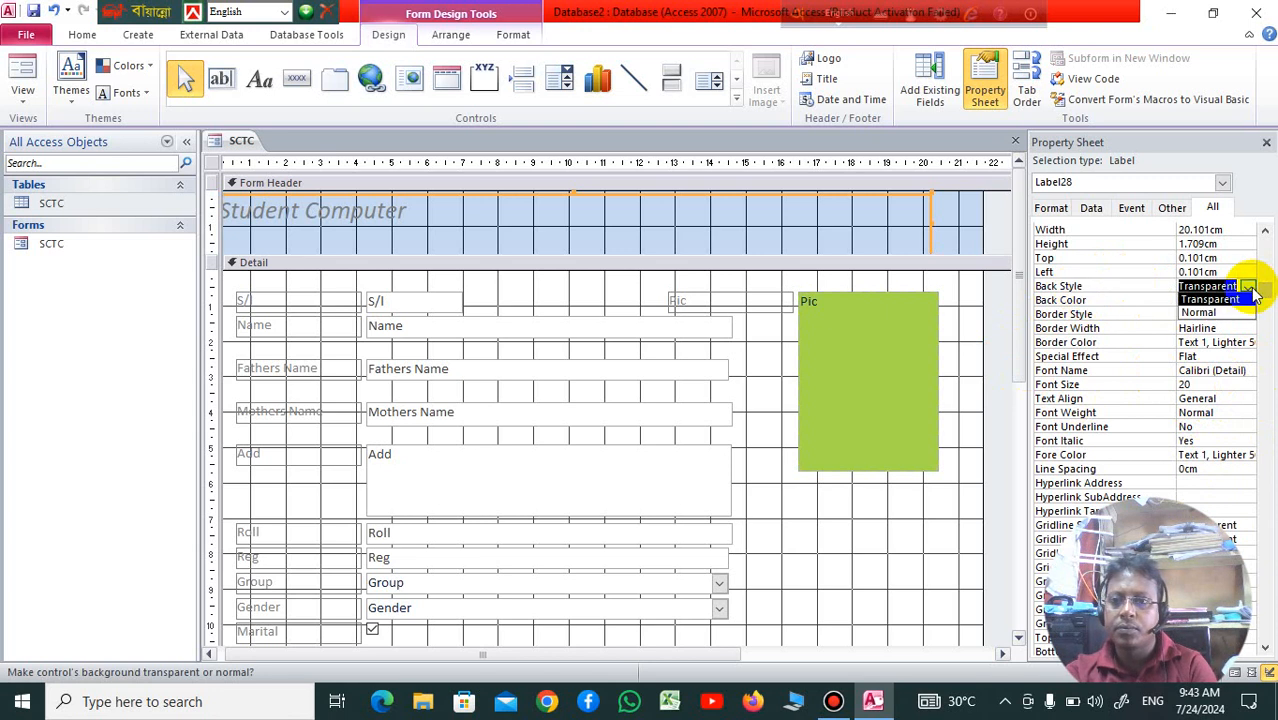
pyautogui.click(1215, 299)
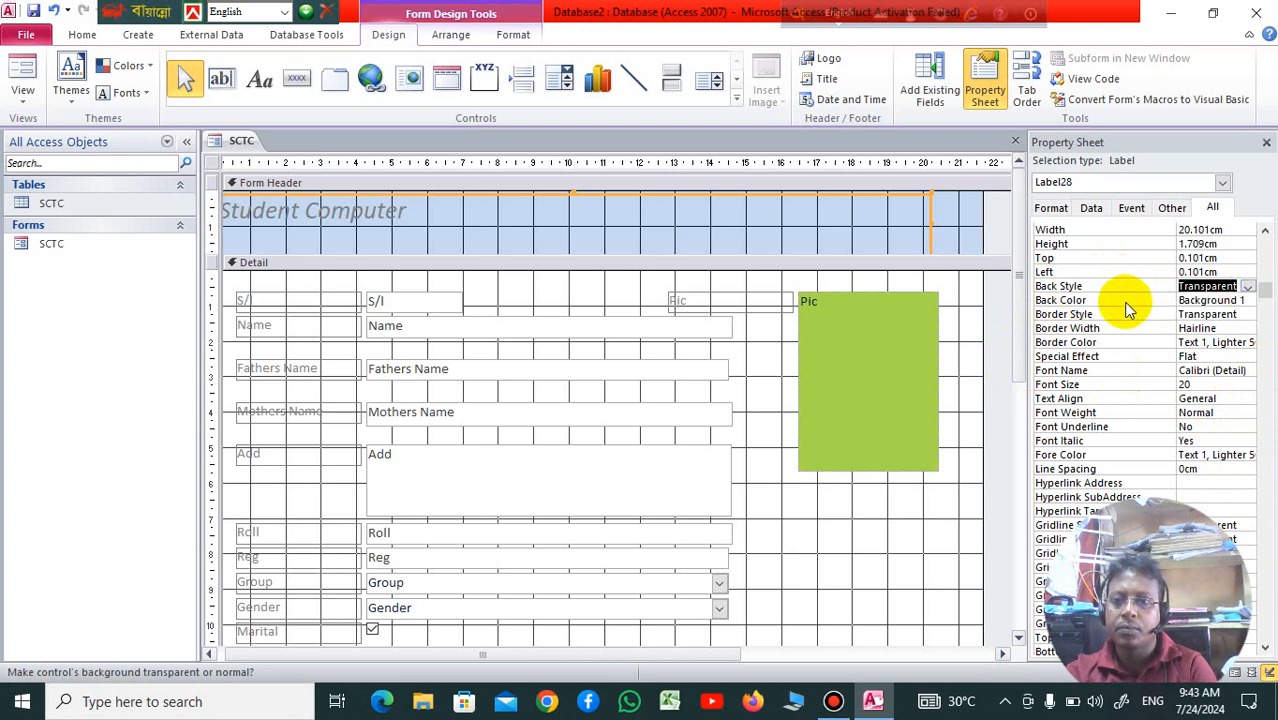
pyautogui.click(1127, 302)
pyautogui.click(1250, 301)
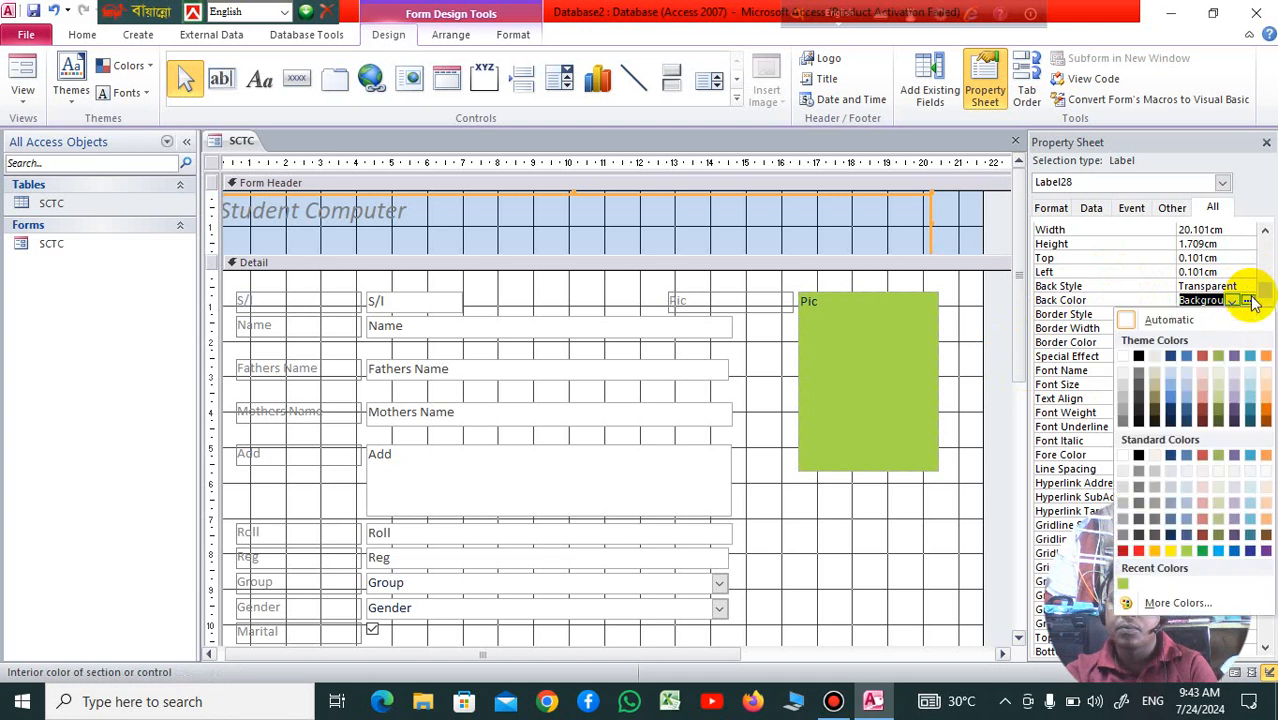
pyautogui.click(1189, 553)
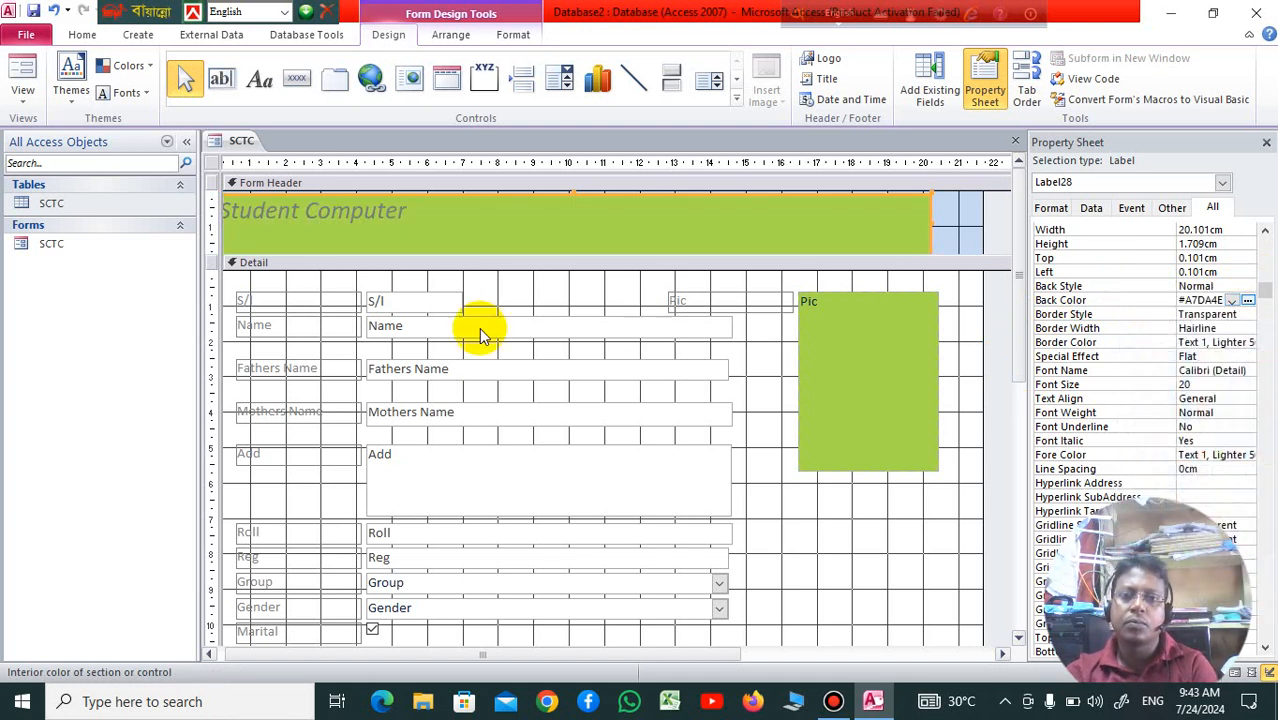
# Fill the form header section's background with the standard light blue color.
pyautogui.click(601, 187)
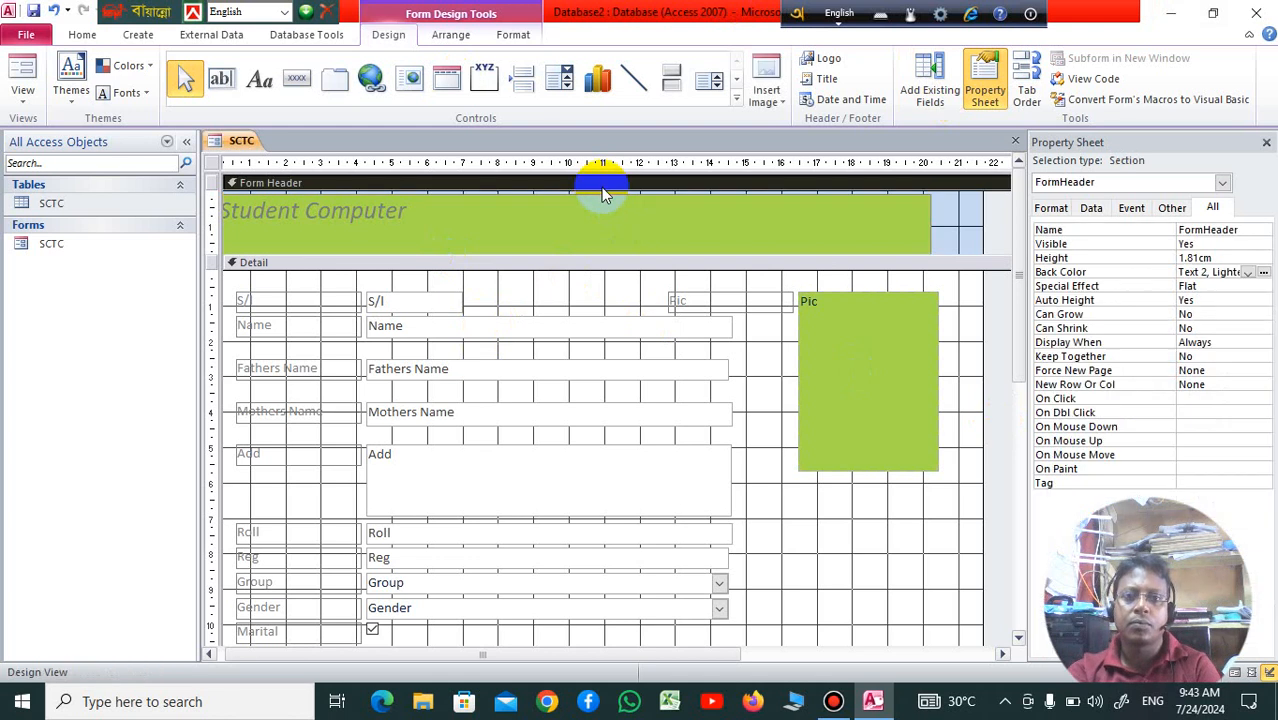
pyautogui.click(513, 35)
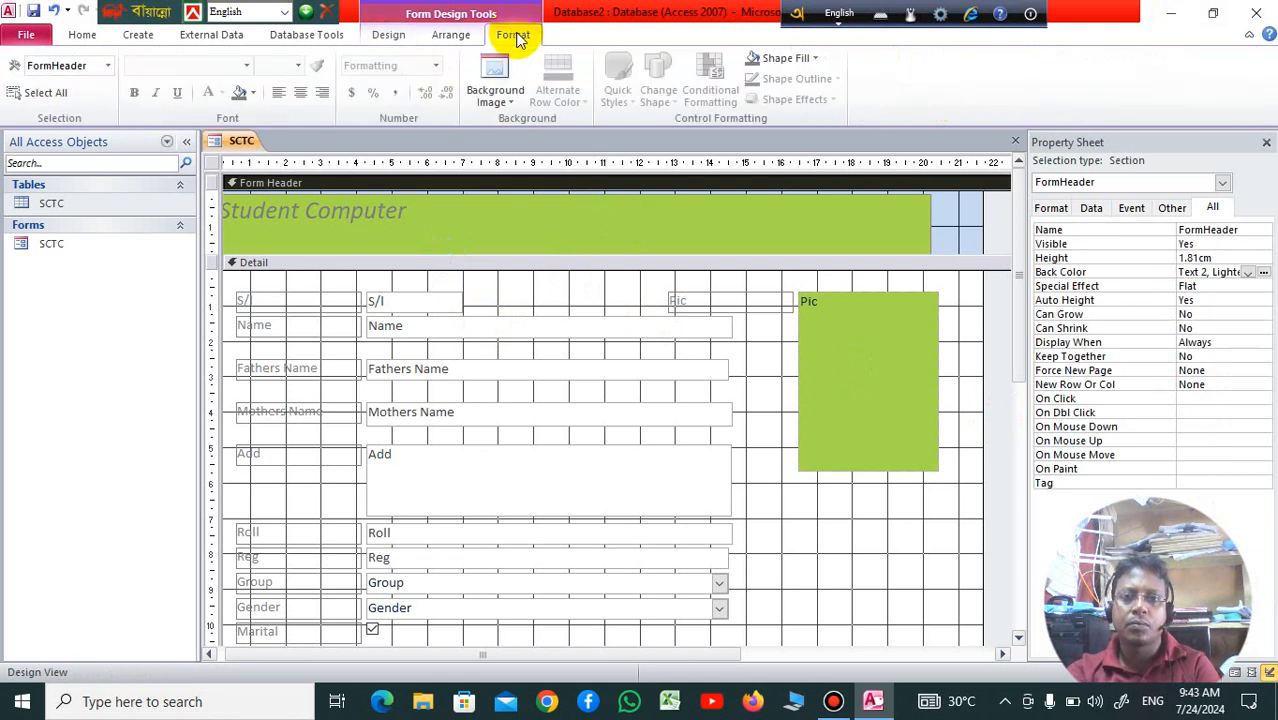
pyautogui.click(253, 93)
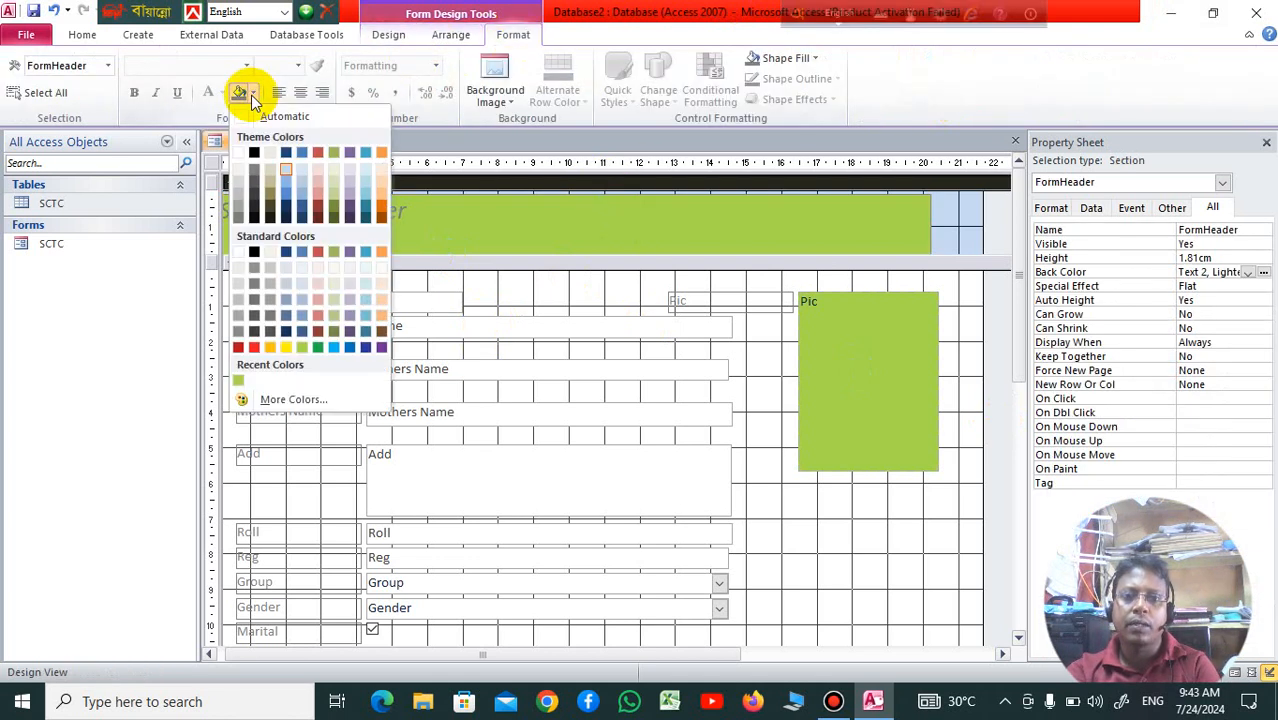
pyautogui.click(325, 348)
# Widen the header title label to about 21.5 cm, up to the form's right edge.
pyautogui.click(687, 232)
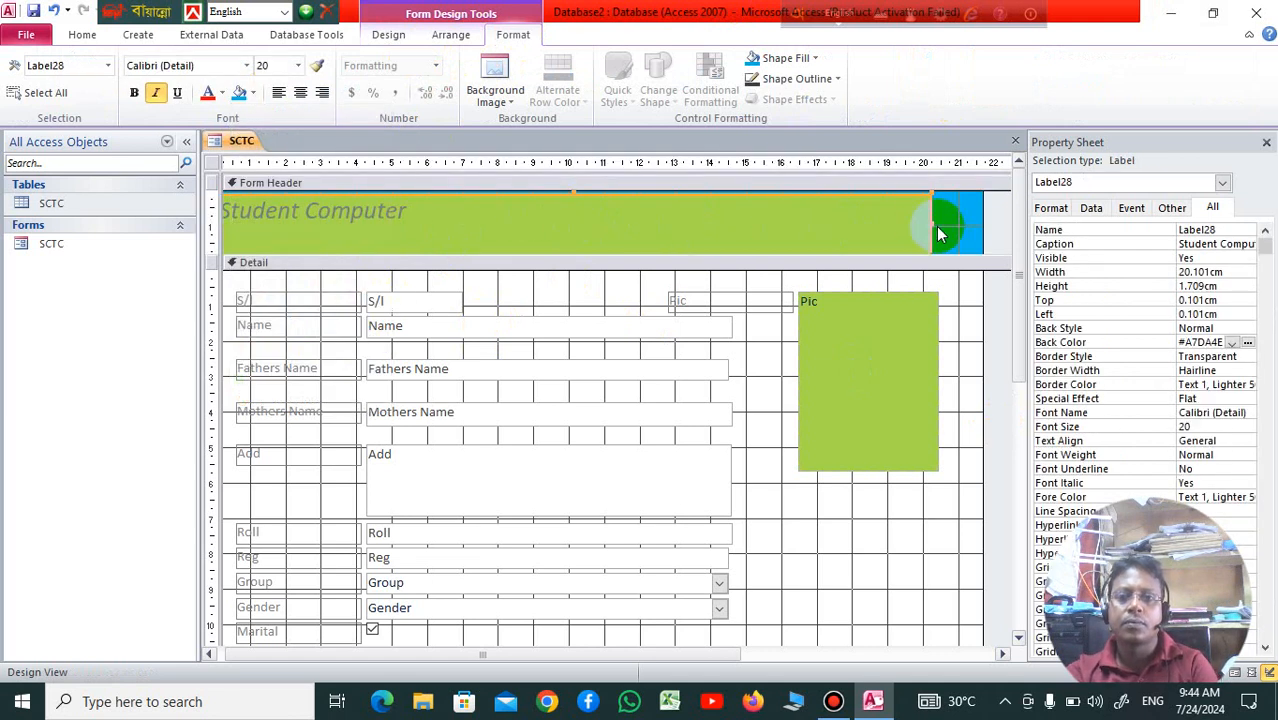
pyautogui.moveTo(931, 224); pyautogui.dragTo(980, 228)
pyautogui.click(456, 228)
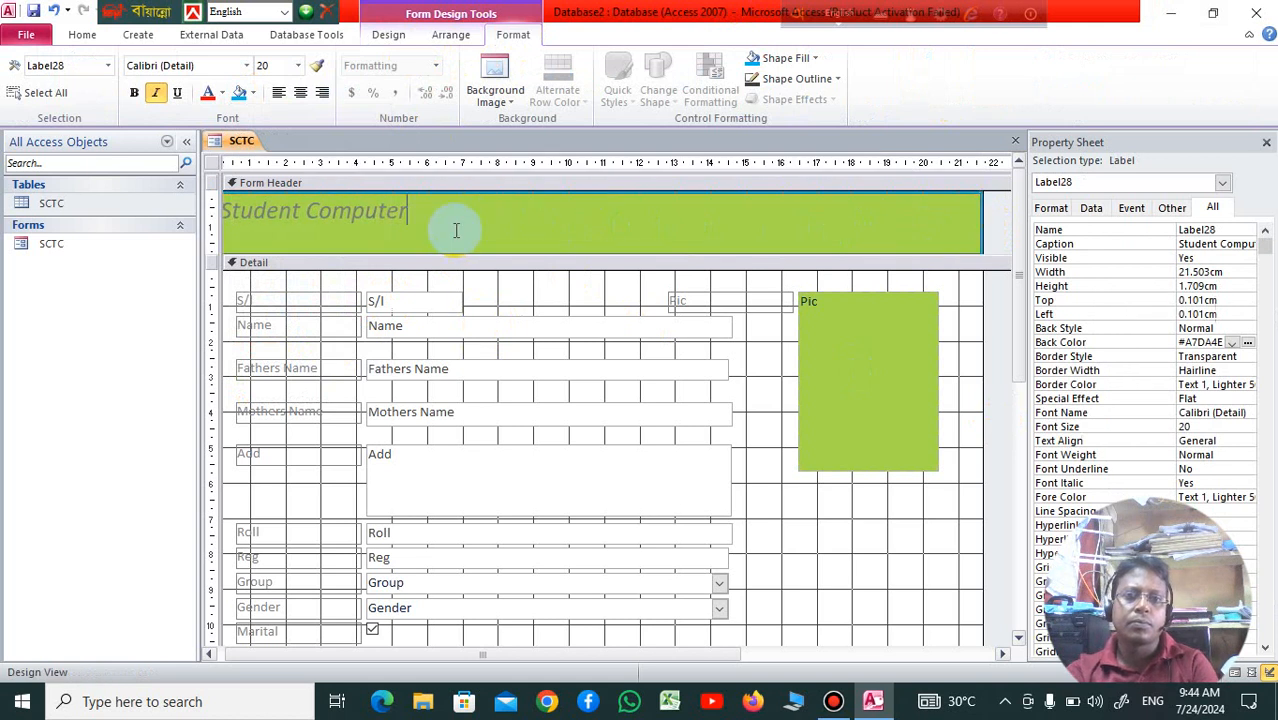
# Set the header title's font size to 48 and center its text.
pyautogui.click(298, 65)
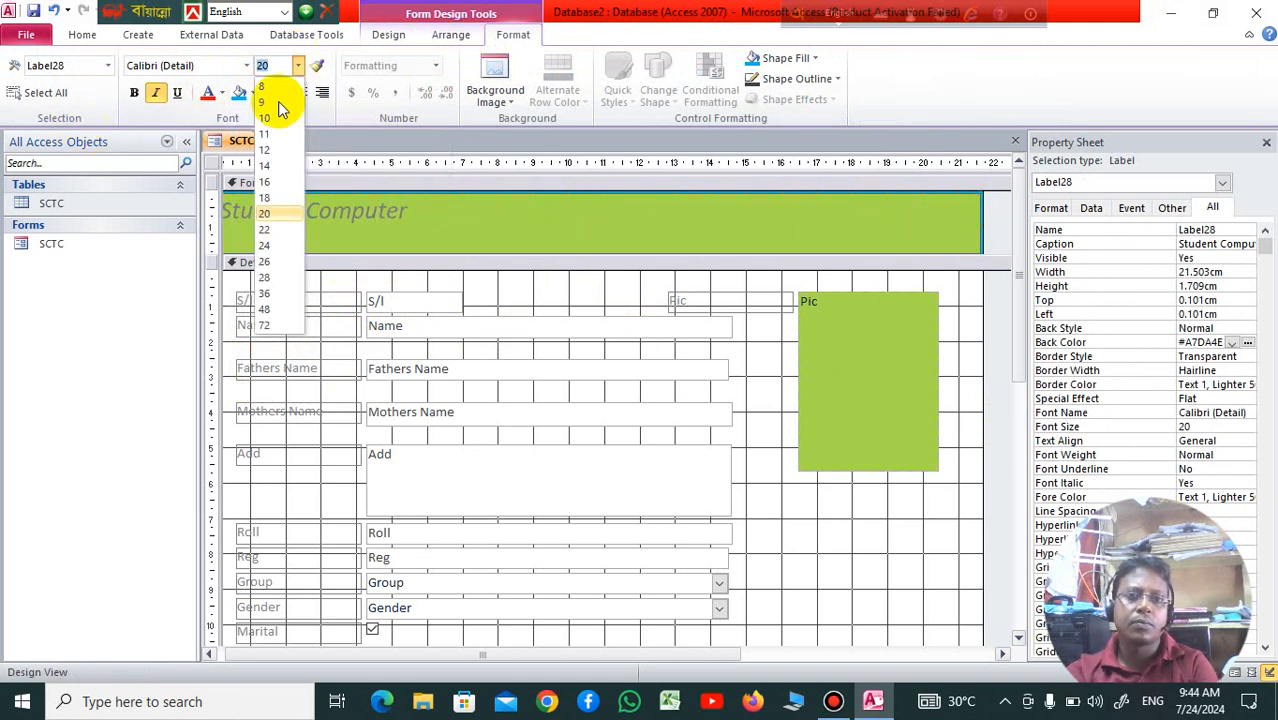
pyautogui.click(264, 310)
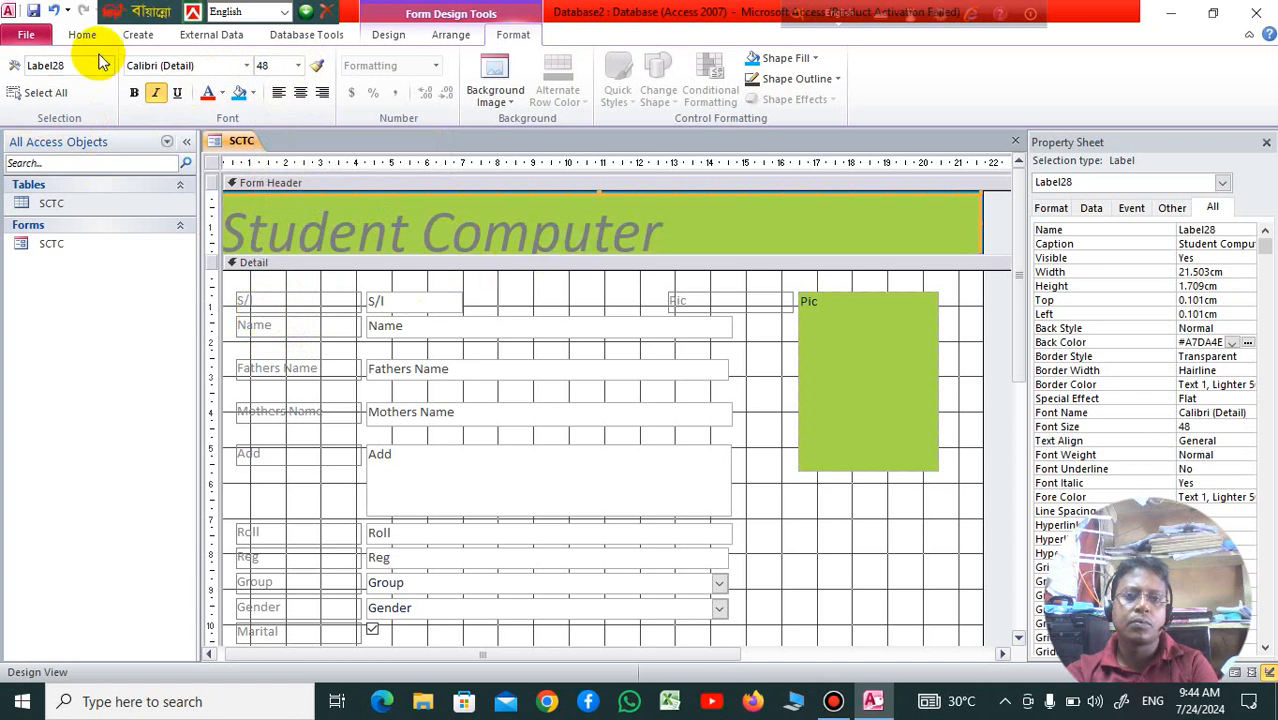
pyautogui.click(300, 93)
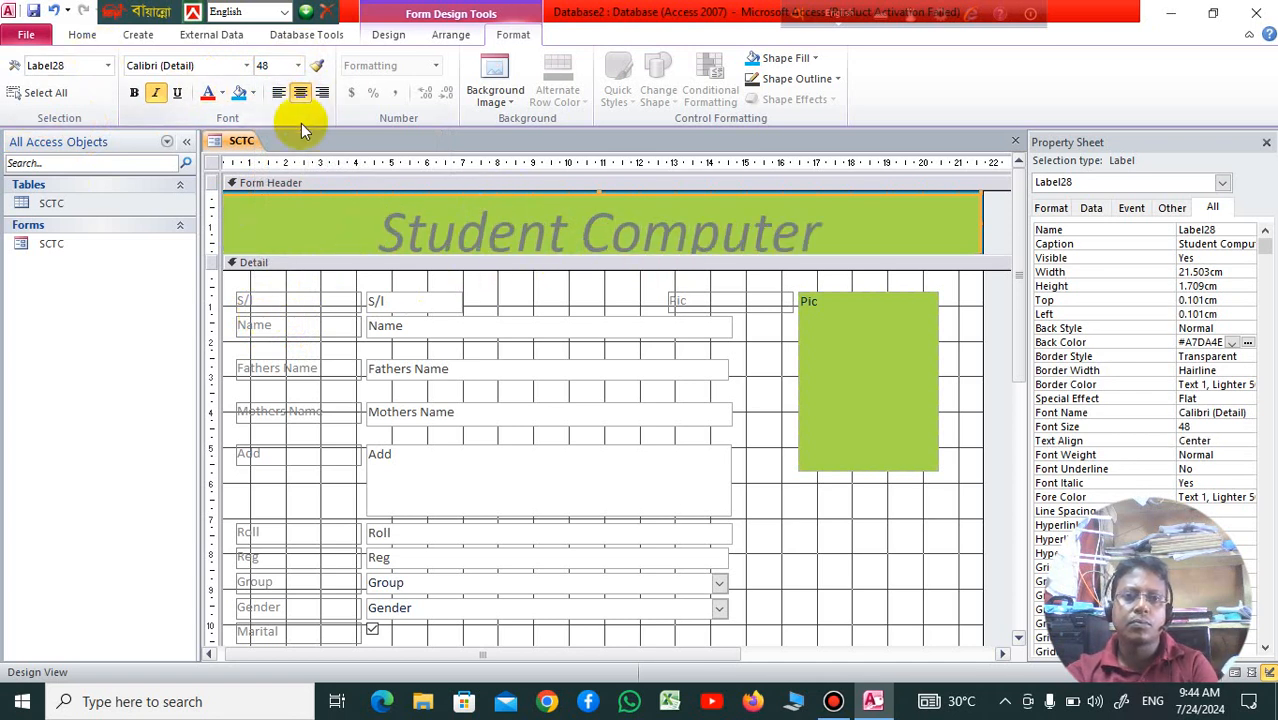
pyautogui.click(831, 235)
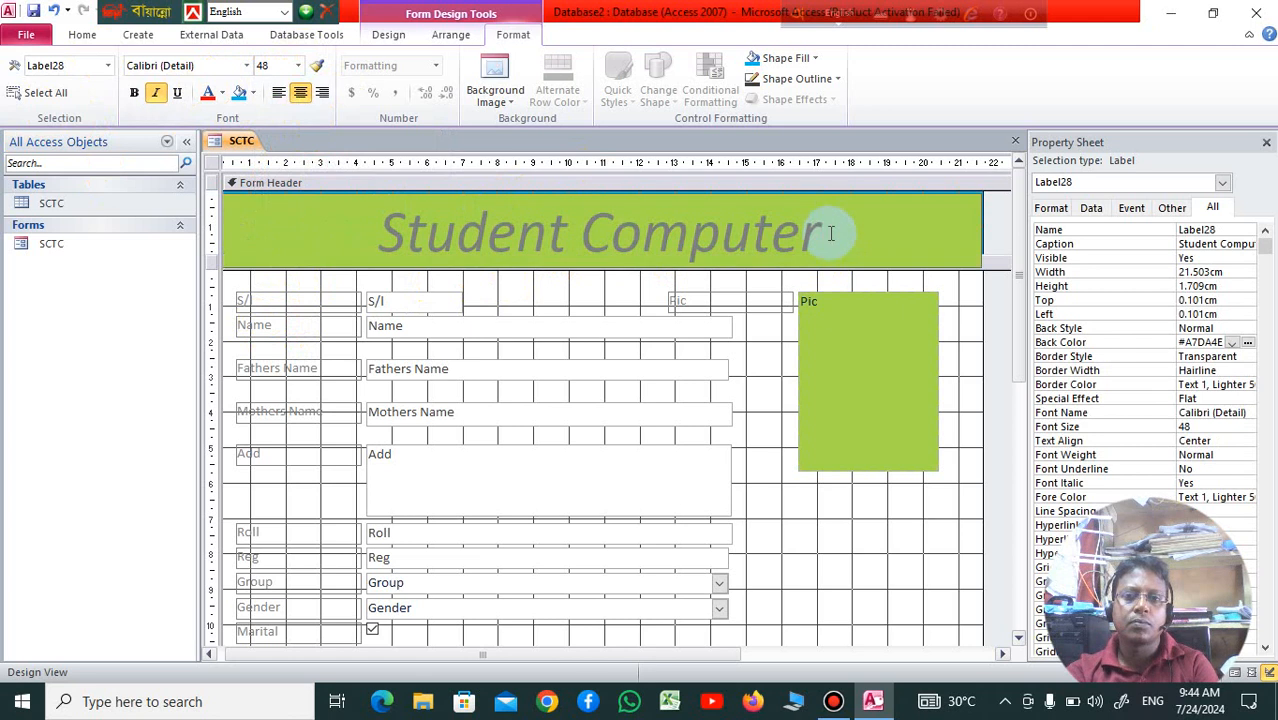
pyautogui.click(665, 434)
# Move the Pic attachment control with its label to a Left position of about 15.3 cm and a Top position of about 0.4 cm.
pyautogui.click(809, 549)
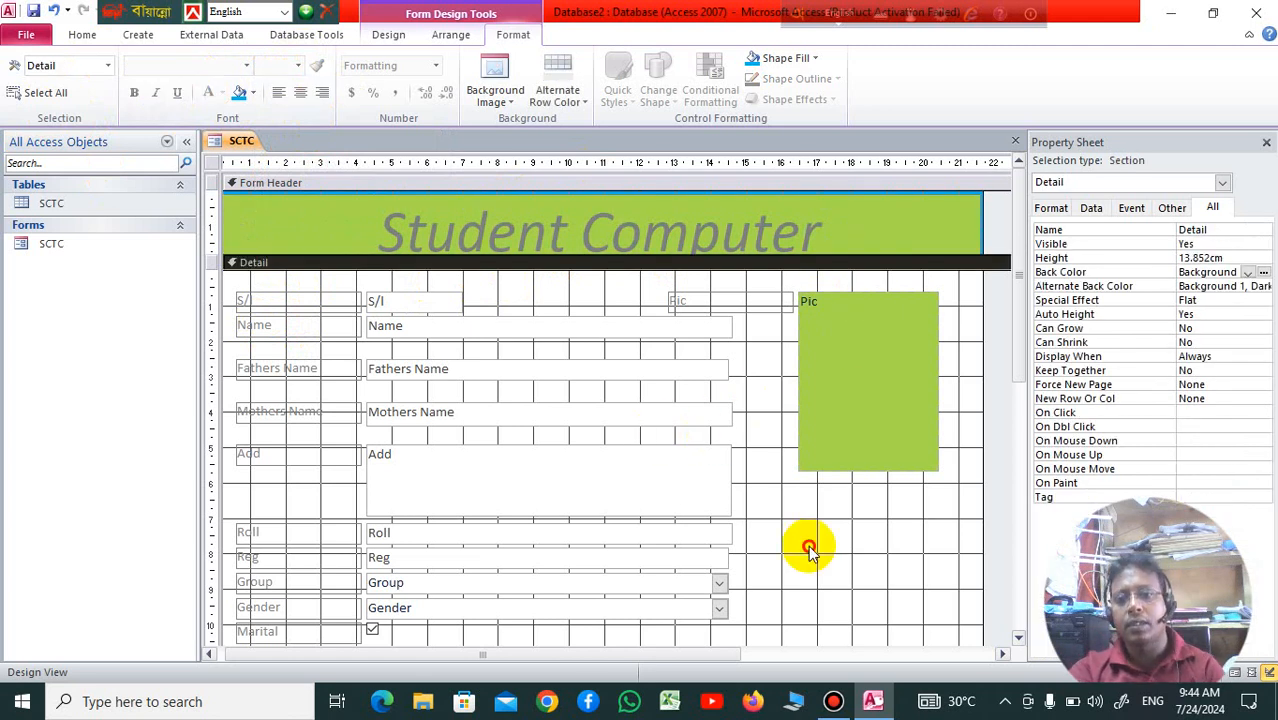
pyautogui.click(815, 328)
pyautogui.moveTo(819, 322); pyautogui.dragTo(777, 311)
# Widen the Due text box so its right edge lines up with the Paid and Pay boxes above it.
pyautogui.scroll(-3, 865, 457)
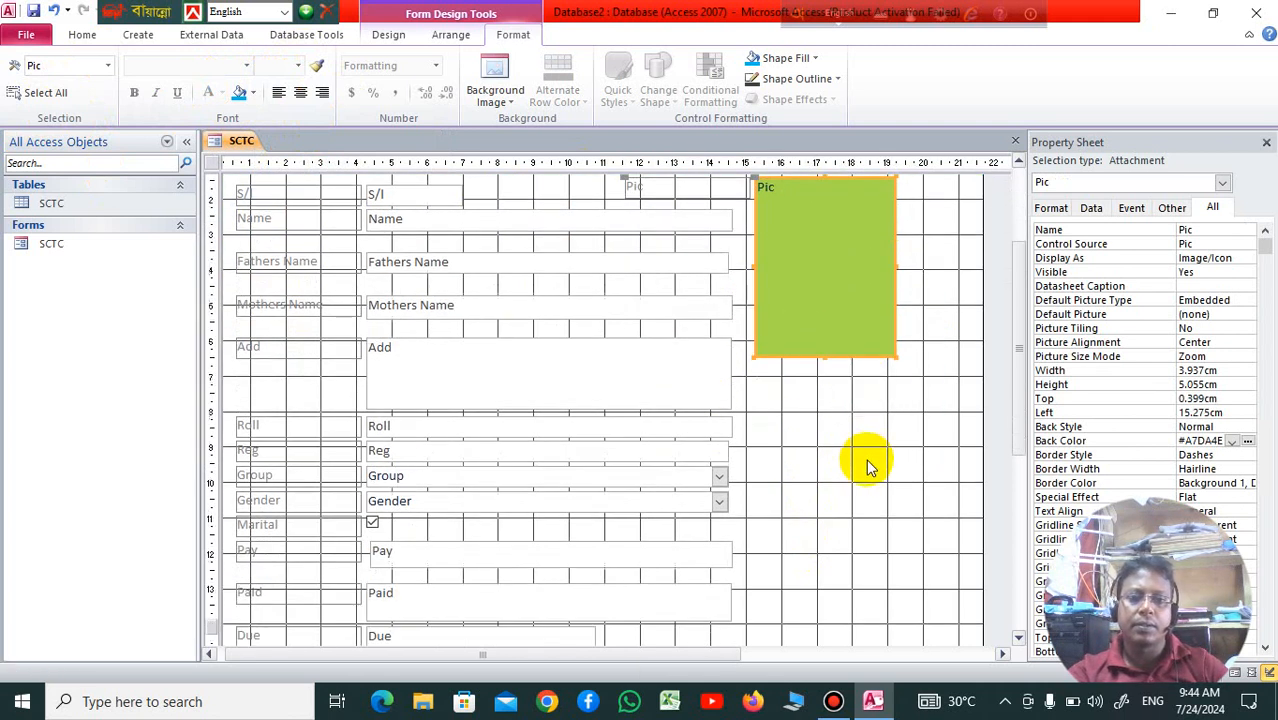
pyautogui.scroll(-4, 866, 459)
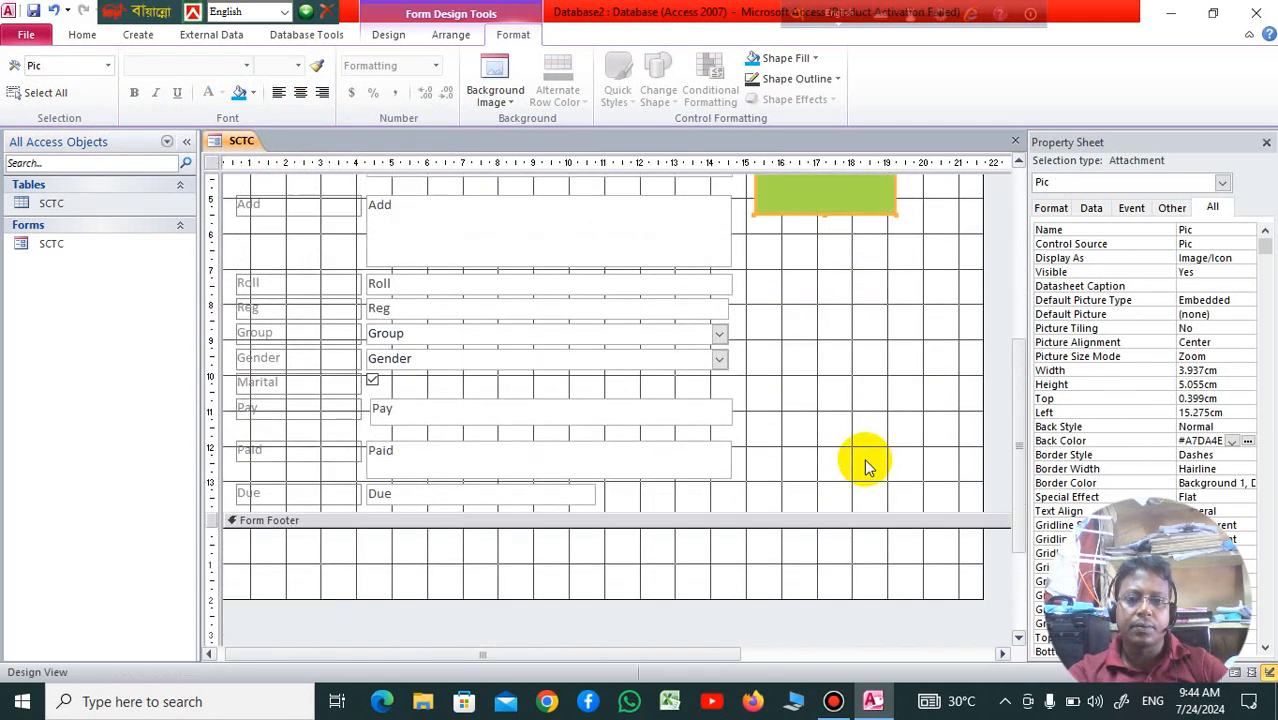
pyautogui.scroll(1, 853, 437)
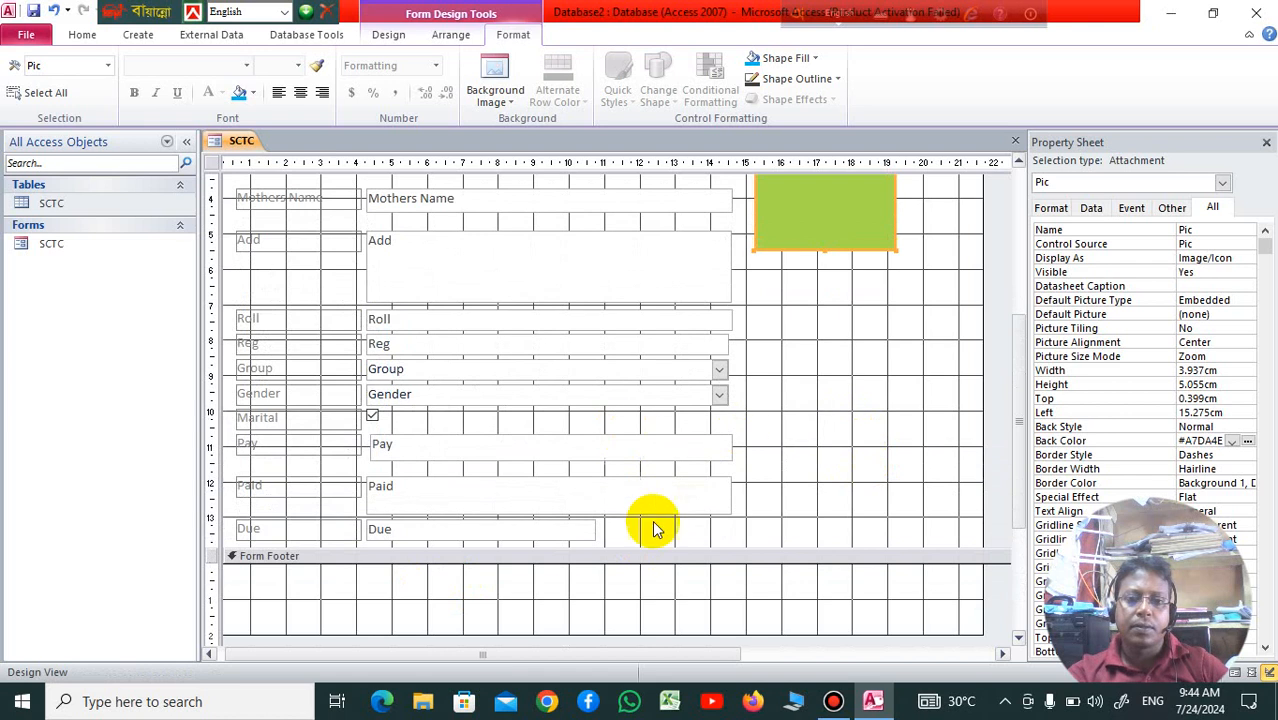
pyautogui.click(564, 538)
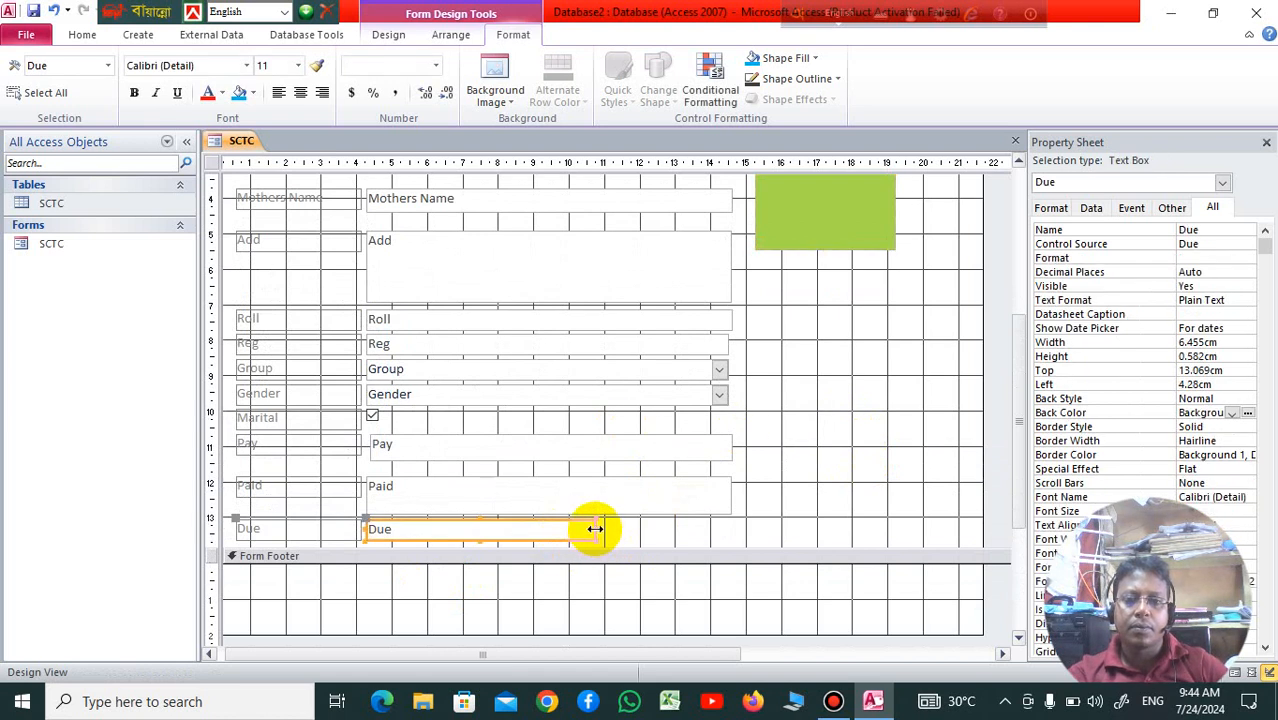
pyautogui.moveTo(595, 529); pyautogui.dragTo(732, 542)
pyautogui.click(816, 465)
pyautogui.scroll(2, 816, 465)
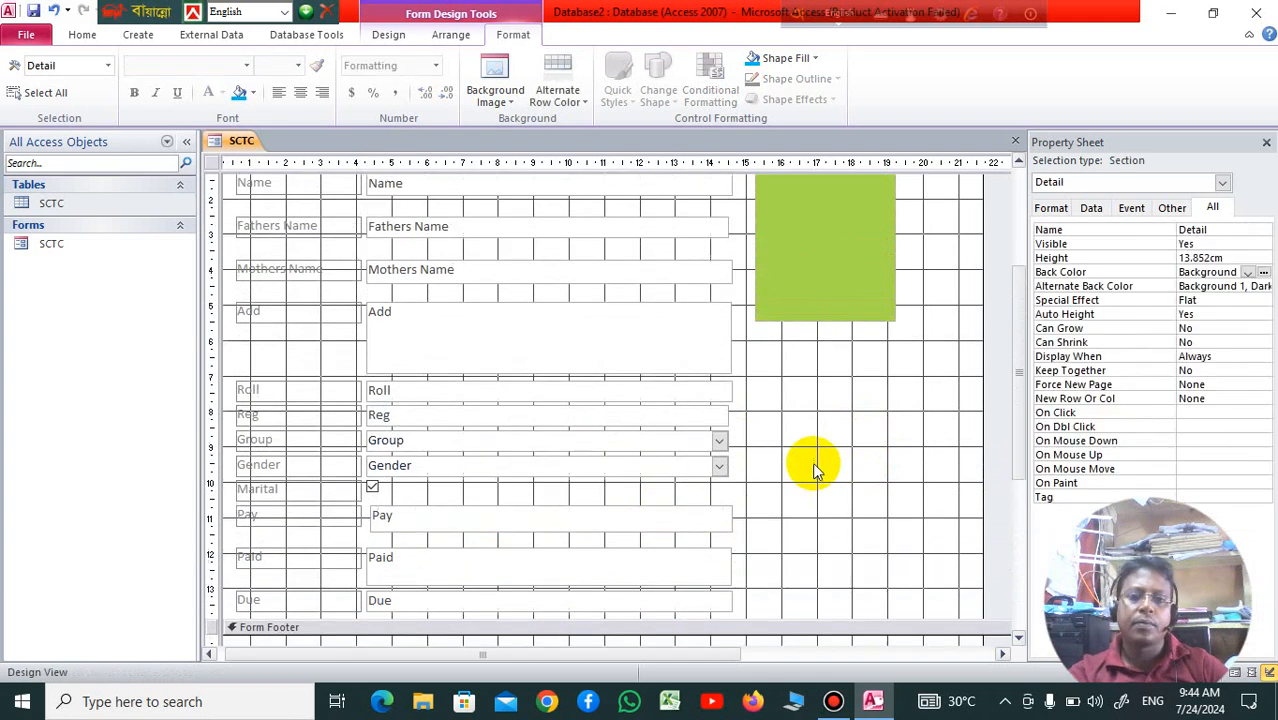
# Extend the Detail section downward below the Due field to a height of about 15.3 cm.
pyautogui.scroll(-3, 790, 470)
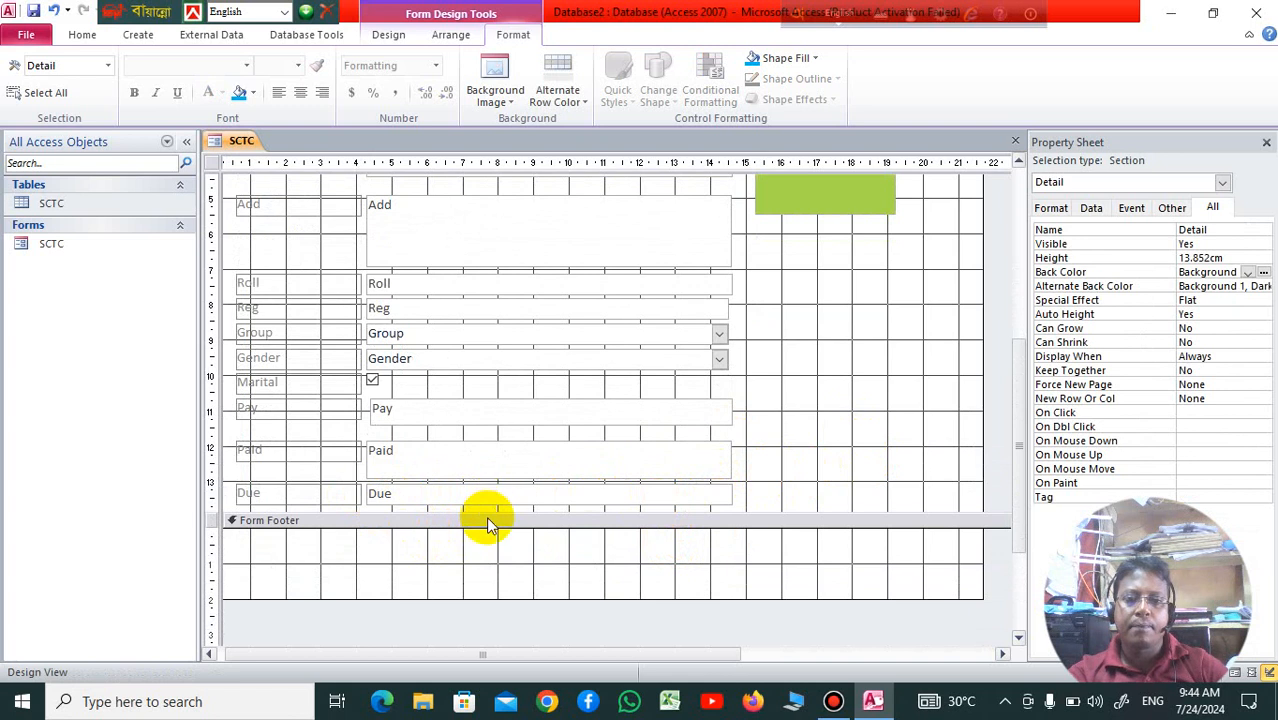
pyautogui.moveTo(485, 513); pyautogui.dragTo(485, 565)
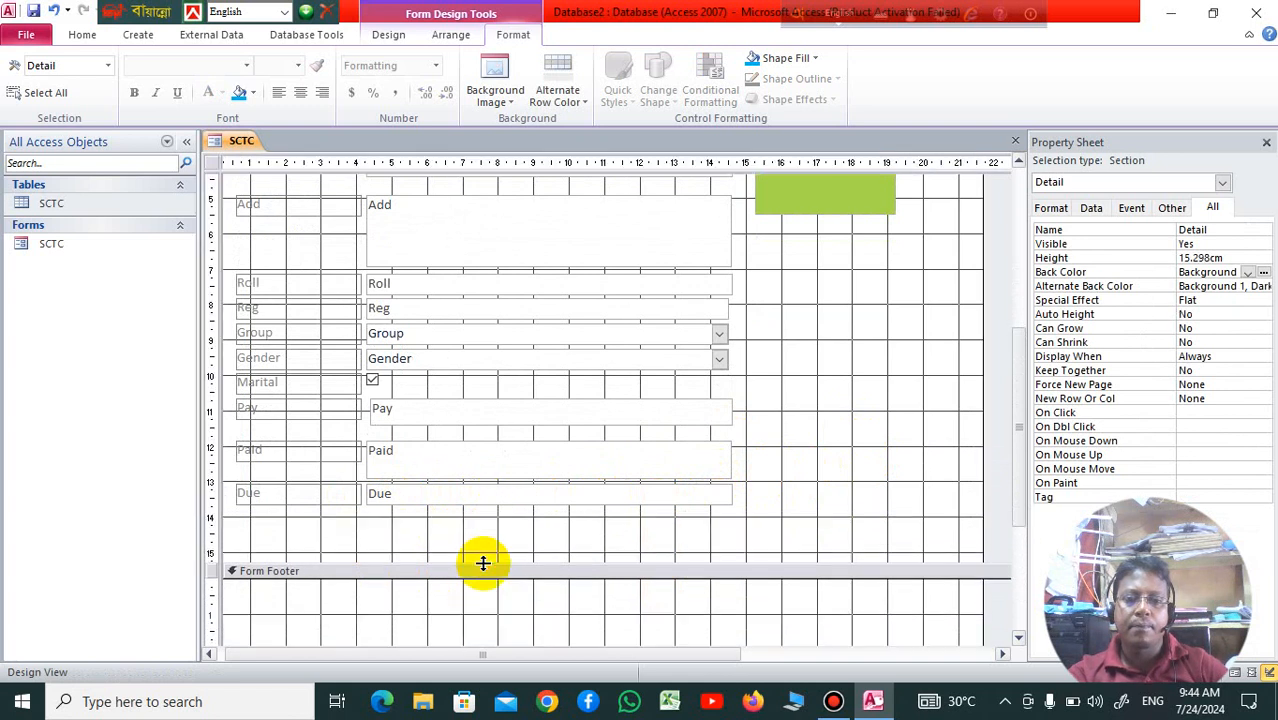
pyautogui.scroll(-1, 700, 505)
pyautogui.scroll(4, 760, 480)
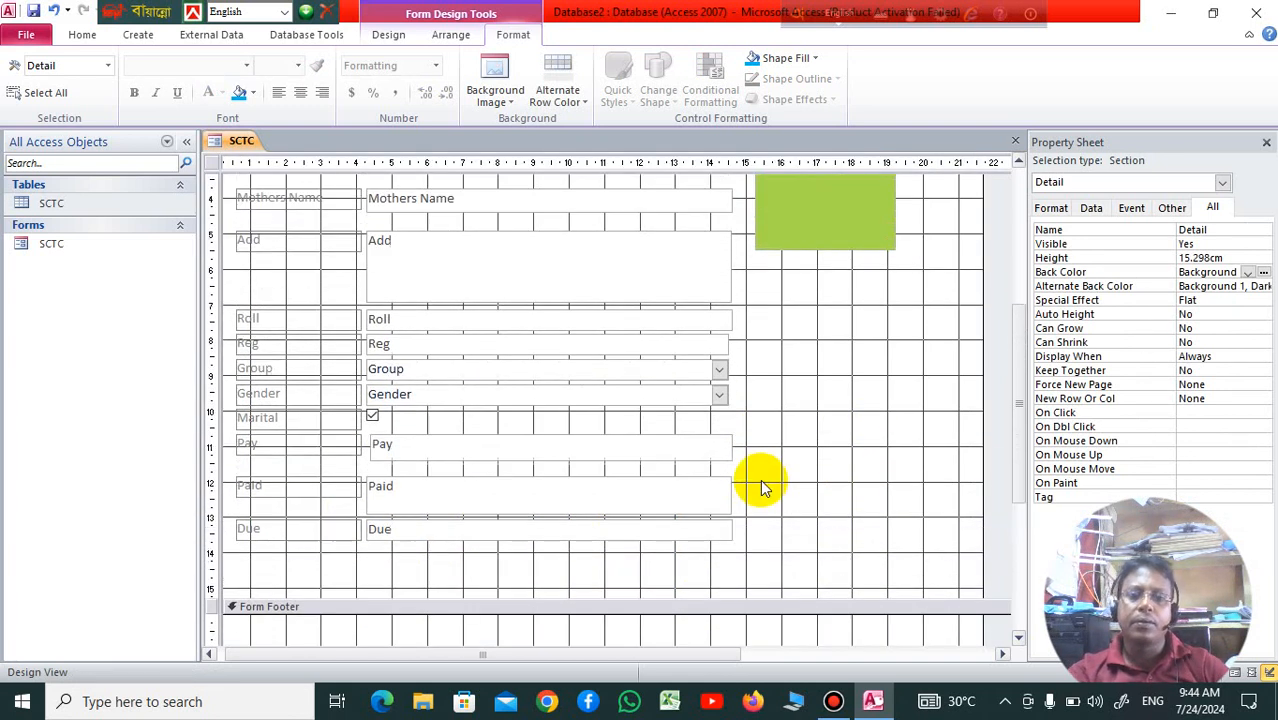
pyautogui.scroll(3, 760, 479)
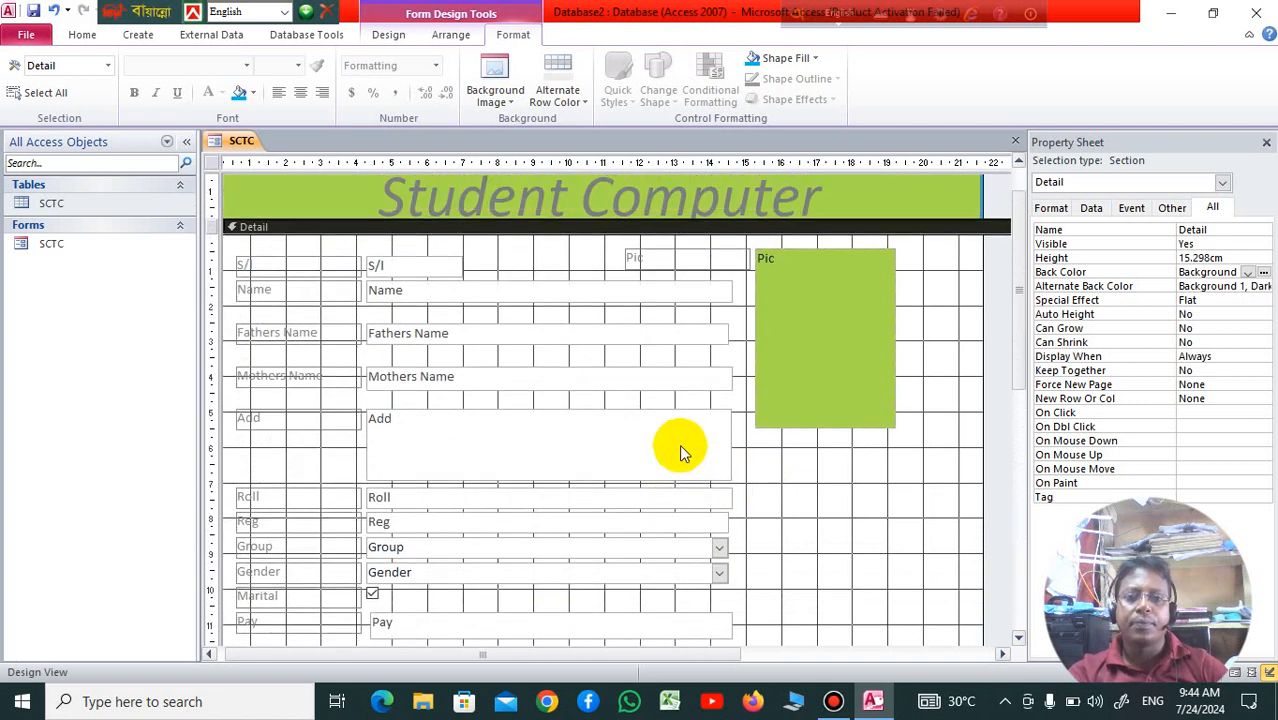
pyautogui.scroll(-1, 679, 450)
pyautogui.scroll(1, 520, 318)
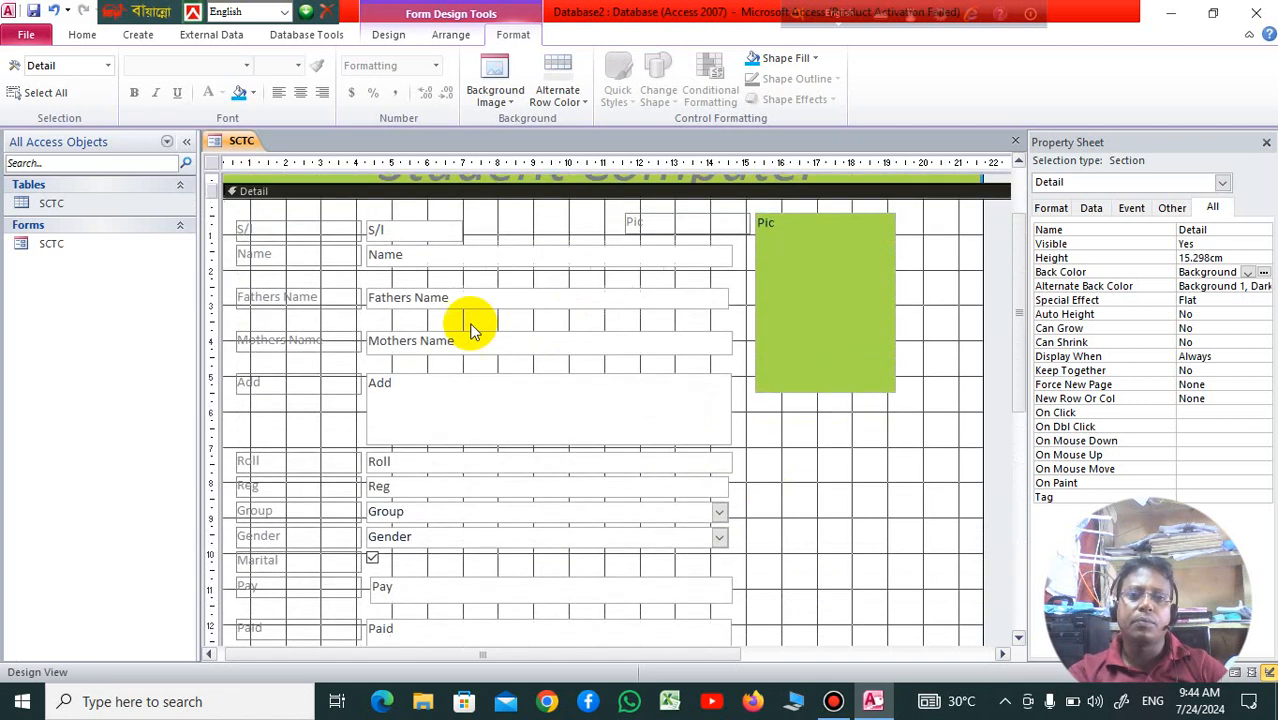
# Try blue-grey #84A1C6 and muted green #9DBB61 as the Detail section's back color.
pyautogui.click(520, 255)
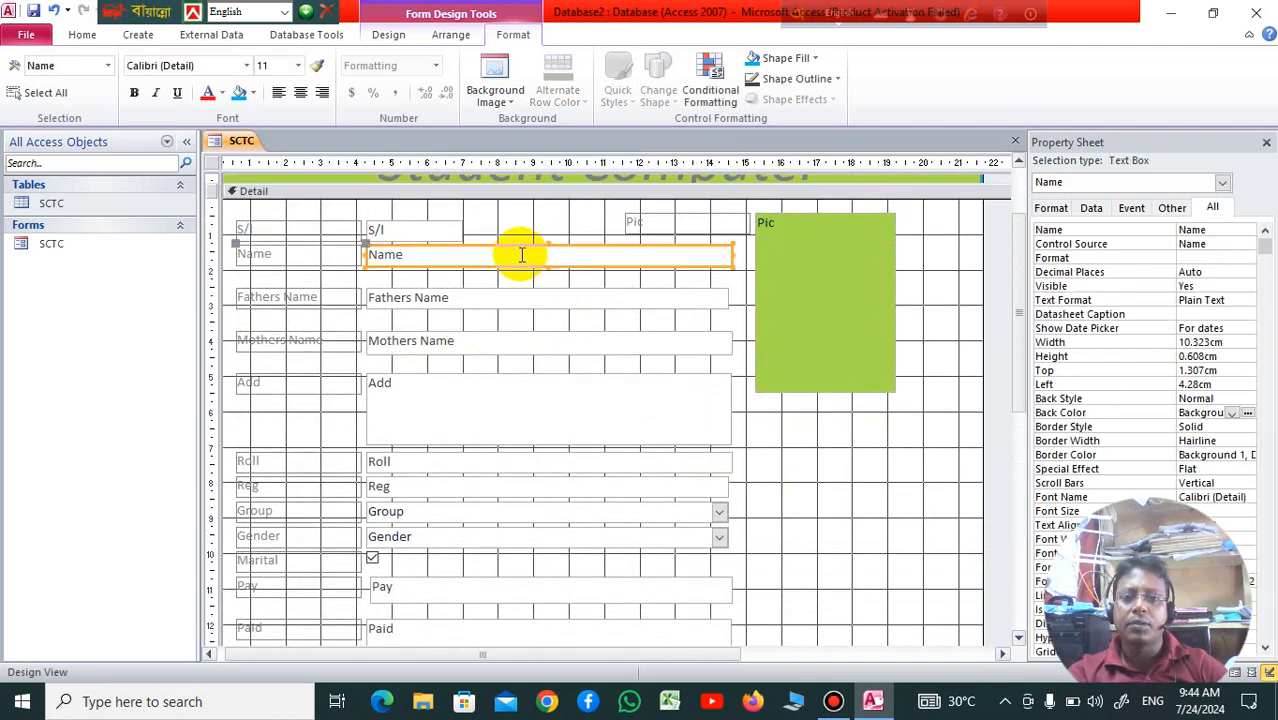
pyautogui.click(952, 240)
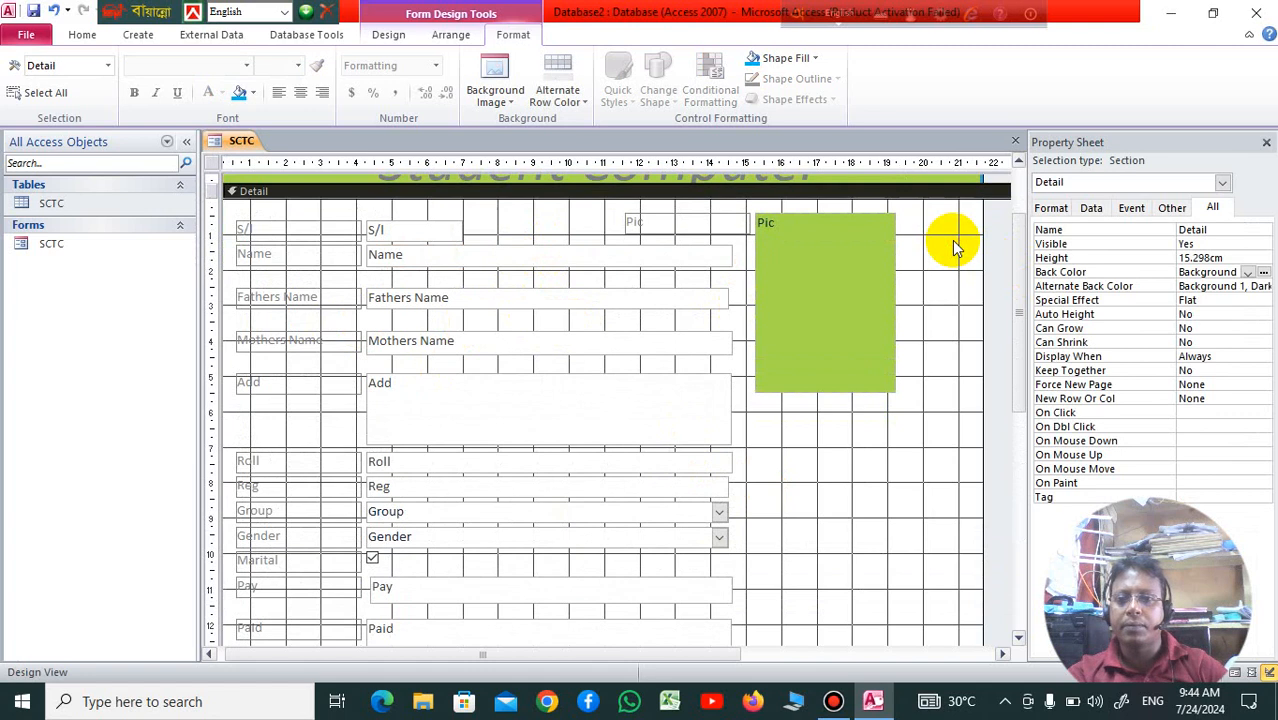
pyautogui.click(1265, 272)
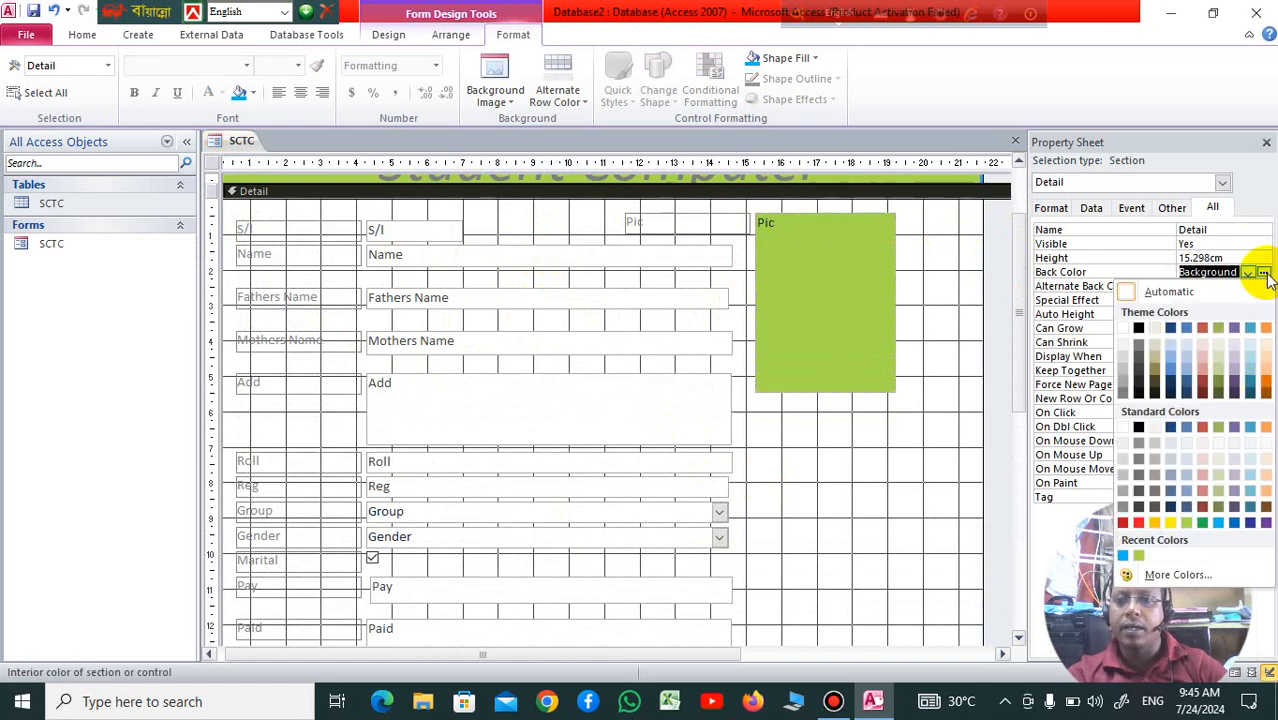
pyautogui.click(1186, 491)
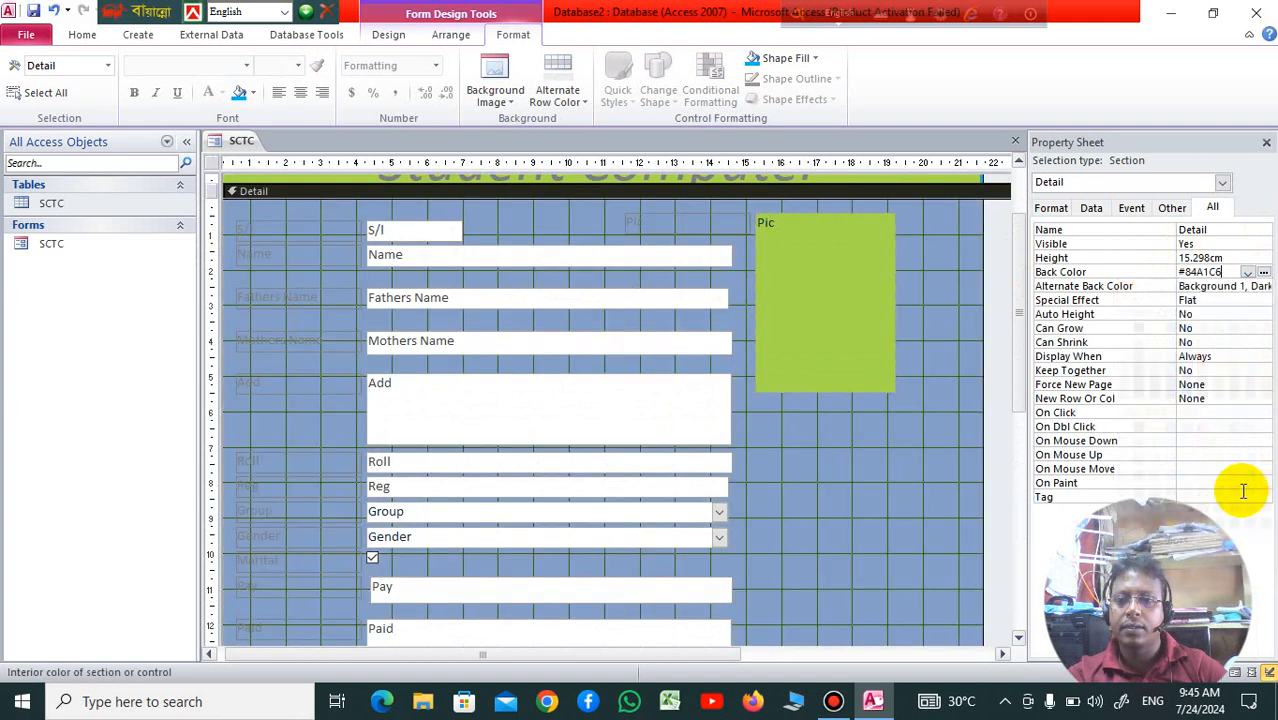
pyautogui.click(1264, 273)
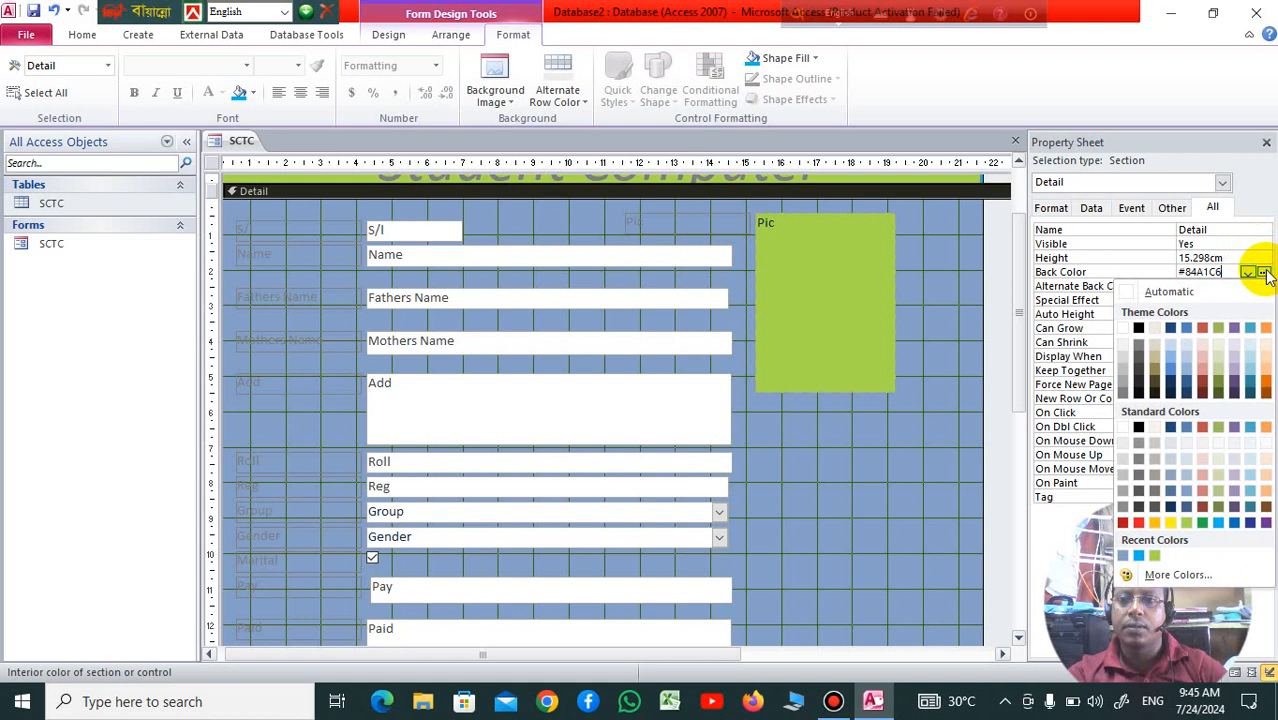
pyautogui.click(1218, 427)
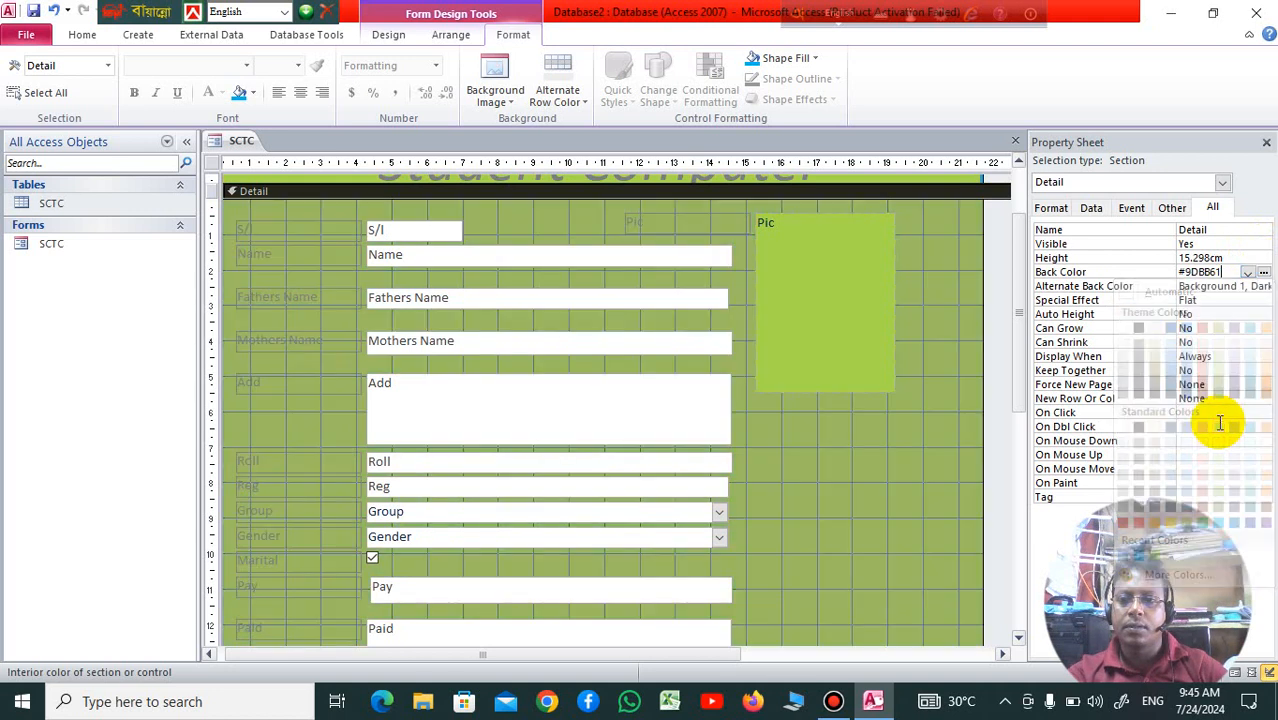
# Set the Detail section's back color to bright blue #00B7EF.
pyautogui.click(1248, 272)
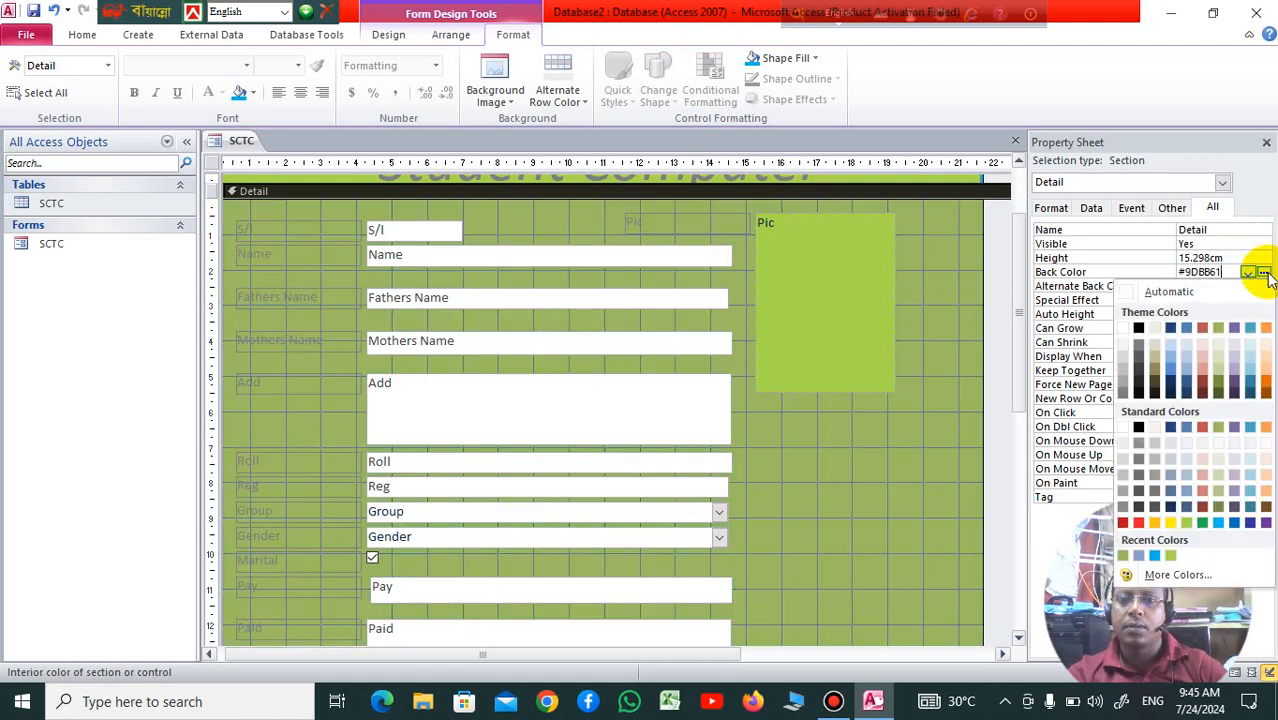
pyautogui.click(1216, 523)
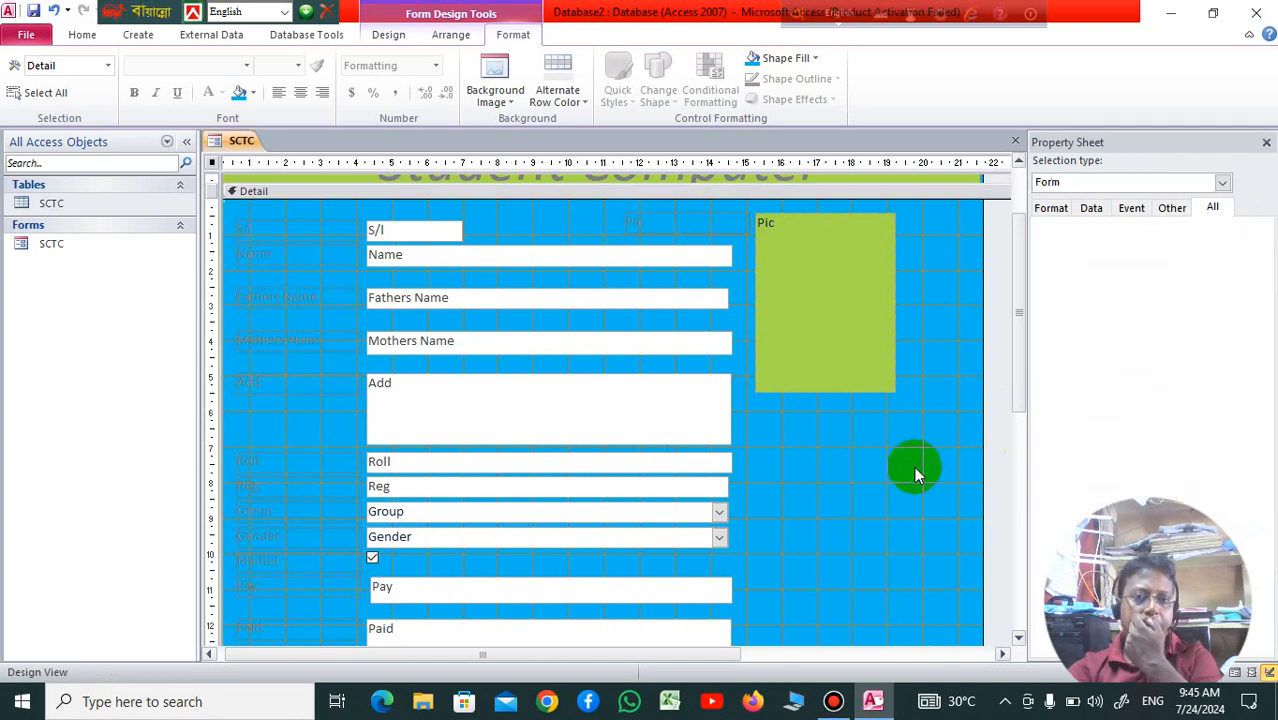
pyautogui.scroll(2, 838, 508)
pyautogui.scroll(-3, 843, 508)
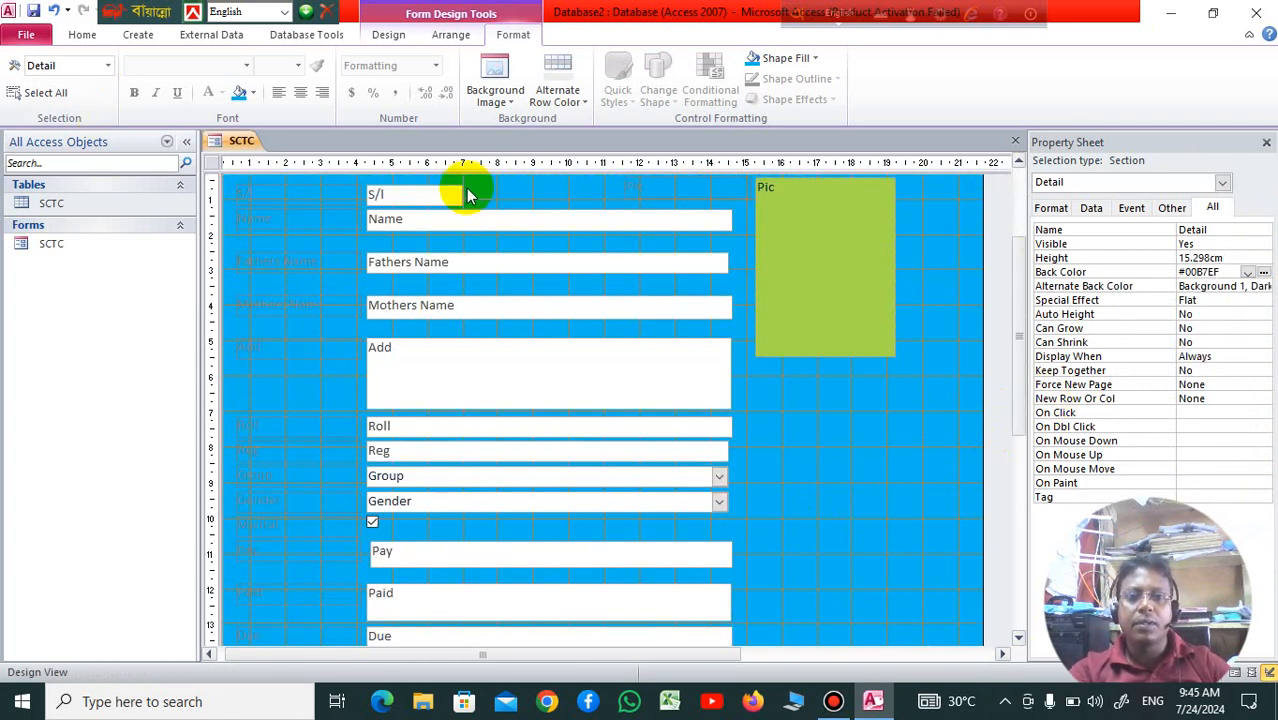
# Fill the S/I, Name, Fathers Name, Mothers Name, Add, Roll and Reg text boxes together with light green #A7DA4E.
pyautogui.click(431, 193)
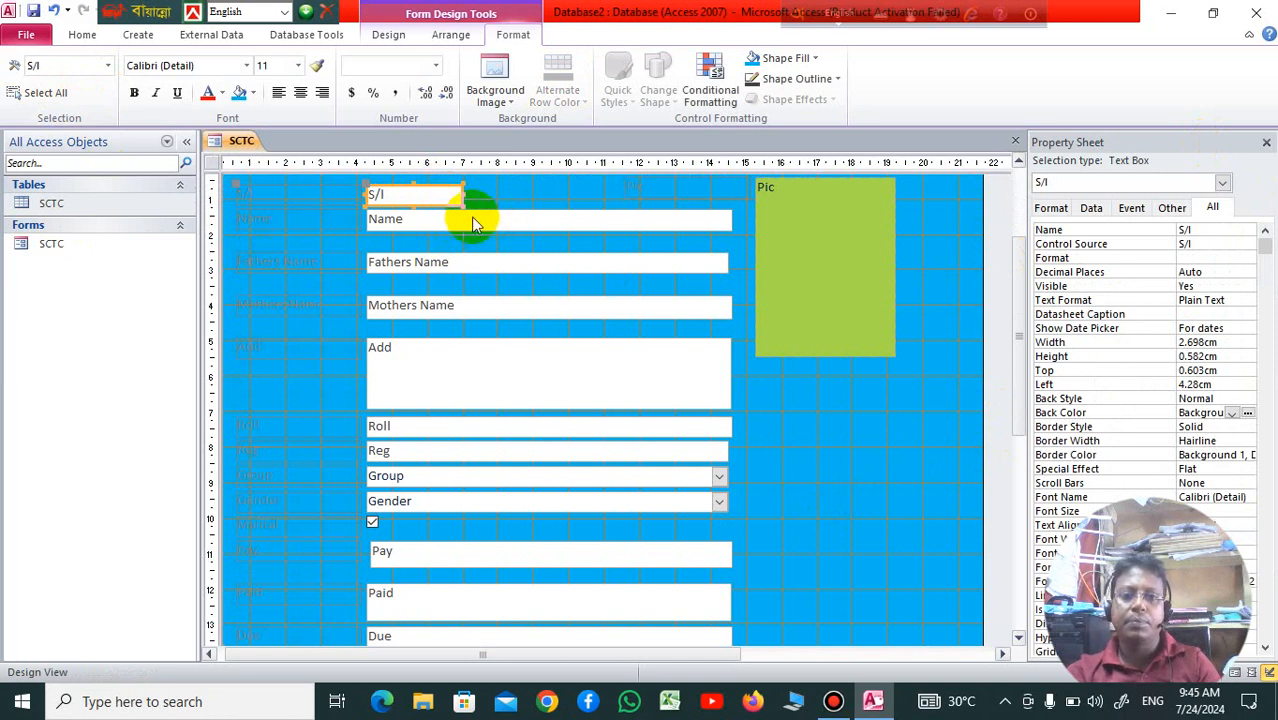
pyautogui.keyDown('shift'); pyautogui.click(475, 219); pyautogui.keyUp('shift')
pyautogui.keyDown('shift'); pyautogui.click(531, 264); pyautogui.keyUp('shift')
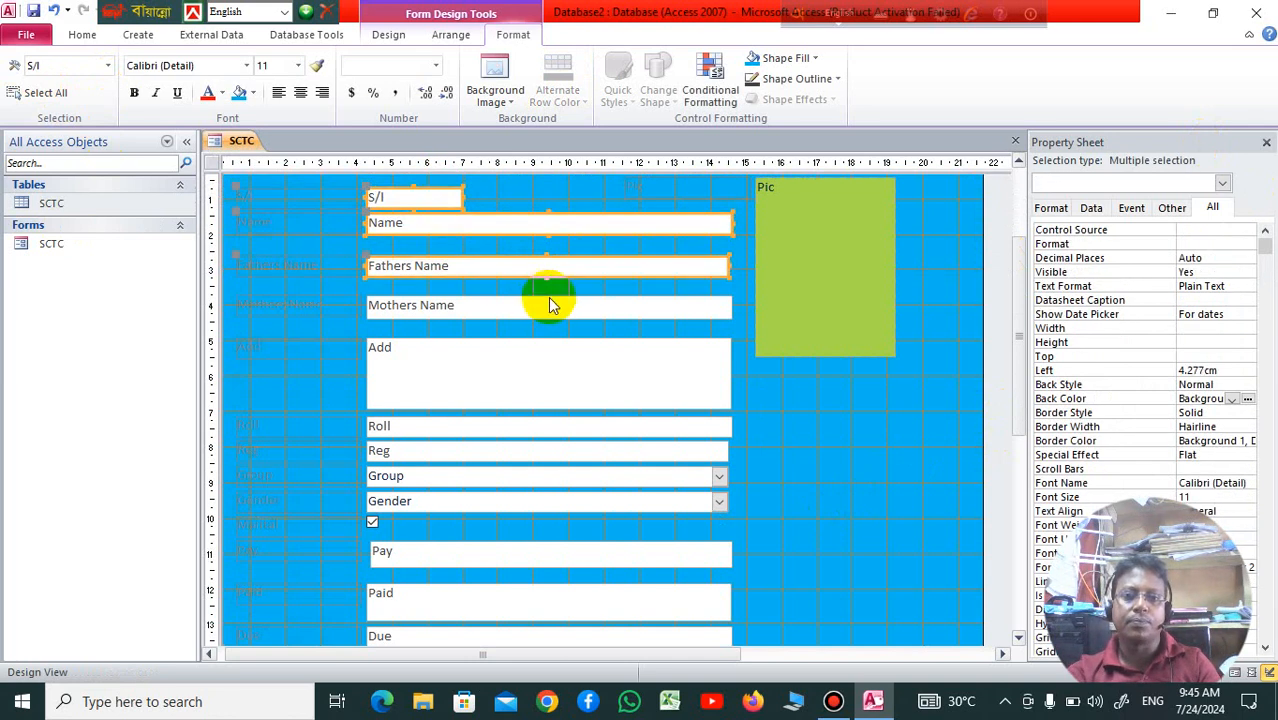
pyautogui.keyDown('shift'); pyautogui.click(556, 307); pyautogui.keyUp('shift')
pyautogui.keyDown('shift'); pyautogui.click(577, 362); pyautogui.keyUp('shift')
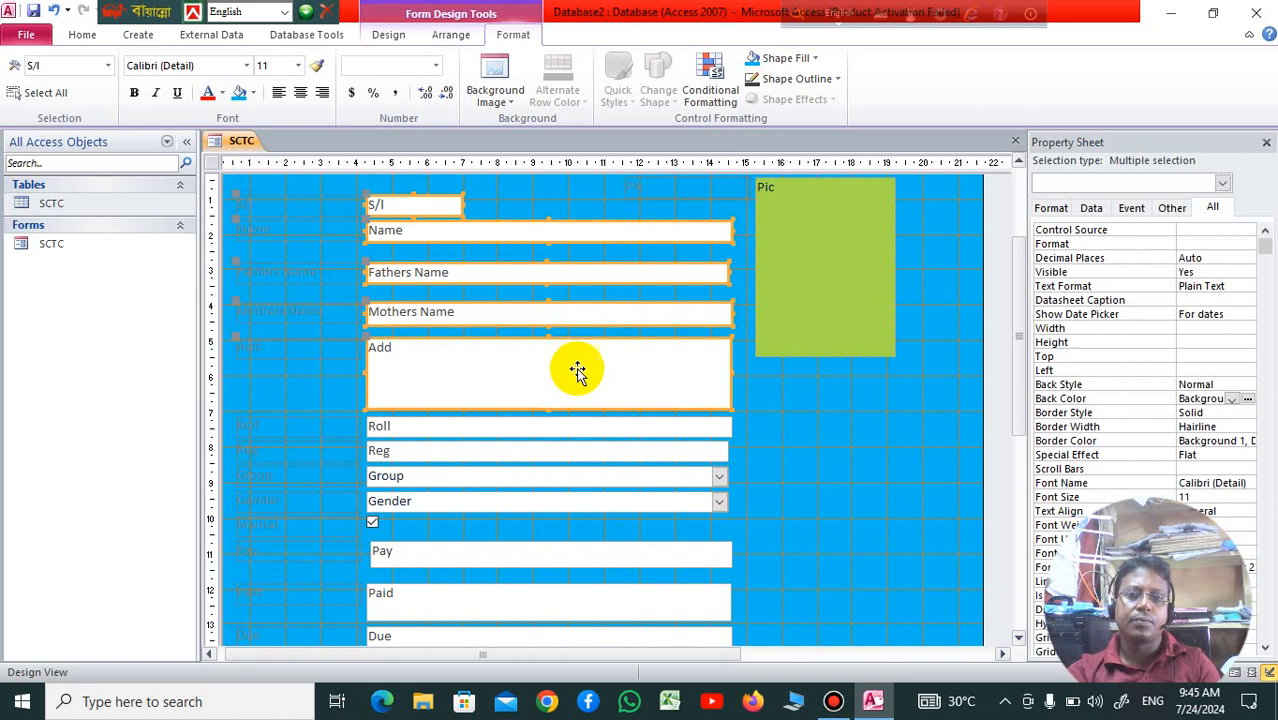
pyautogui.keyDown('shift'); pyautogui.click(590, 427); pyautogui.keyUp('shift')
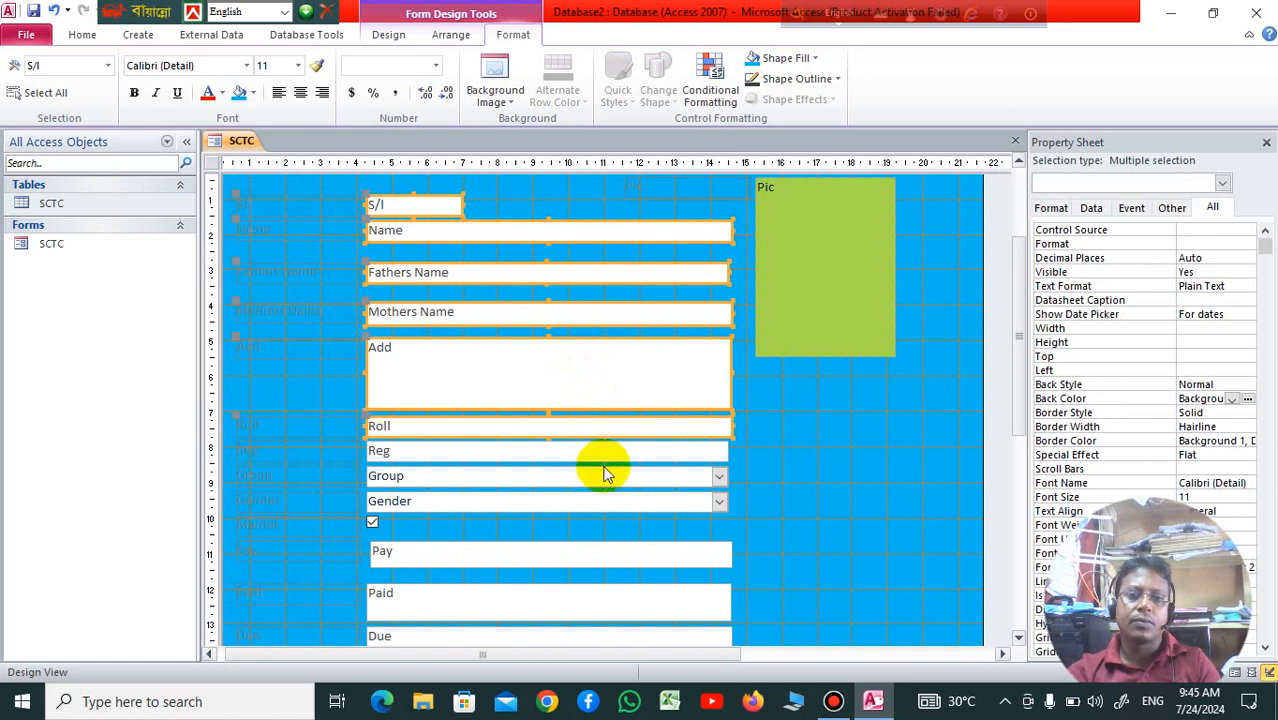
pyautogui.keyDown('shift'); pyautogui.click(611, 454); pyautogui.keyUp('shift')
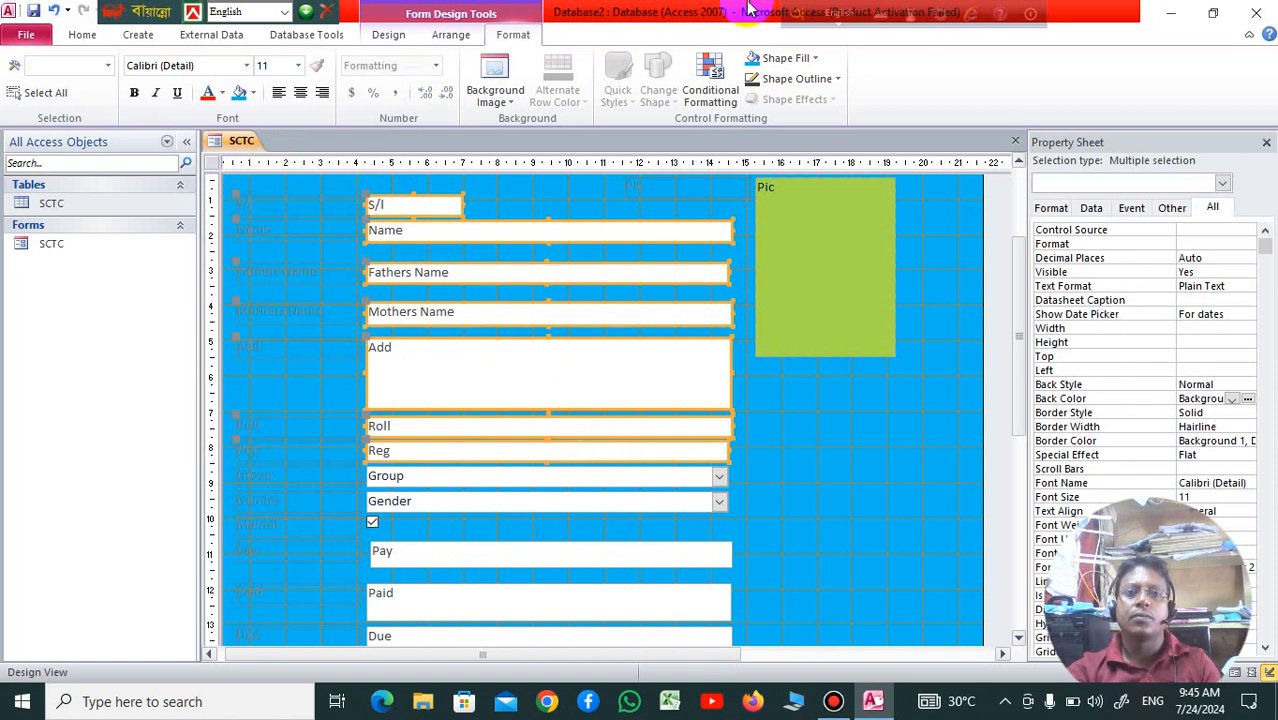
pyautogui.click(252, 94)
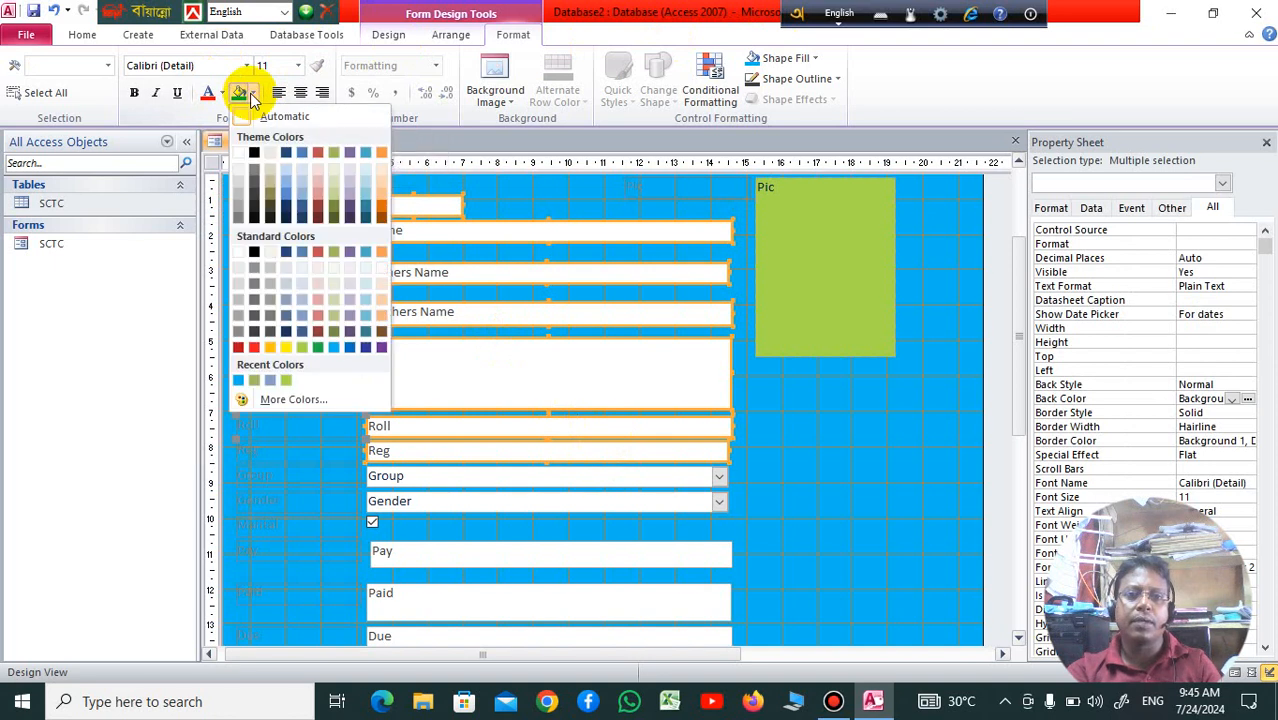
pyautogui.click(301, 351)
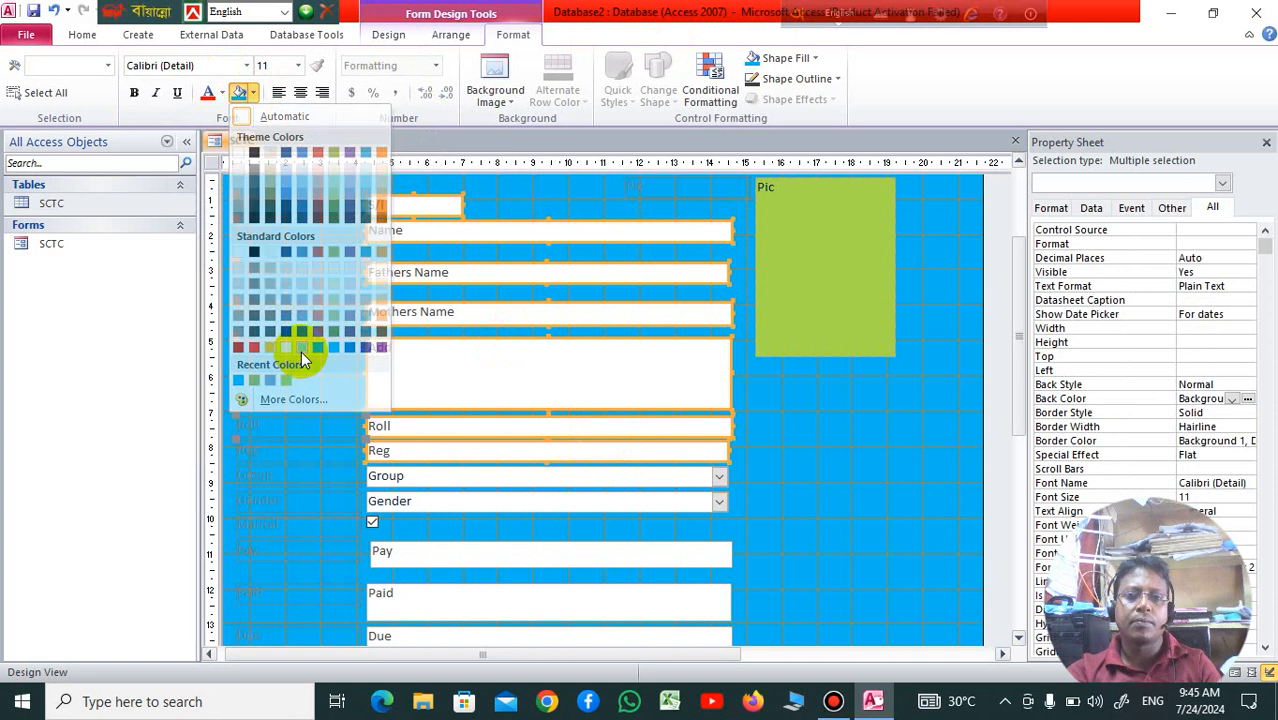
# Try red as the font color of the seven green text boxes, settle on black, and deselect them.
pyautogui.click(222, 93)
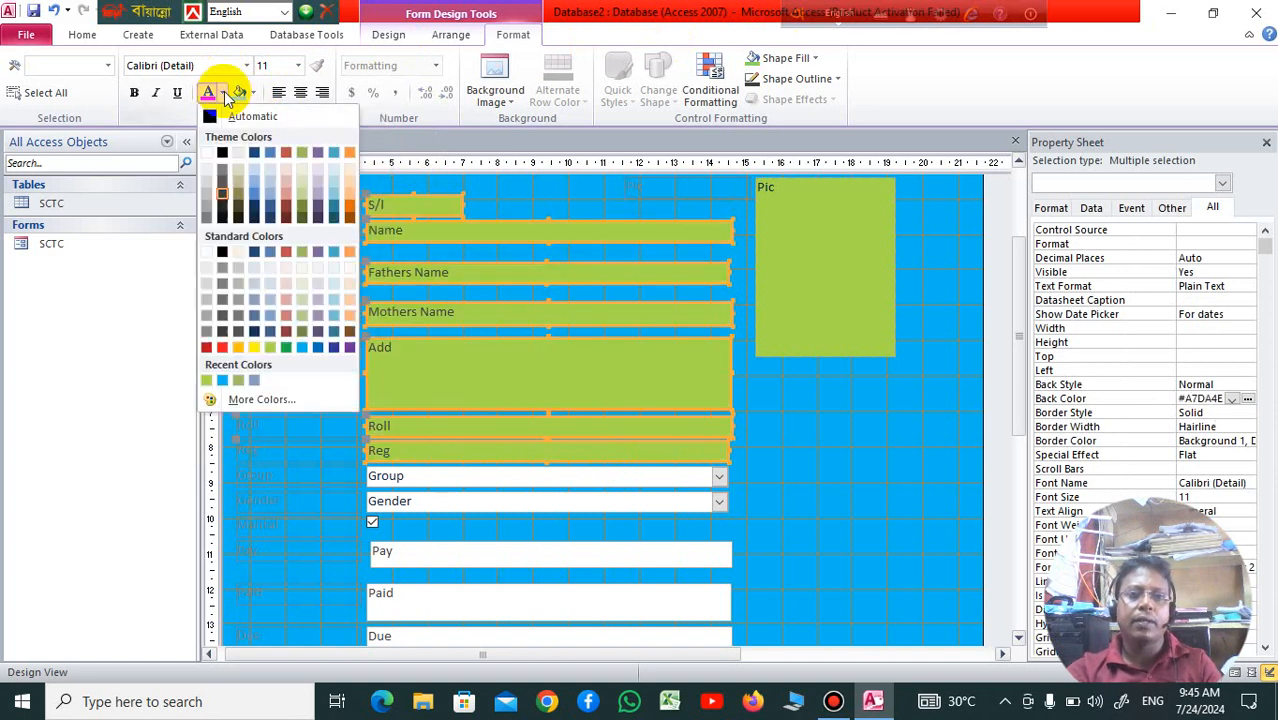
pyautogui.click(222, 348)
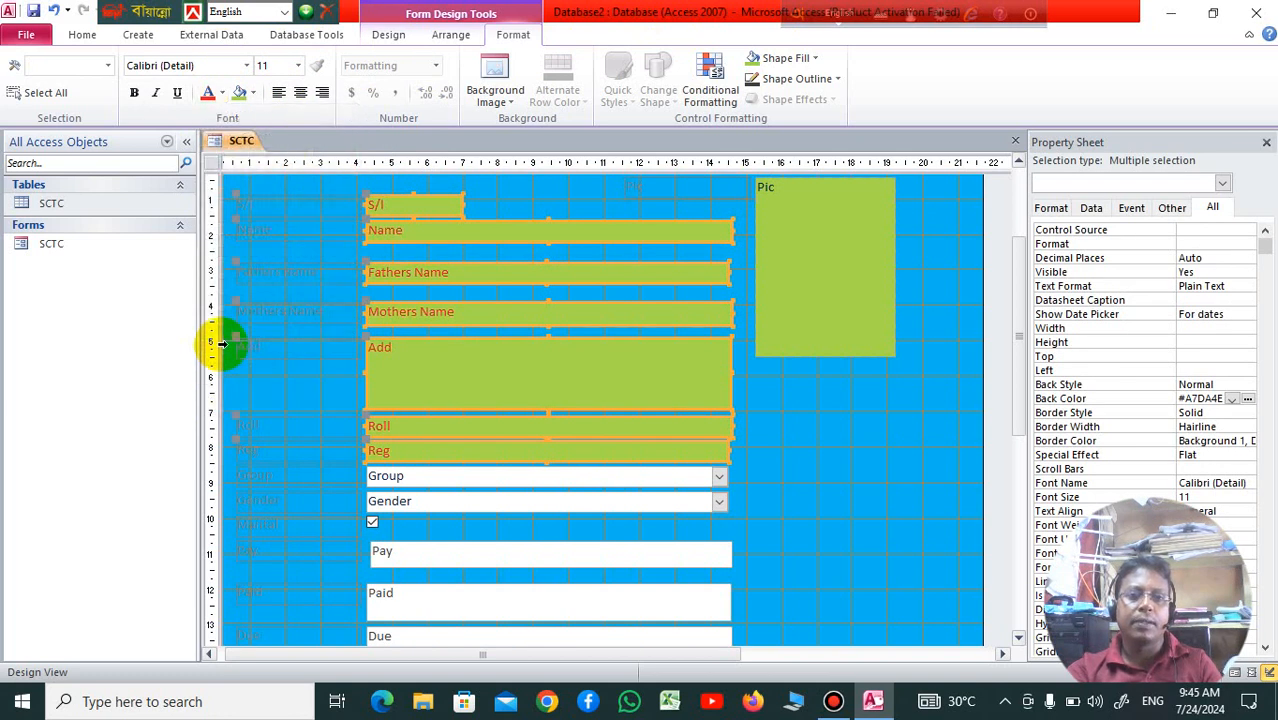
pyautogui.click(224, 93)
pyautogui.click(221, 154)
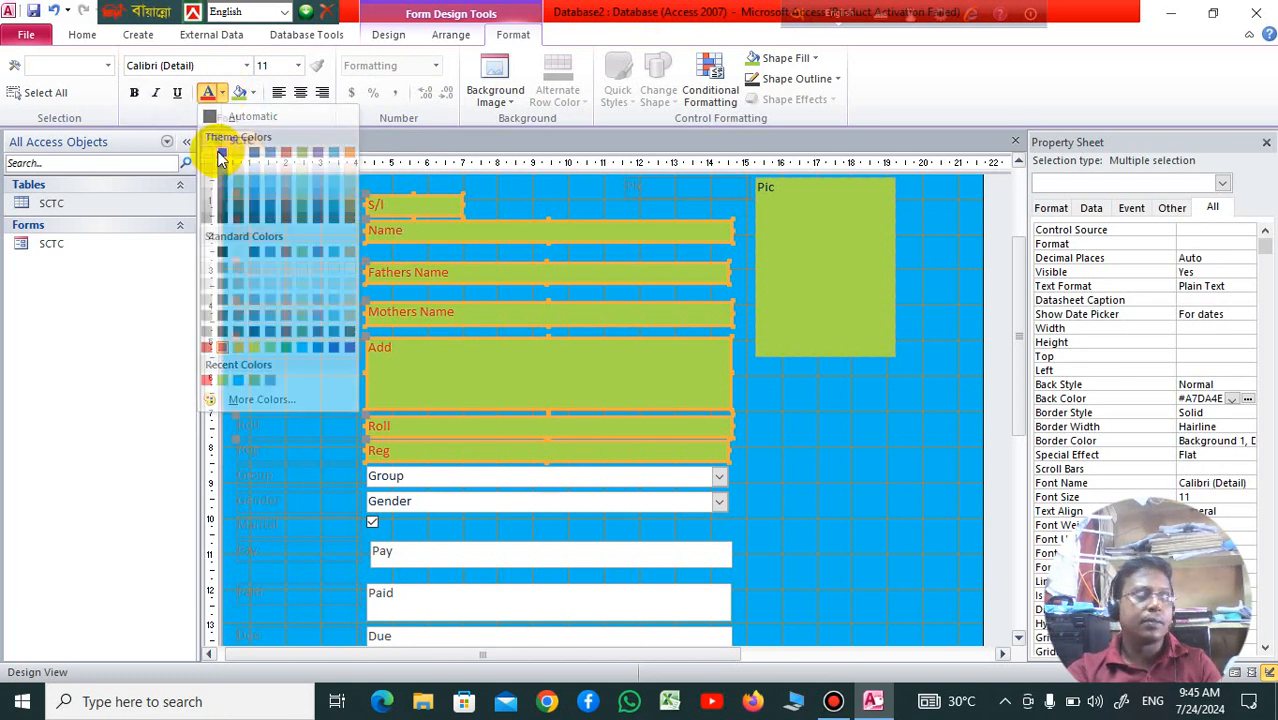
pyautogui.click(827, 414)
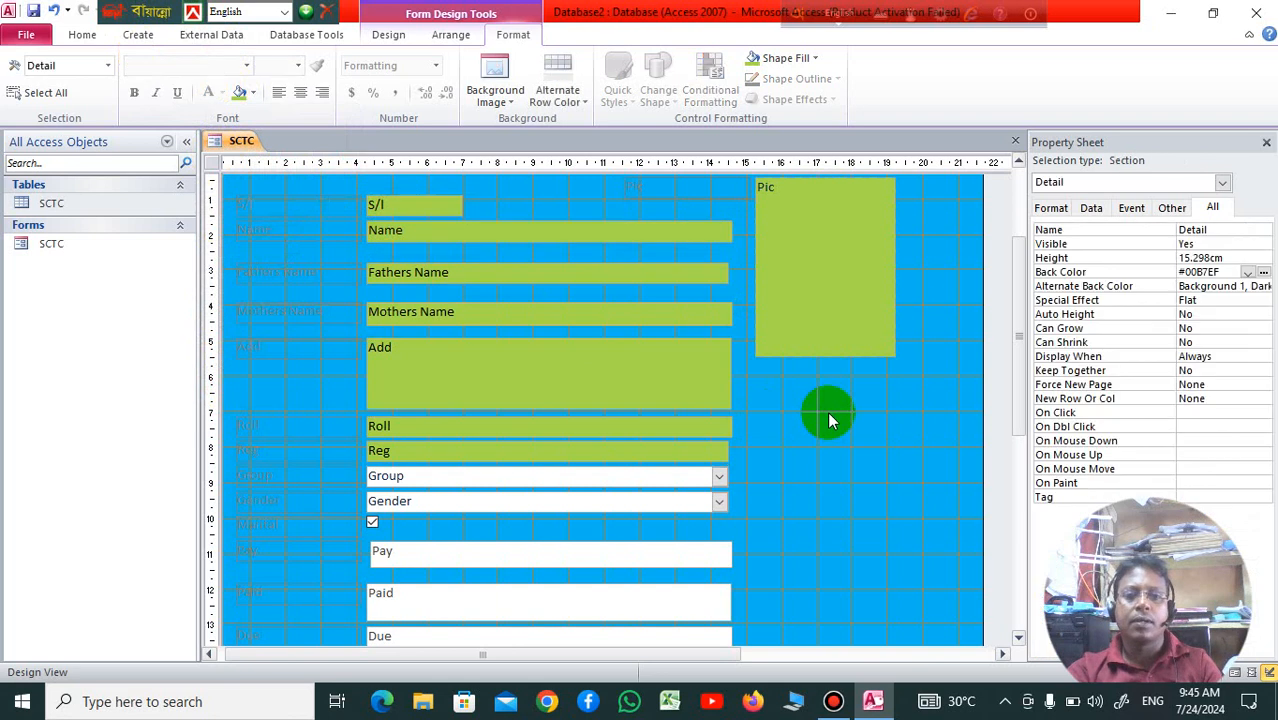
# Fill the Group and Gender combo boxes and the Pay, Paid and Due text boxes with light green #A7DA4E.
pyautogui.scroll(-2, 828, 416)
pyautogui.click(662, 408)
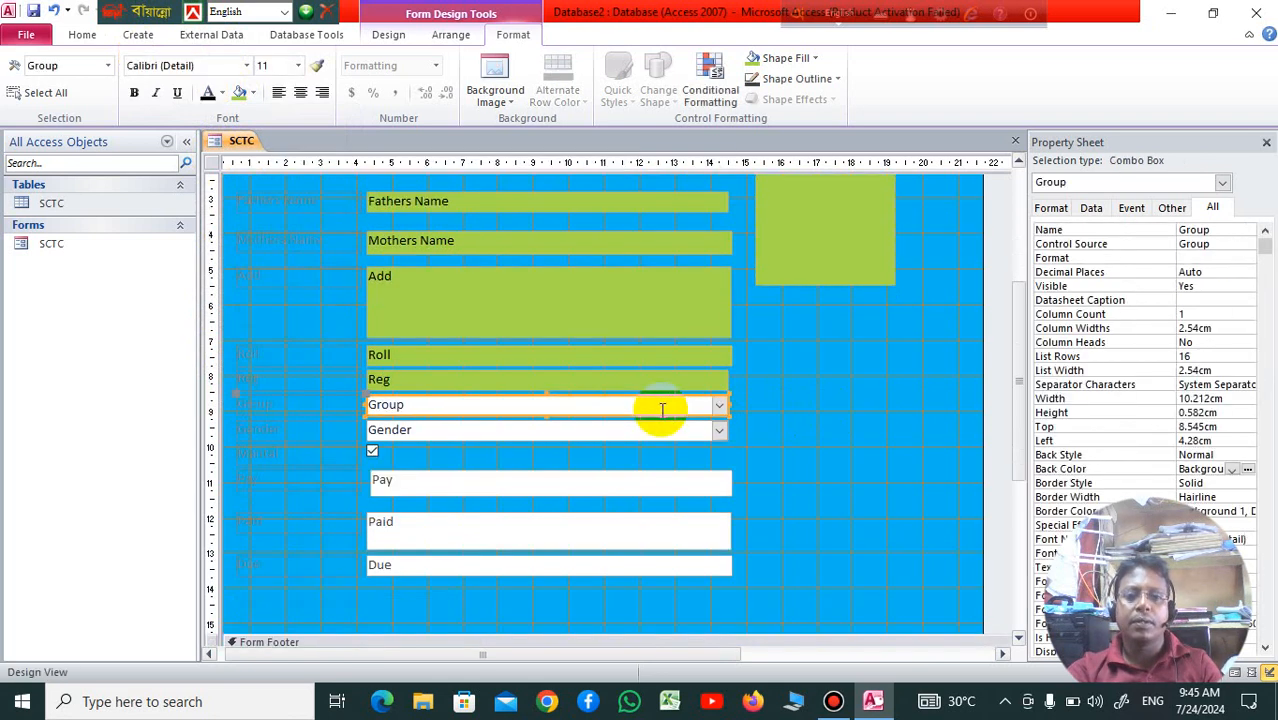
pyautogui.keyDown('shift'); pyautogui.click(625, 434); pyautogui.keyUp('shift')
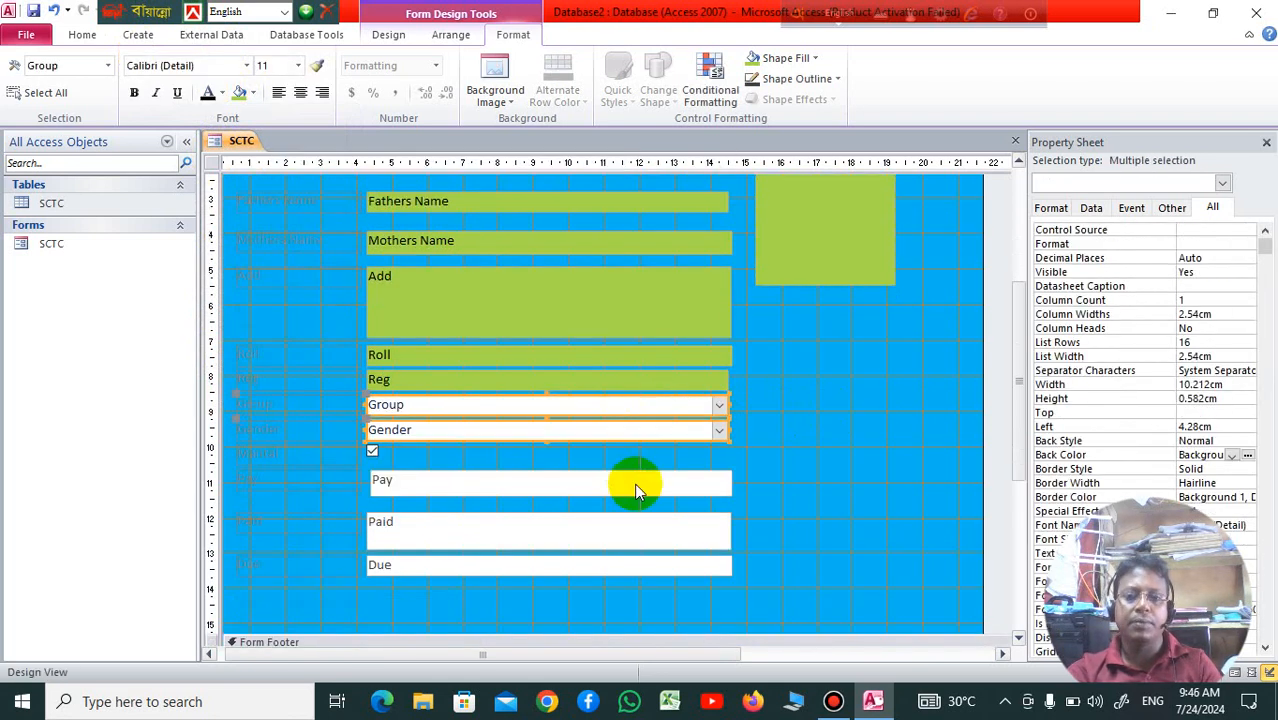
pyautogui.keyDown('shift'); pyautogui.click(634, 484); pyautogui.keyUp('shift')
pyautogui.keyDown('shift'); pyautogui.click(612, 540); pyautogui.keyUp('shift')
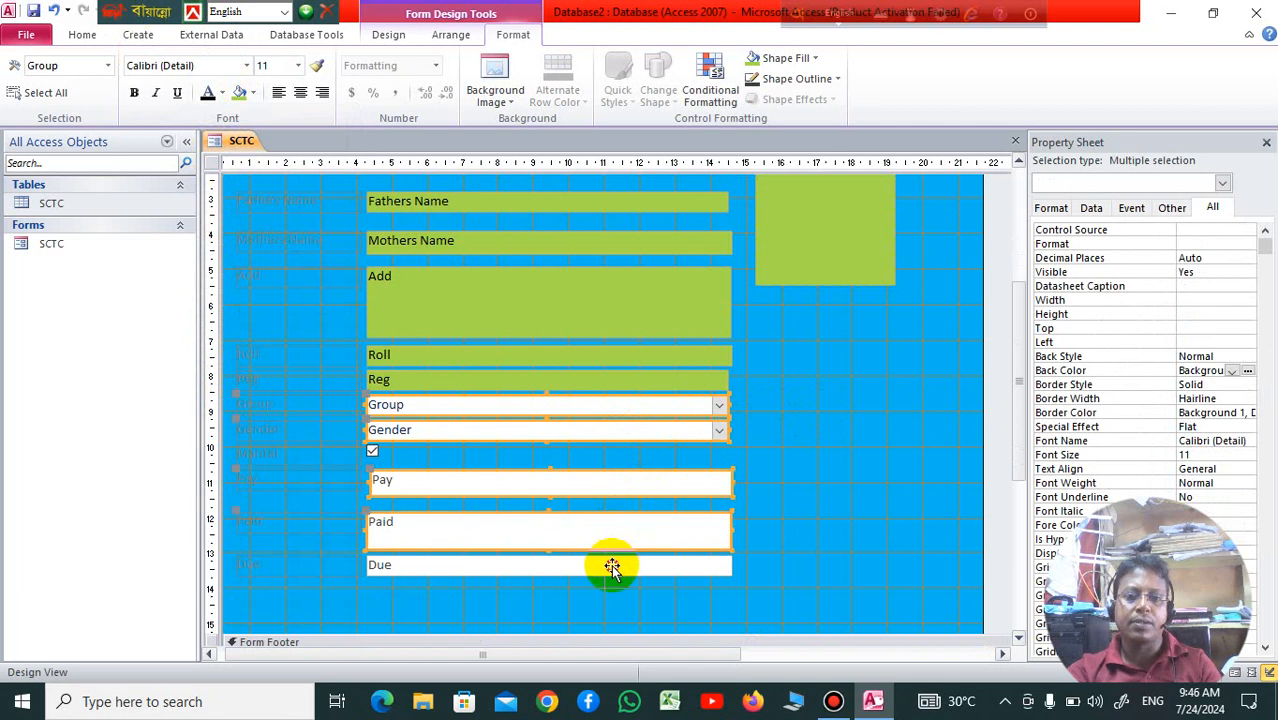
pyautogui.keyDown('shift'); pyautogui.click(612, 567); pyautogui.keyUp('shift')
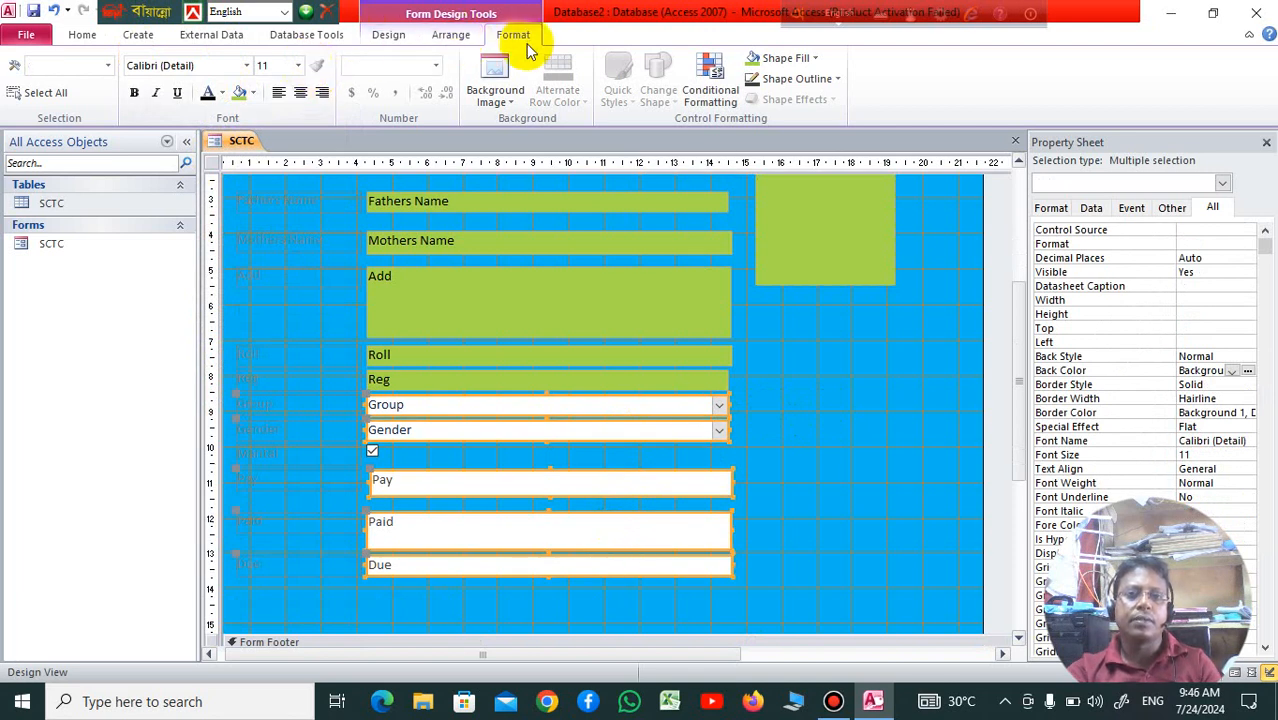
pyautogui.click(252, 93)
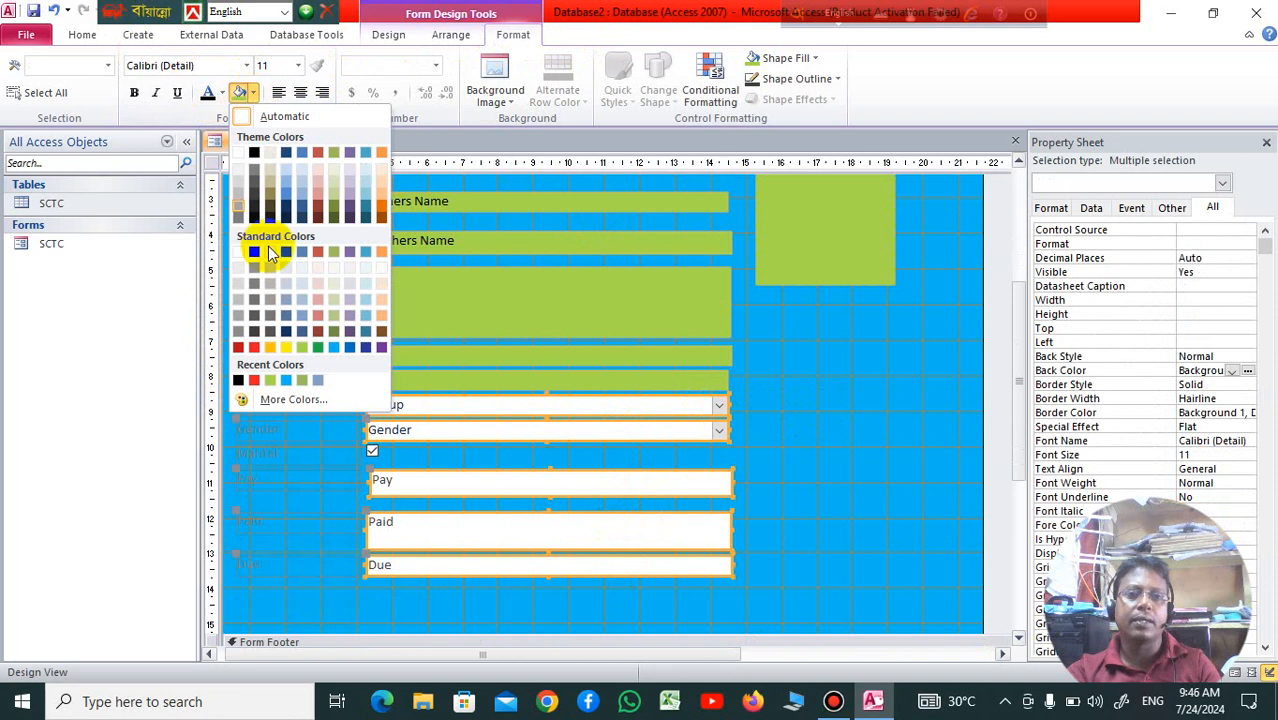
pyautogui.click(304, 352)
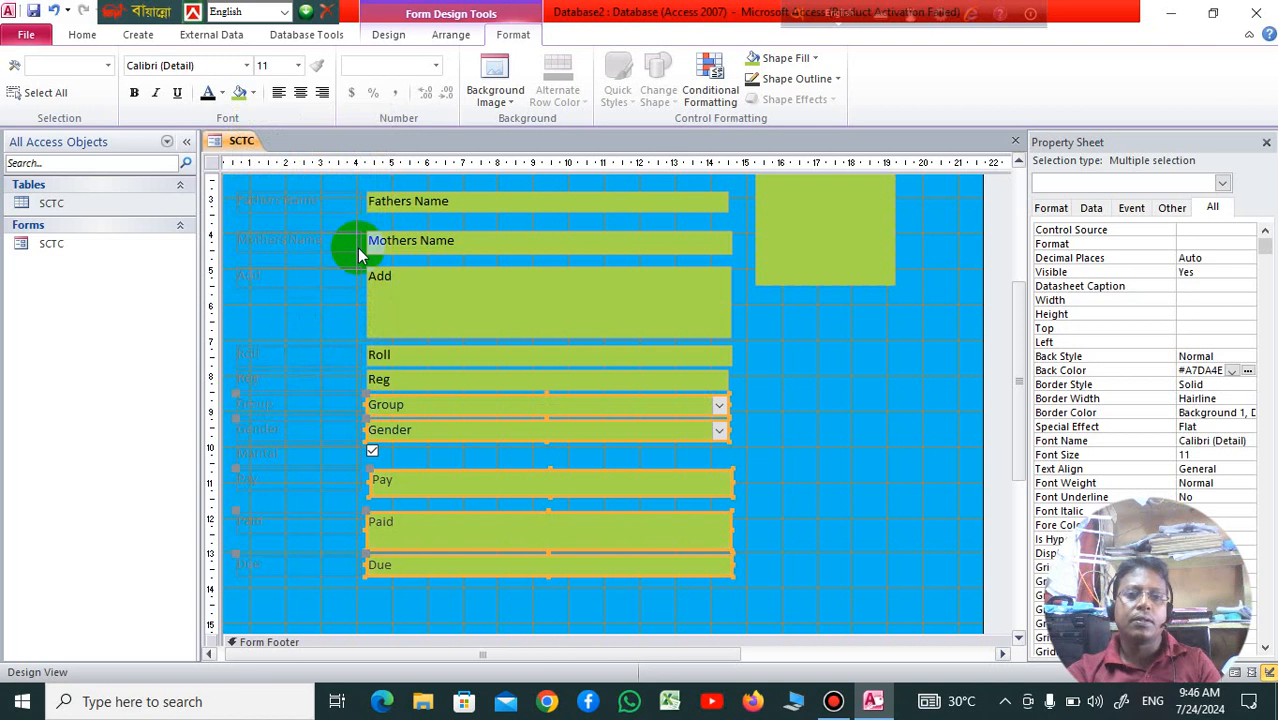
pyautogui.click(807, 405)
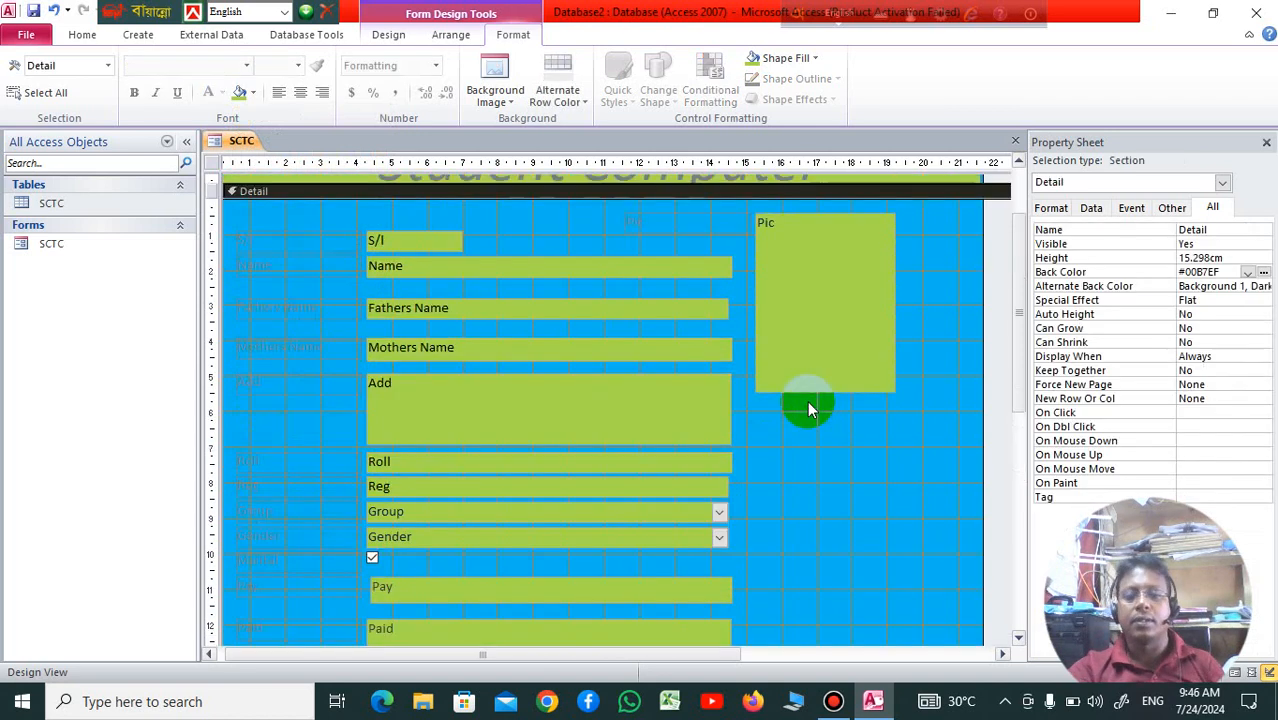
pyautogui.scroll(-6, 816, 373)
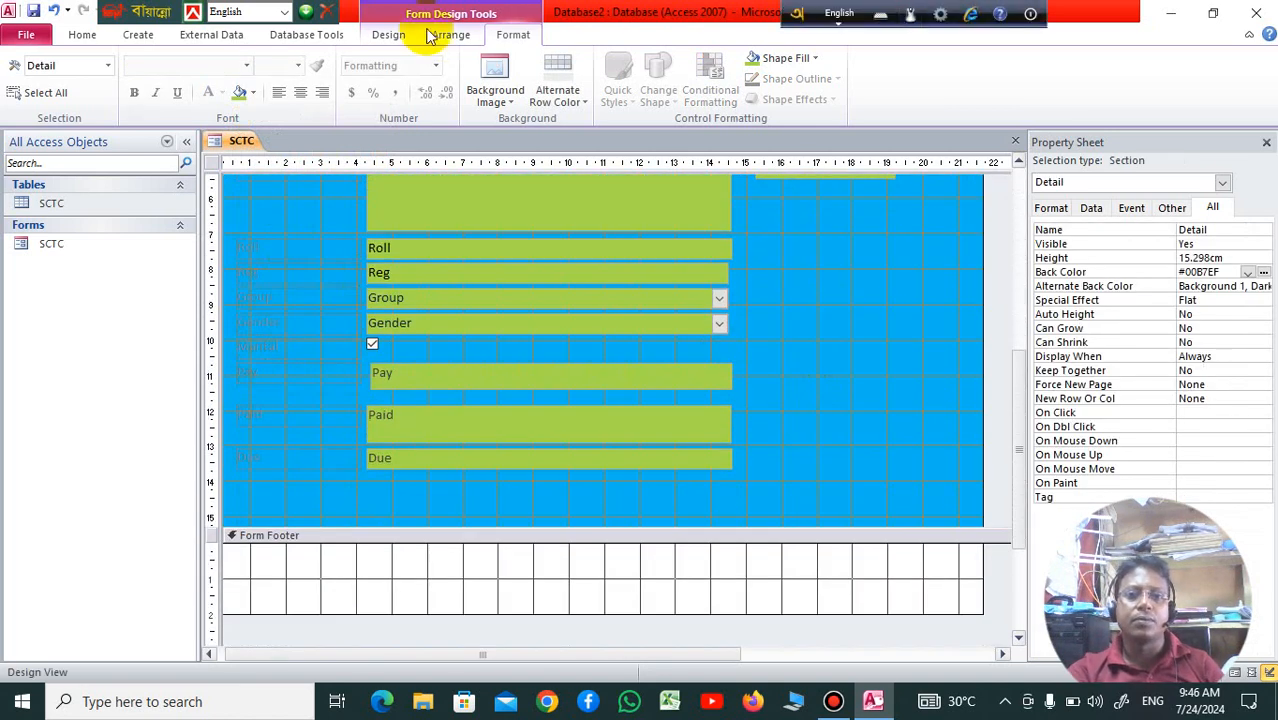
pyautogui.click(140, 35)
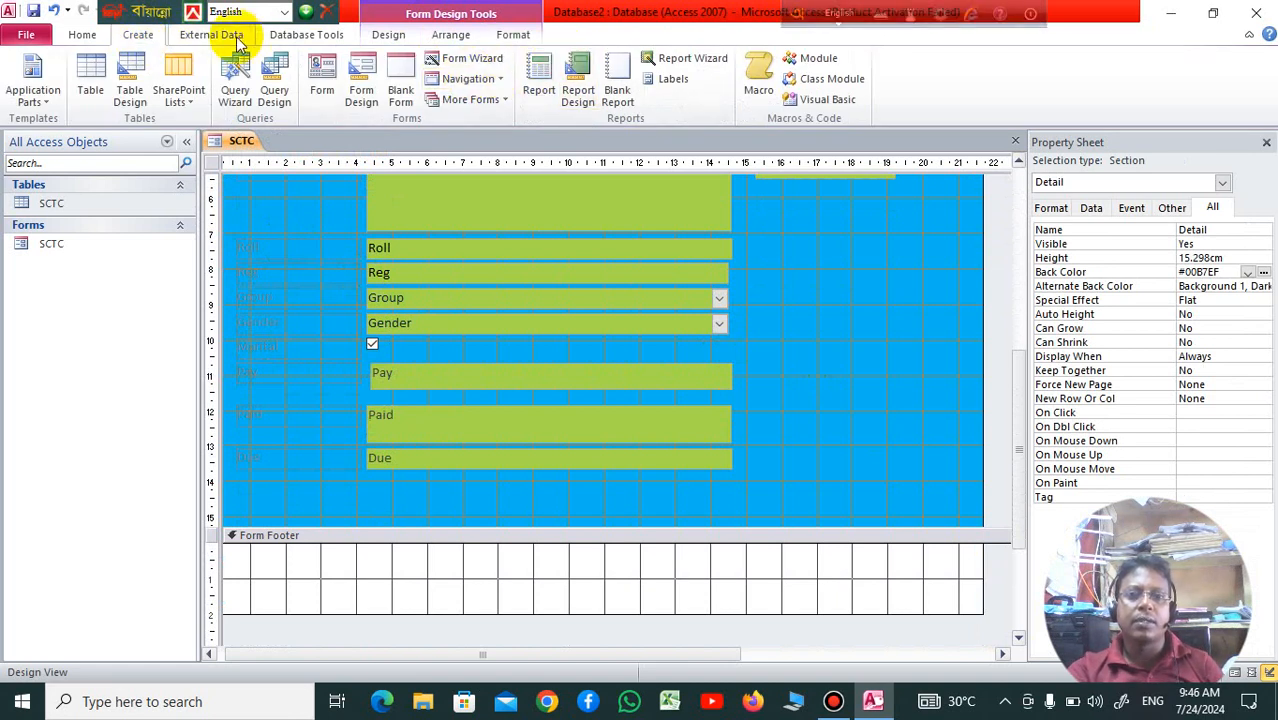
pyautogui.click(288, 36)
pyautogui.click(388, 35)
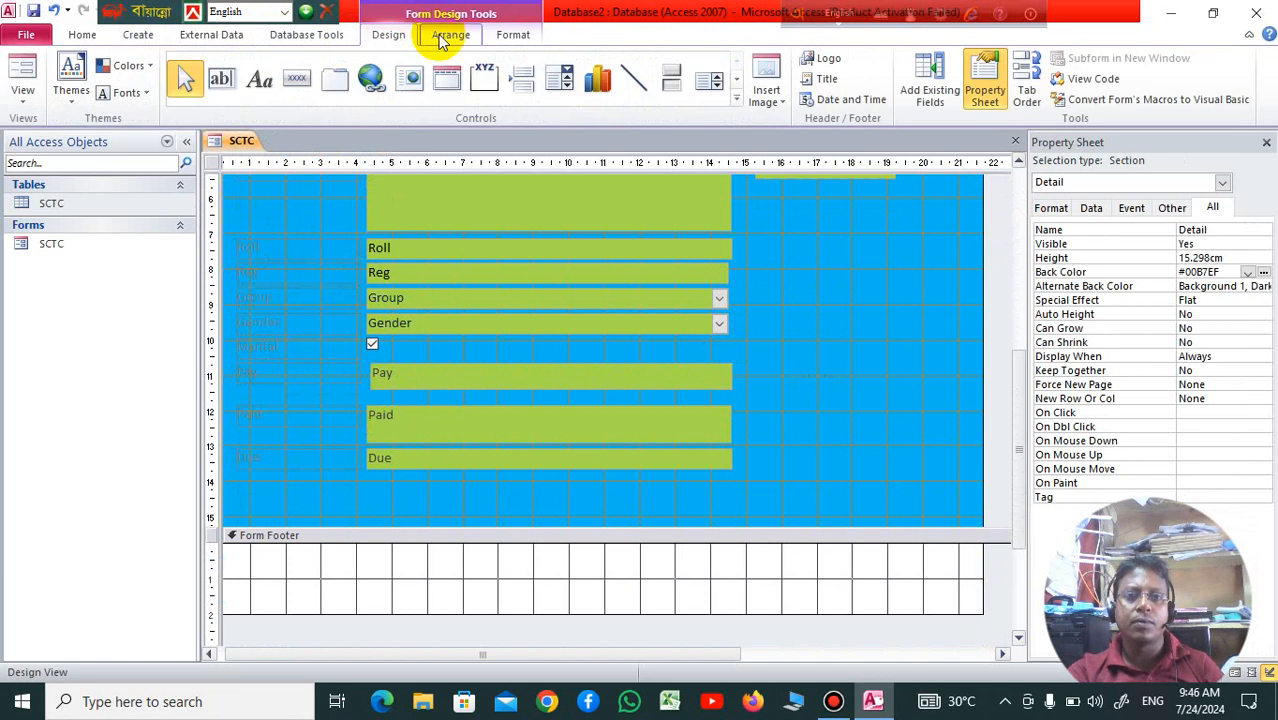
pyautogui.click(256, 86)
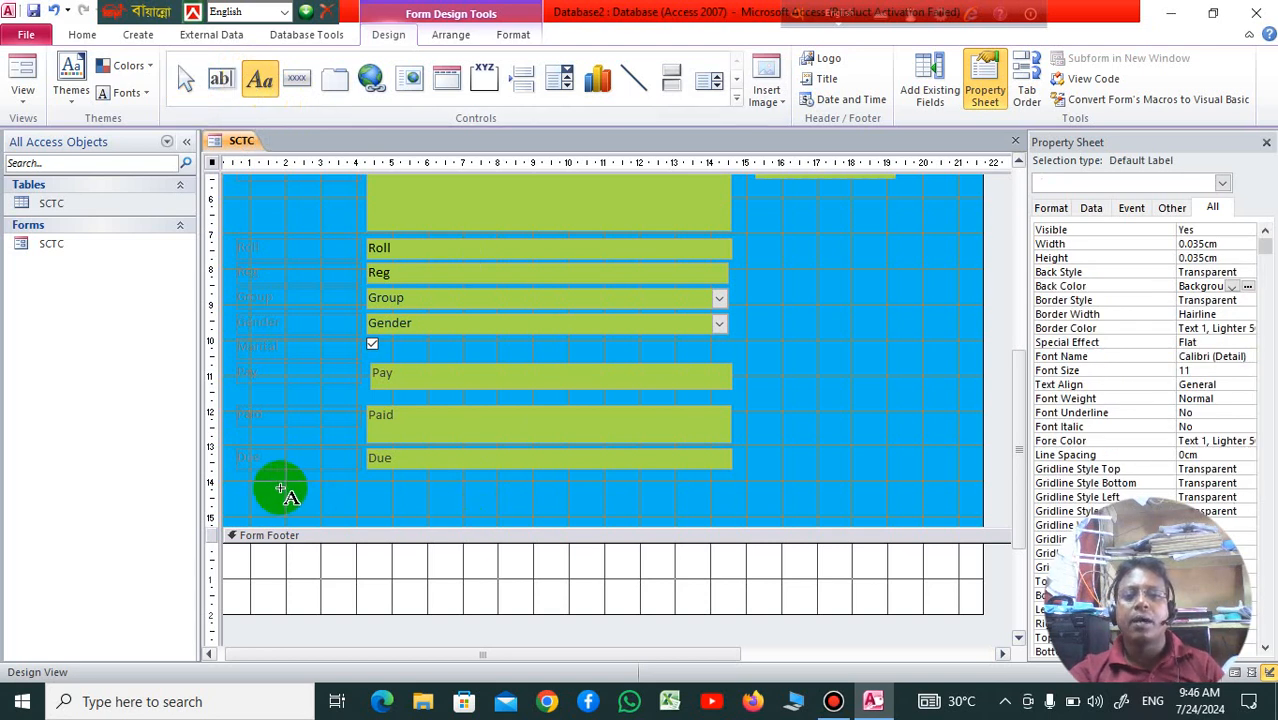
pyautogui.moveTo(284, 483); pyautogui.dragTo(342, 510)
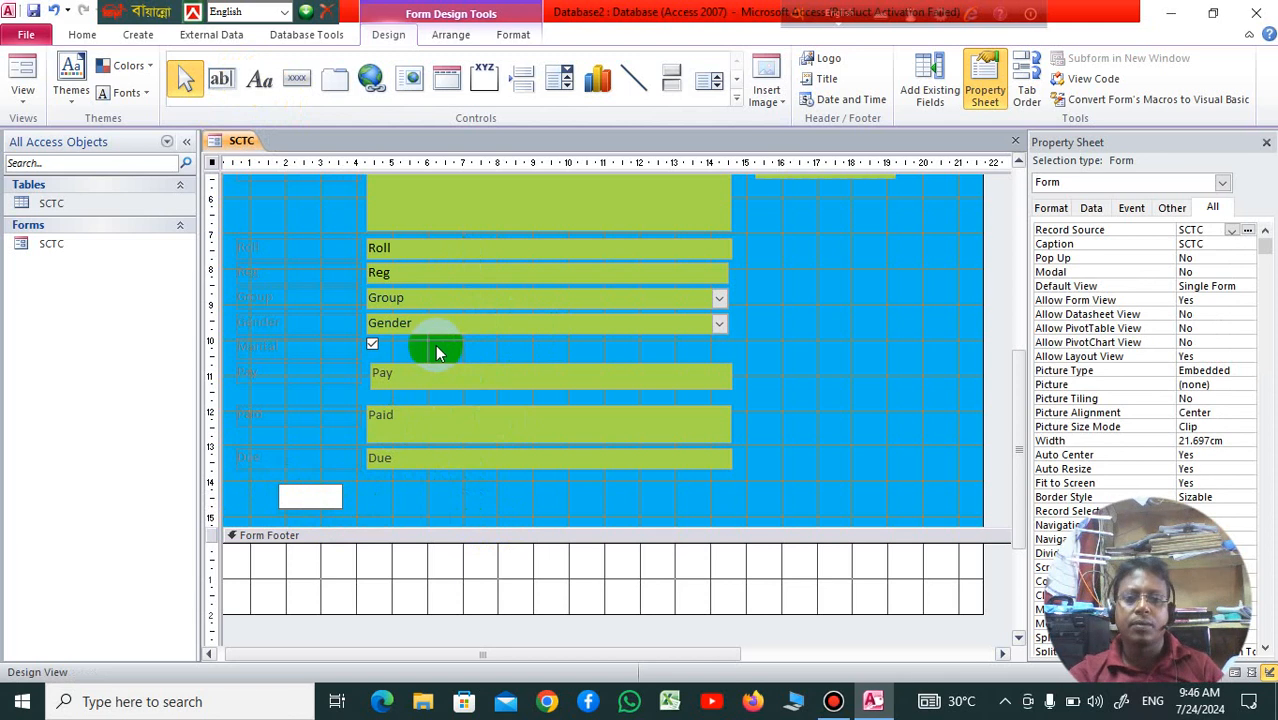
pyautogui.click(465, 458)
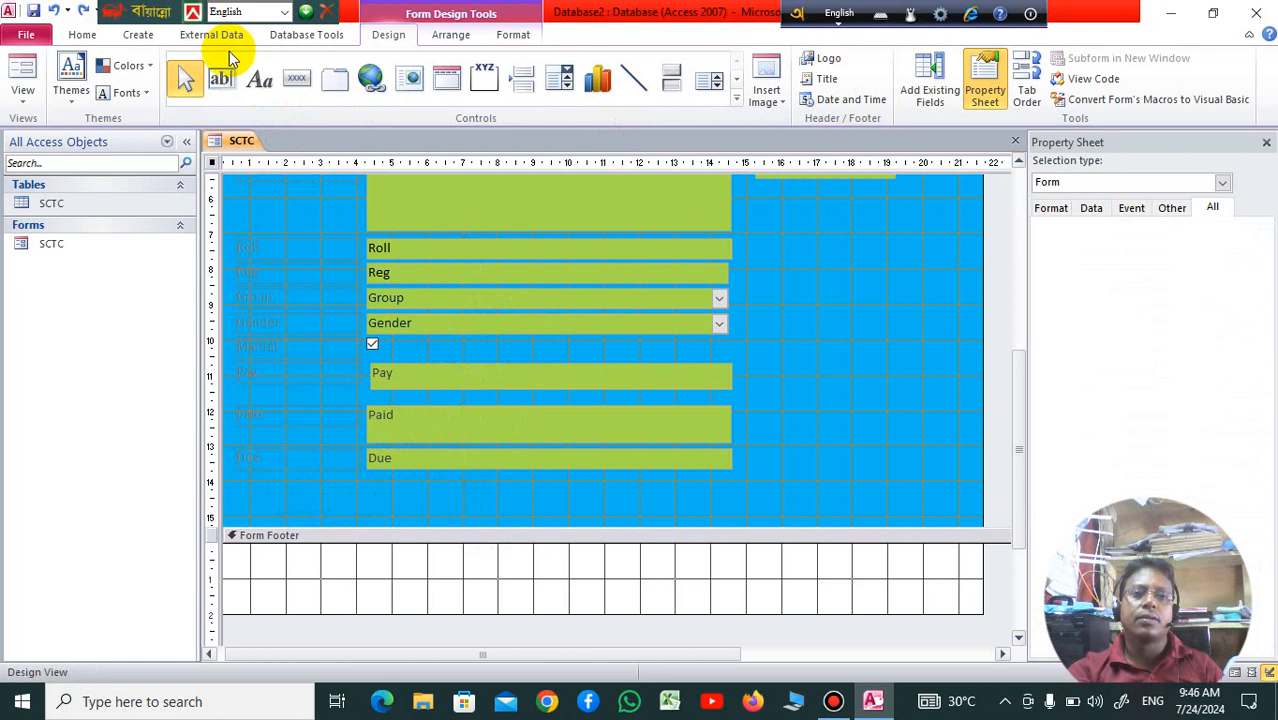
pyautogui.click(220, 77)
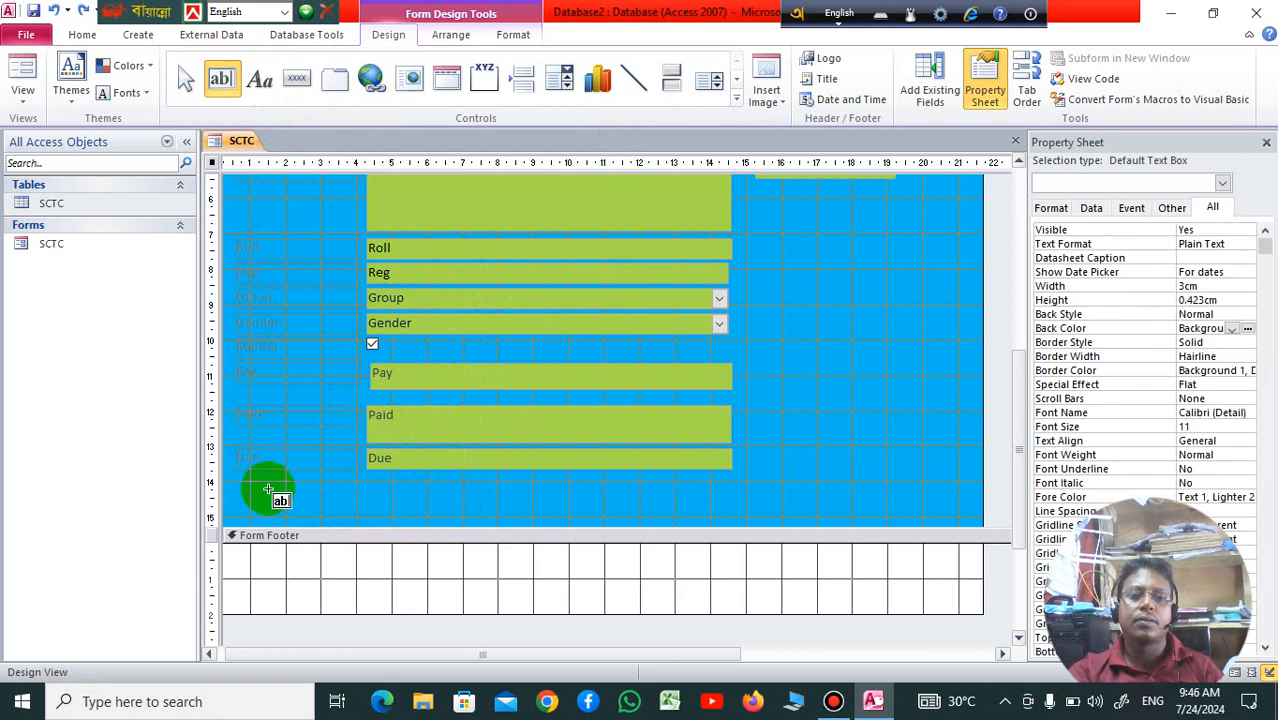
pyautogui.moveTo(265, 496); pyautogui.dragTo(321, 513)
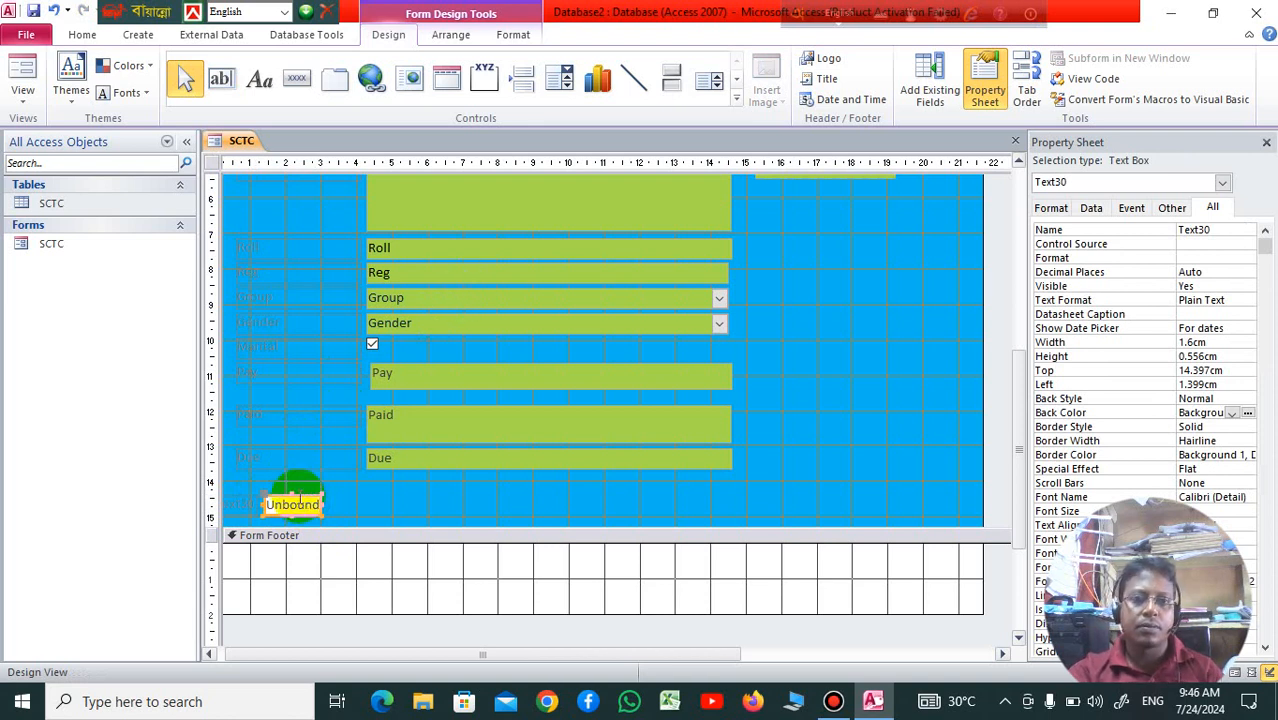
pyautogui.click(292, 494)
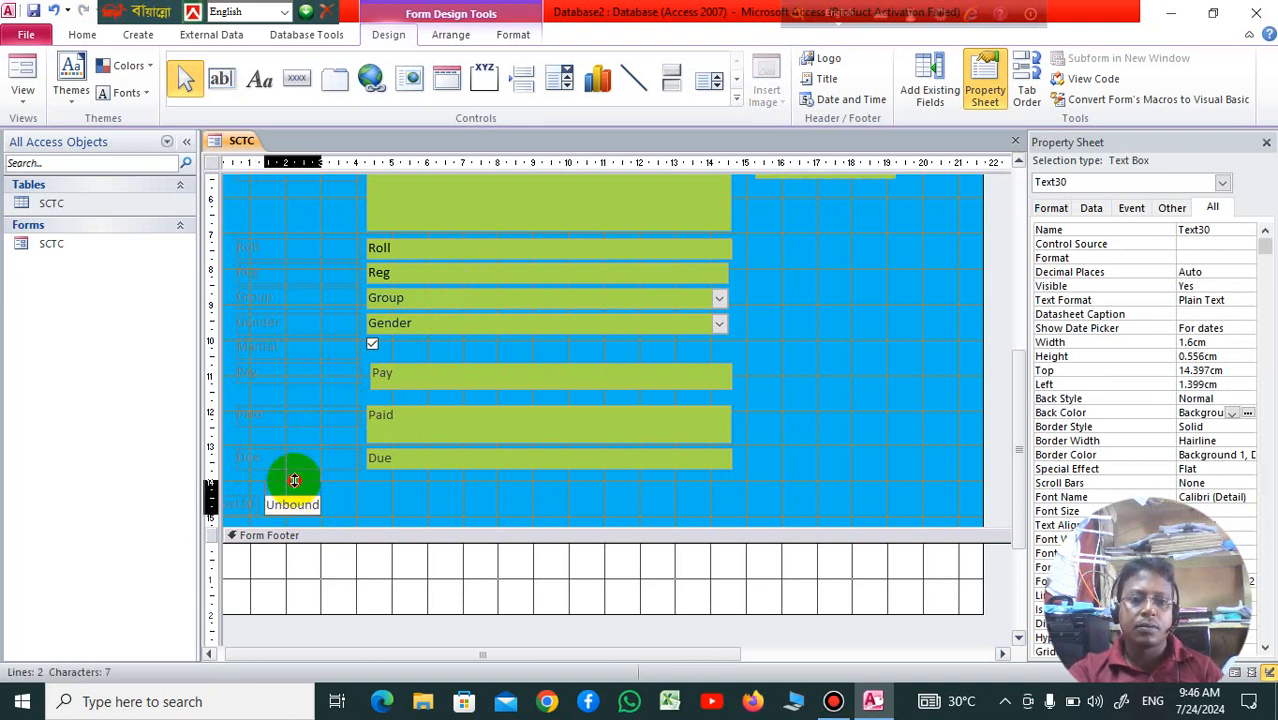
pyautogui.moveTo(294, 481); pyautogui.dragTo(300, 484)
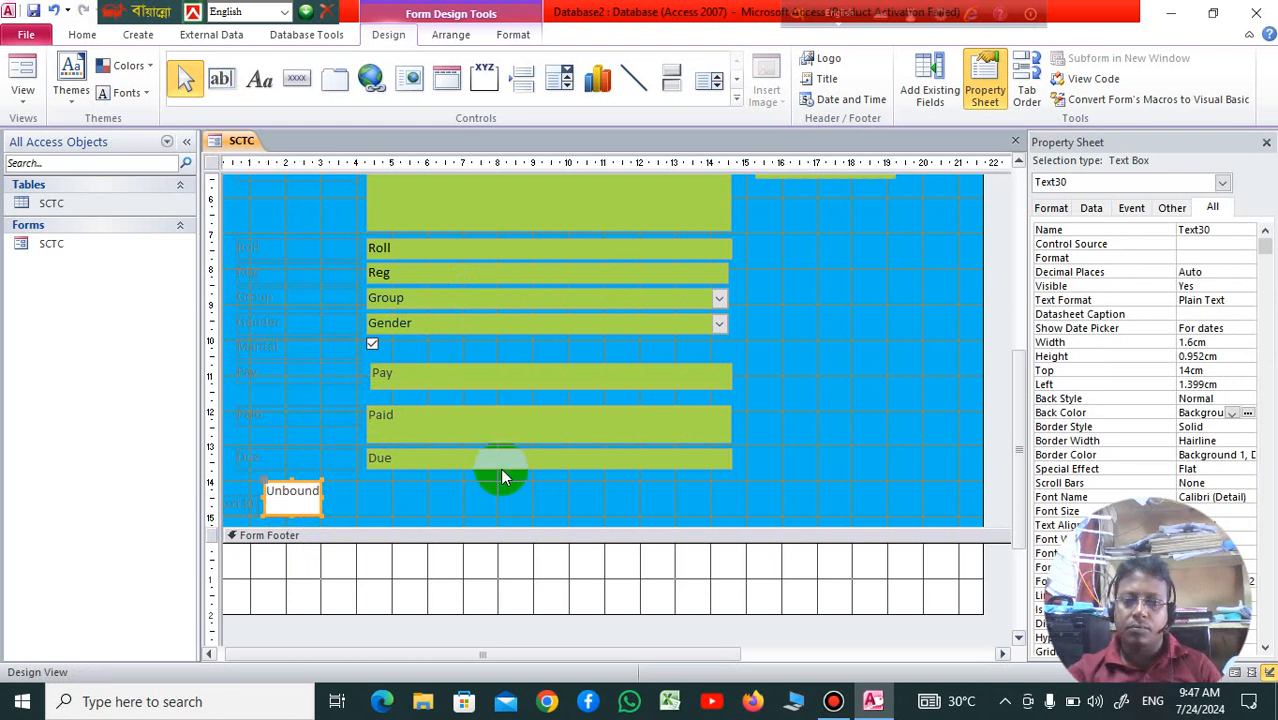
pyautogui.hotkey('ctrl', 'z')
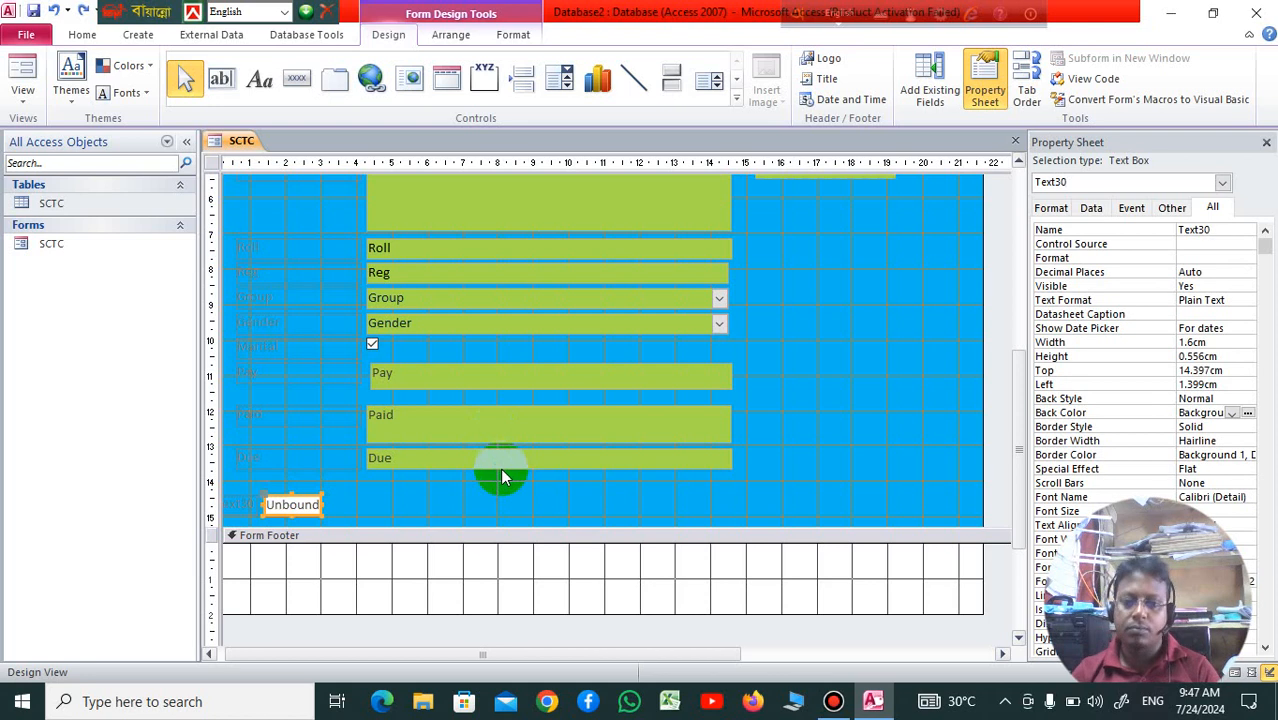
pyautogui.press('Delete')
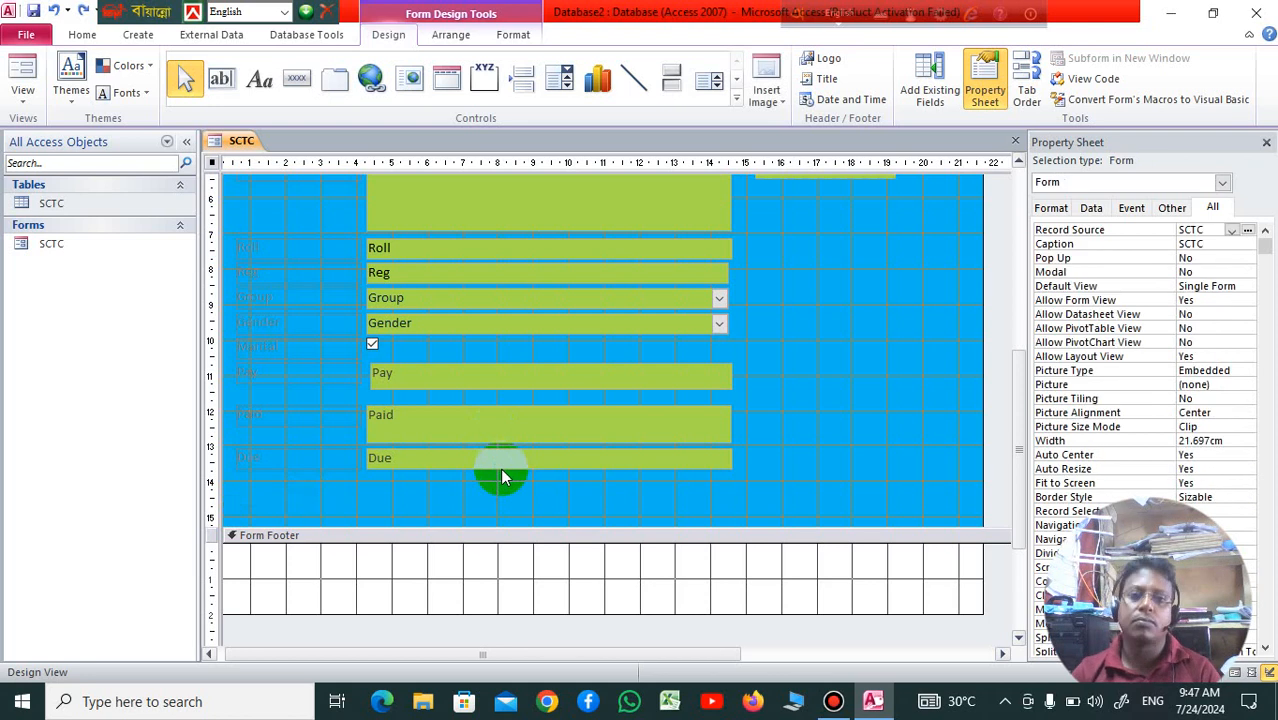
# Draw a command button about 1.4 cm wide and 0.7 cm high below the Due label and assign it the Save Record operation.
pyautogui.click(300, 88)
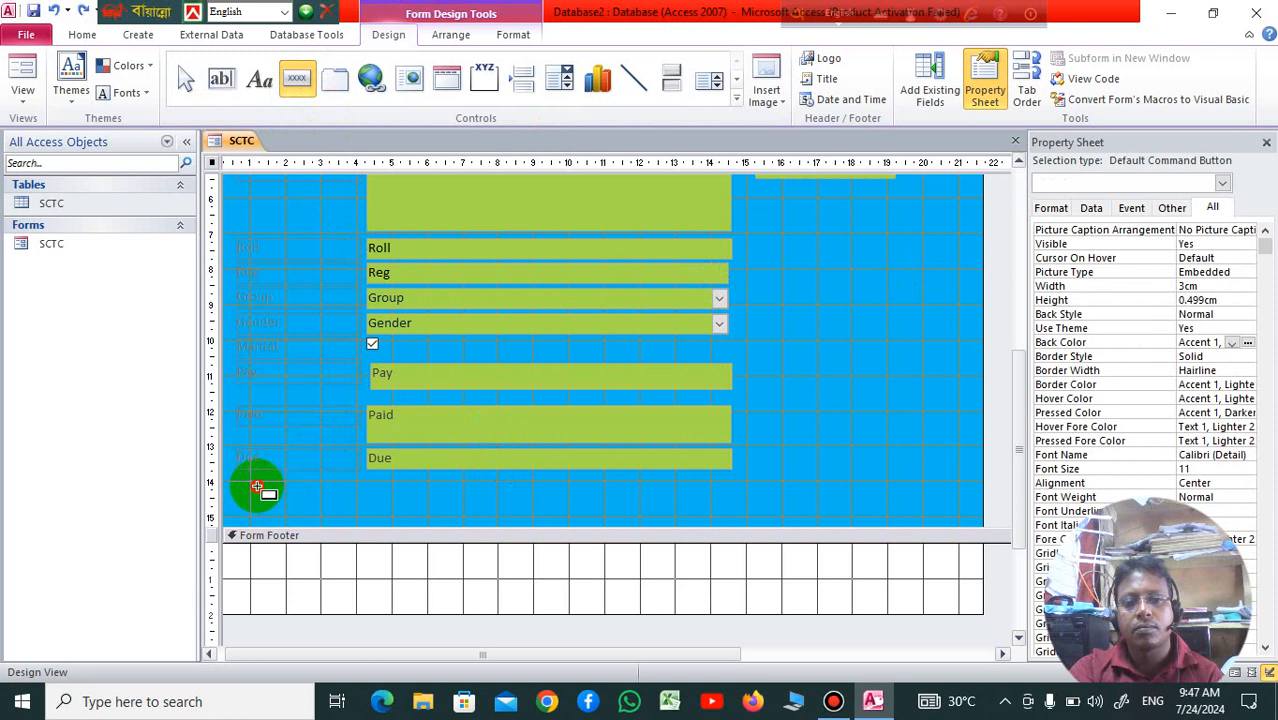
pyautogui.moveTo(259, 494); pyautogui.dragTo(305, 510)
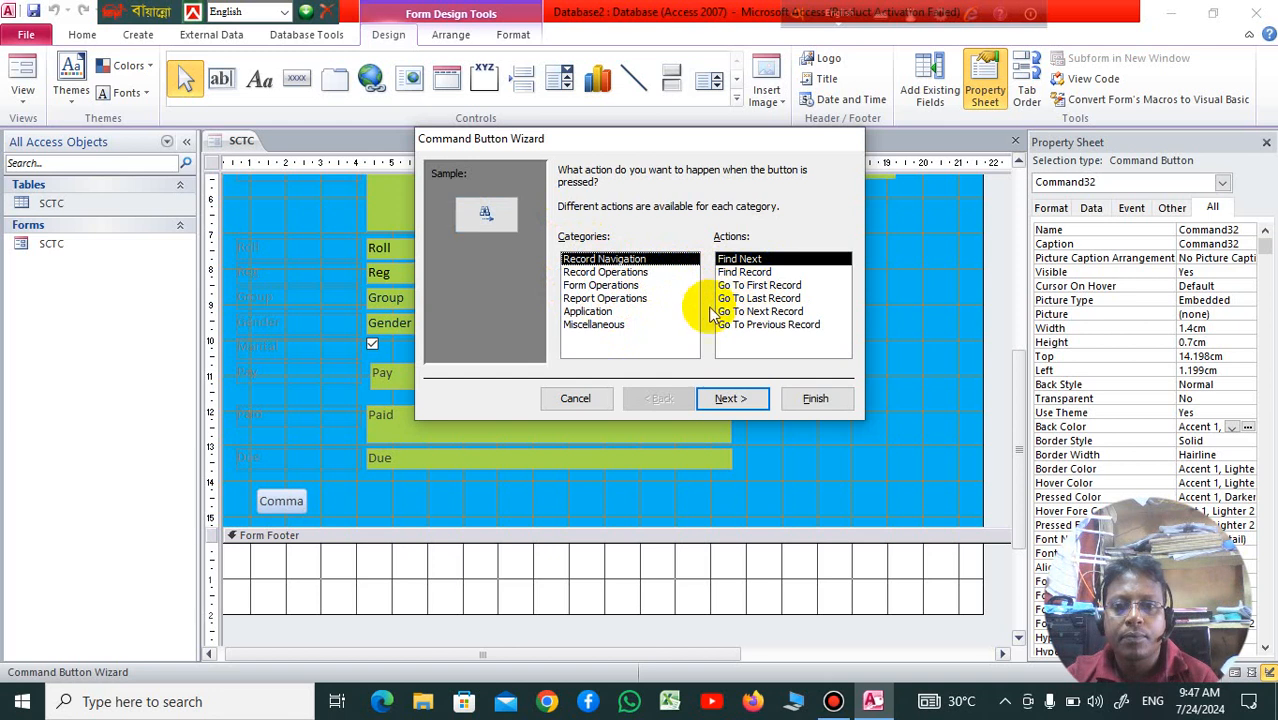
pyautogui.click(640, 273)
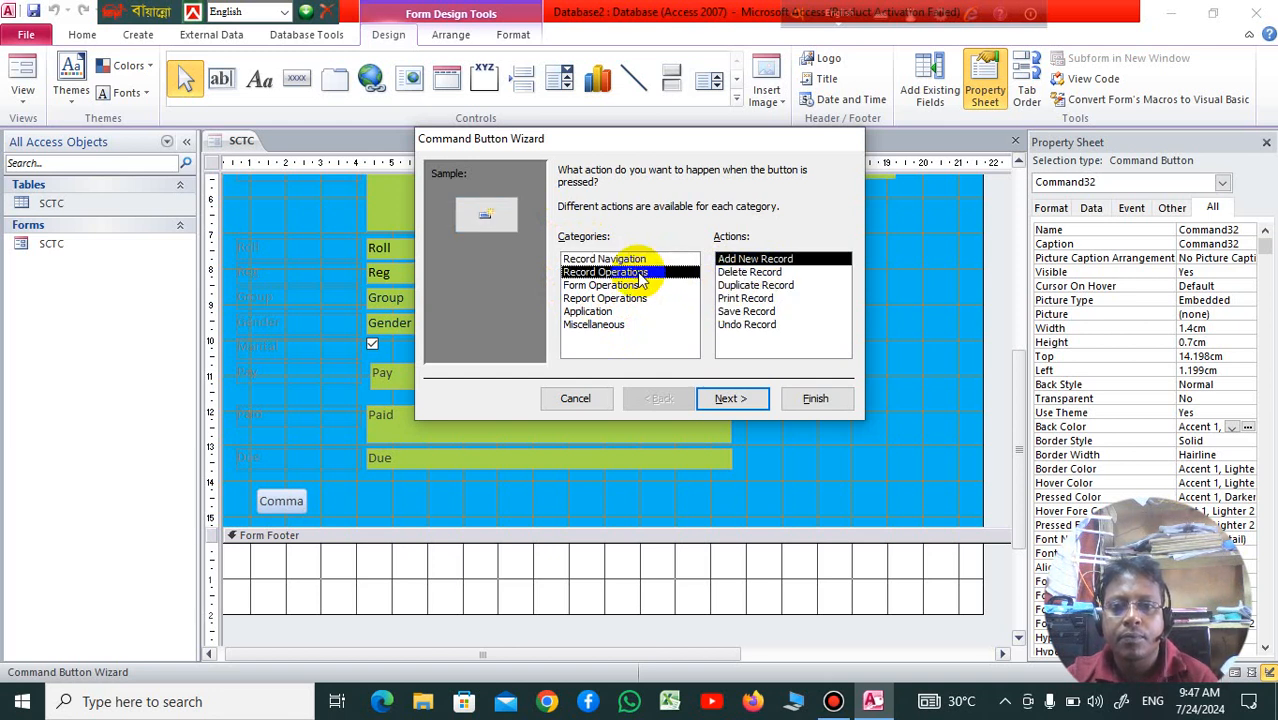
pyautogui.click(730, 311)
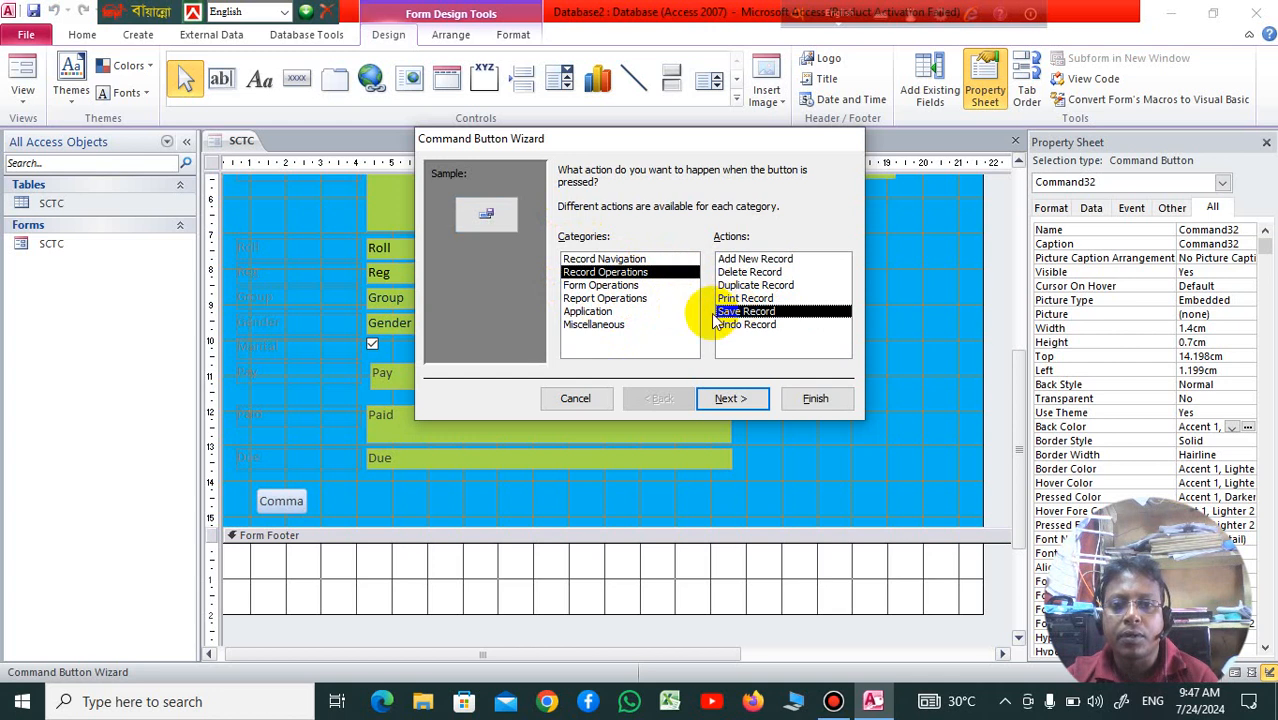
pyautogui.click(735, 398)
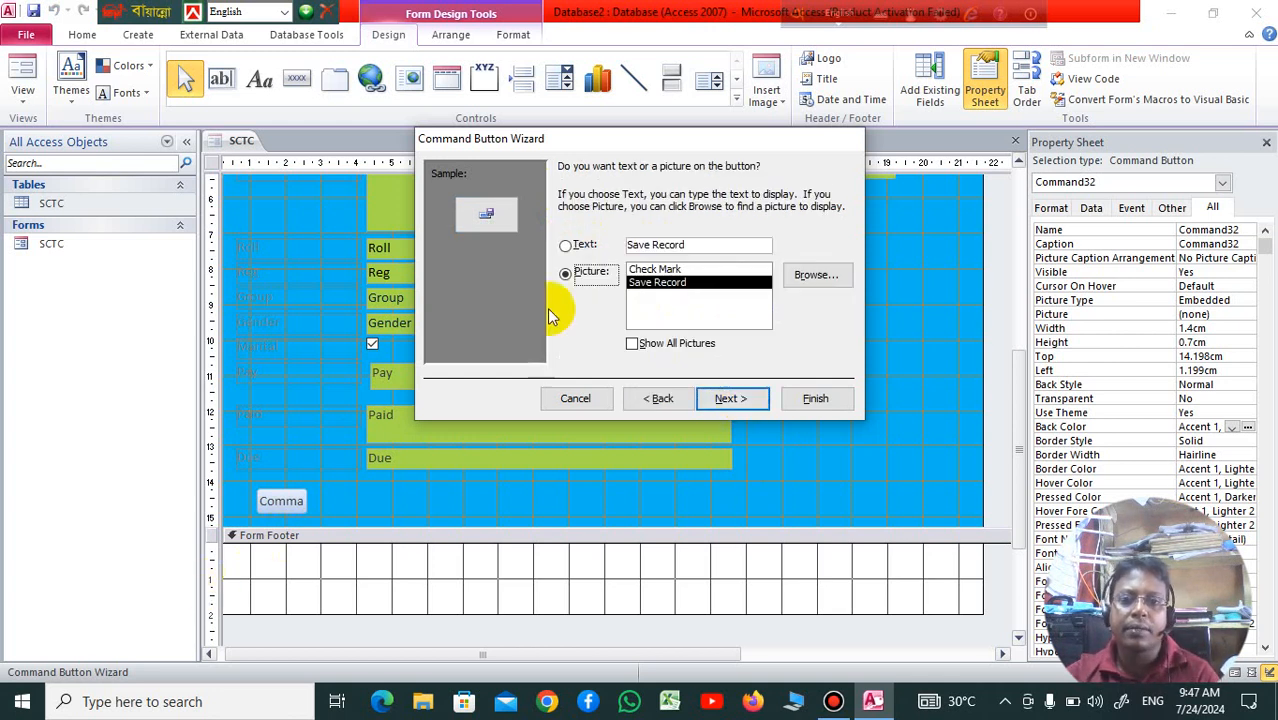
# Try text on the button, settle on the Save Record picture, name the button Command3, and finish the wizard.
pyautogui.click(565, 246)
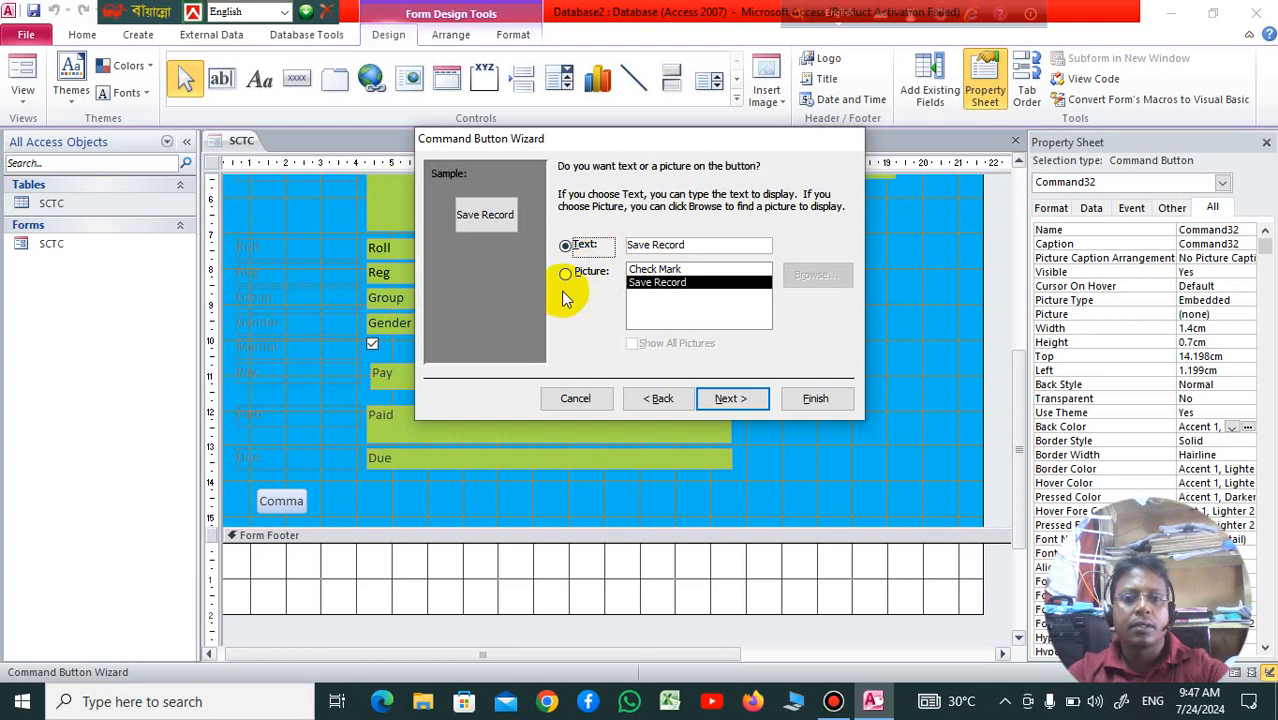
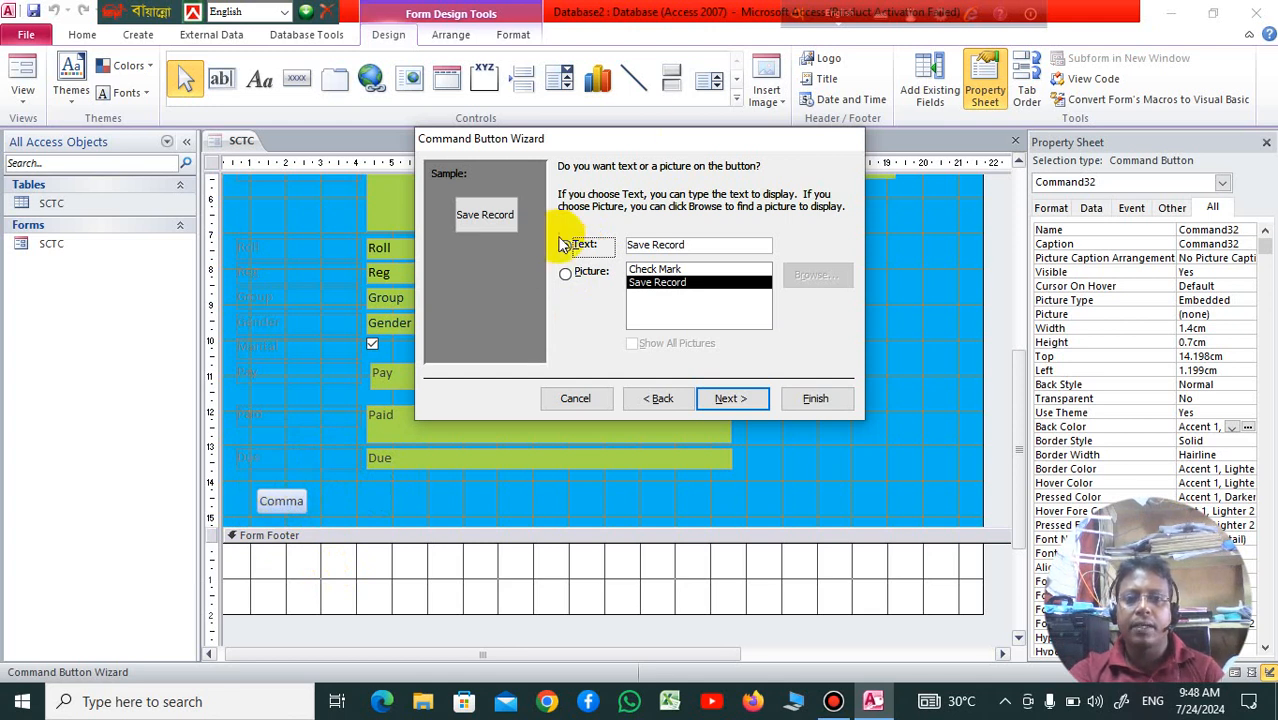
pyautogui.click(725, 400)
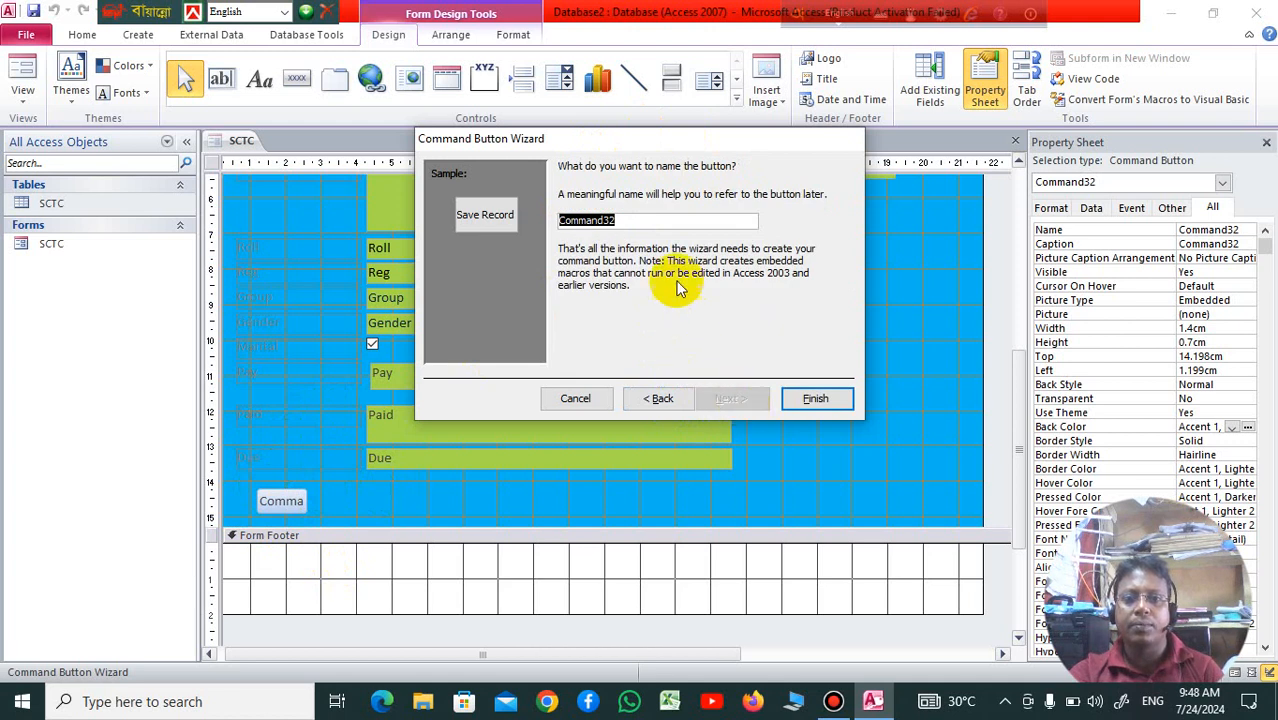
pyautogui.click(625, 218)
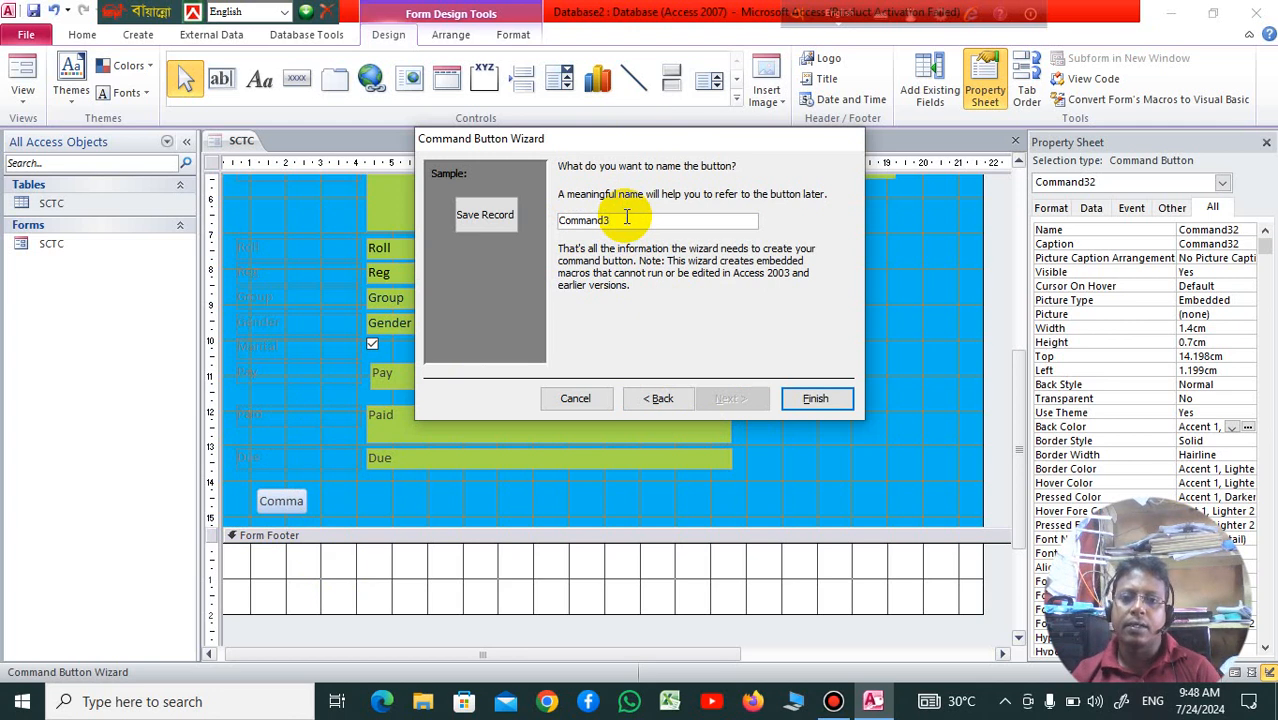
pyautogui.click(662, 399)
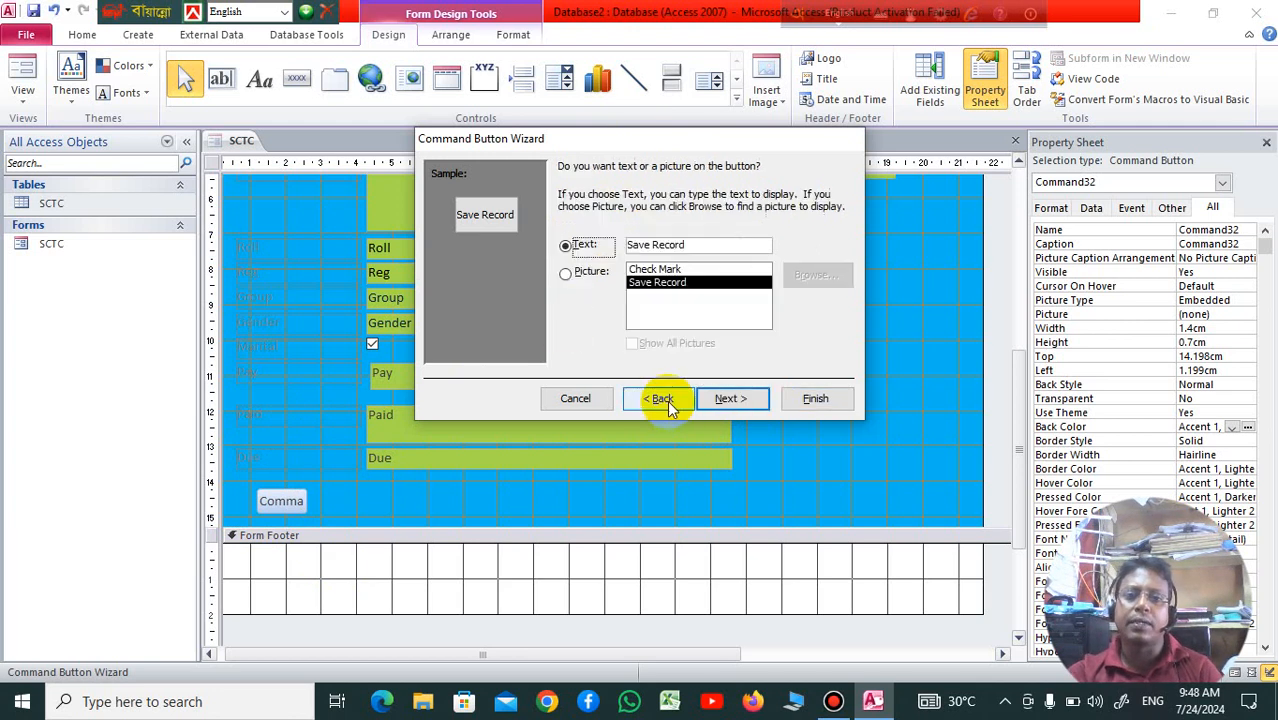
pyautogui.click(566, 274)
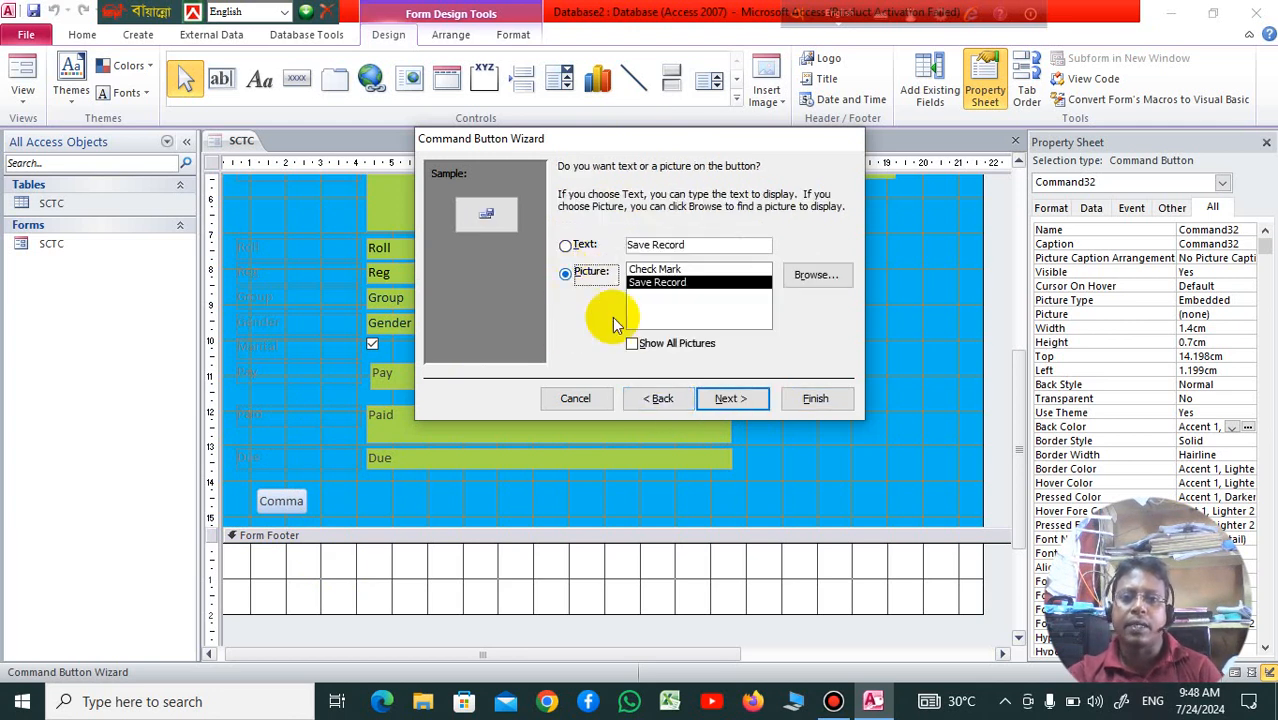
pyautogui.click(728, 398)
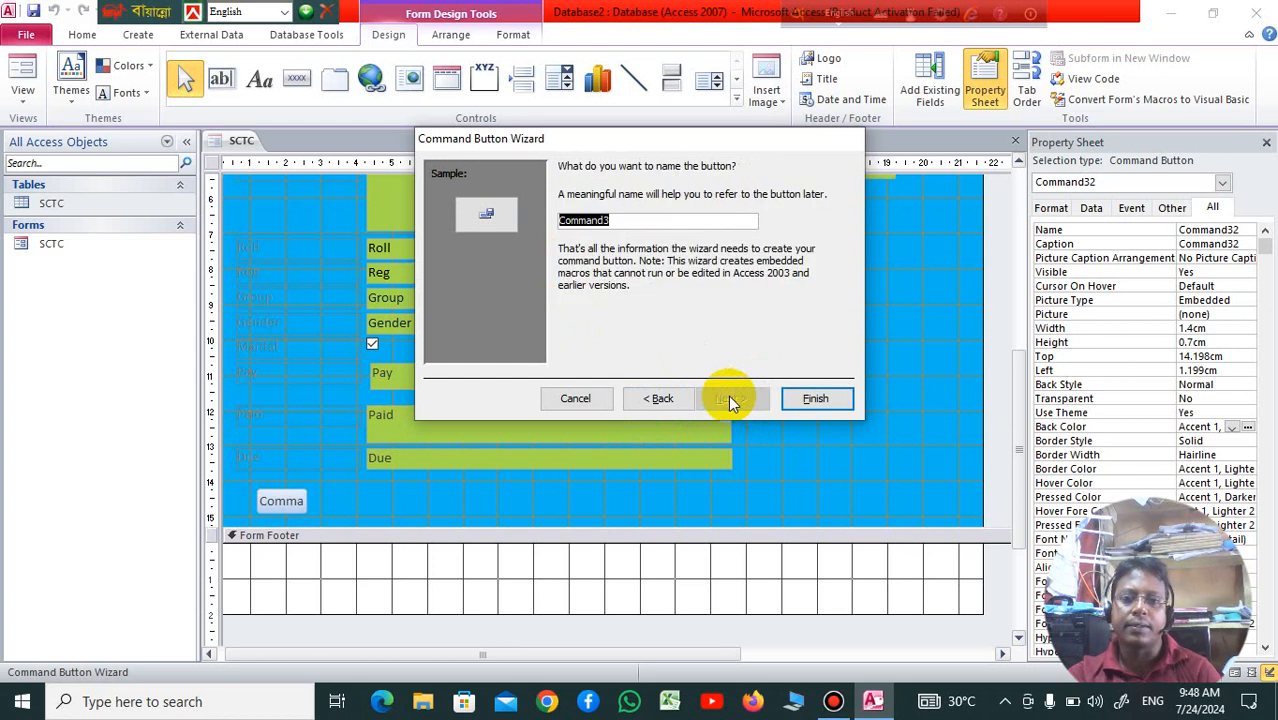
pyautogui.click(813, 399)
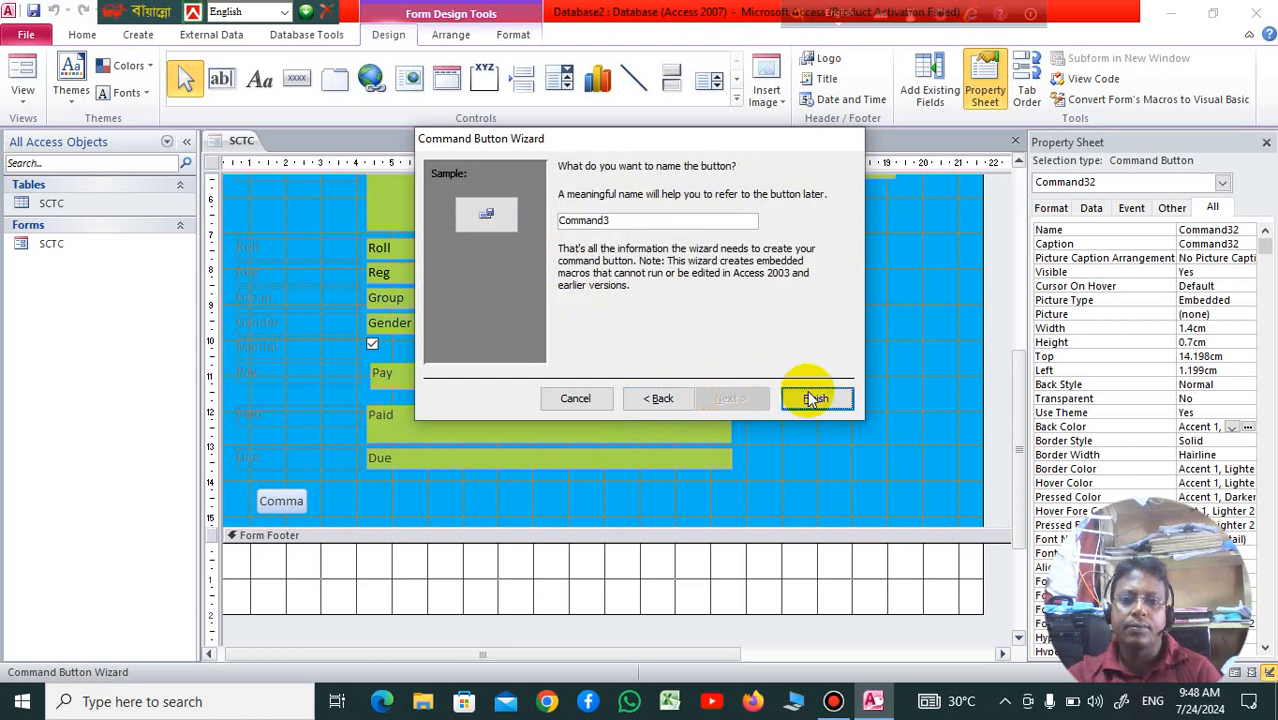
pyautogui.click(540, 507)
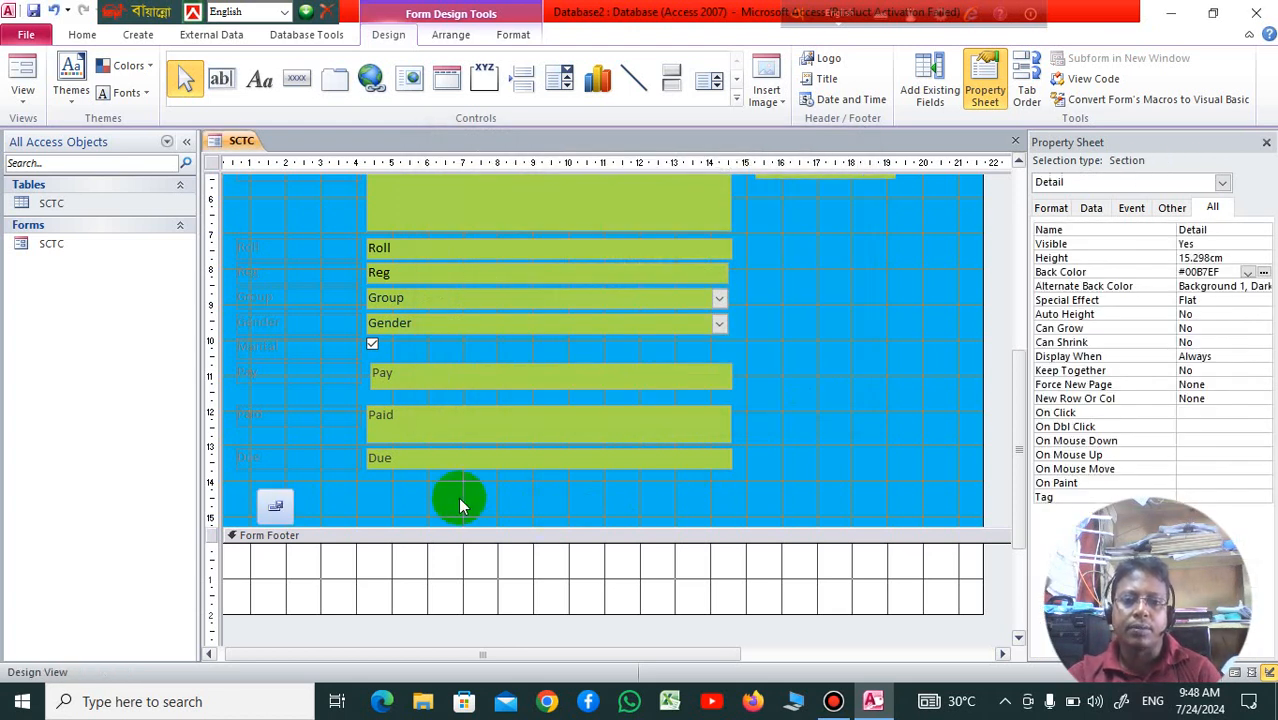
# Draw a second command button about 1.6 cm wide and 0.7 cm high beside the save button and assign it Go To Next Record.
pyautogui.click(304, 77)
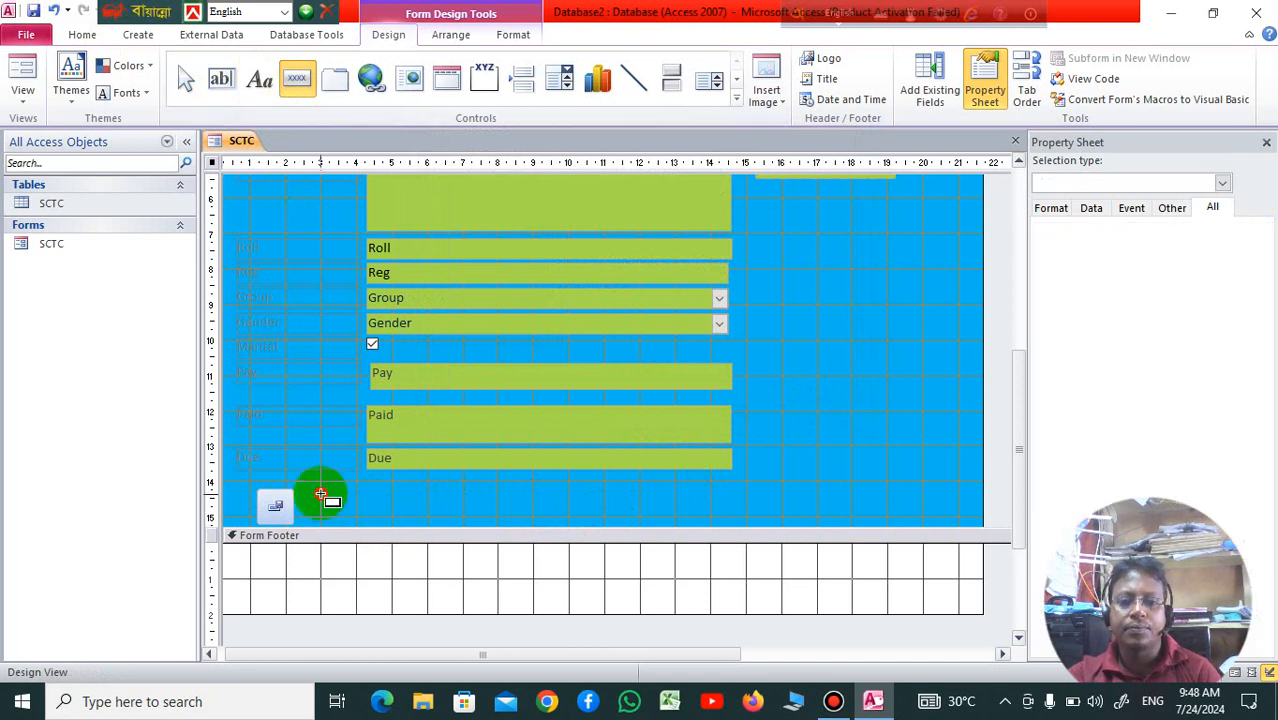
pyautogui.moveTo(373, 522); pyautogui.dragTo(322, 495)
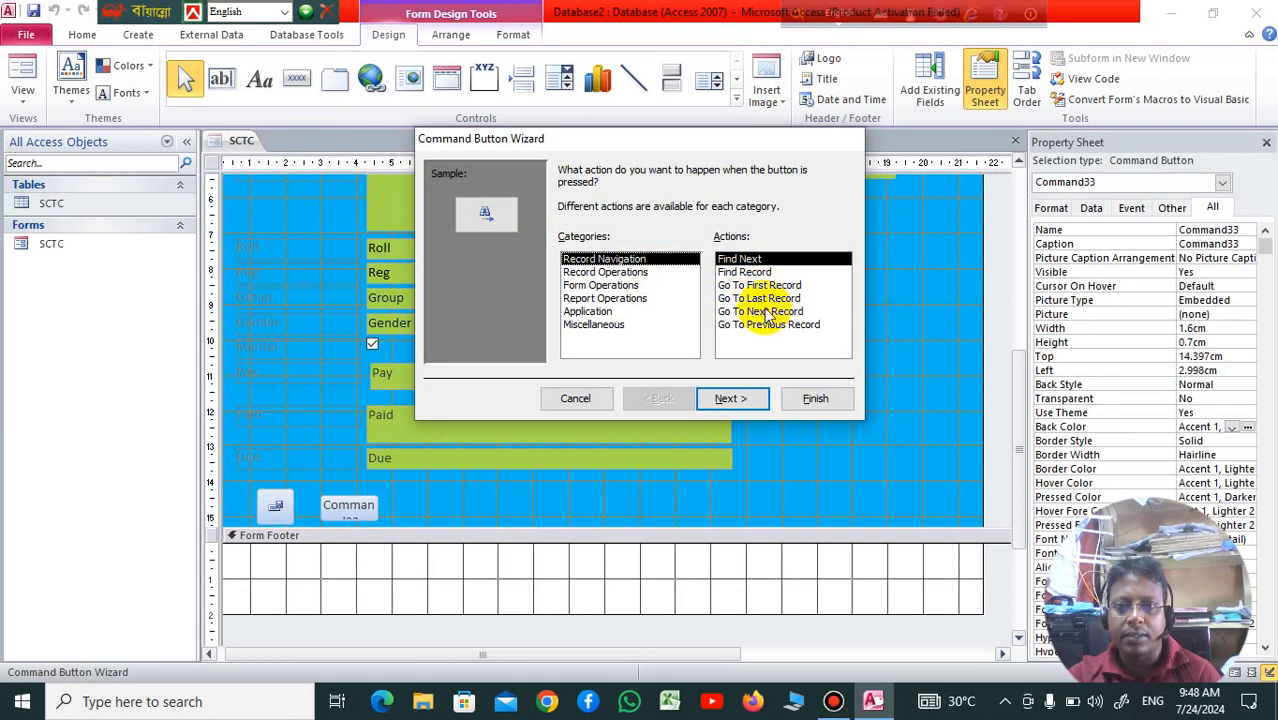
pyautogui.click(745, 313)
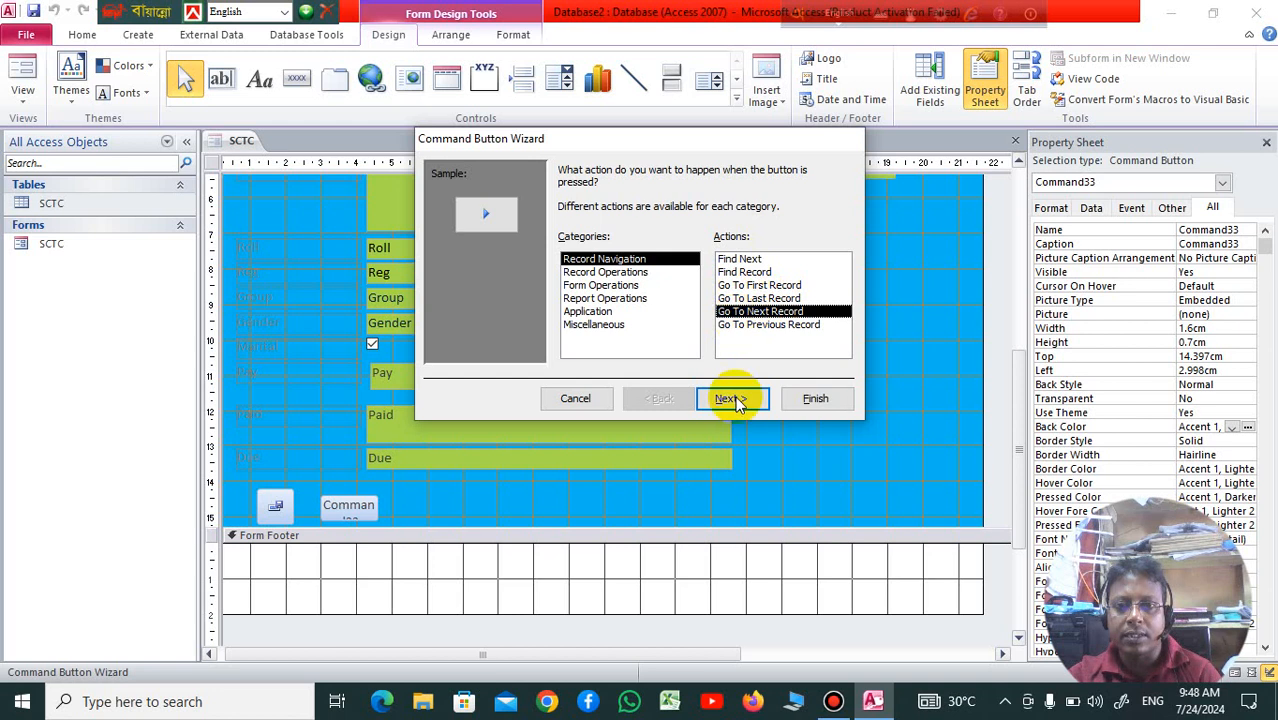
pyautogui.click(735, 399)
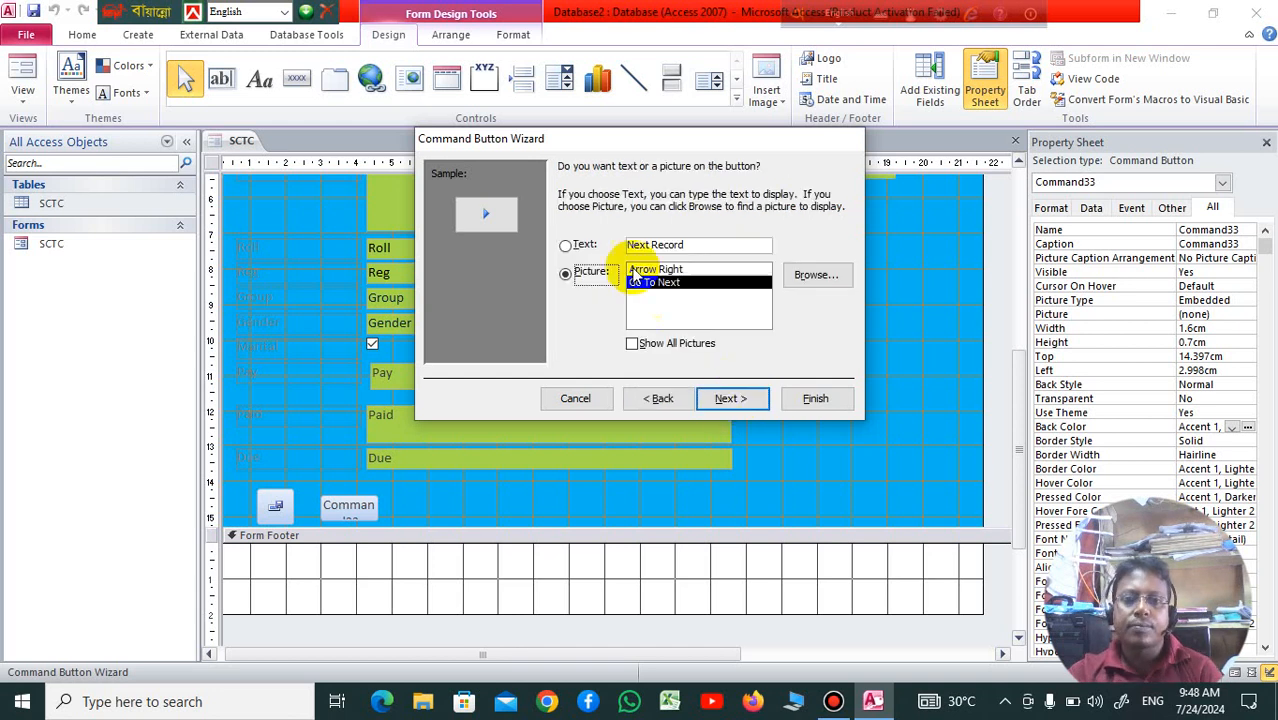
# Finish the next-record button with the Go To Next picture and align it in the row beside the save button.
pyautogui.click(733, 398)
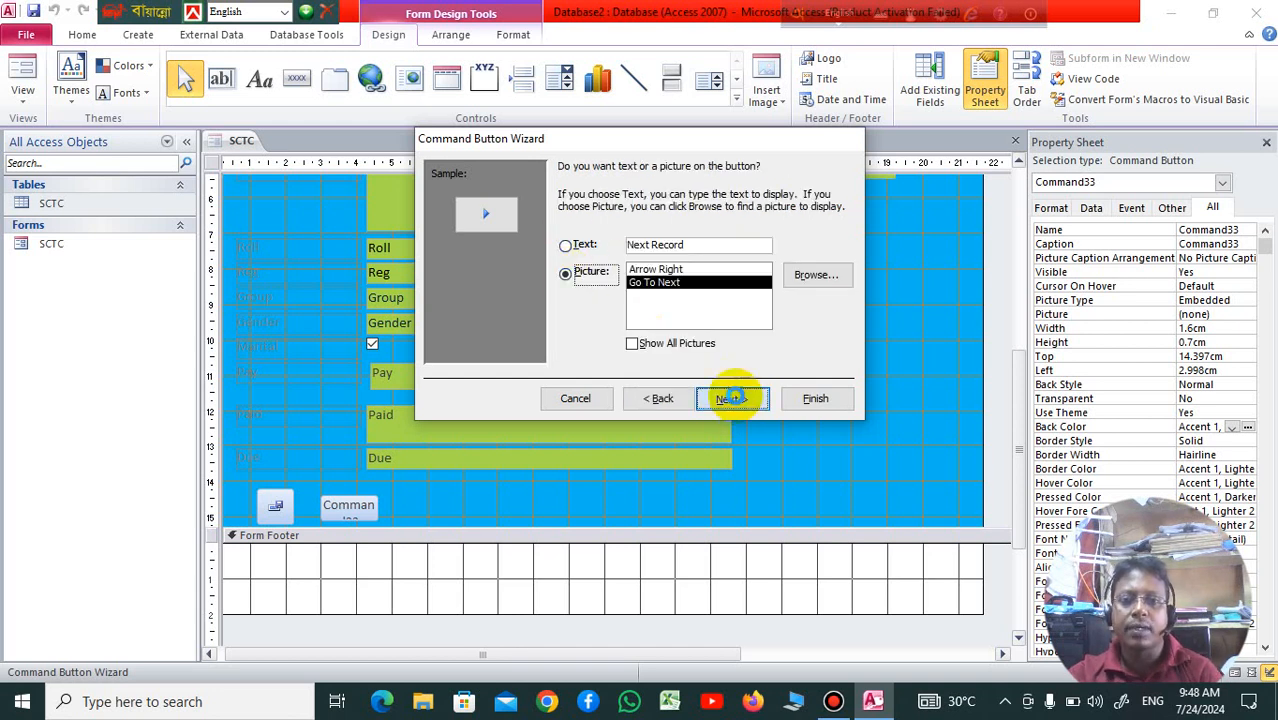
pyautogui.click(816, 399)
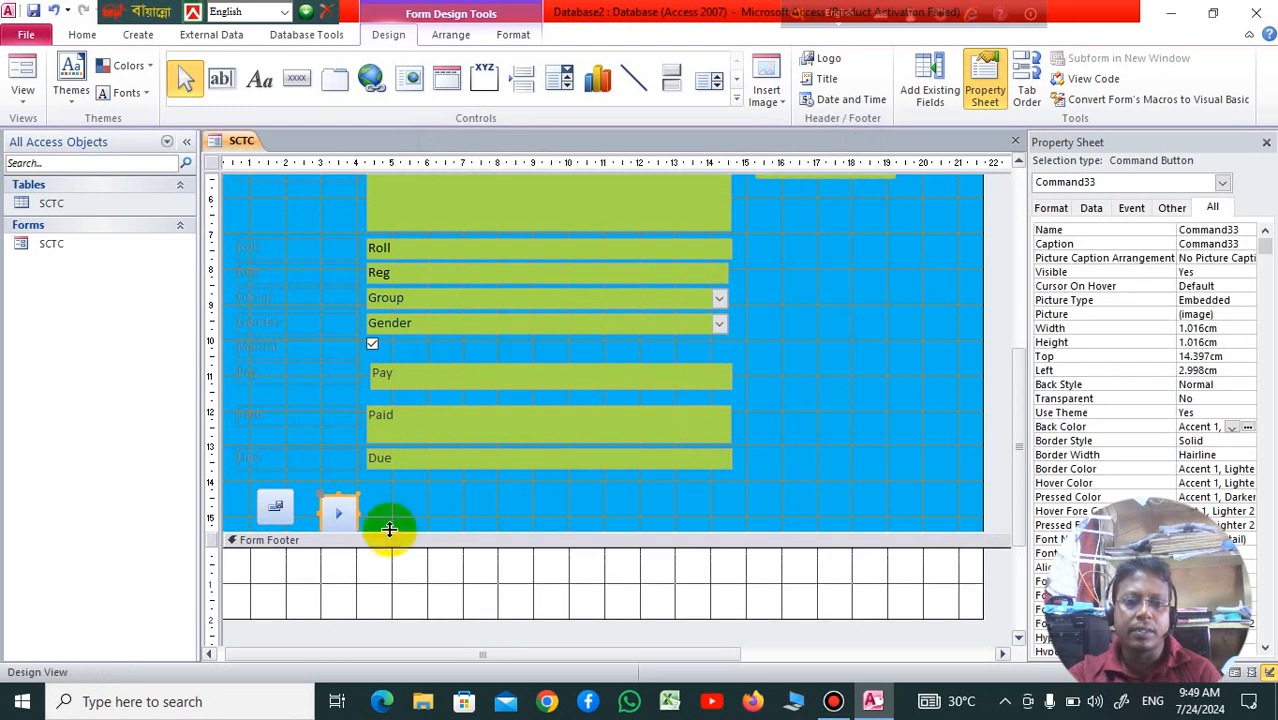
pyautogui.moveTo(341, 515); pyautogui.dragTo(338, 491)
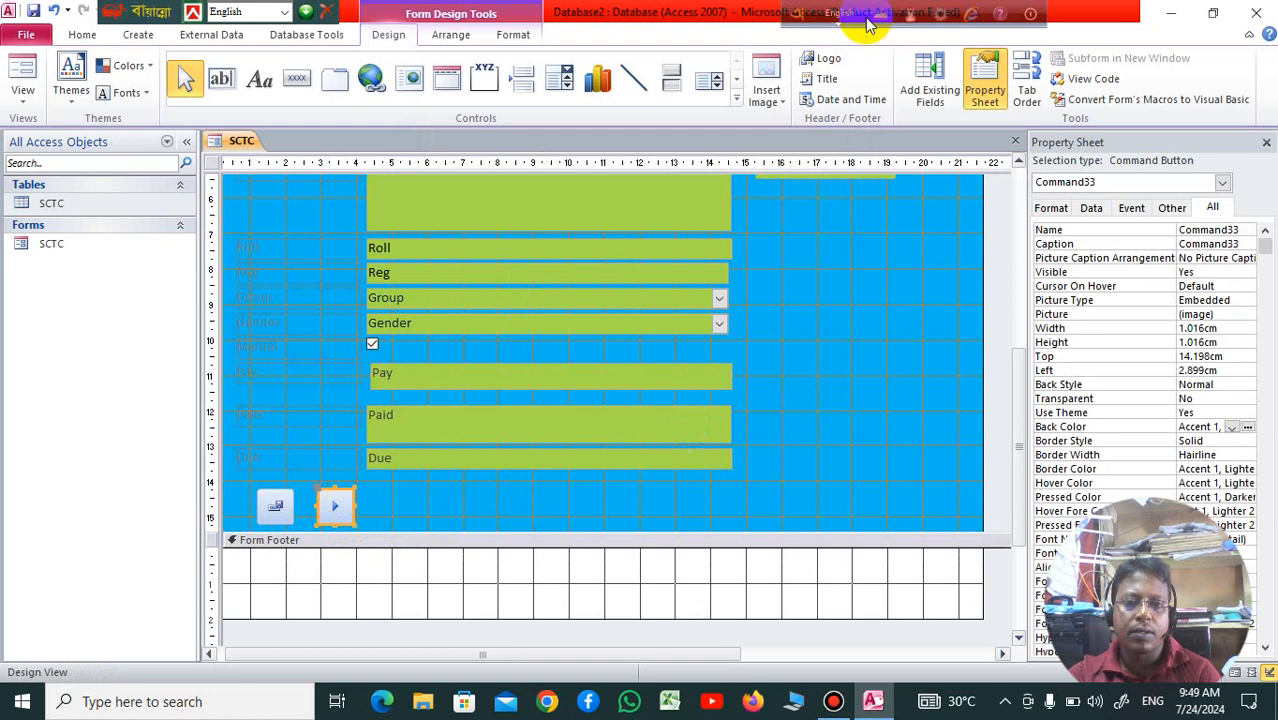
# Draw a command button beside the next-record button and assign it the Go To First Record action.
pyautogui.click(297, 77)
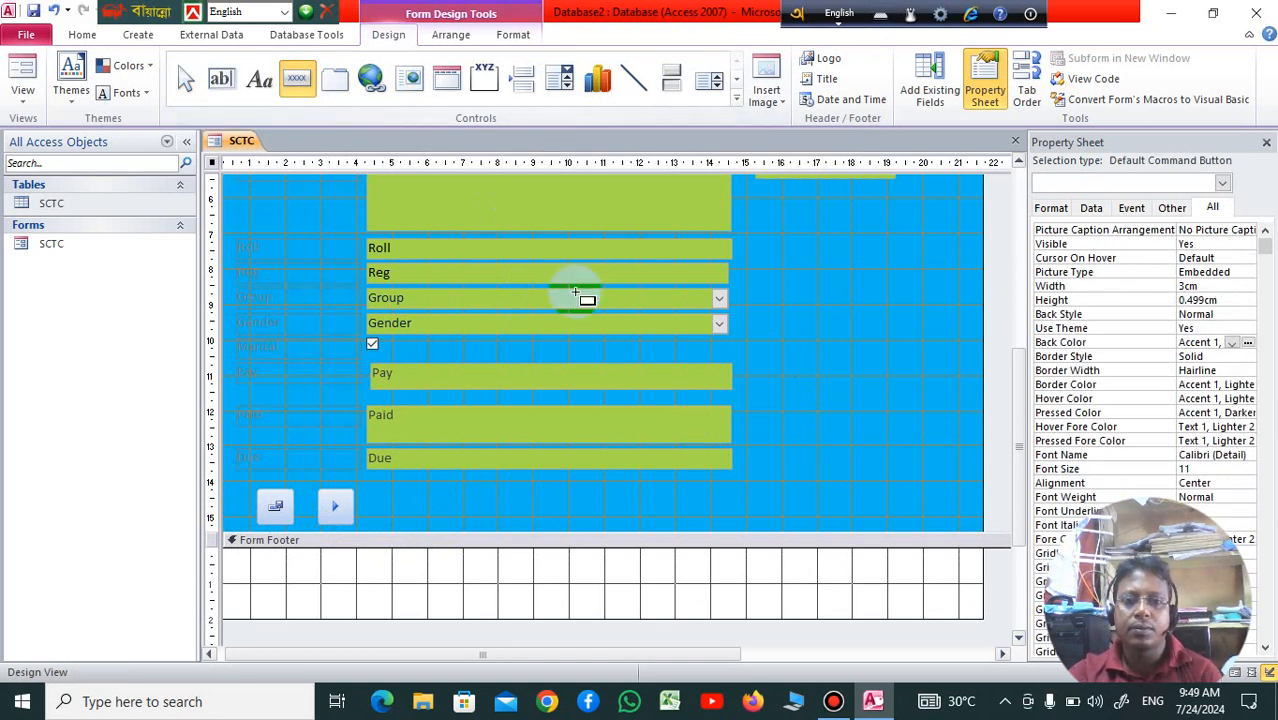
pyautogui.click(377, 494)
pyautogui.moveTo(377, 493); pyautogui.dragTo(406, 521)
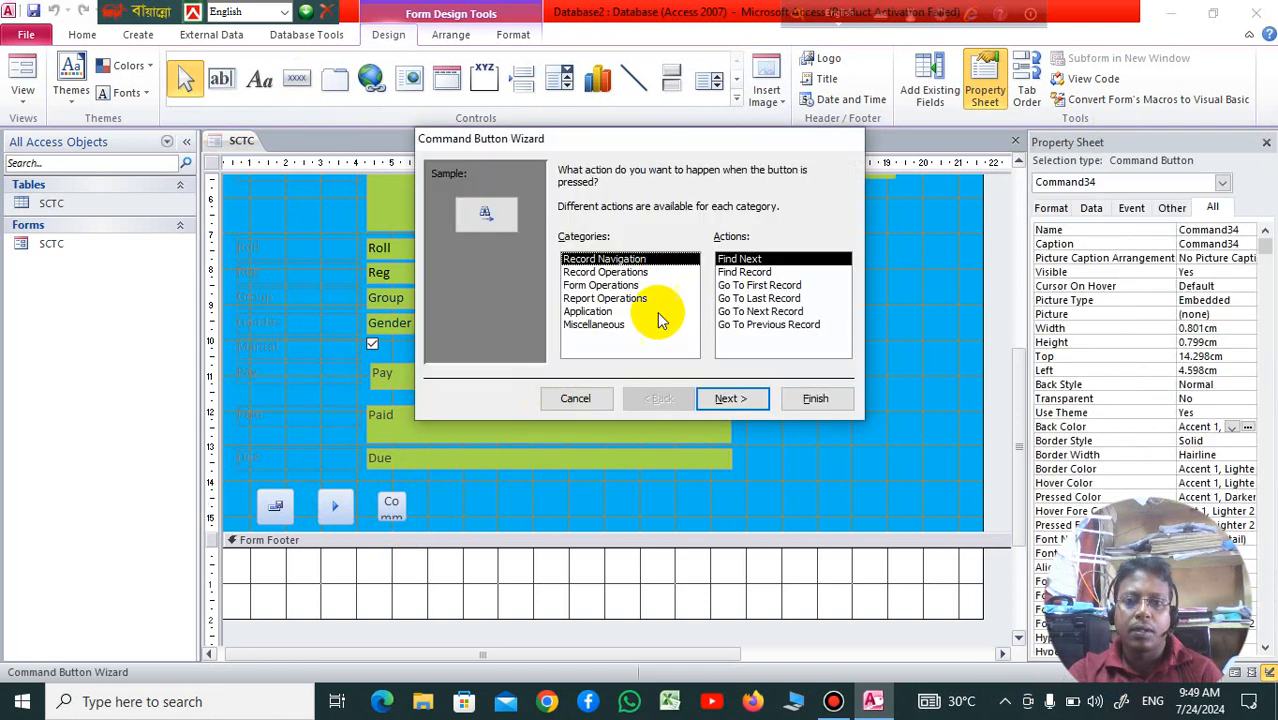
pyautogui.click(774, 288)
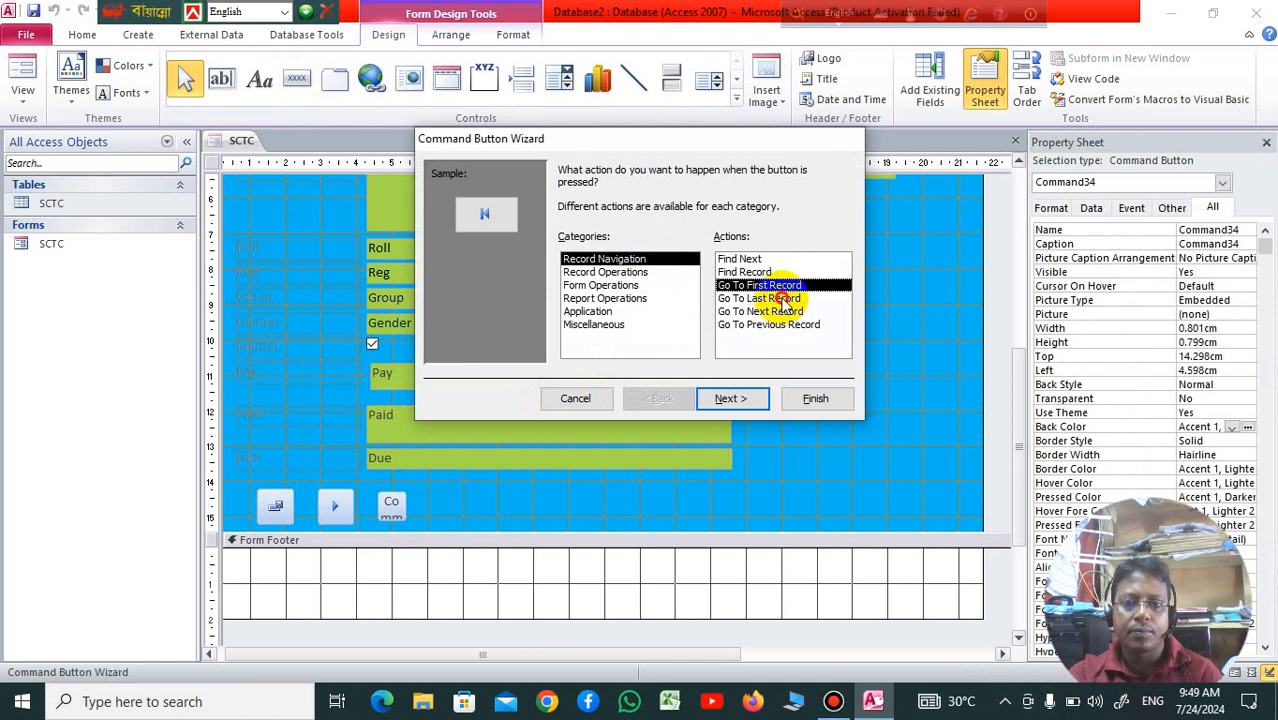
pyautogui.click(780, 299)
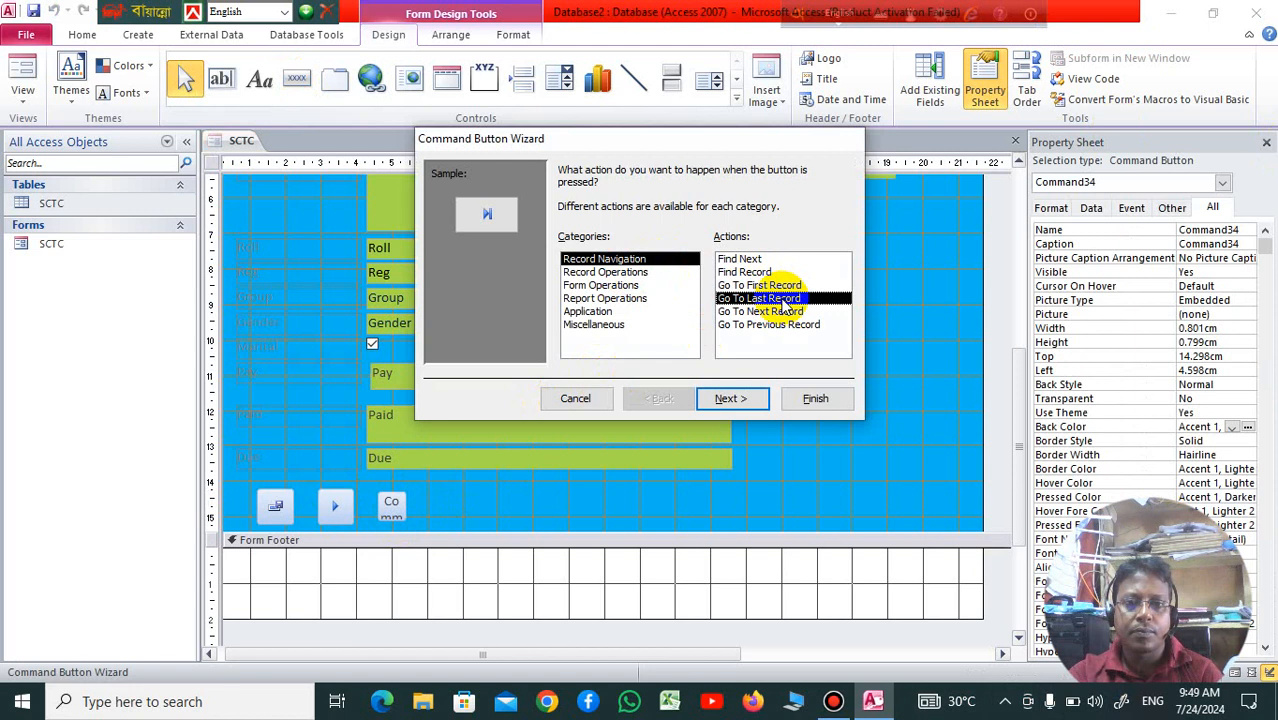
pyautogui.click(786, 286)
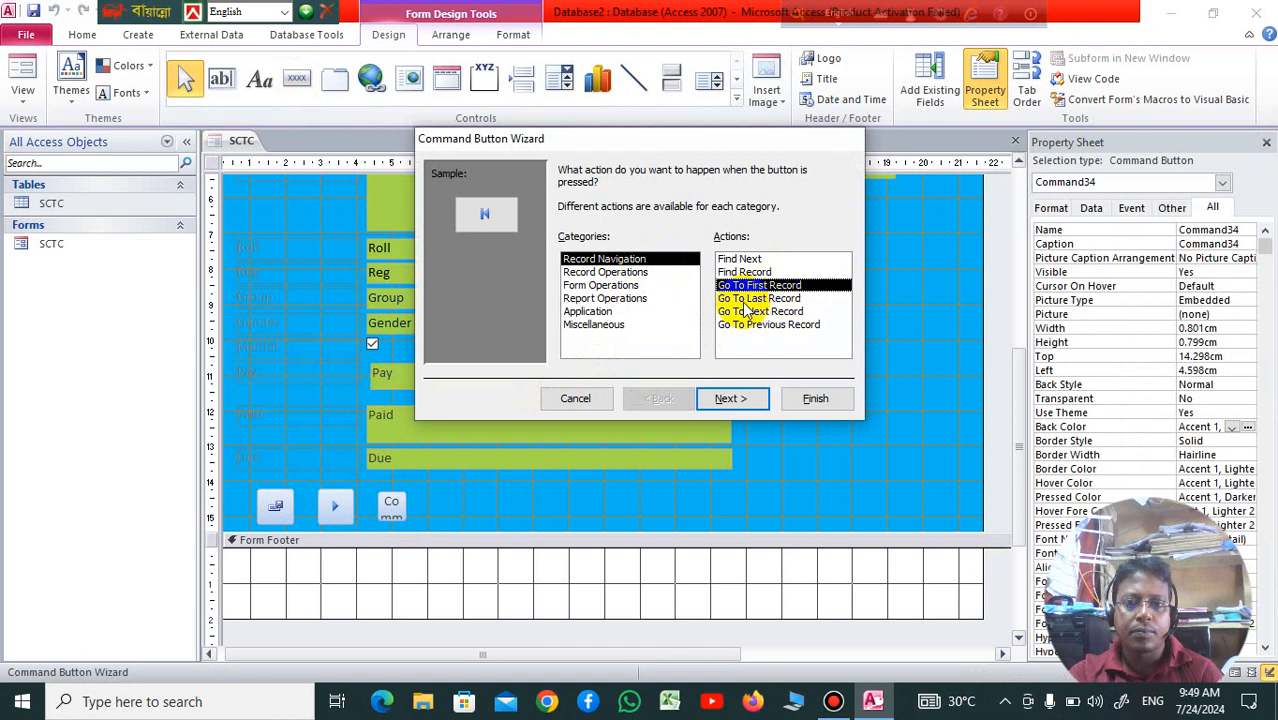
# Finish the first-record button with the Go To First picture and align it with the other buttons in the row.
pyautogui.click(733, 400)
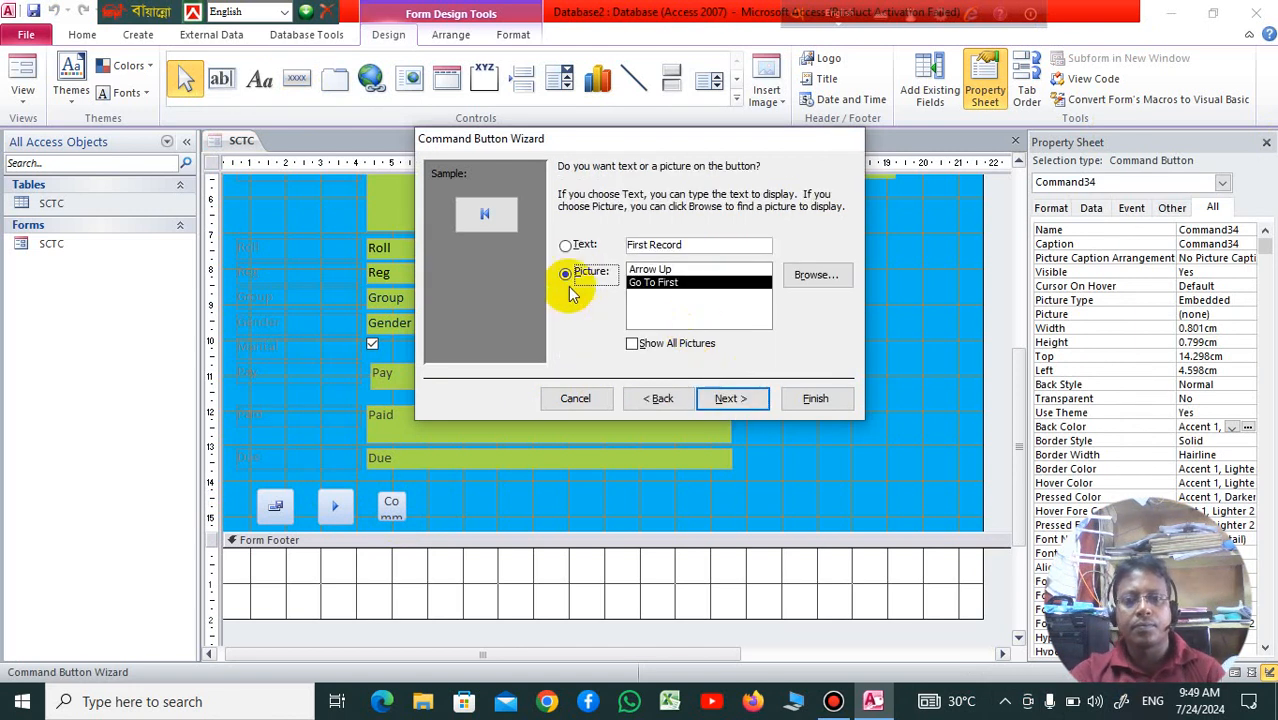
pyautogui.click(733, 399)
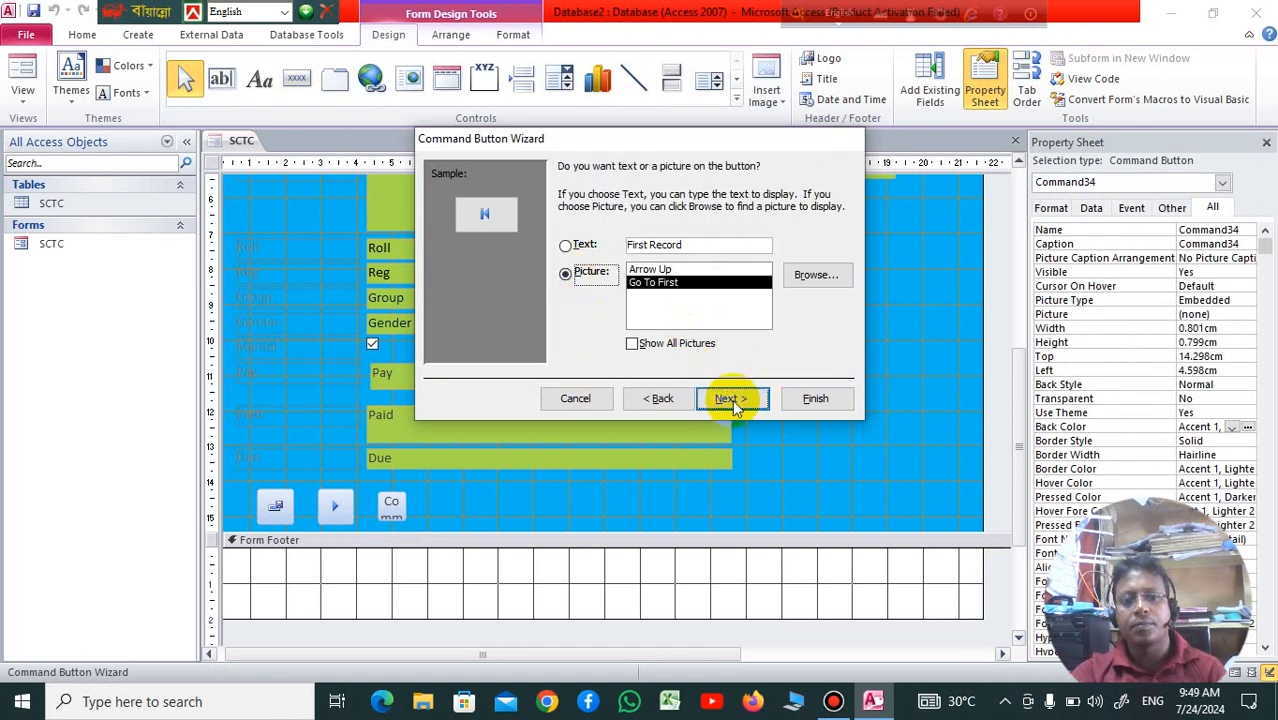
pyautogui.click(816, 399)
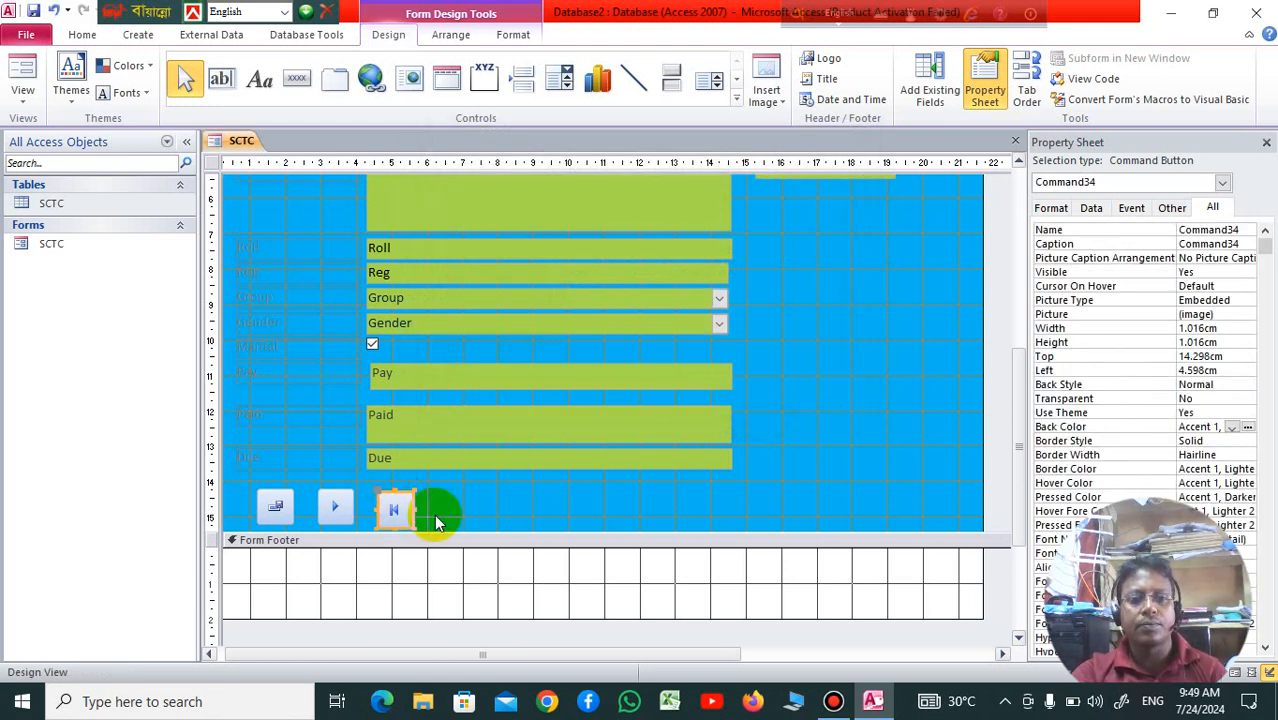
pyautogui.moveTo(413, 512); pyautogui.dragTo(401, 508)
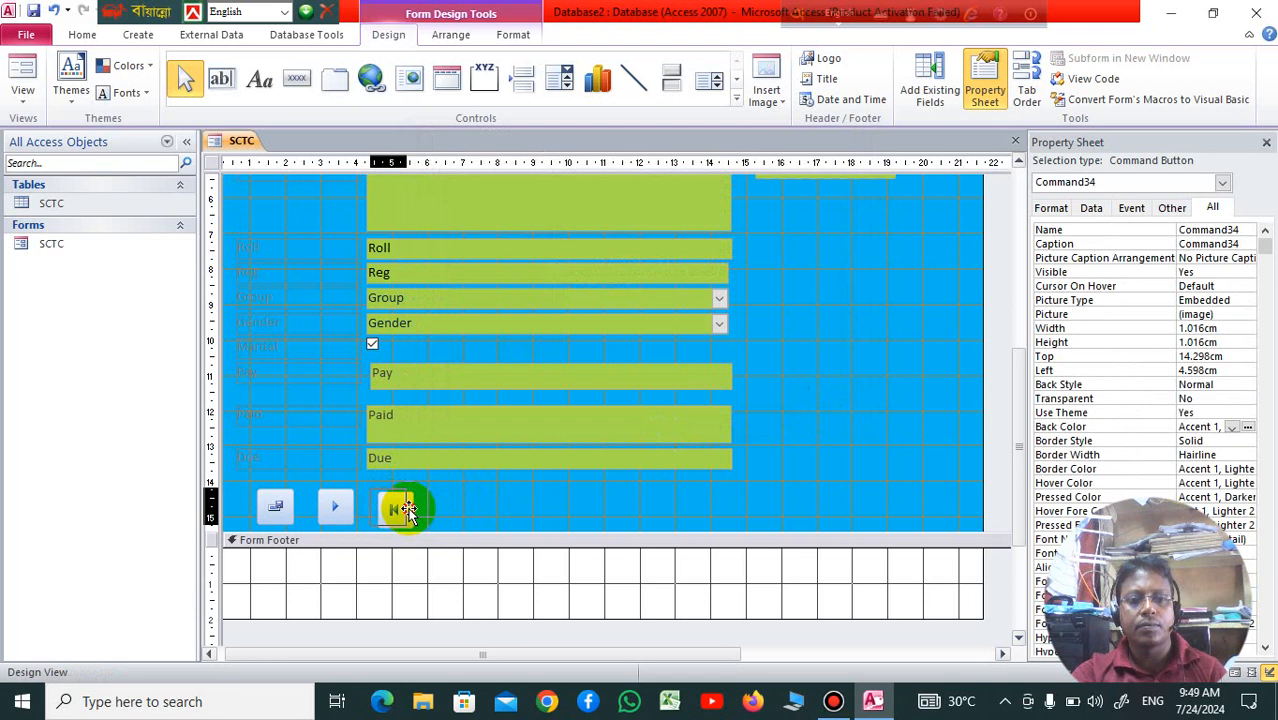
pyautogui.click(505, 509)
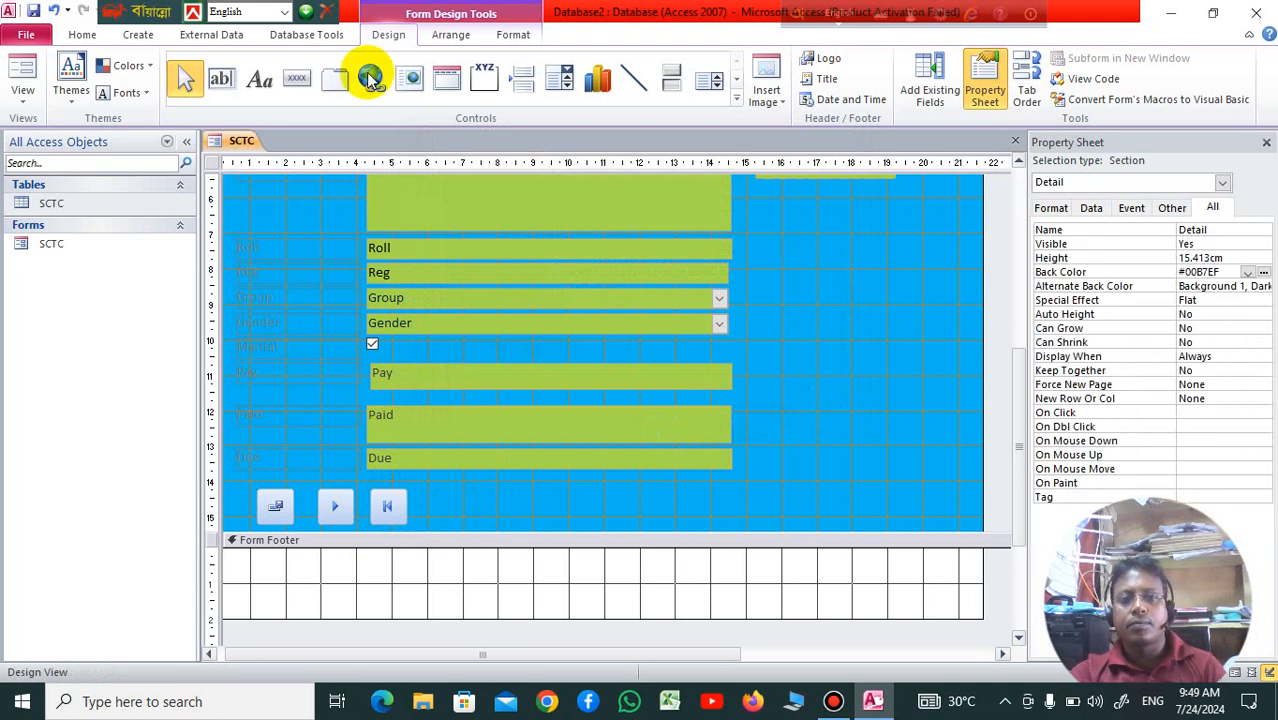
# Draw a command button beside the first-record button and assign it the Print Record action from Record Operations.
pyautogui.click(297, 85)
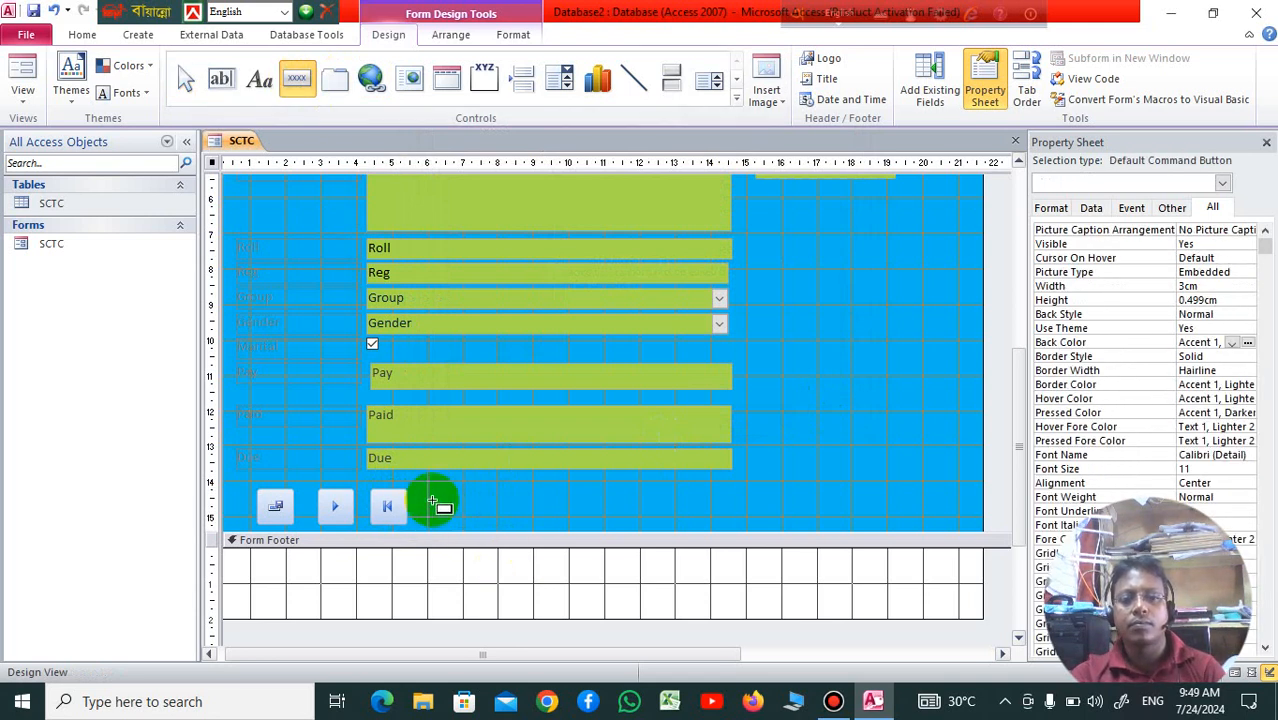
pyautogui.moveTo(427, 493); pyautogui.dragTo(464, 522)
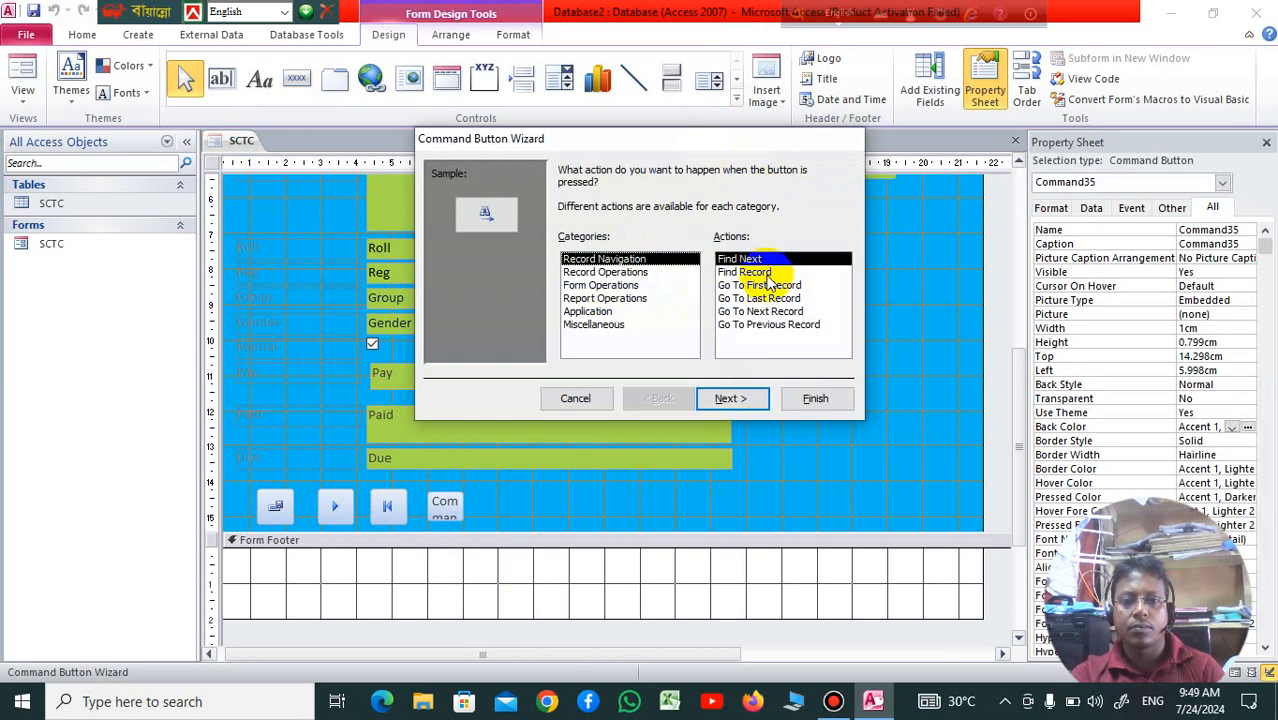
pyautogui.click(622, 273)
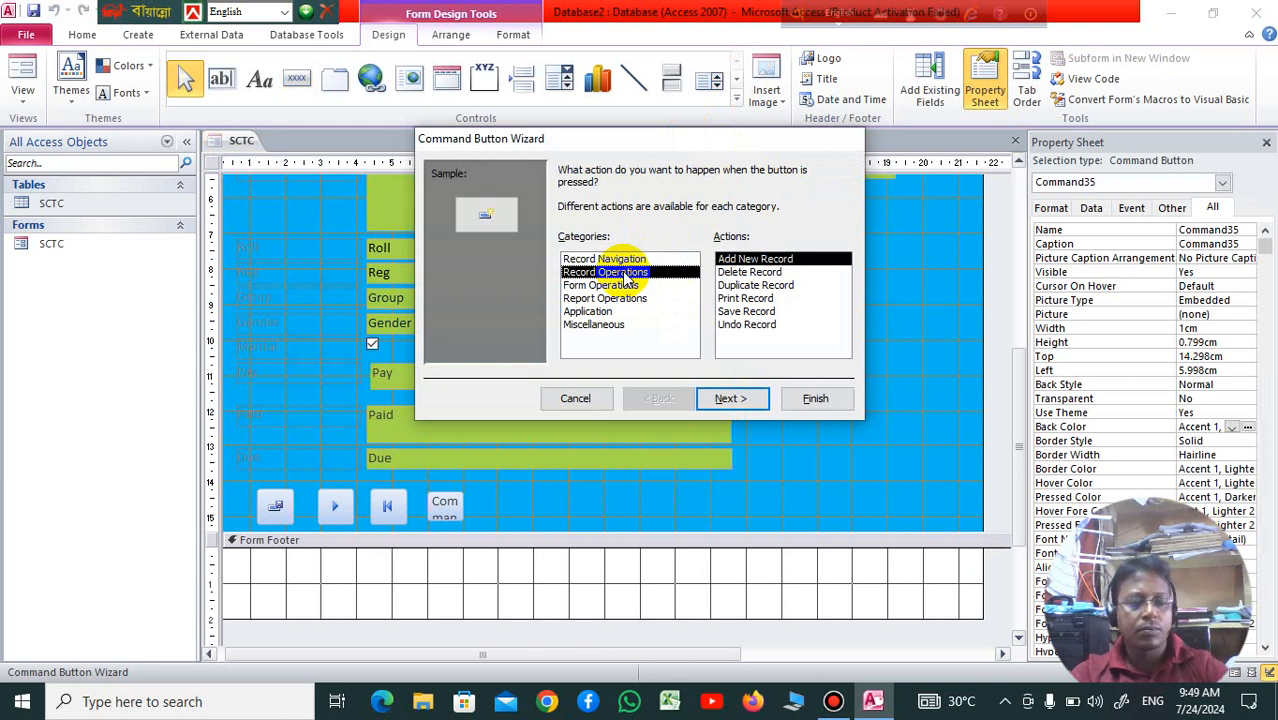
pyautogui.click(632, 287)
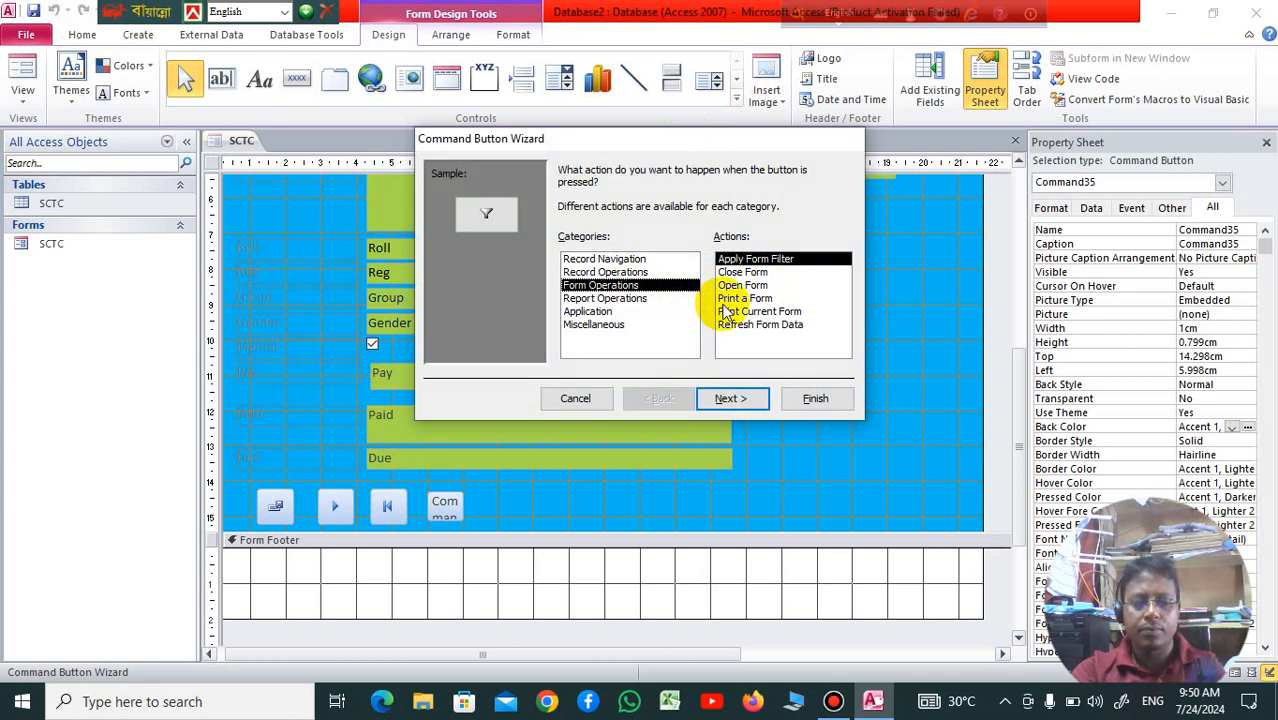
pyautogui.click(648, 300)
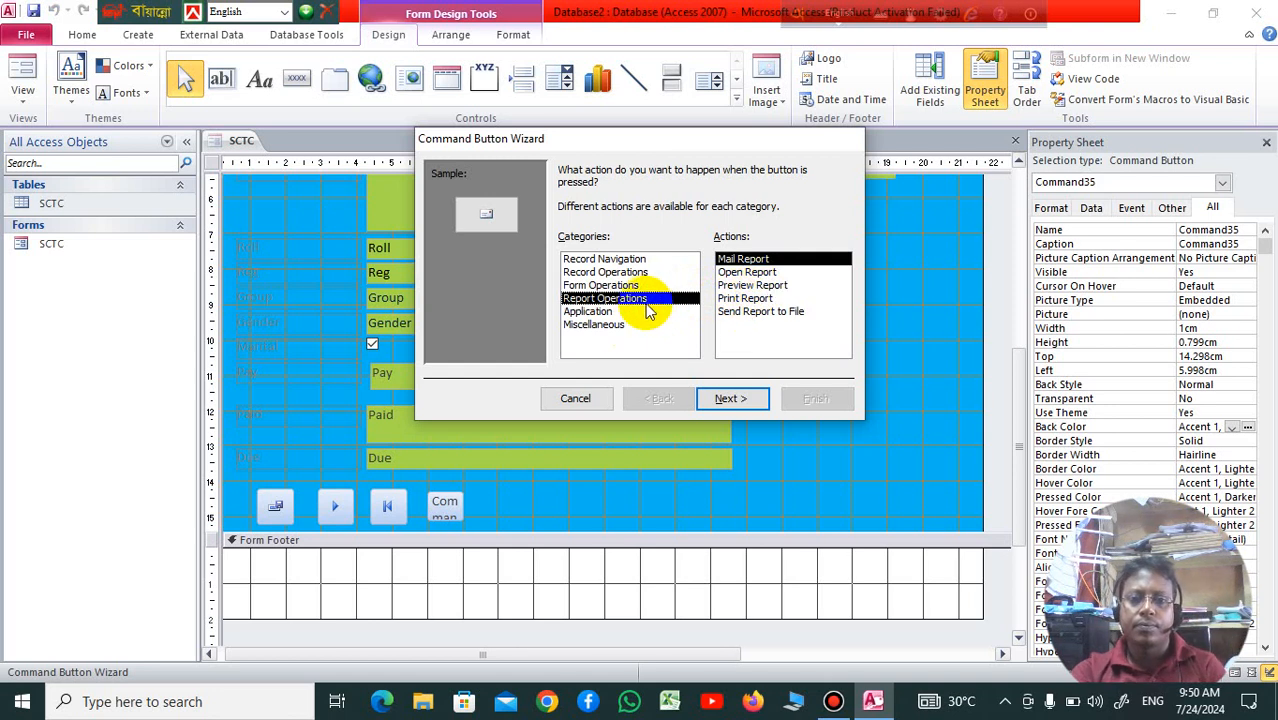
pyautogui.click(638, 273)
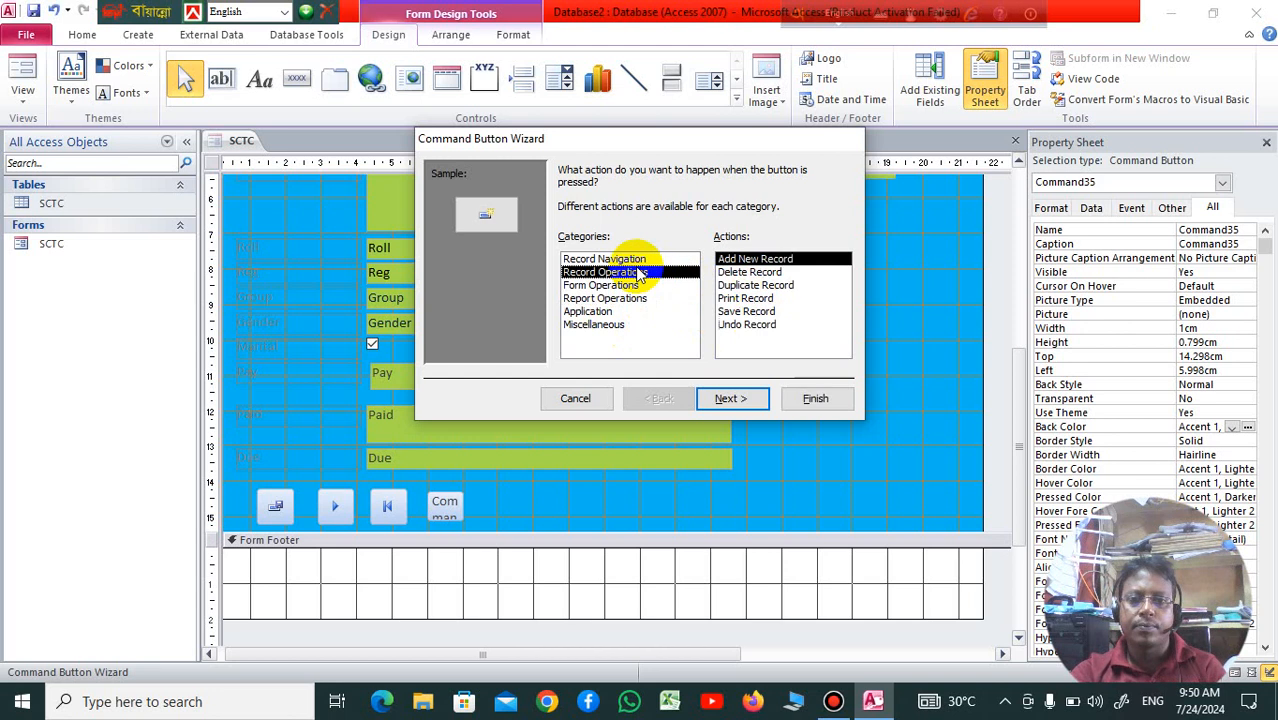
pyautogui.click(755, 298)
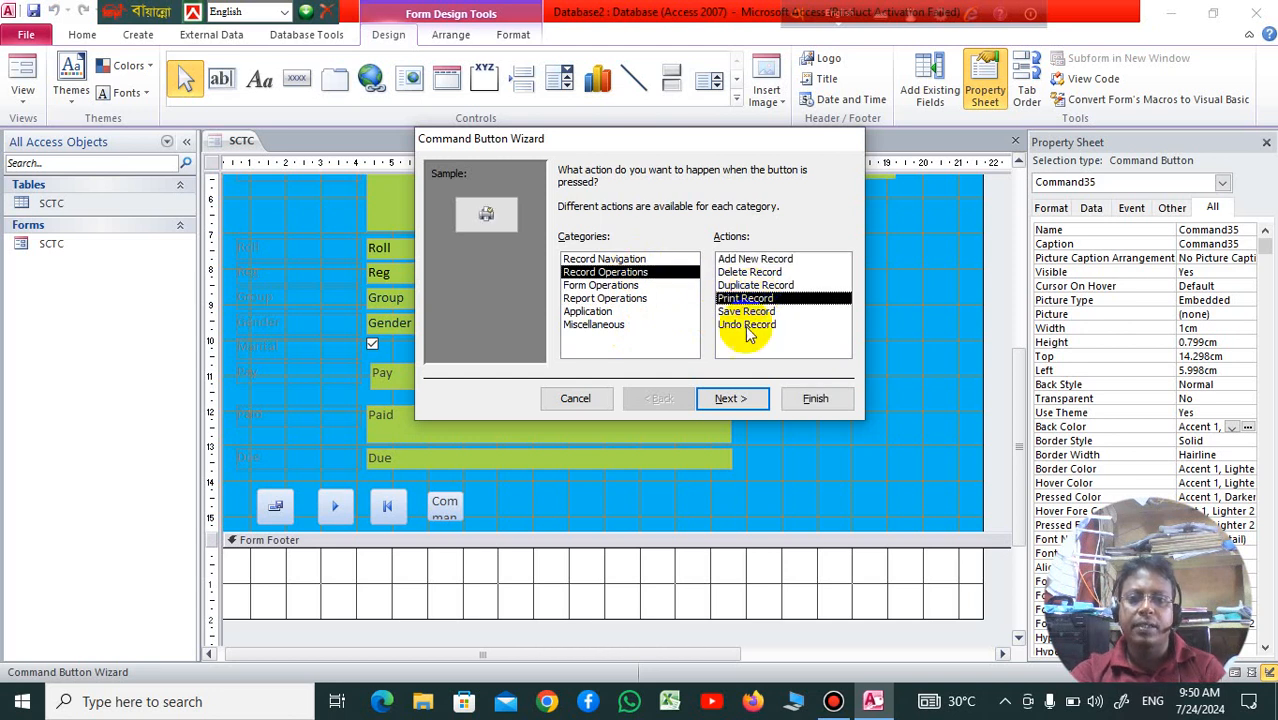
# Finish the print-record button with the Printer picture and the suggested button name.
pyautogui.click(731, 399)
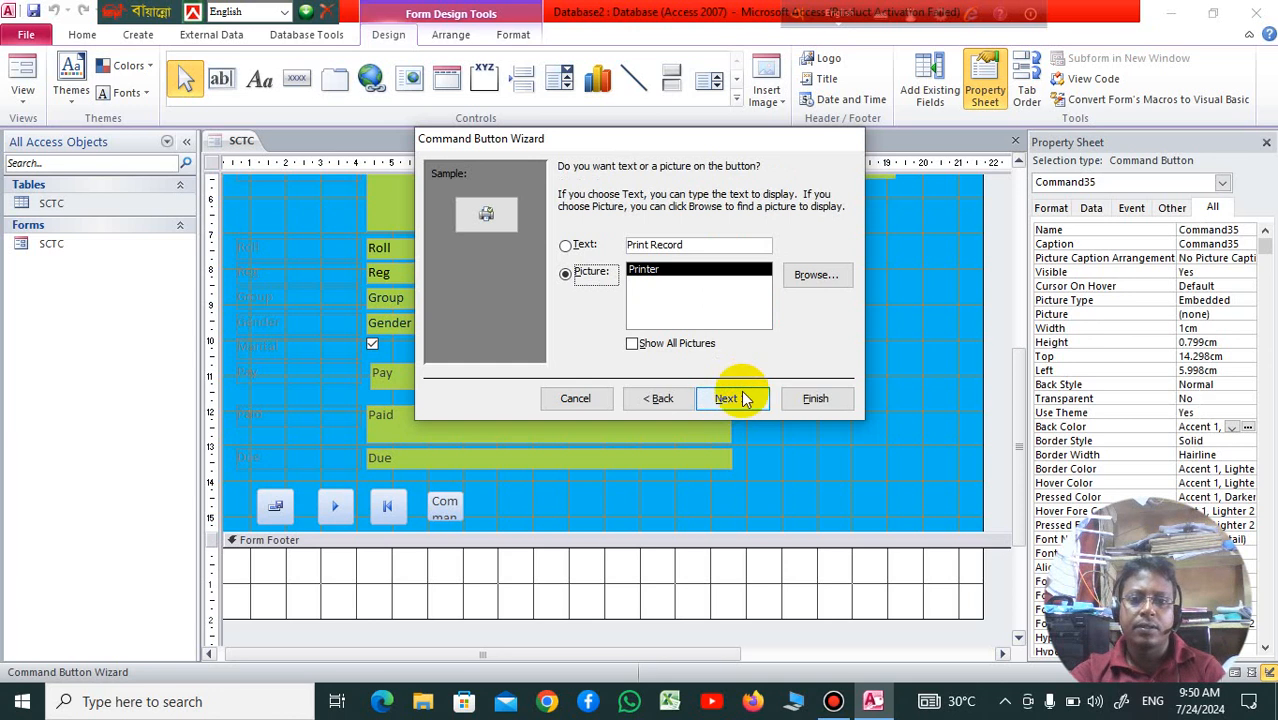
pyautogui.click(742, 396)
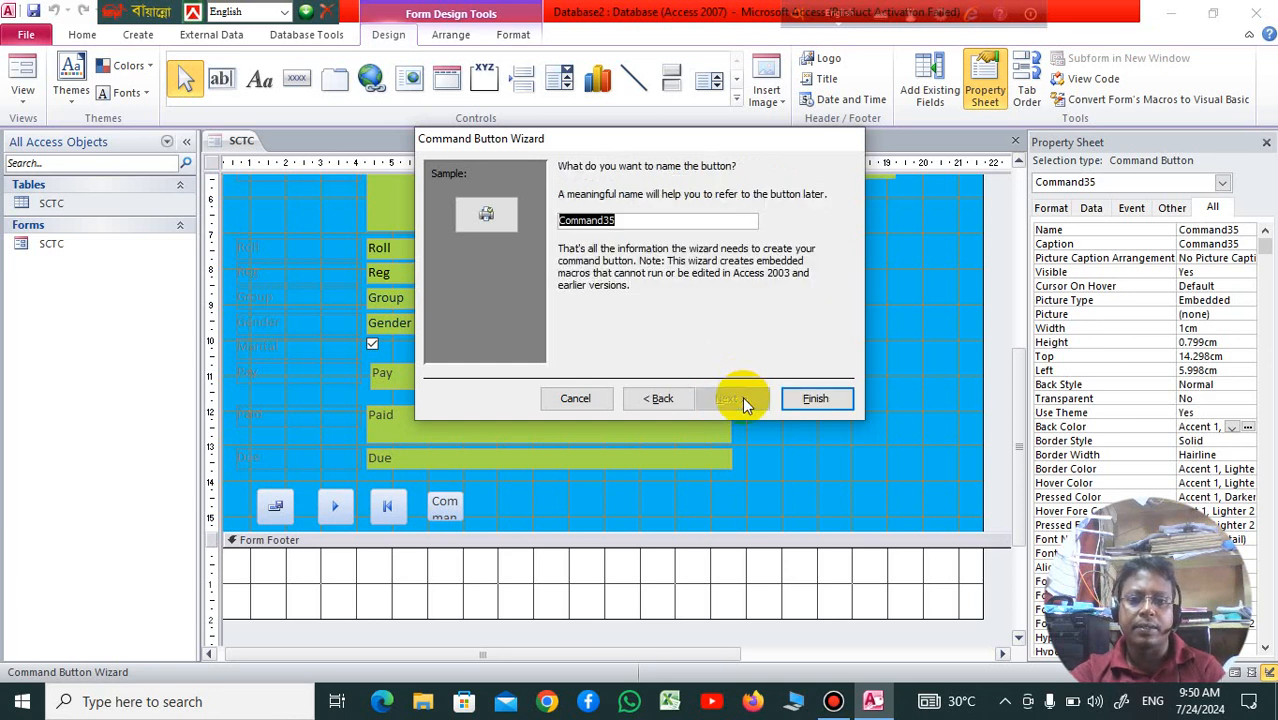
pyautogui.click(816, 398)
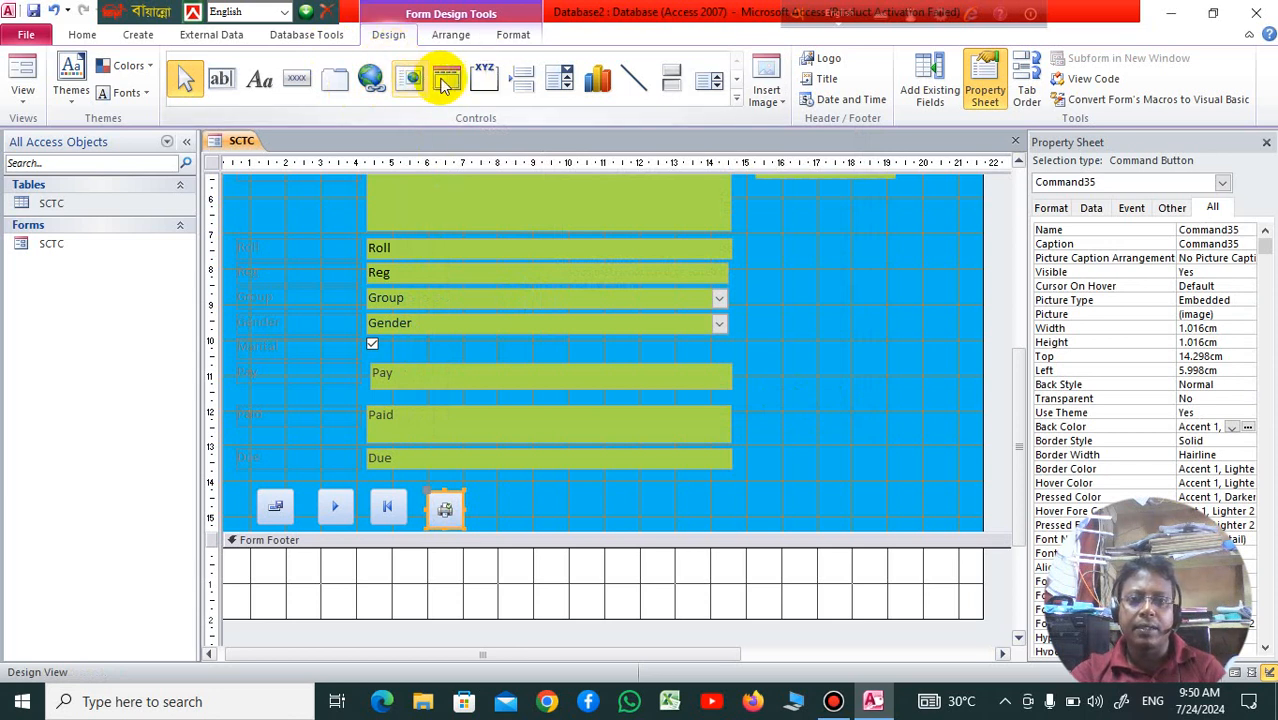
# Add a command button beside the print button with the Save Record action from Record Operations.
pyautogui.click(297, 79)
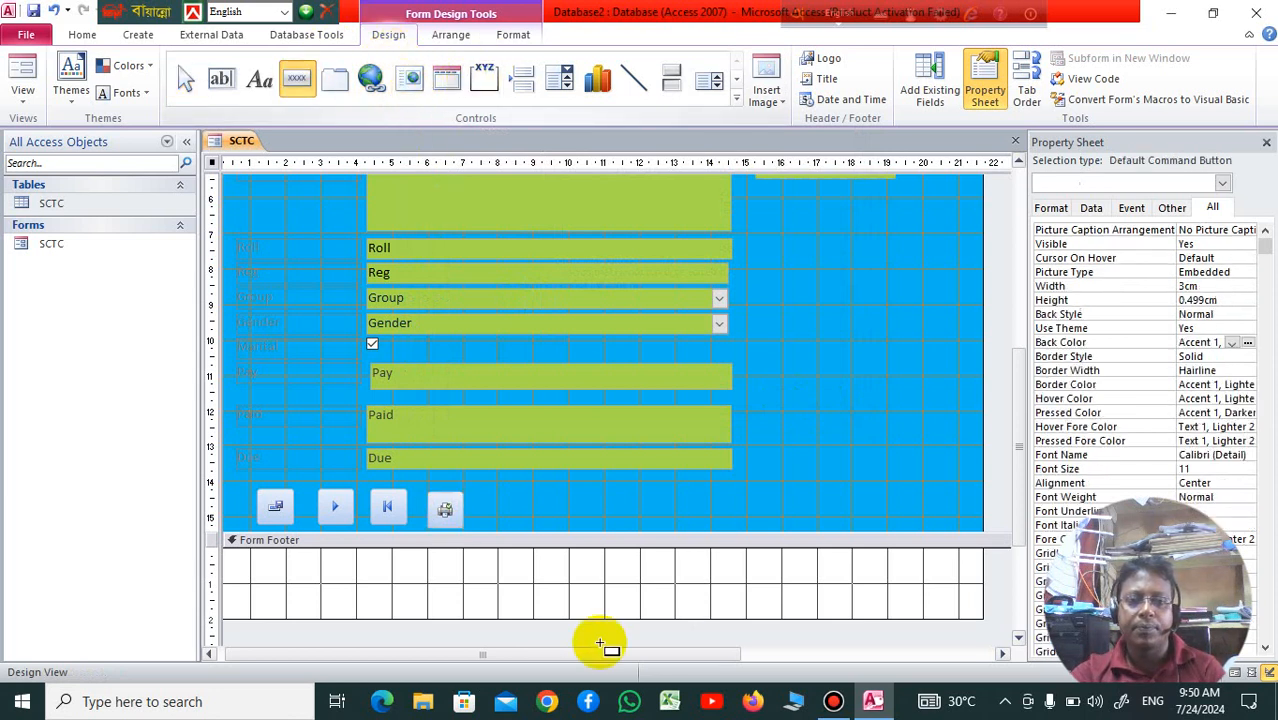
pyautogui.moveTo(488, 492); pyautogui.dragTo(535, 522)
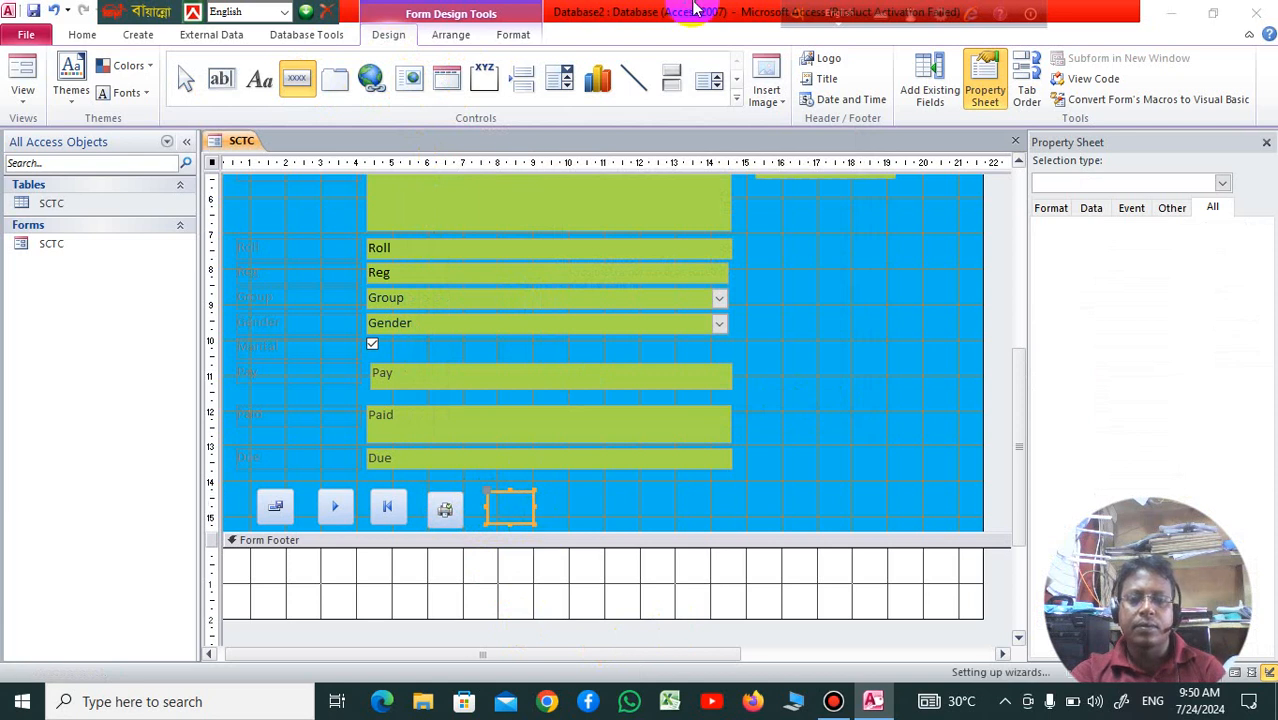
pyautogui.click(630, 273)
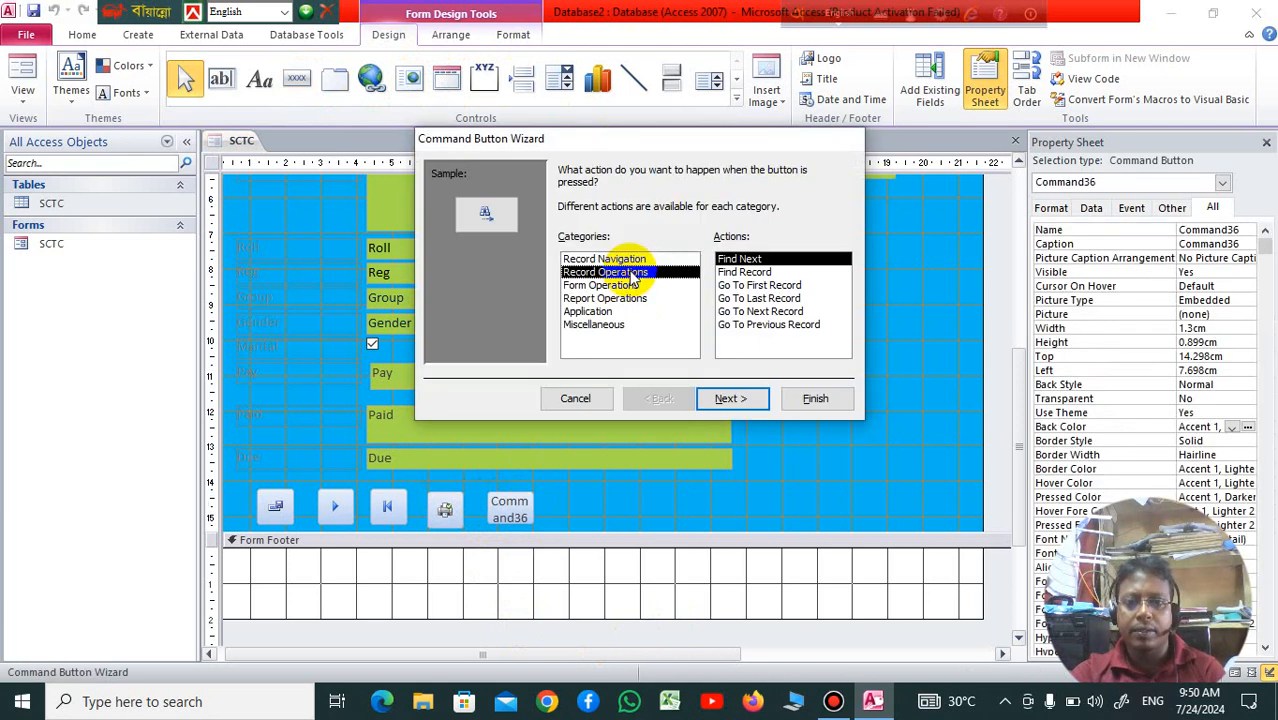
pyautogui.click(763, 313)
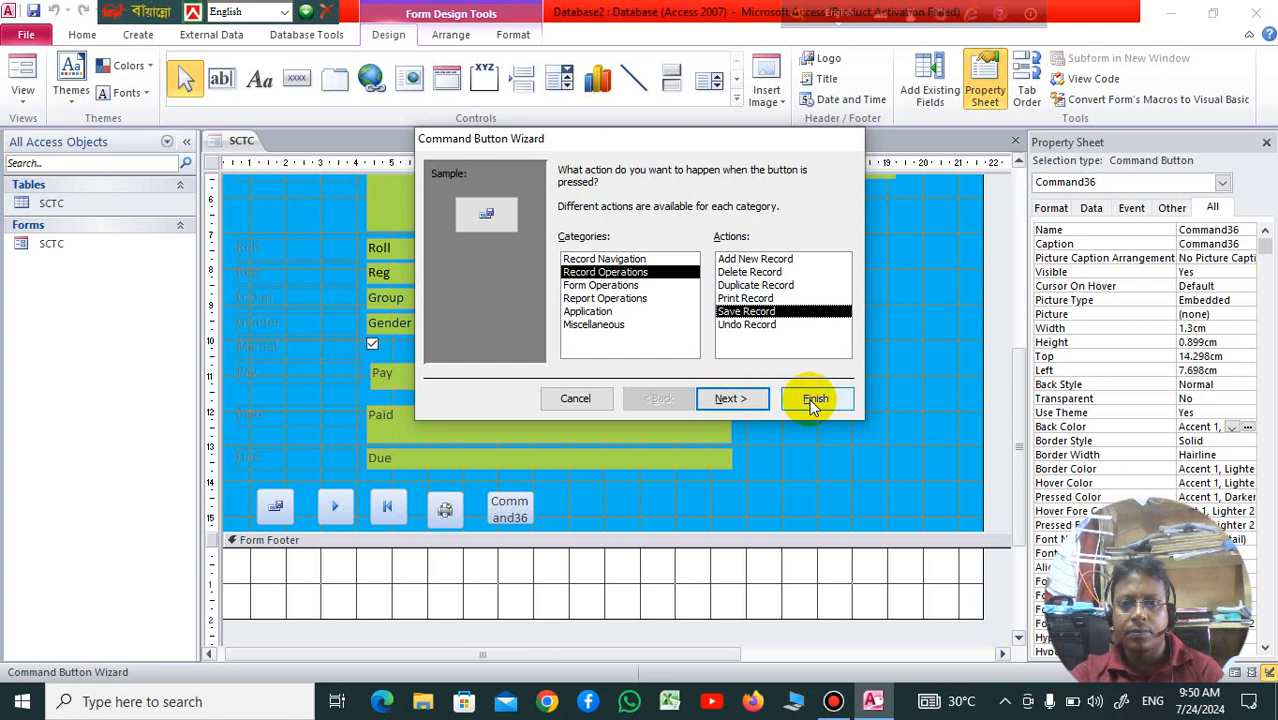
pyautogui.click(815, 400)
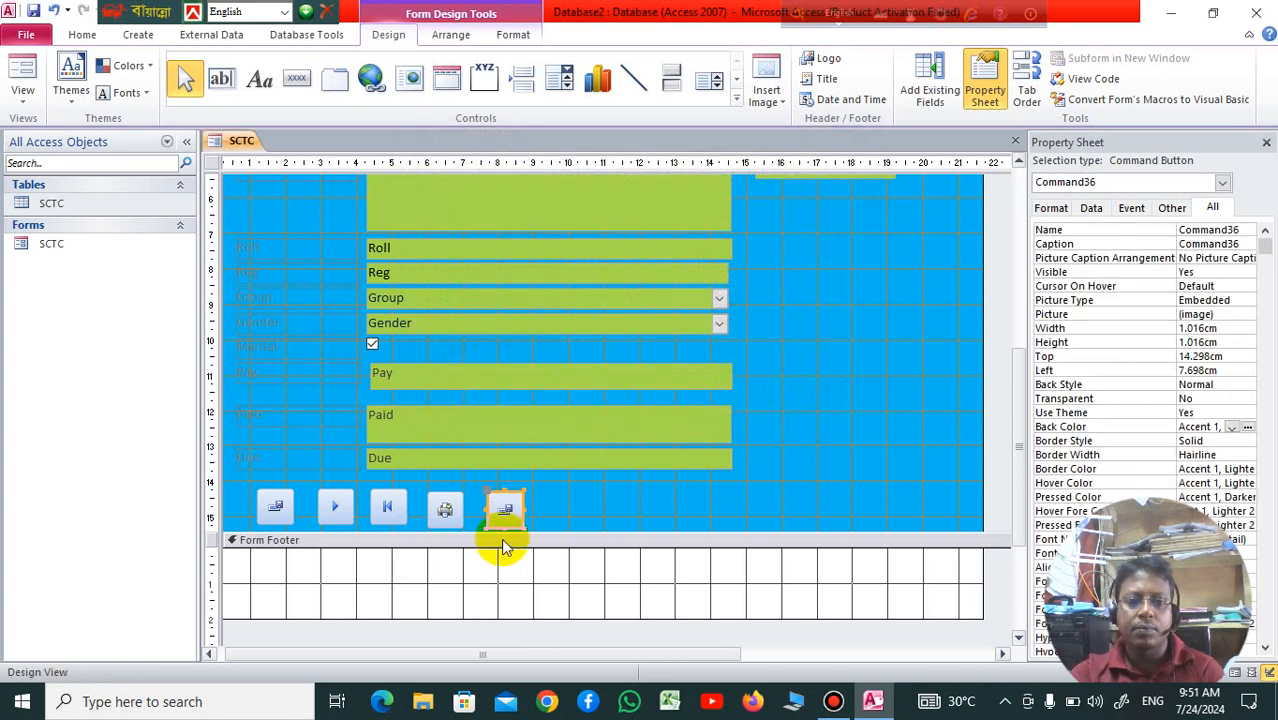
pyautogui.click(510, 514)
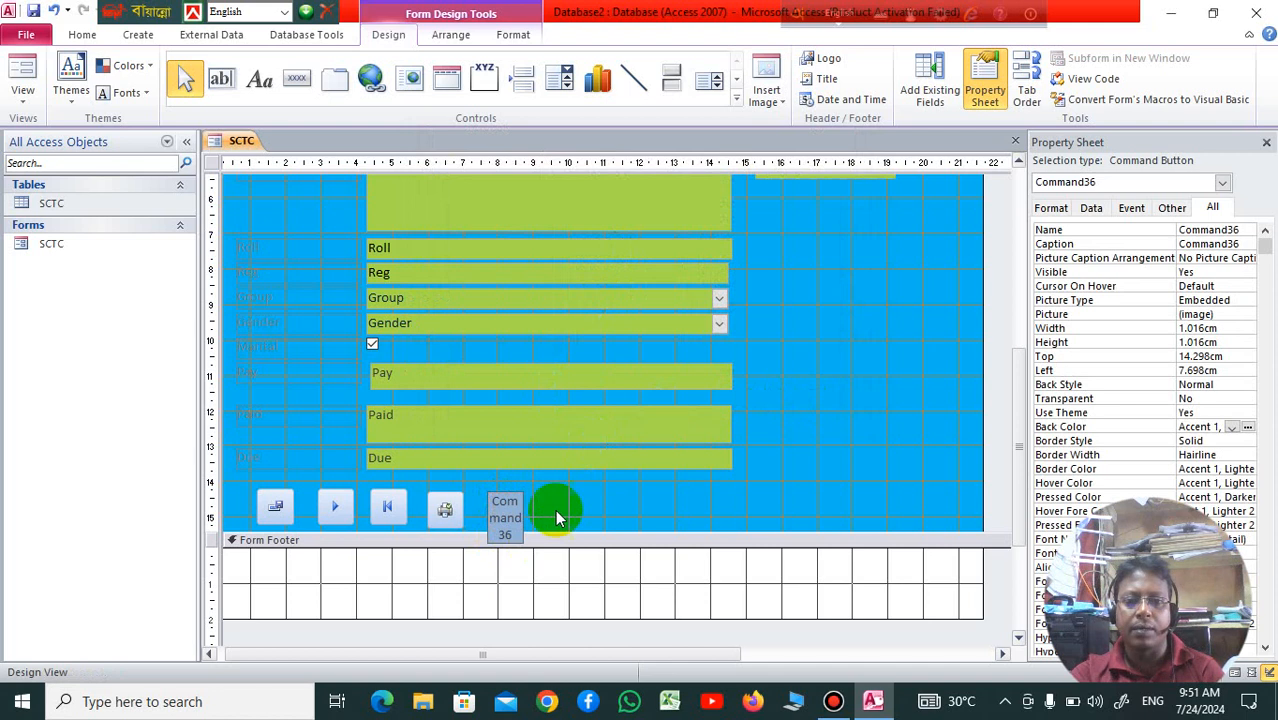
pyautogui.click(610, 505)
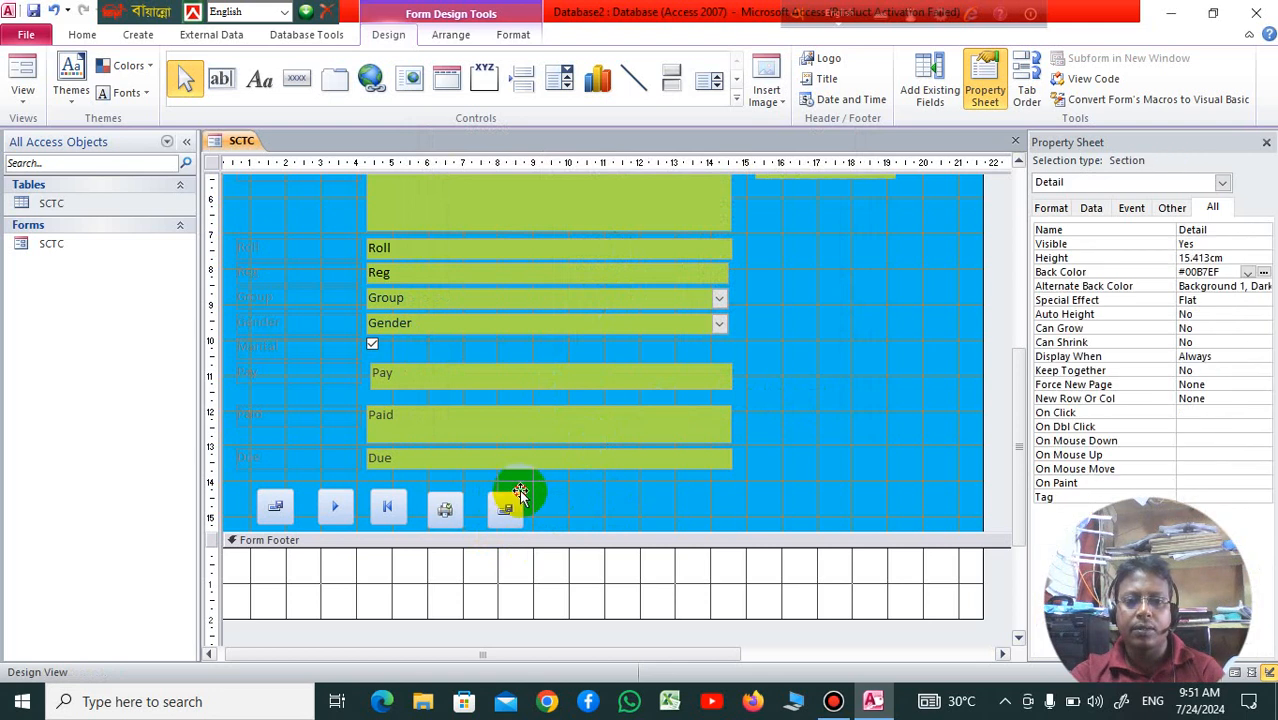
pyautogui.click(512, 496)
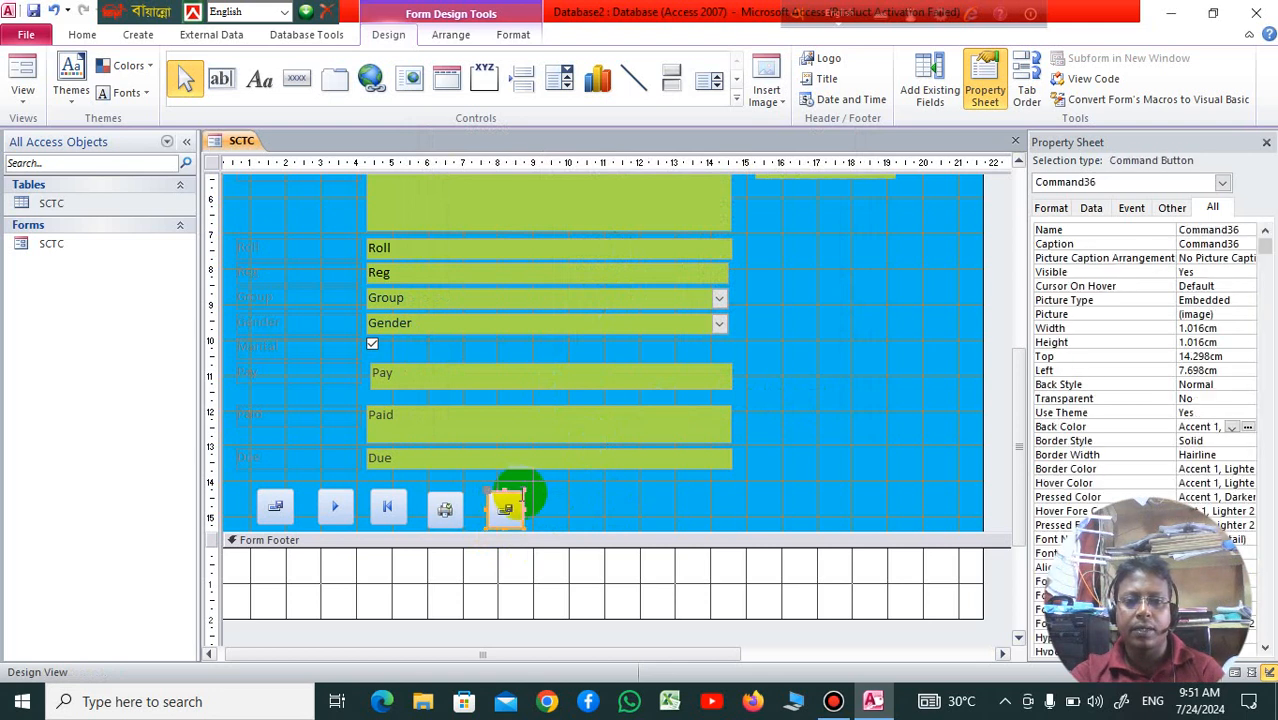
# Delete the duplicate save-picture button at the start of the command button row.
pyautogui.click(279, 508)
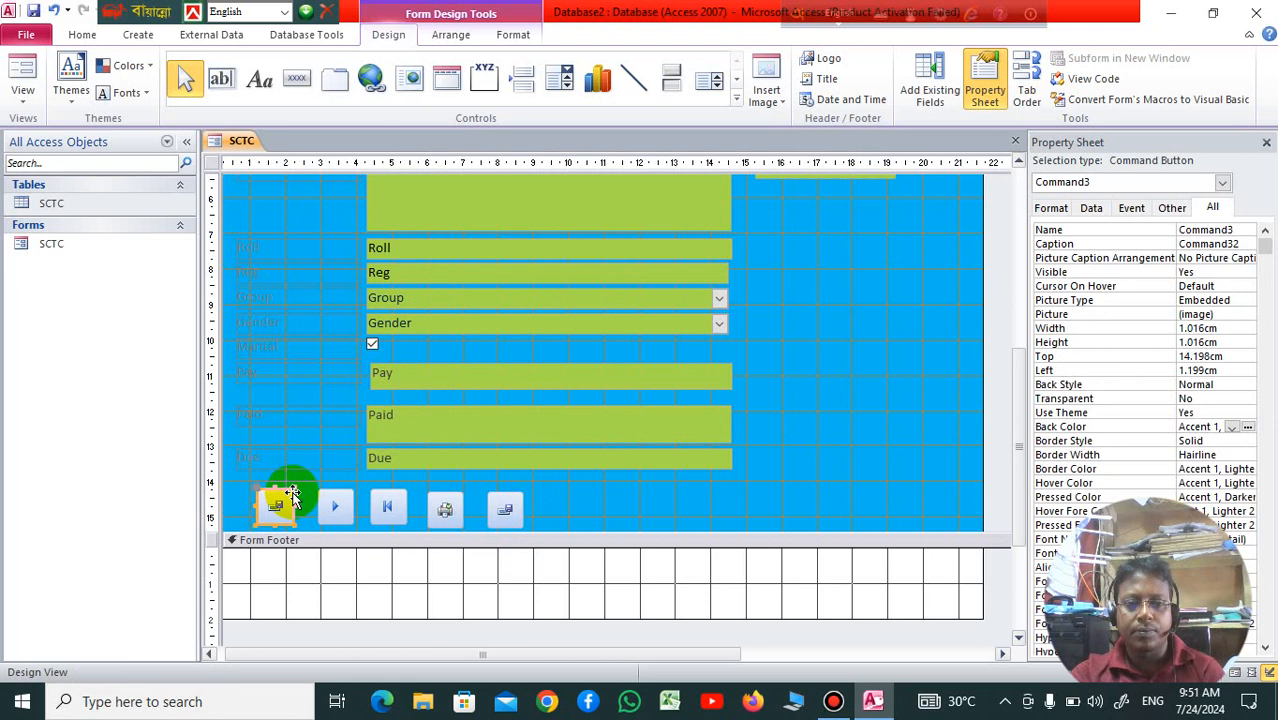
pyautogui.press('BackSpace')
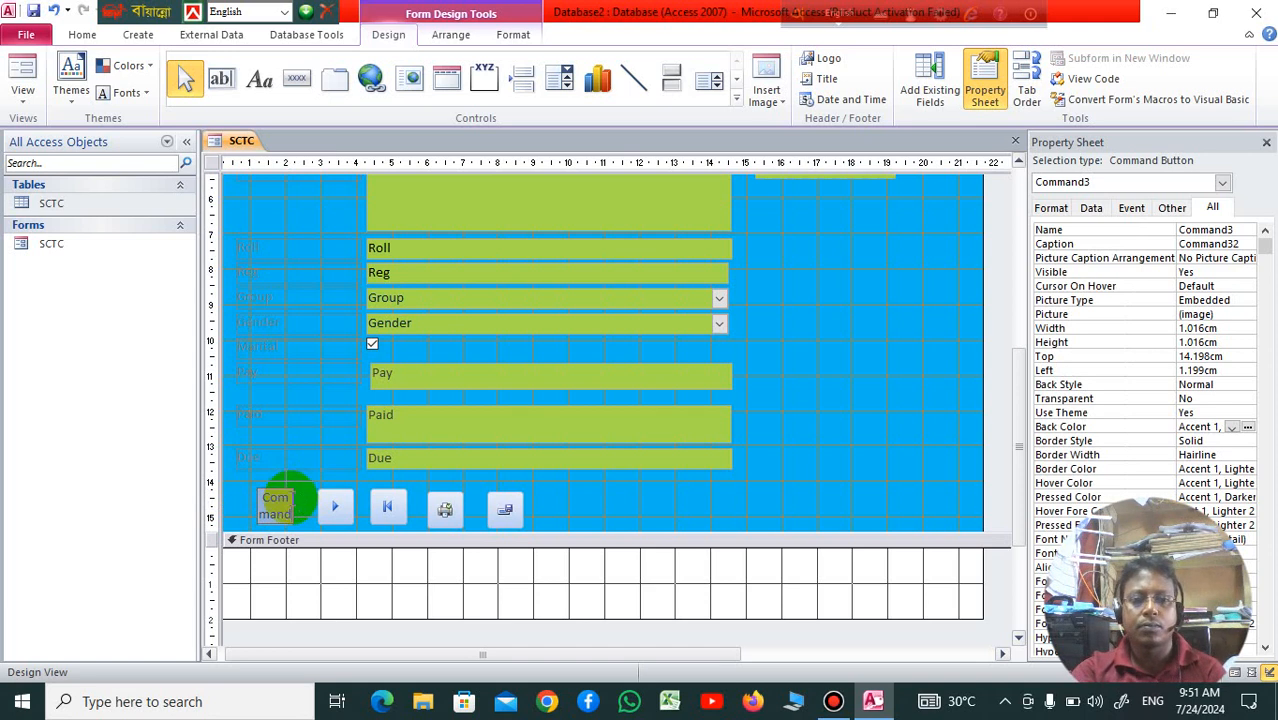
pyautogui.click(622, 512)
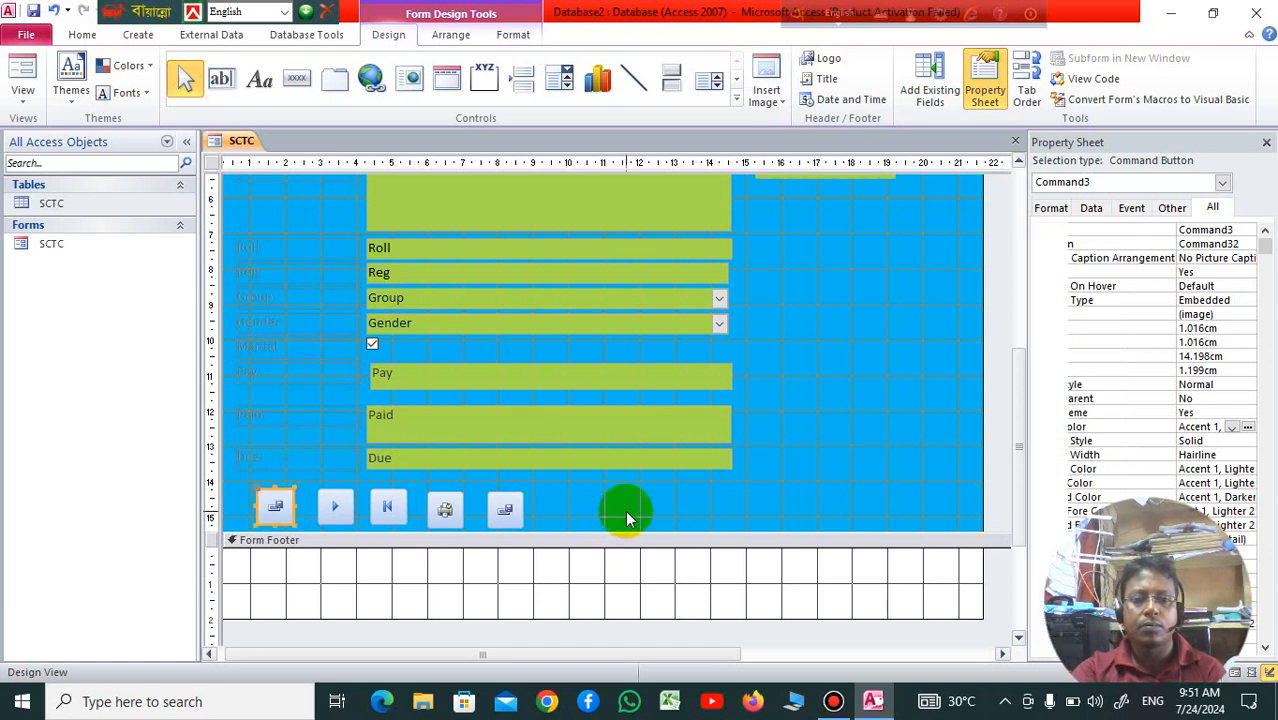
pyautogui.rightClick(278, 505)
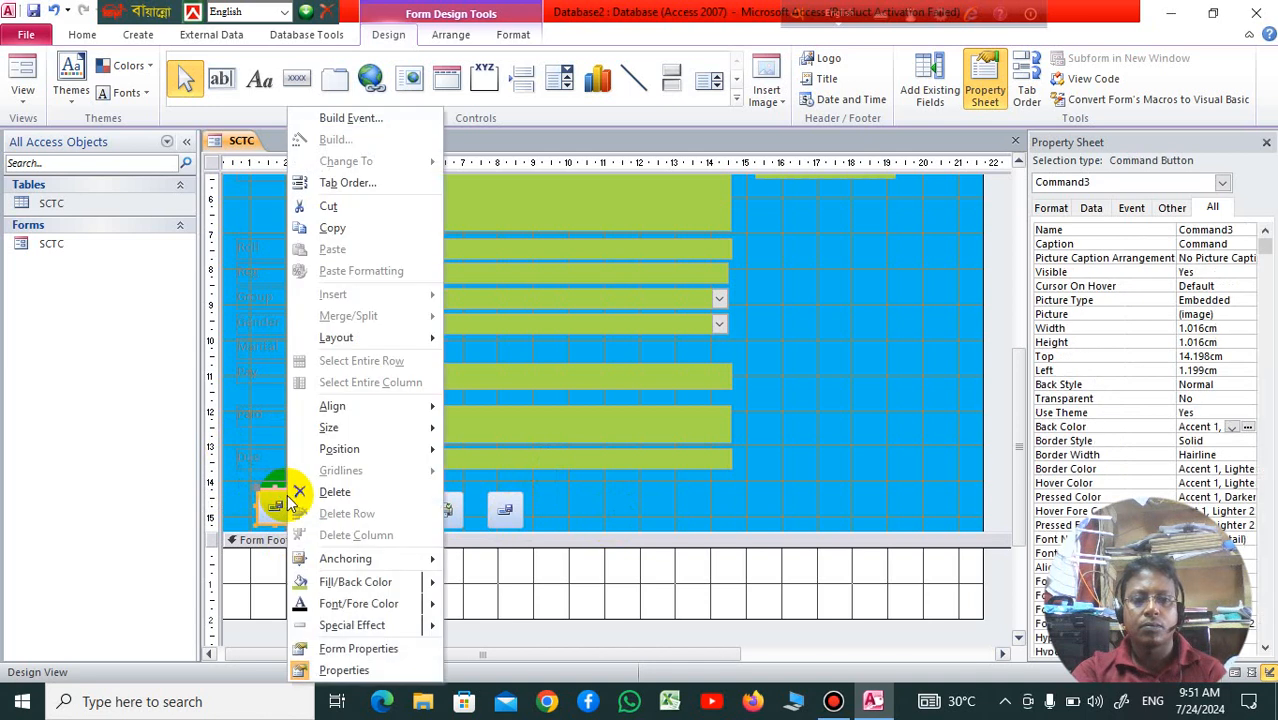
pyautogui.click(345, 491)
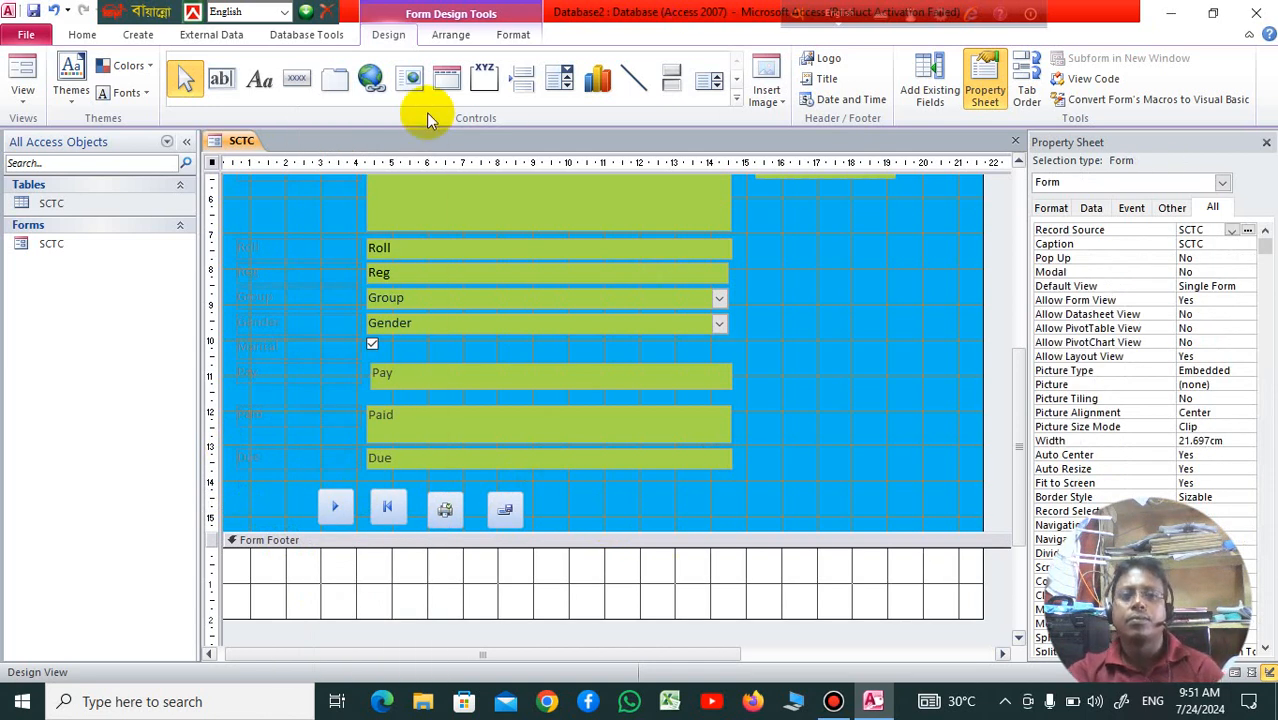
# Add a command button beside the save button with the Go To Previous Record action and the text Previous Record.
pyautogui.click(299, 77)
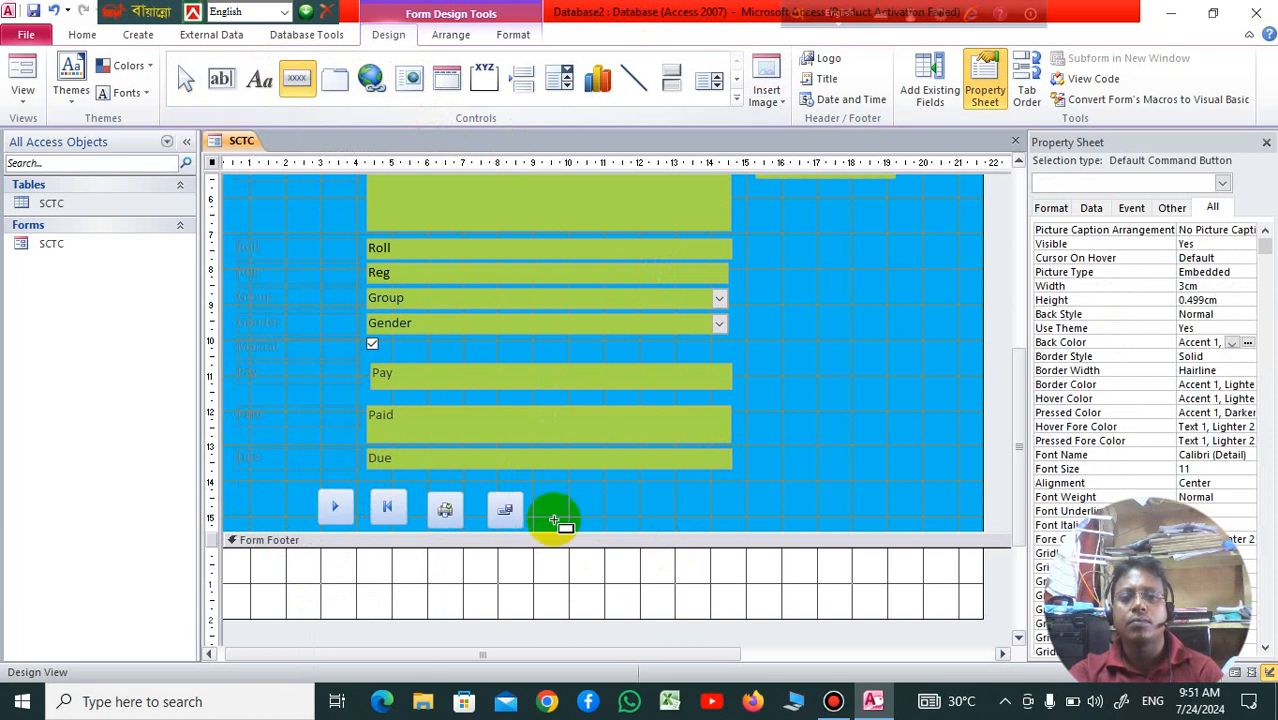
pyautogui.moveTo(543, 499); pyautogui.dragTo(577, 521)
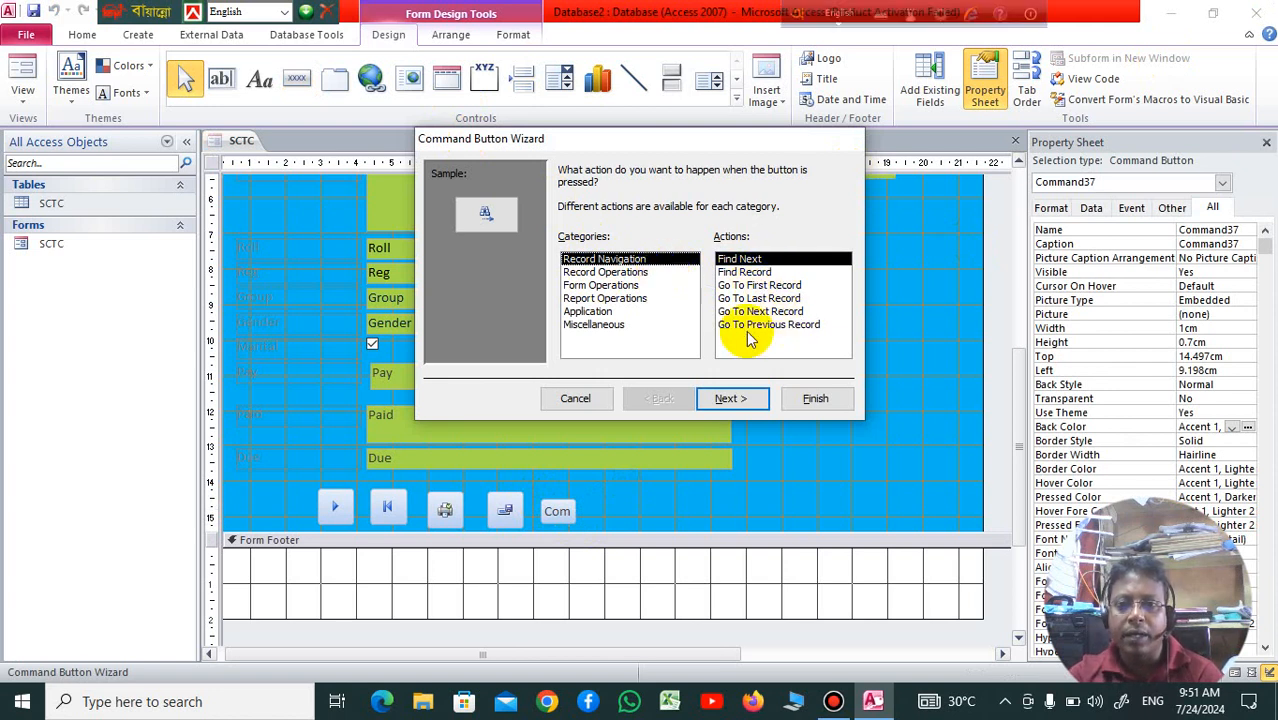
pyautogui.click(789, 325)
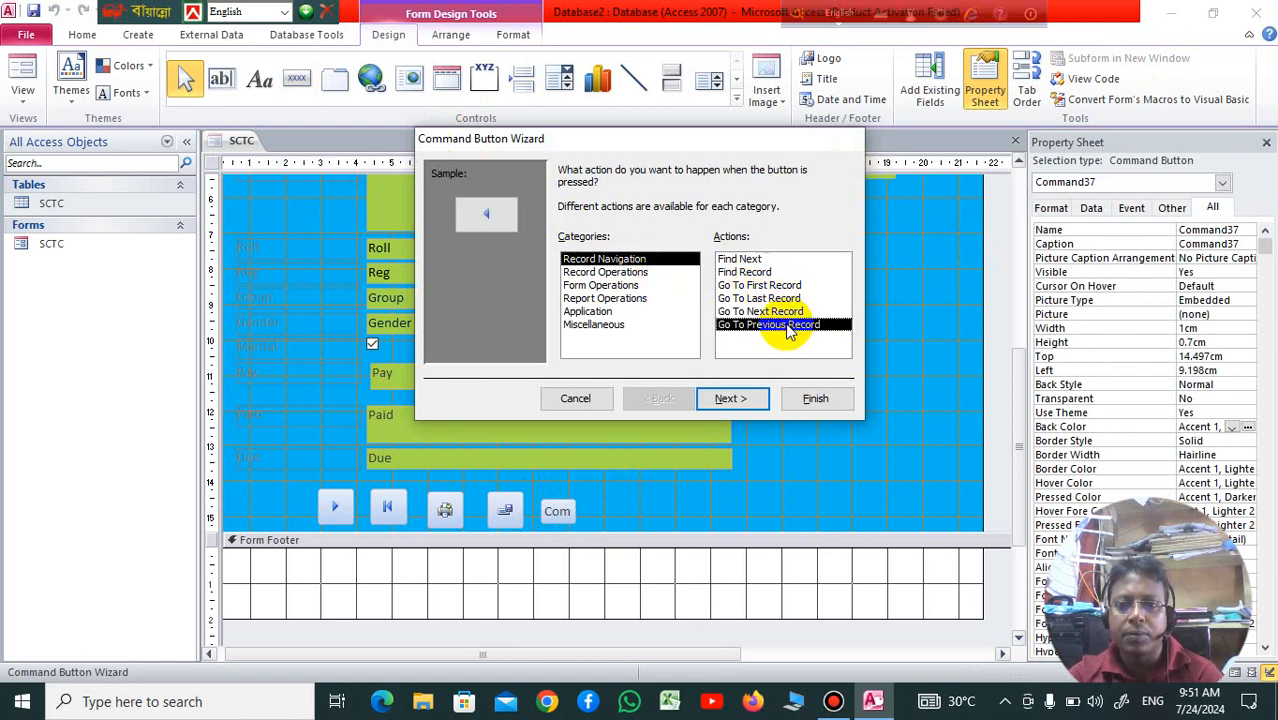
pyautogui.click(724, 399)
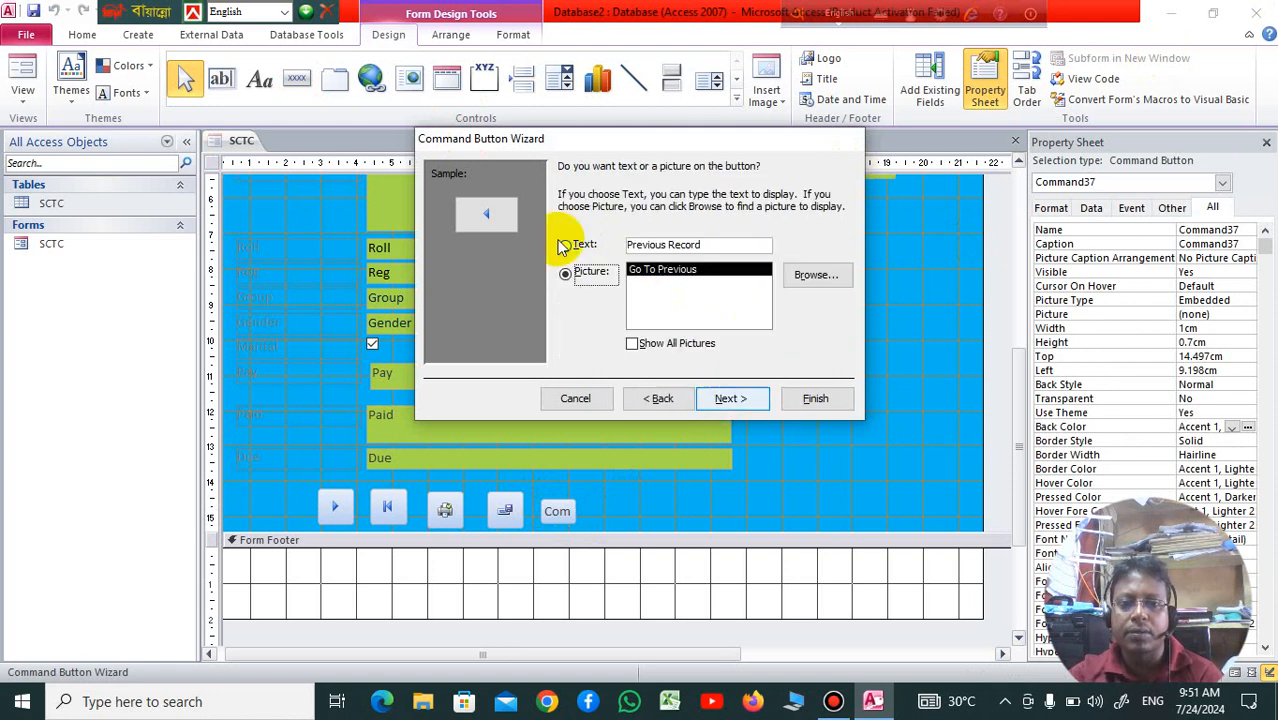
pyautogui.click(565, 244)
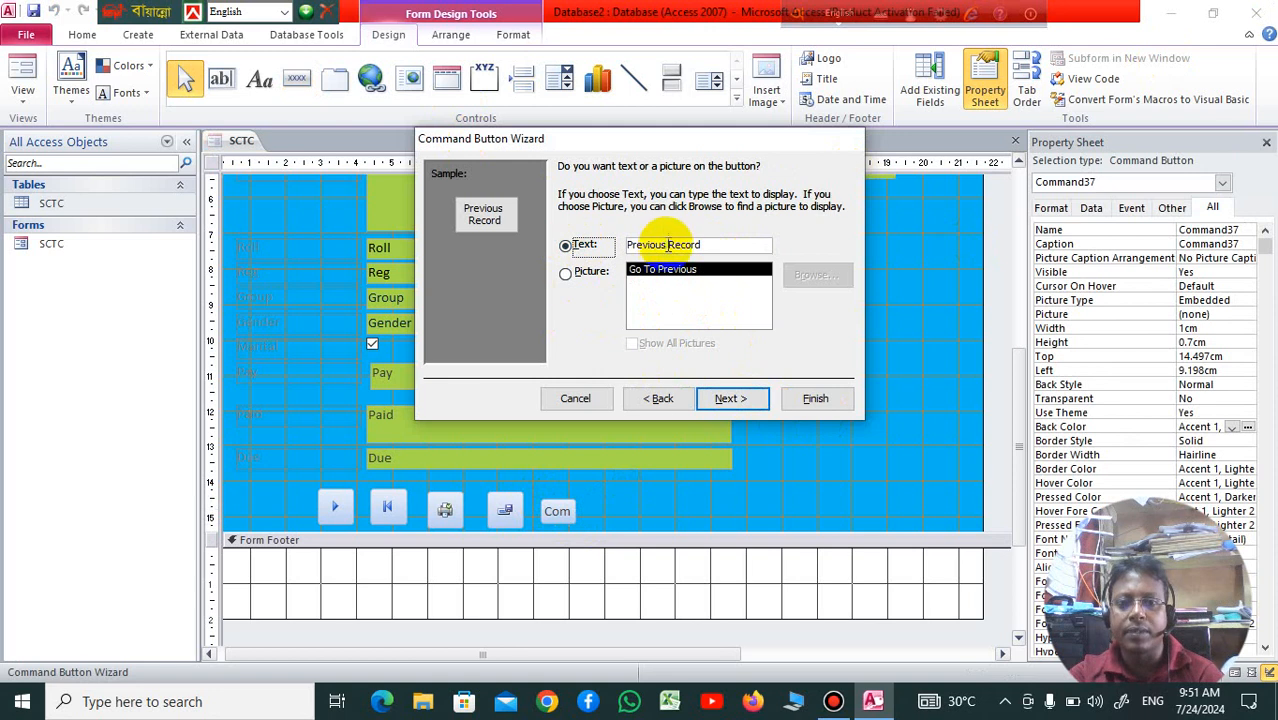
pyautogui.click(737, 401)
pyautogui.click(799, 398)
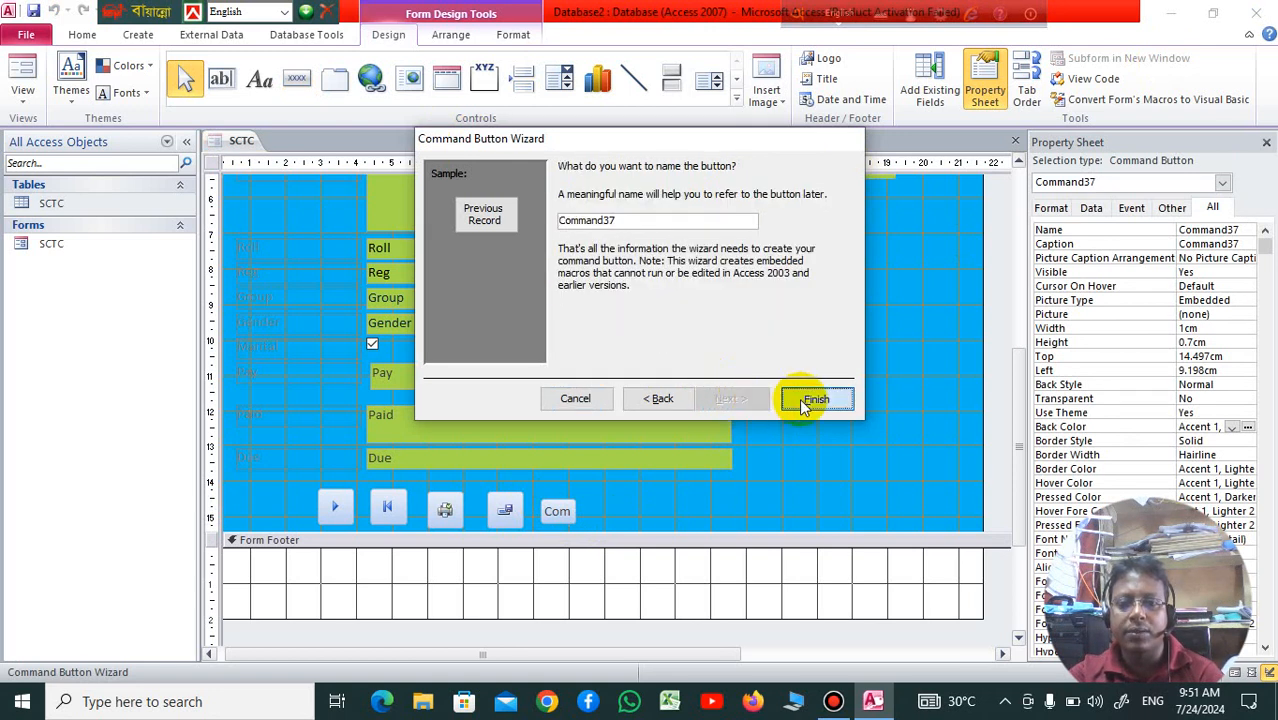
pyautogui.click(668, 510)
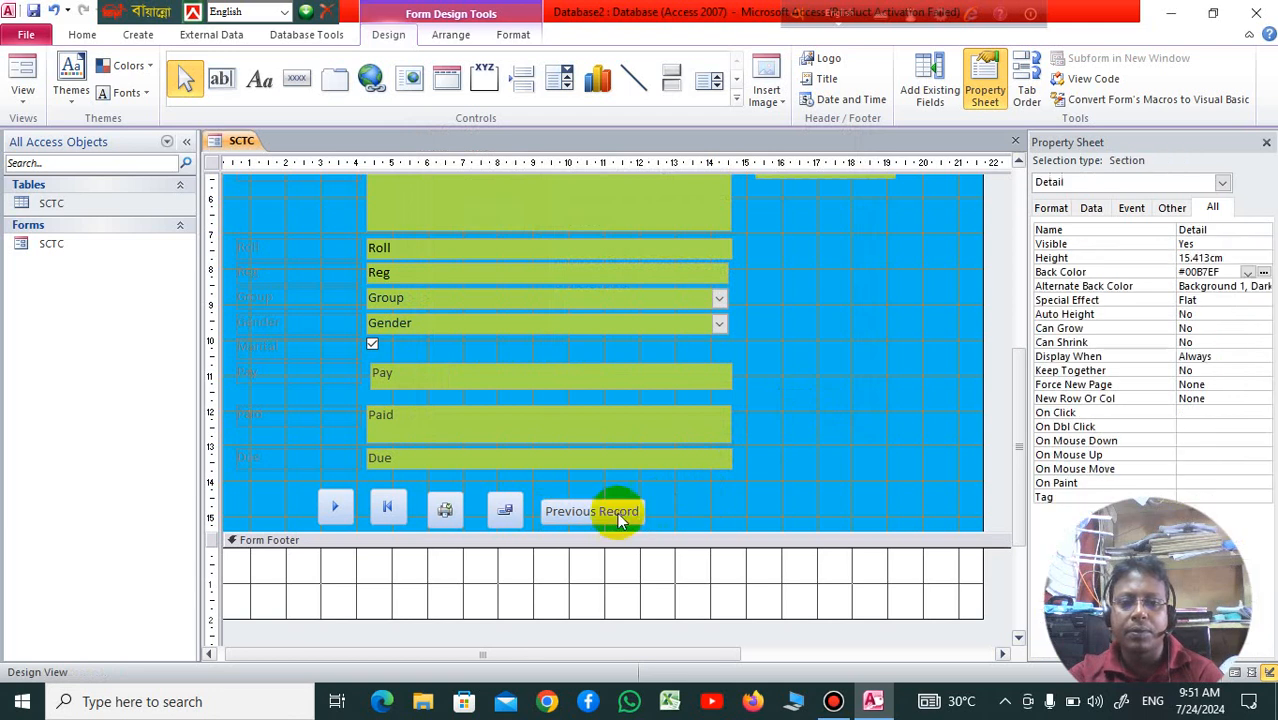
# Move the Previous Record button slightly up and closer to the save button.
pyautogui.click(613, 512)
pyautogui.moveTo(613, 512)
pyautogui.mouseDown()
pyautogui.moveTo(603, 505)
pyautogui.moveTo(607, 515)
pyautogui.mouseUp()
pyautogui.click(599, 522)
pyautogui.click(601, 510)
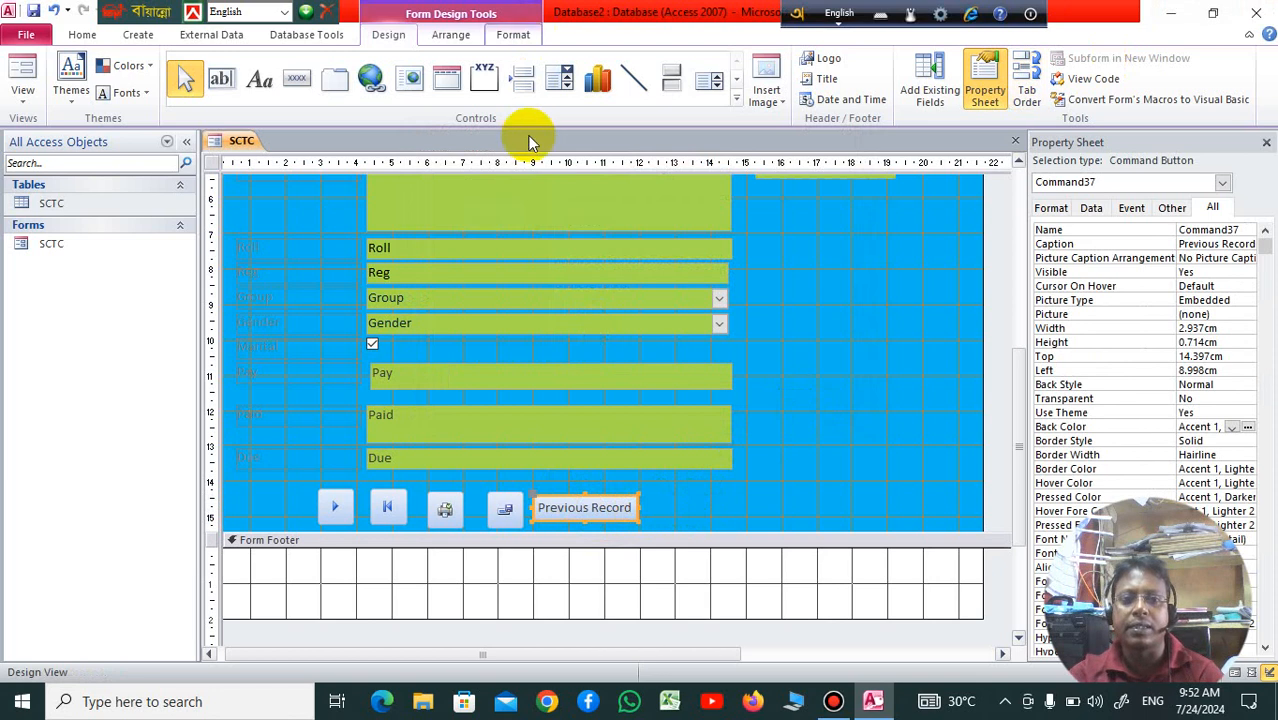
pyautogui.click(663, 503)
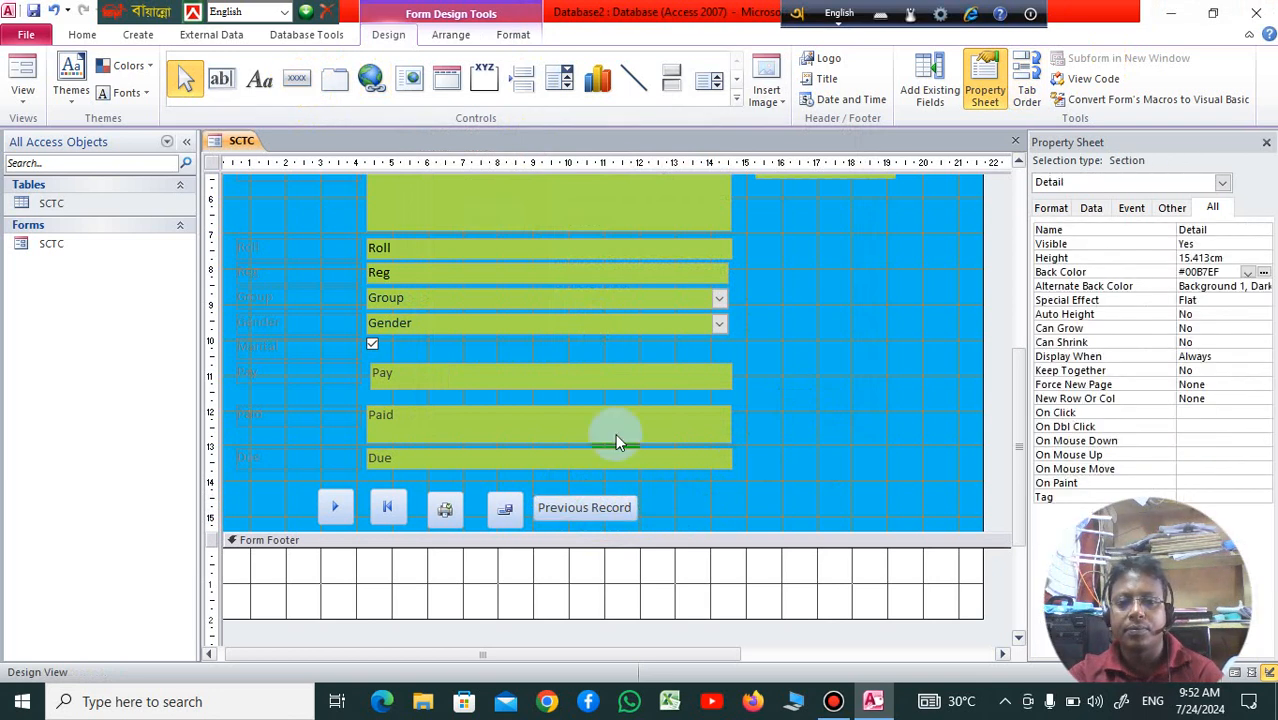
# Add a command button after Previous Record with the Go To Next Record action and the text Next Record.
pyautogui.click(298, 79)
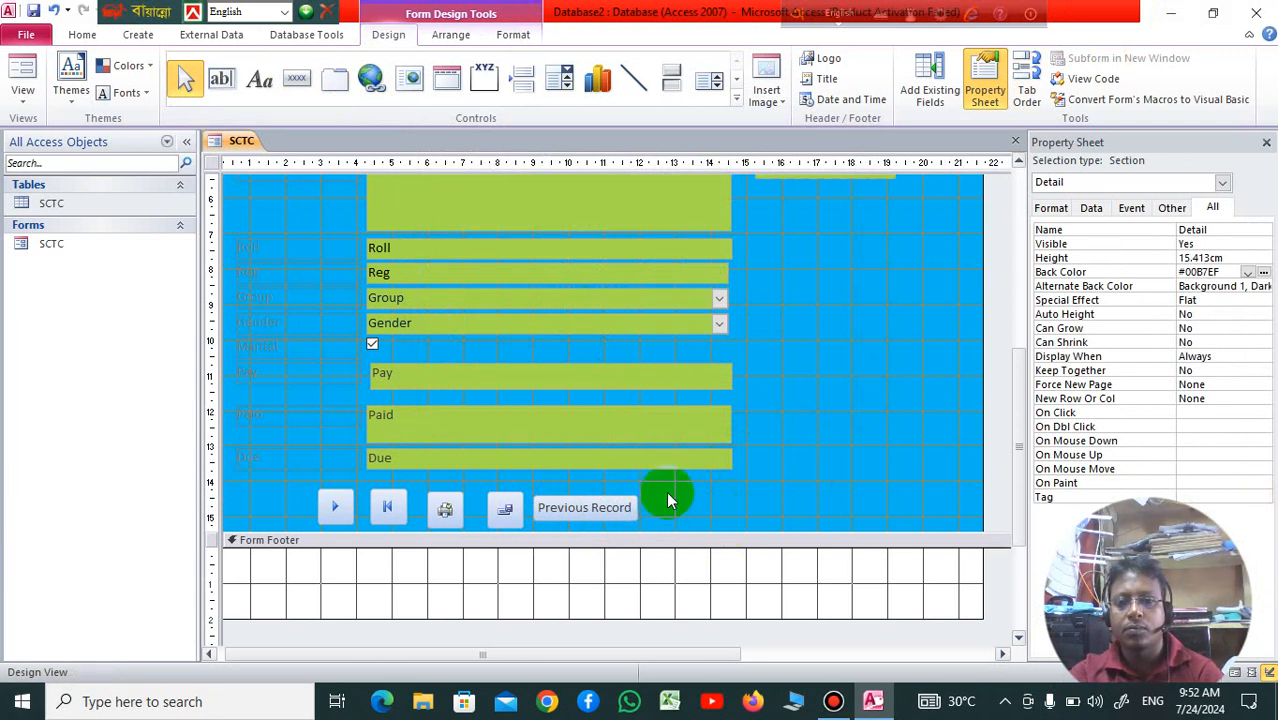
pyautogui.click(298, 79)
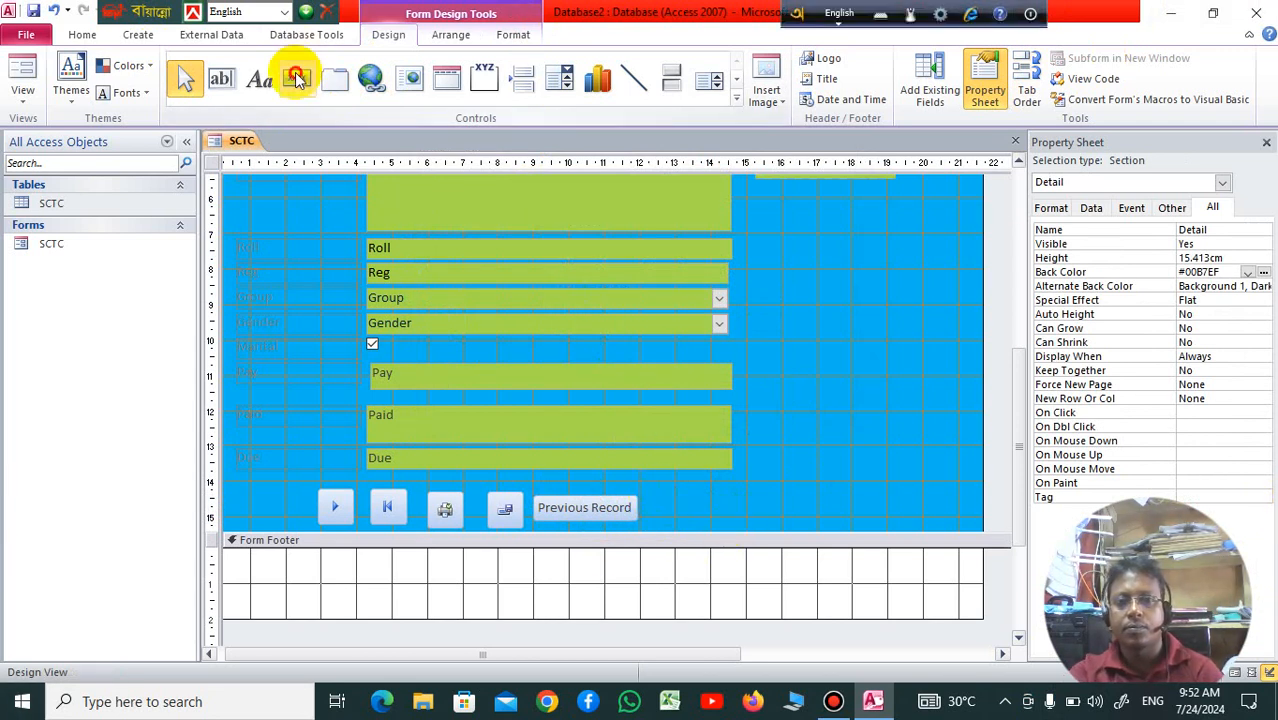
pyautogui.moveTo(663, 496); pyautogui.dragTo(720, 521)
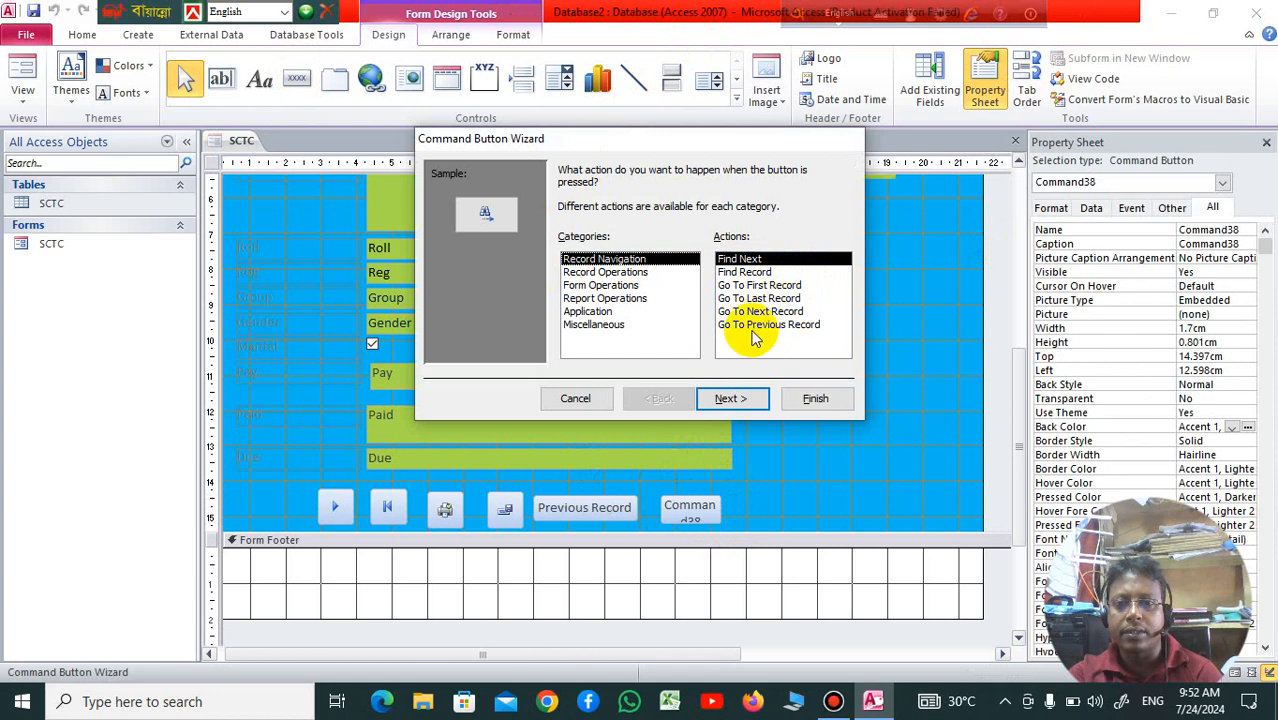
pyautogui.click(778, 312)
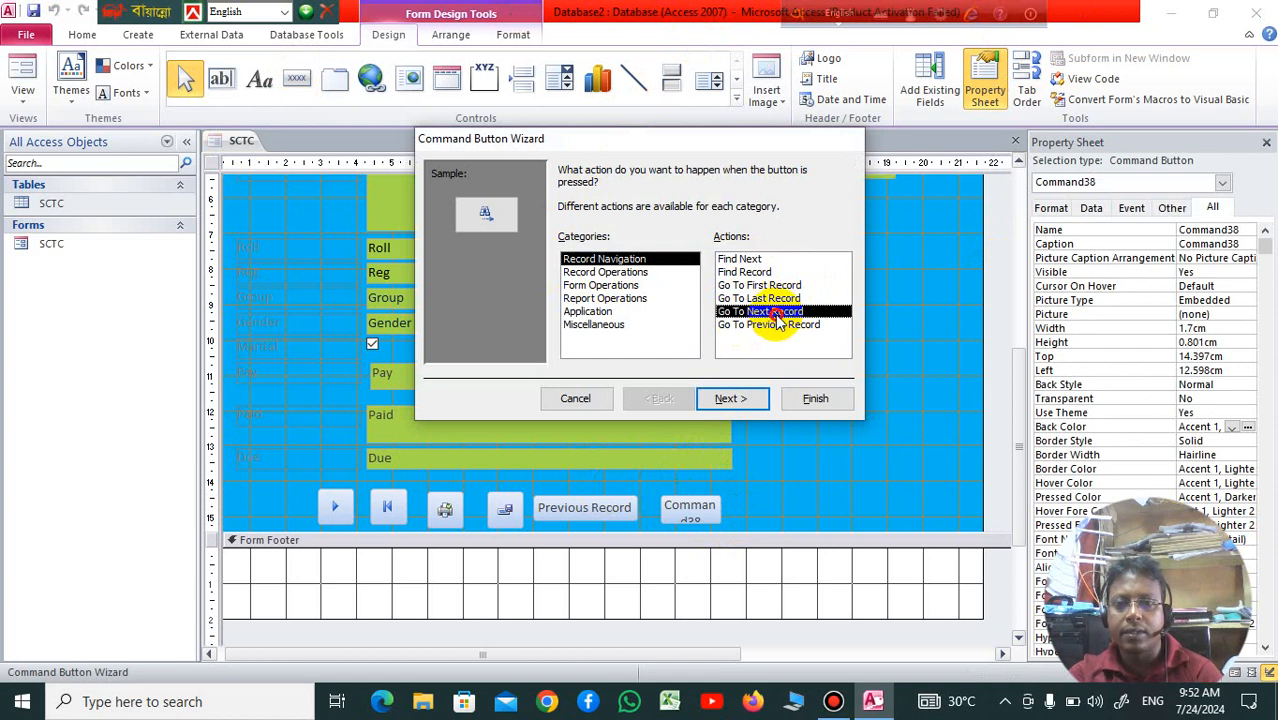
pyautogui.click(730, 399)
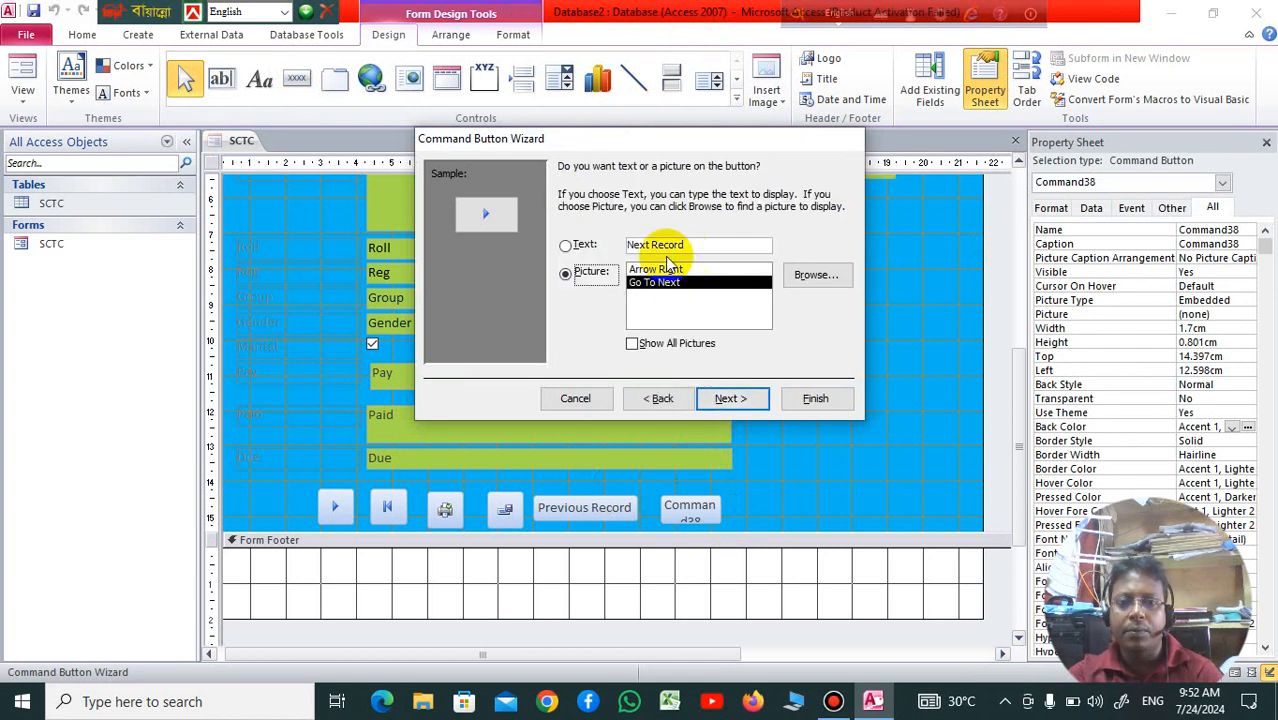
pyautogui.click(566, 247)
pyautogui.click(745, 398)
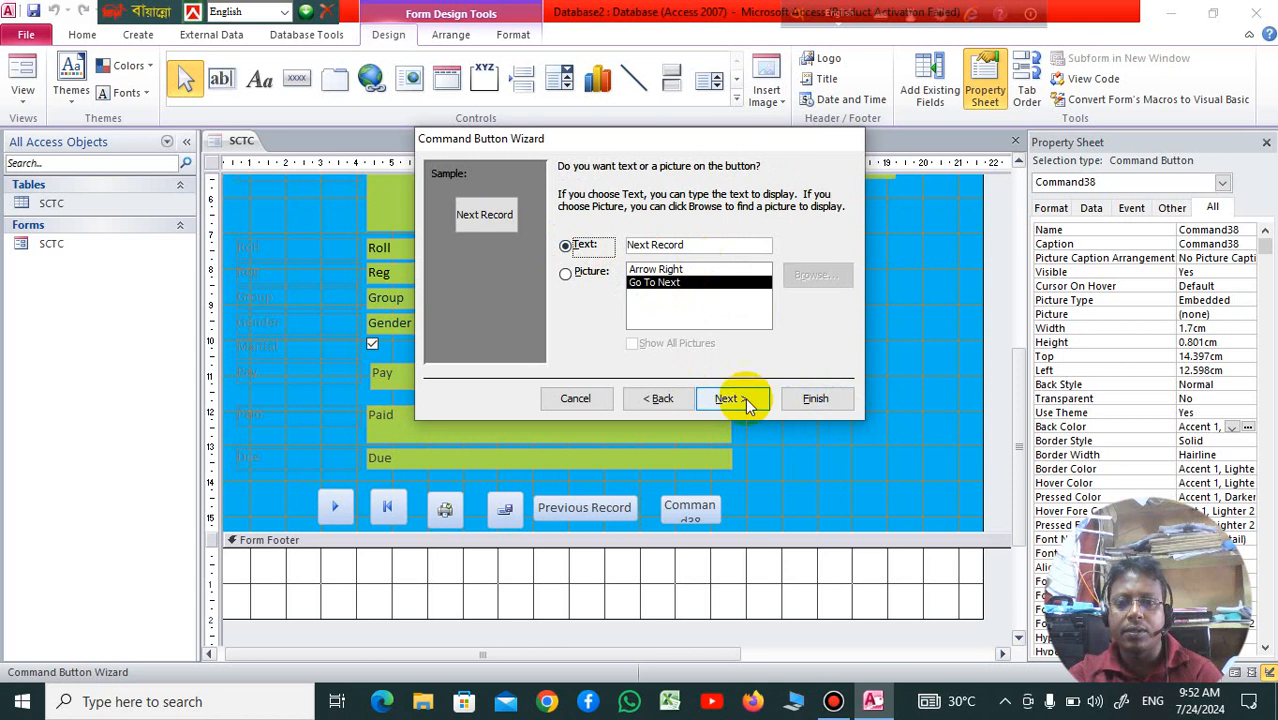
pyautogui.click(815, 398)
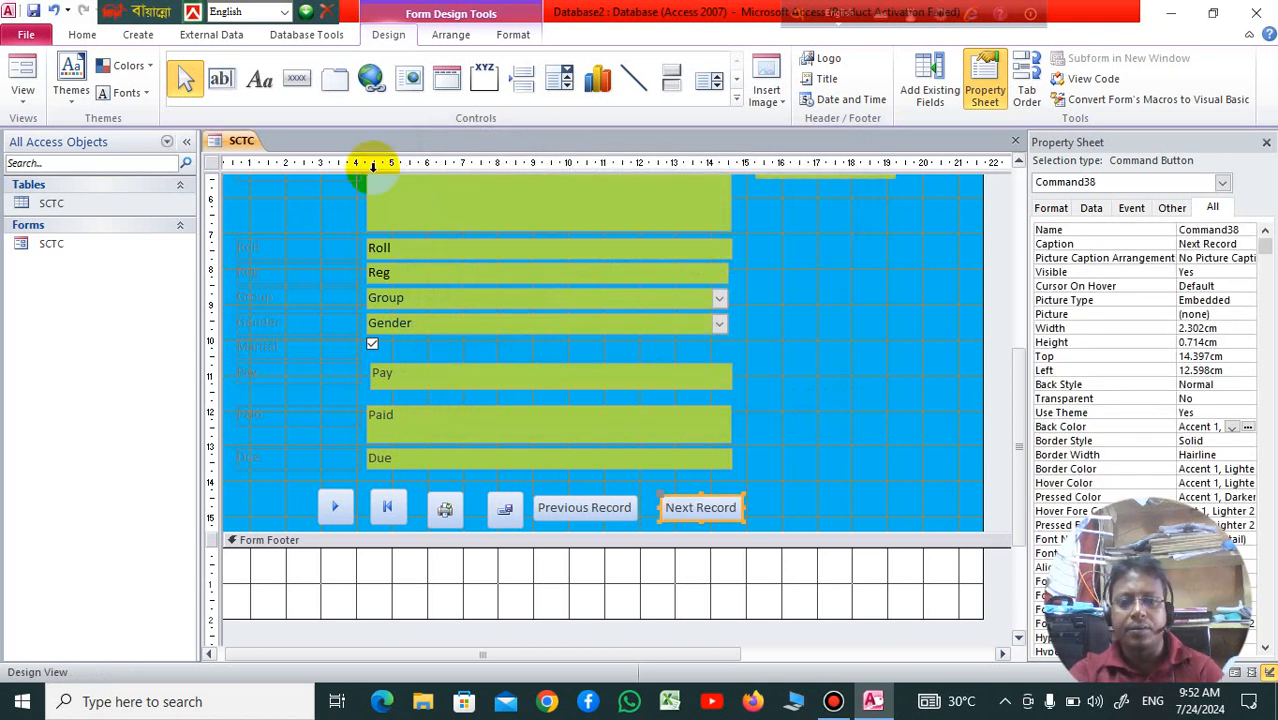
# Add a command button after Next Record with the Refresh Form Data action from Form Operations and the text Refresh.
pyautogui.click(286, 92)
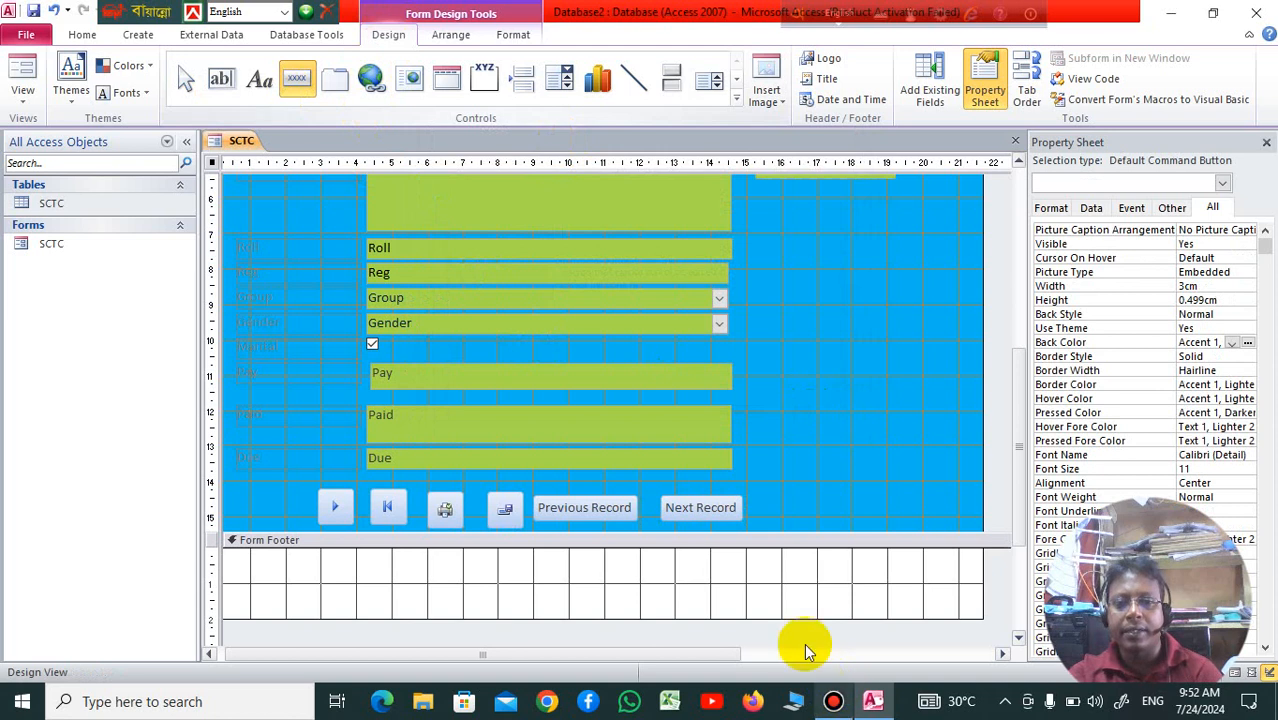
pyautogui.moveTo(754, 497); pyautogui.dragTo(812, 520)
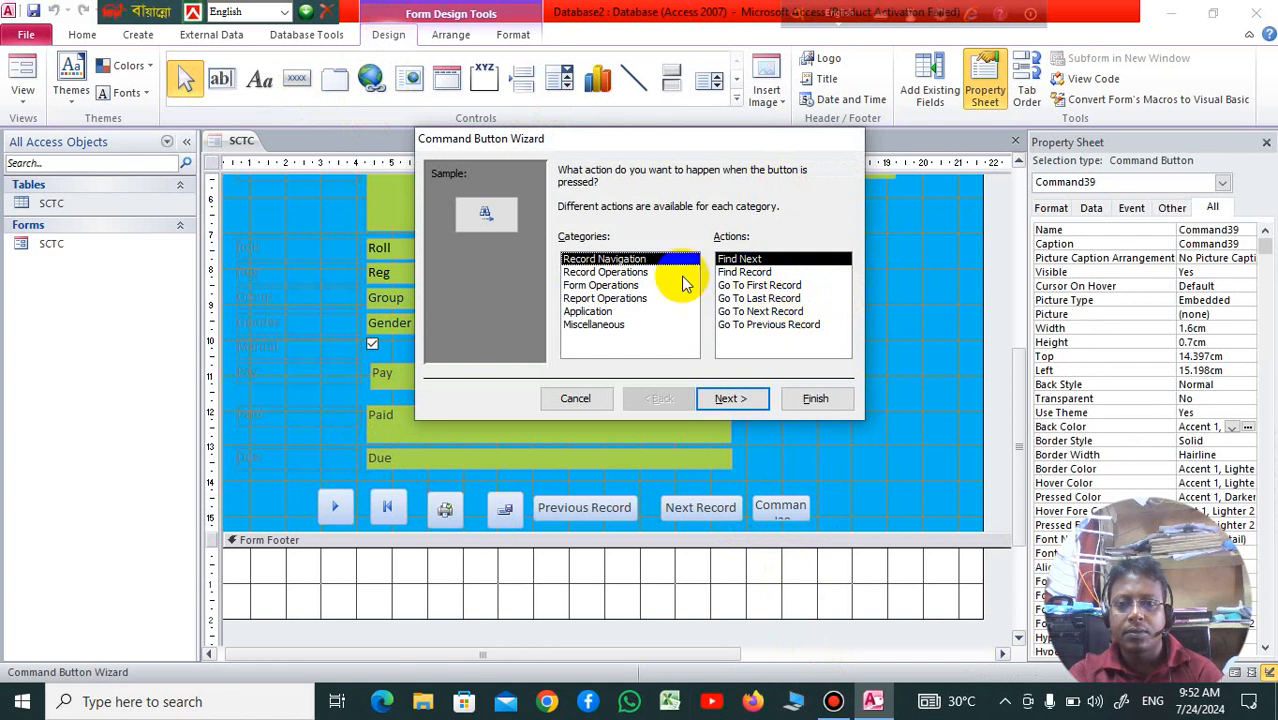
pyautogui.click(640, 273)
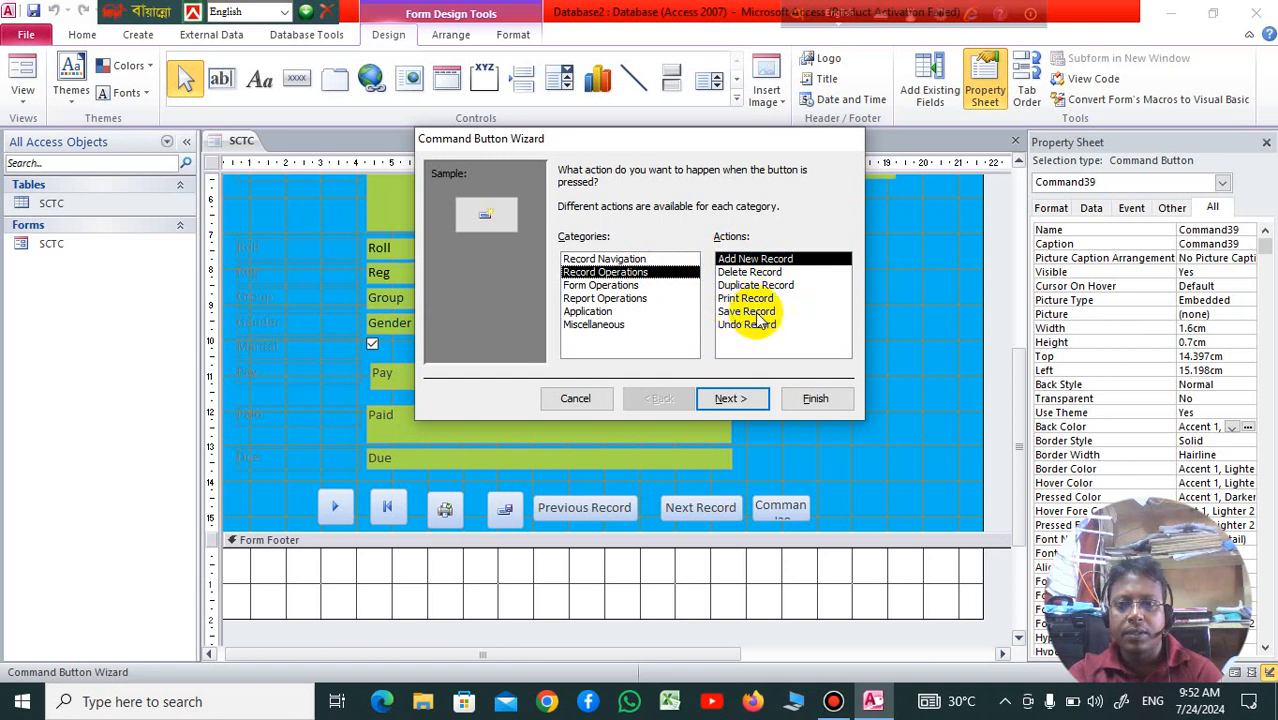
pyautogui.click(622, 286)
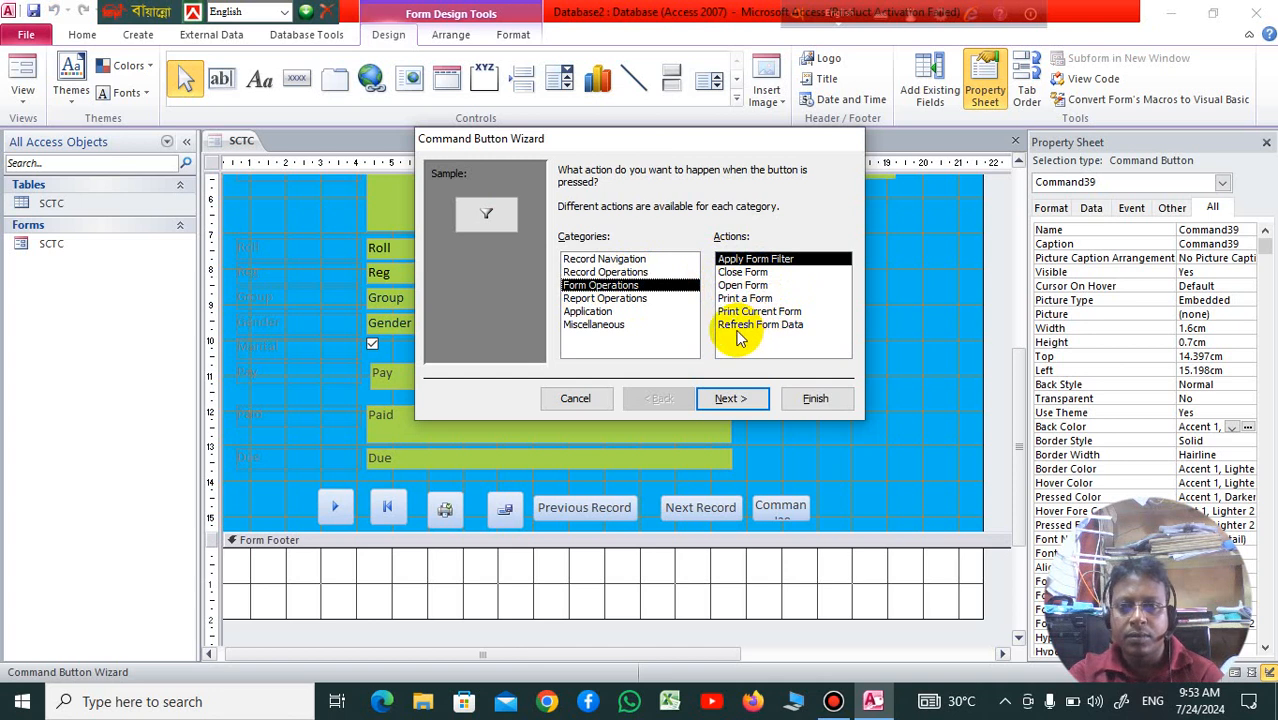
pyautogui.click(752, 326)
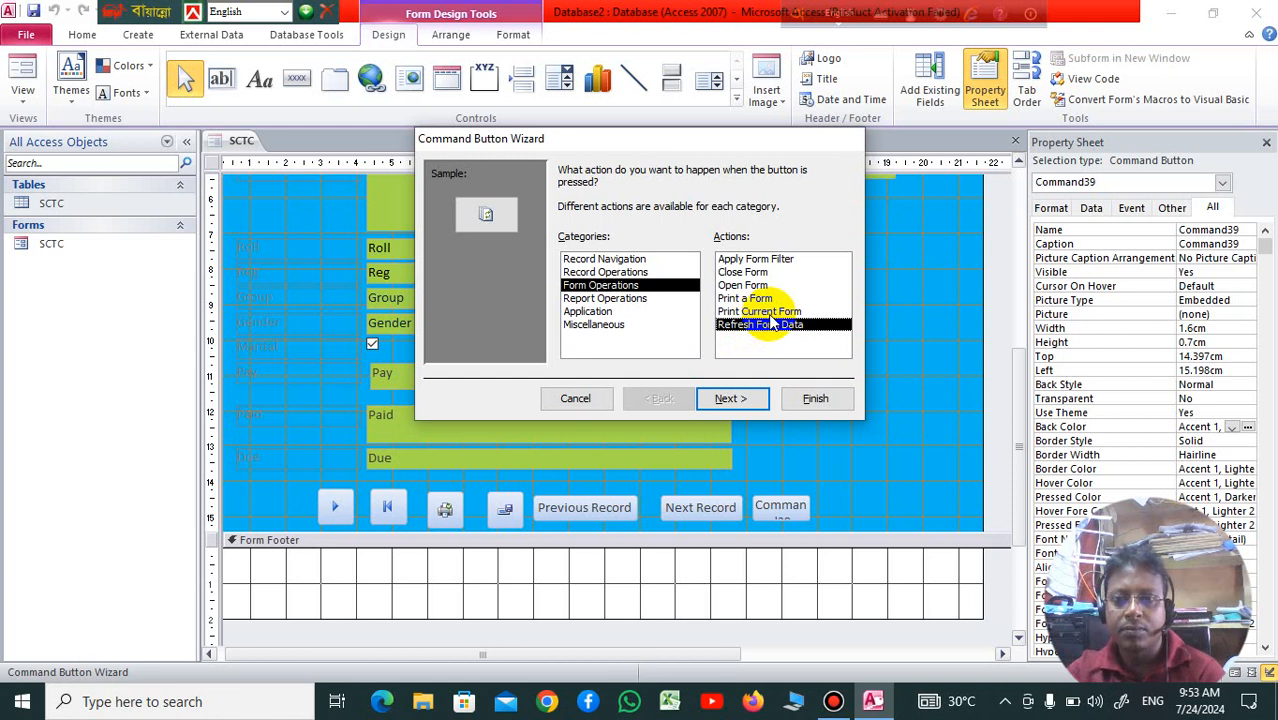
pyautogui.click(731, 399)
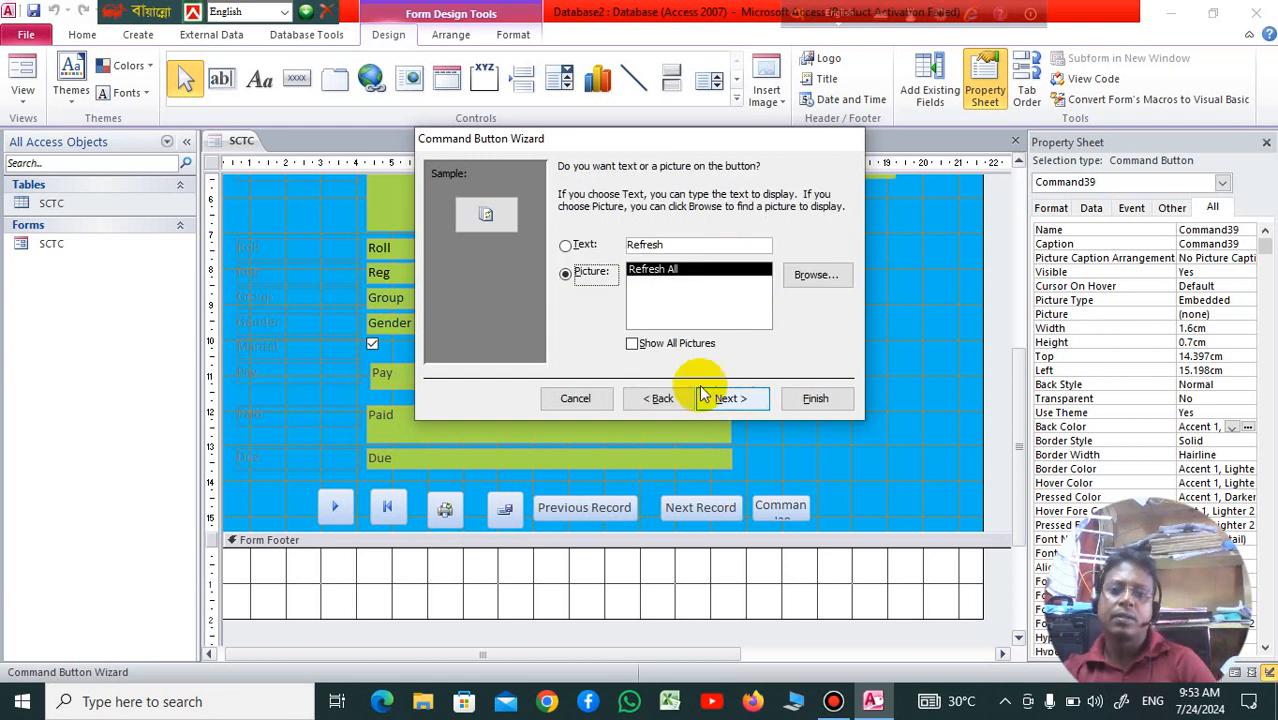
pyautogui.click(567, 246)
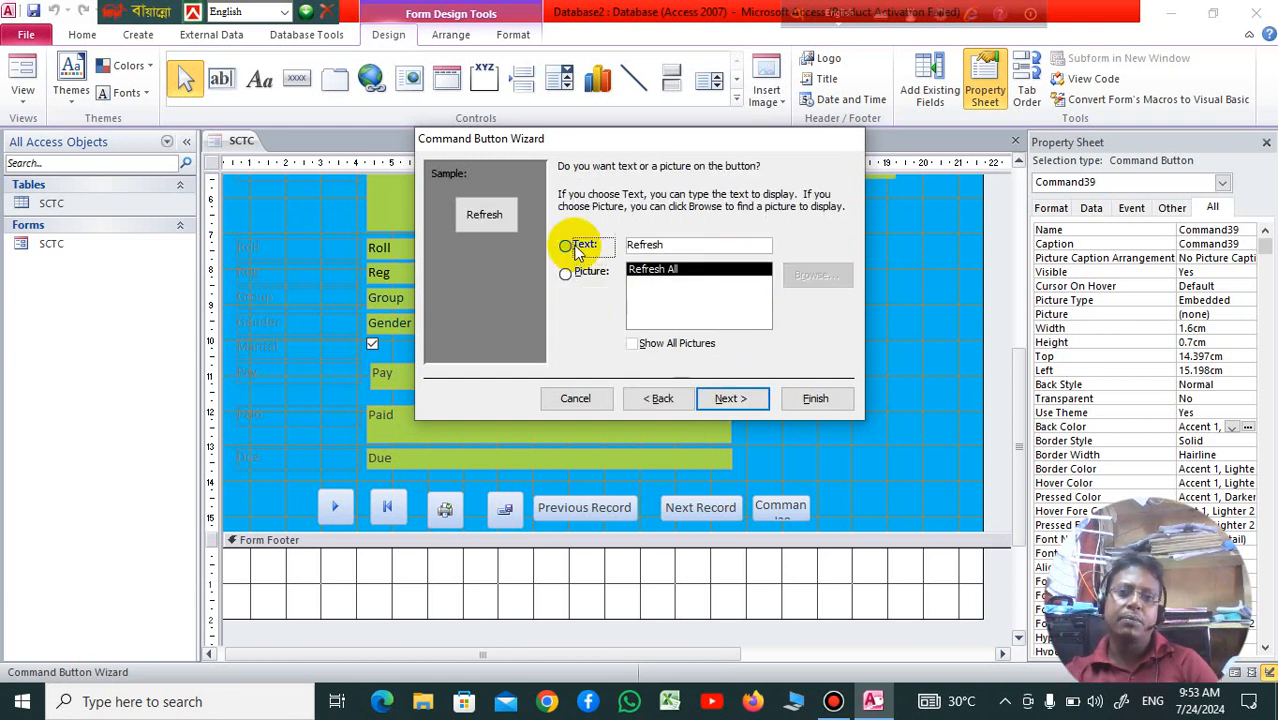
pyautogui.click(738, 399)
pyautogui.click(816, 399)
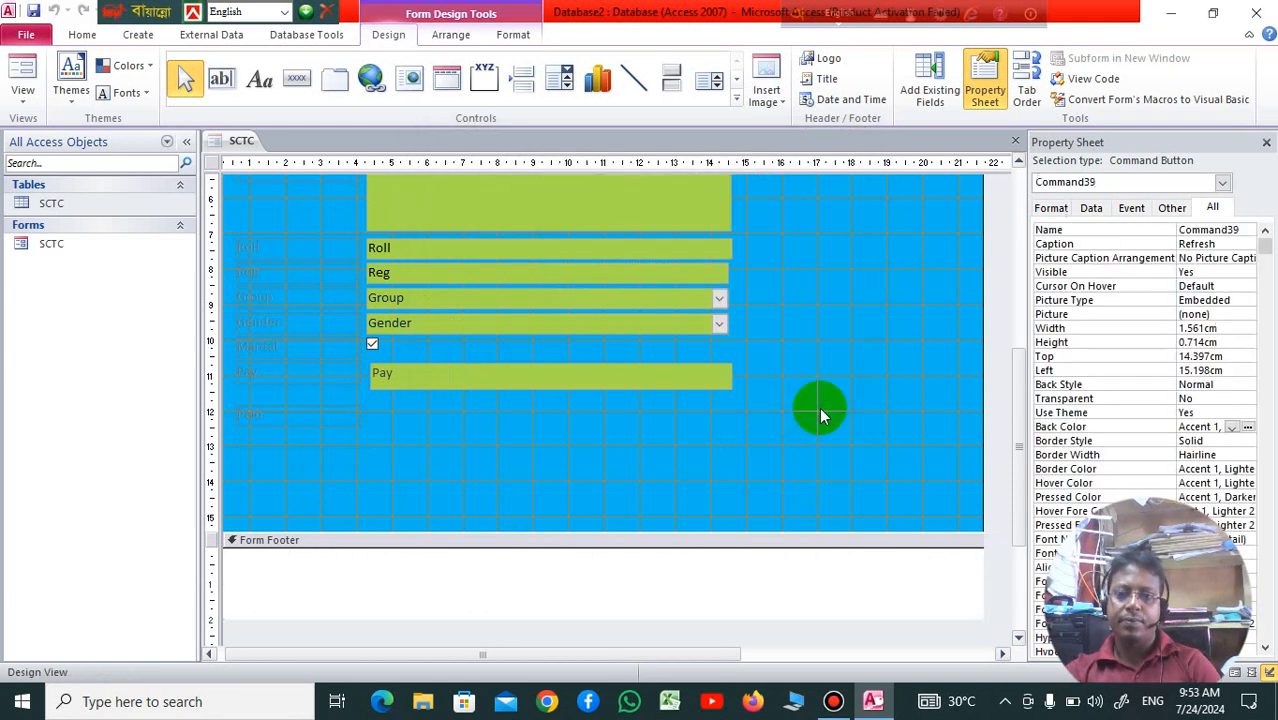
pyautogui.click(910, 516)
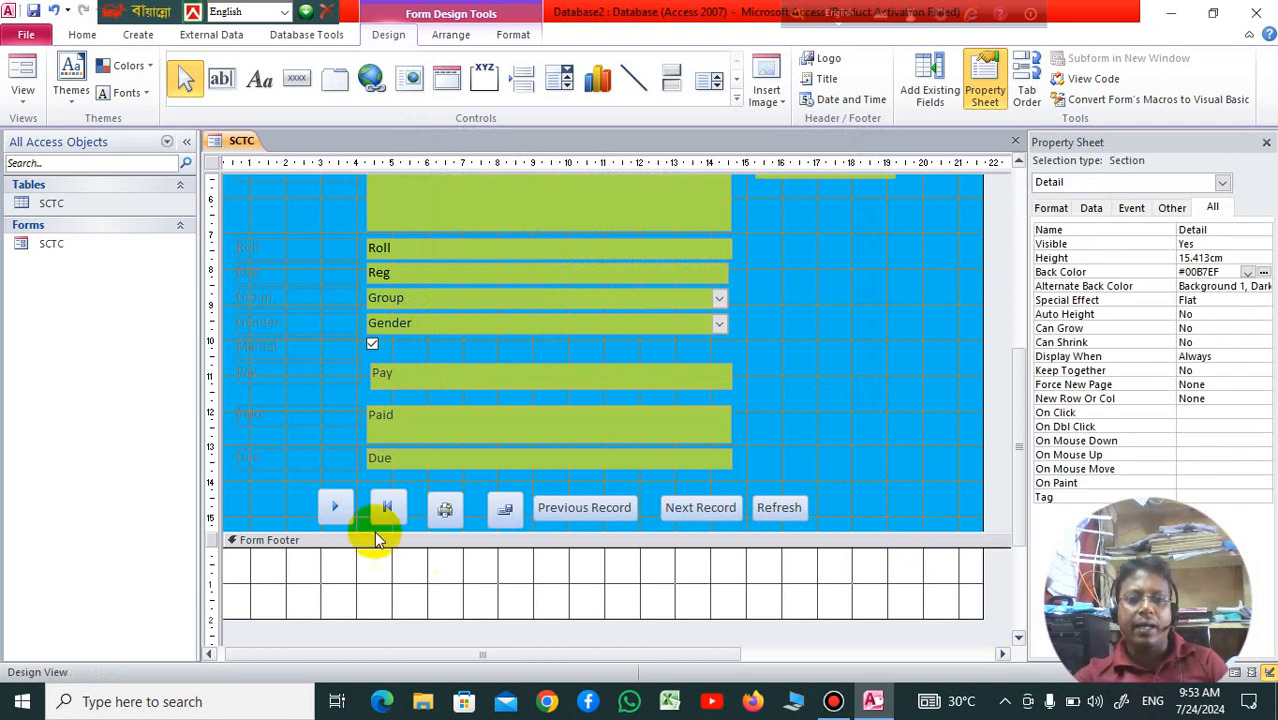
# Set the back color of the yellow-to-orange row's first command button, the one with the forward arrow, to yellow (#FFF200).
pyautogui.rightClick(340, 505)
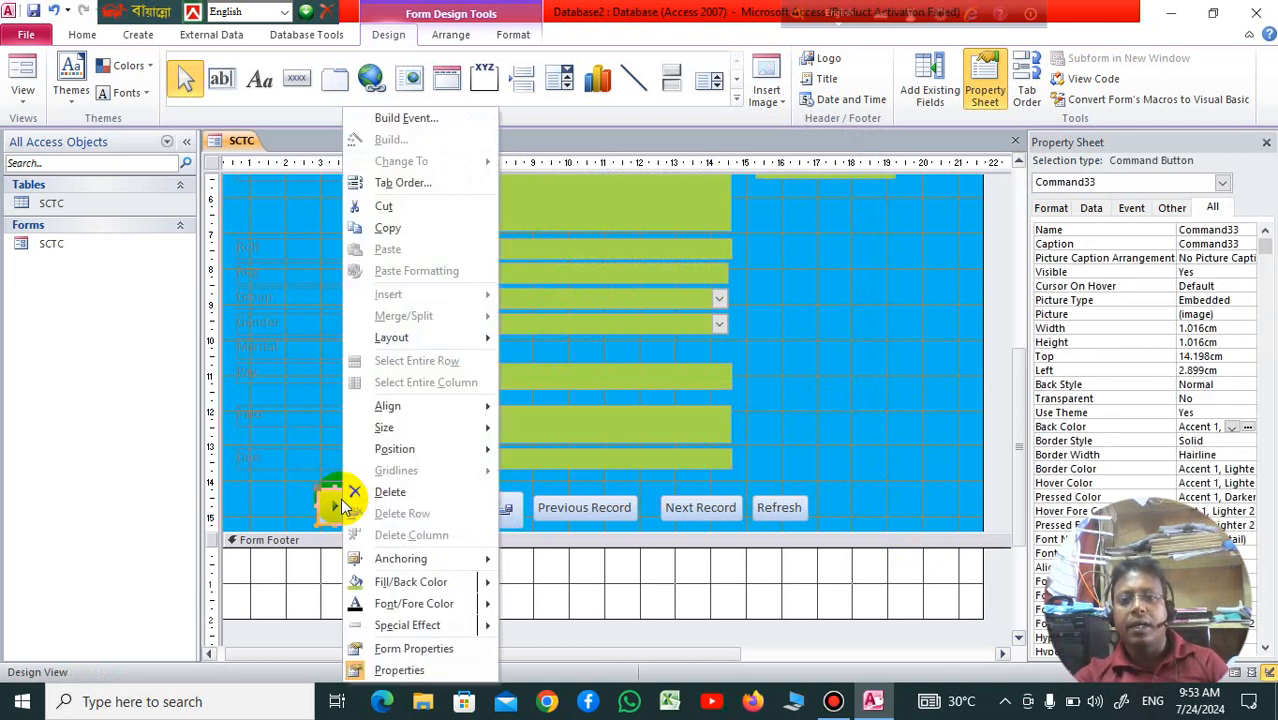
pyautogui.click(839, 457)
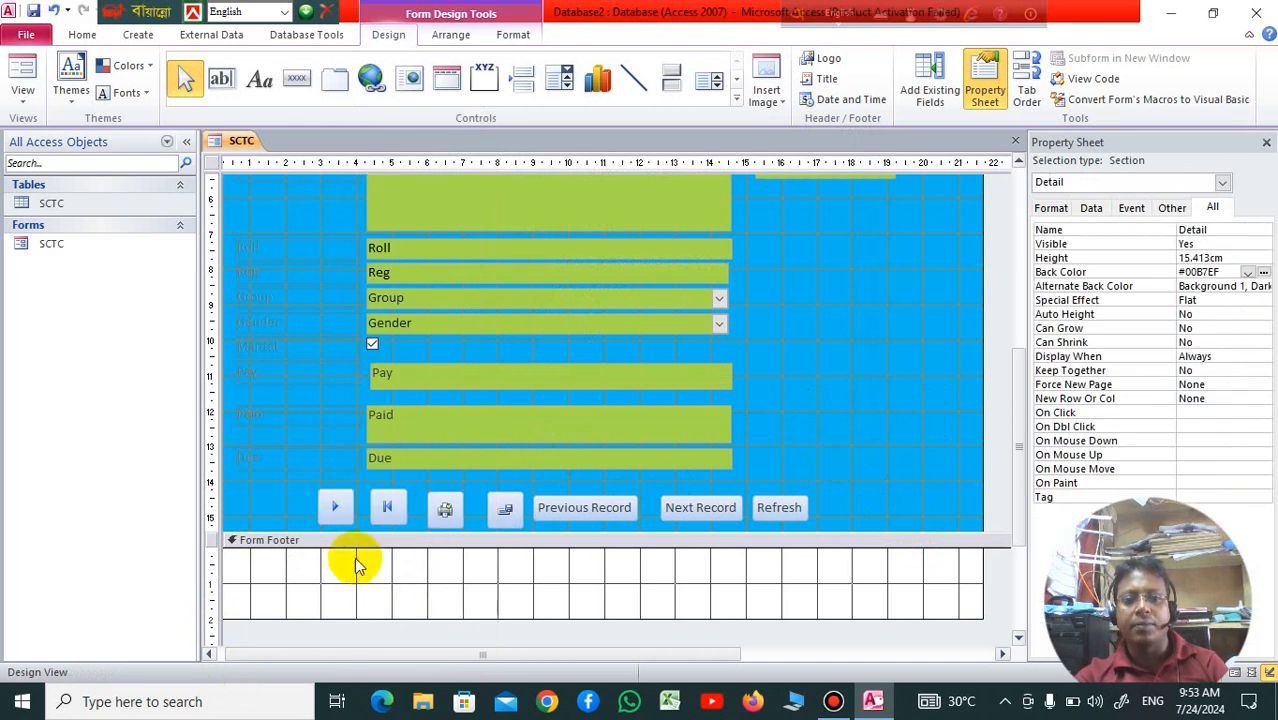
pyautogui.click(333, 506)
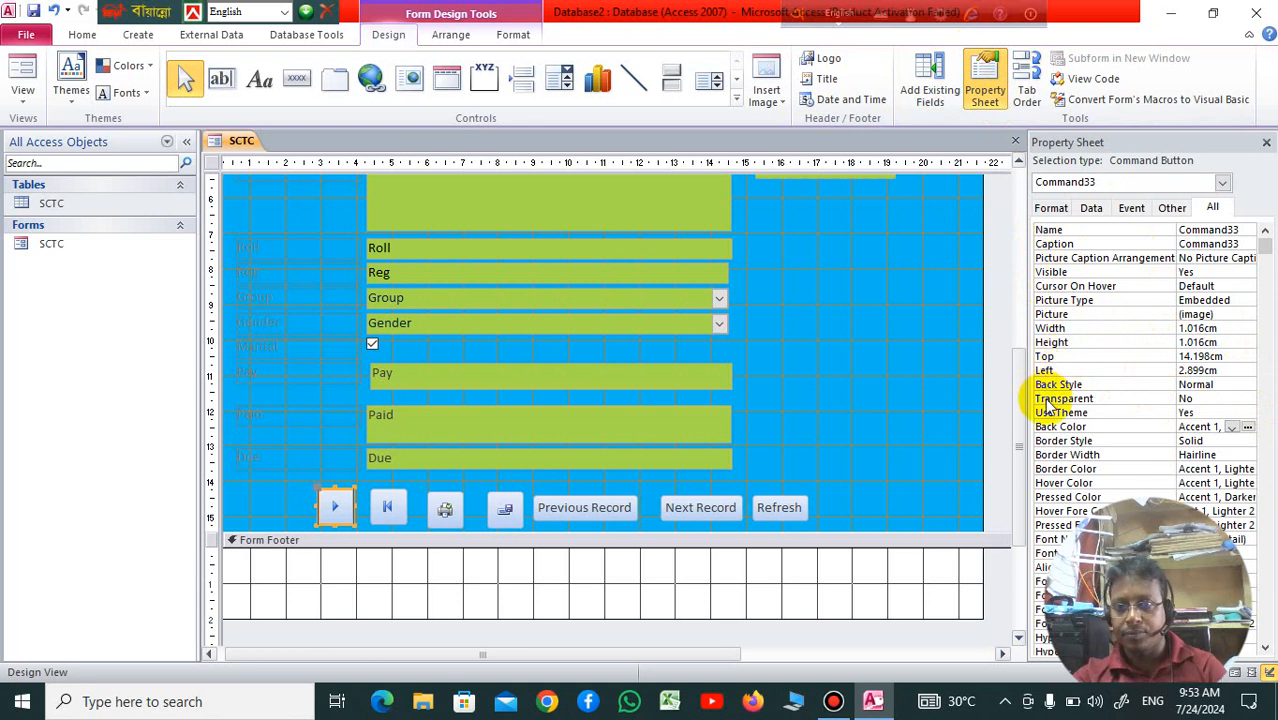
pyautogui.click(1102, 426)
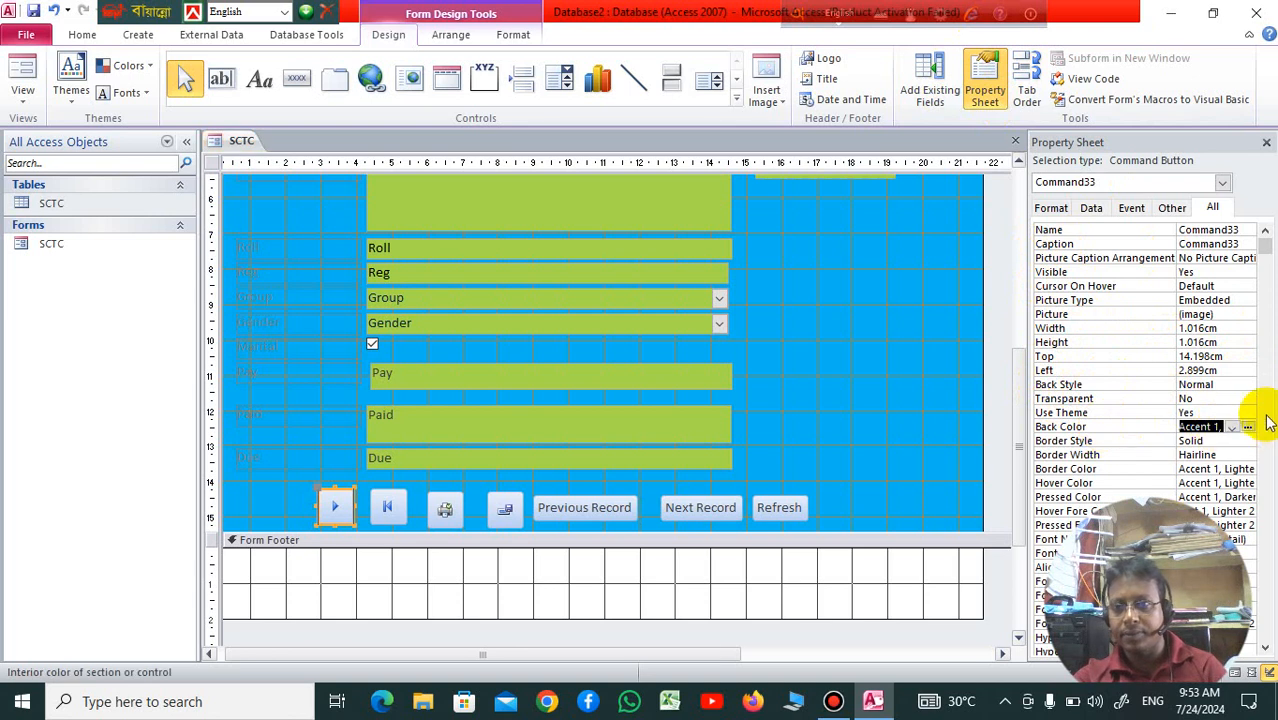
pyautogui.click(1251, 425)
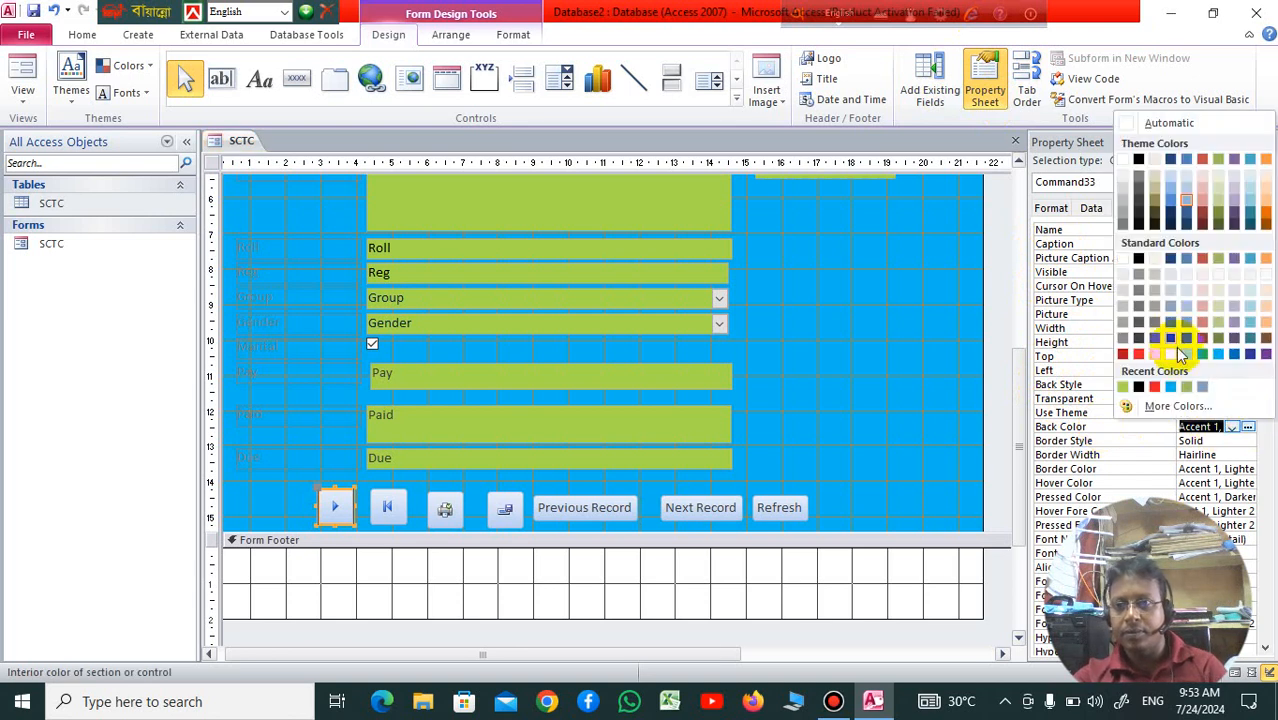
pyautogui.click(1156, 388)
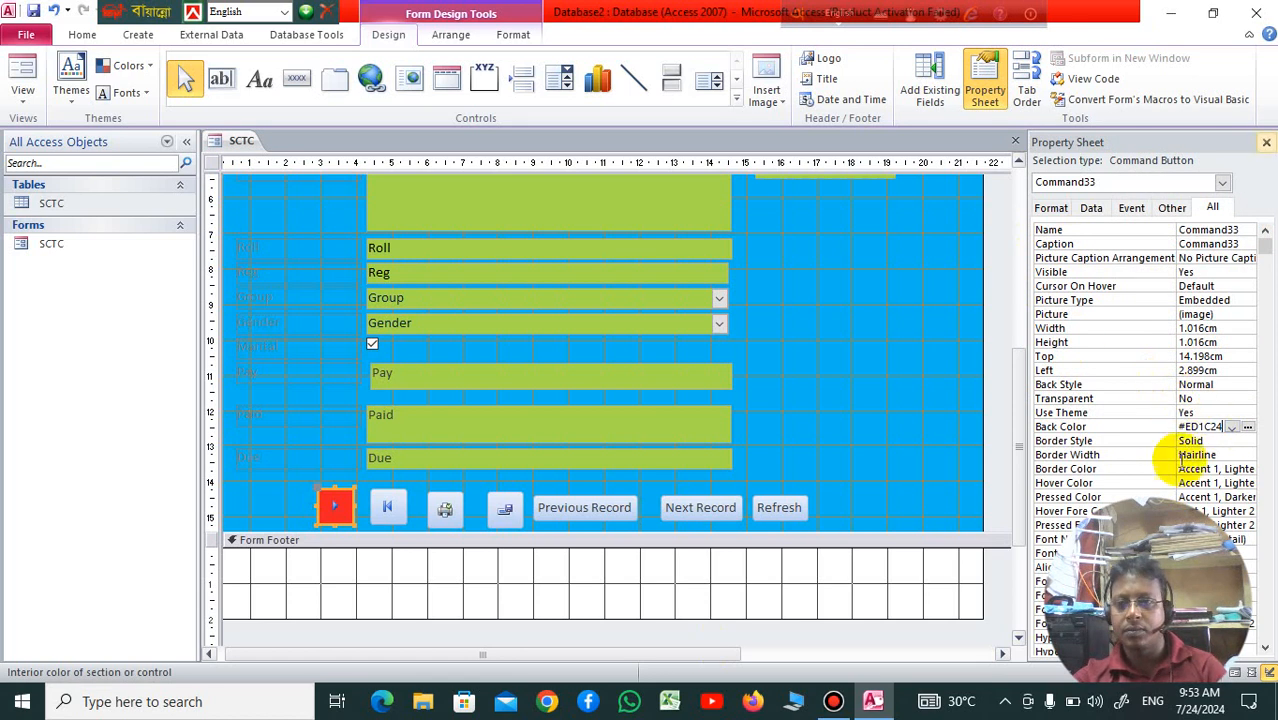
pyautogui.click(1247, 426)
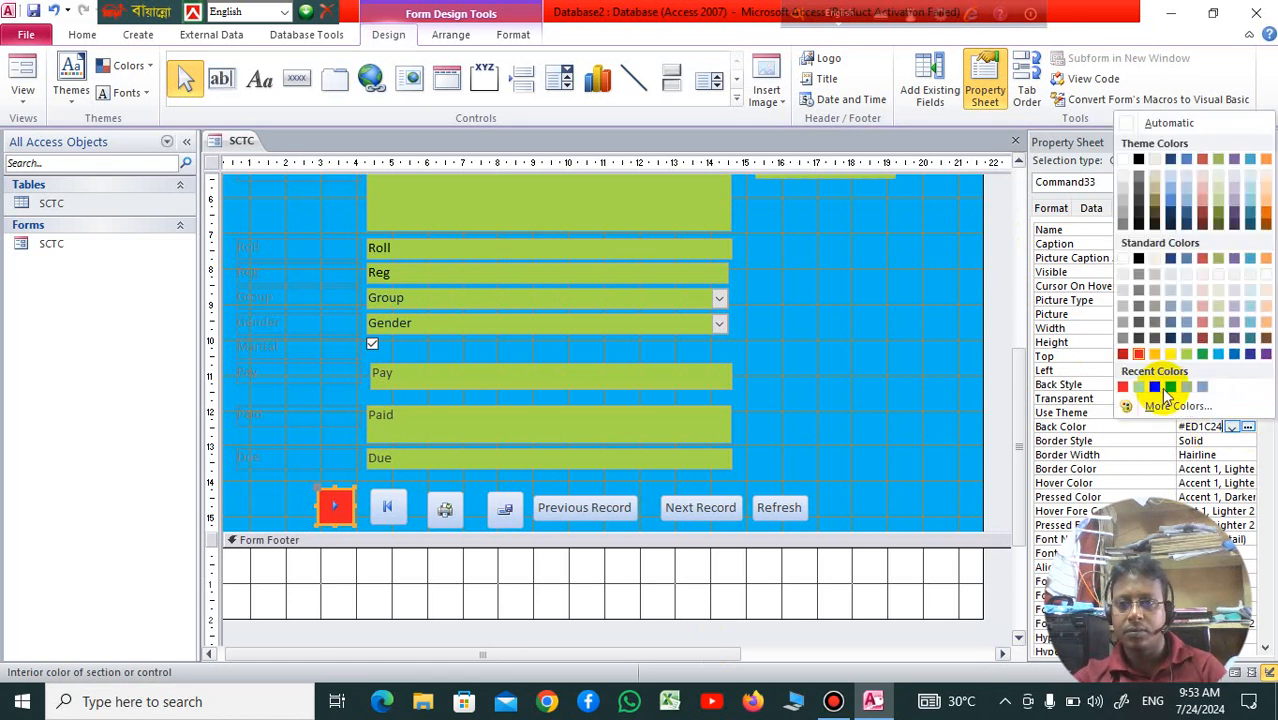
pyautogui.click(1172, 350)
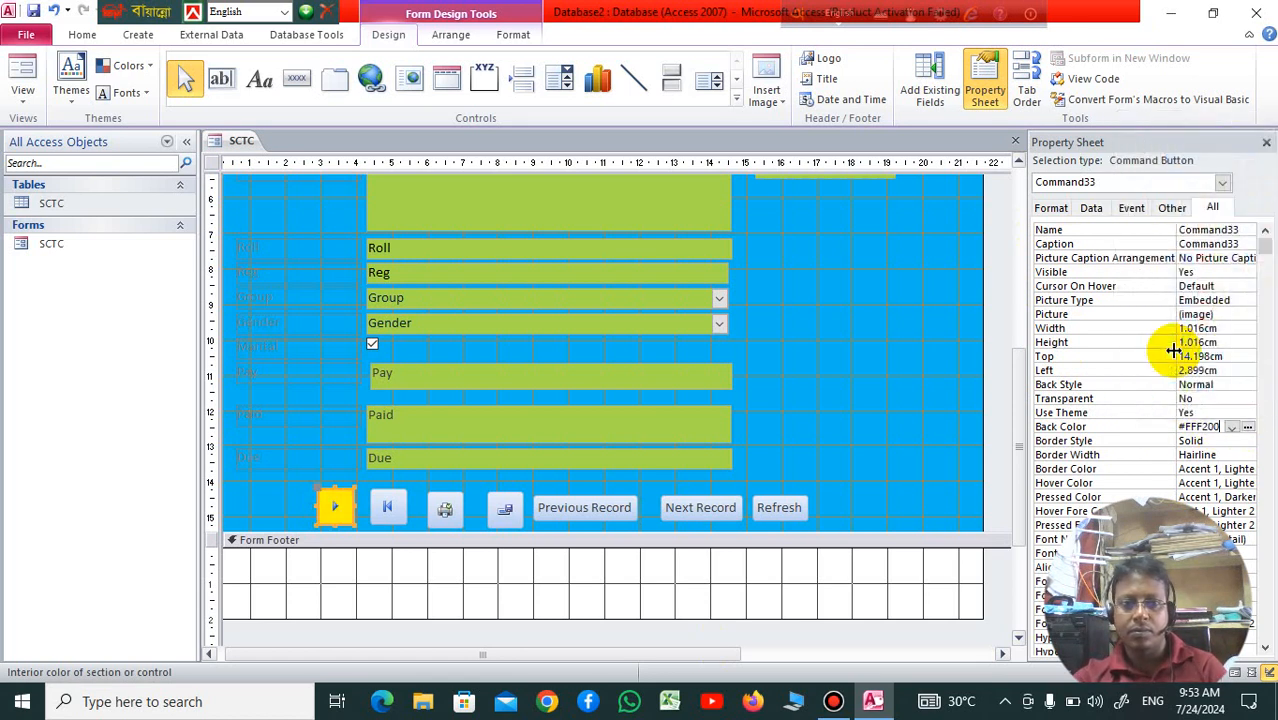
pyautogui.click(756, 470)
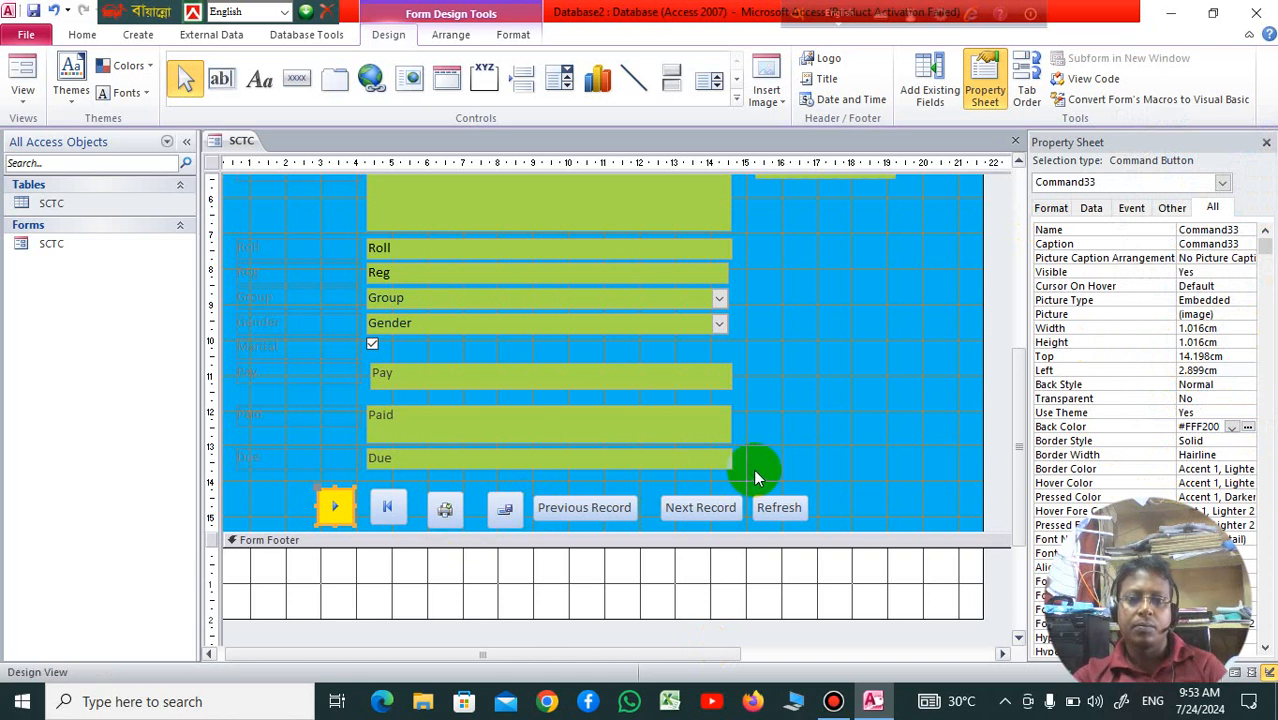
# Set the back color of the second command button, the one with the first-record arrow, to orange (#FFC20E).
pyautogui.click(389, 505)
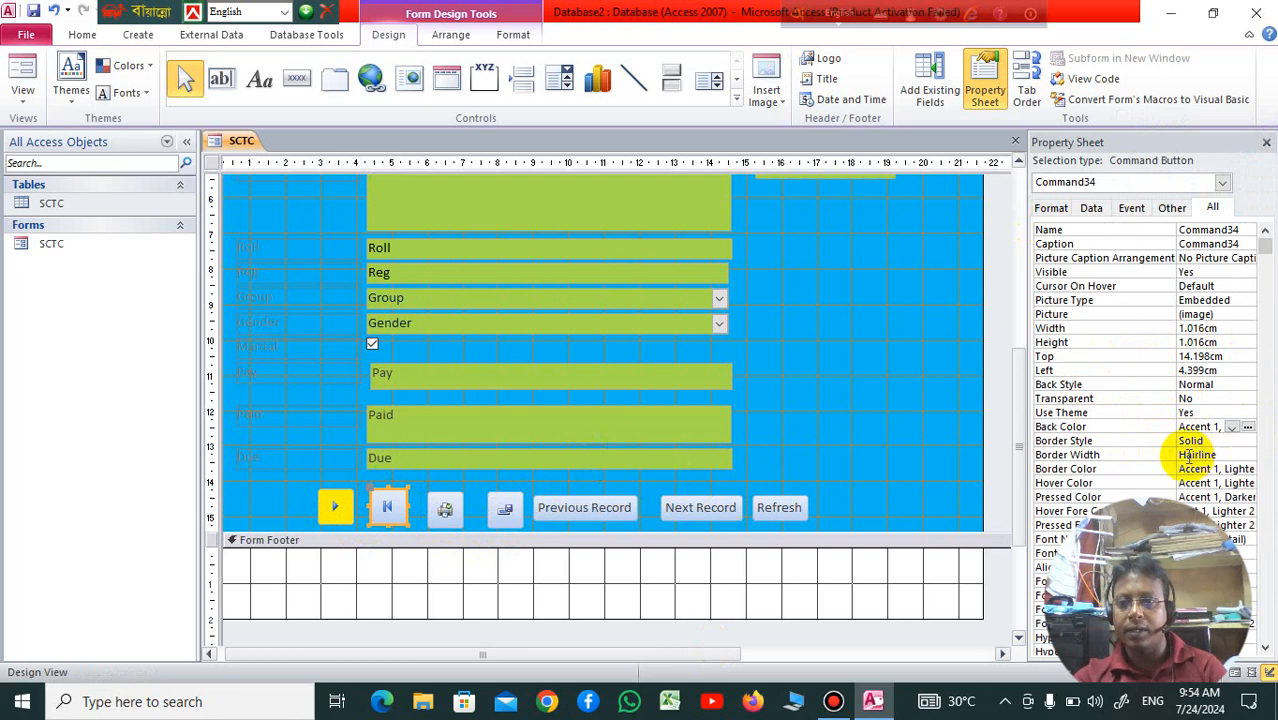
pyautogui.click(1140, 460)
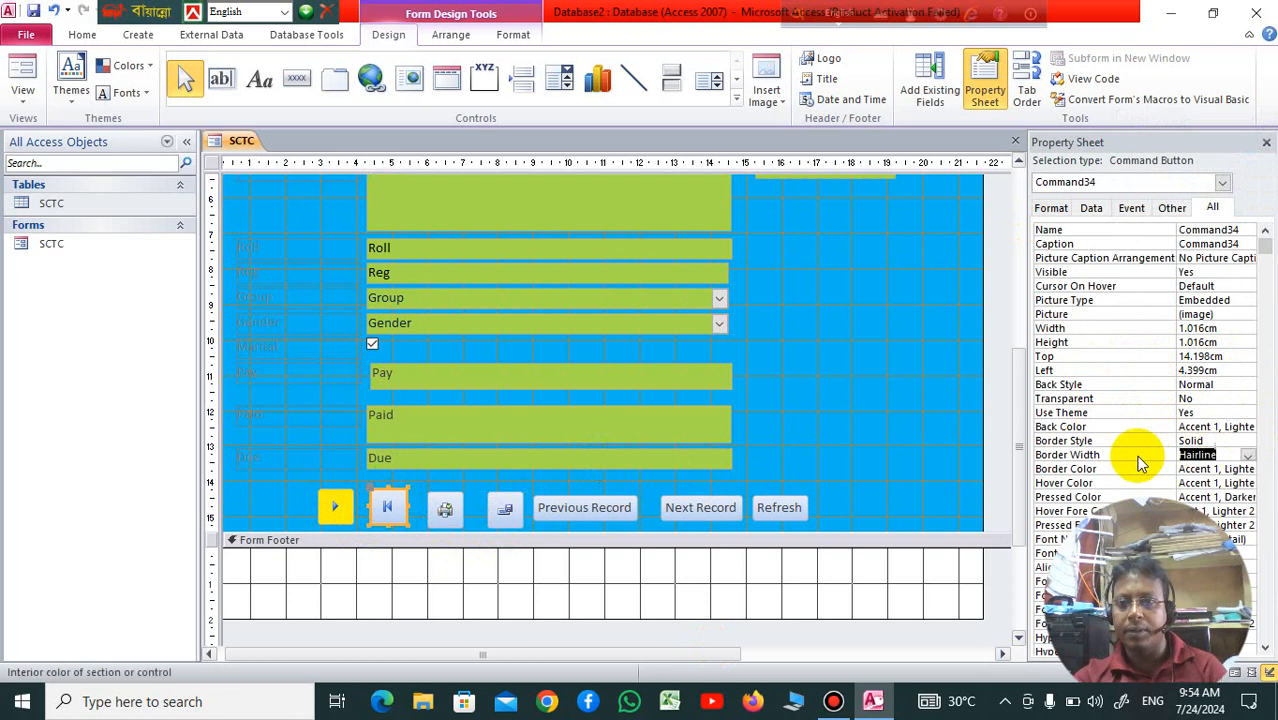
pyautogui.click(1247, 455)
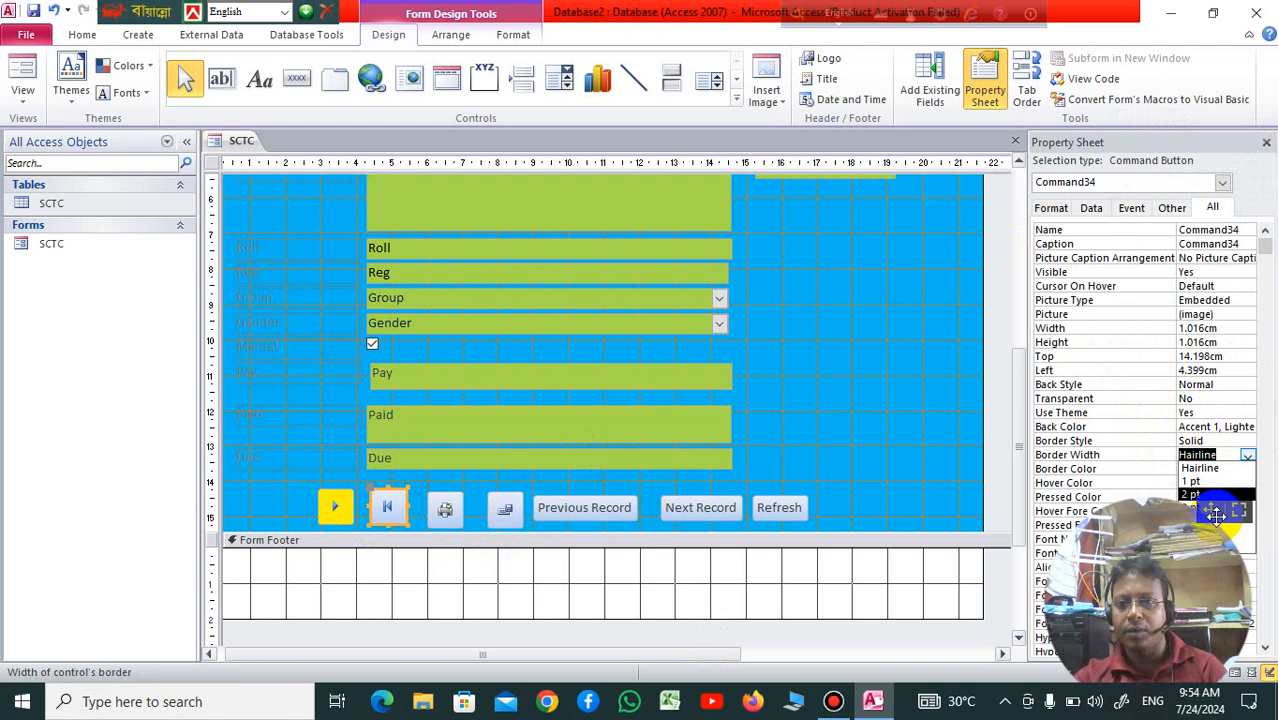
pyautogui.click(1120, 456)
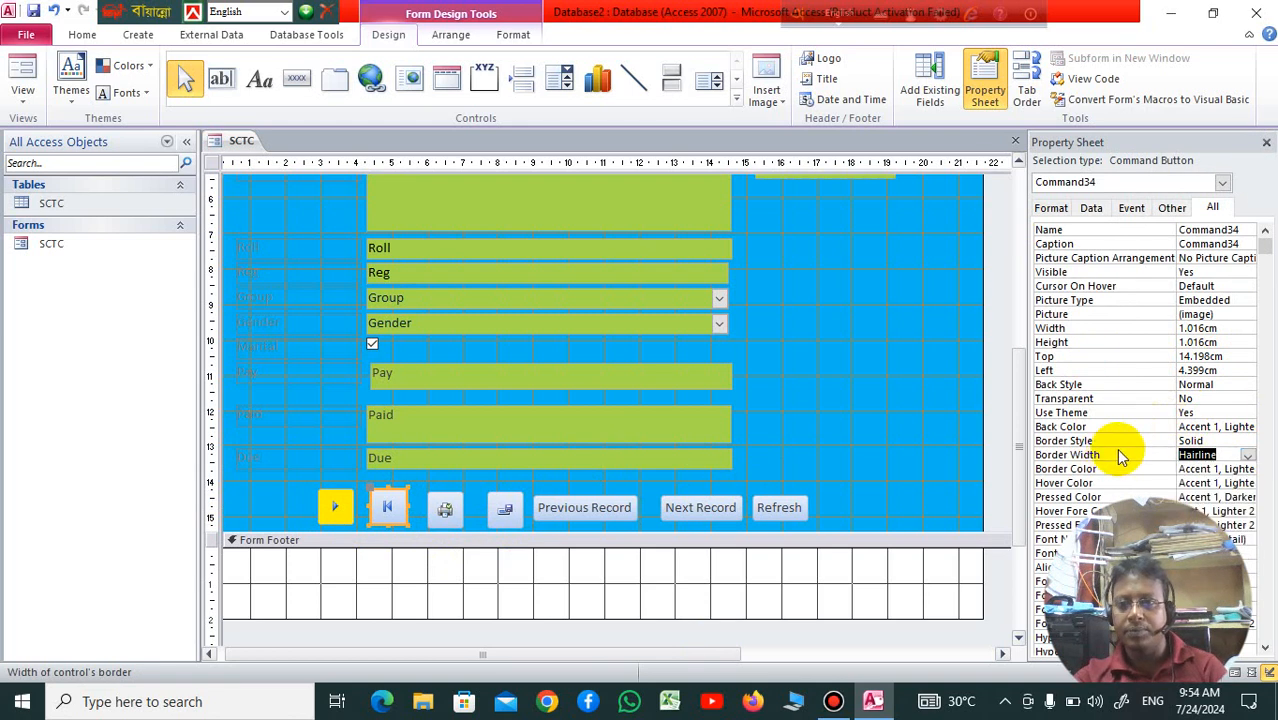
pyautogui.click(1128, 415)
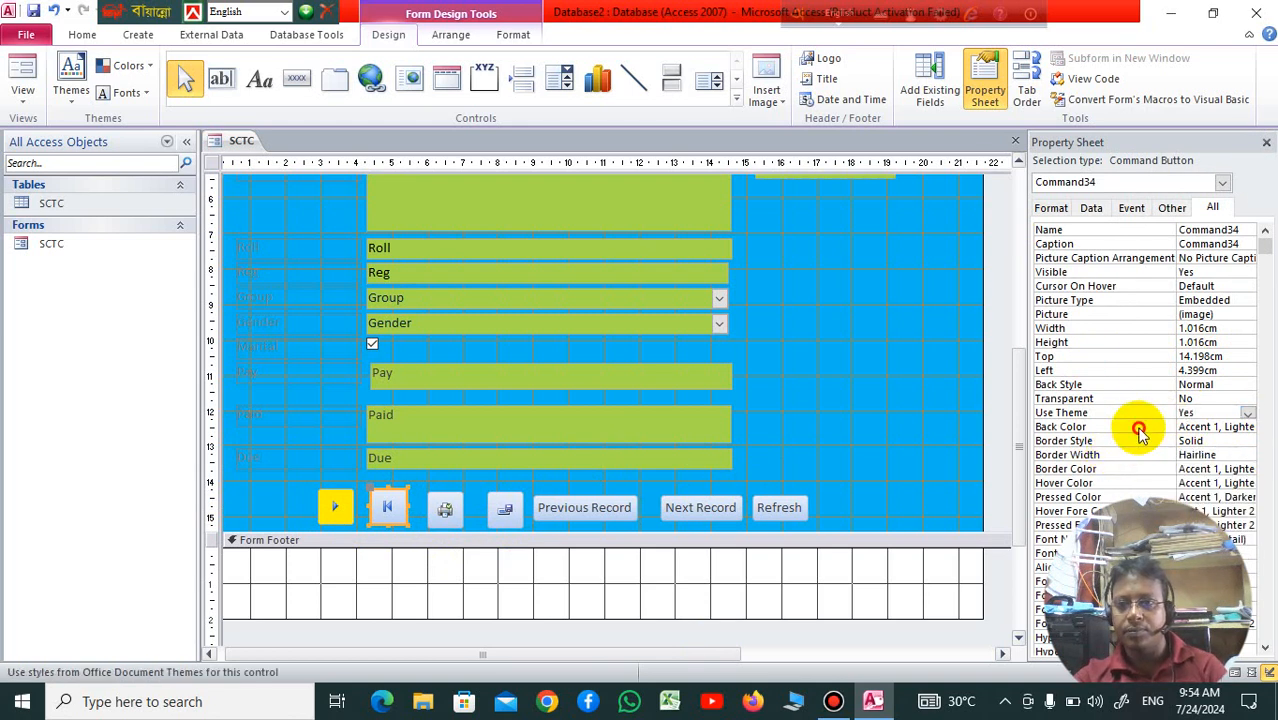
pyautogui.click(1135, 428)
pyautogui.click(1249, 428)
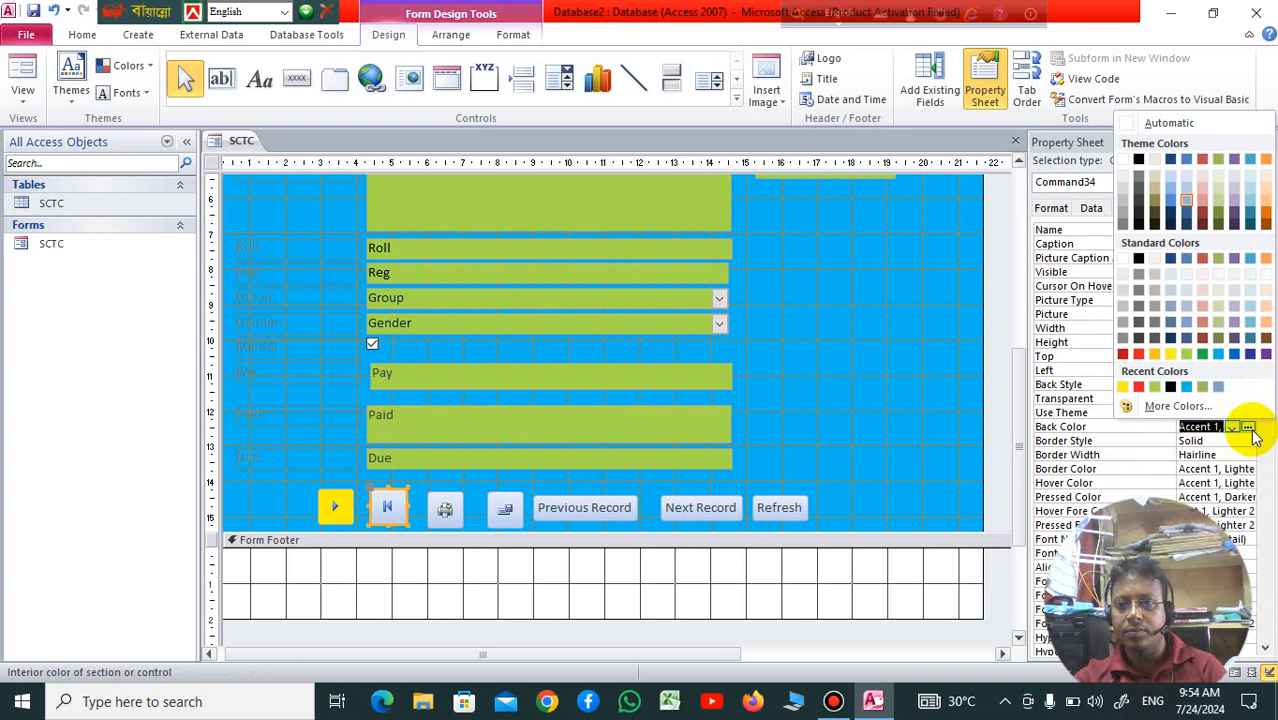
pyautogui.click(1160, 357)
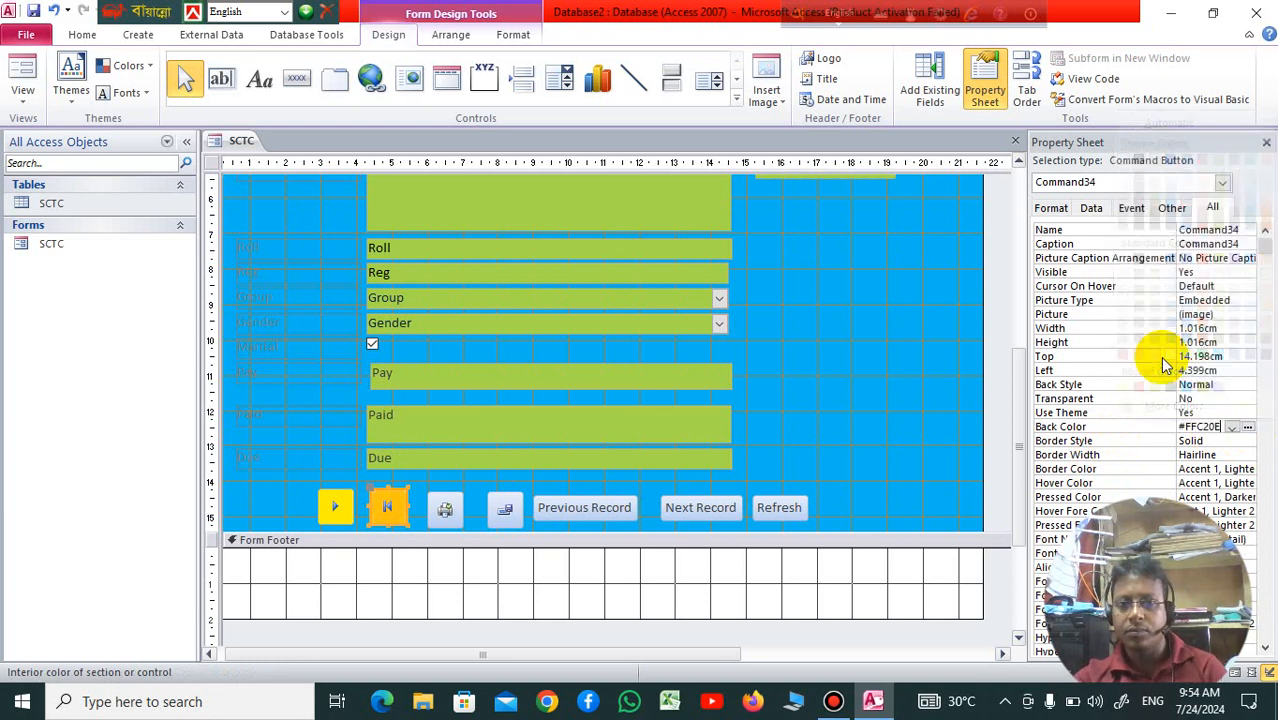
pyautogui.click(757, 472)
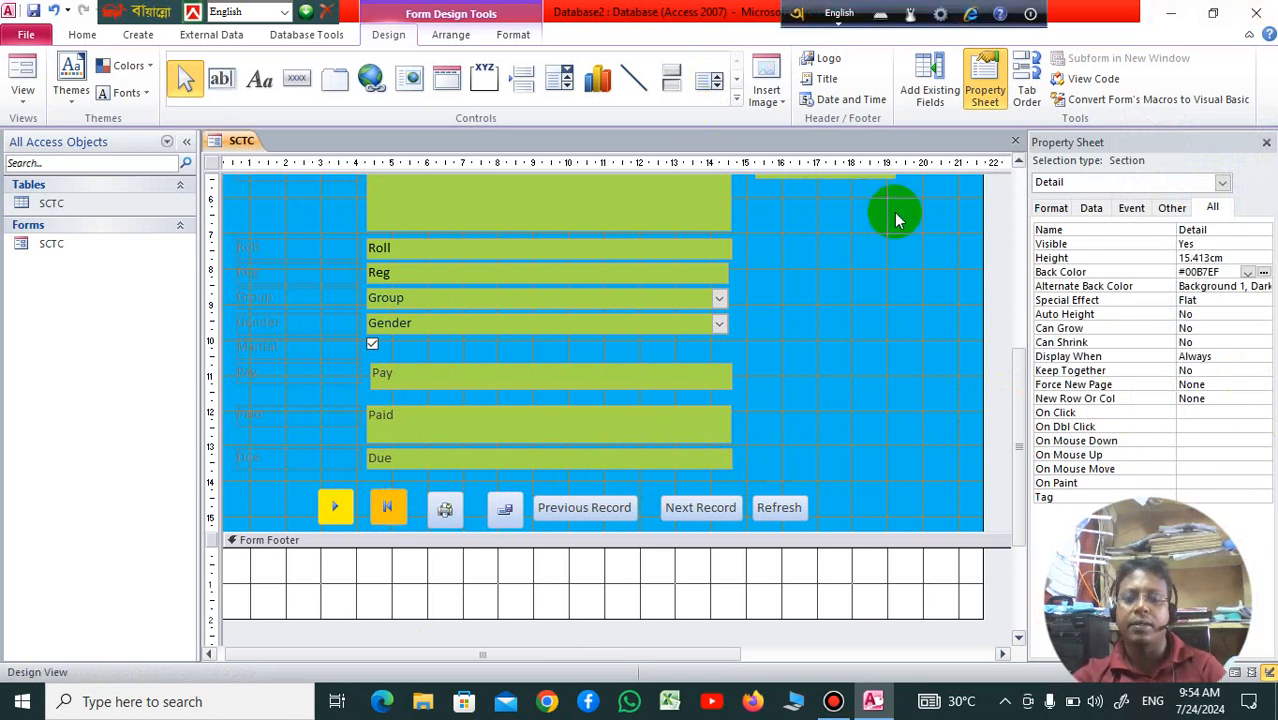
# Close the SCTC form and save its design changes.
pyautogui.scroll(8, 896, 210)
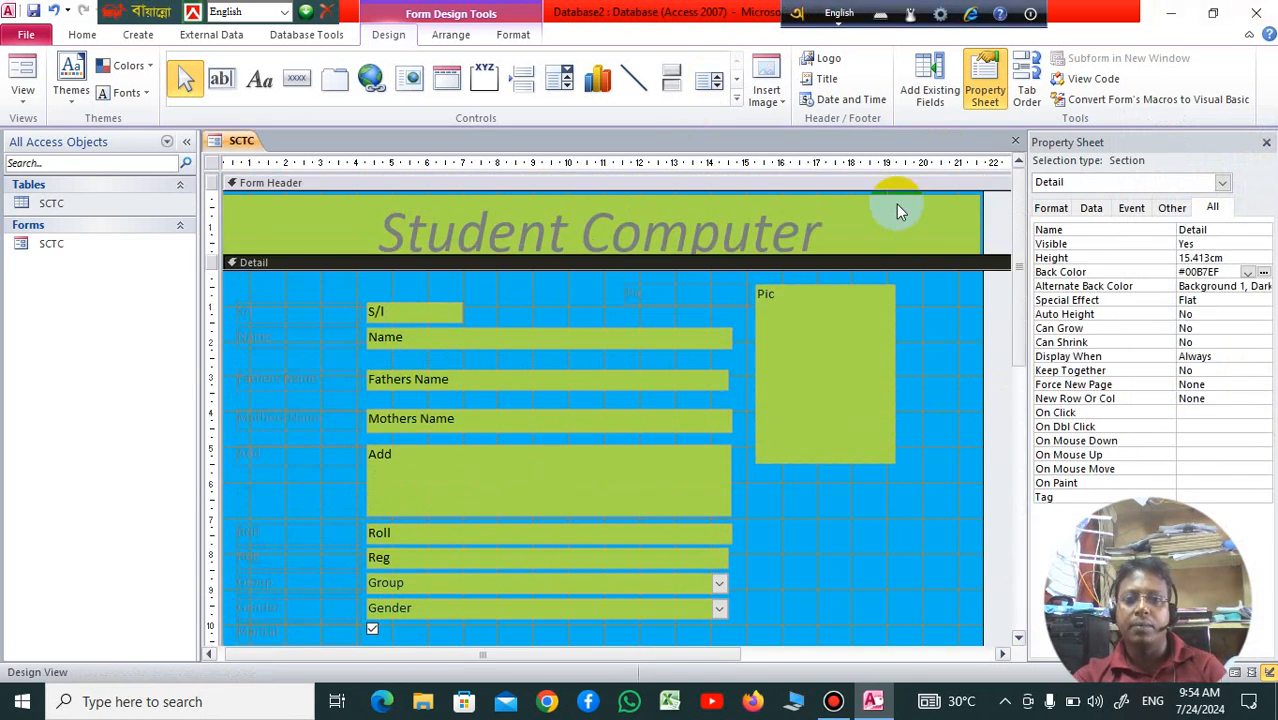
pyautogui.scroll(-8, 896, 206)
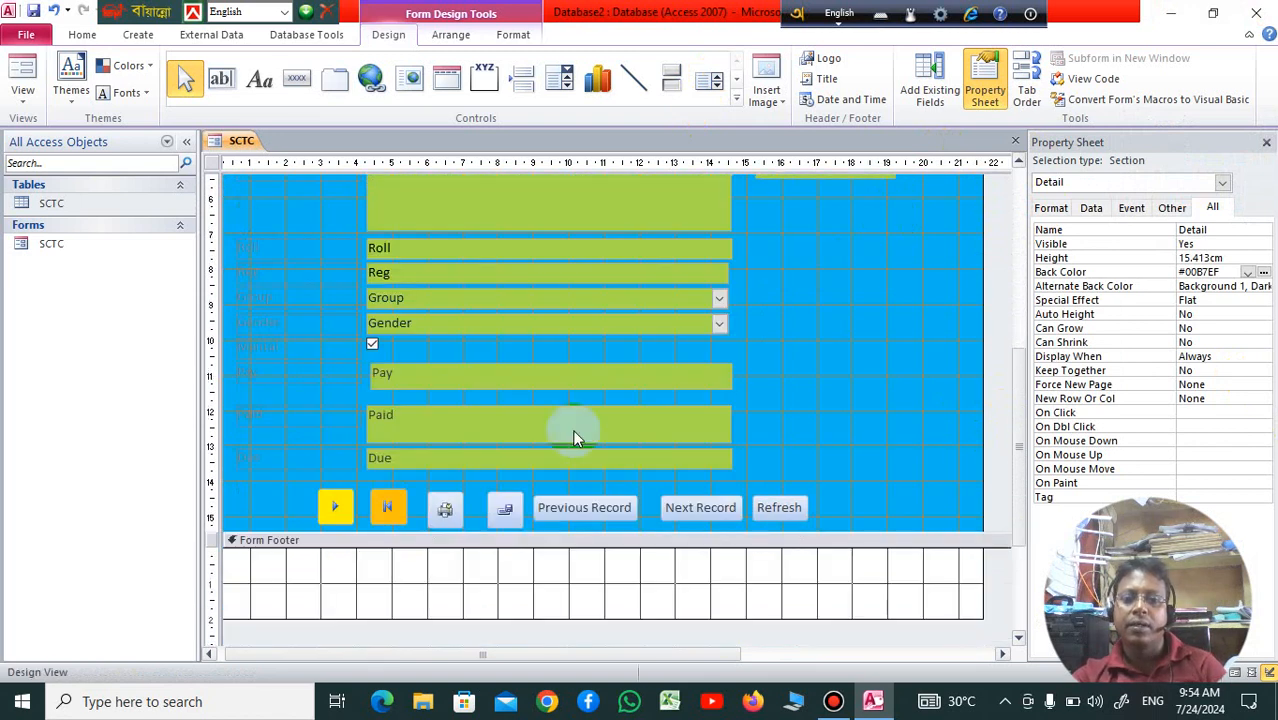
pyautogui.scroll(4, 787, 364)
pyautogui.scroll(3, 787, 364)
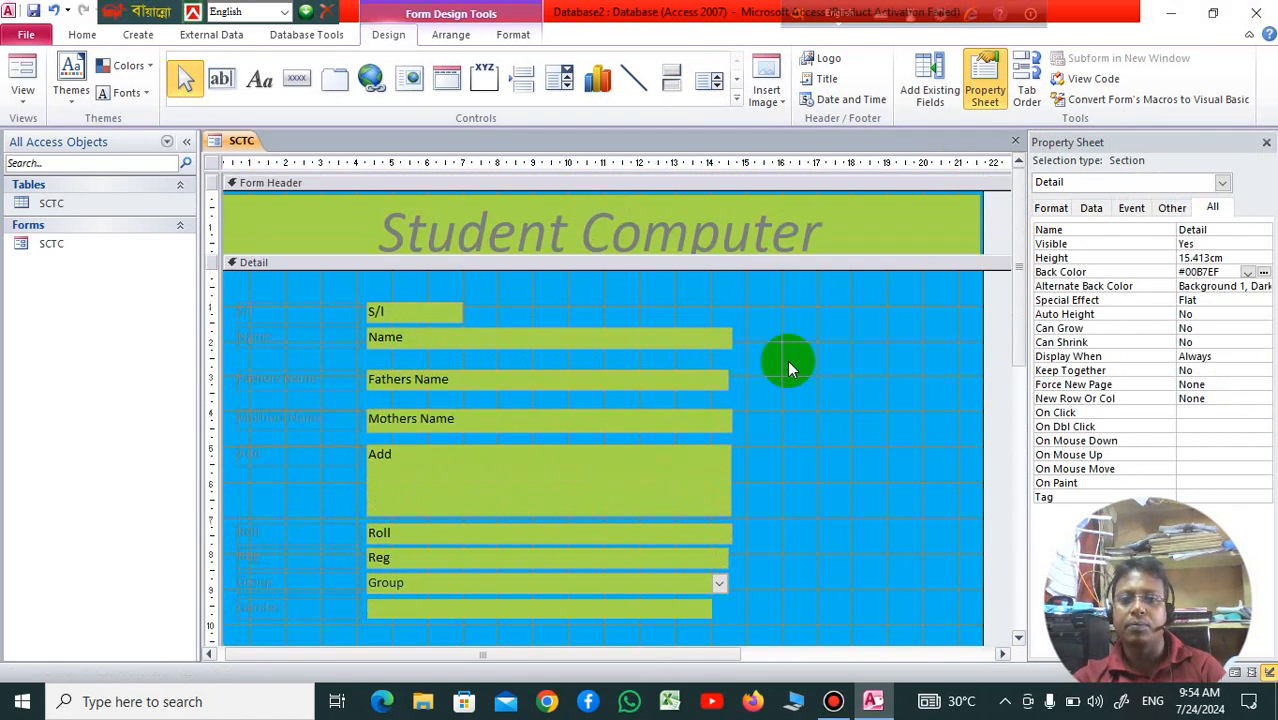
pyautogui.click(1015, 141)
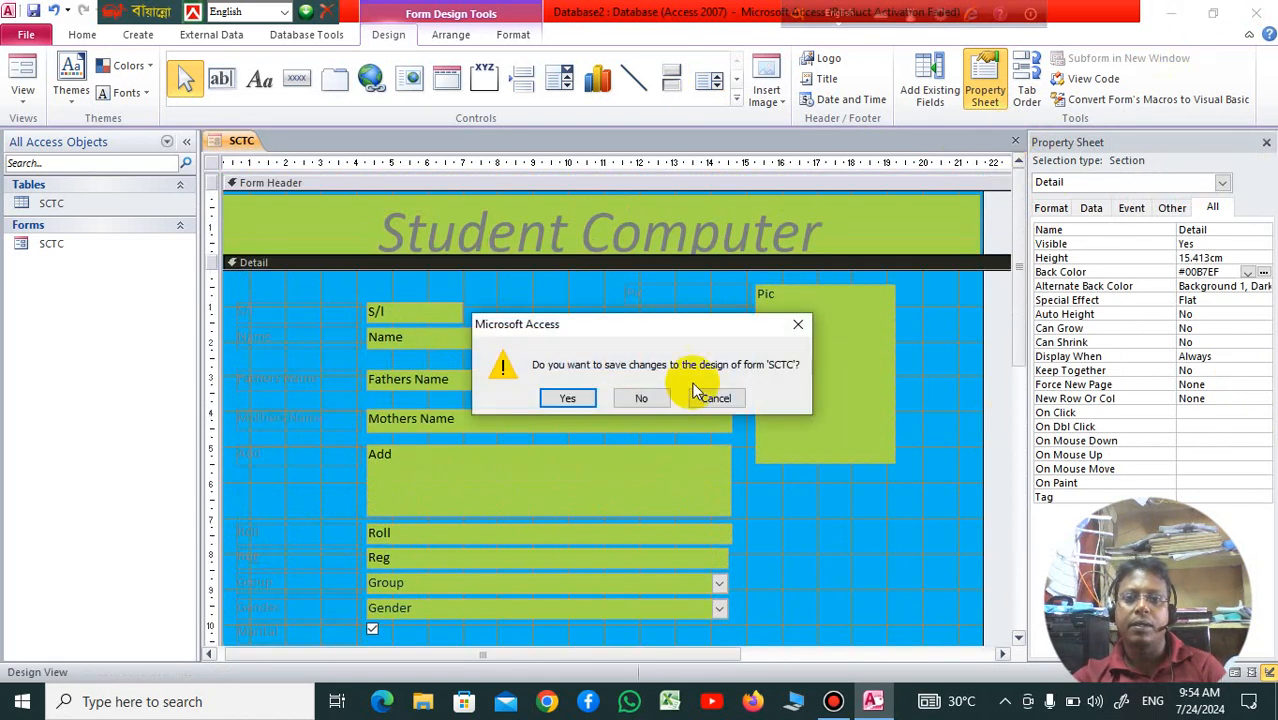
pyautogui.click(568, 399)
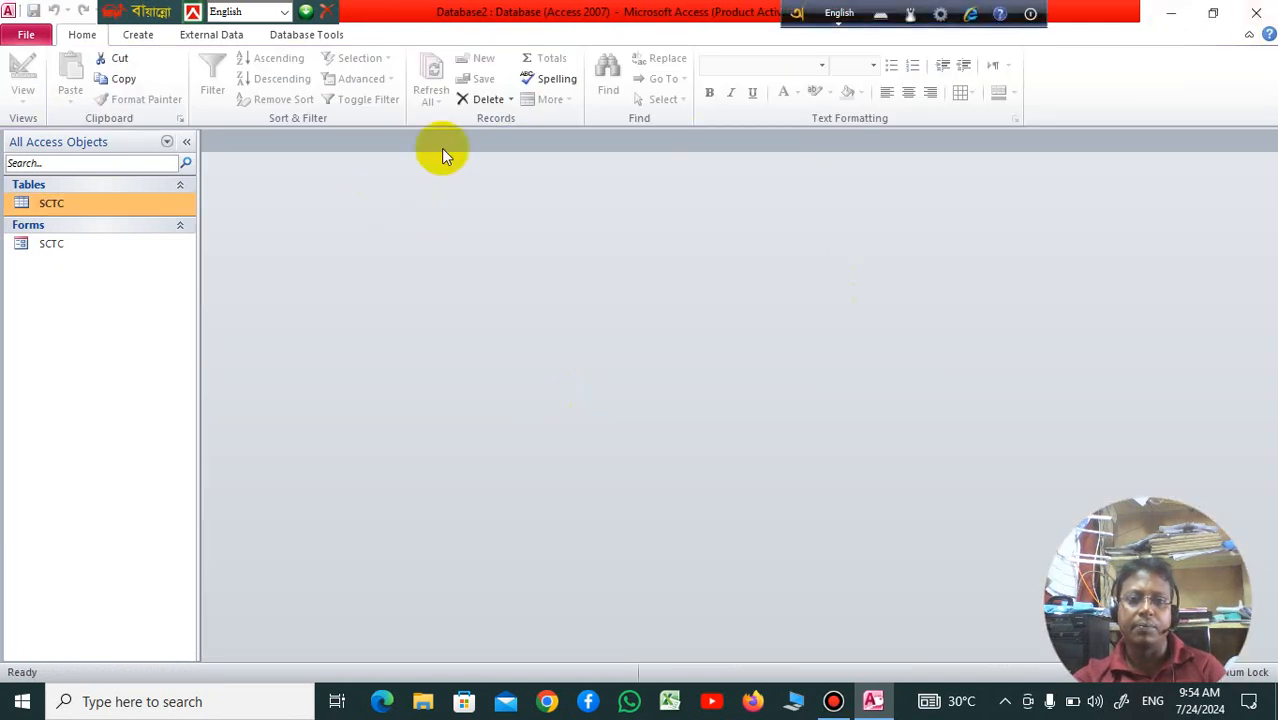
# Open the SCTC form in Form View and look over its layout.
pyautogui.click(106, 249)
pyautogui.doubleClick(106, 249)
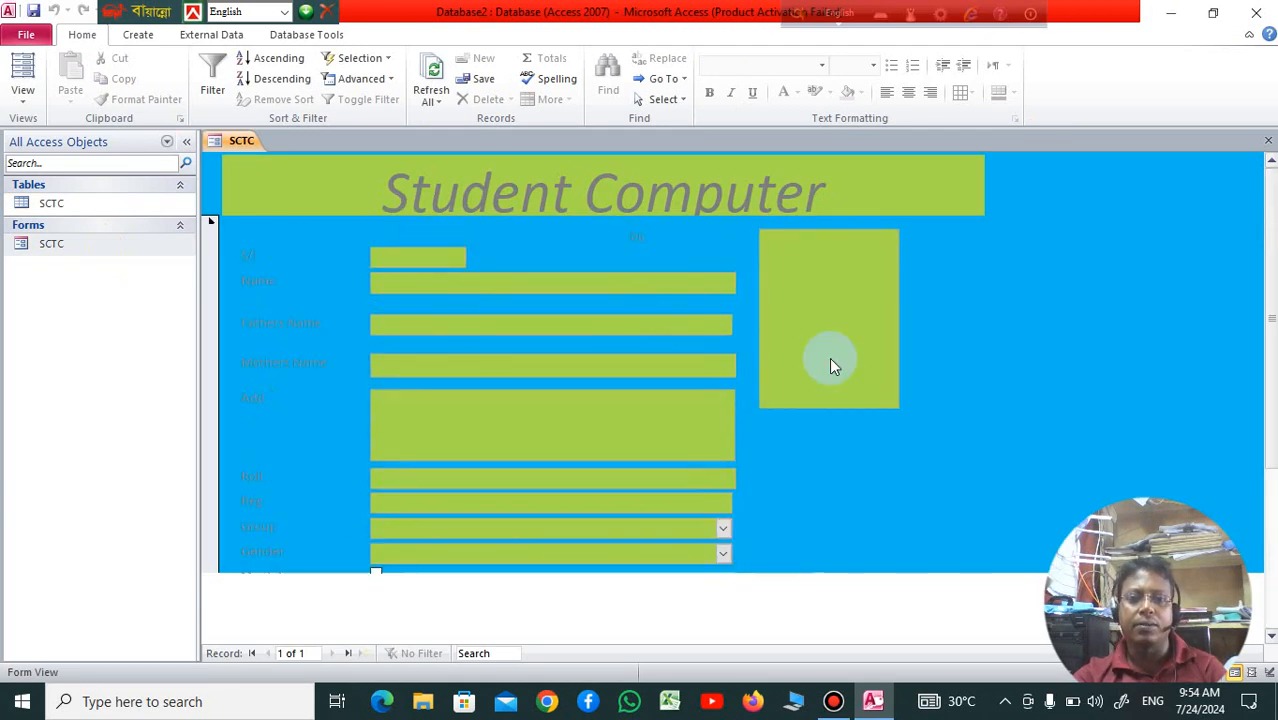
pyautogui.scroll(-3, 829, 357)
pyautogui.scroll(3, 829, 357)
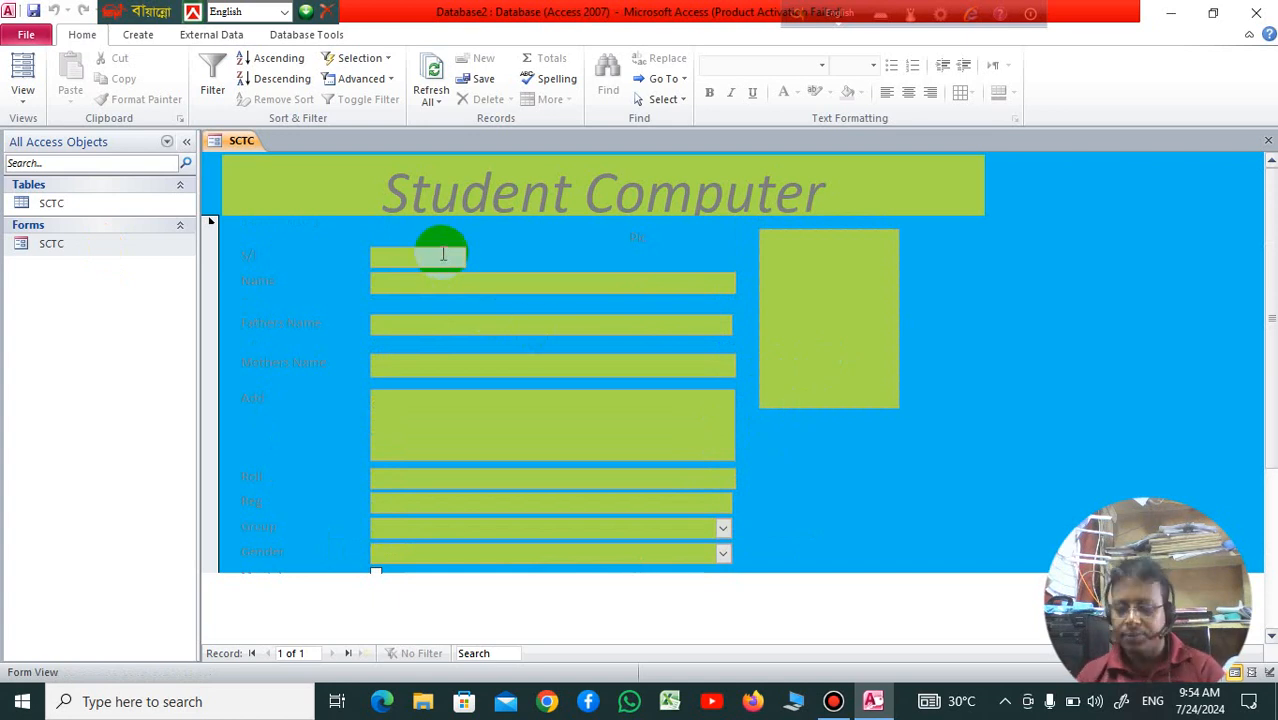
# Set S/l to 1 in the blank record and fill in the student's name, both parents' names and the address.
pyautogui.write('01')
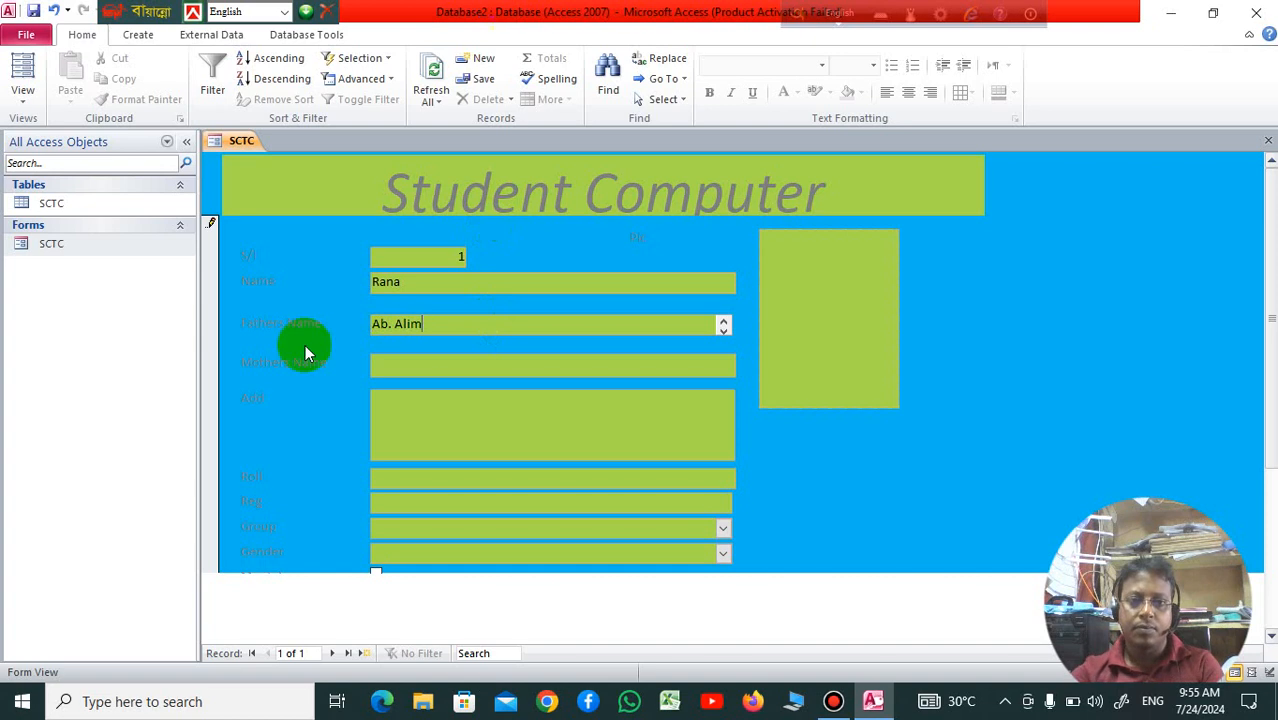
pyautogui.click(434, 364)
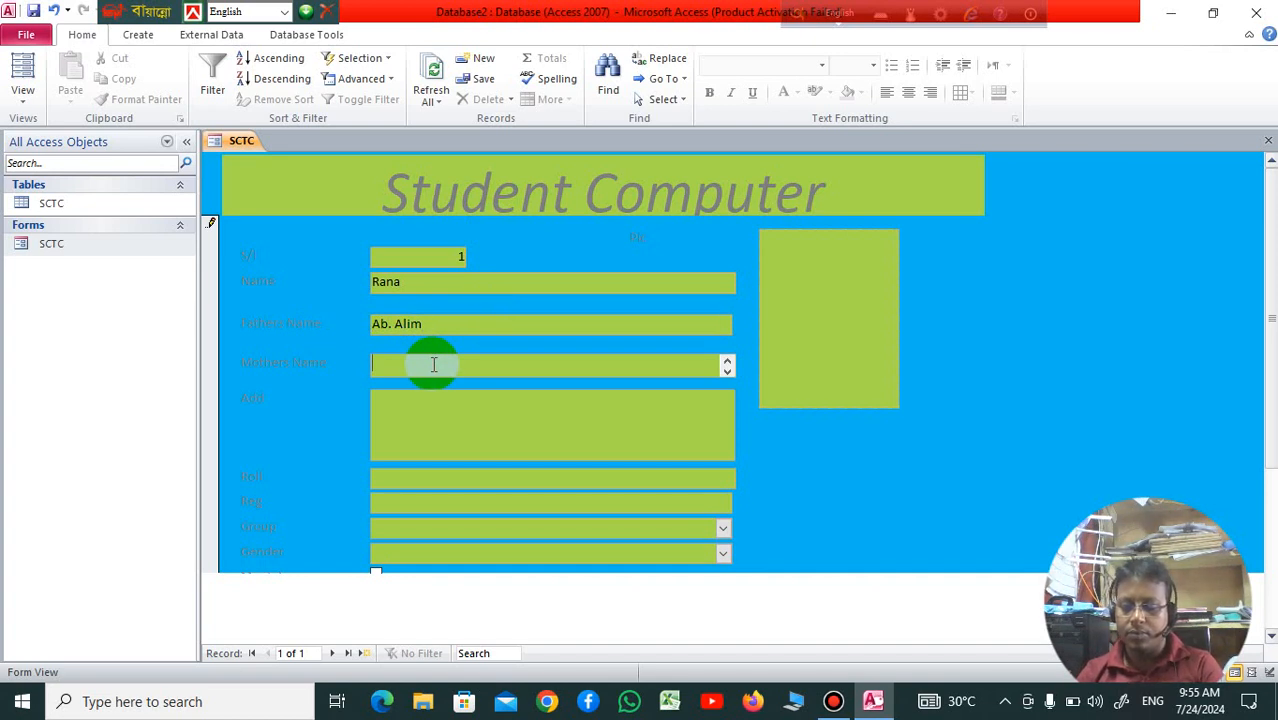
pyautogui.write('Mi')
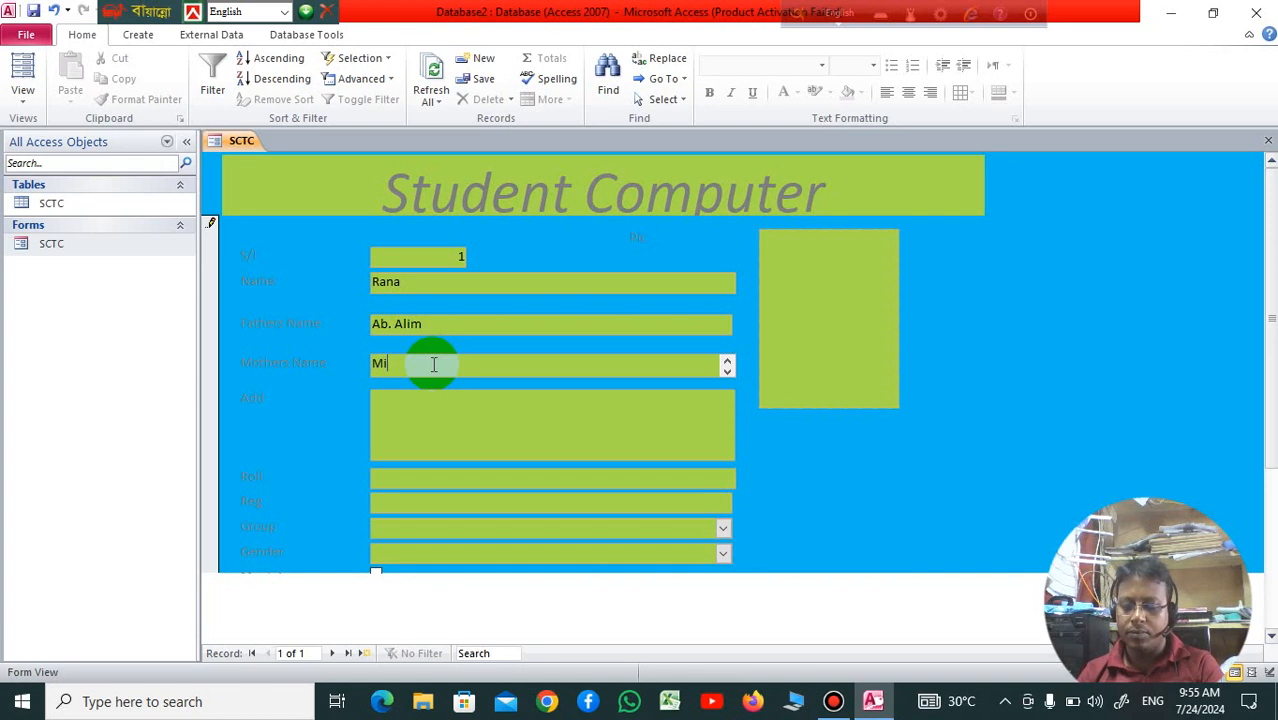
pyautogui.write('ss. Ema')
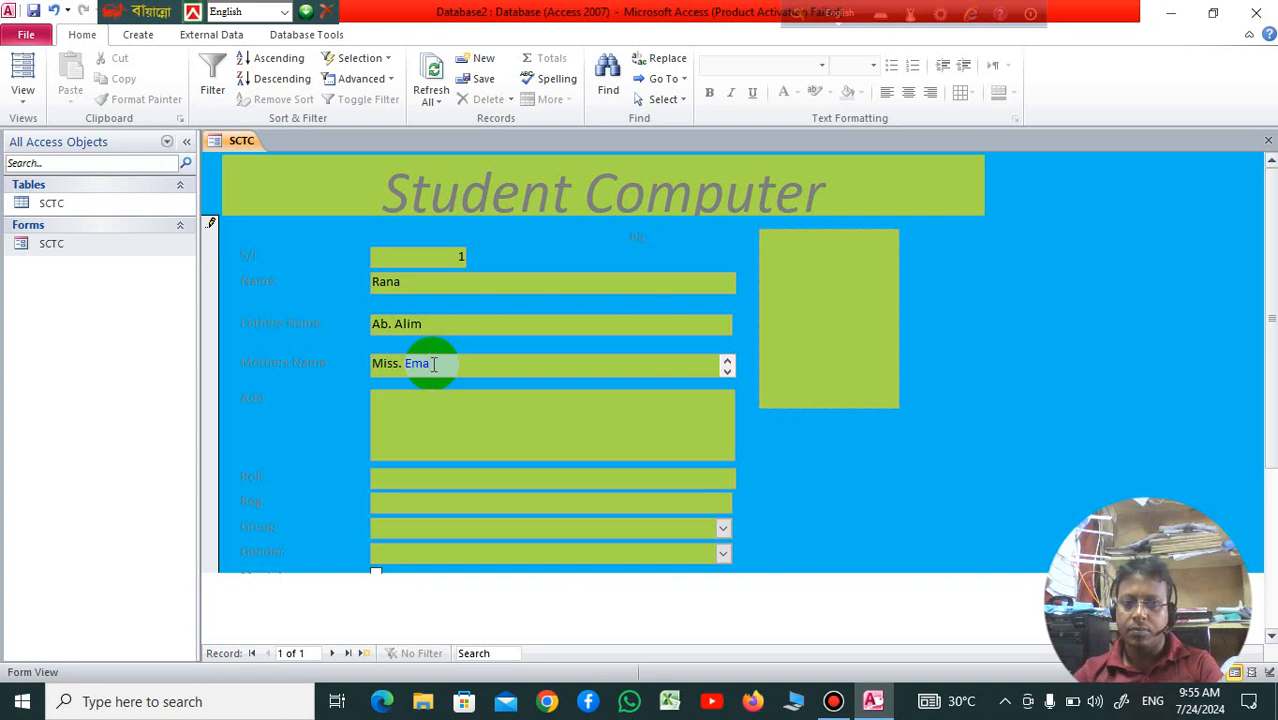
pyautogui.click(481, 427)
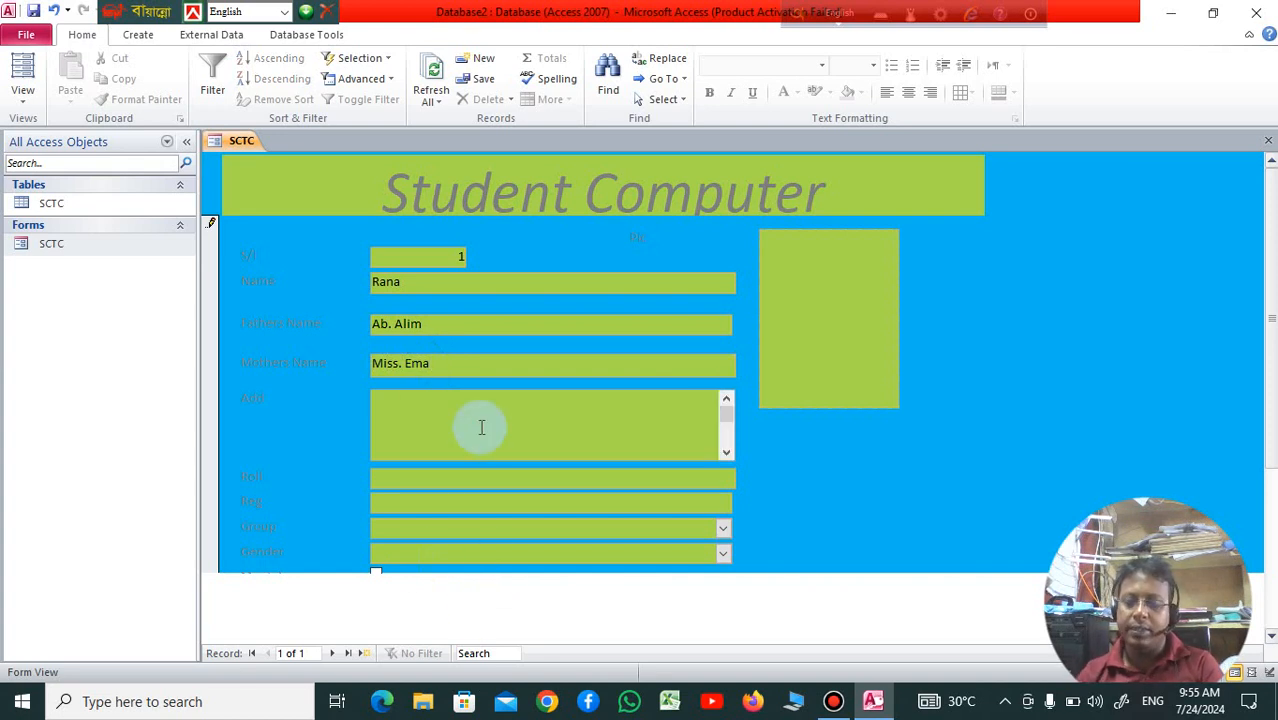
pyautogui.write('dfyfgfjhgkhgkjkjh')
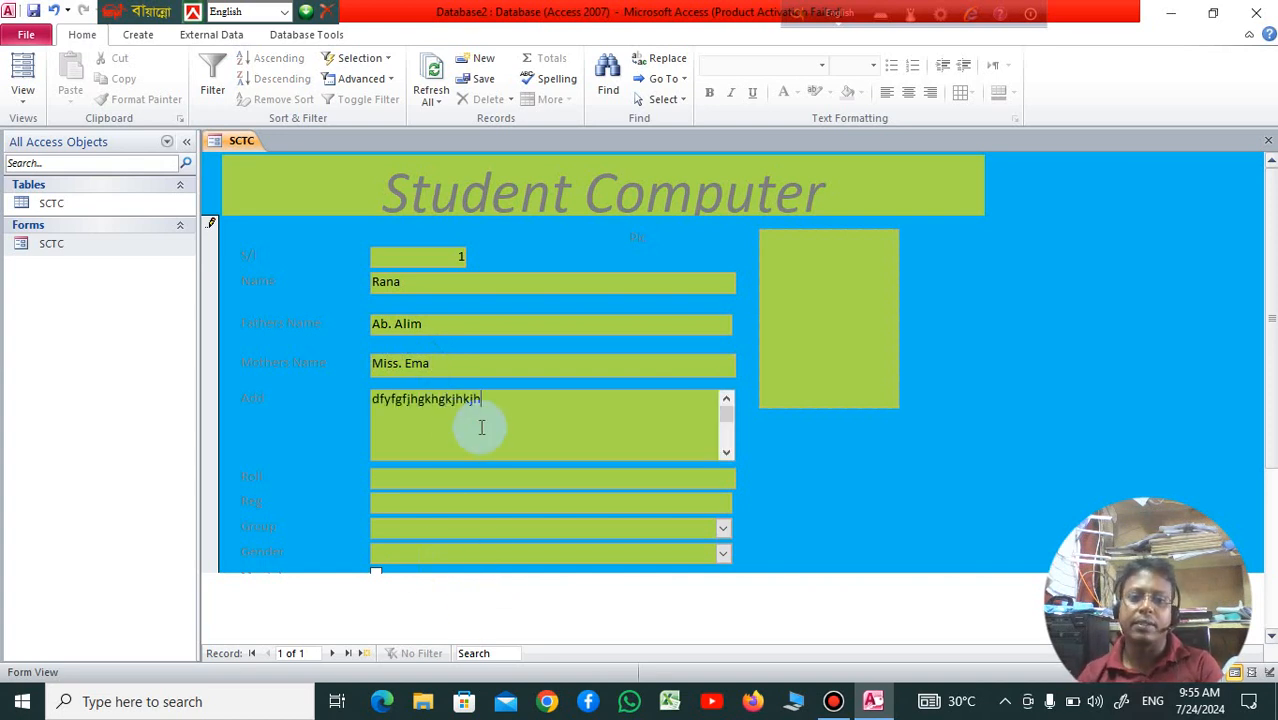
# Enter the student's roll number and registration number in the Roll and Reg fields.
pyautogui.scroll(-3, 460, 422)
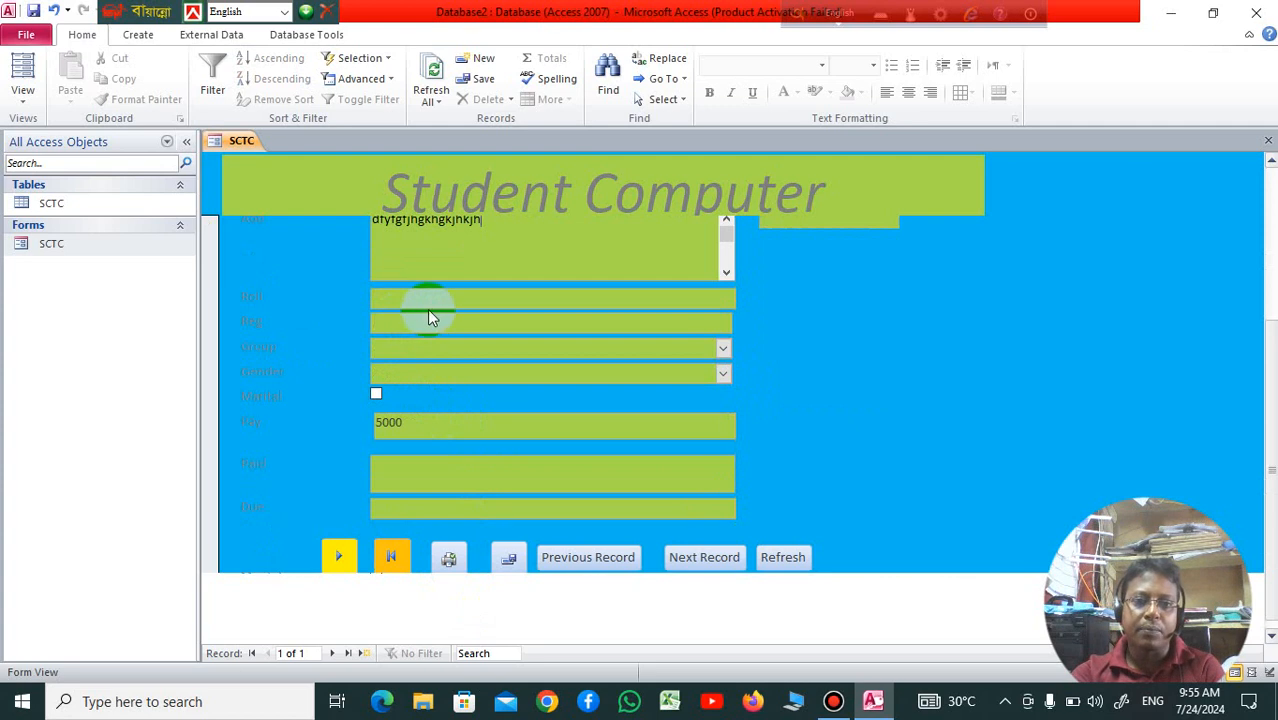
pyautogui.click(432, 298)
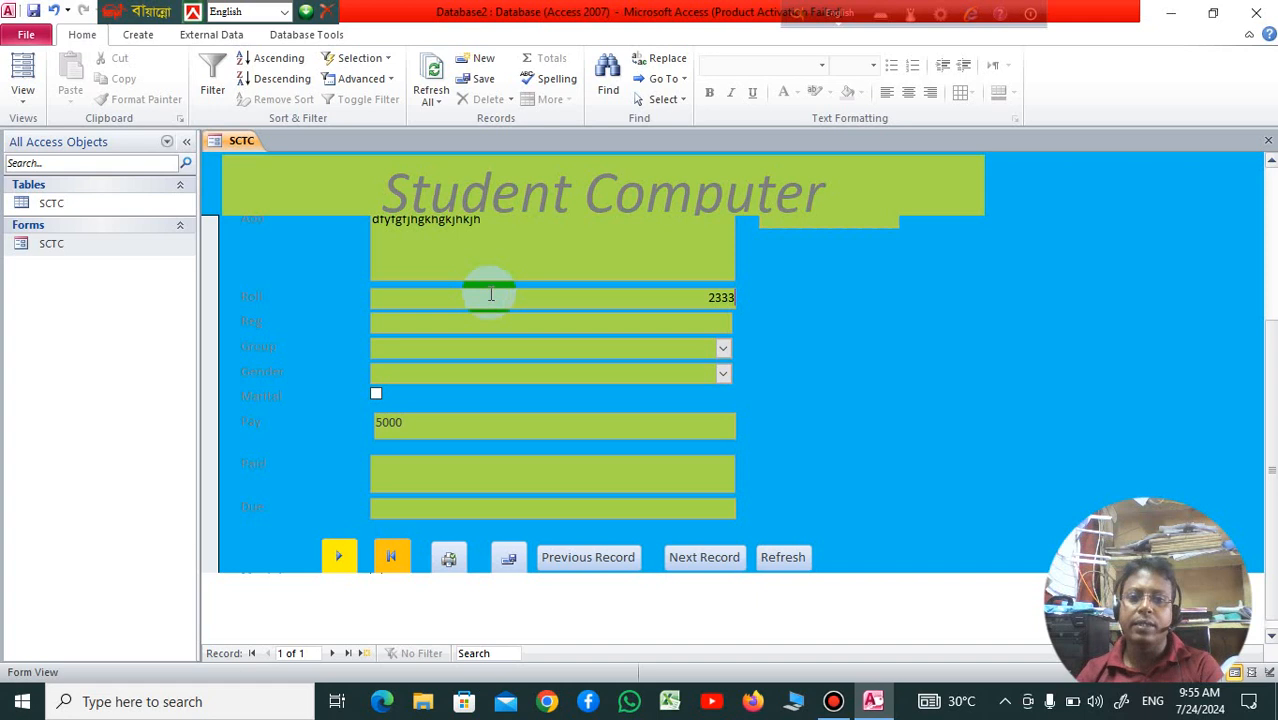
pyautogui.click(431, 320)
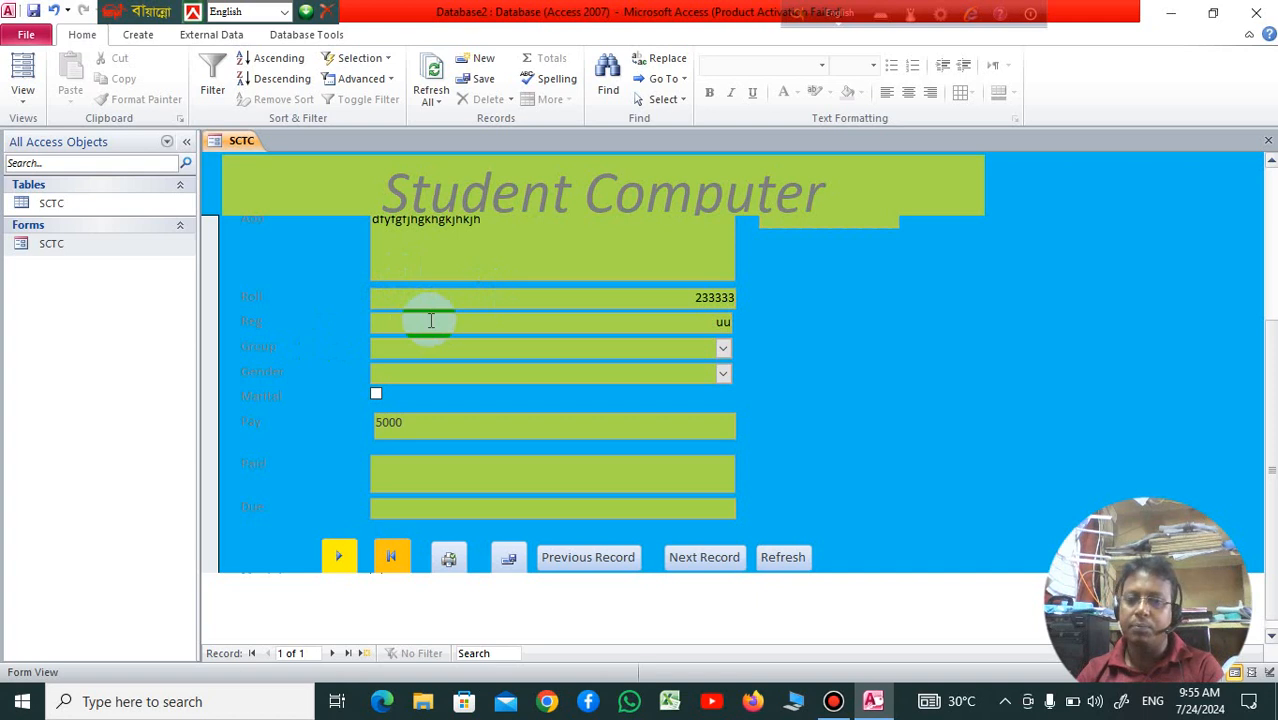
pyautogui.write('100')
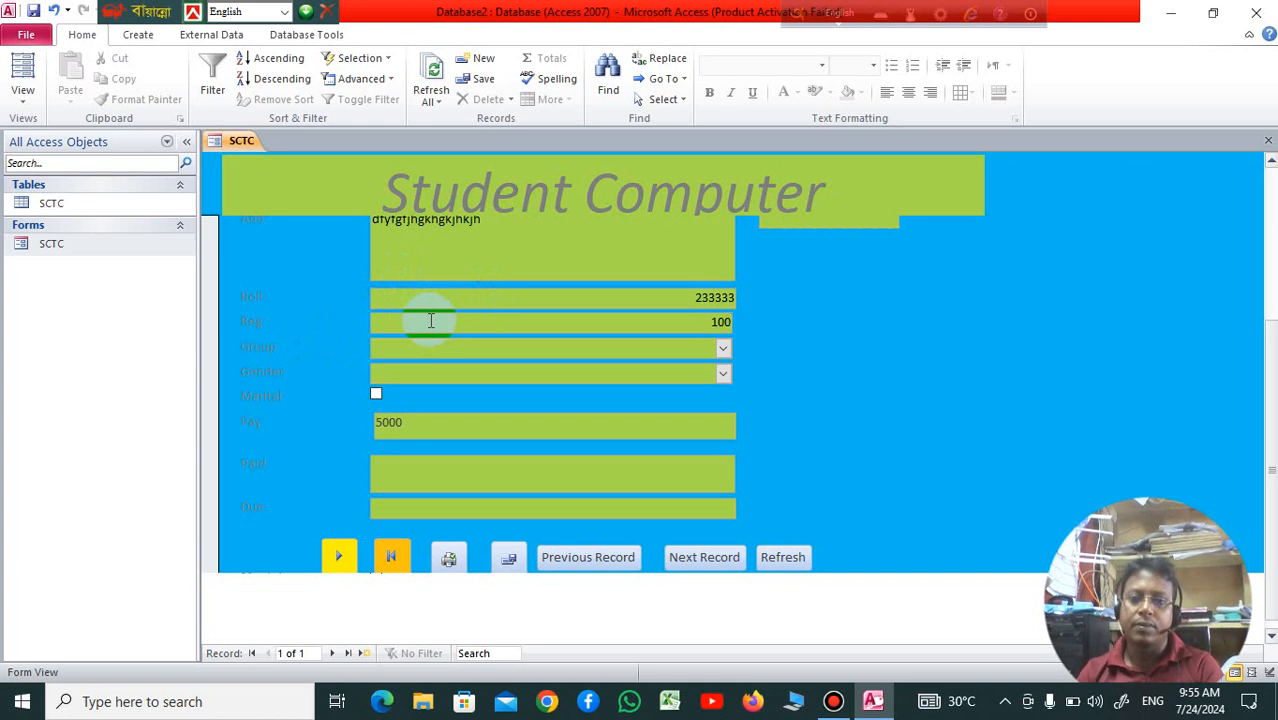
pyautogui.write('00000')
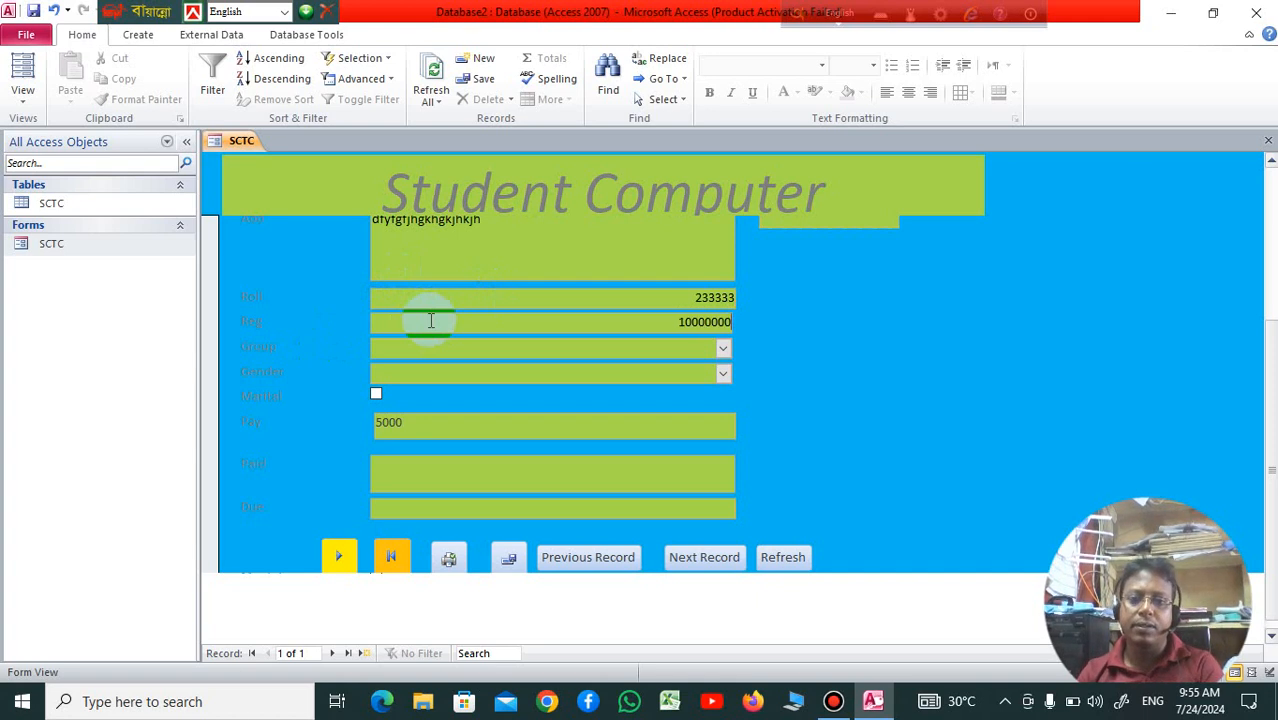
# Set the first student's Group to Data Ba and Gender to Man.
pyautogui.click(724, 352)
pyautogui.click(384, 389)
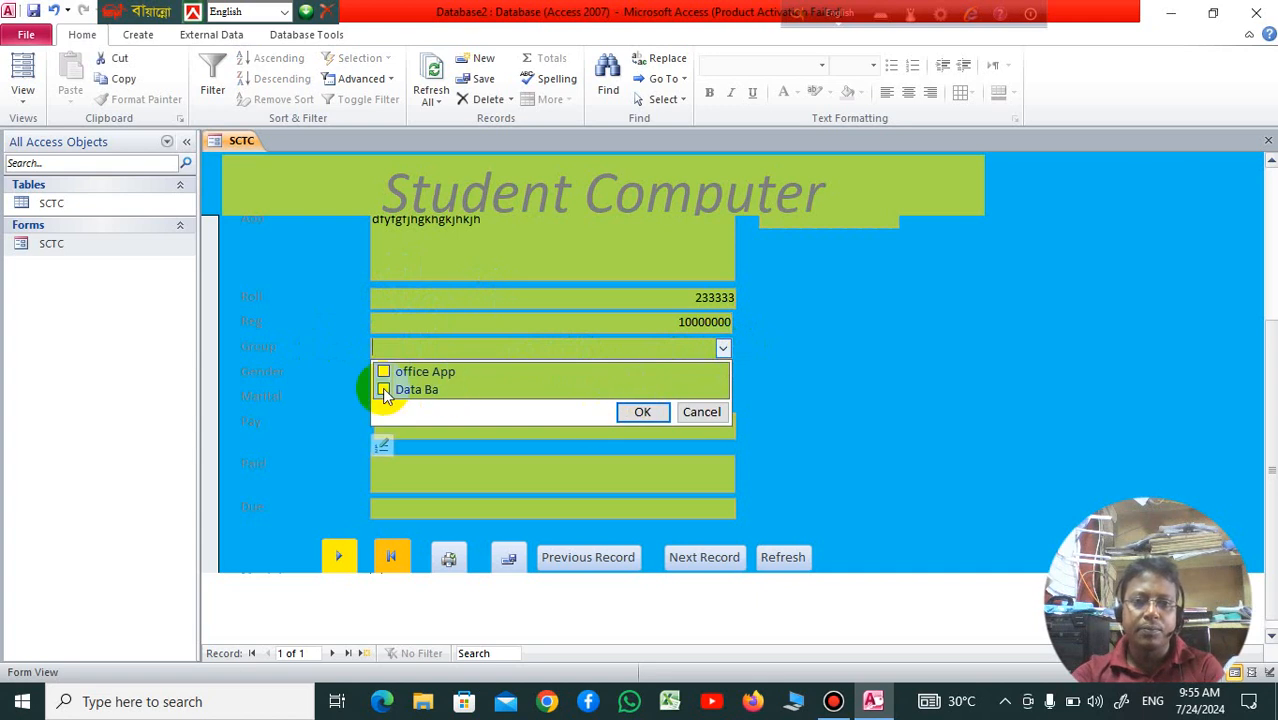
pyautogui.click(645, 410)
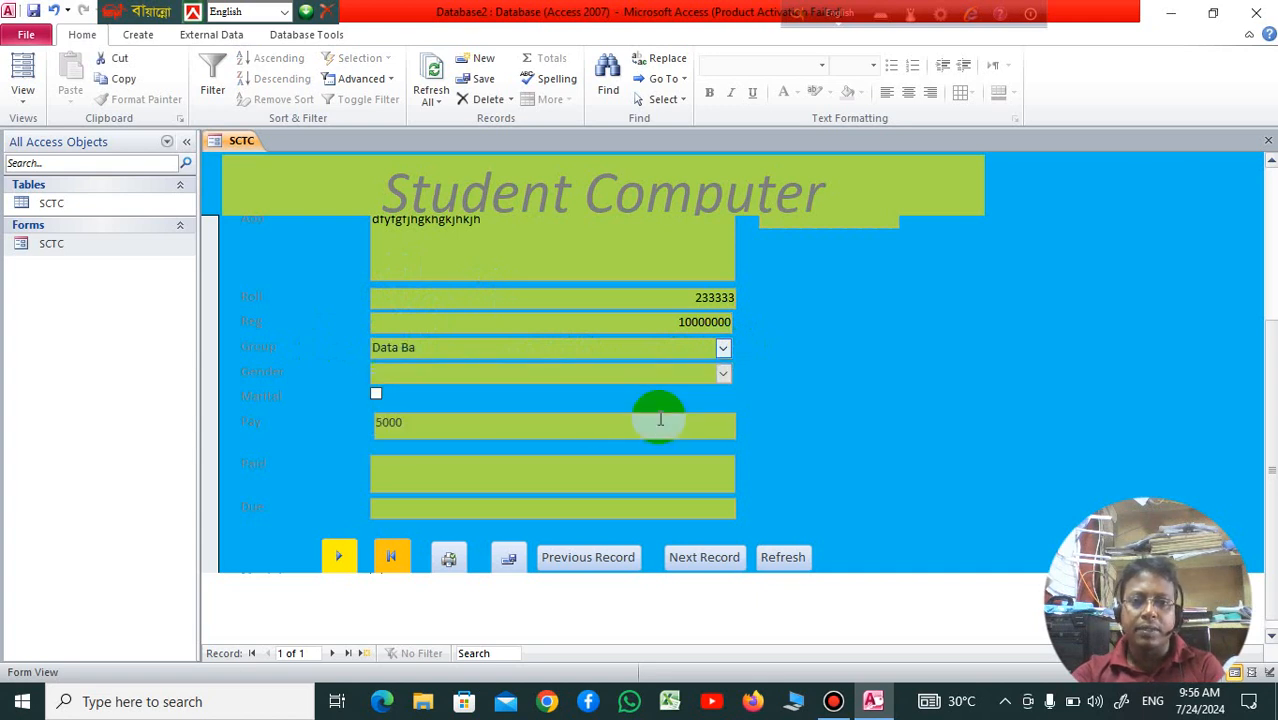
pyautogui.click(721, 375)
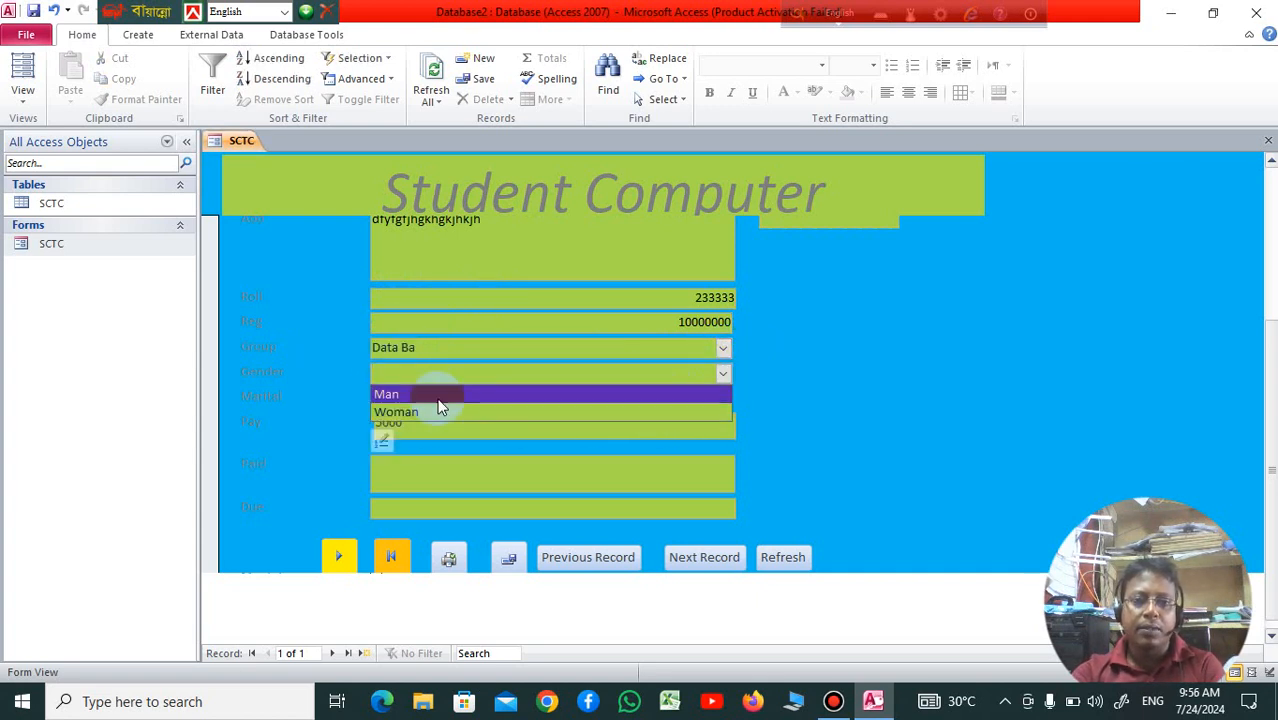
pyautogui.click(450, 398)
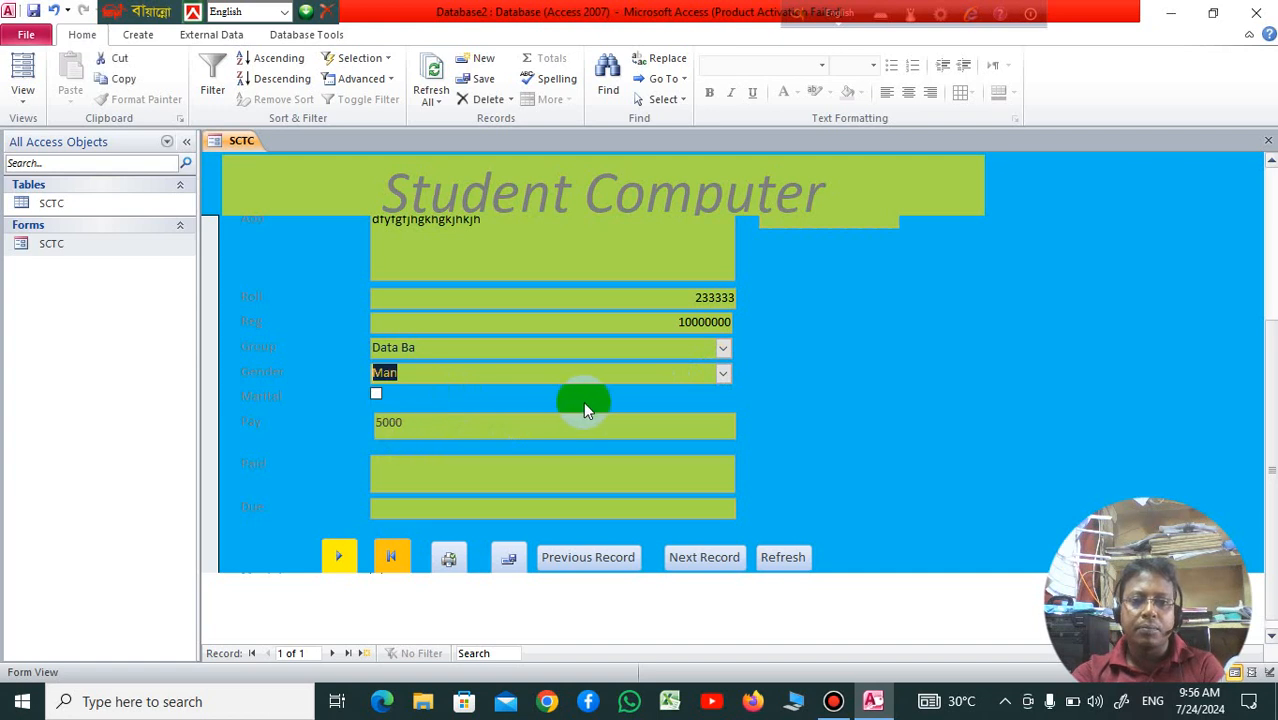
# Enter 3000 as the Paid amount, calculate the Due field and move on to a new blank record.
pyautogui.click(566, 470)
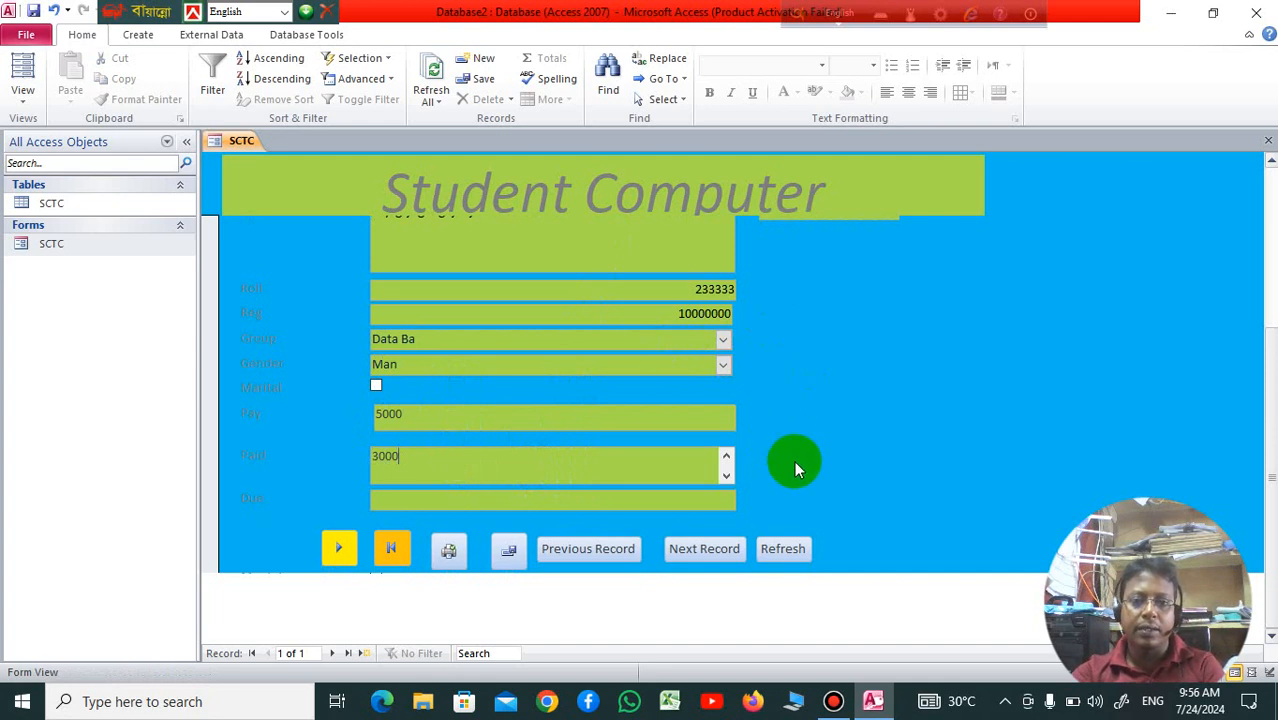
pyautogui.click(662, 496)
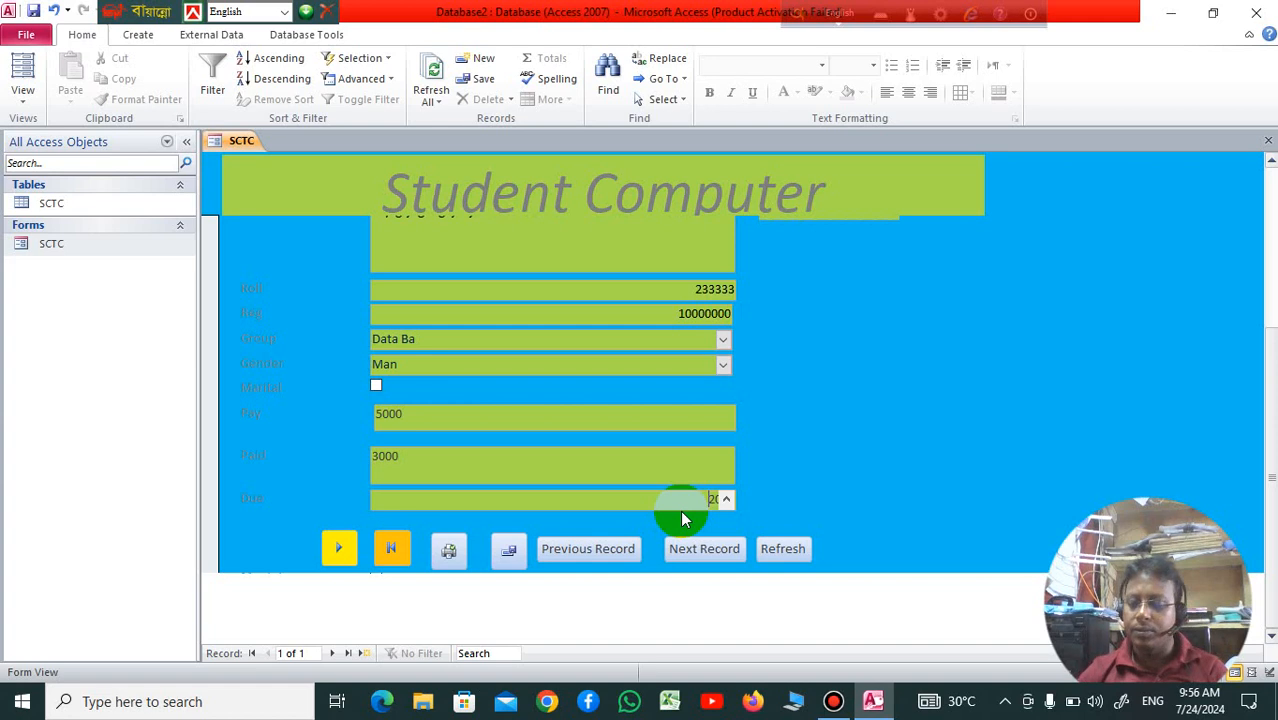
pyautogui.press('Delete')
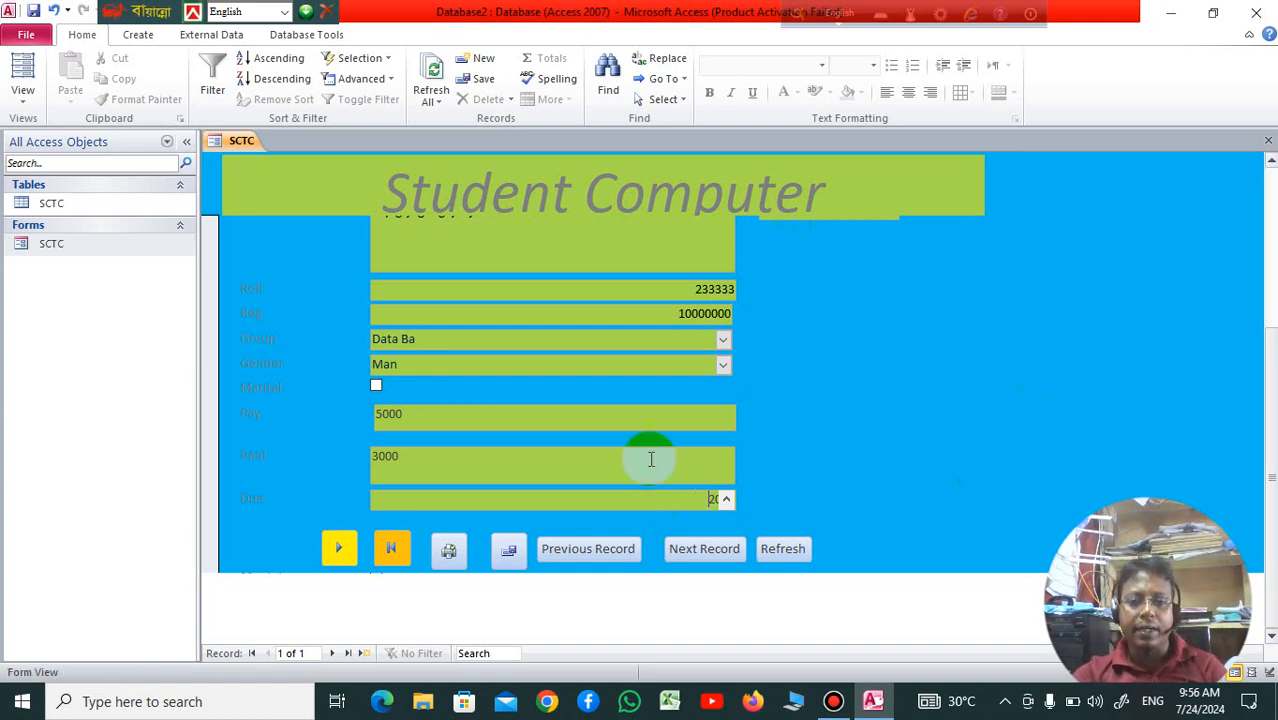
pyautogui.click(605, 563)
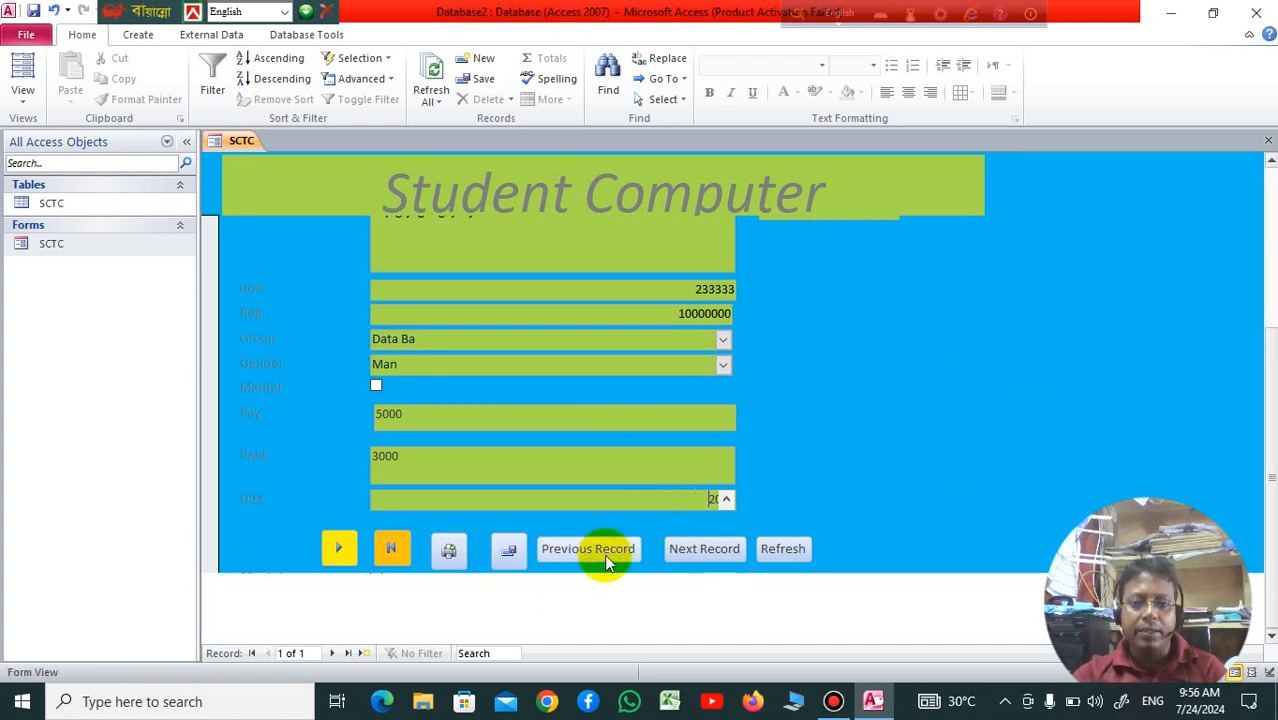
pyautogui.click(710, 555)
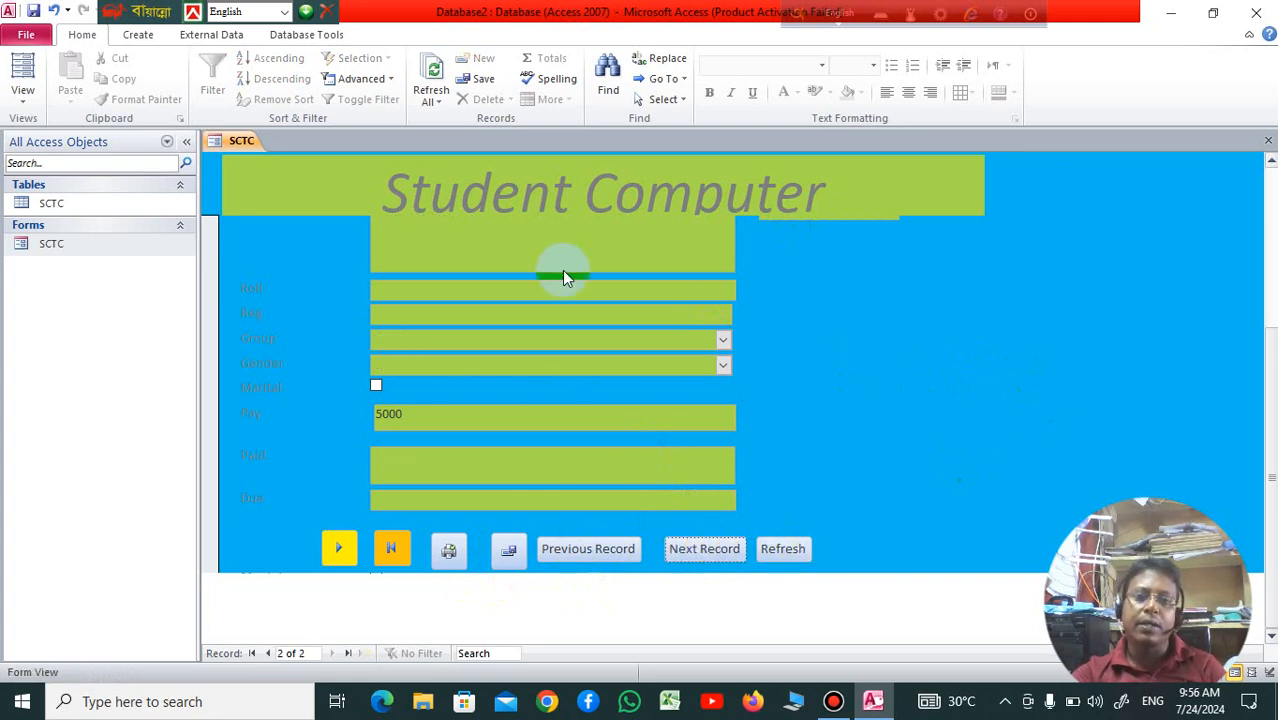
# Set S/l to 2 in the new record and fill in the second student's name, both parents' names and the address.
pyautogui.scroll(3, 542, 300)
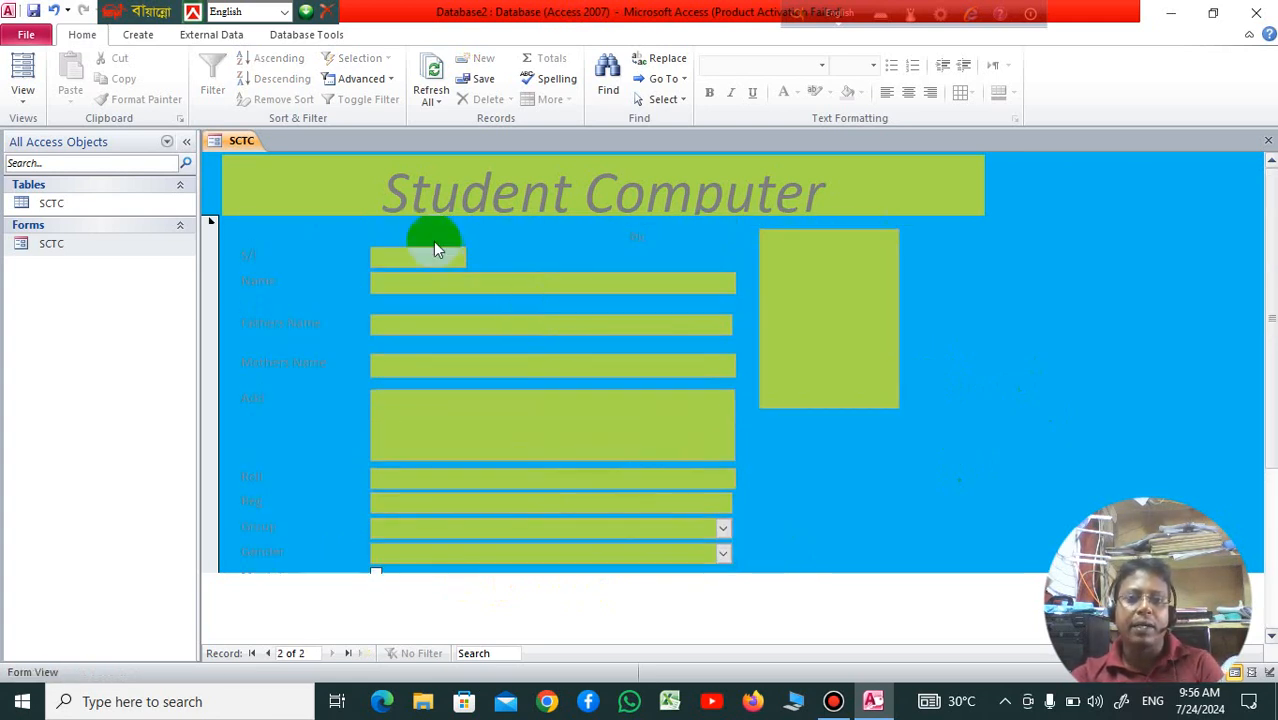
pyautogui.click(435, 256)
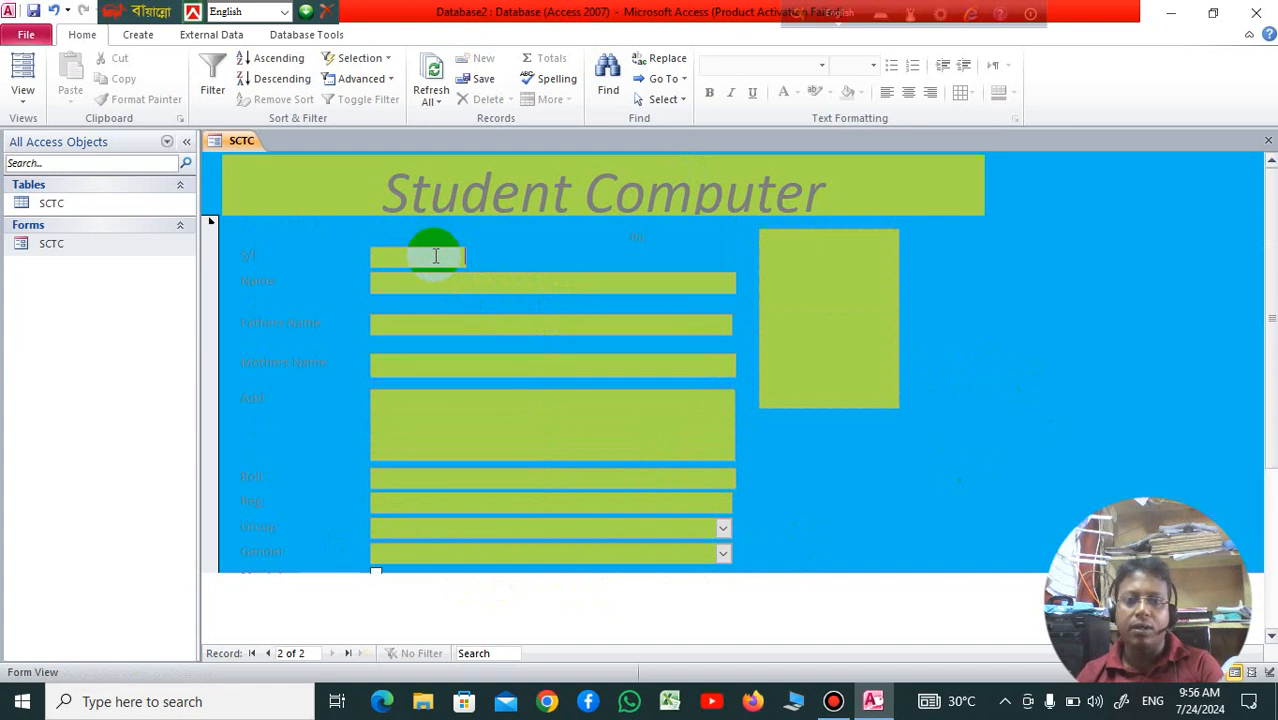
pyautogui.write('2')
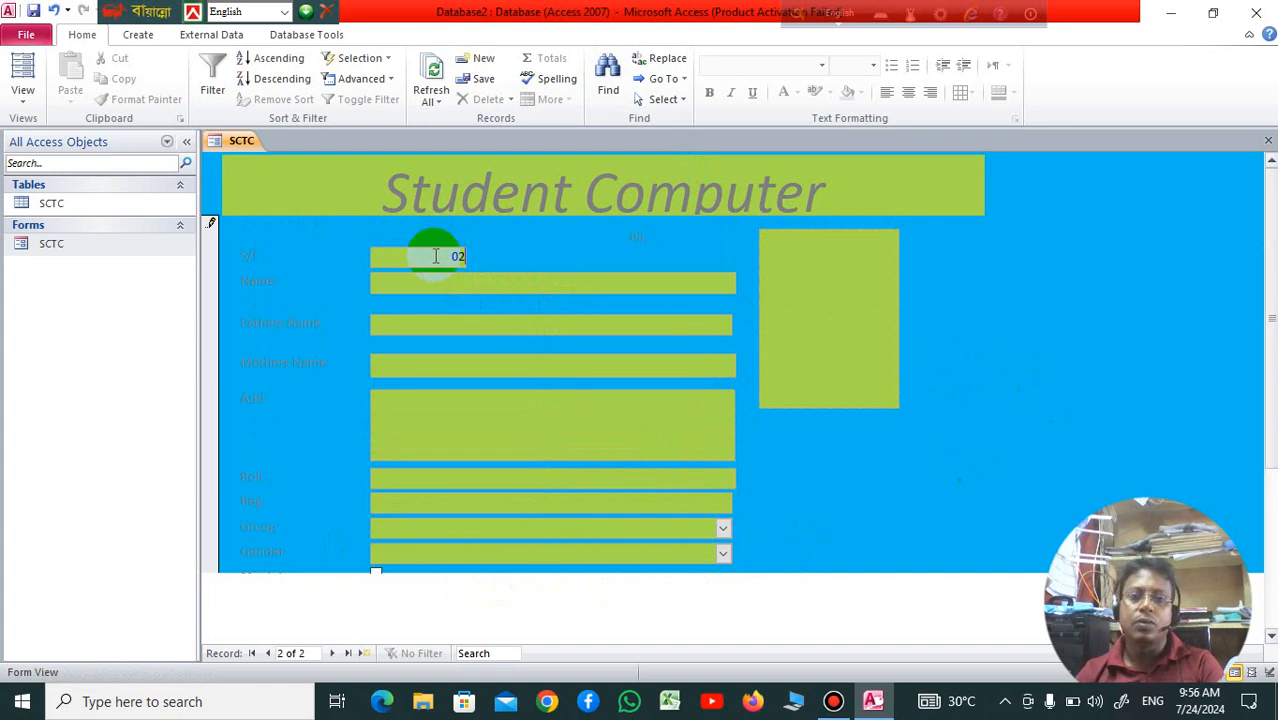
pyautogui.click(492, 280)
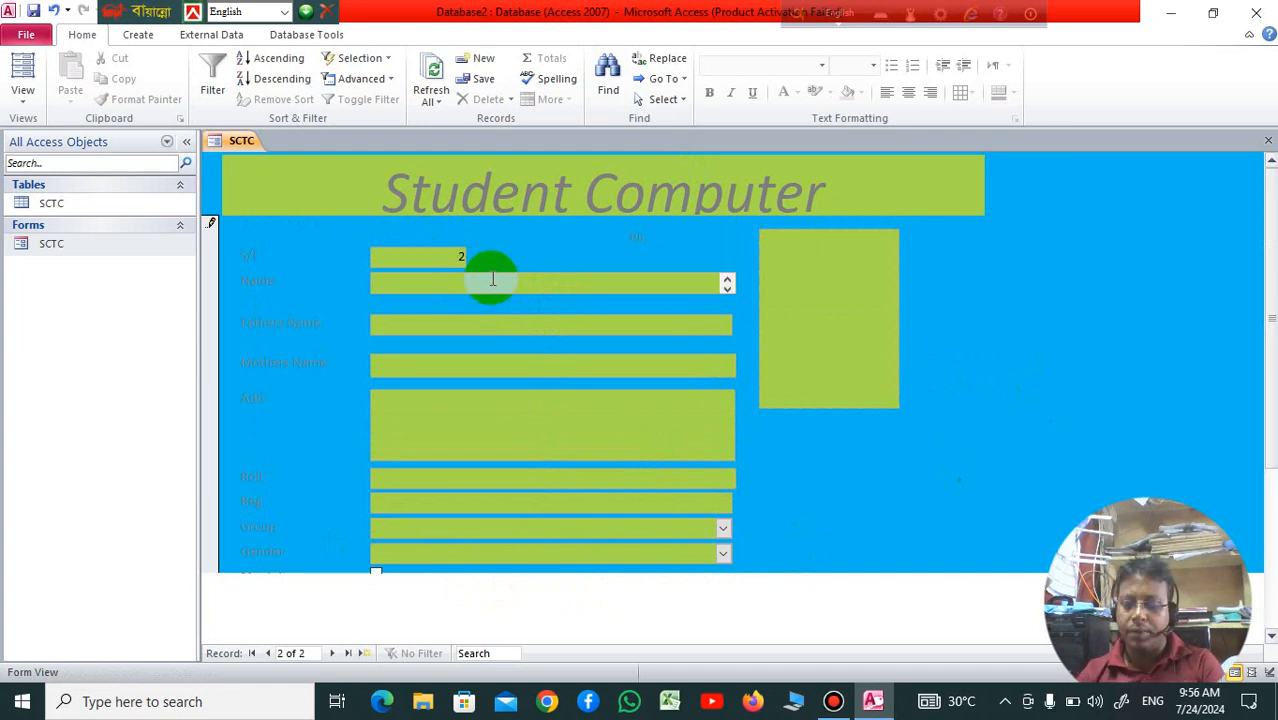
pyautogui.write('huh')
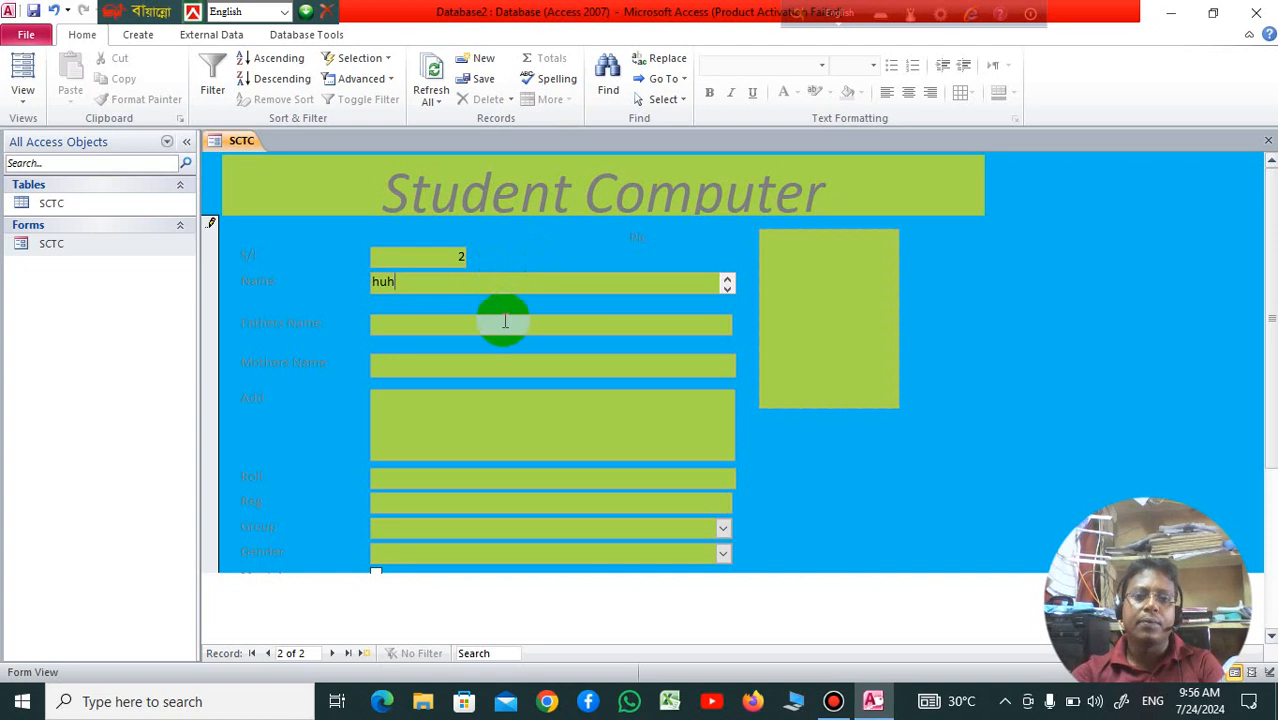
pyautogui.click(505, 321)
pyautogui.write('ddd')
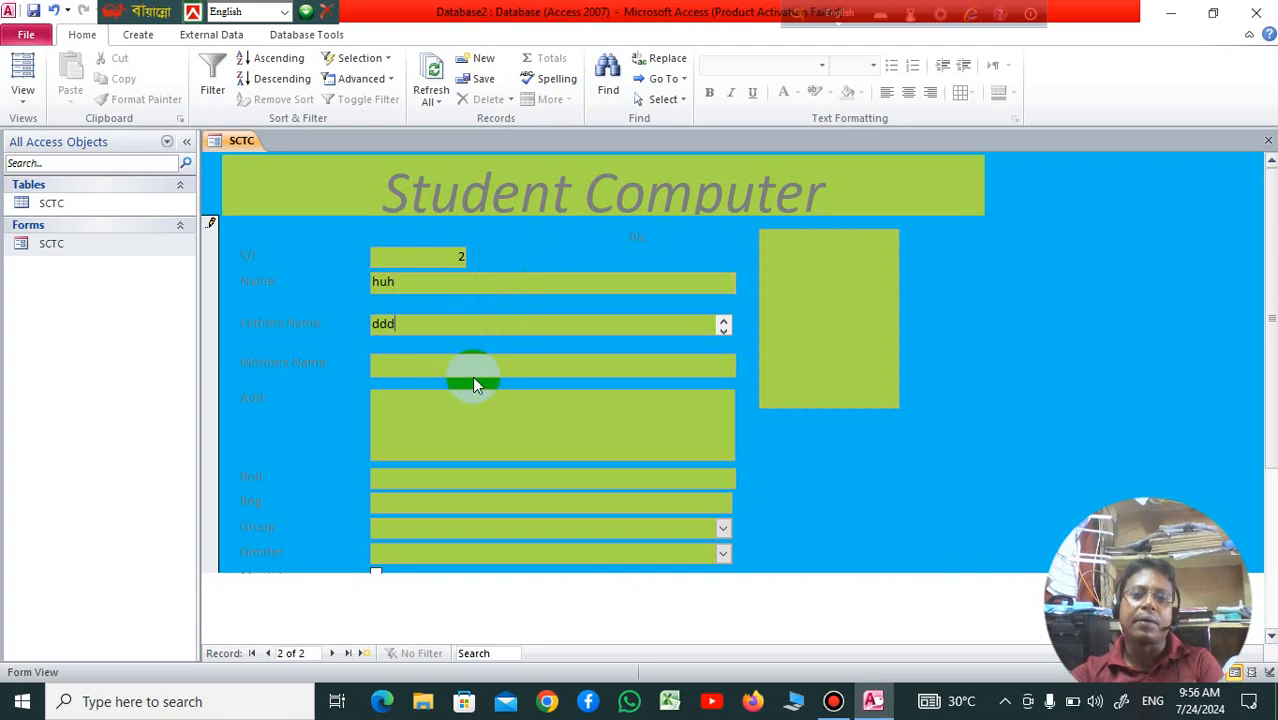
pyautogui.click(474, 376)
pyautogui.write('dsdfsdfs')
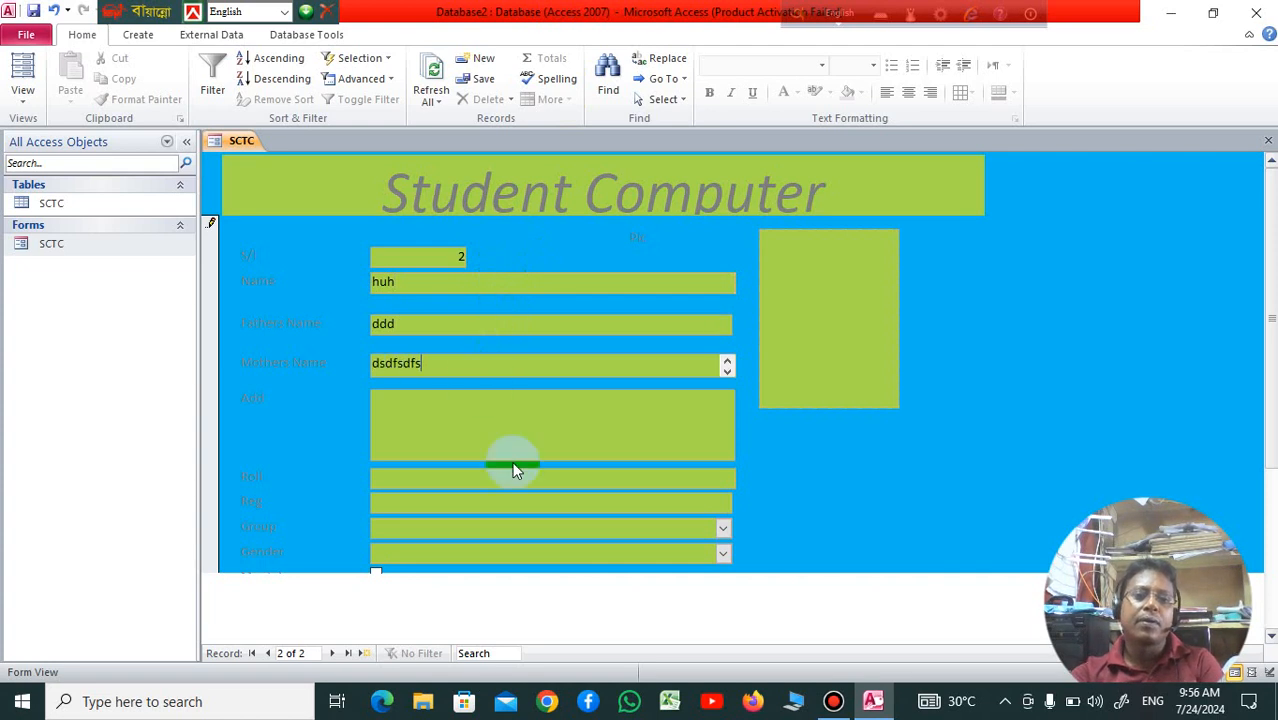
pyautogui.click(519, 431)
pyautogui.write('werew')
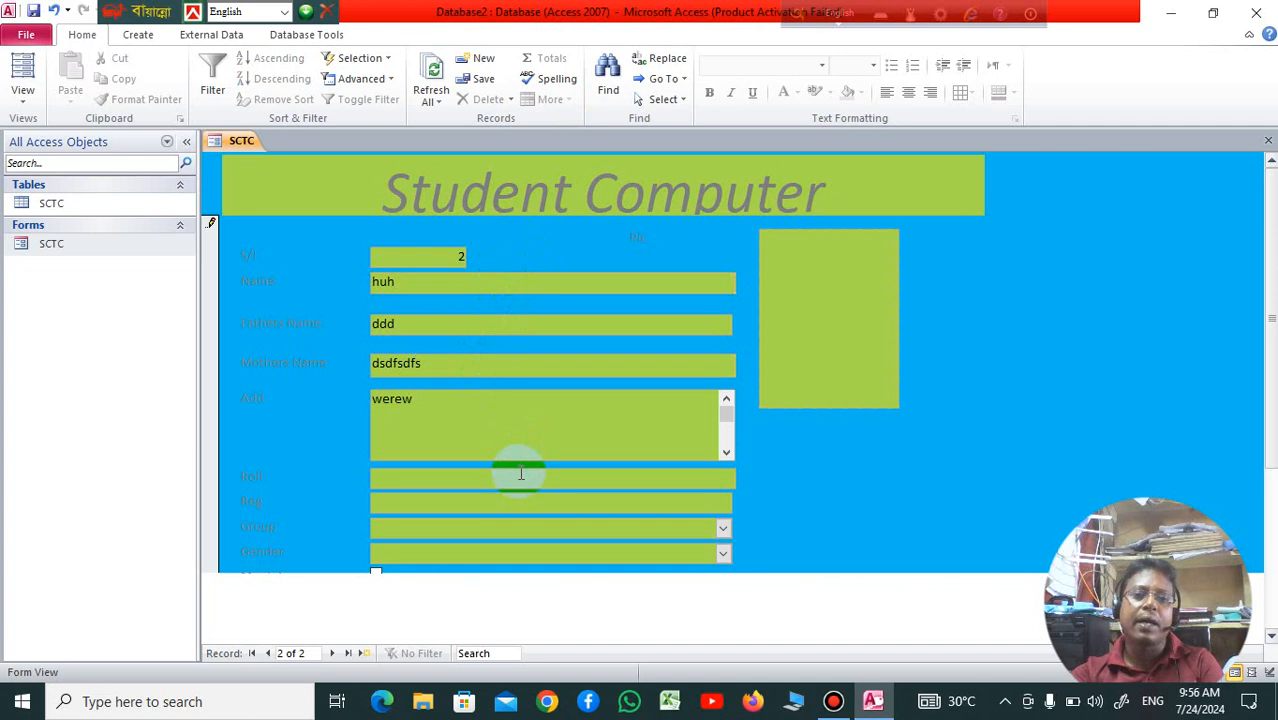
# Try to enter the text "ewer" in the second record's Roll field and continue to Reg.
pyautogui.scroll(-2, 520, 473)
pyautogui.click(514, 390)
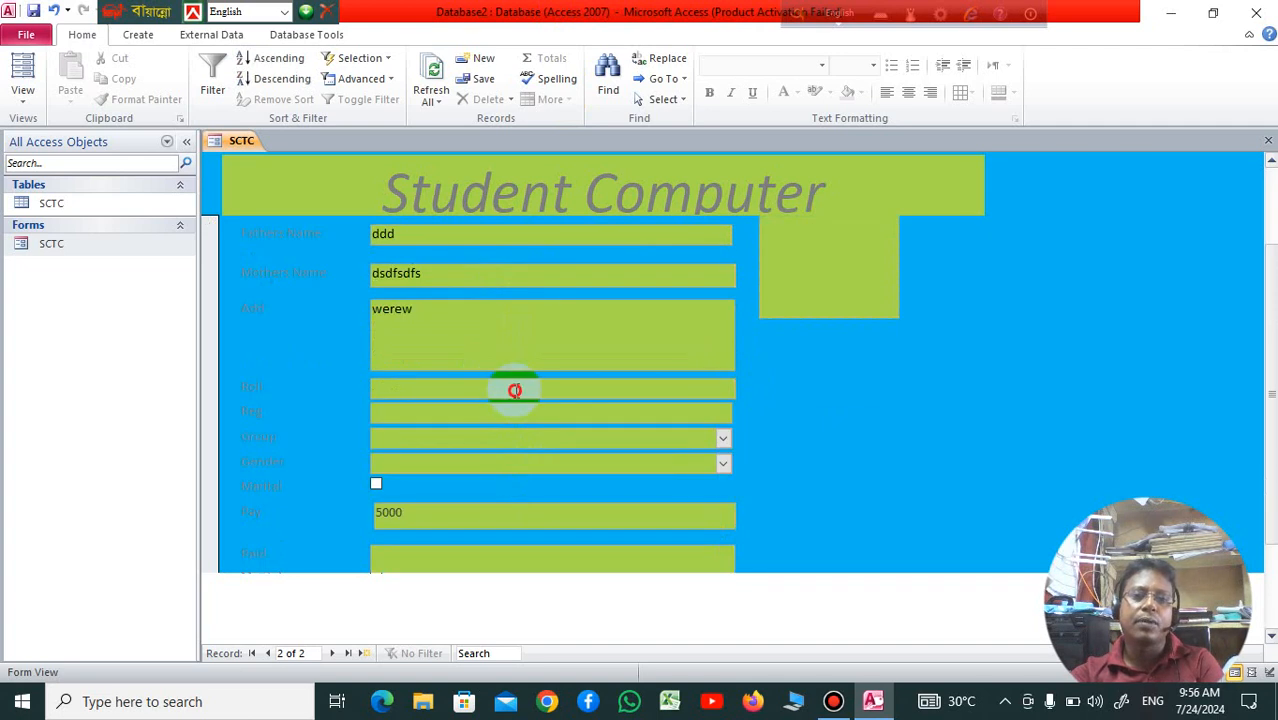
pyautogui.write('ewer')
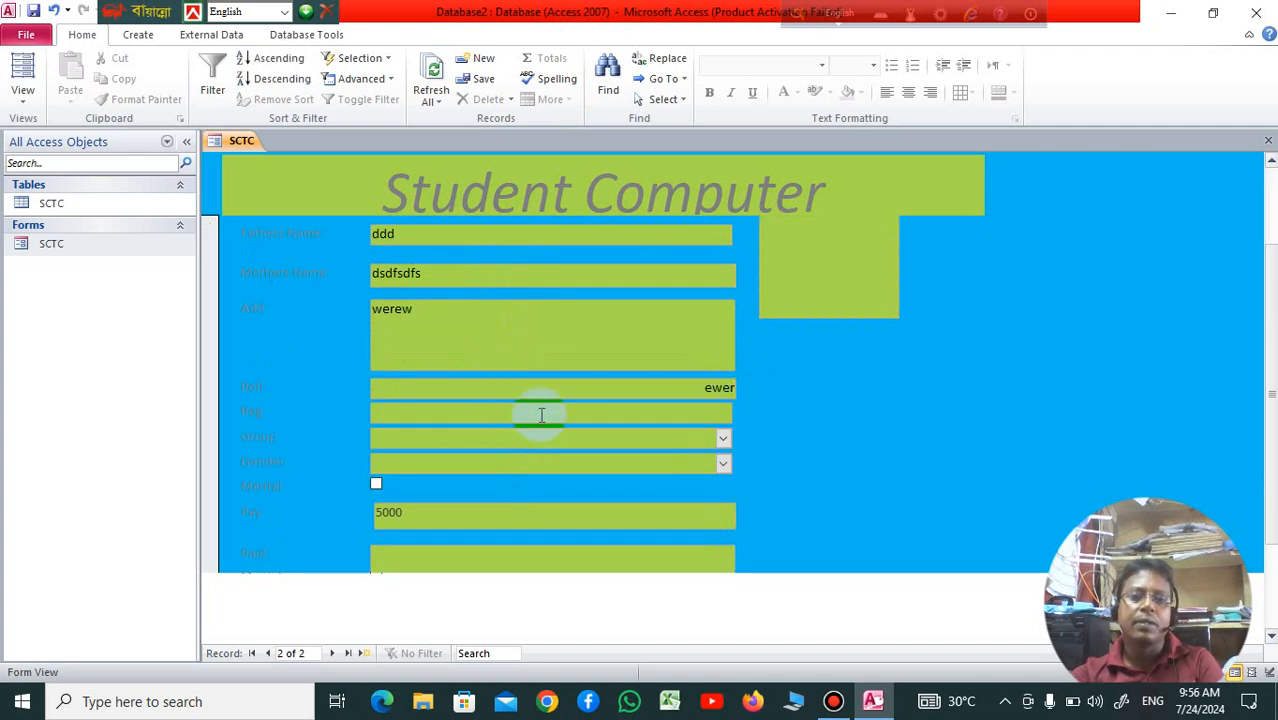
pyautogui.click(541, 414)
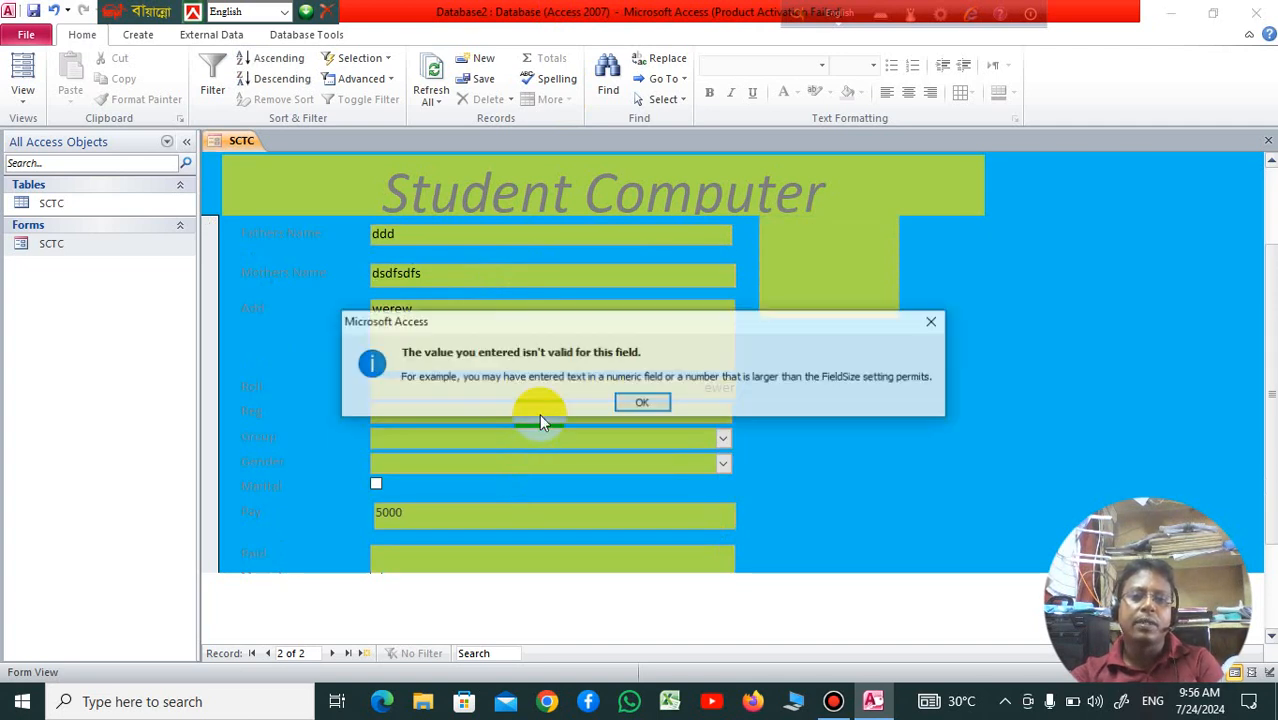
pyautogui.click(645, 405)
pyautogui.click(620, 410)
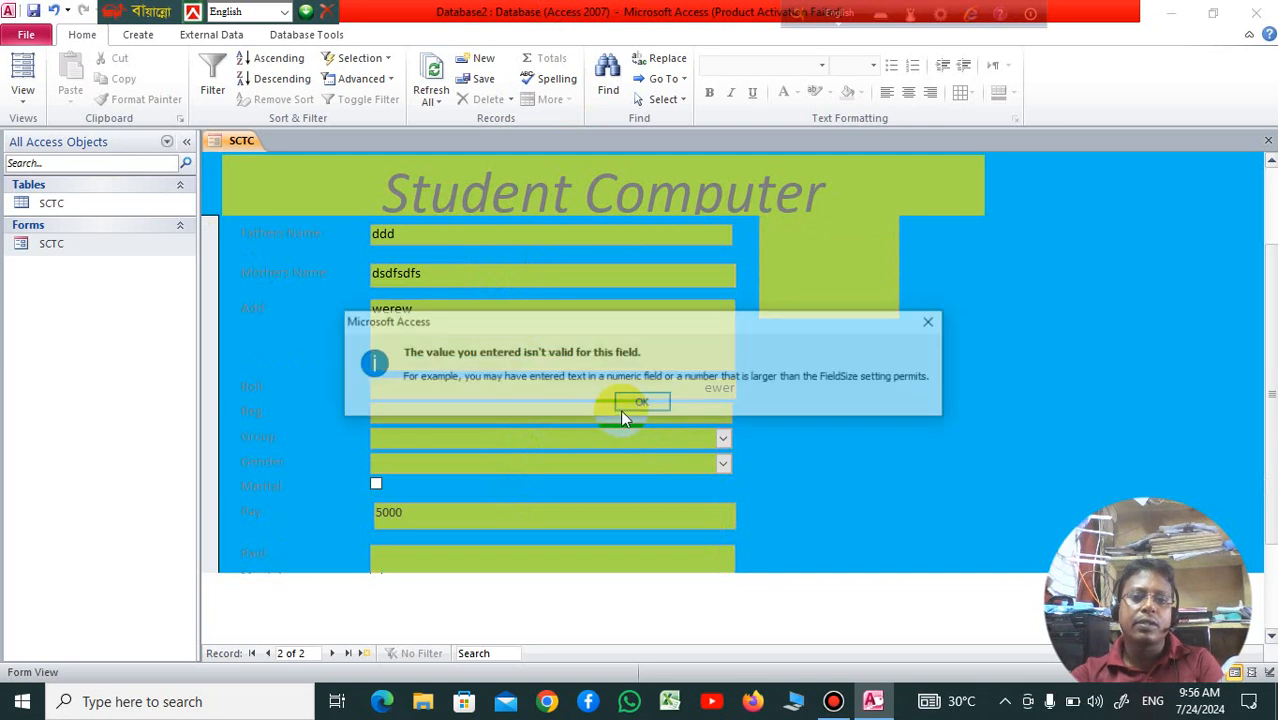
pyautogui.click(645, 405)
# Replace the text in Roll with the second student's numeric roll number and enter the registration number in Reg.
pyautogui.click(727, 384)
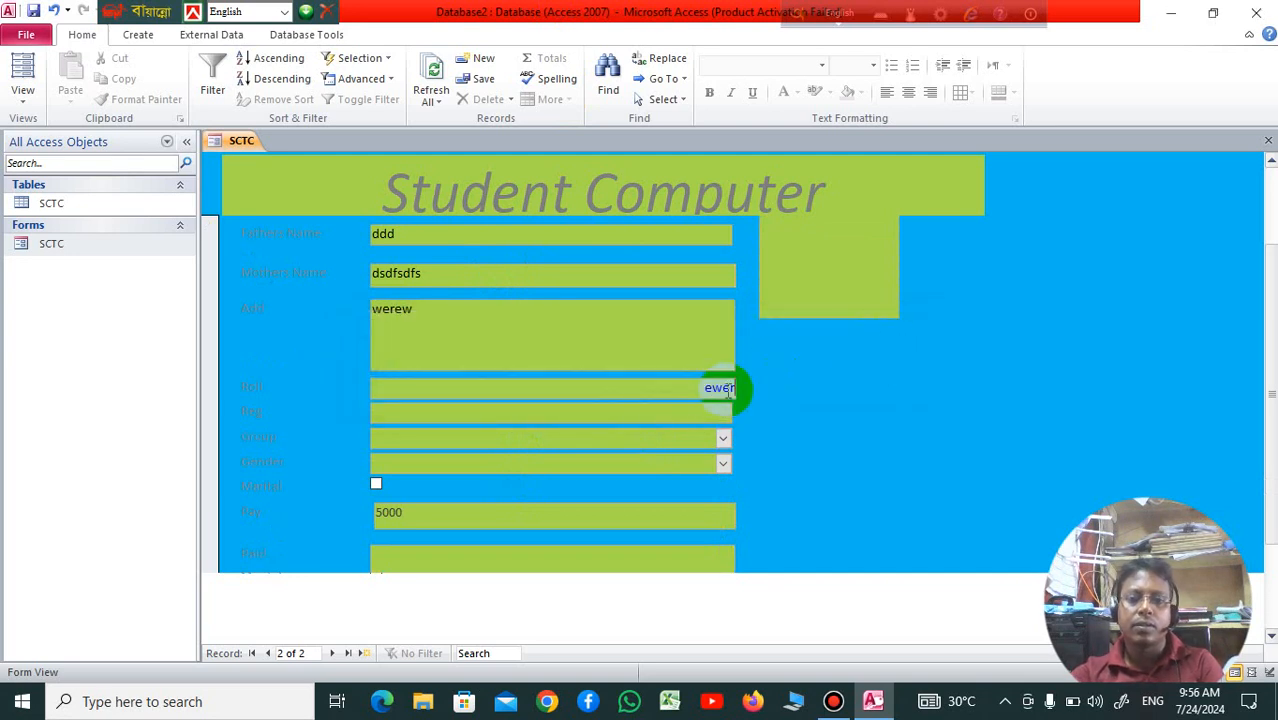
pyautogui.press('BackSpace')
pyautogui.press('BackSpace')
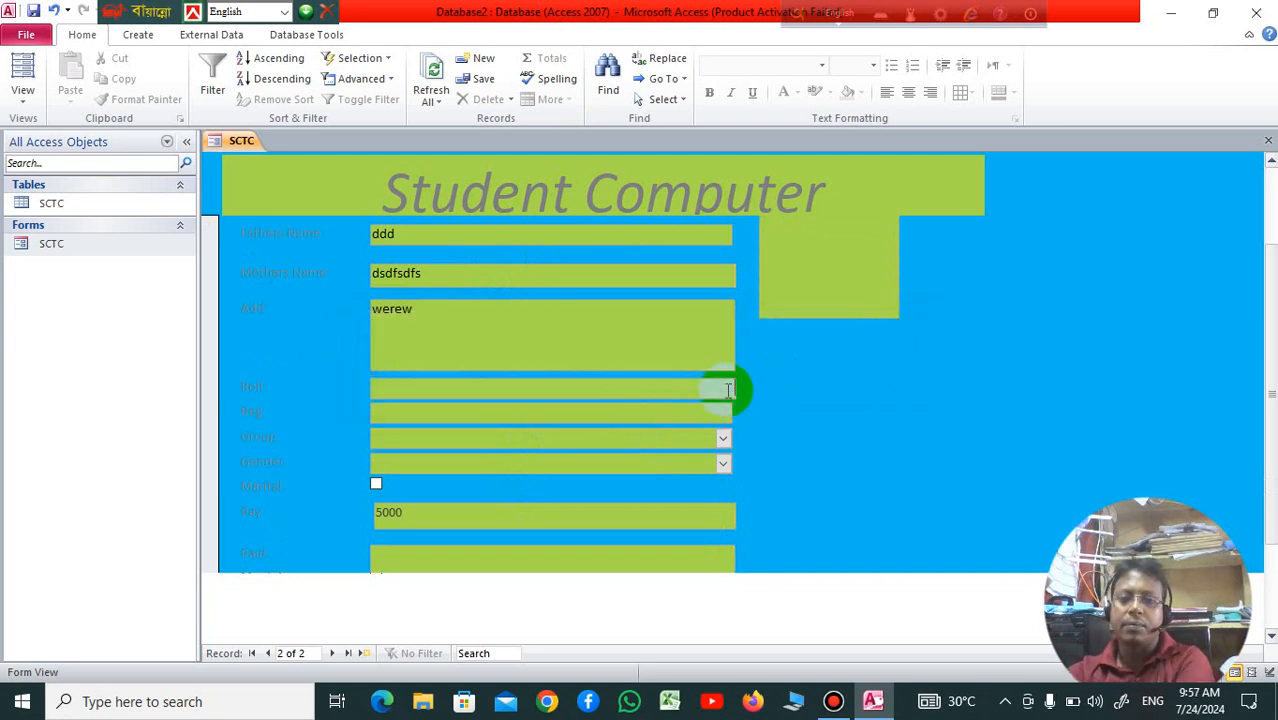
pyautogui.write('2222')
pyautogui.click(693, 418)
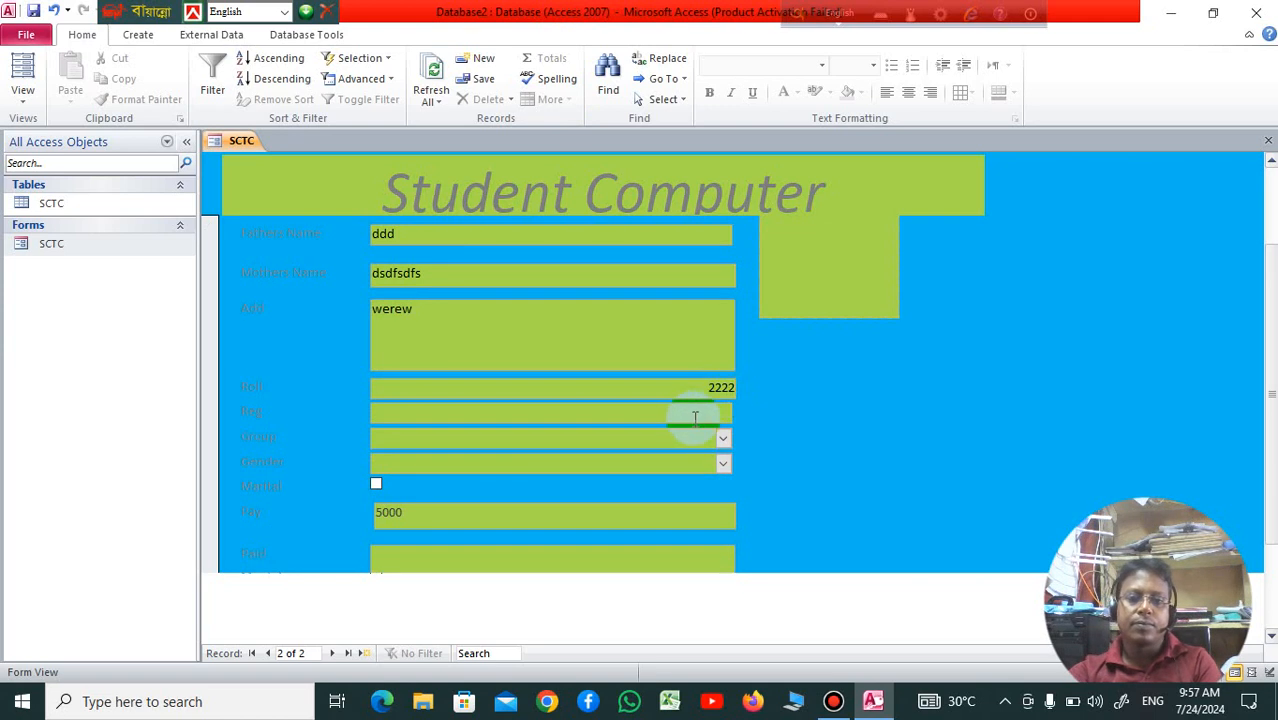
pyautogui.write('2222')
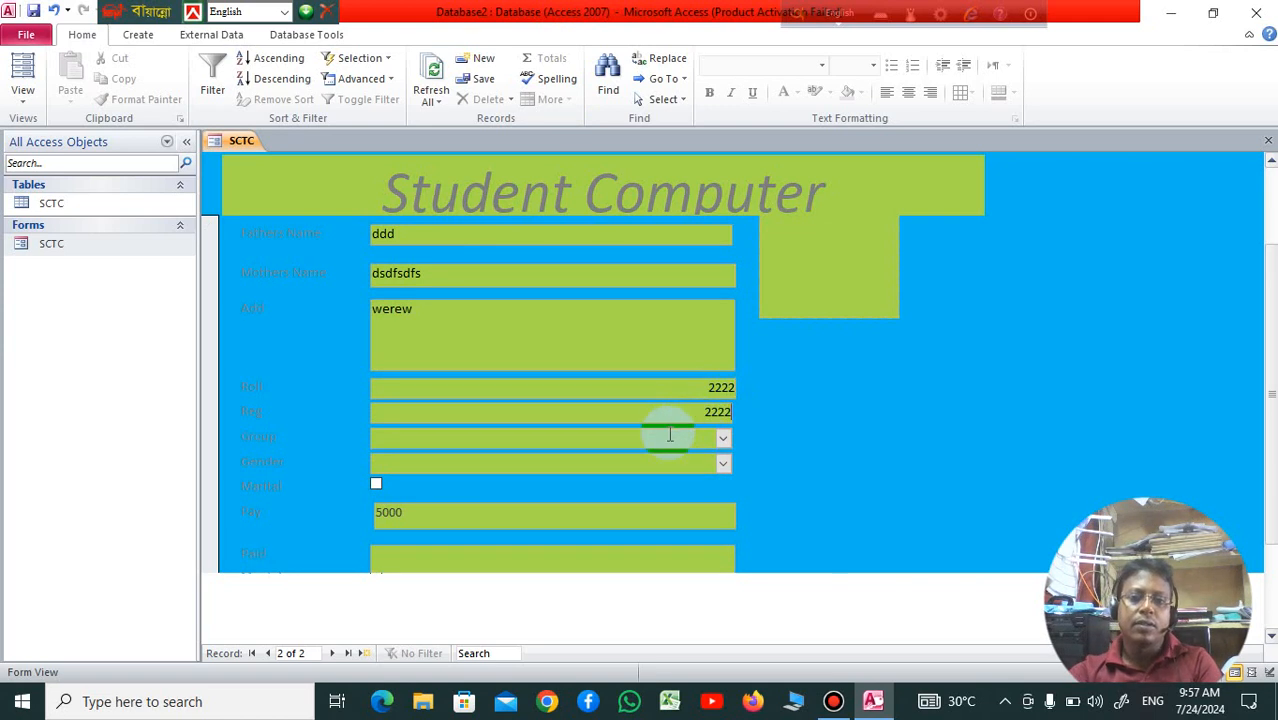
# Set the second student's Group to office App, enter 2000 as the Paid amount and calculate the Due field.
pyautogui.click(722, 437)
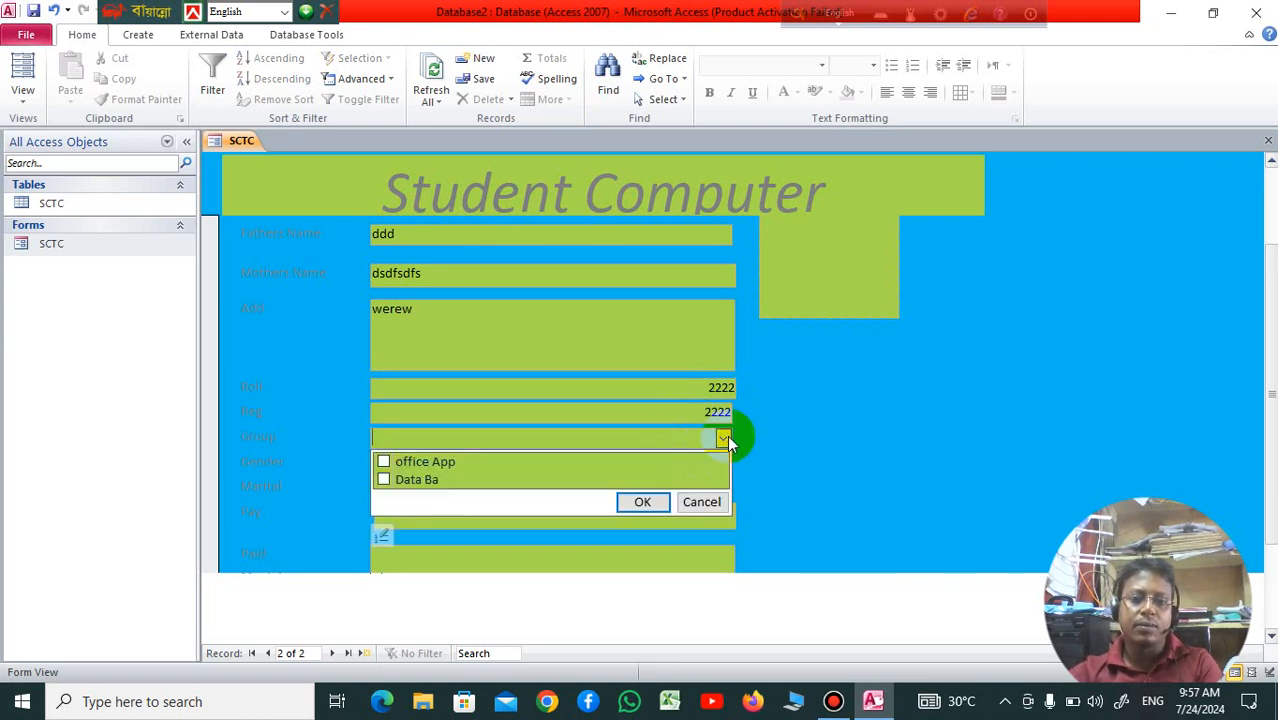
pyautogui.click(383, 461)
pyautogui.click(642, 502)
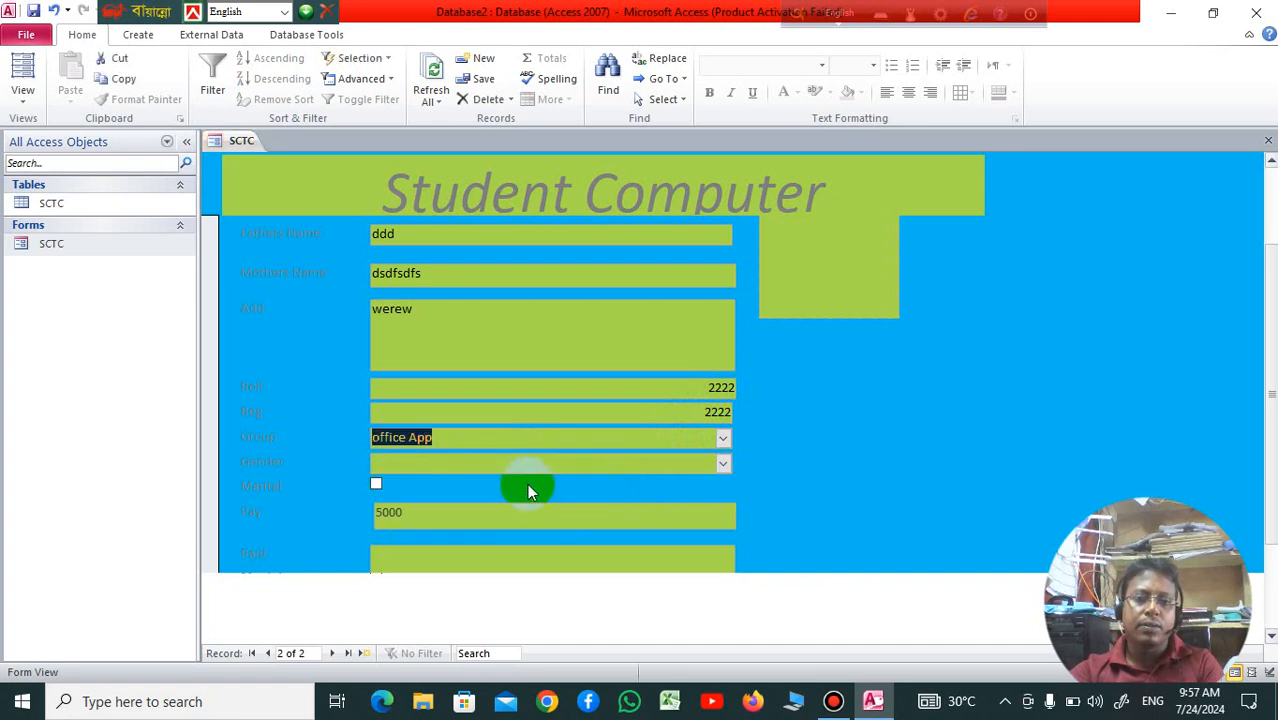
pyautogui.scroll(-3, 530, 480)
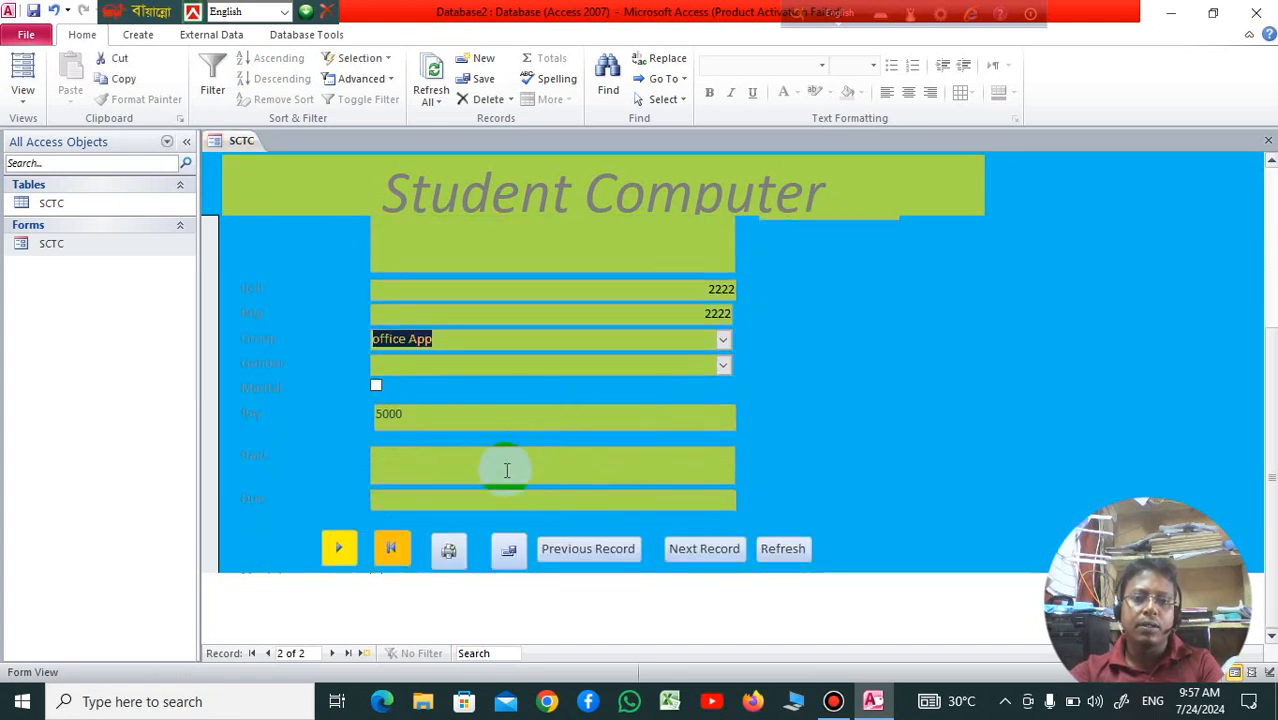
pyautogui.click(507, 470)
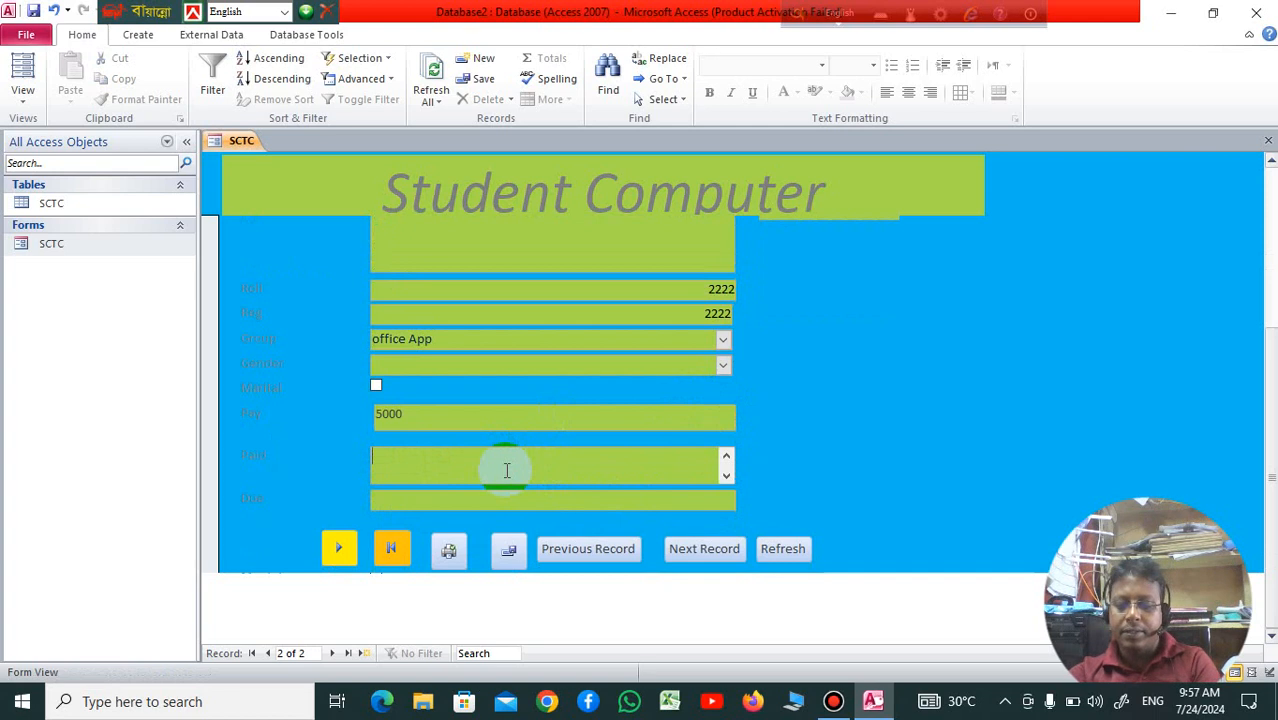
pyautogui.write('2000')
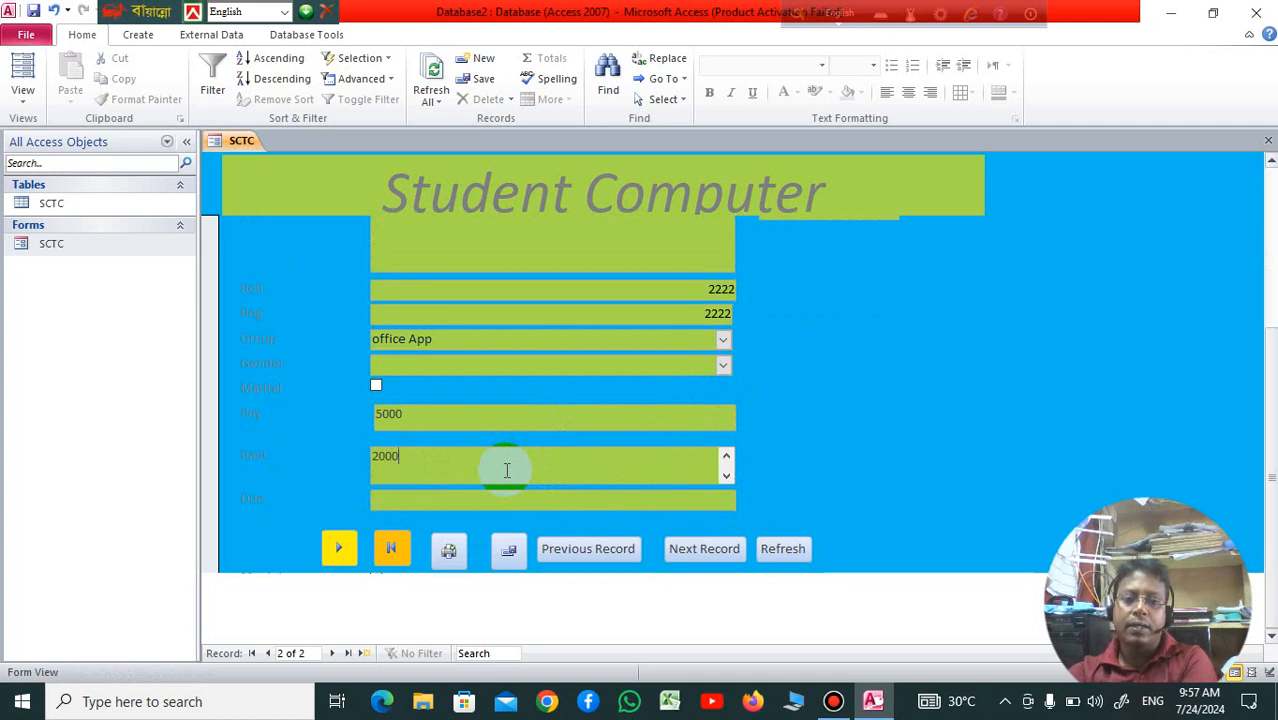
pyautogui.click(730, 500)
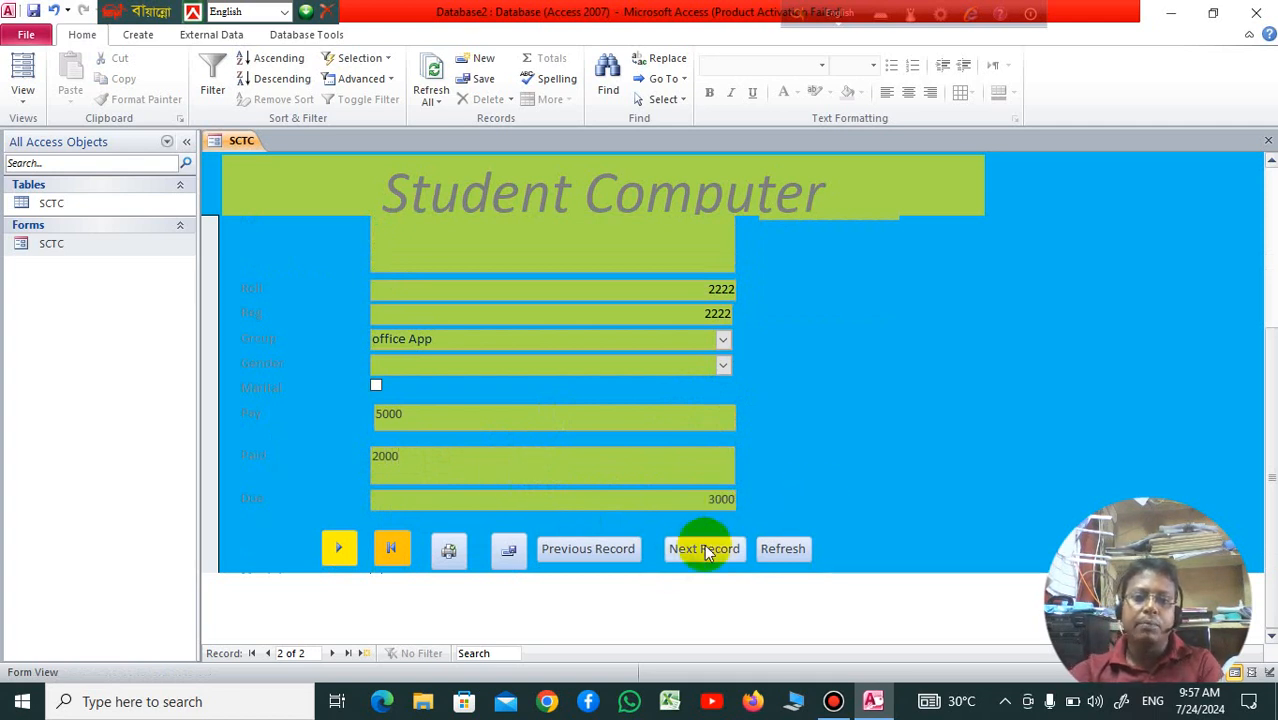
# Attach the picture M.jpg from the Desktop folder to the second student's record.
pyautogui.scroll(5, 850, 432)
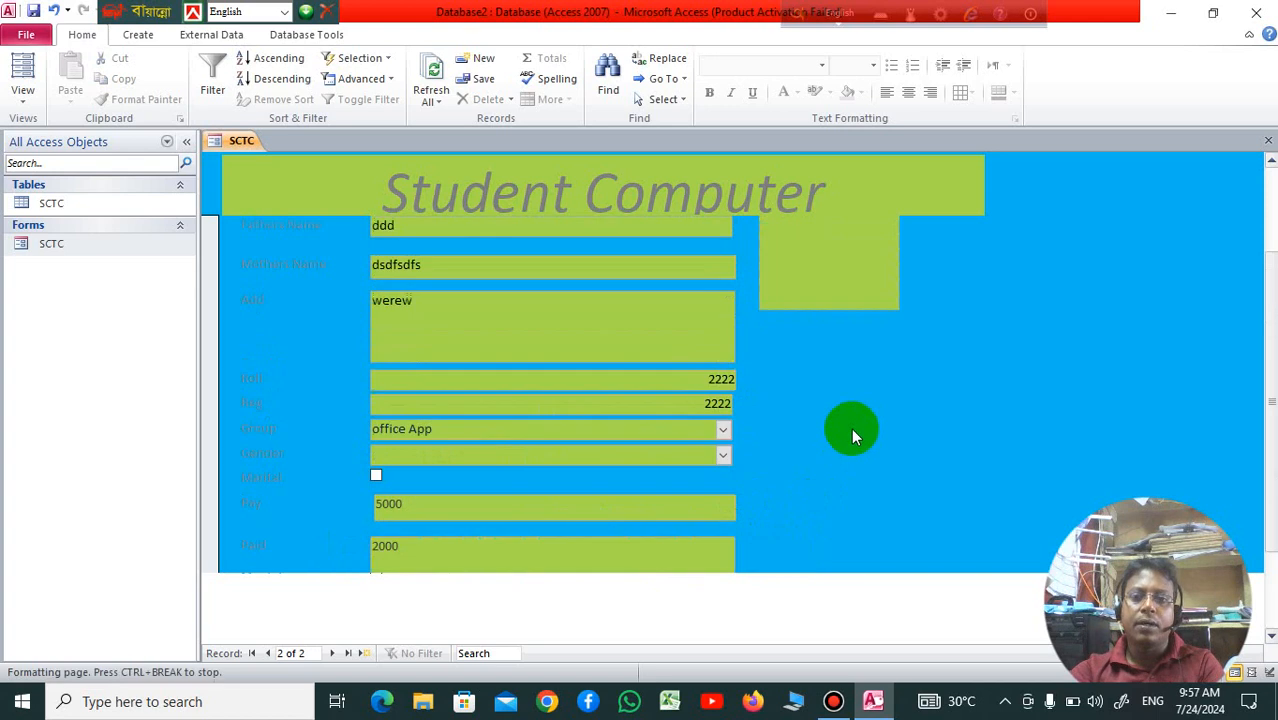
pyautogui.click(876, 313)
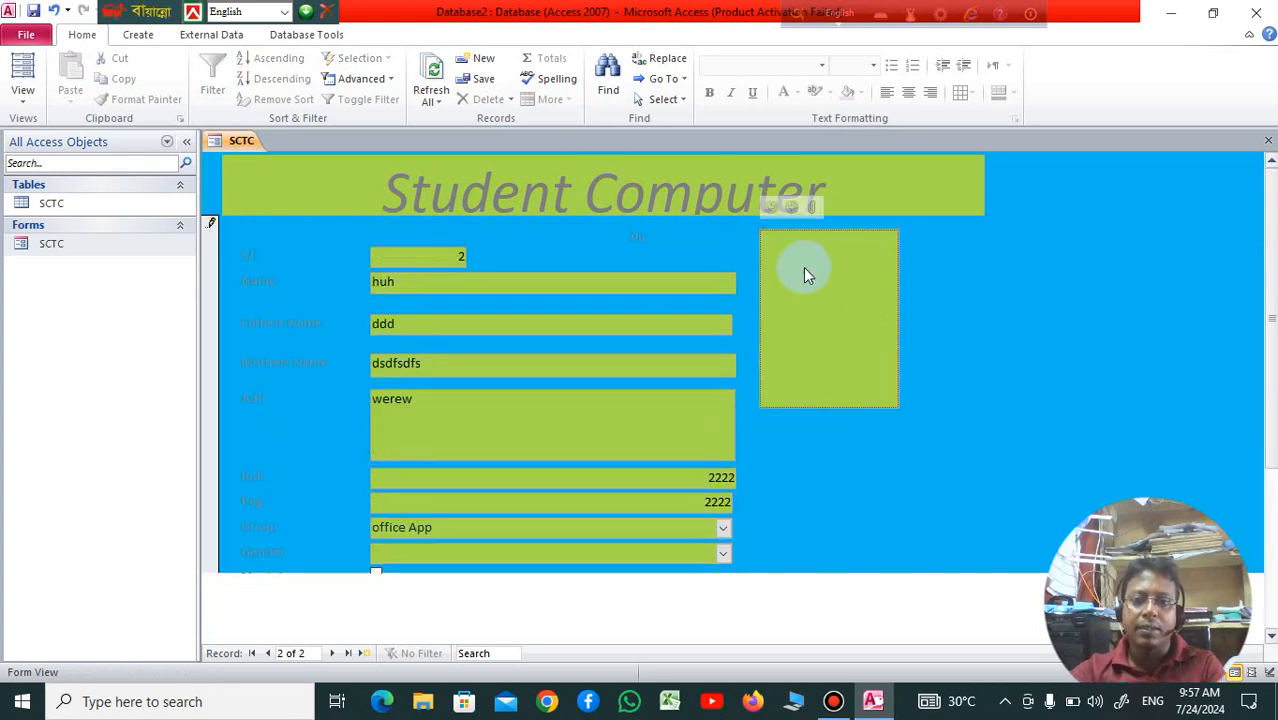
pyautogui.click(808, 206)
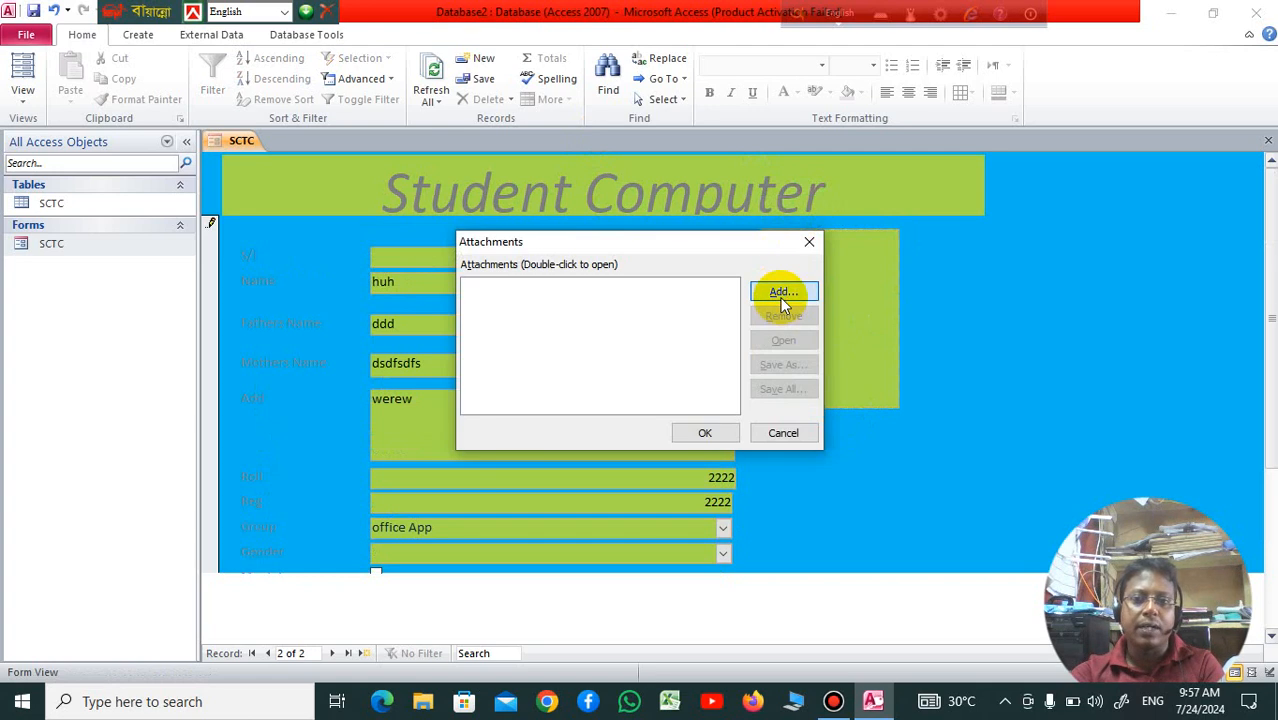
pyautogui.click(783, 298)
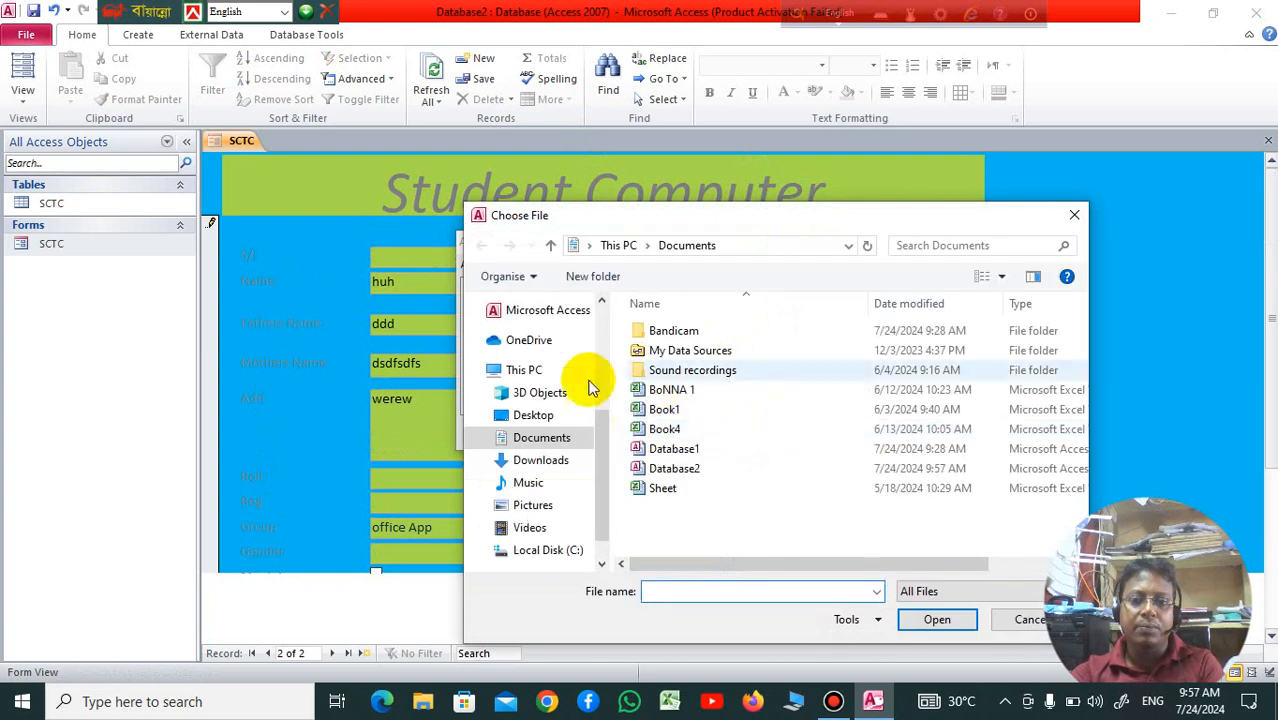
pyautogui.moveTo(608, 455); pyautogui.dragTo(614, 340)
pyautogui.click(550, 345)
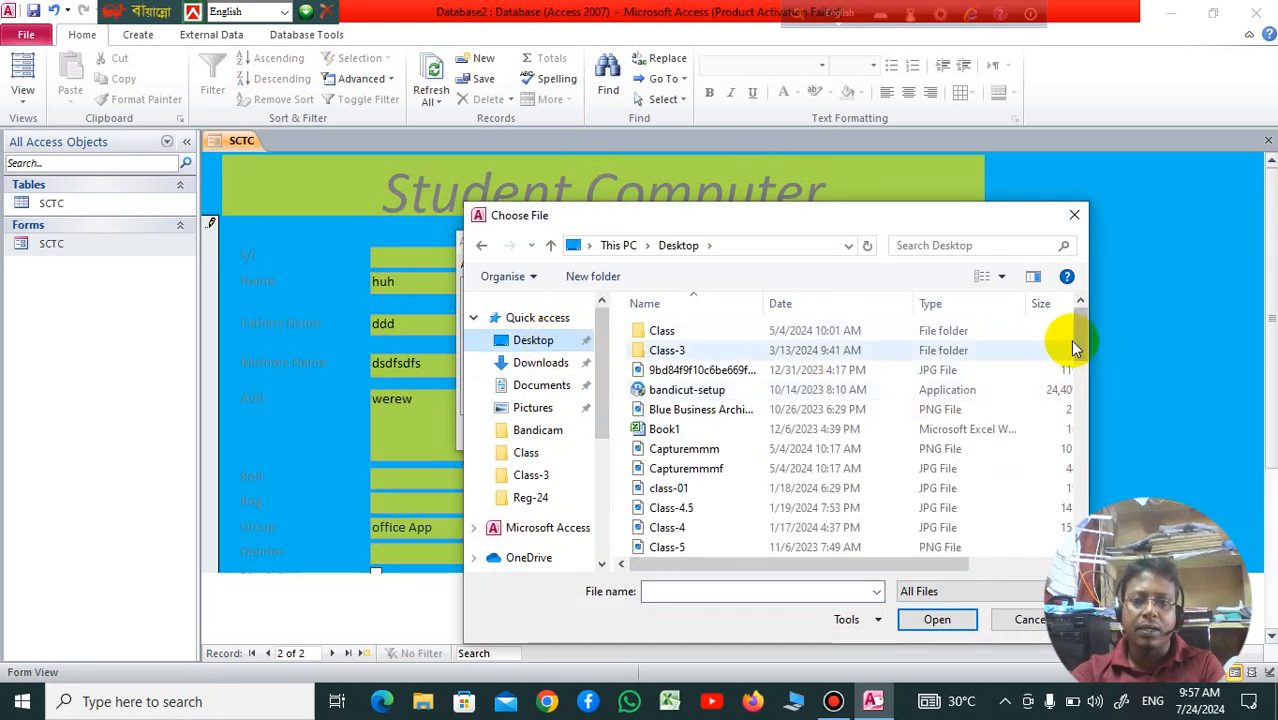
pyautogui.moveTo(1079, 334); pyautogui.dragTo(1082, 392)
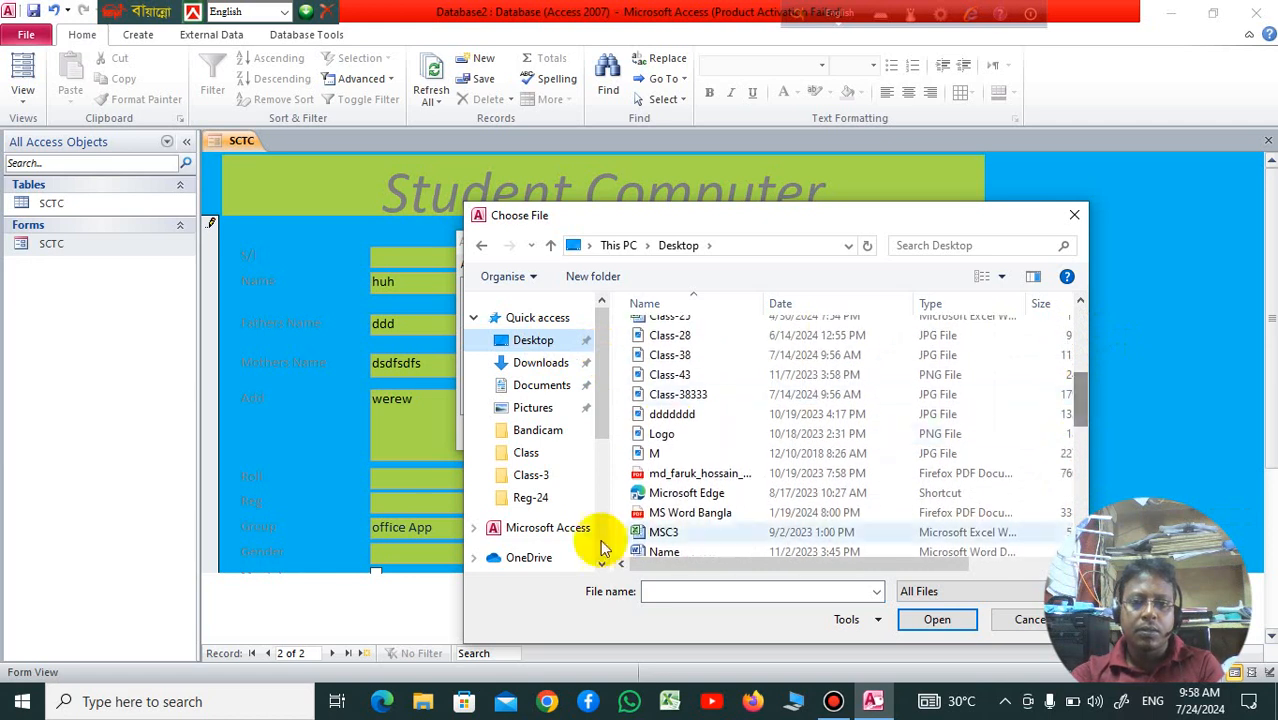
pyautogui.doubleClick(675, 452)
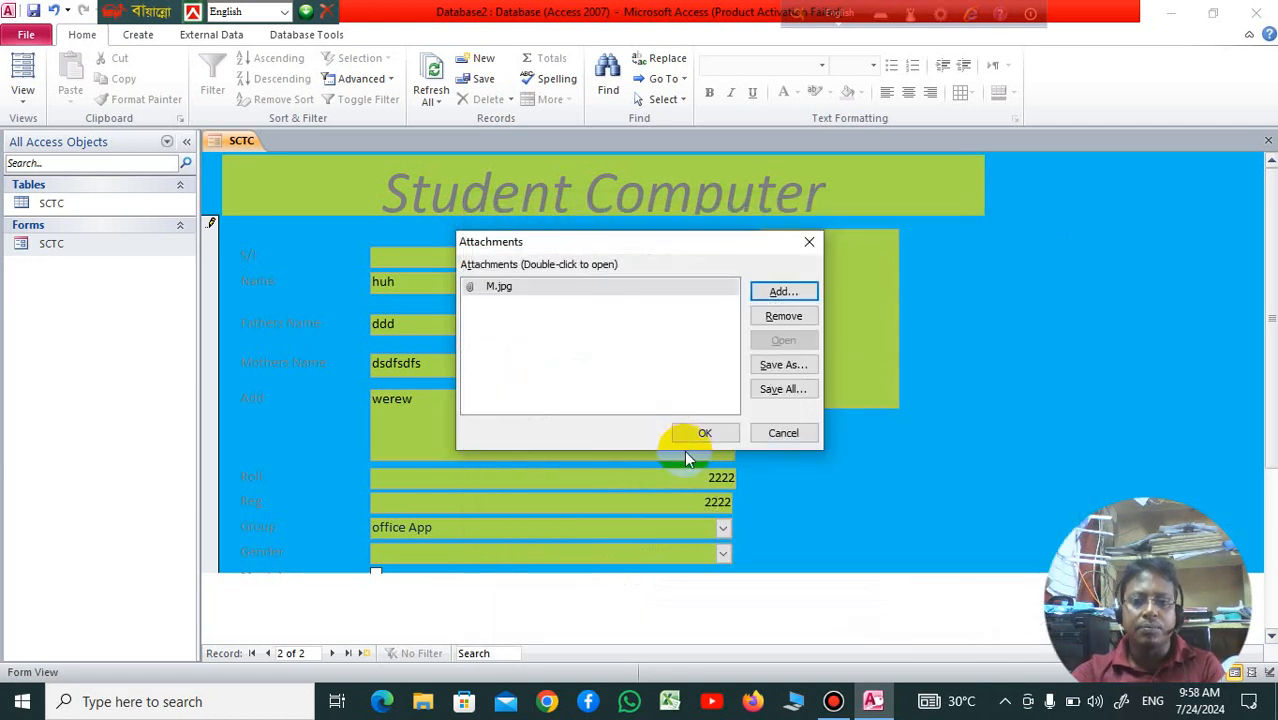
pyautogui.click(713, 438)
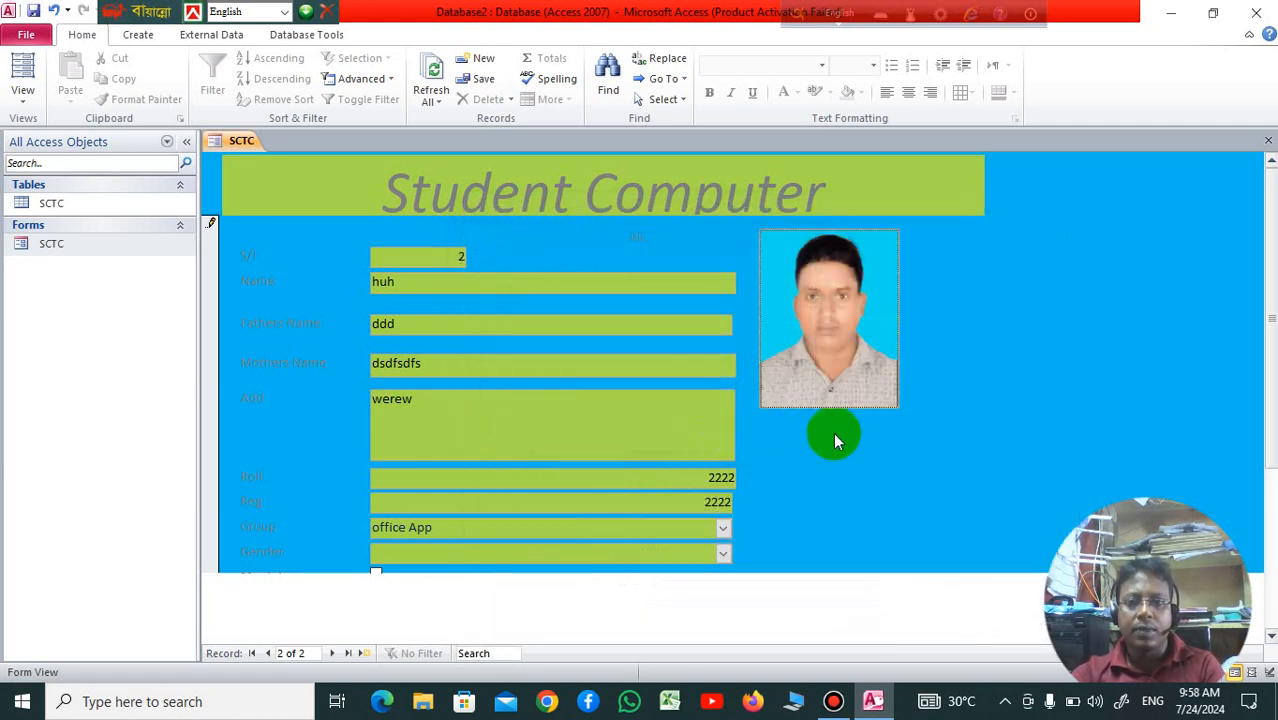
# Move on to a new third record, set S/l to 22 and fill in the student's name.
pyautogui.scroll(-4, 790, 465)
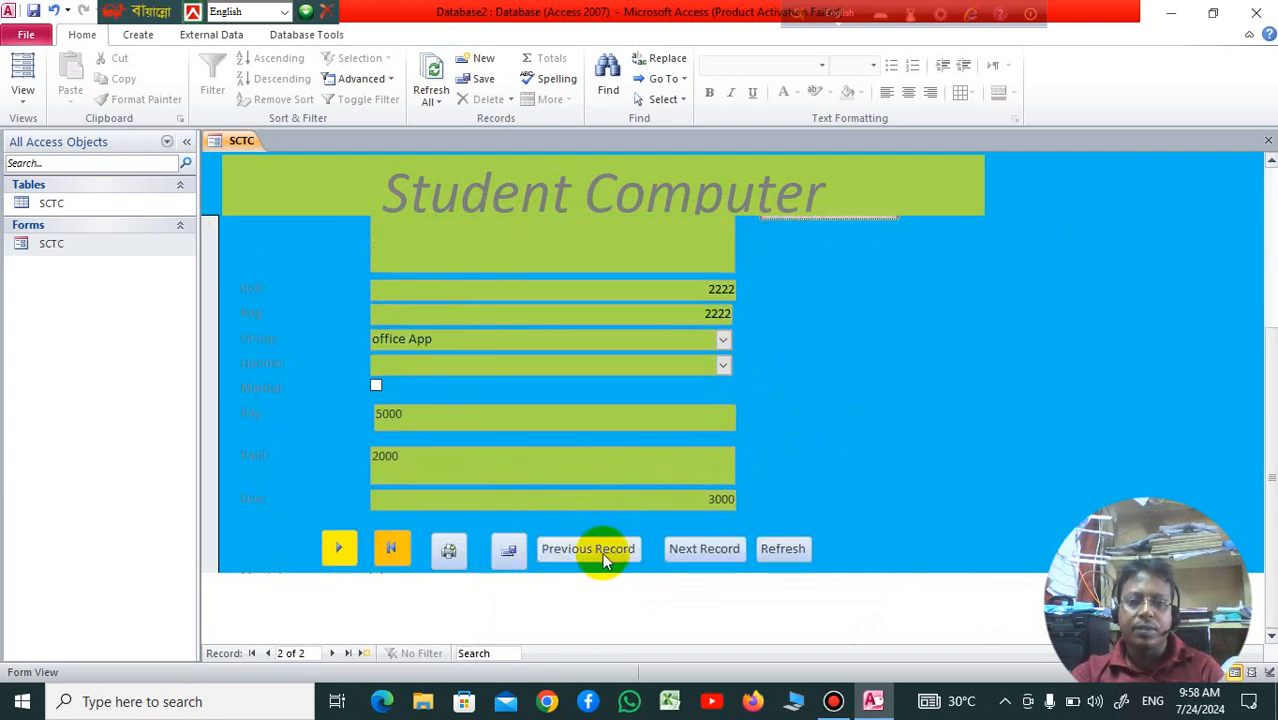
pyautogui.click(704, 550)
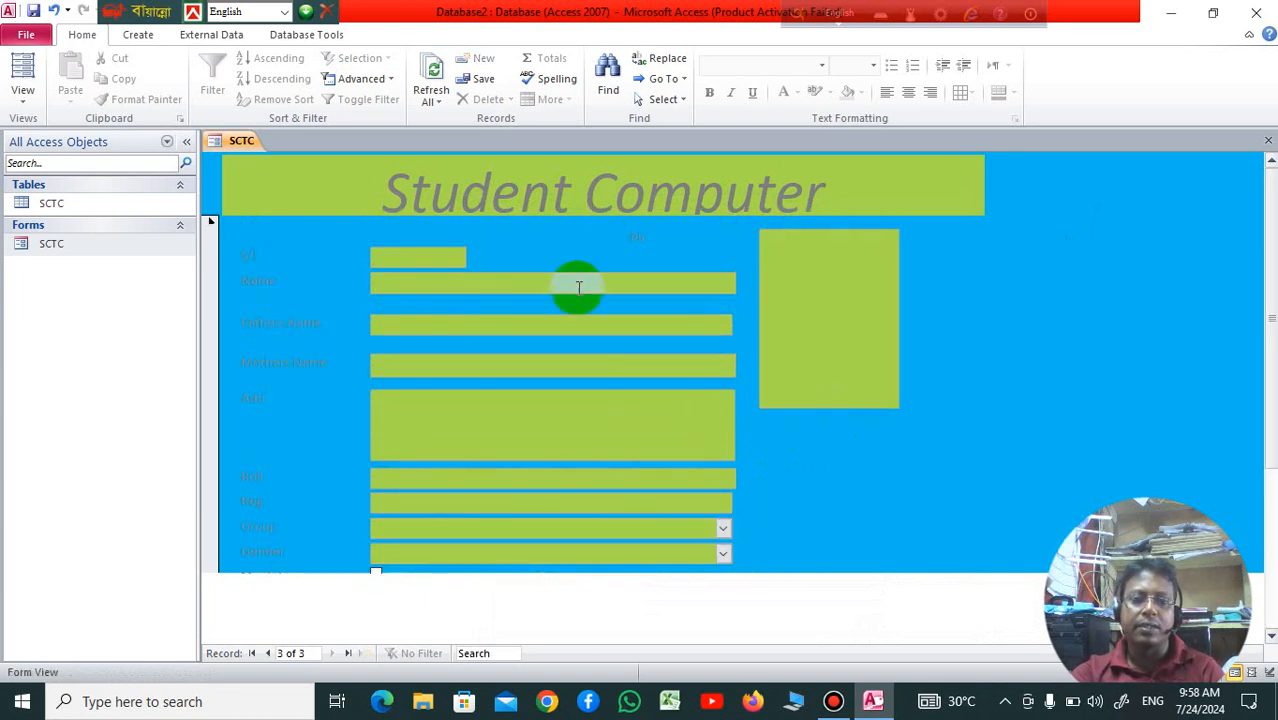
pyautogui.click(441, 254)
pyautogui.write('02')
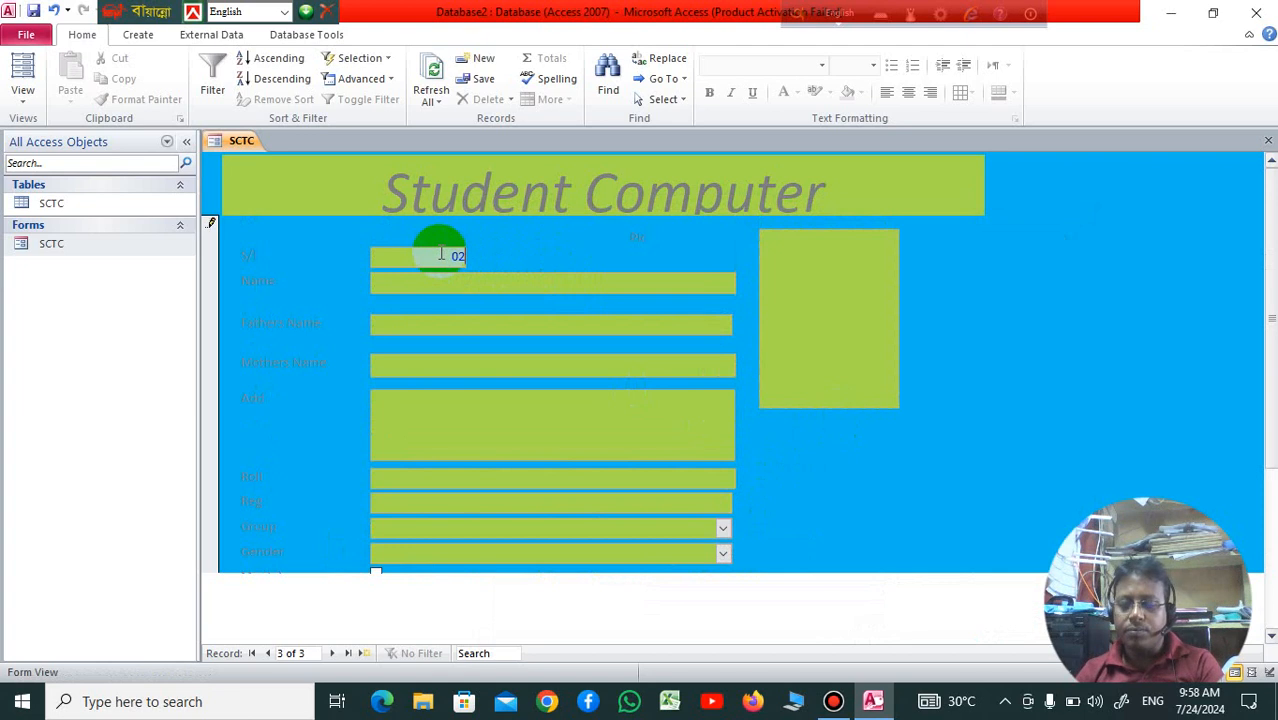
pyautogui.write('2')
pyautogui.click(508, 280)
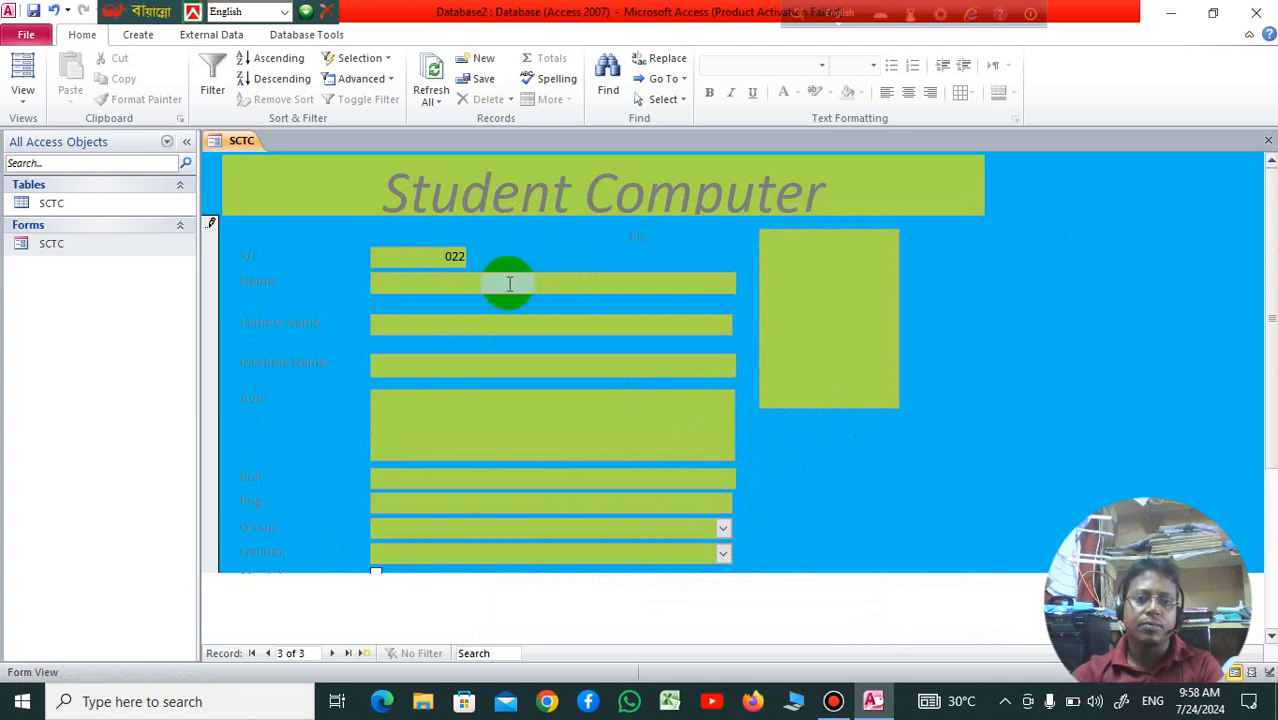
pyautogui.write('fsdfsdf')
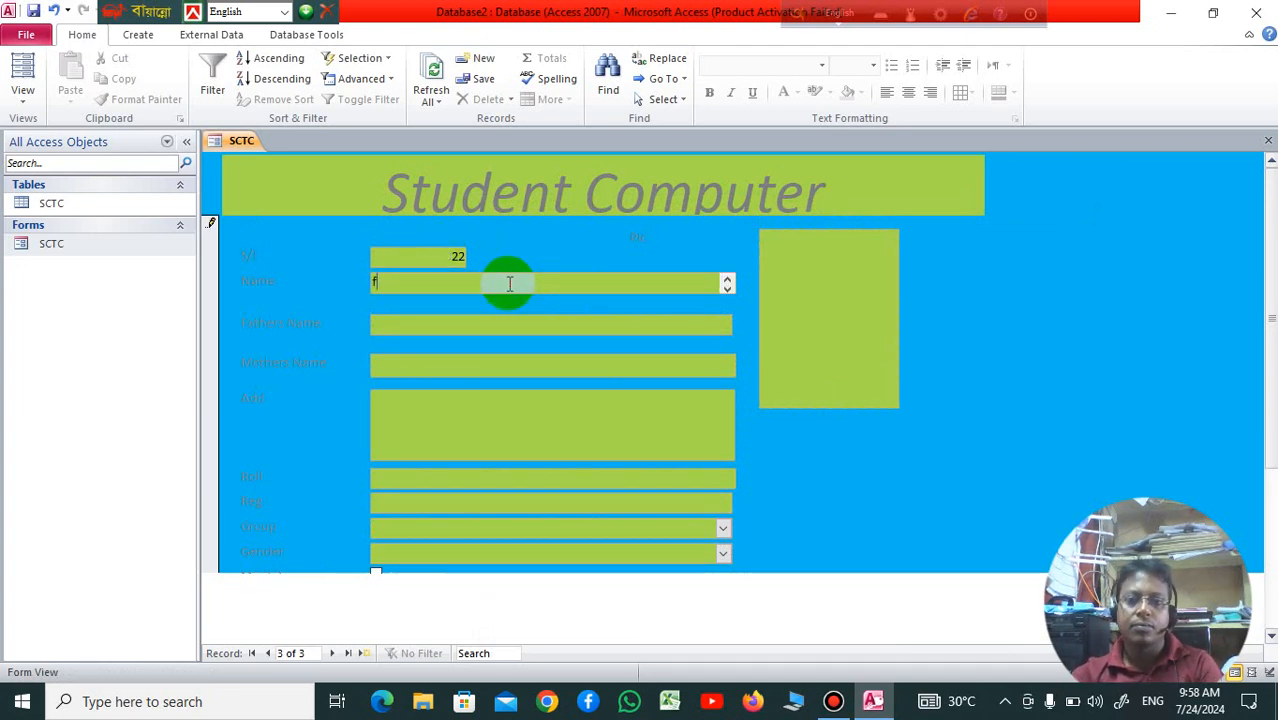
# Fill in the third student's father's name, mother's name and address.
pyautogui.click(494, 322)
pyautogui.write('fdsdfs')
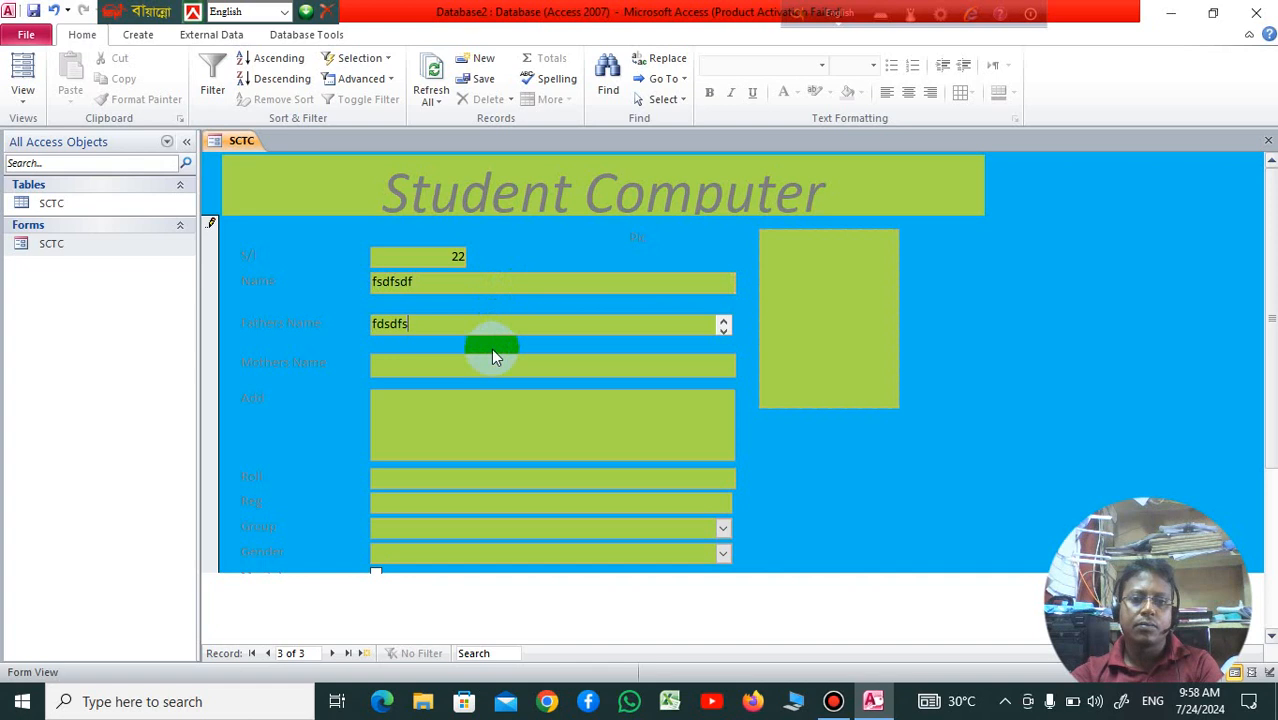
pyautogui.click(494, 362)
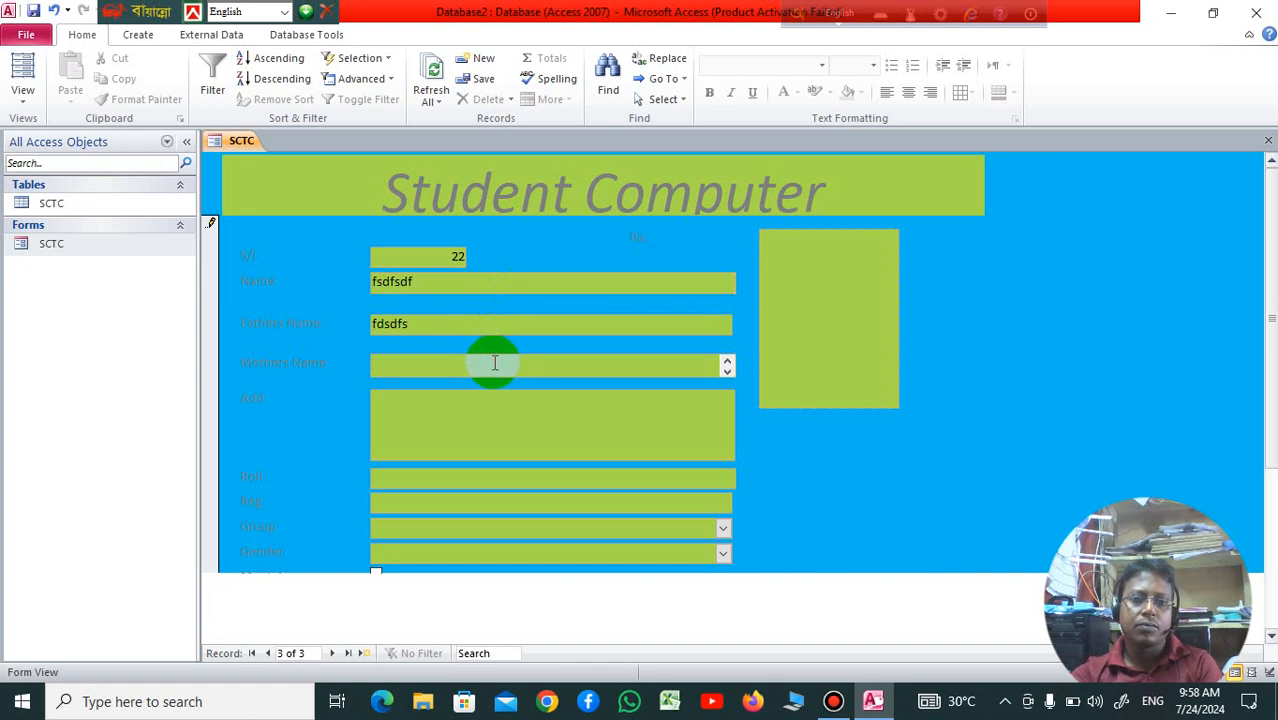
pyautogui.write('dsff')
pyautogui.click(515, 410)
pyautogui.write('4e')
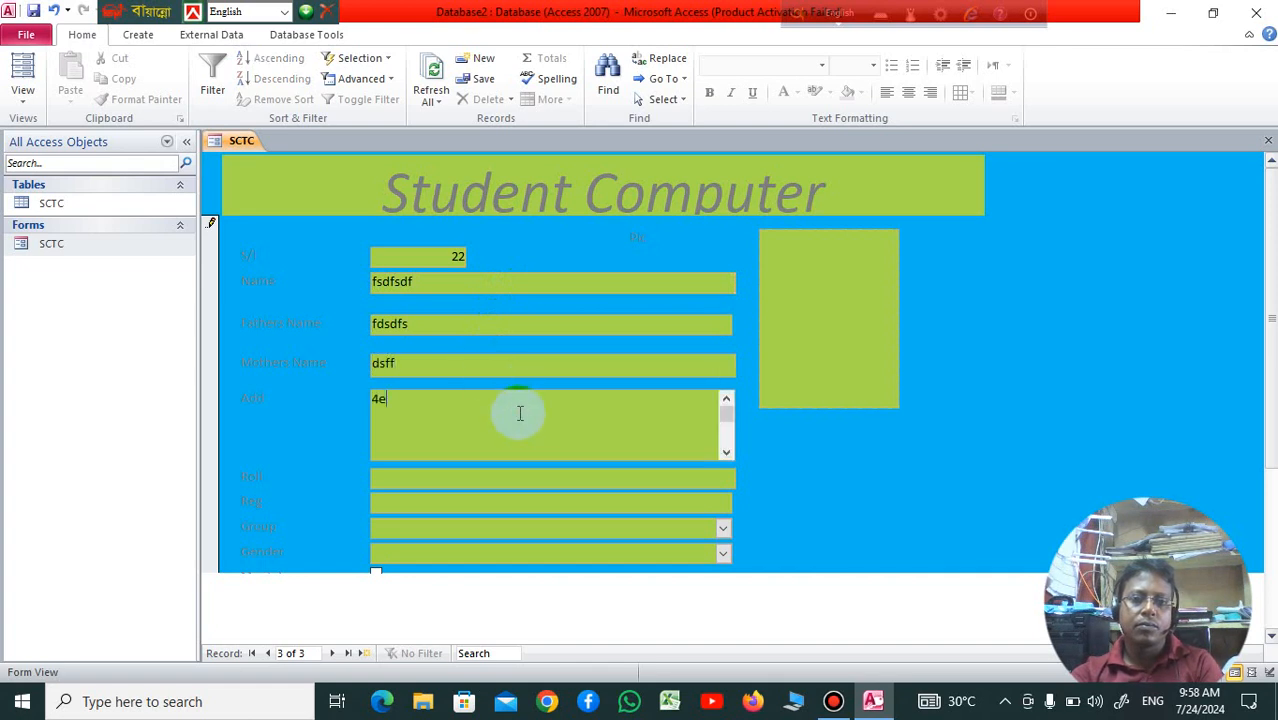
pyautogui.write(' 43ttregerg')
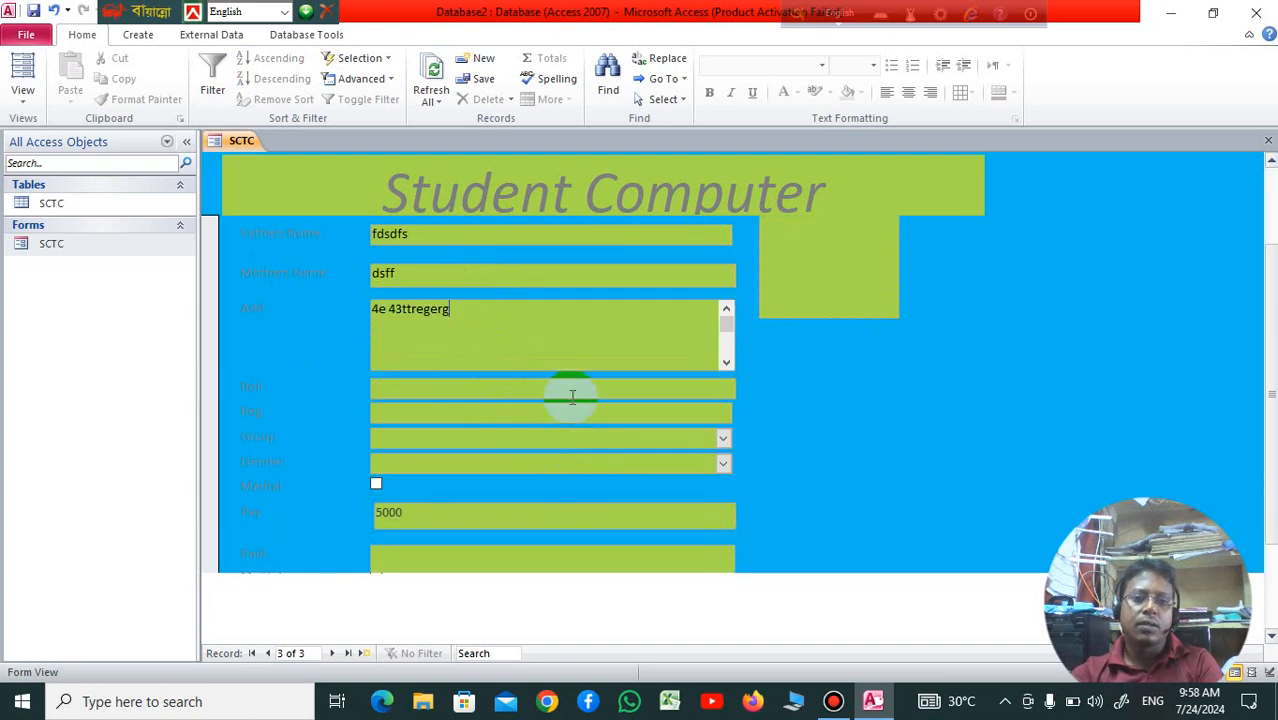
# Enter the third student's roll and registration numbers and set Group to Data Ba.
pyautogui.click(574, 388)
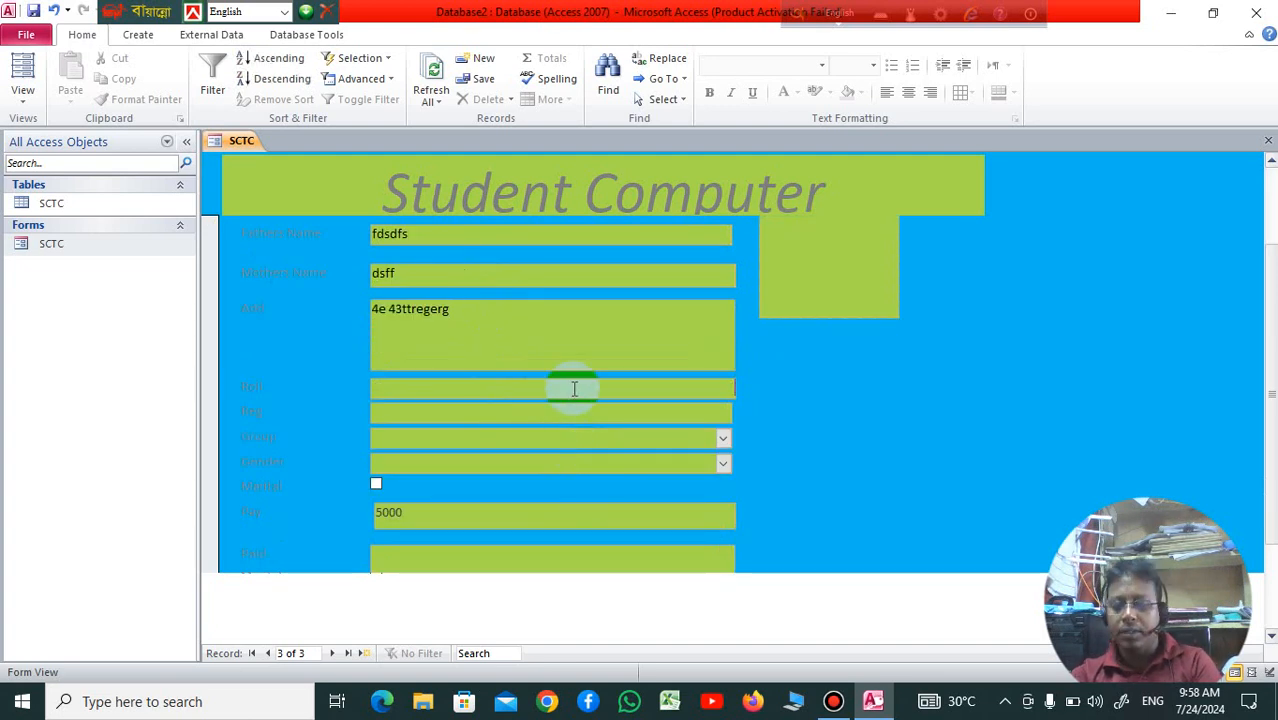
pyautogui.write('333')
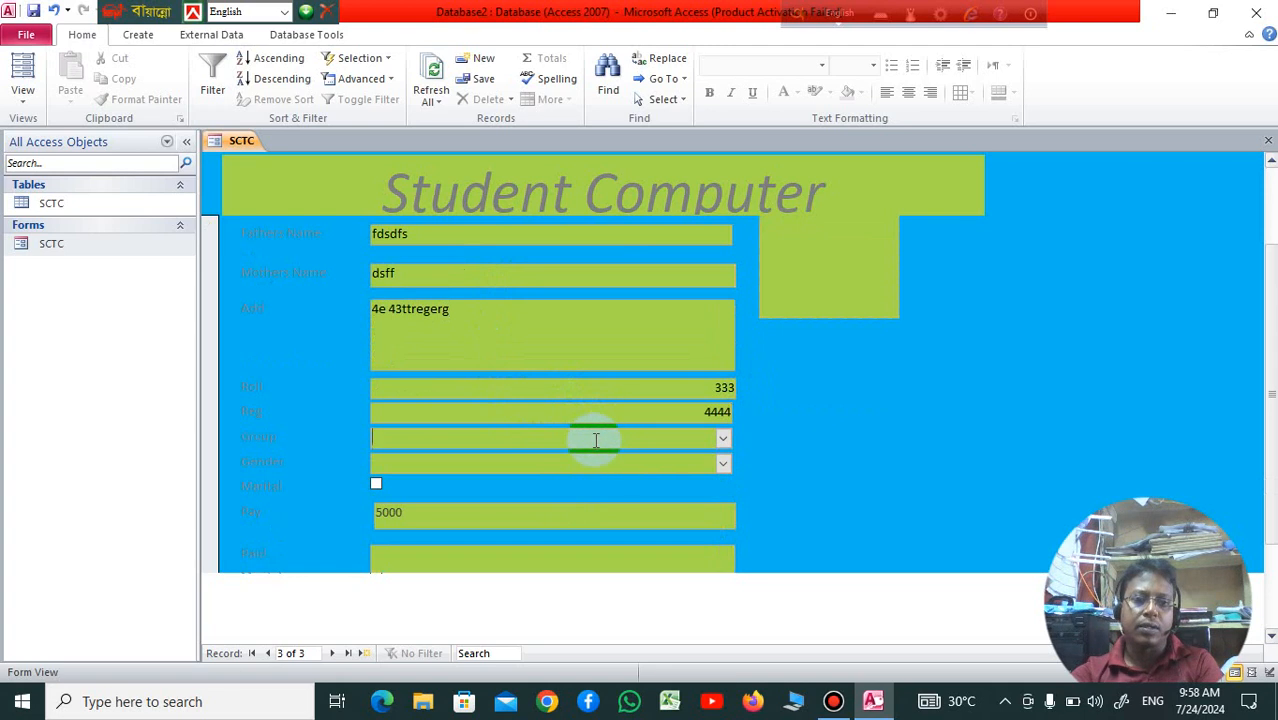
pyautogui.click(722, 437)
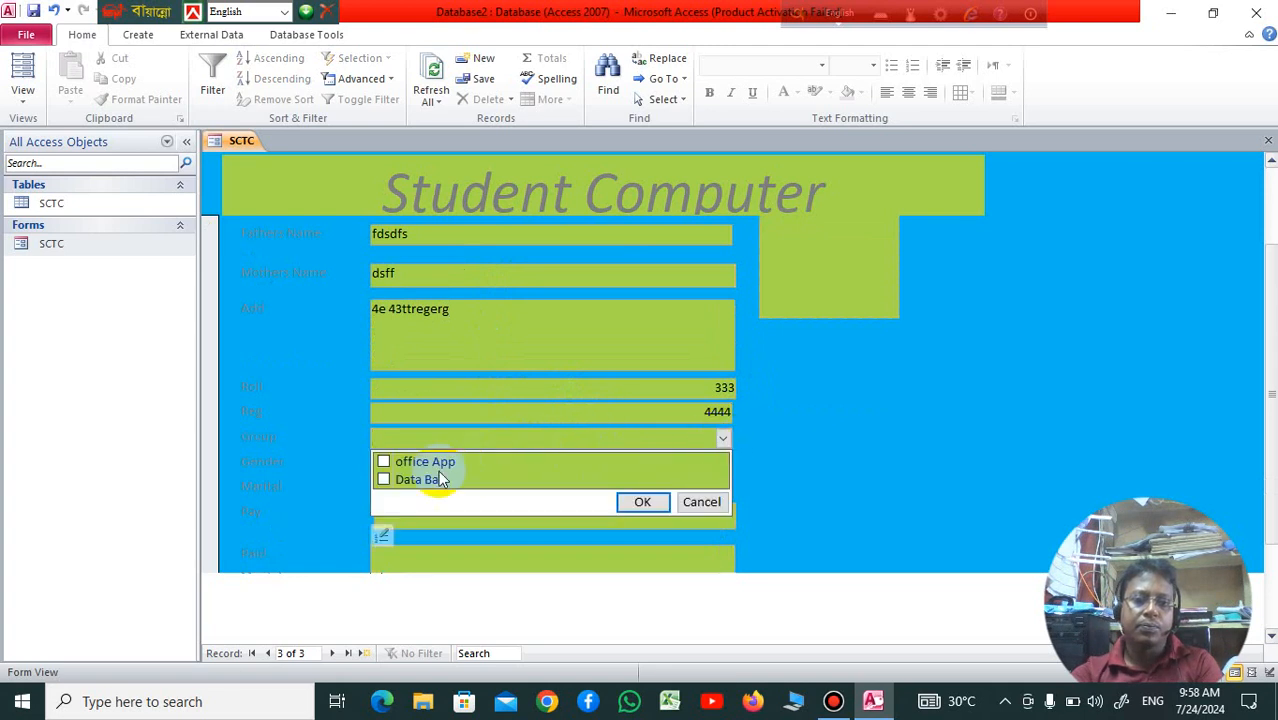
pyautogui.click(384, 479)
pyautogui.click(644, 502)
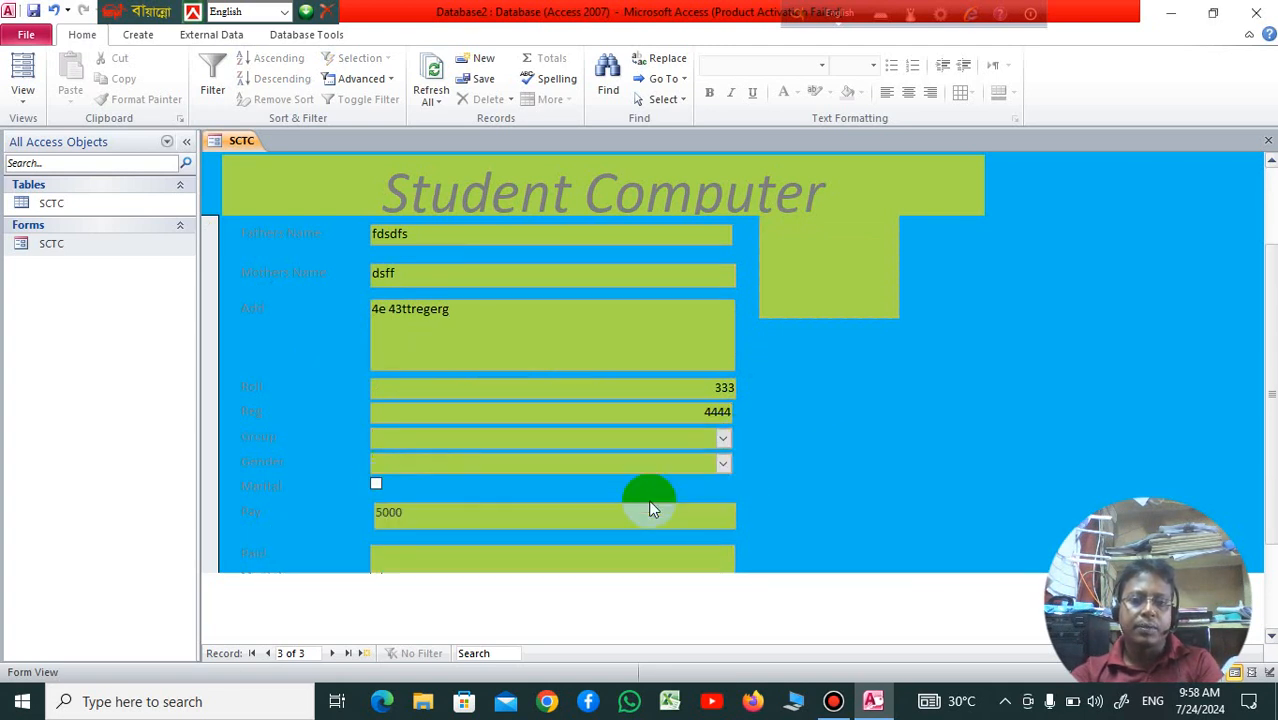
# Enter 1000 as the third student's Paid amount.
pyautogui.scroll(-2, 463, 487)
pyautogui.click(433, 465)
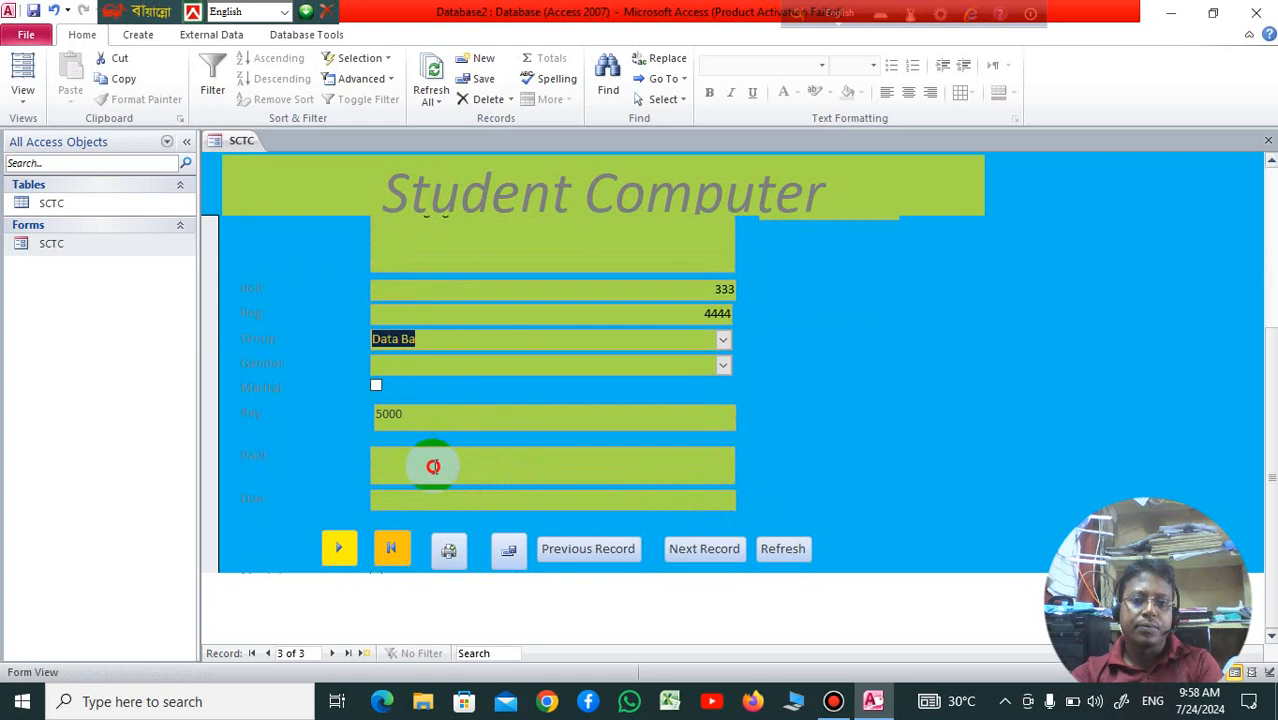
pyautogui.write('100')
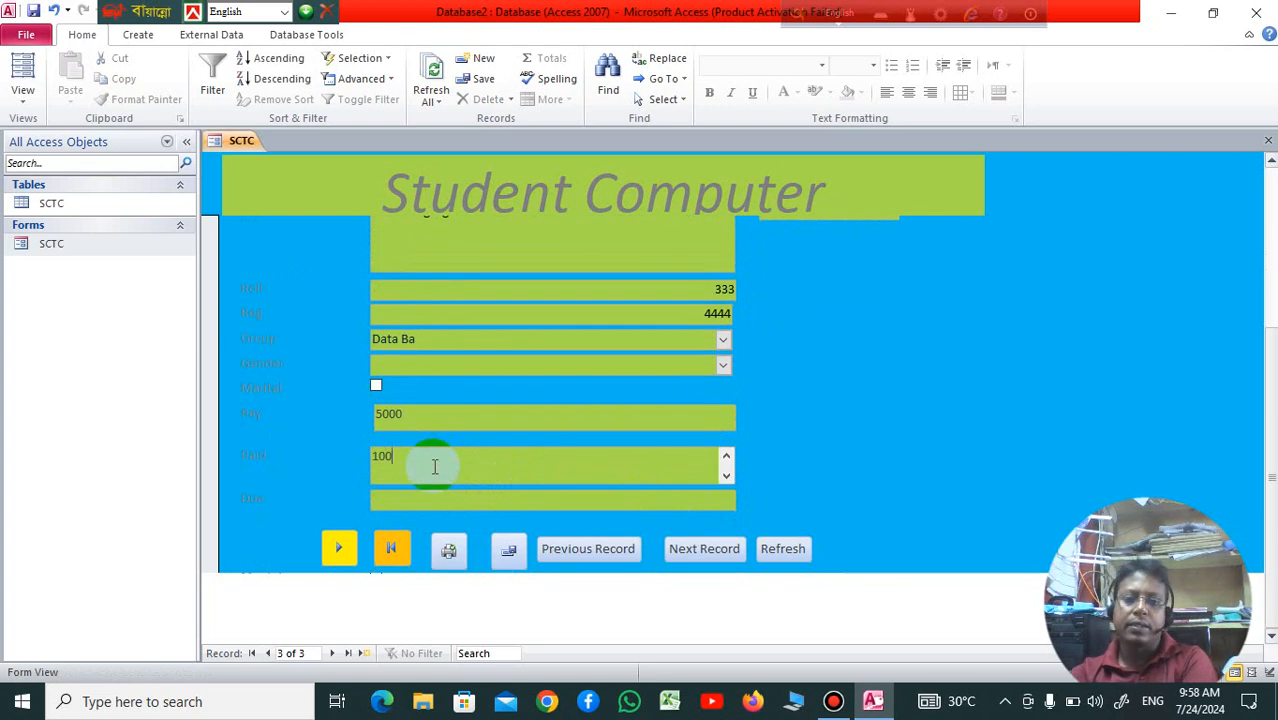
pyautogui.write('0')
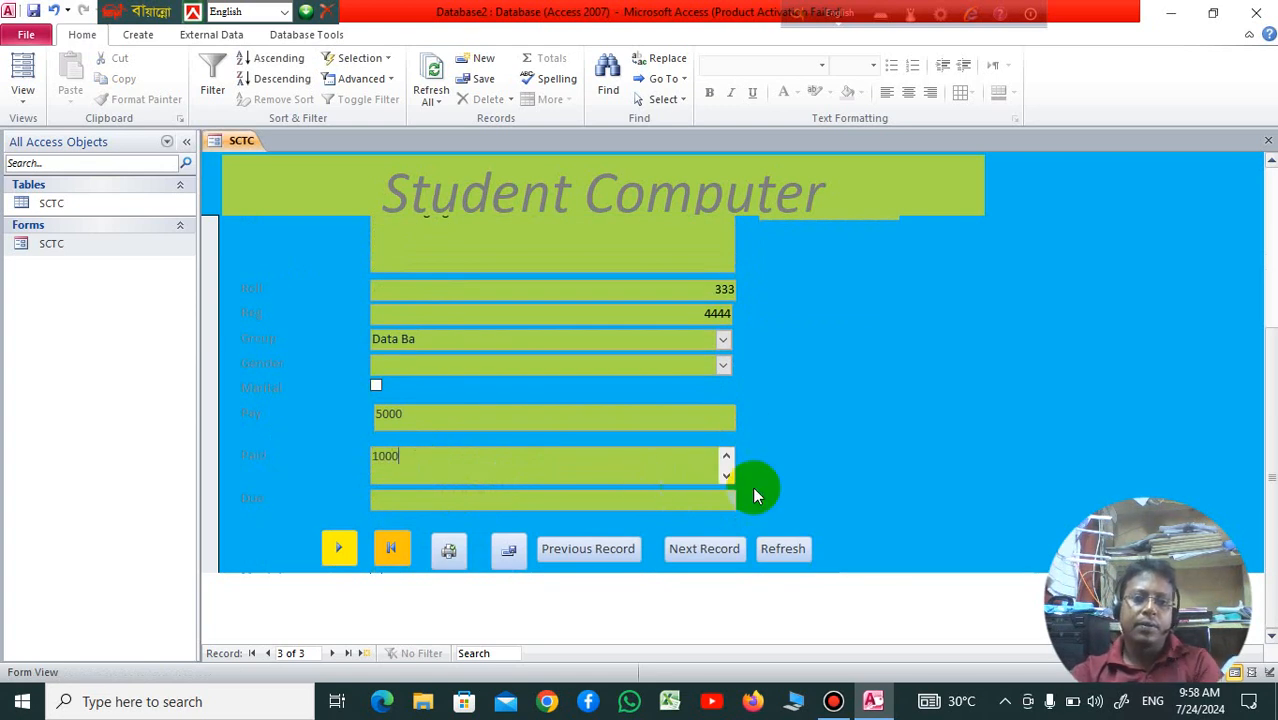
# Attach the portrait photo of the man in a tie from the Desktop folder to the third student's record.
pyautogui.scroll(5, 849, 425)
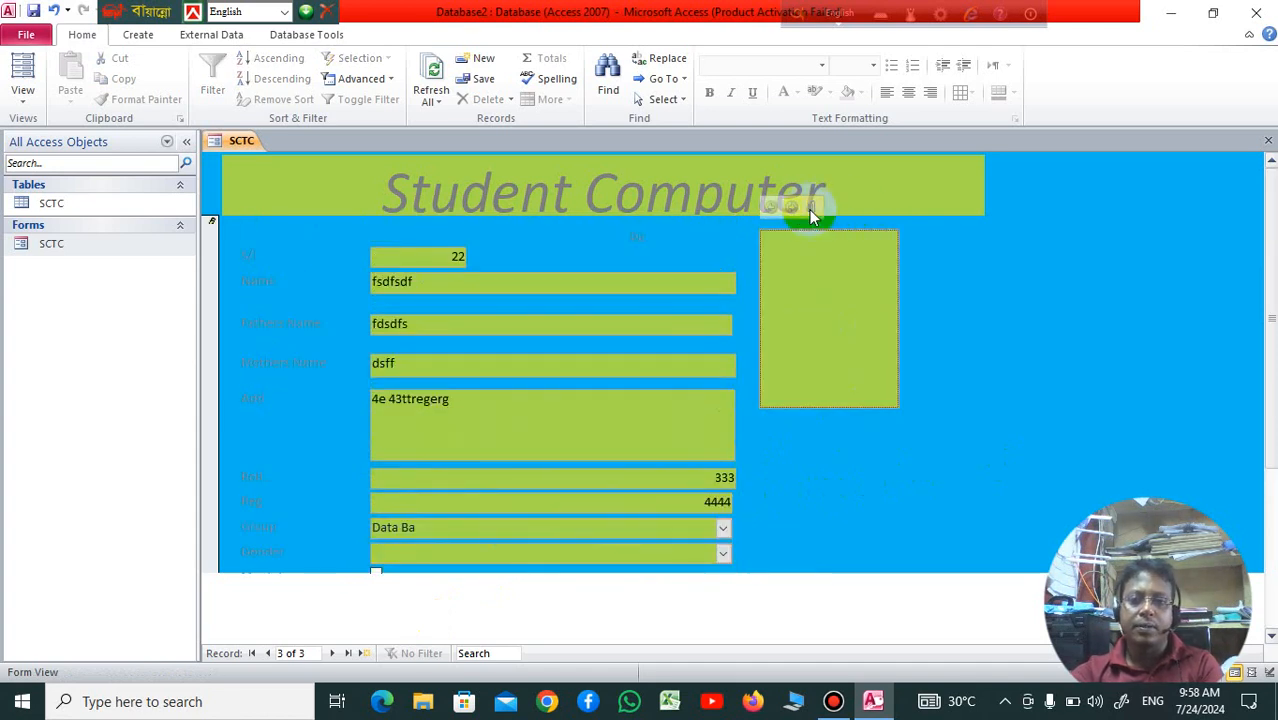
pyautogui.click(809, 209)
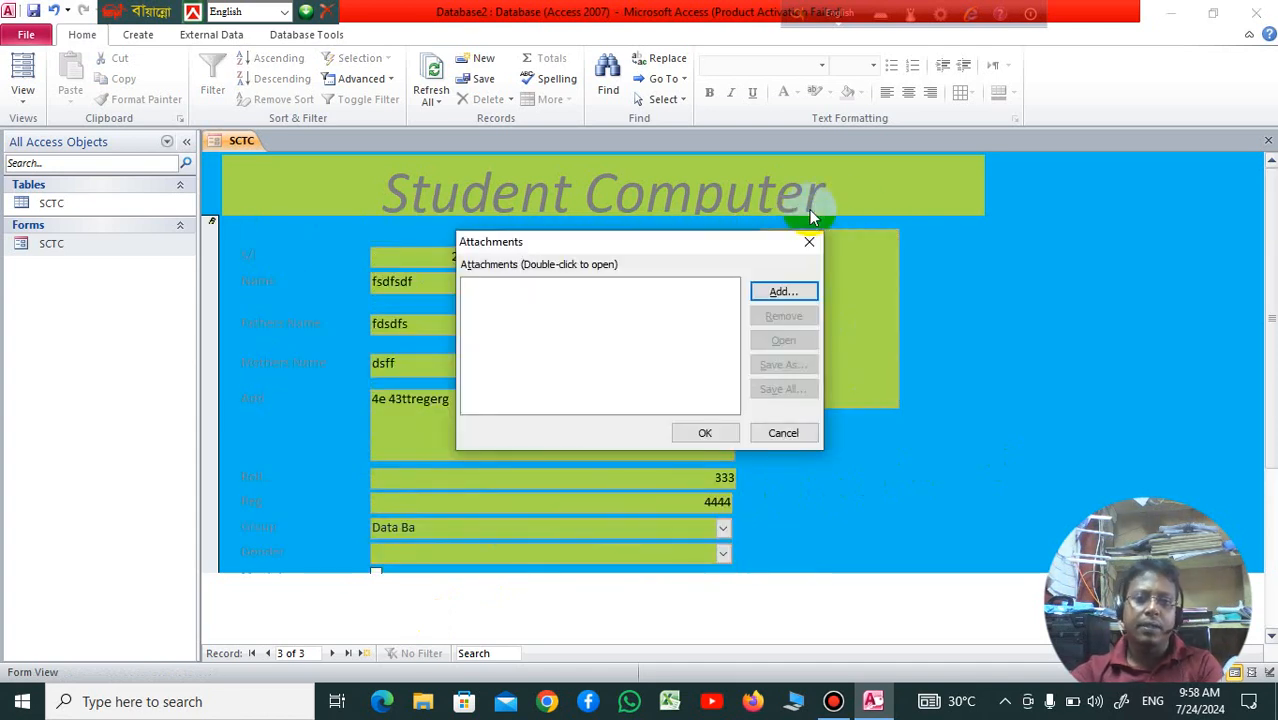
pyautogui.click(782, 293)
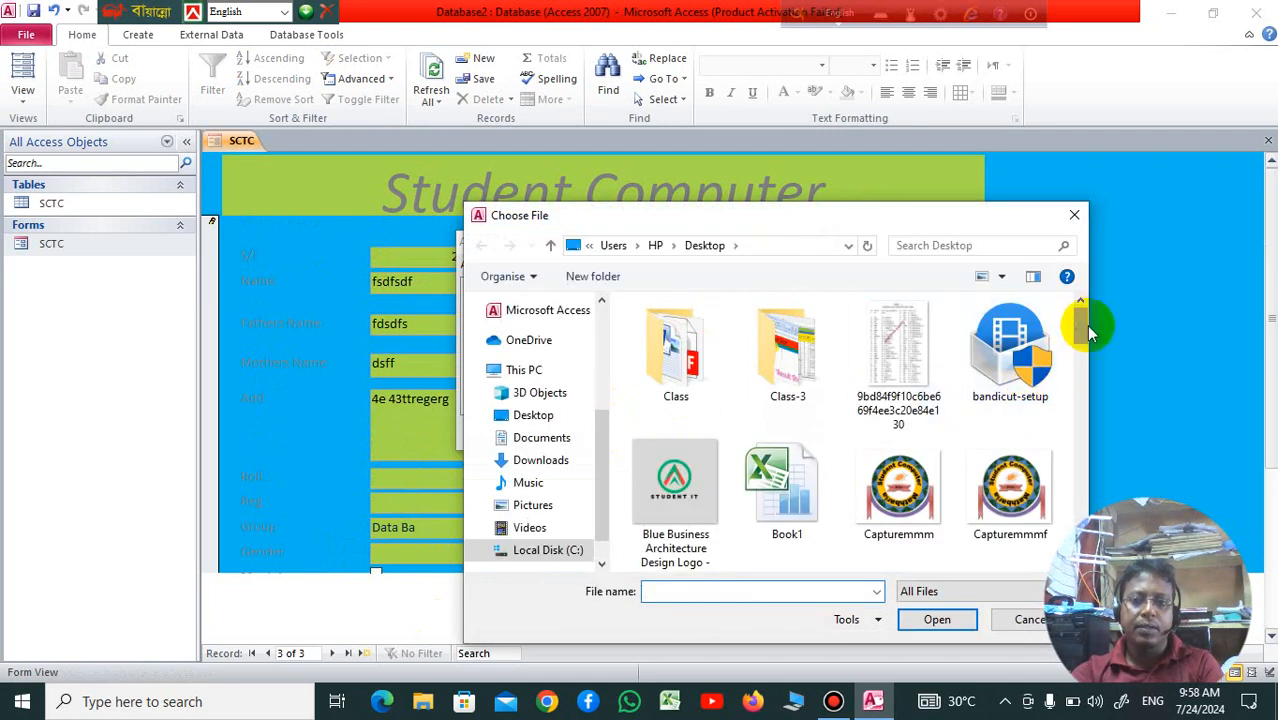
pyautogui.moveTo(1088, 332); pyautogui.dragTo(1050, 518)
pyautogui.doubleClick(787, 460)
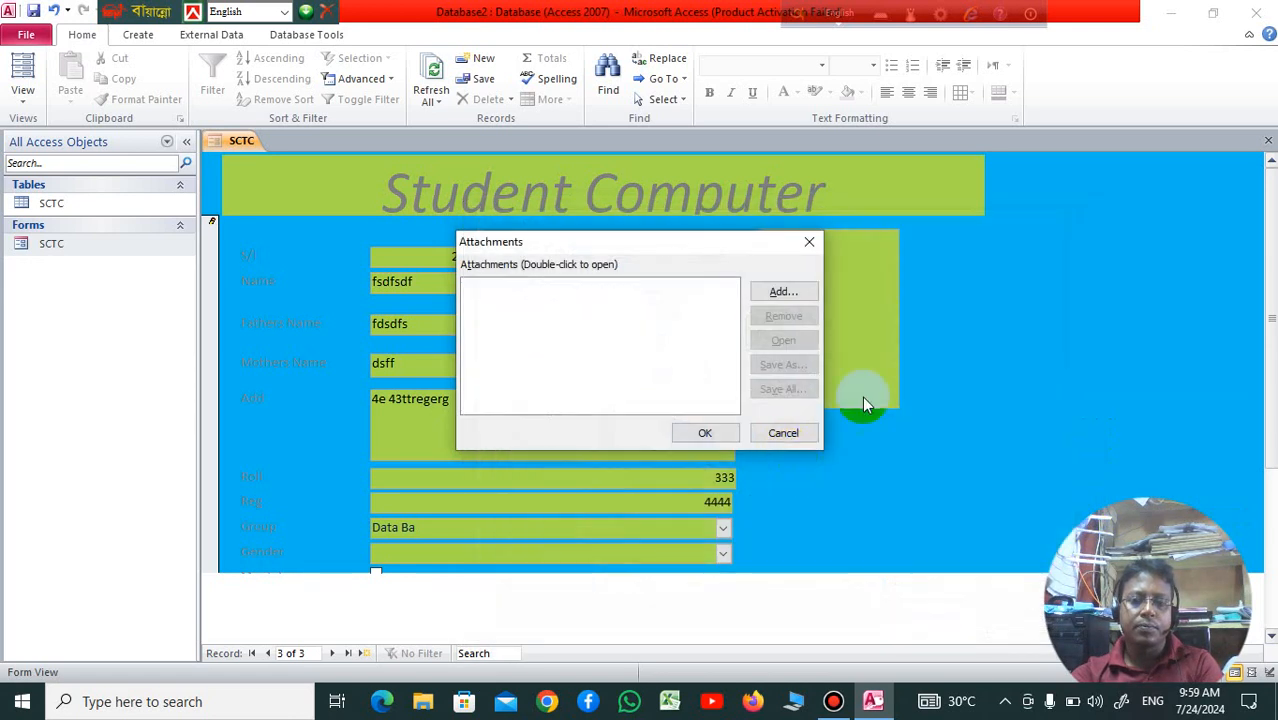
pyautogui.click(704, 435)
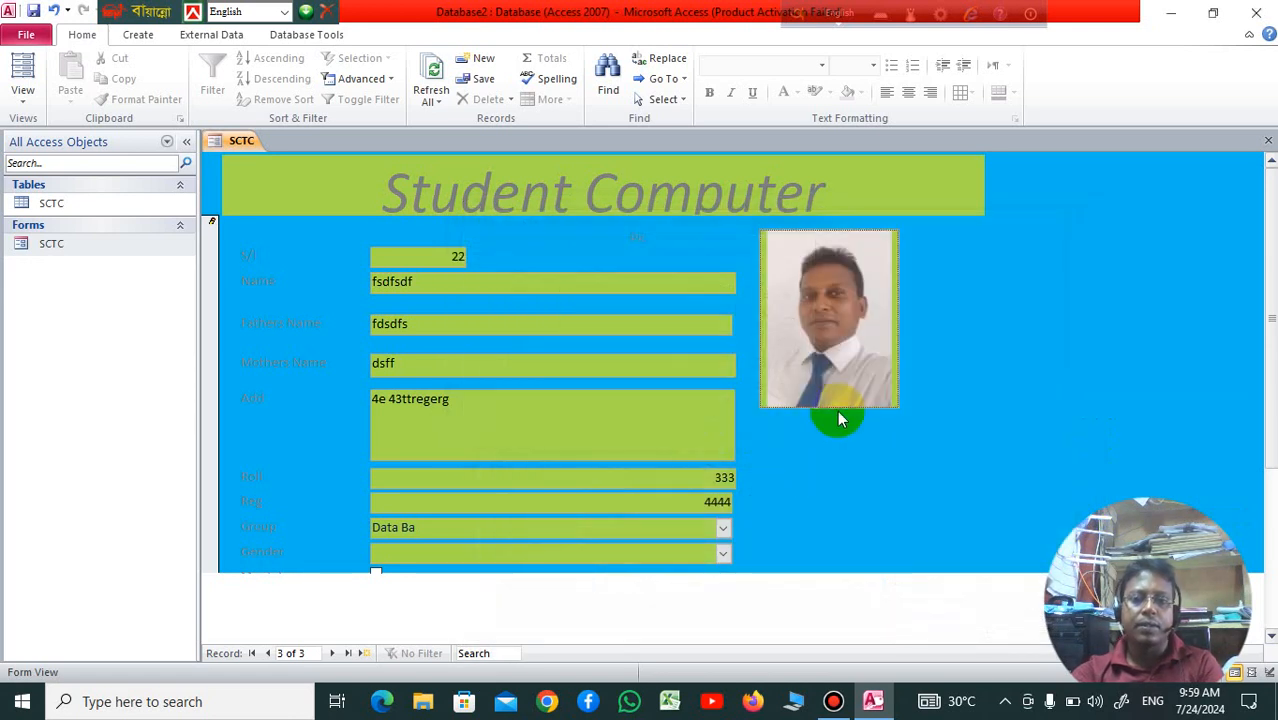
# Review the third record's payment fields and open its print options, closing them without printing.
pyautogui.scroll(-5, 842, 474)
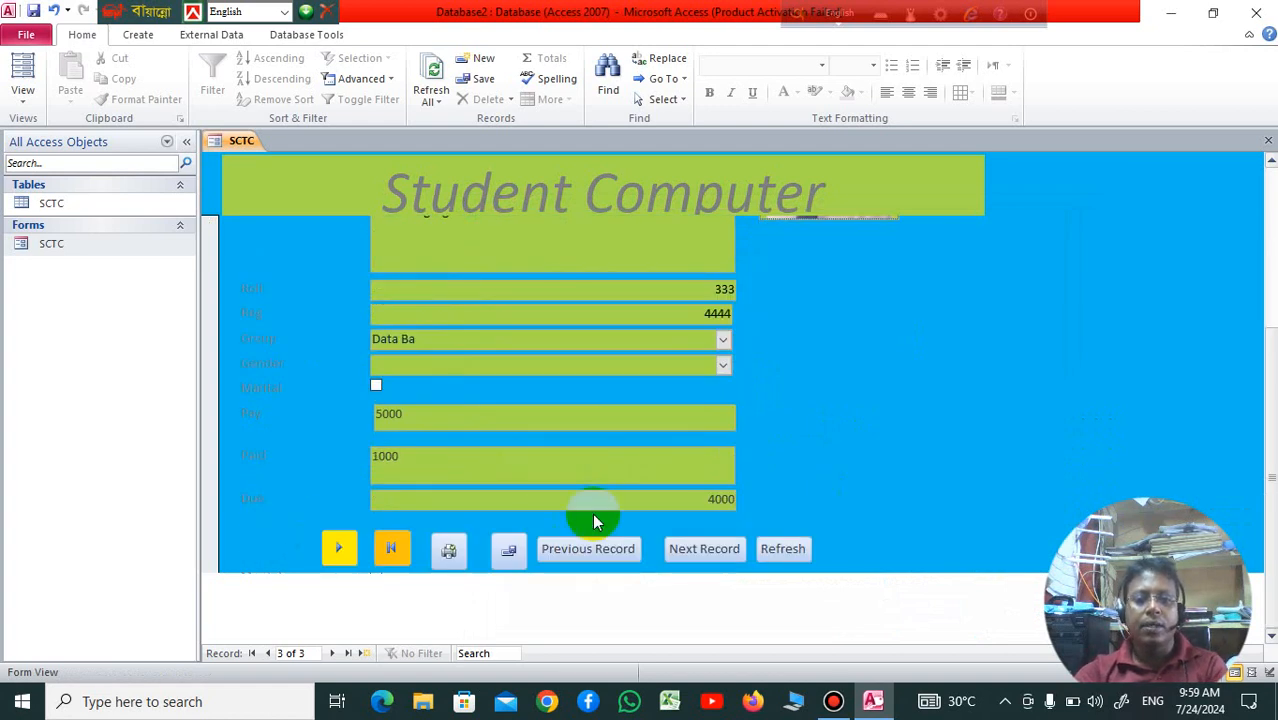
pyautogui.scroll(3, 679, 497)
pyautogui.scroll(-3, 680, 496)
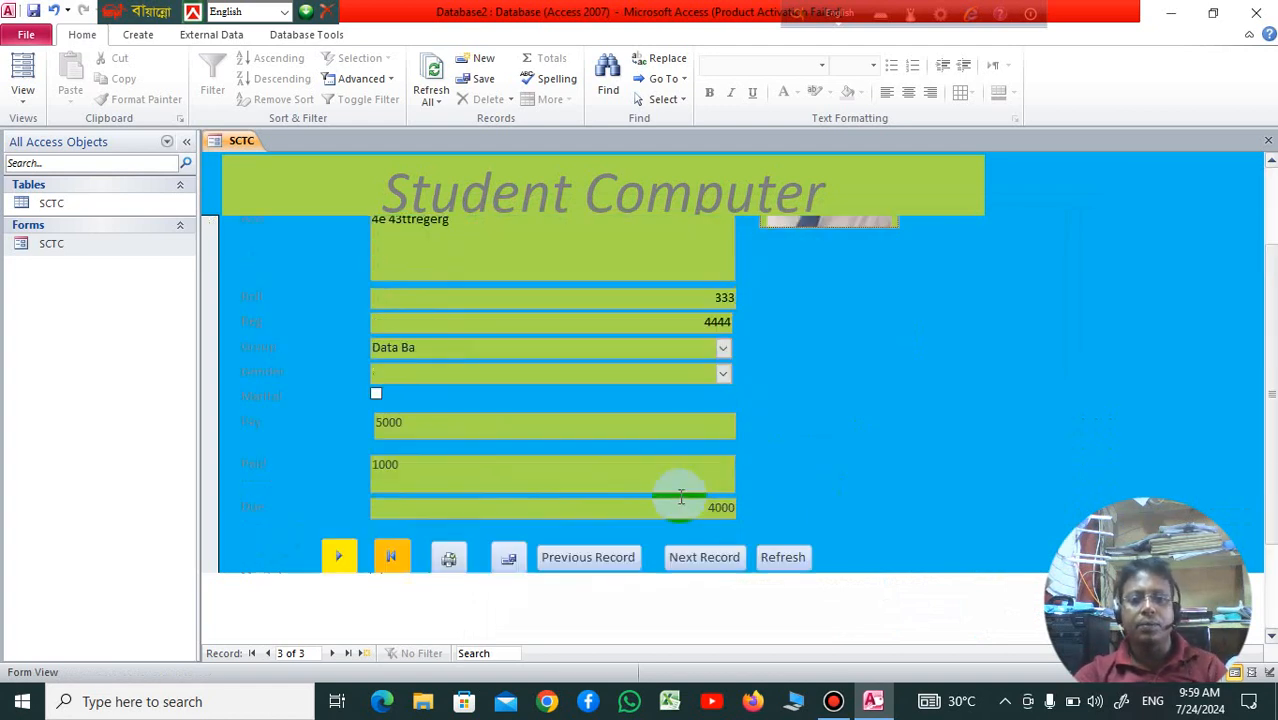
pyautogui.click(450, 559)
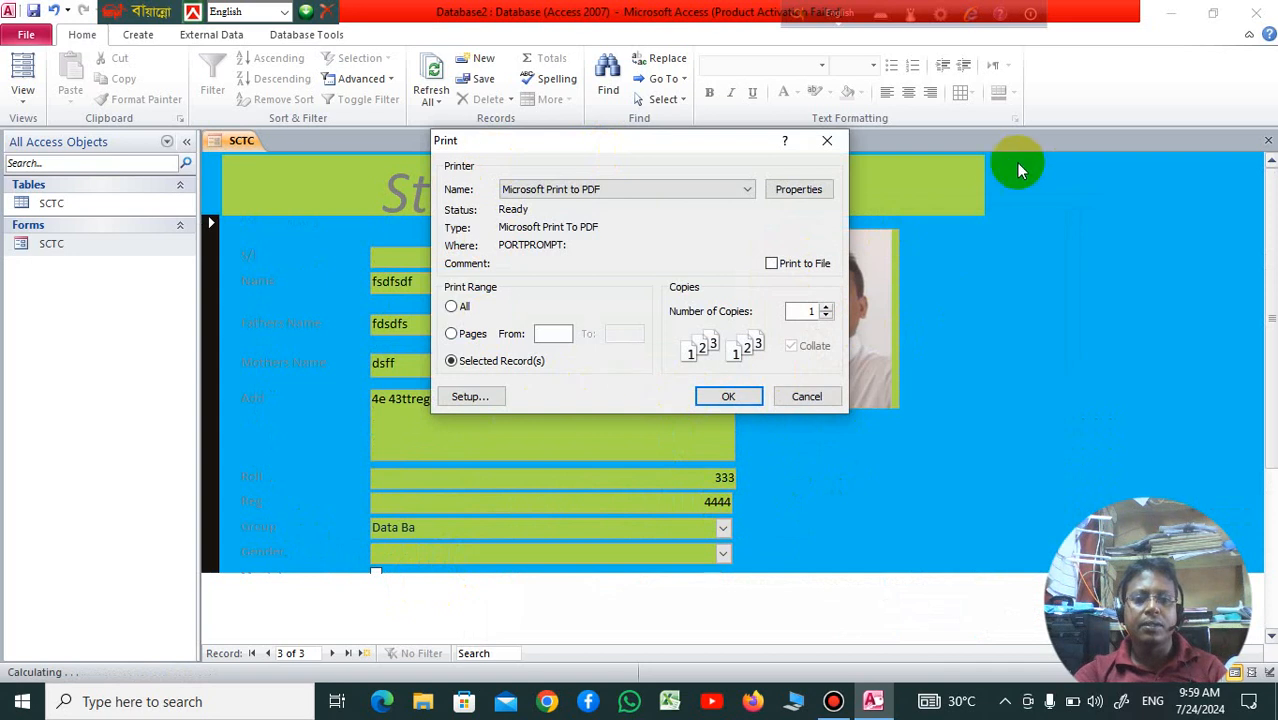
pyautogui.click(826, 141)
# Go back to the second student's record and review its picture and payment fields.
pyautogui.scroll(-3, 990, 405)
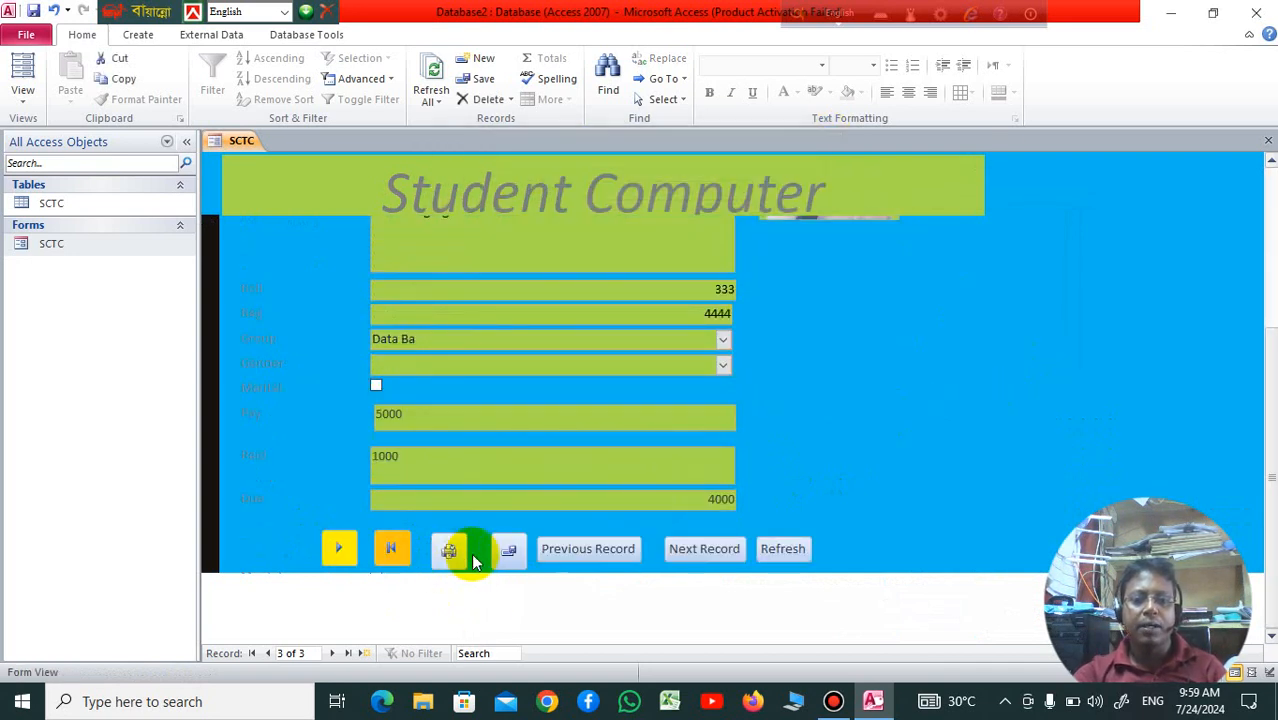
pyautogui.click(595, 552)
pyautogui.scroll(3, 815, 455)
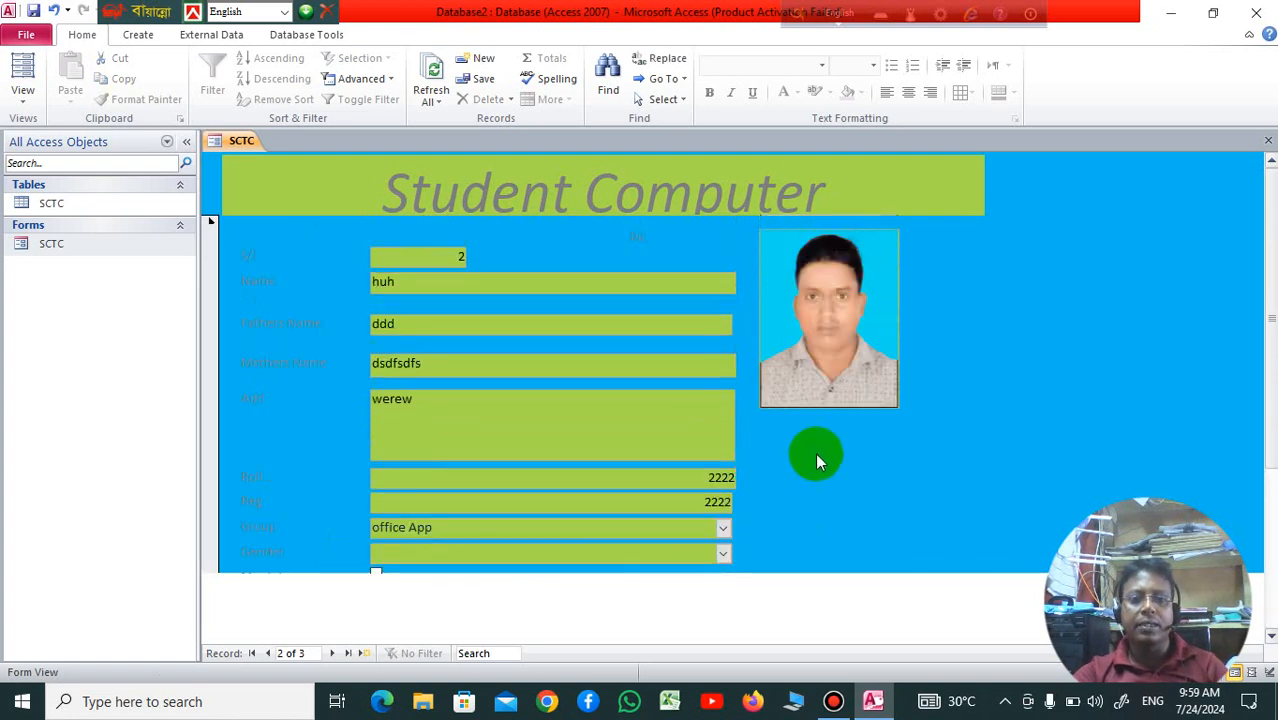
pyautogui.scroll(-3, 815, 455)
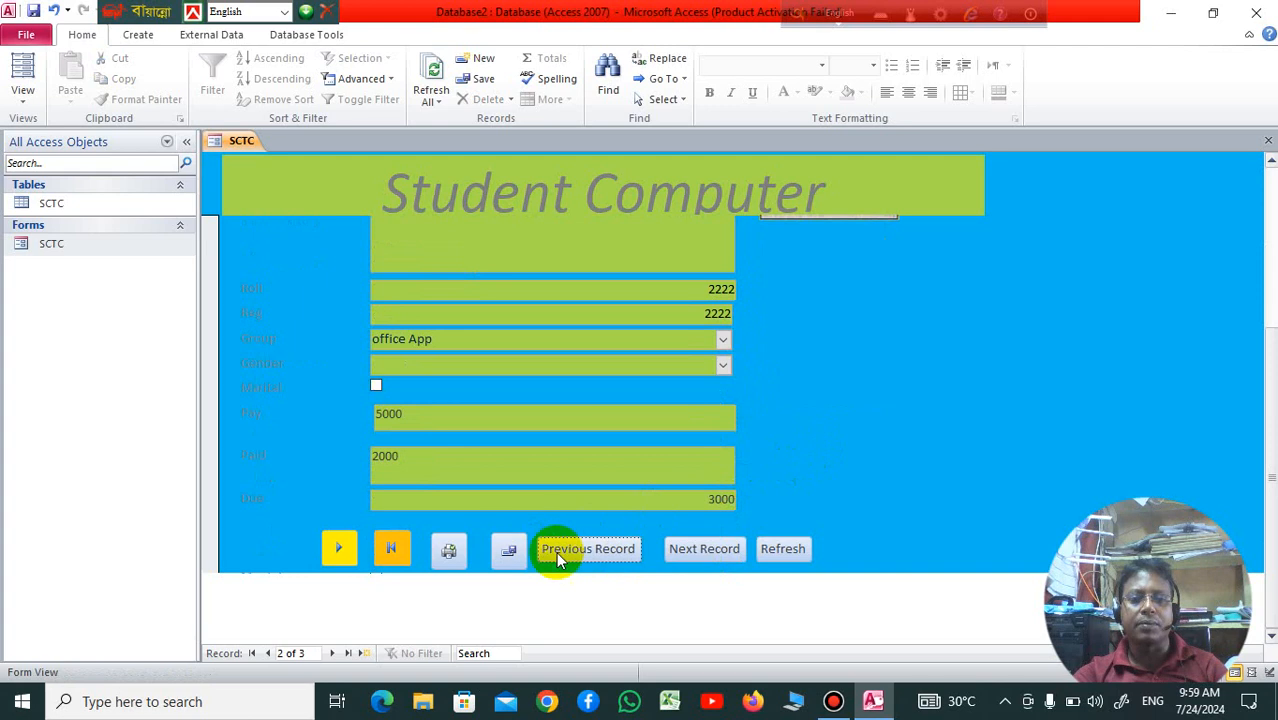
# Move to the third student's record and back to the second, reviewing the picture and payment fields of each.
pyautogui.click(712, 549)
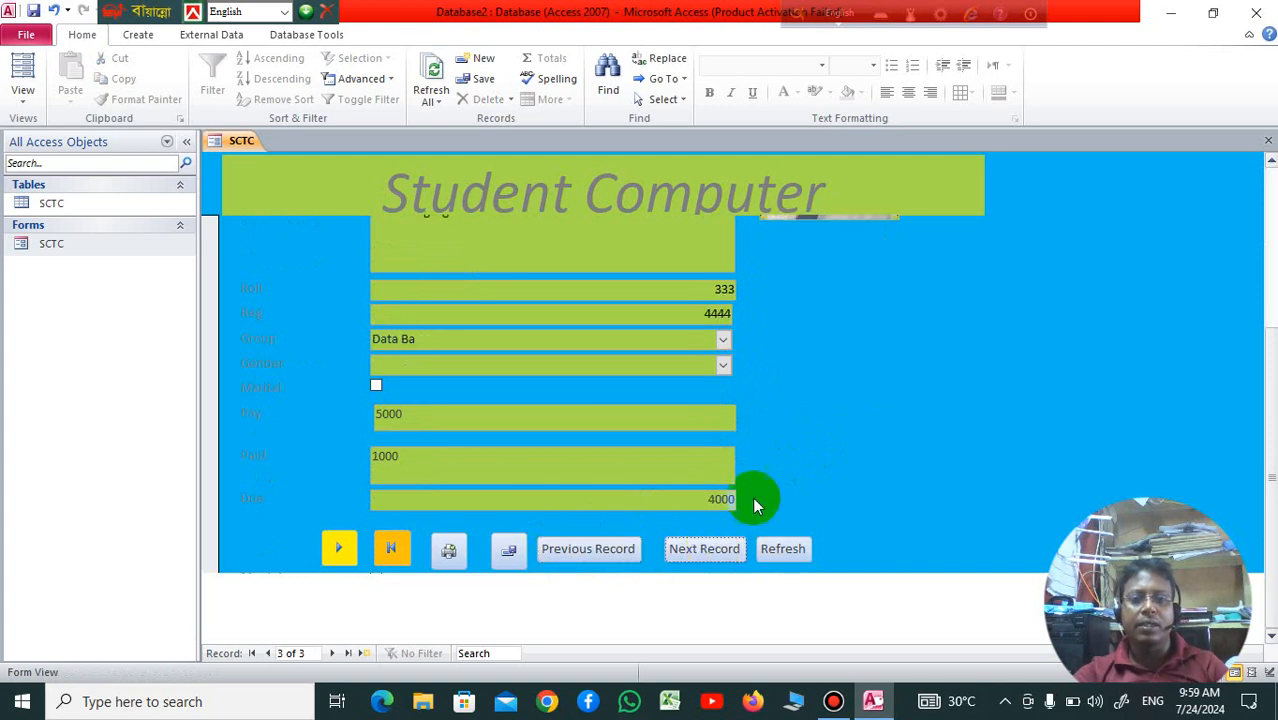
pyautogui.scroll(3, 770, 491)
pyautogui.scroll(-3, 773, 487)
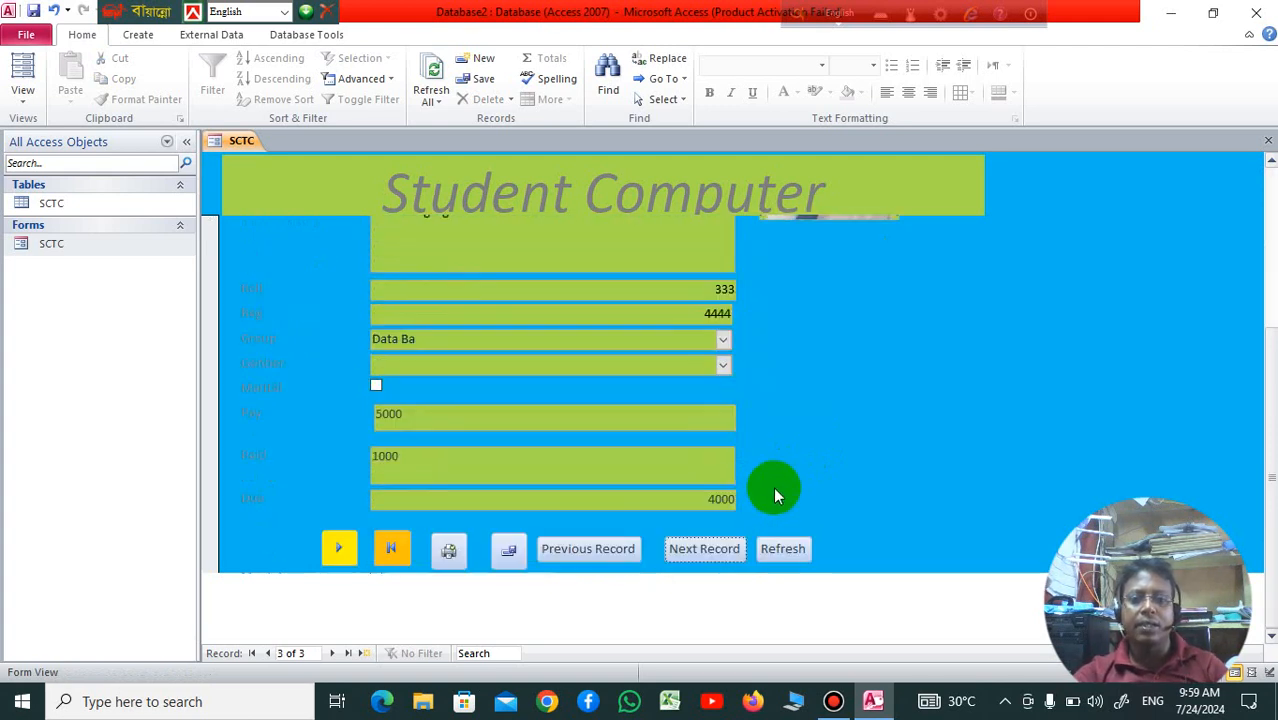
pyautogui.click(590, 552)
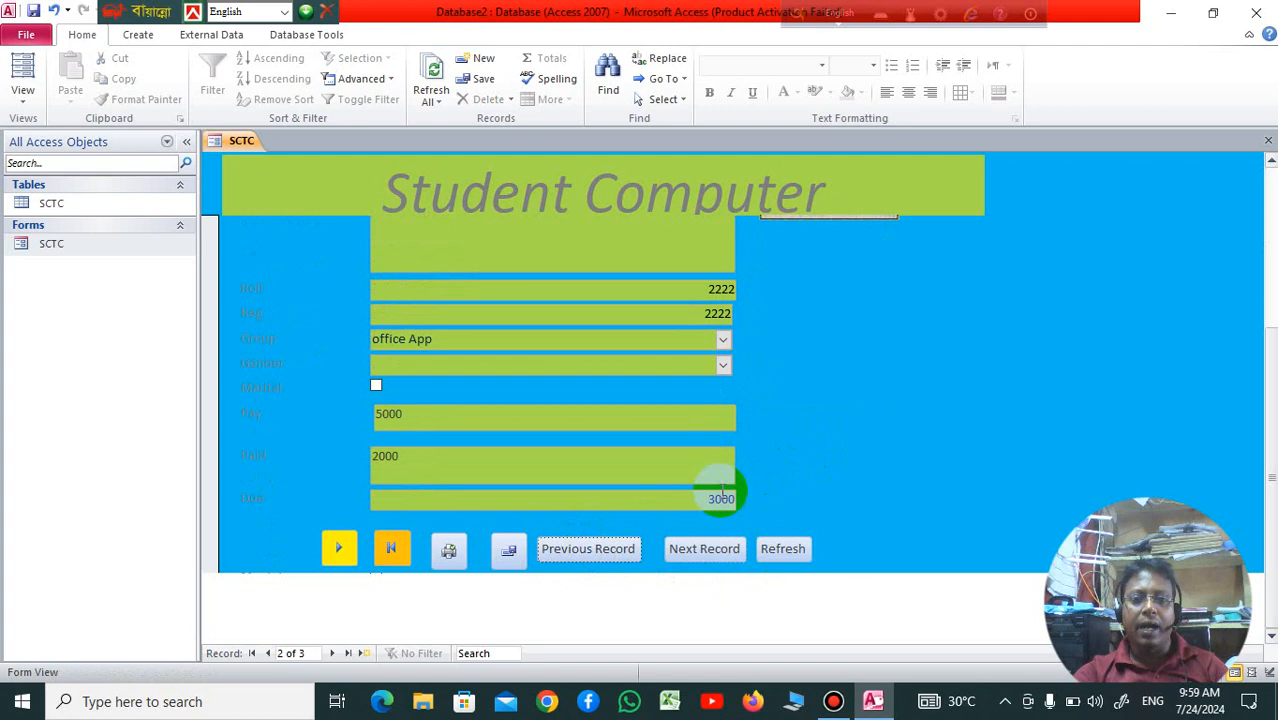
pyautogui.scroll(3, 722, 500)
pyautogui.scroll(-3, 722, 500)
pyautogui.scroll(3, 730, 490)
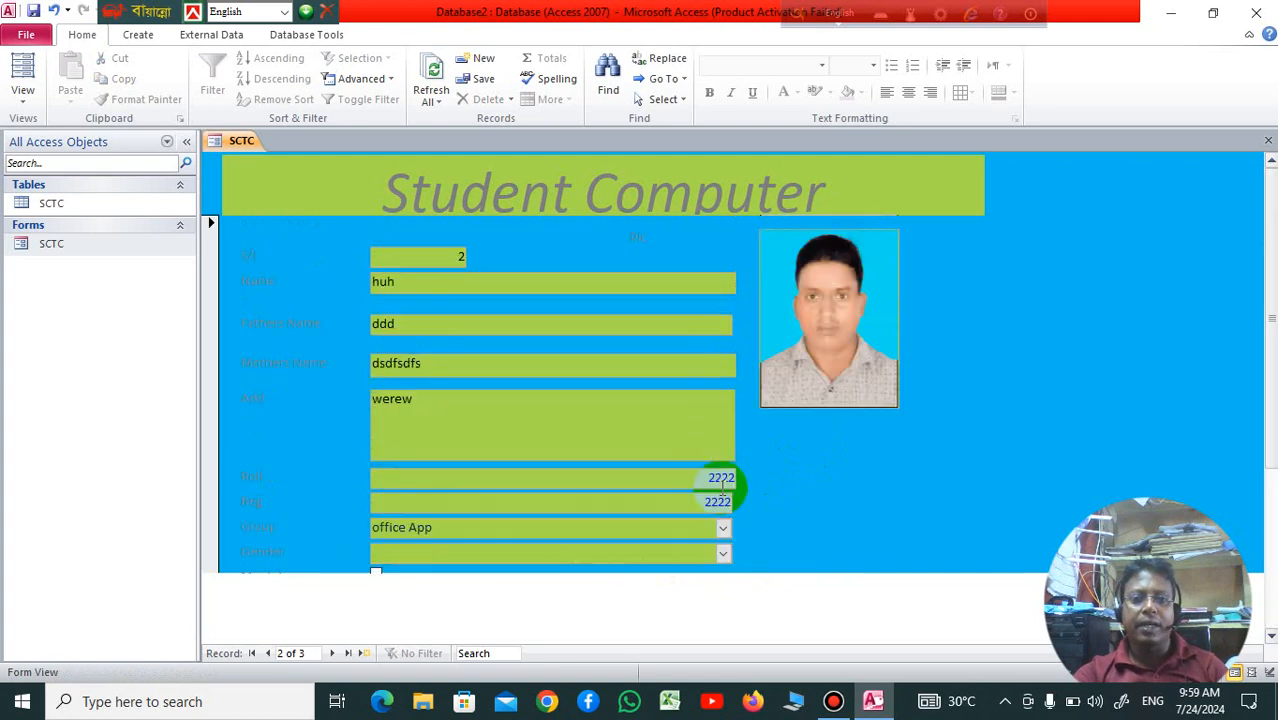
pyautogui.scroll(-3, 730, 490)
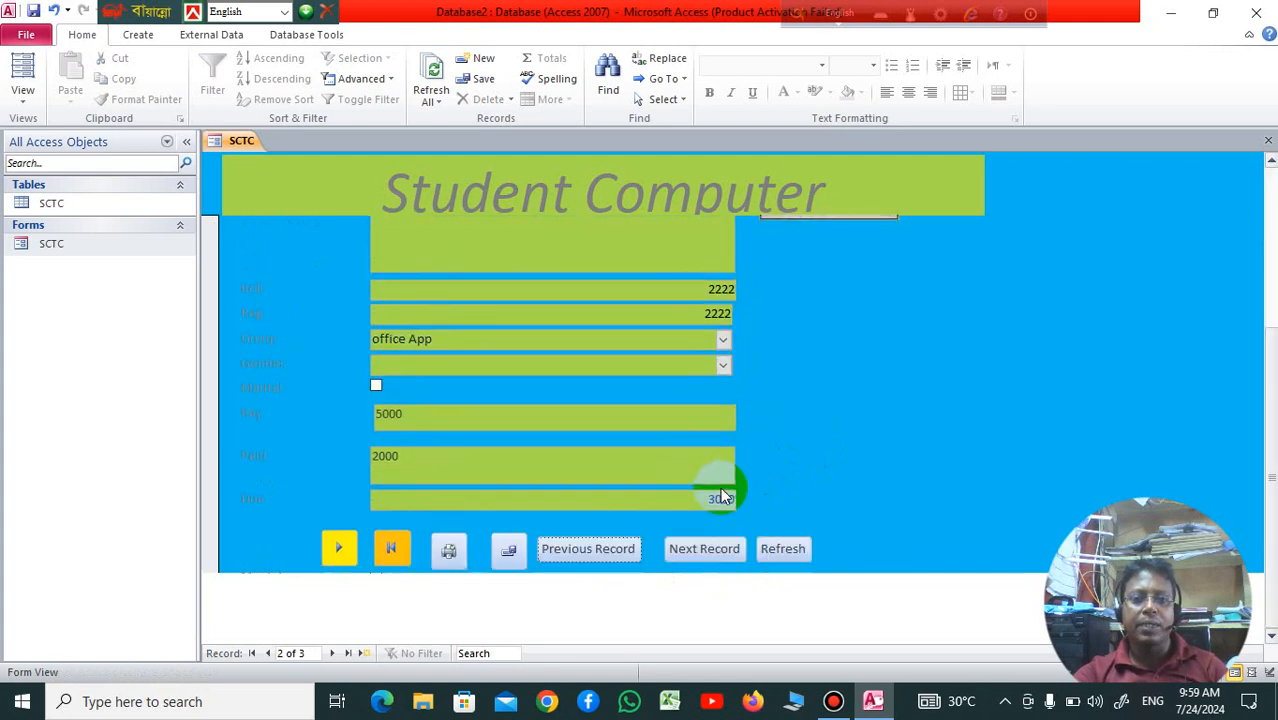
# Go to the third student's record and review its picture, personal details and payment fields.
pyautogui.click(712, 552)
pyautogui.scroll(3, 944, 498)
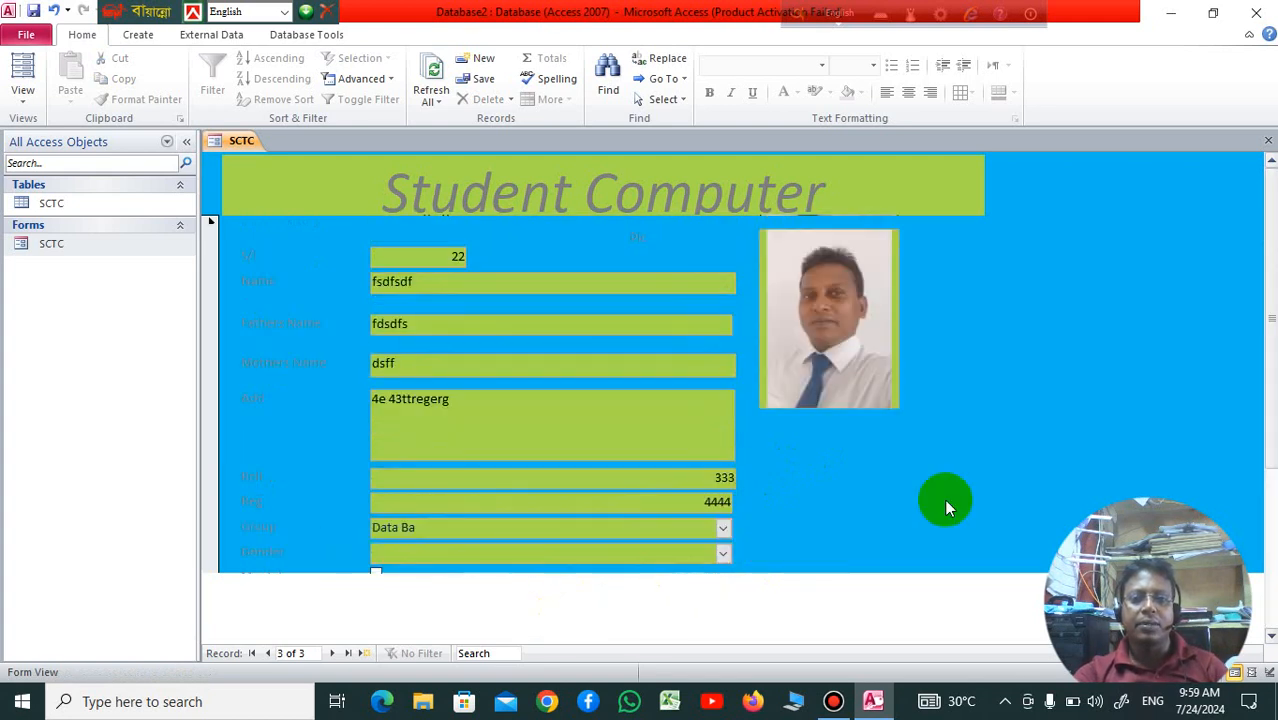
pyautogui.scroll(-3, 943, 499)
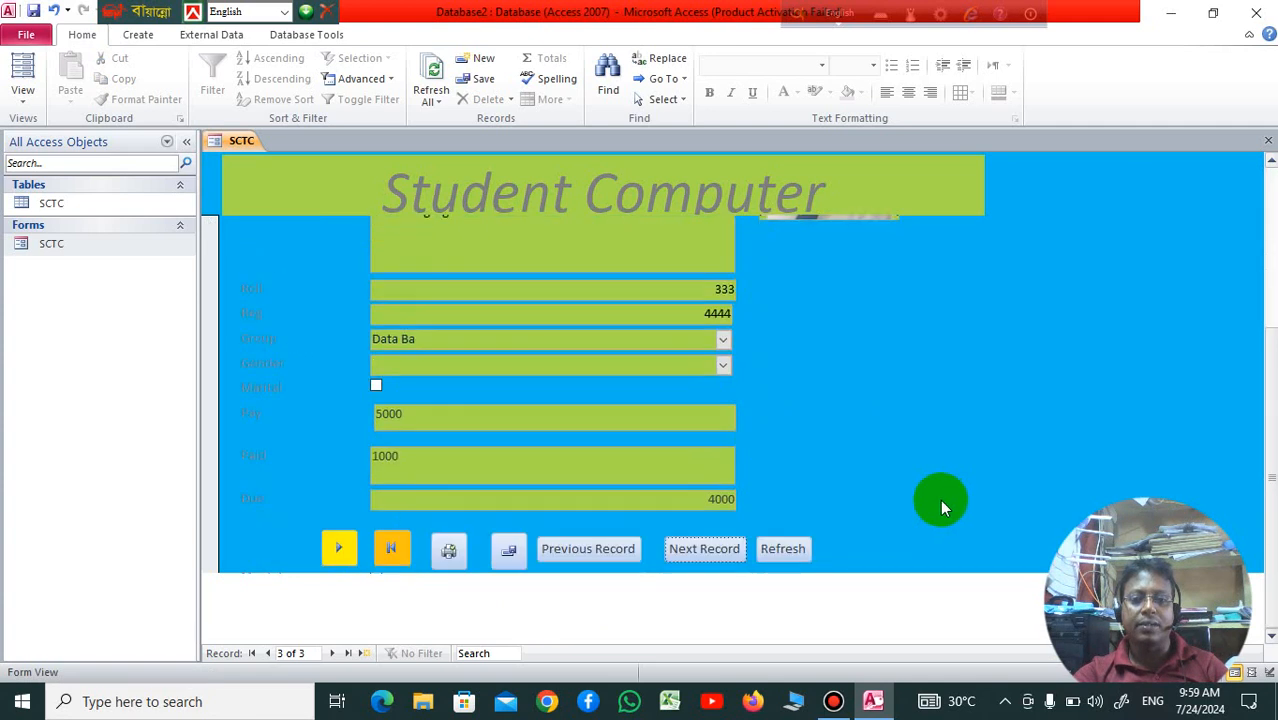
pyautogui.scroll(3, 813, 524)
pyautogui.scroll(-3, 813, 524)
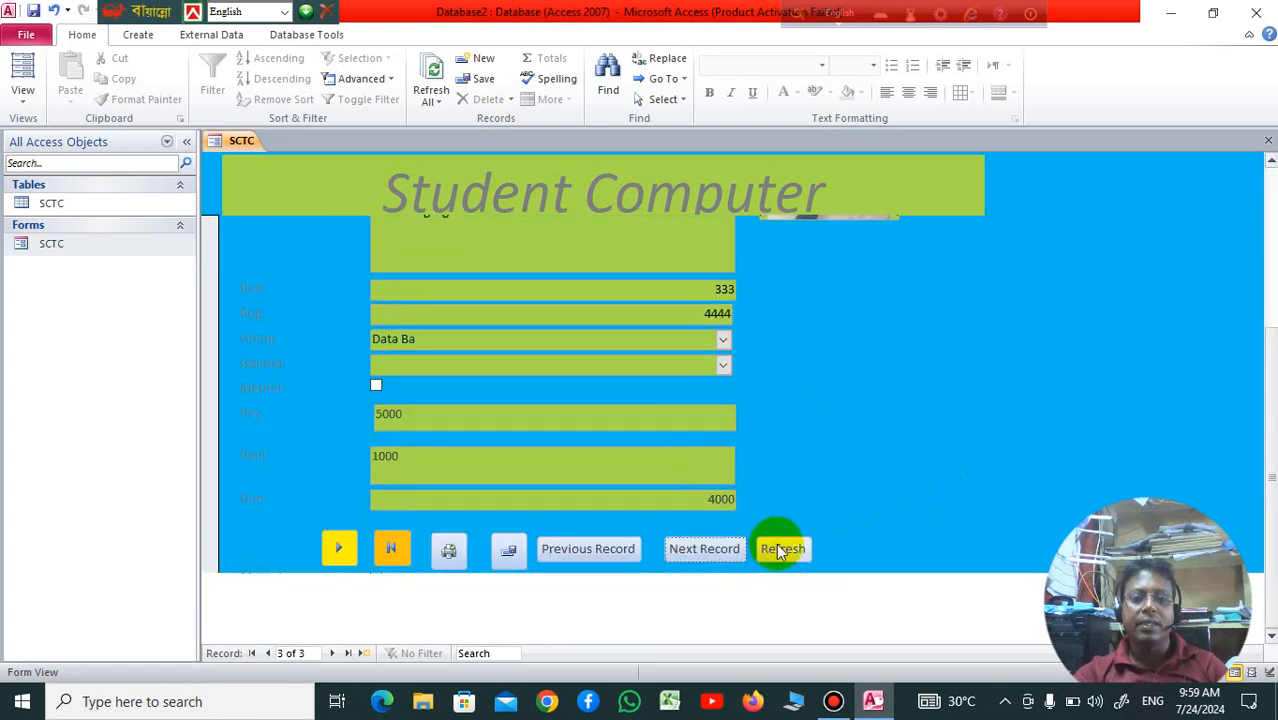
# Refresh the form data on the third student's record and save that record with the form's own controls.
pyautogui.click(780, 549)
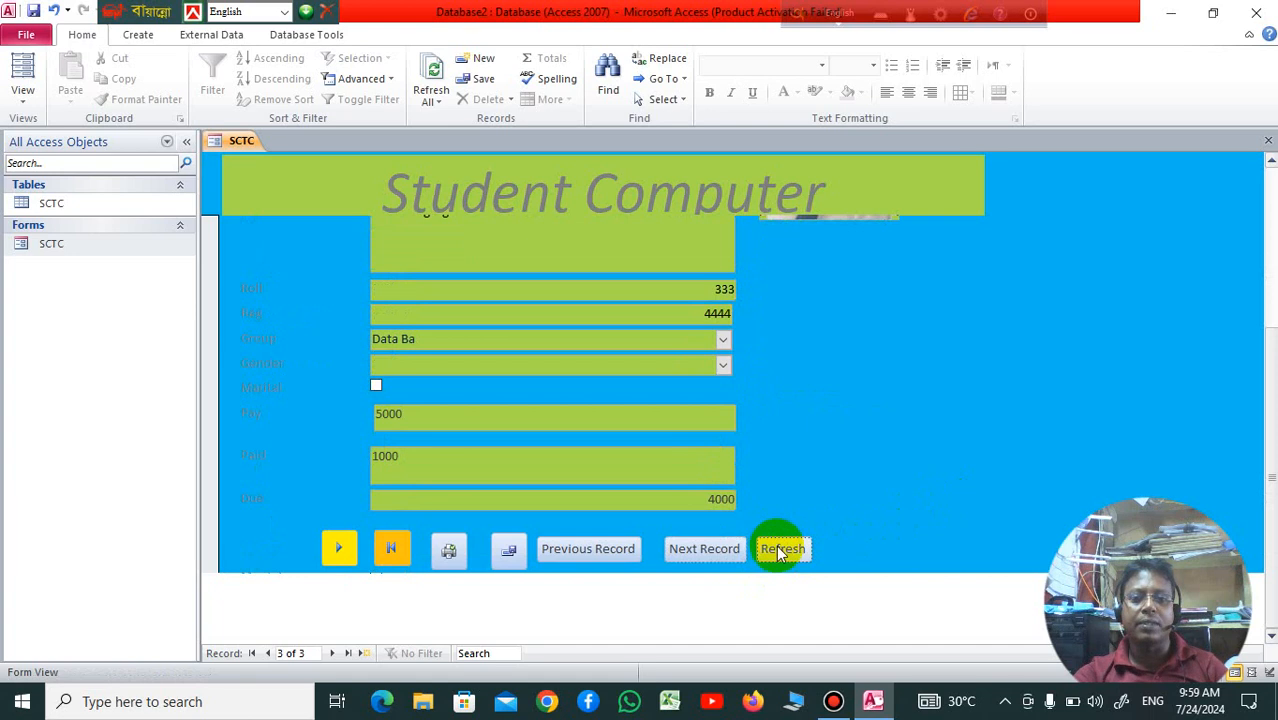
pyautogui.scroll(3, 838, 525)
pyautogui.scroll(-3, 838, 525)
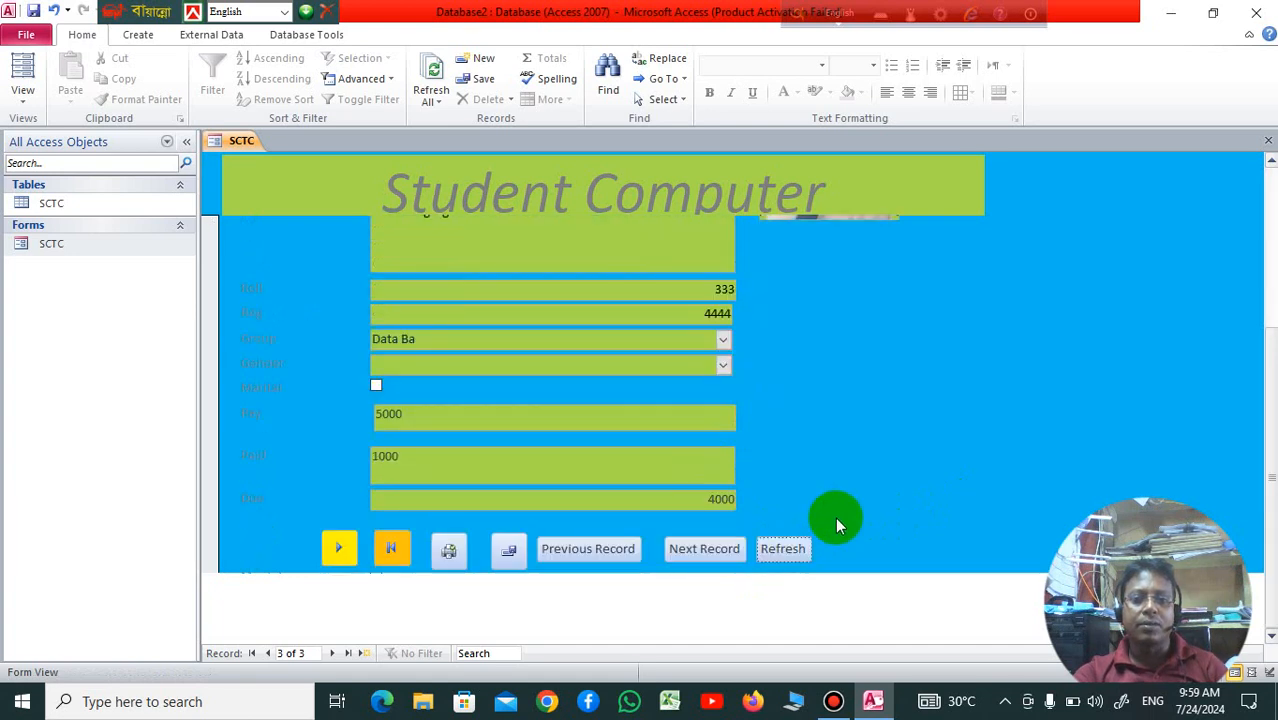
pyautogui.click(505, 549)
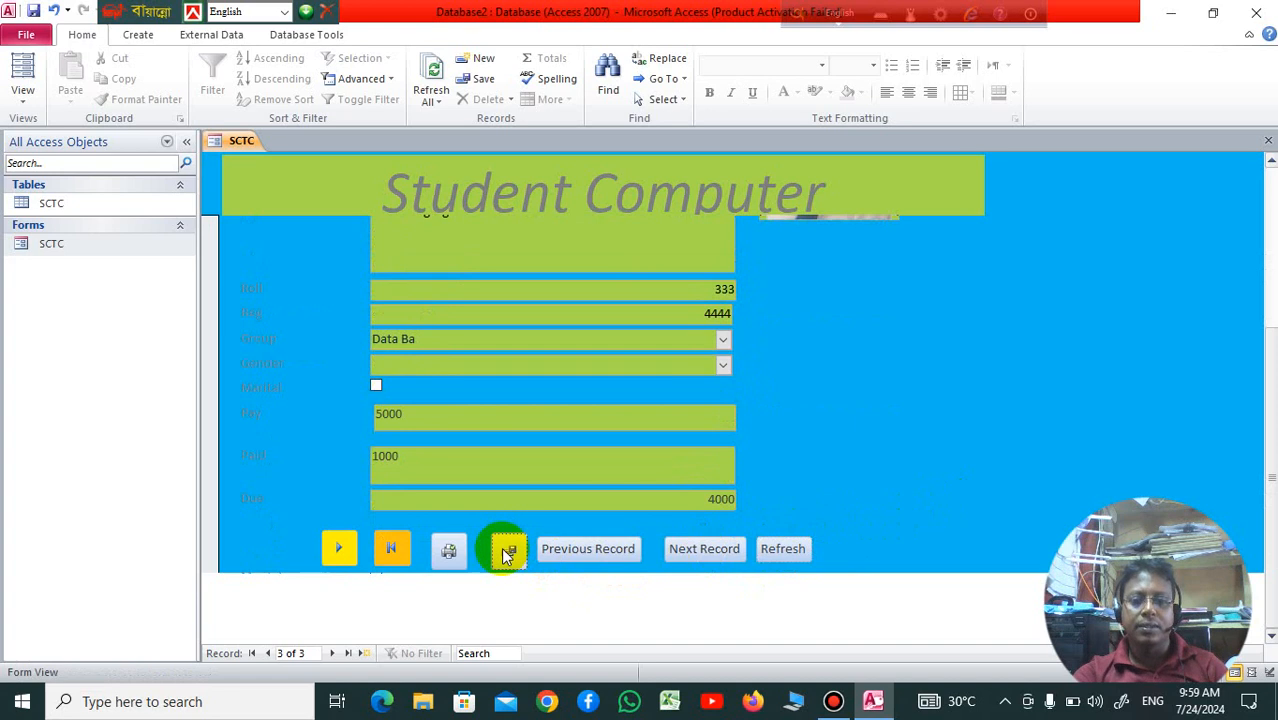
# Go to the first student's record, try moving to the record before it, and review the first record's fields.
pyautogui.click(388, 550)
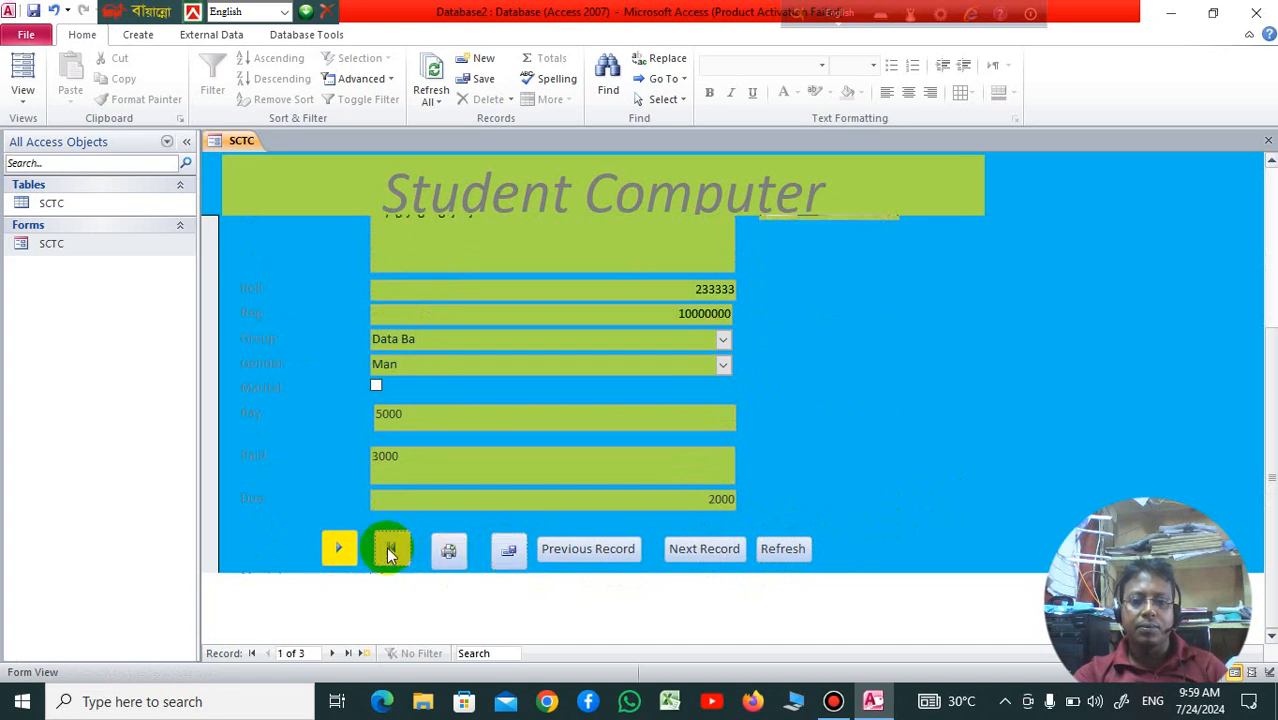
pyautogui.click(614, 558)
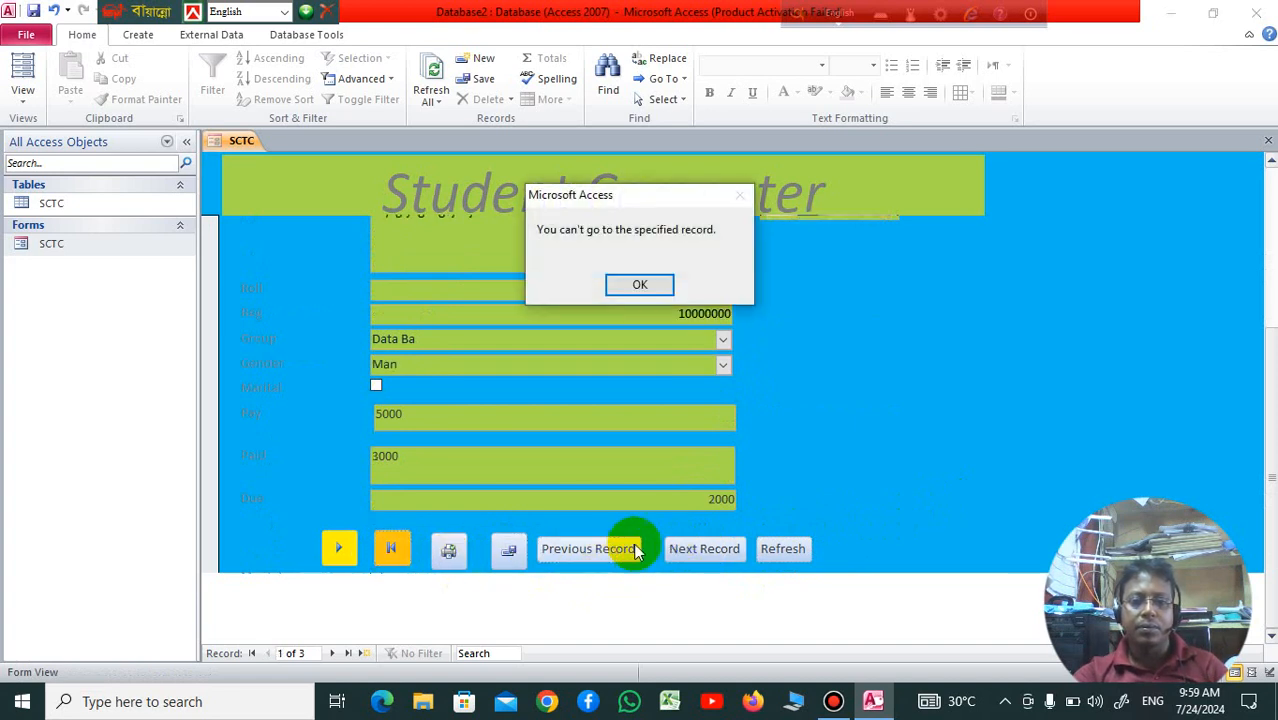
pyautogui.click(626, 286)
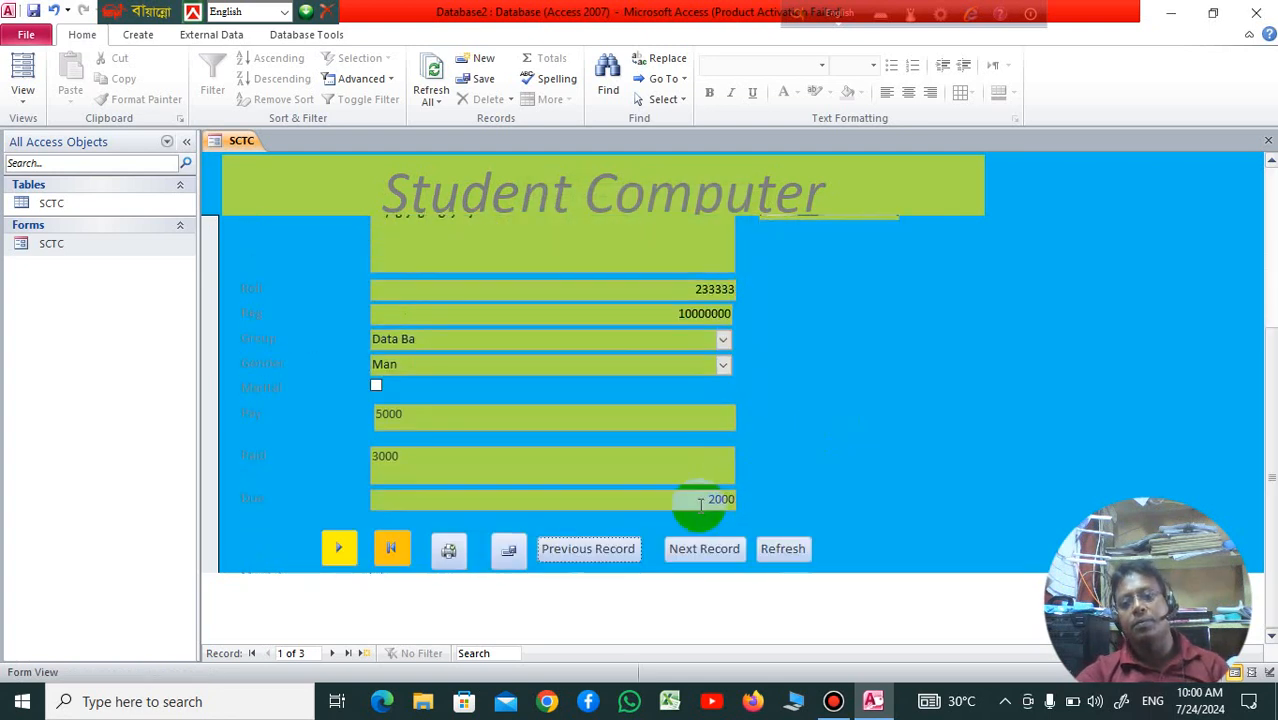
pyautogui.scroll(3, 701, 505)
pyautogui.scroll(-3, 699, 502)
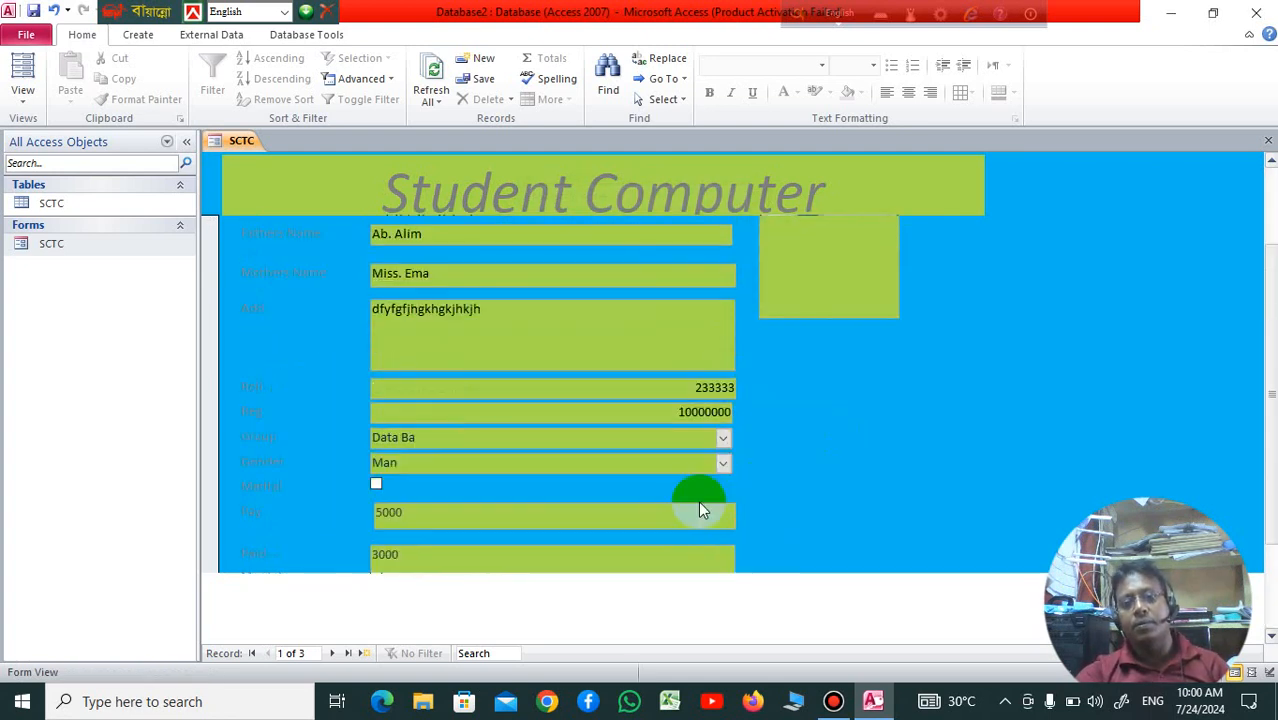
# Advance to the second student's record and review its picture, personal details and payment fields.
pyautogui.click(704, 548)
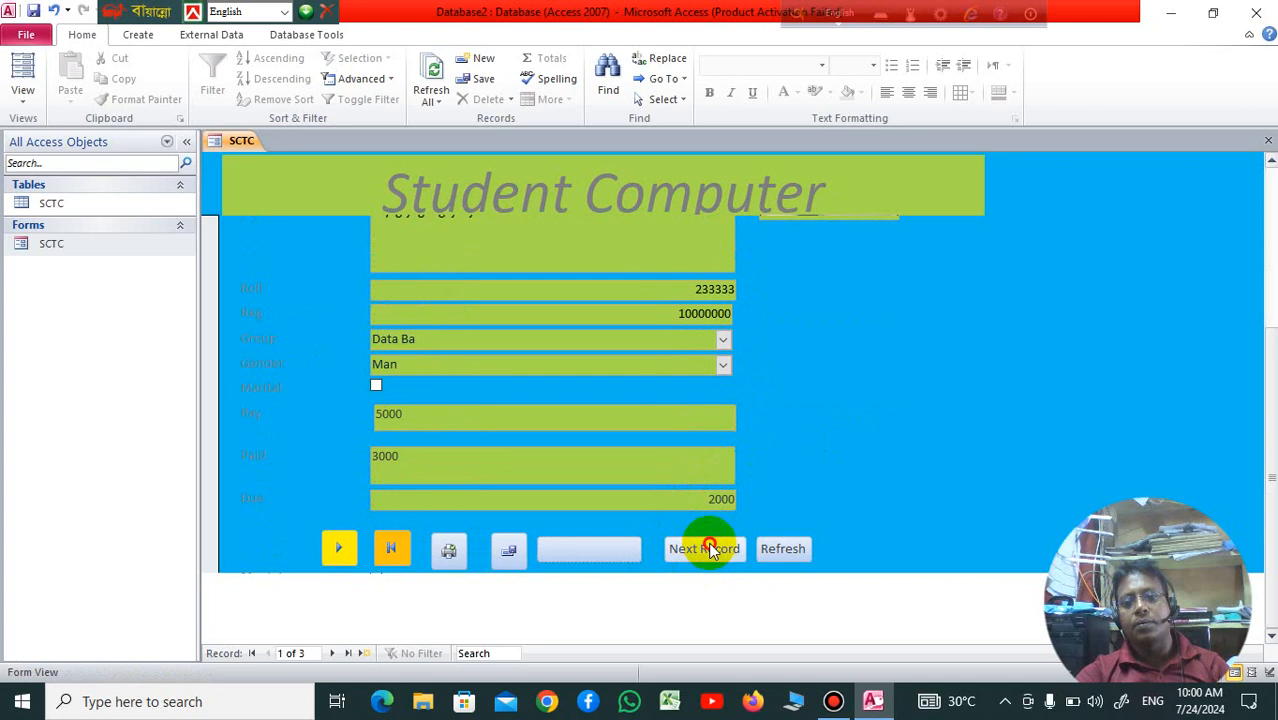
pyautogui.scroll(-3, 853, 502)
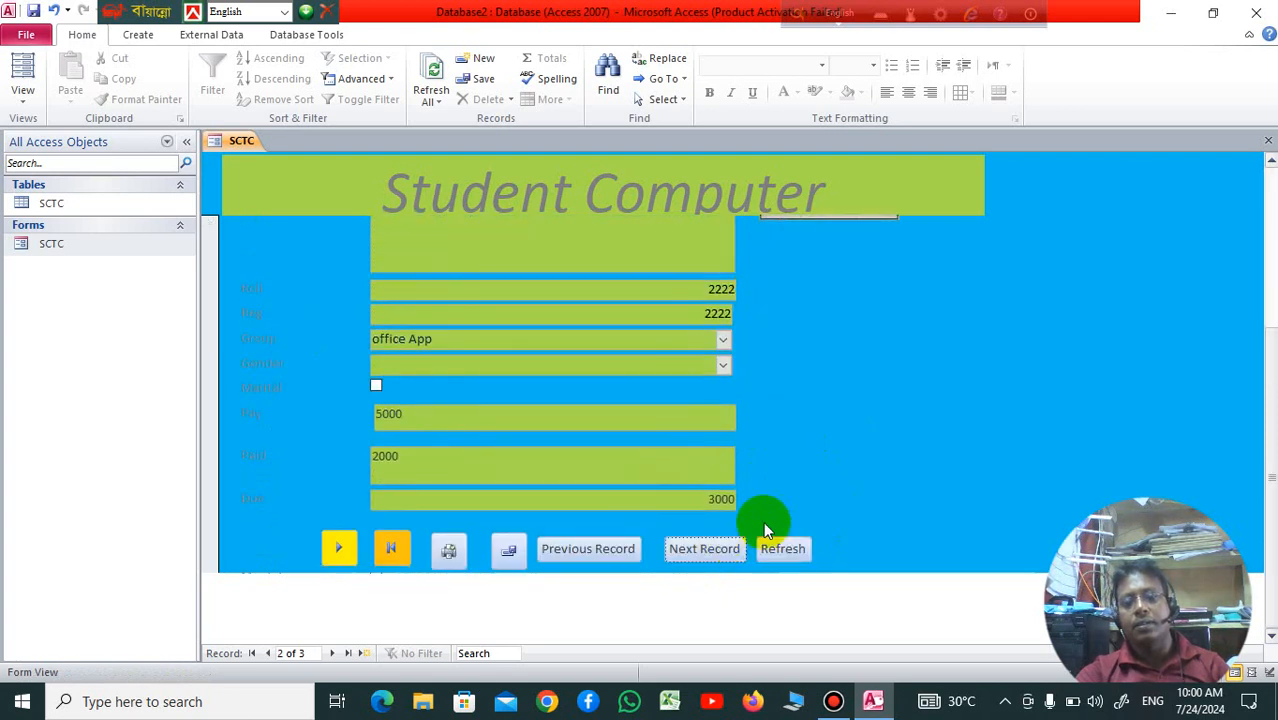
pyautogui.scroll(1, 764, 522)
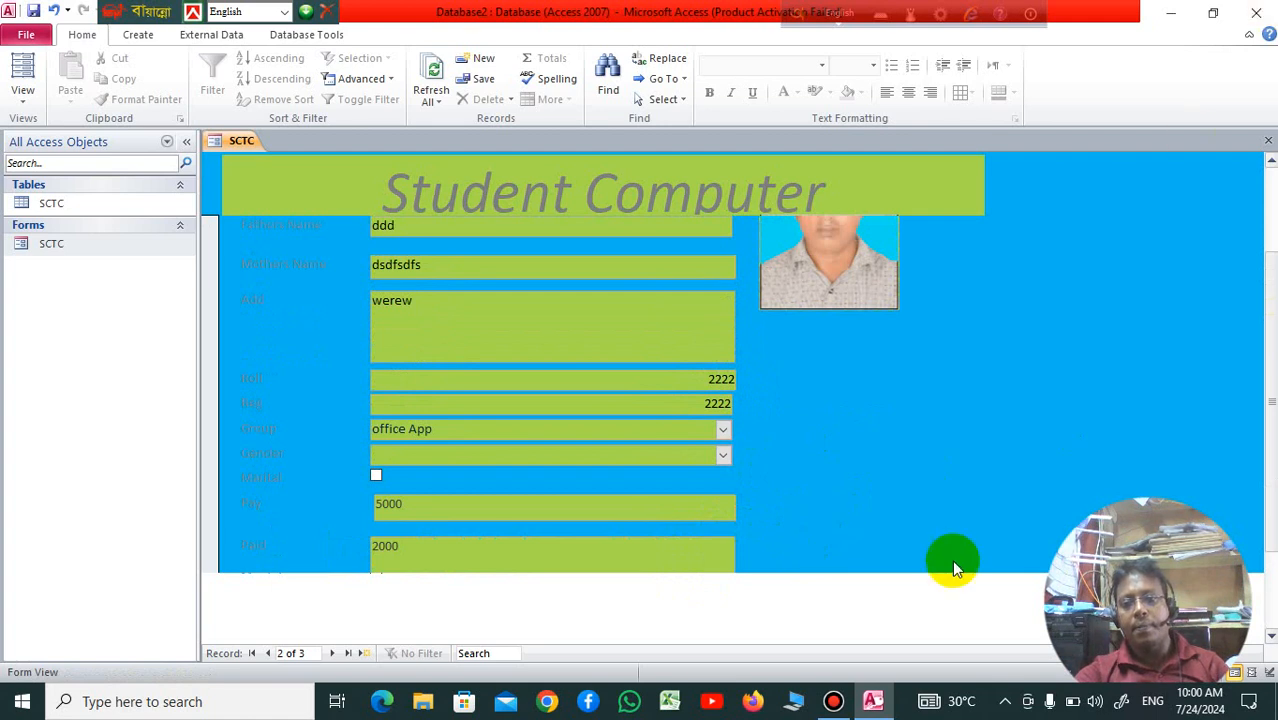
pyautogui.scroll(2, 766, 463)
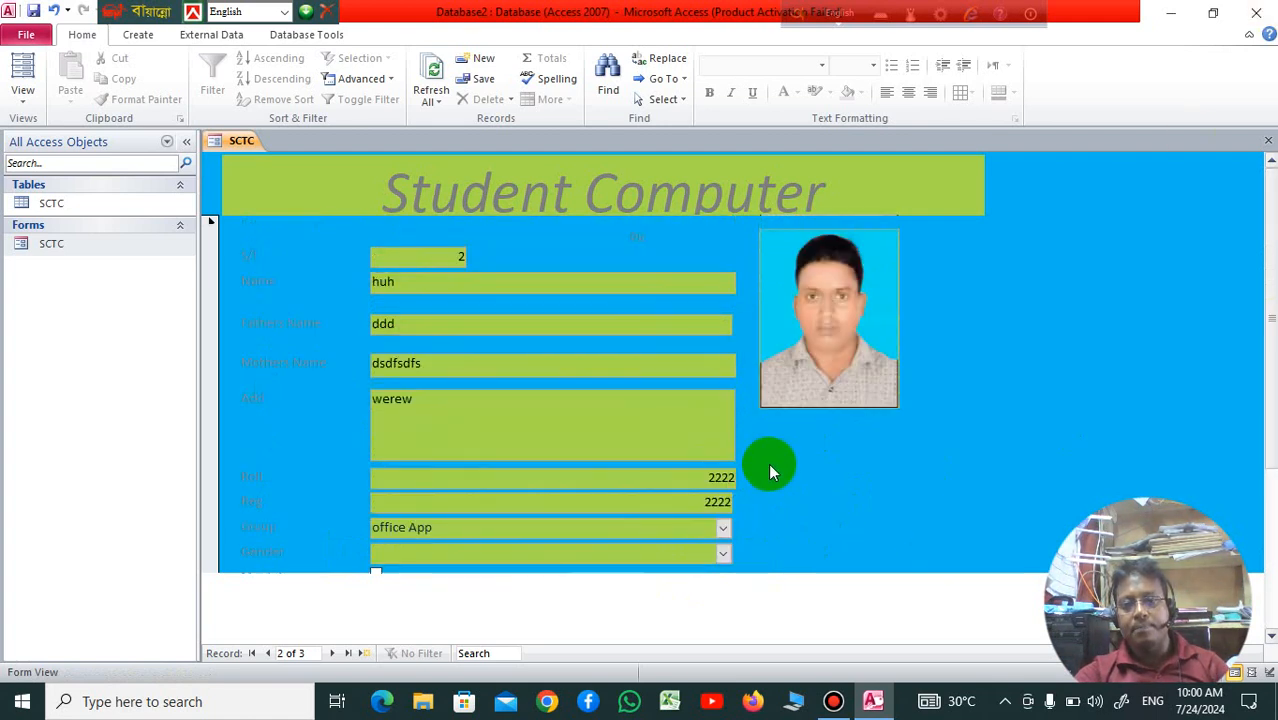
pyautogui.scroll(-3, 768, 466)
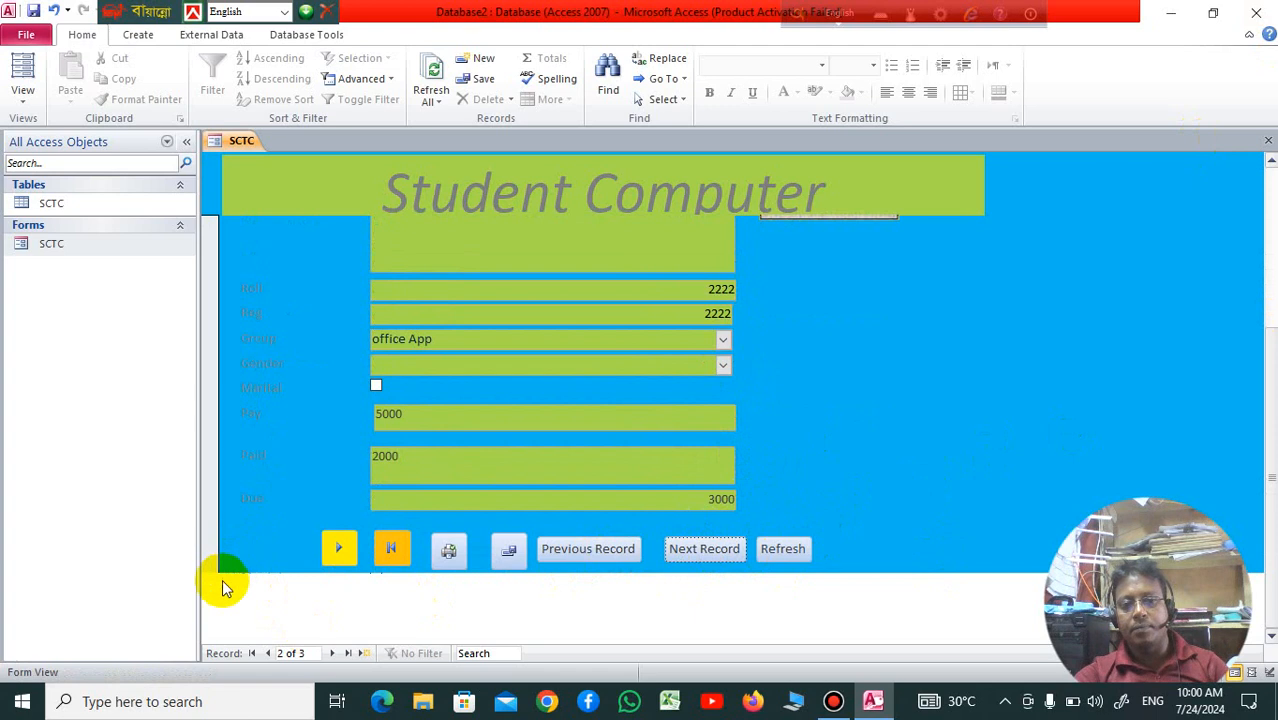
# Advance to the third student's record, review its fields and refresh the form data.
pyautogui.click(707, 552)
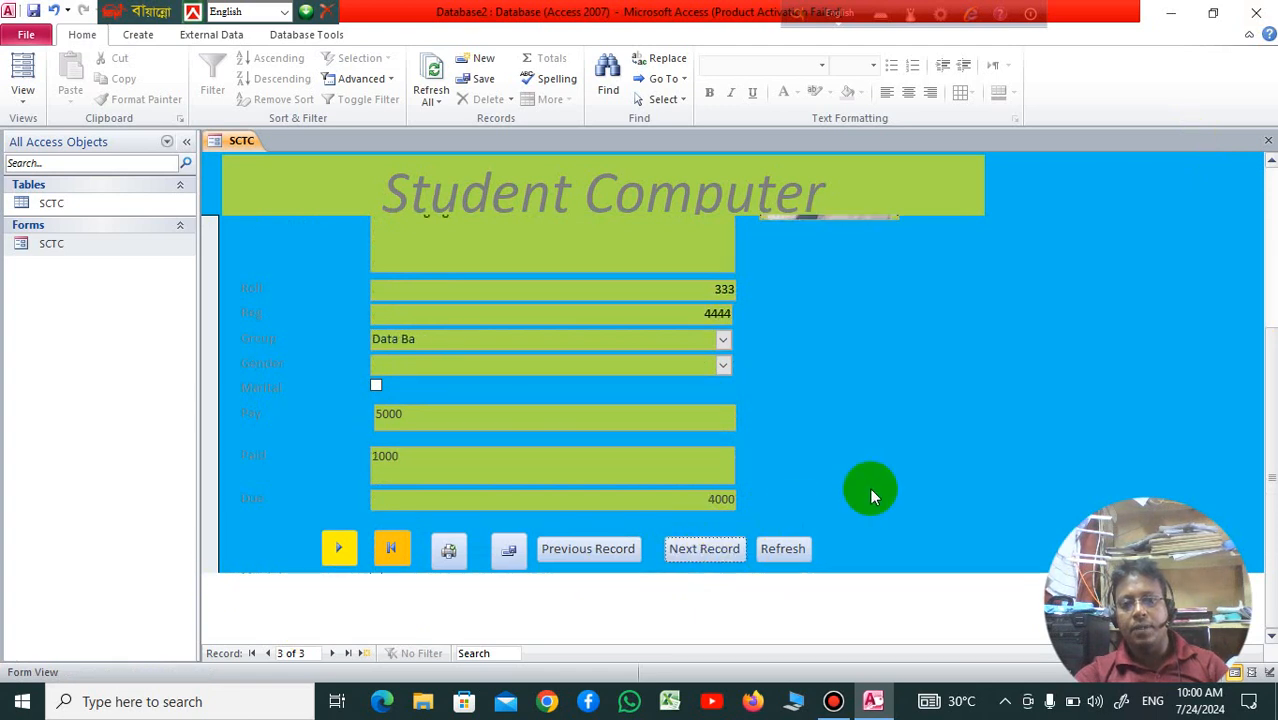
pyautogui.scroll(2, 869, 487)
pyautogui.scroll(-2, 862, 492)
pyautogui.click(780, 552)
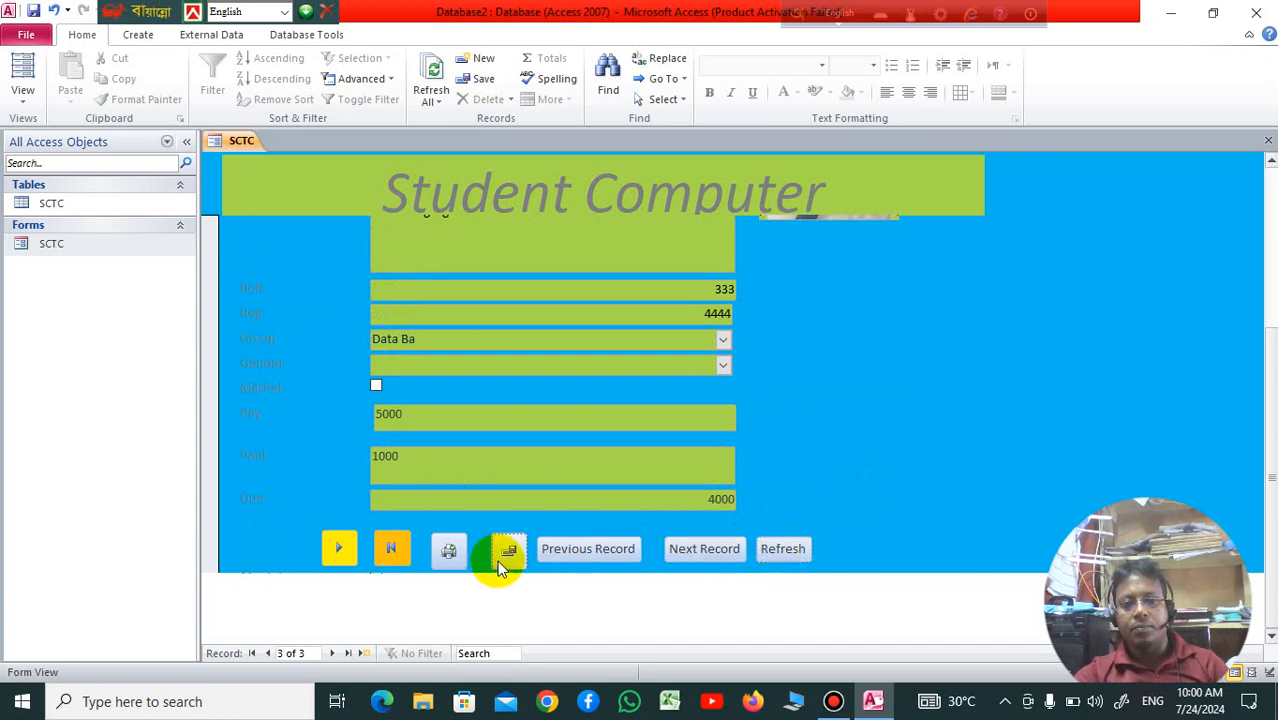
# Step back to the second student's record, return to the third and view its picture.
pyautogui.click(591, 549)
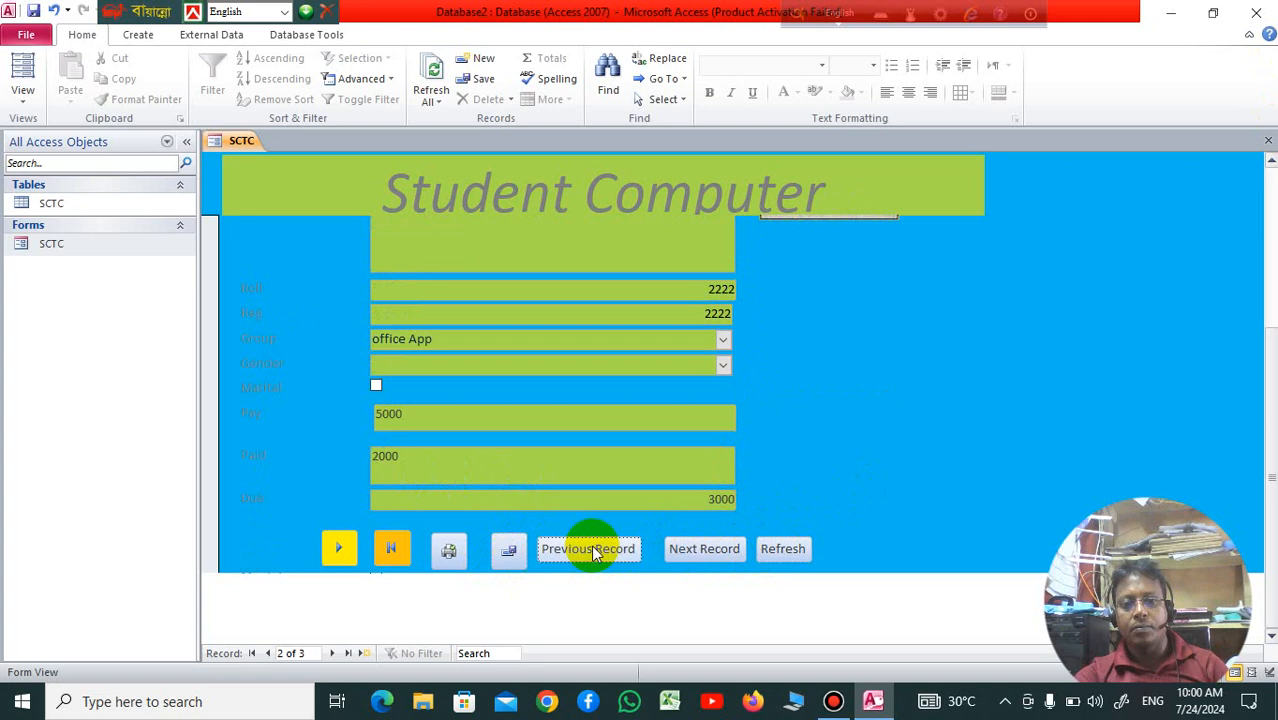
pyautogui.click(706, 548)
pyautogui.scroll(3, 818, 430)
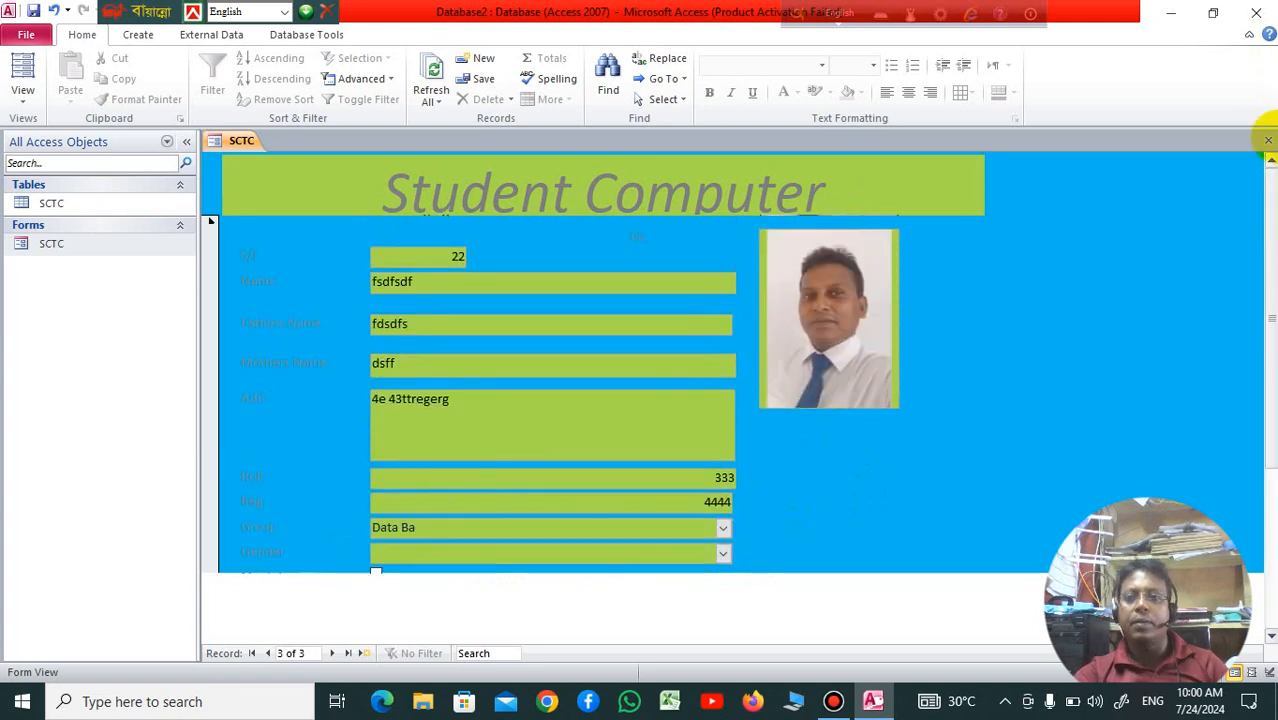
# Close the SCTC form and reopen it in Design View.
pyautogui.click(1268, 141)
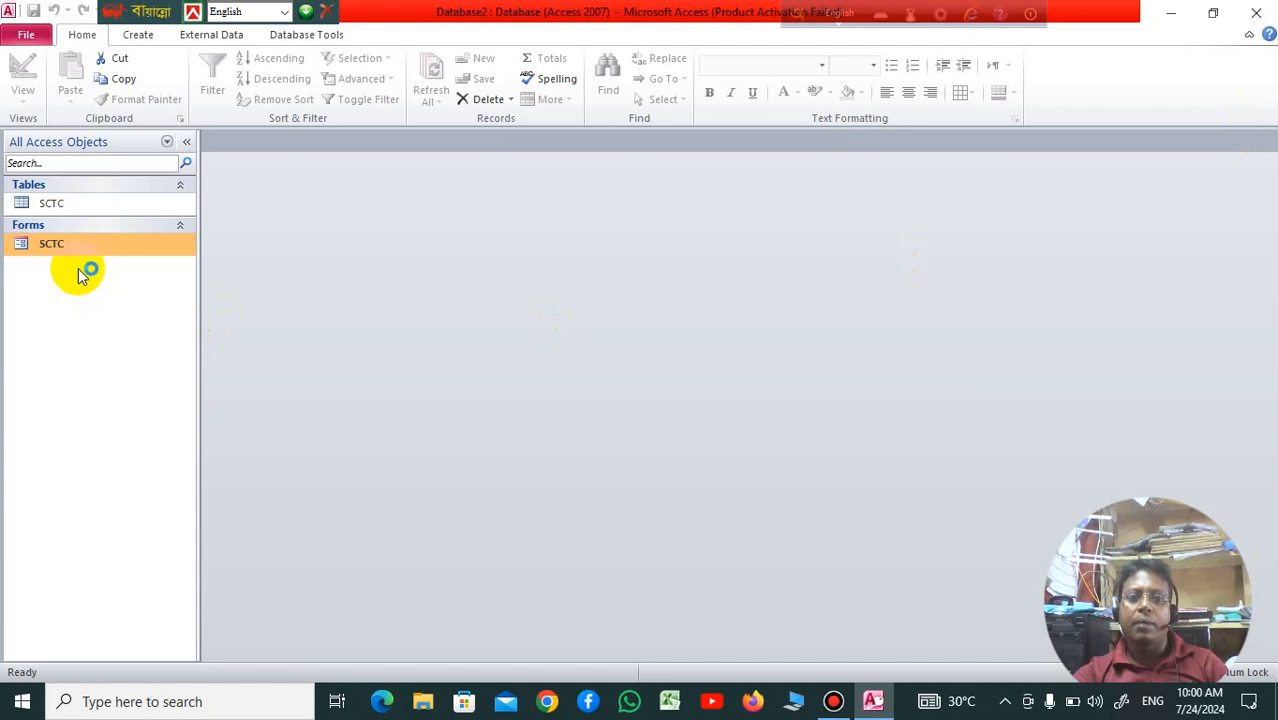
pyautogui.doubleClick(106, 245)
pyautogui.rightClick(106, 245)
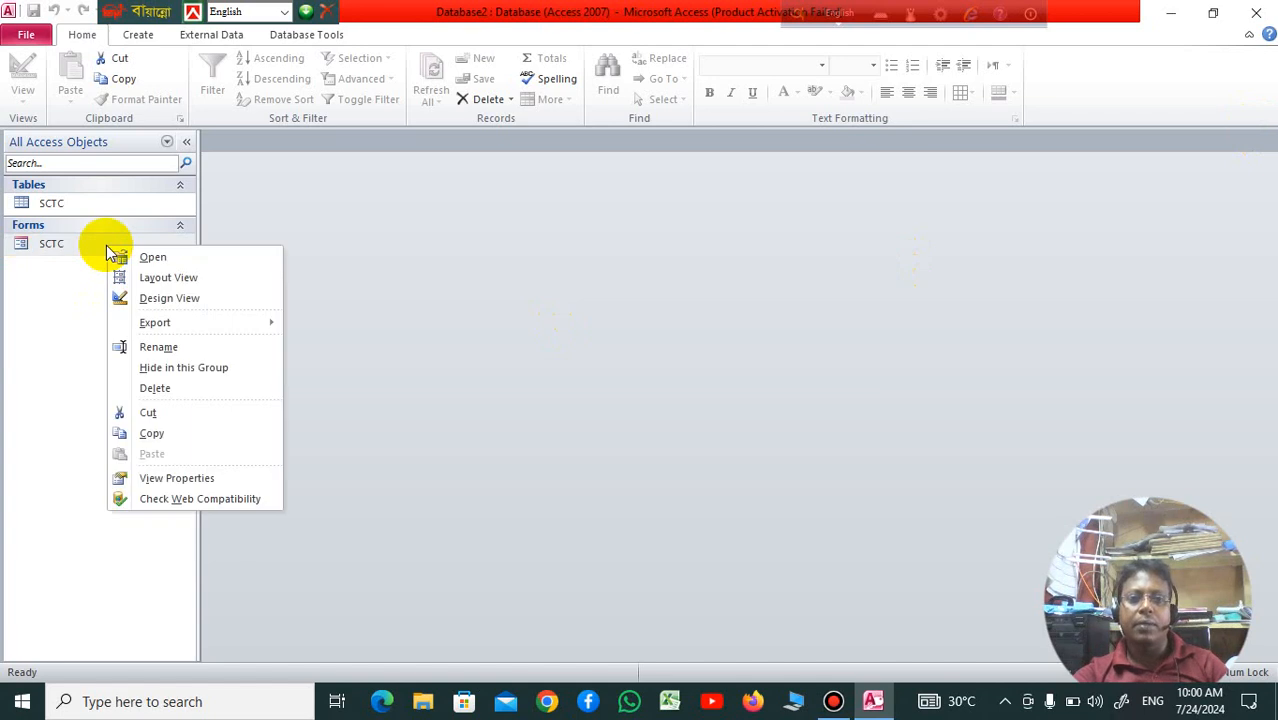
pyautogui.click(212, 300)
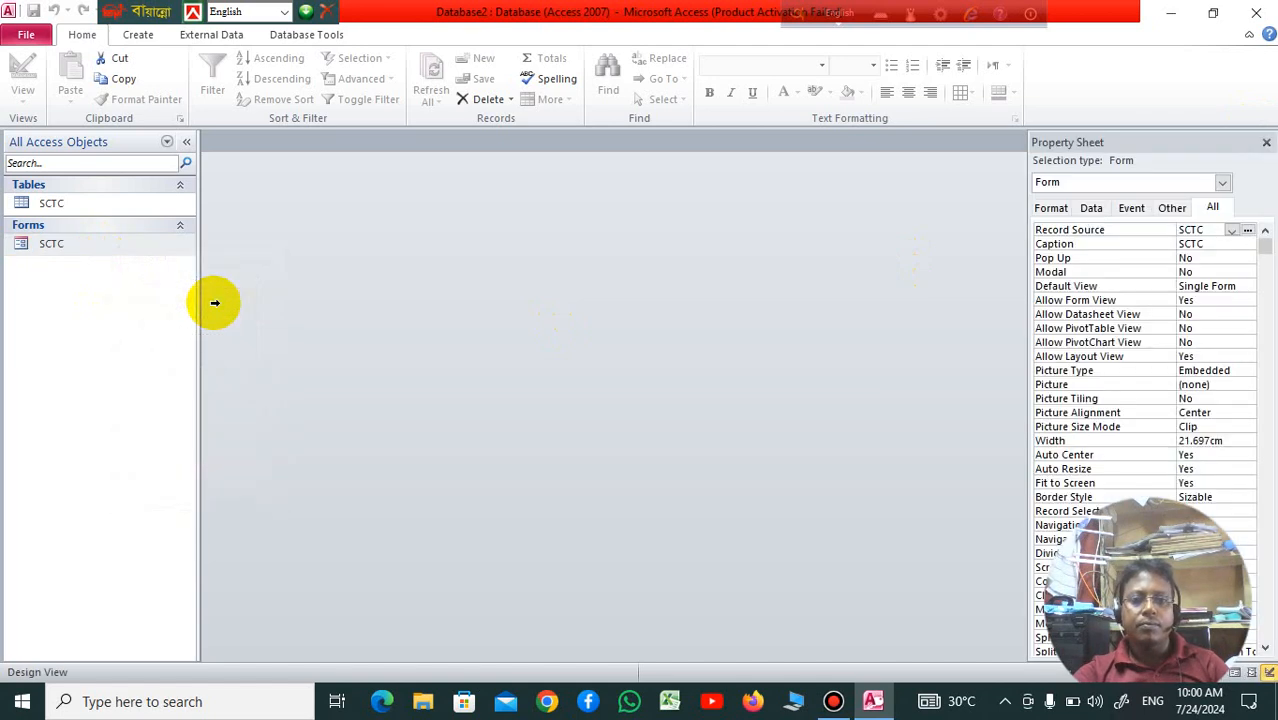
# Reduce the height of the Add text box in the form's Detail section to about 0.69 cm.
pyautogui.scroll(-6, 952, 374)
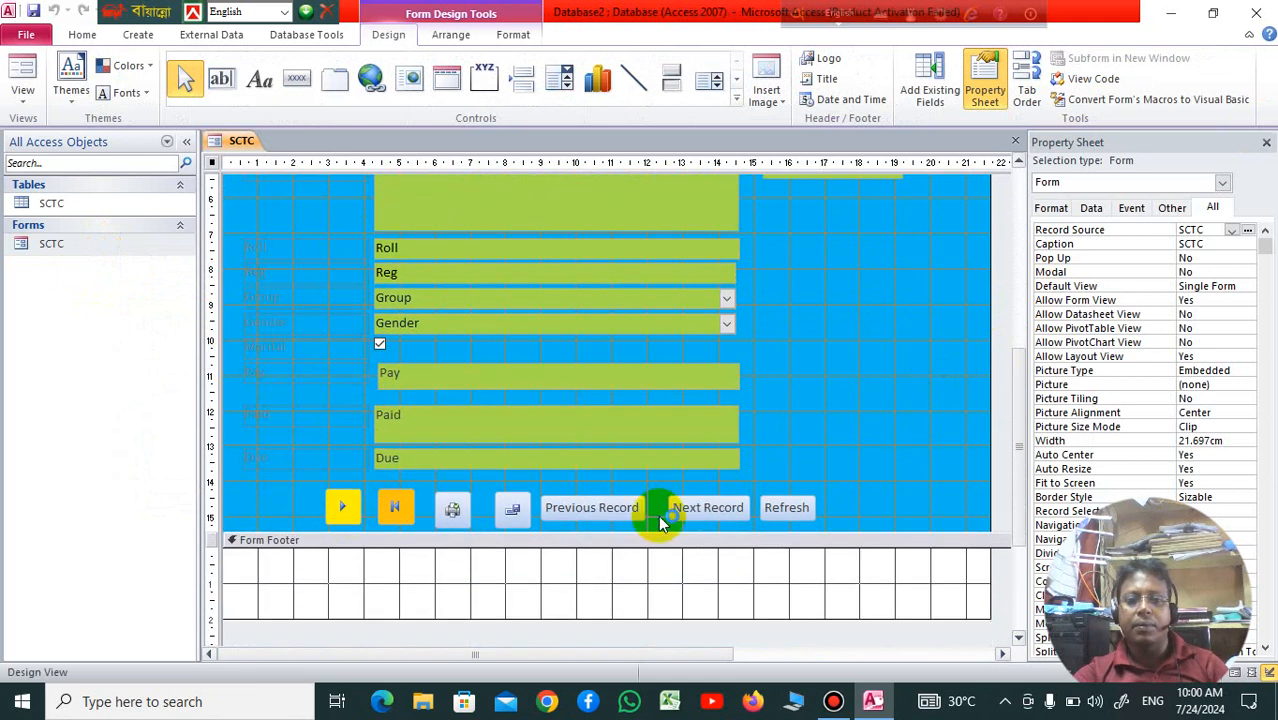
pyautogui.scroll(1, 793, 413)
pyautogui.scroll(3, 790, 404)
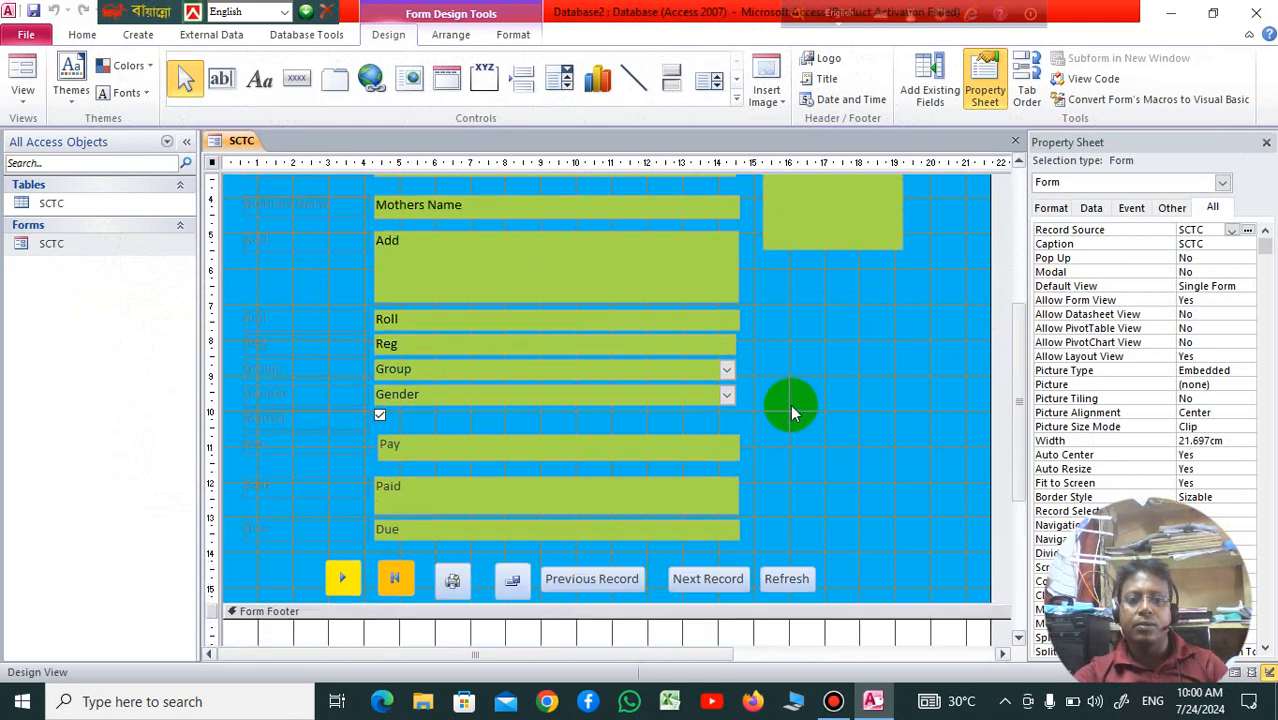
pyautogui.click(616, 338)
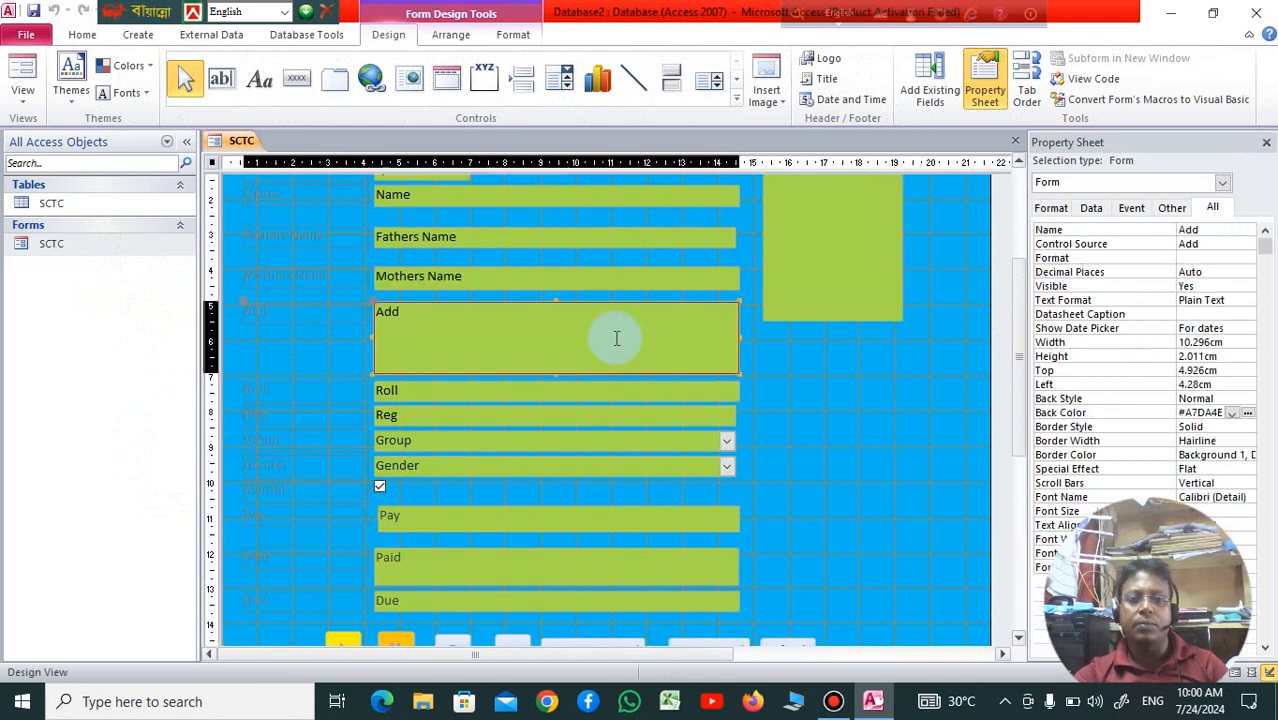
pyautogui.click(556, 362)
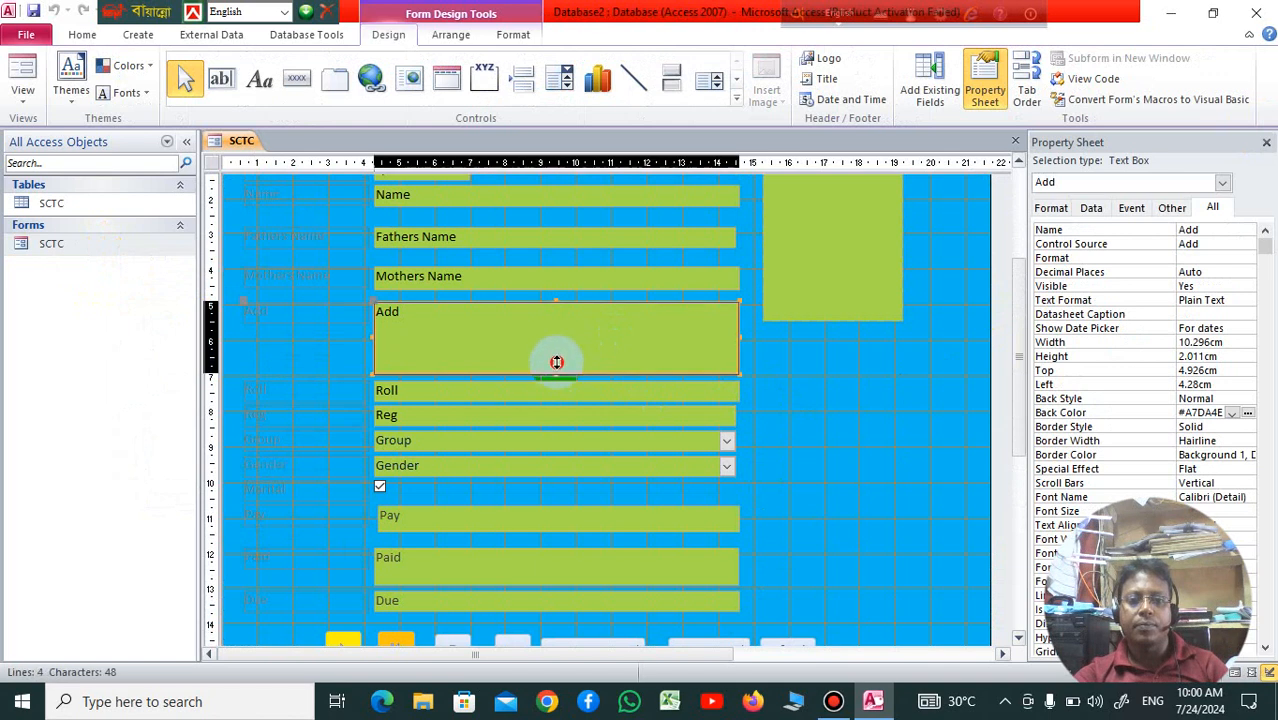
pyautogui.moveTo(558, 326); pyautogui.dragTo(559, 326)
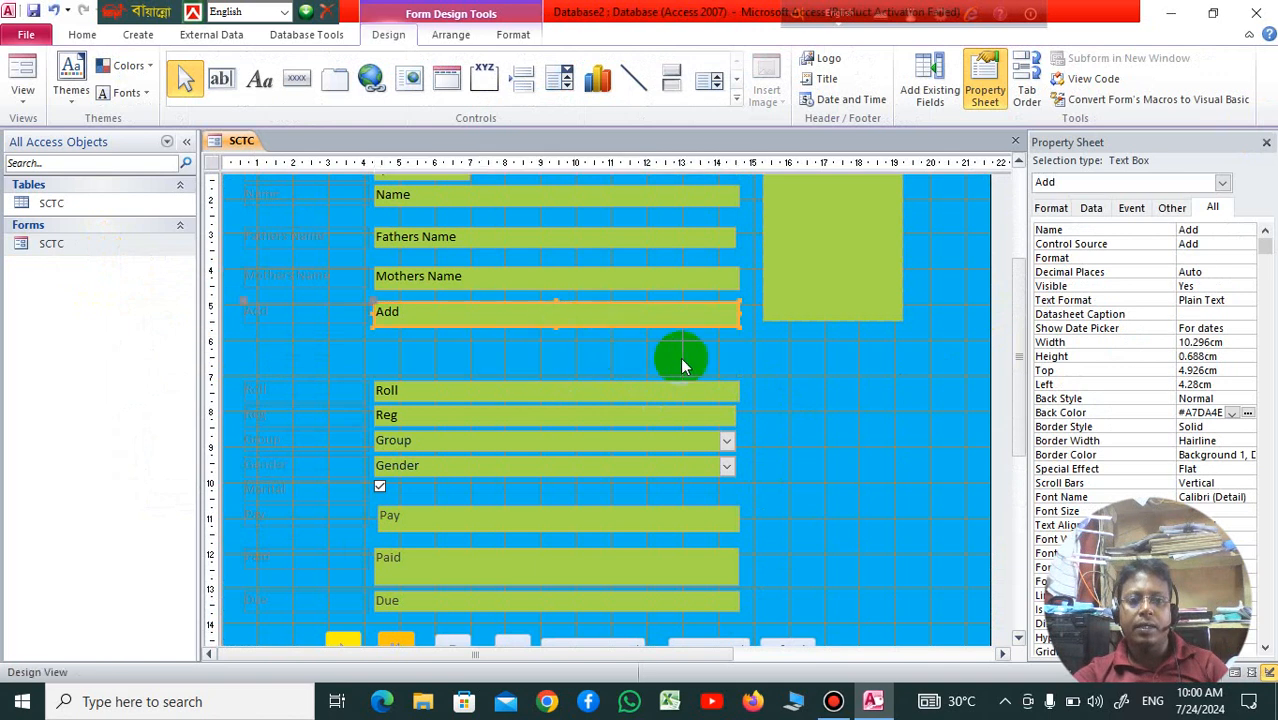
# Move the Roll field and its label up directly beneath Add, to about 5.8 cm from the Detail section's top.
pyautogui.click(588, 393)
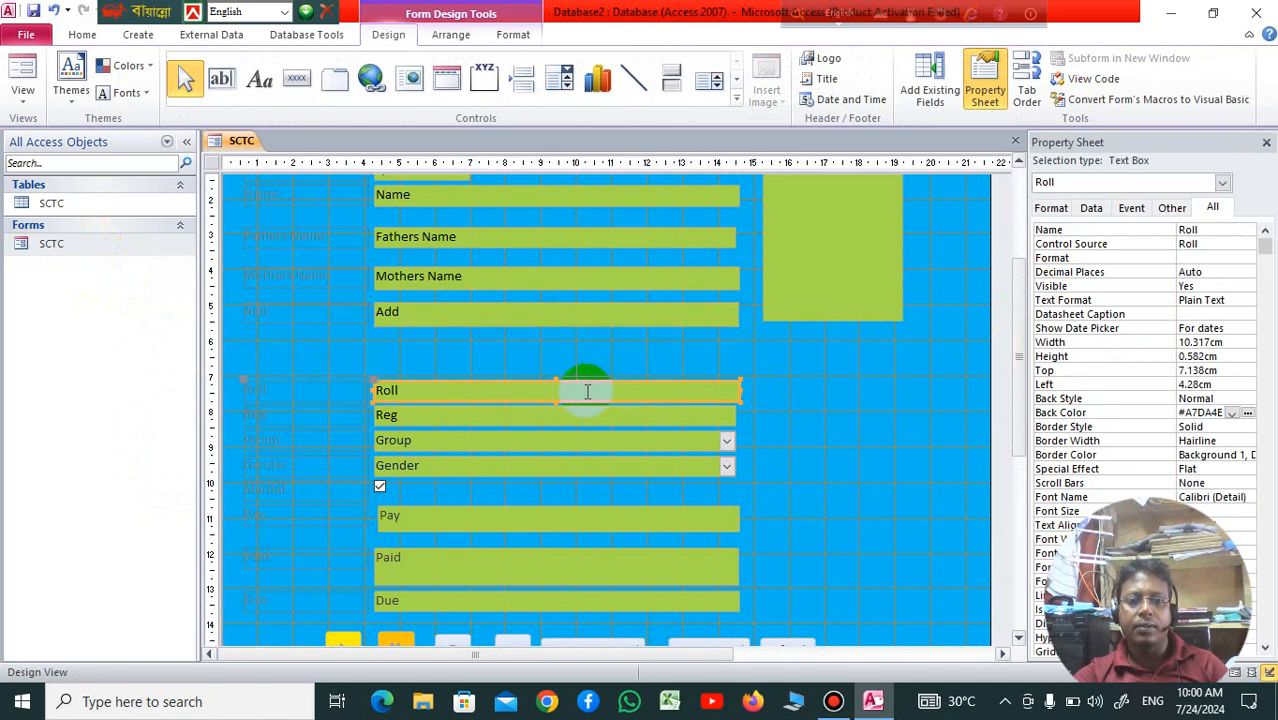
pyautogui.click(587, 390)
pyautogui.click(569, 388)
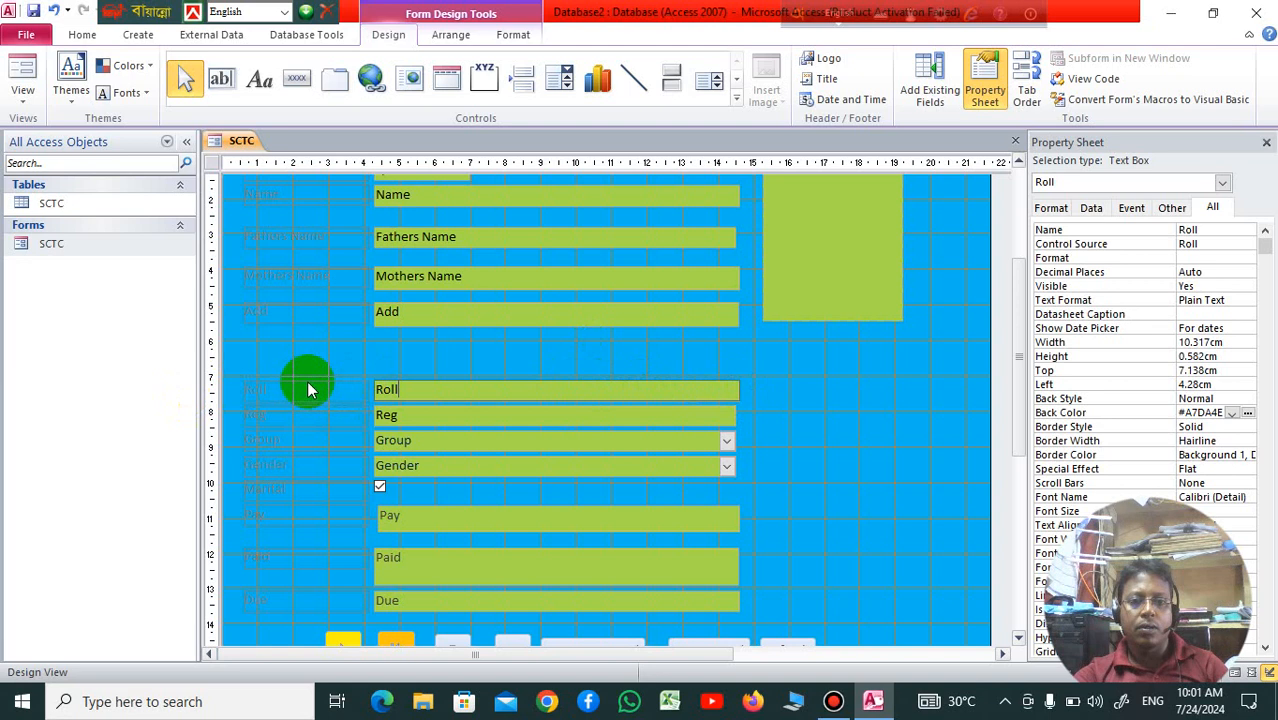
pyautogui.click(361, 394)
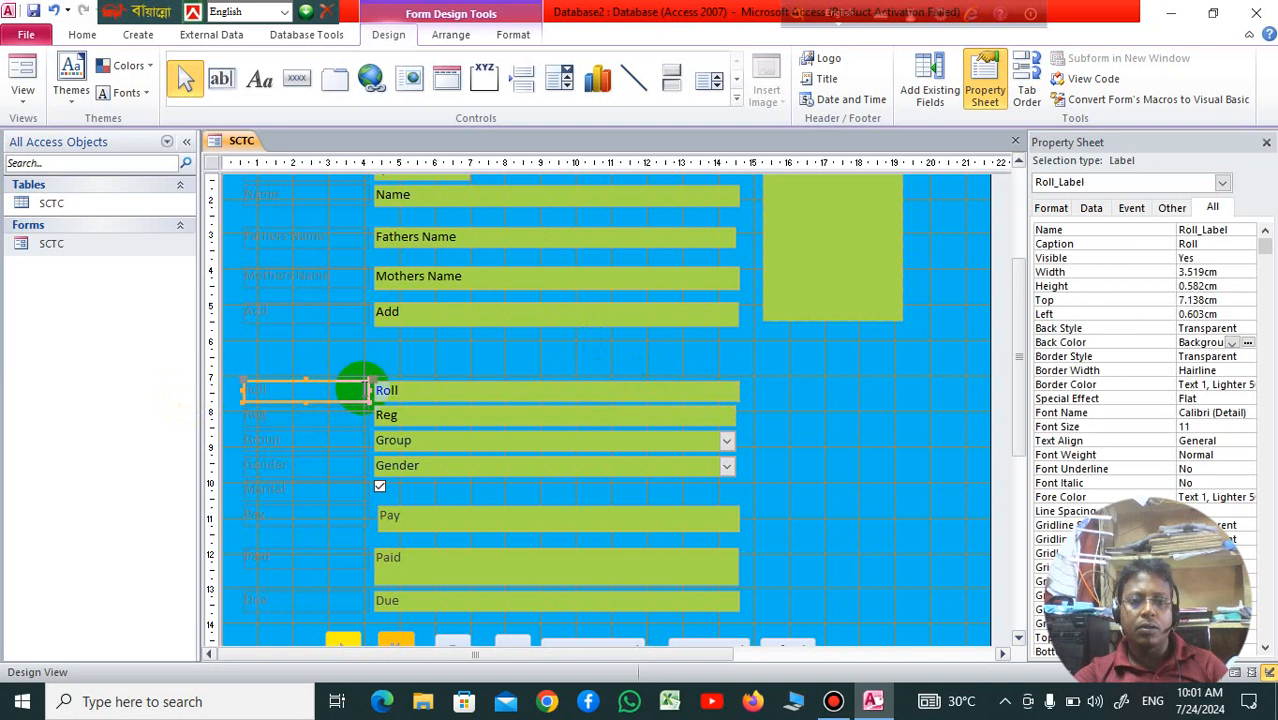
pyautogui.moveTo(355, 383); pyautogui.dragTo(355, 339)
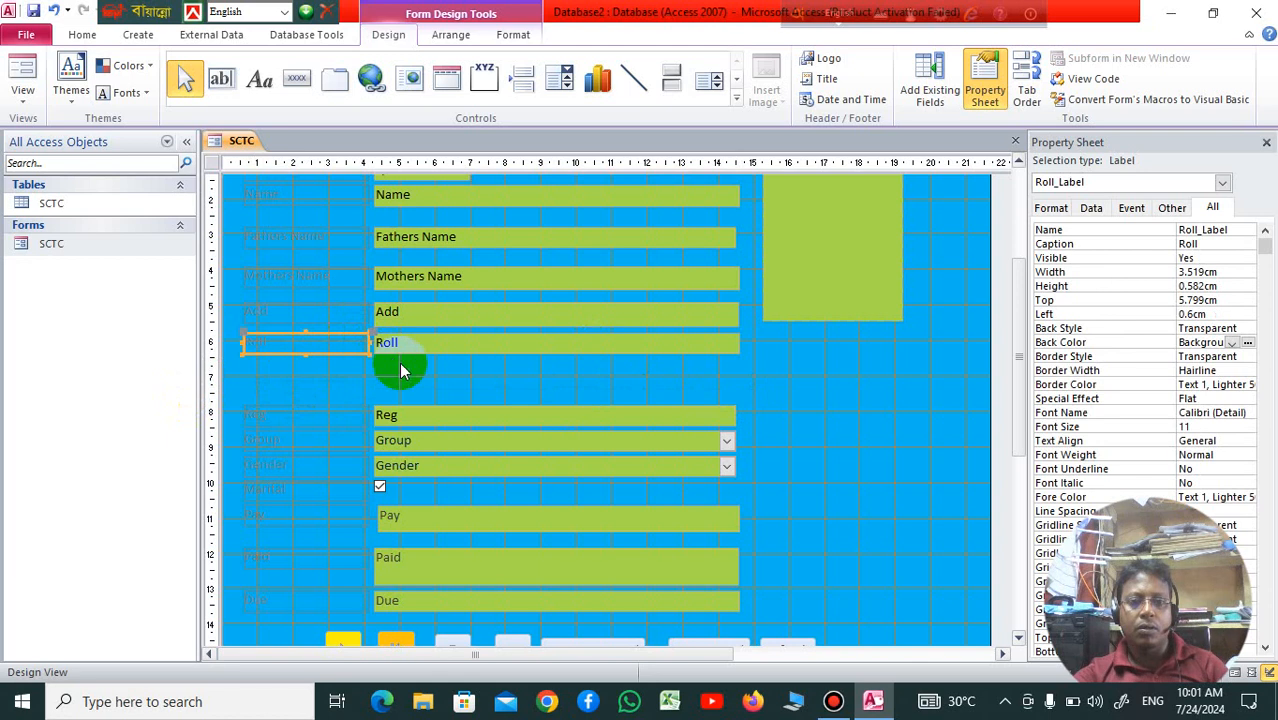
# Move the Reg and Group fields with their labels up beneath Roll, to tops of about 6.8 cm and 7.7 cm.
pyautogui.click(336, 414)
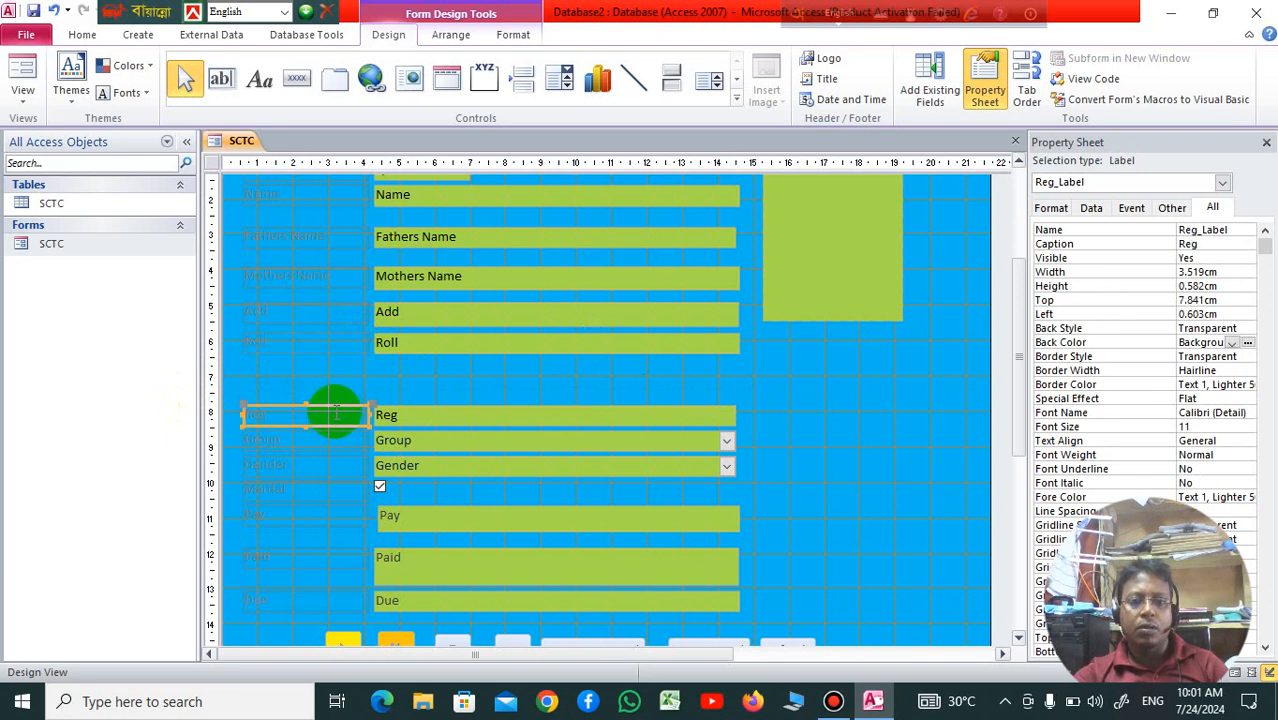
pyautogui.moveTo(324, 406); pyautogui.dragTo(327, 371)
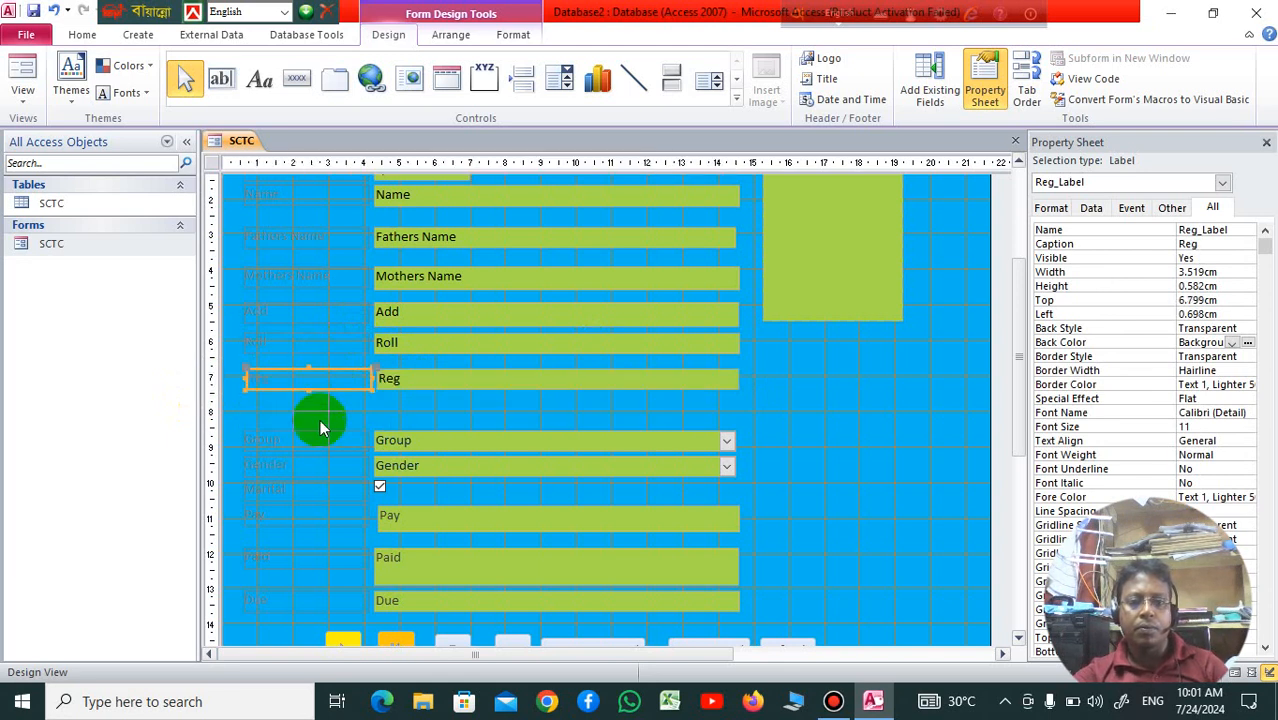
pyautogui.click(329, 437)
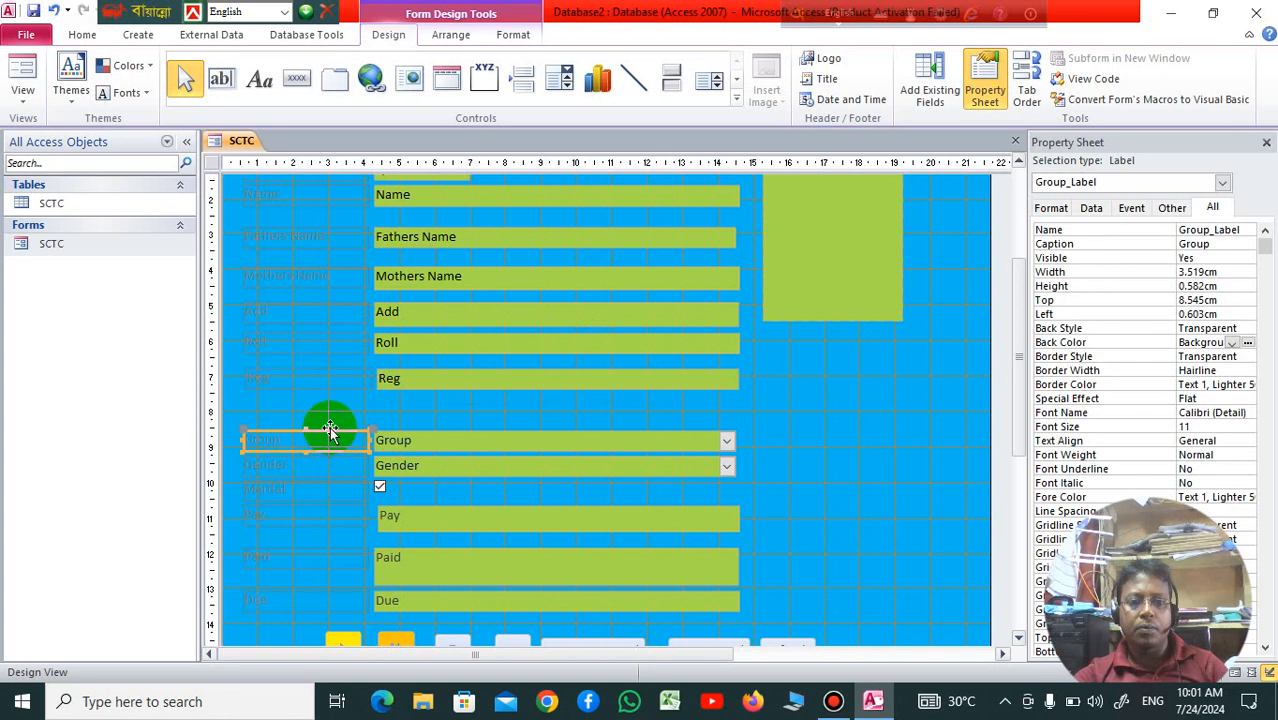
pyautogui.moveTo(328, 428); pyautogui.dragTo(335, 404)
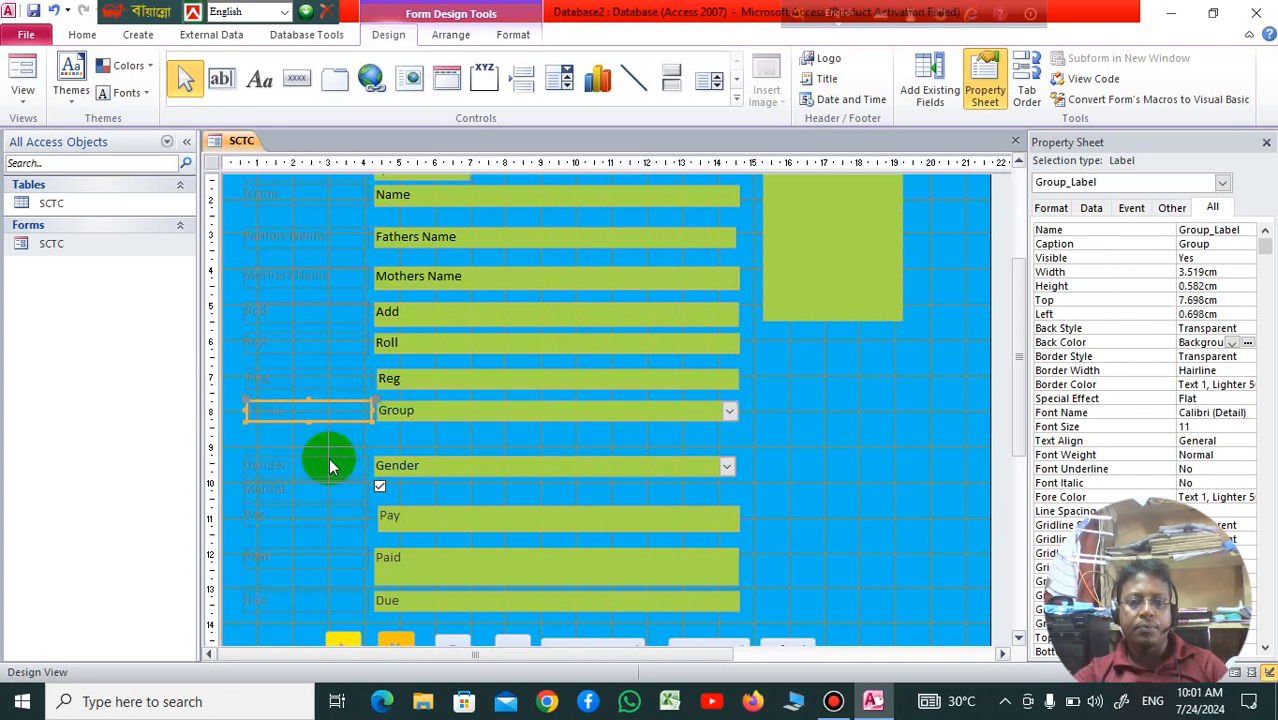
# Move the Gender, Marital and Pay fields up to close the gaps below Group, with Pay's label at about 10.2 cm.
pyautogui.click(337, 463)
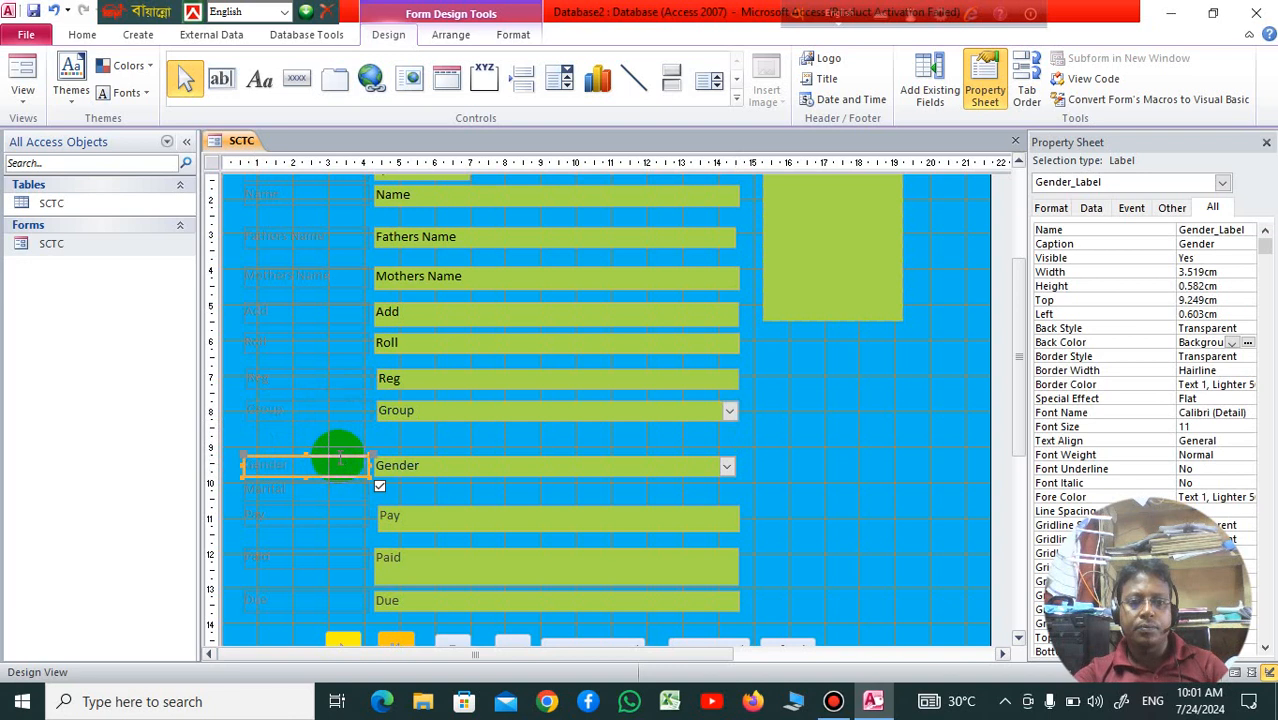
pyautogui.moveTo(339, 457); pyautogui.dragTo(342, 434)
pyautogui.click(337, 483)
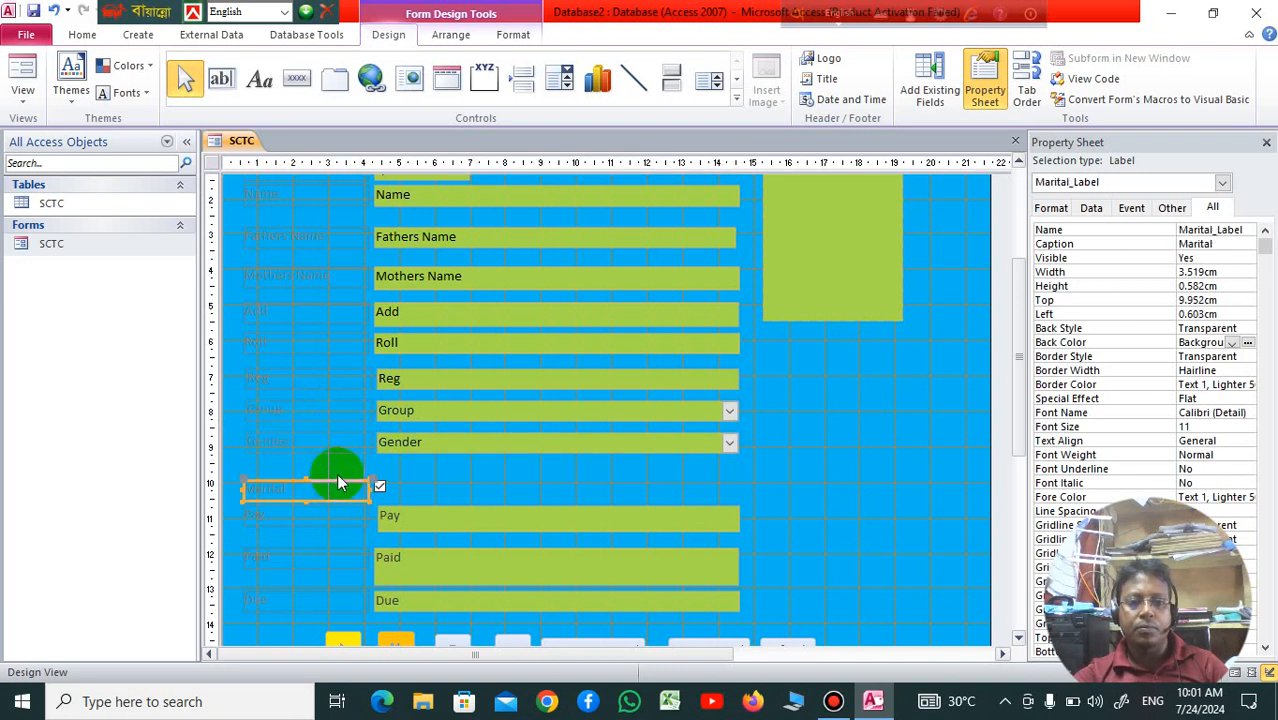
pyautogui.moveTo(339, 480); pyautogui.dragTo(343, 462)
pyautogui.click(350, 512)
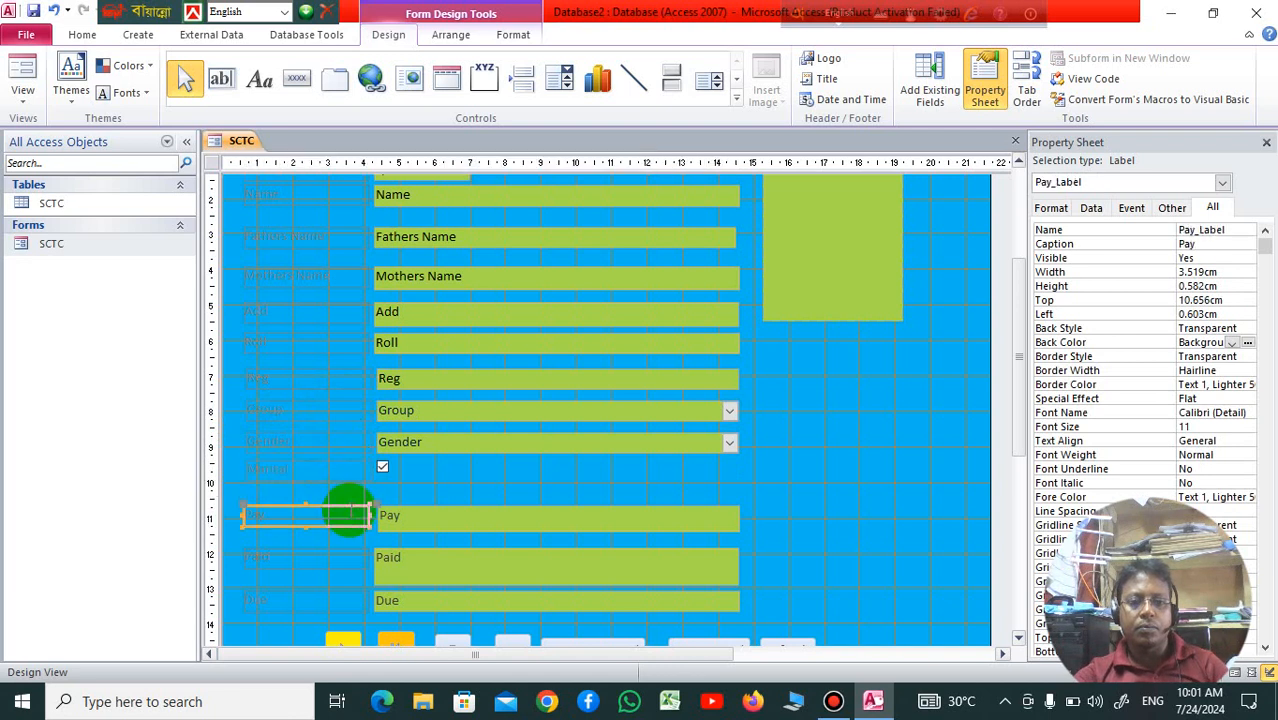
pyautogui.moveTo(350, 507); pyautogui.dragTo(352, 492)
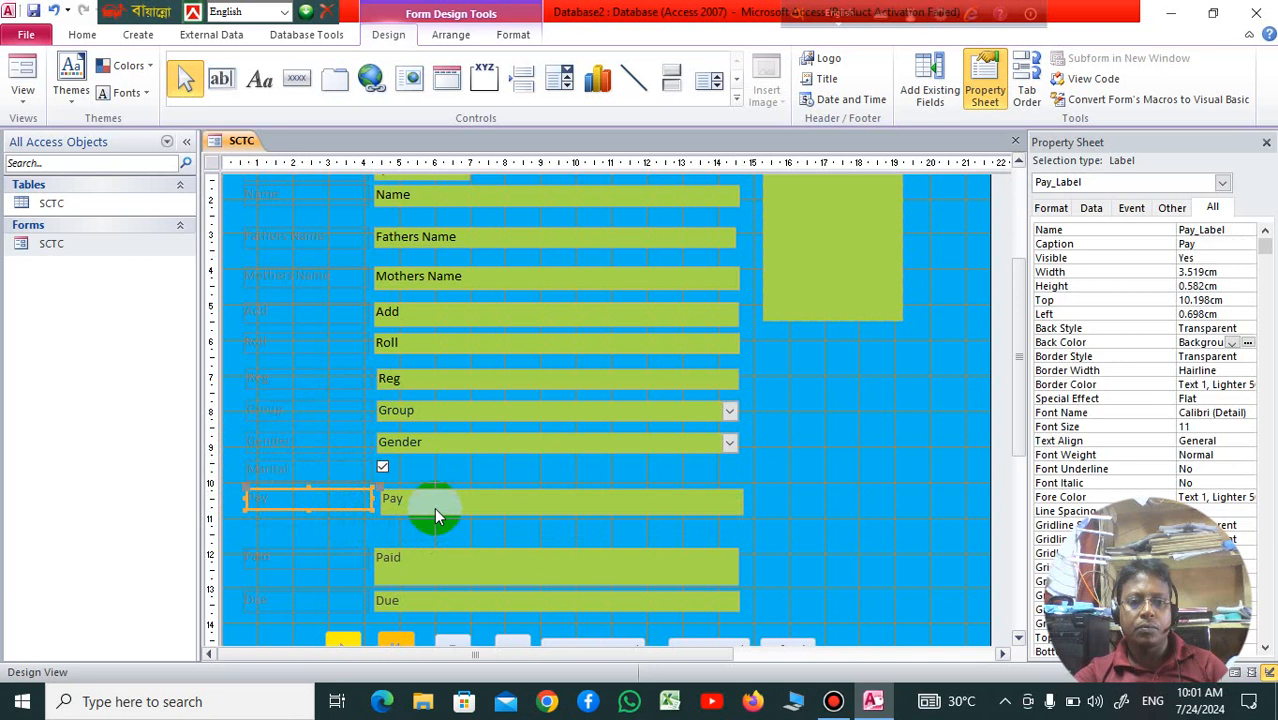
# Shrink the Paid text box to about 10.2 by 0.66 cm and move it with its label up beneath Pay.
pyautogui.scroll(-1, 434, 507)
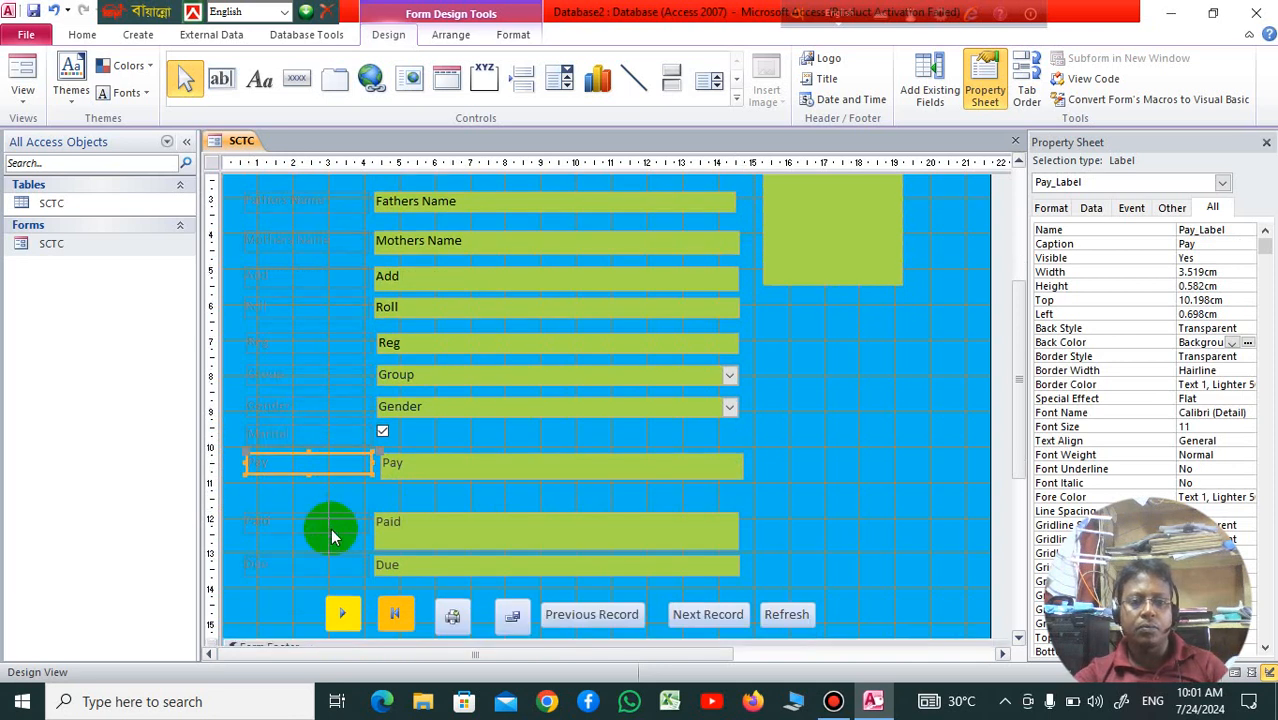
pyautogui.click(332, 537)
pyautogui.click(447, 531)
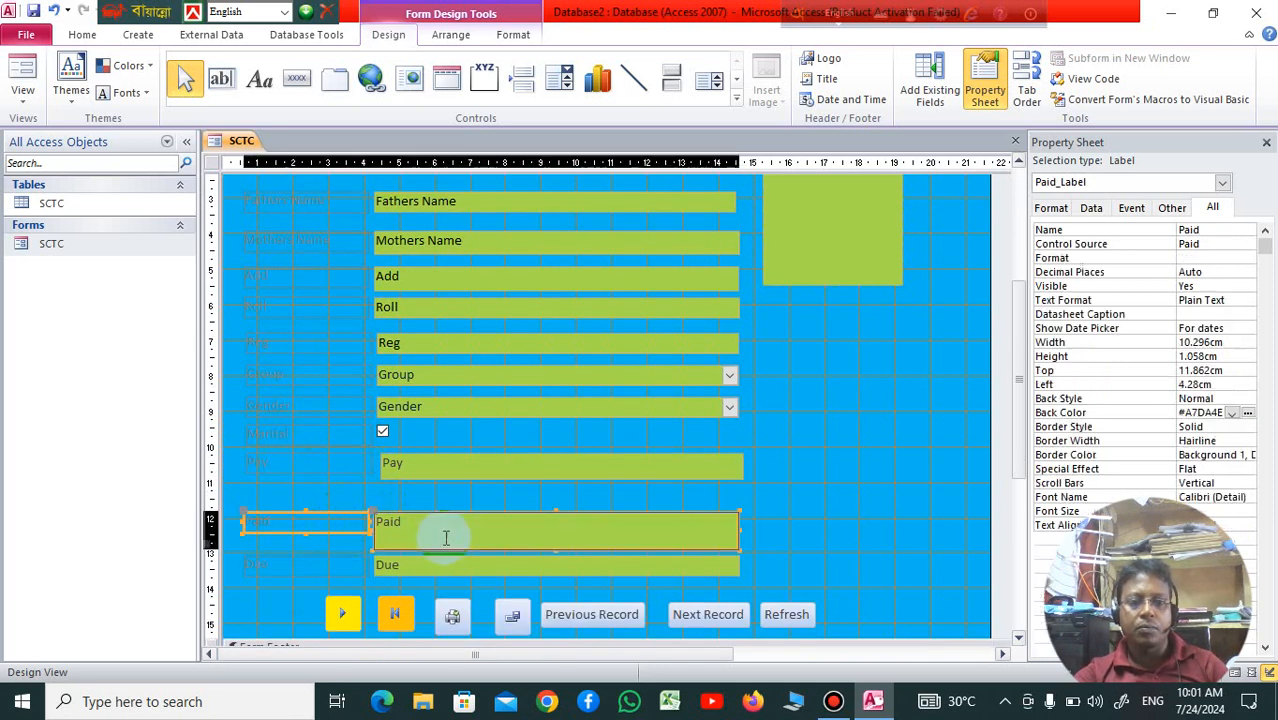
pyautogui.click(737, 545)
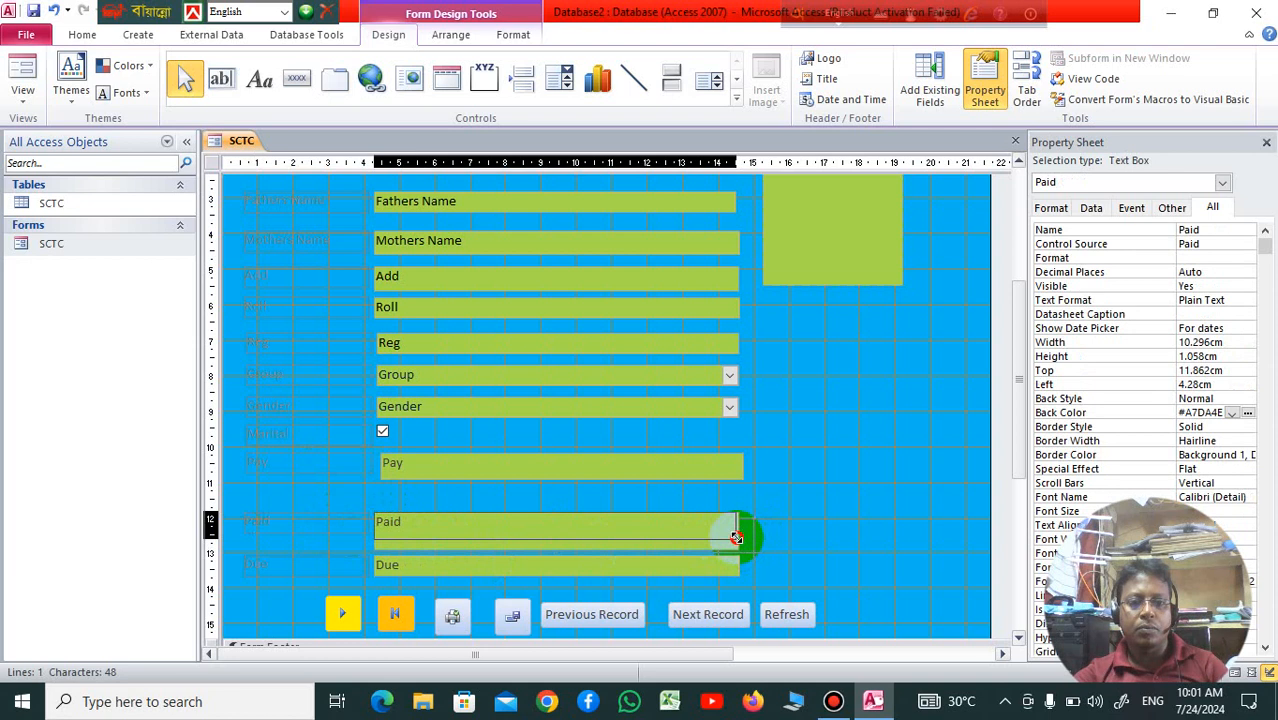
pyautogui.click(456, 550)
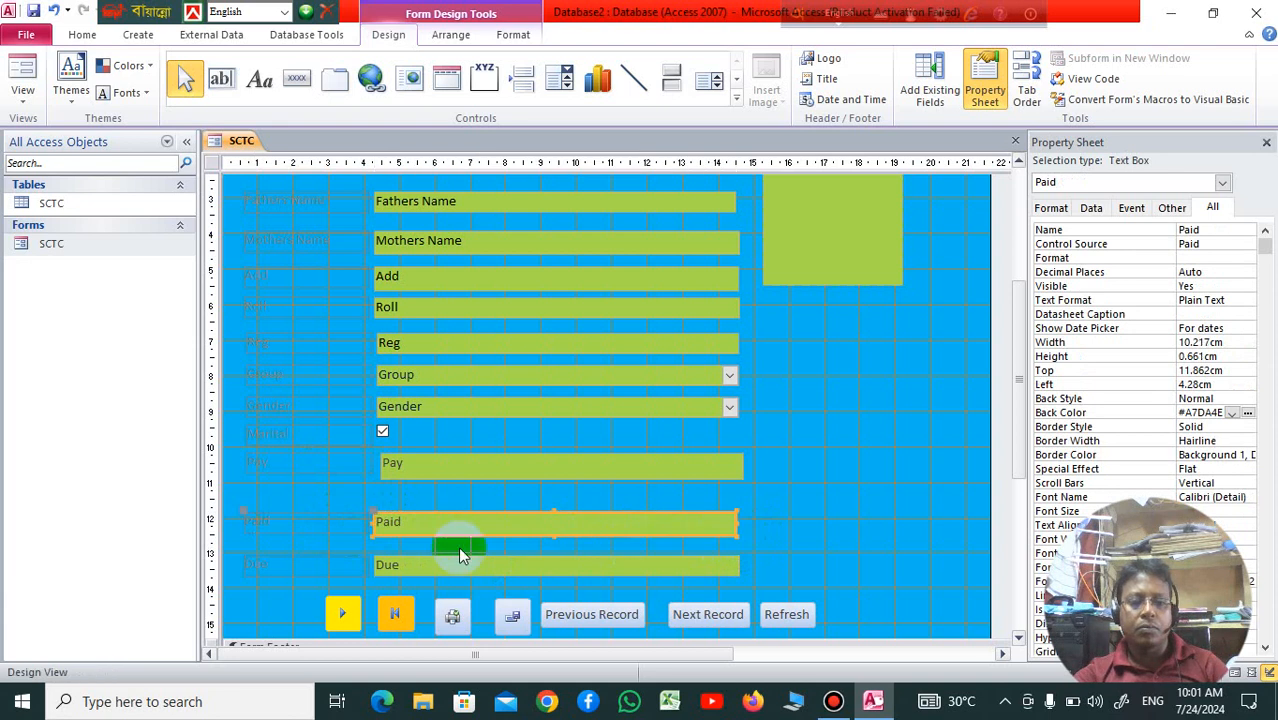
pyautogui.click(345, 523)
pyautogui.moveTo(351, 512)
pyautogui.mouseDown()
pyautogui.moveTo(351, 479)
pyautogui.moveTo(357, 490)
pyautogui.mouseUp()
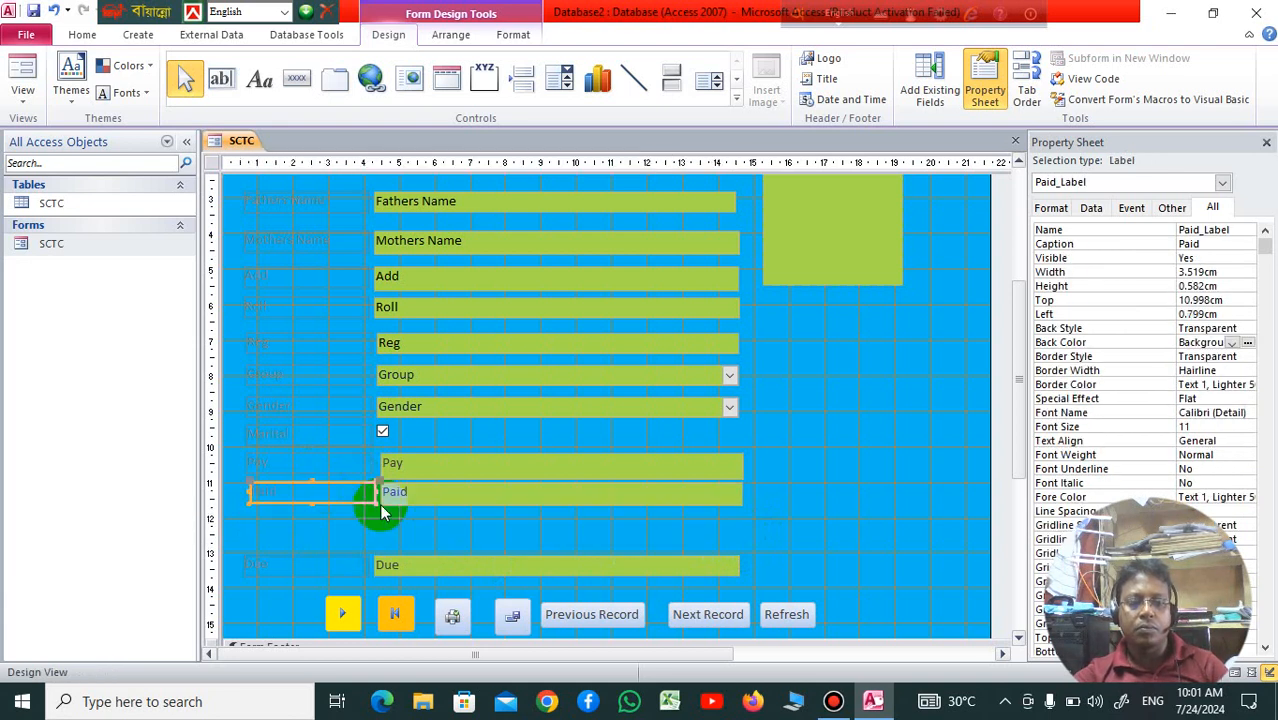
# Move the Due field and its label up directly beneath Paid.
pyautogui.click(362, 566)
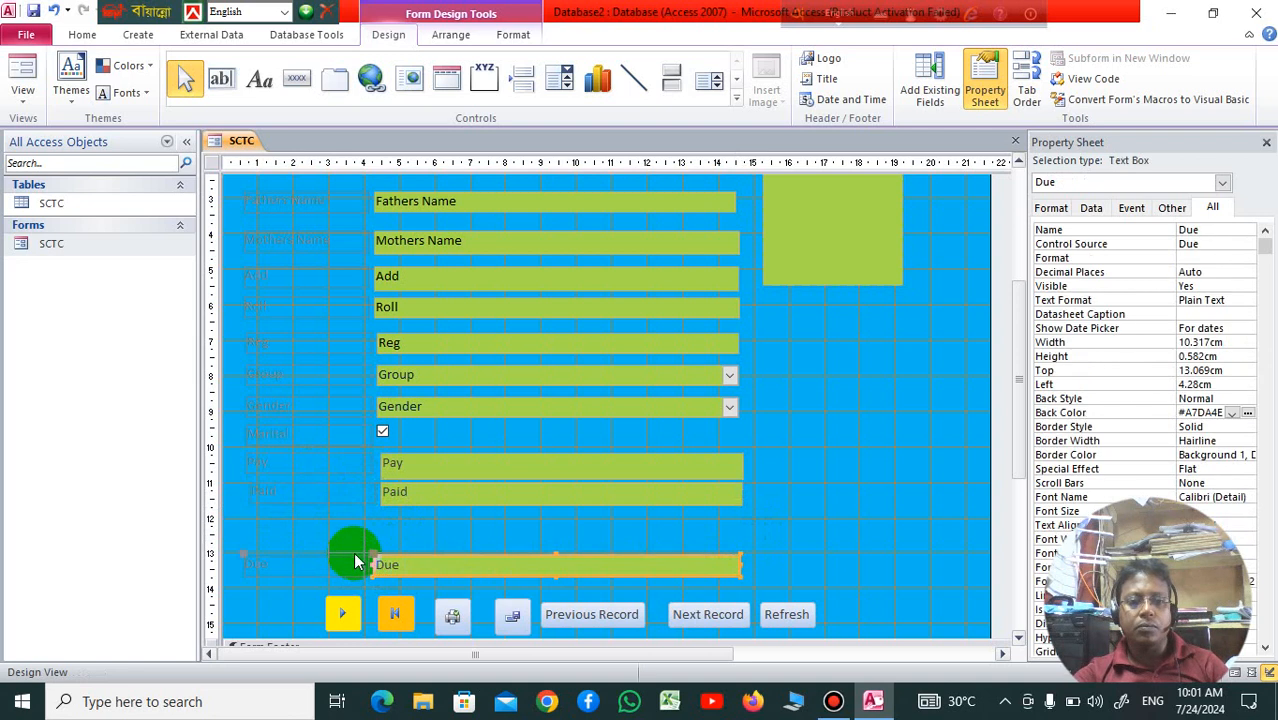
pyautogui.click(354, 557)
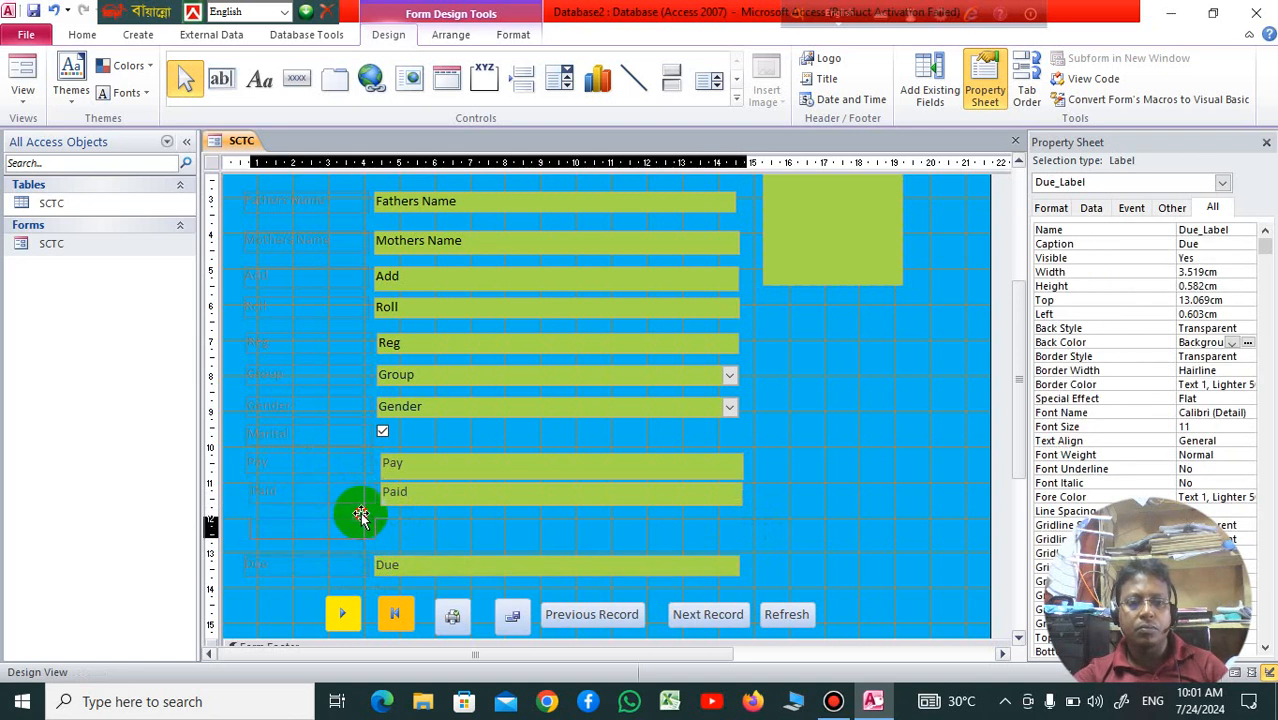
pyautogui.moveTo(361, 512); pyautogui.dragTo(361, 514)
pyautogui.click(536, 554)
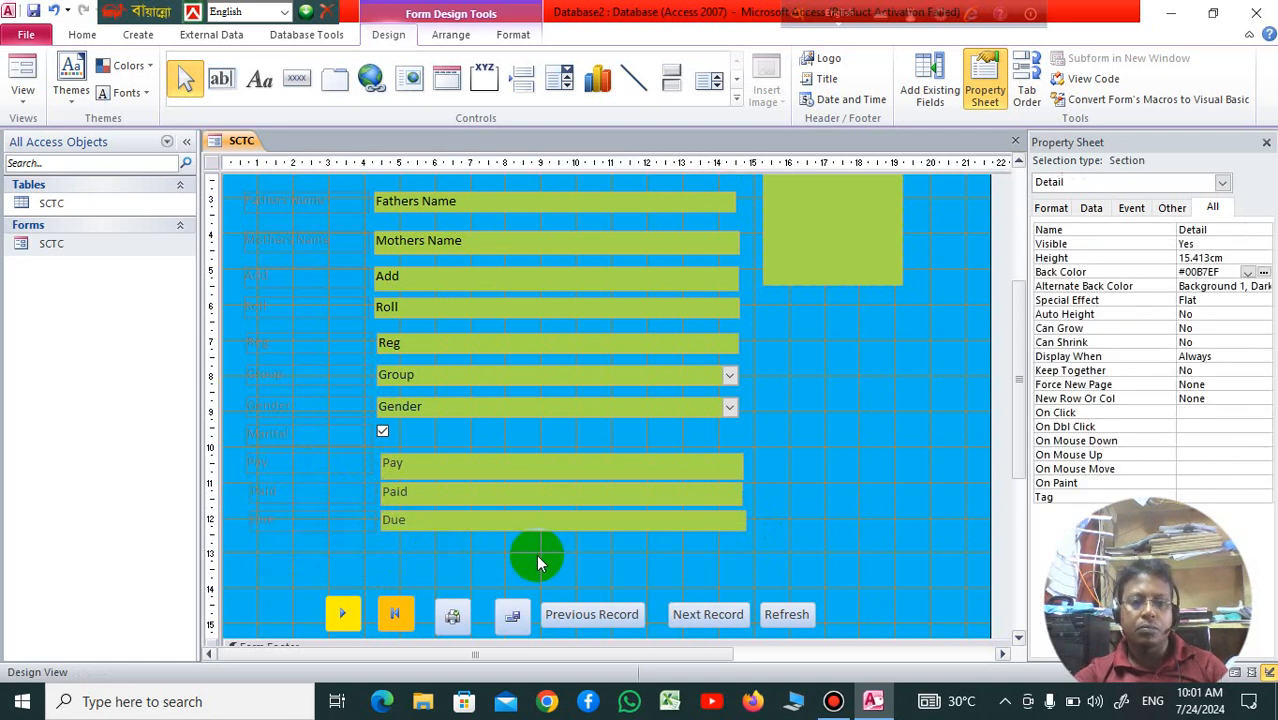
# Select all seven command buttons, from the yellow arrow to Refresh, and move them together up directly beneath the Due field.
pyautogui.scroll(-2, 564, 544)
pyautogui.click(337, 548)
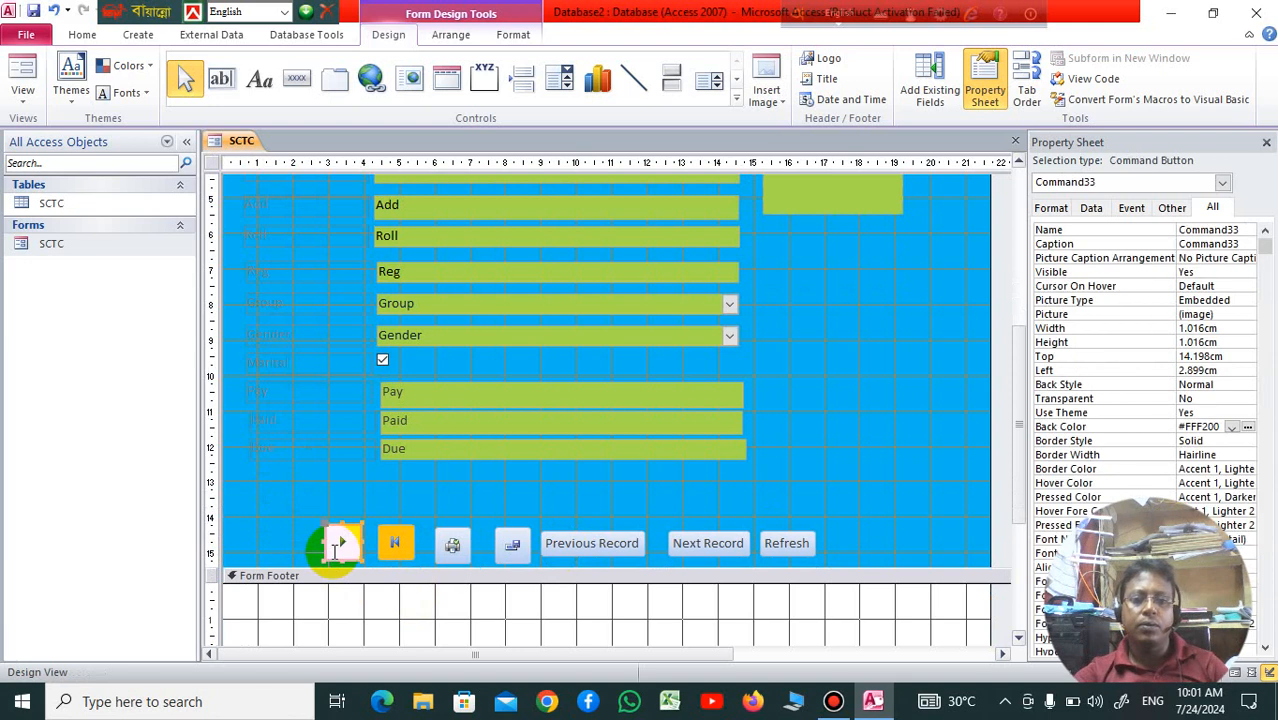
pyautogui.keyDown('shift'); pyautogui.click(395, 543); pyautogui.keyUp('shift')
pyautogui.keyDown('shift'); pyautogui.click(450, 545); pyautogui.keyUp('shift')
pyautogui.keyDown('shift'); pyautogui.click(508, 545); pyautogui.keyUp('shift')
pyautogui.keyDown('shift'); pyautogui.click(513, 545); pyautogui.keyUp('shift')
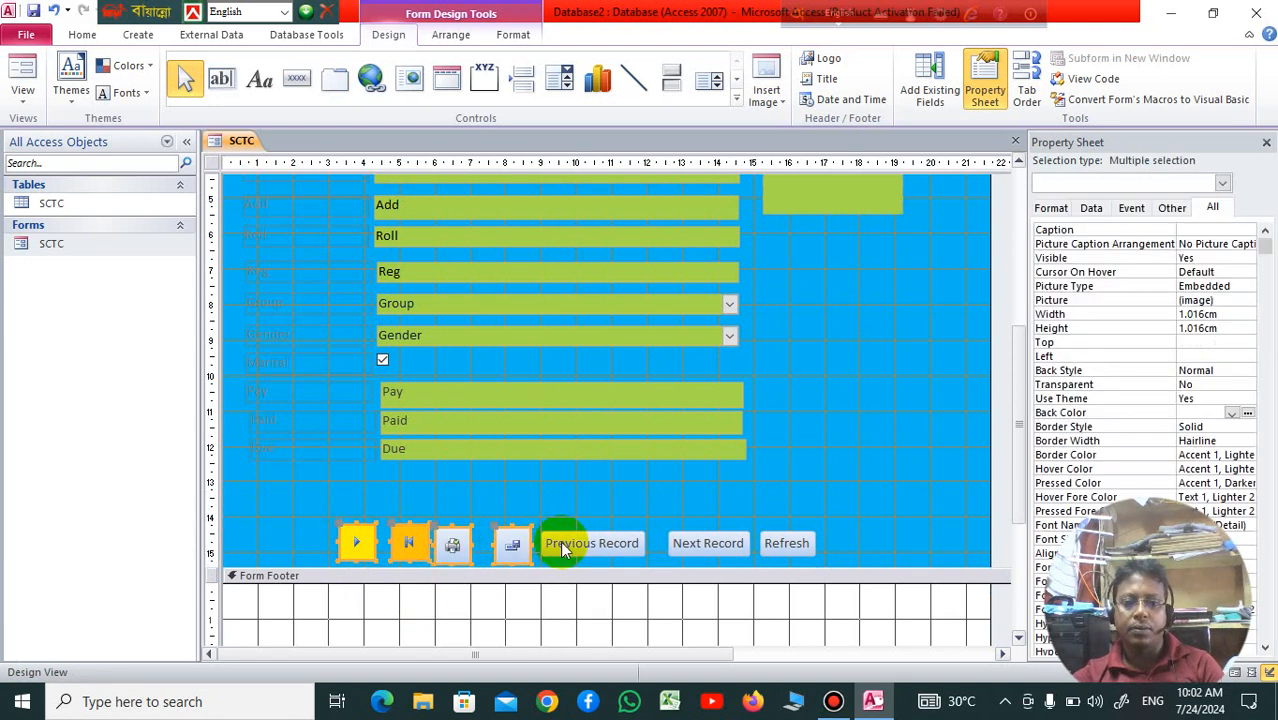
pyautogui.moveTo(622, 543); pyautogui.dragTo(644, 543)
pyautogui.keyDown('shift'); pyautogui.click(708, 544); pyautogui.keyUp('shift')
pyautogui.keyDown('shift'); pyautogui.click(774, 545); pyautogui.keyUp('shift')
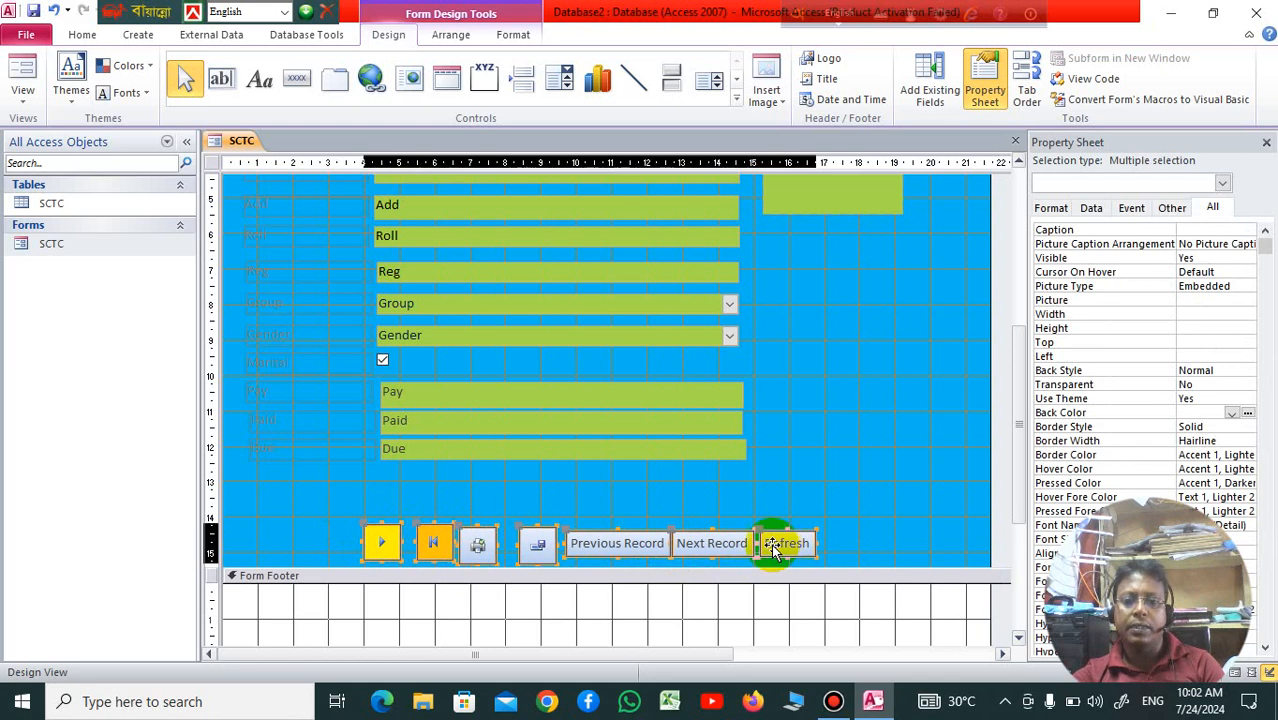
pyautogui.moveTo(652, 541); pyautogui.dragTo(646, 485)
pyautogui.click(858, 428)
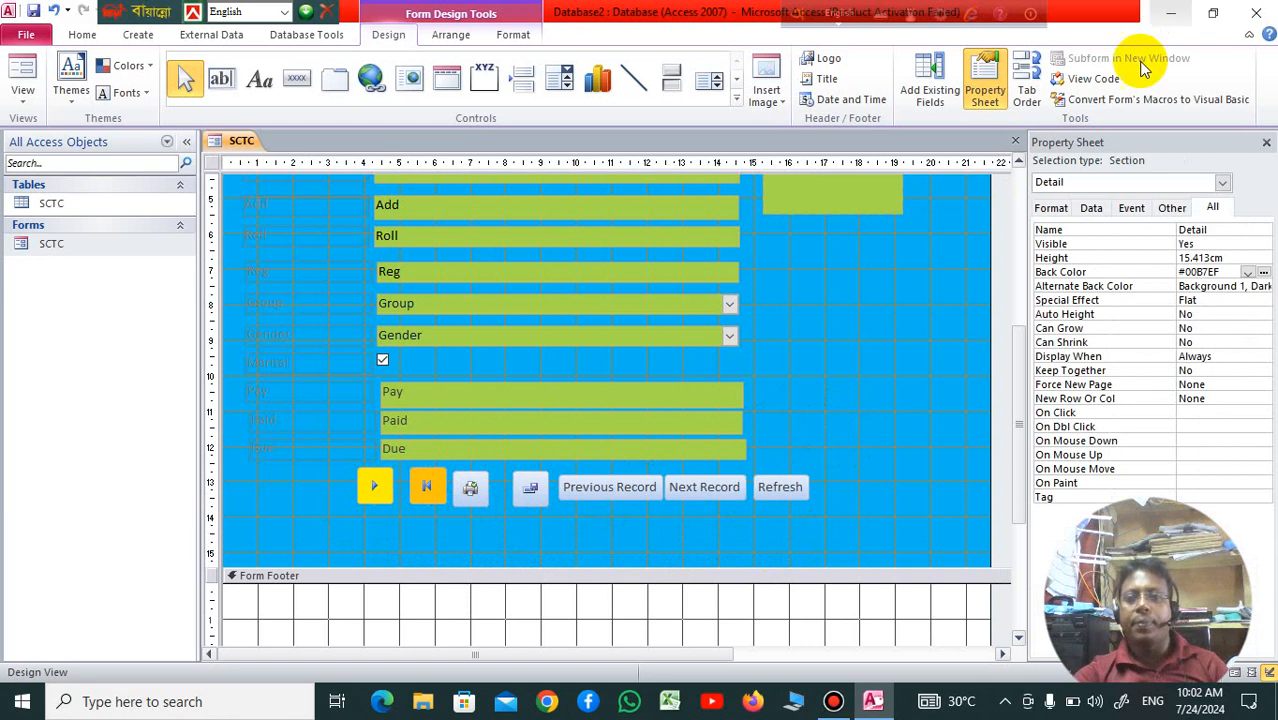
# Close the SCTC form with its design changes saved, and reopen it in Form View.
pyautogui.click(1013, 143)
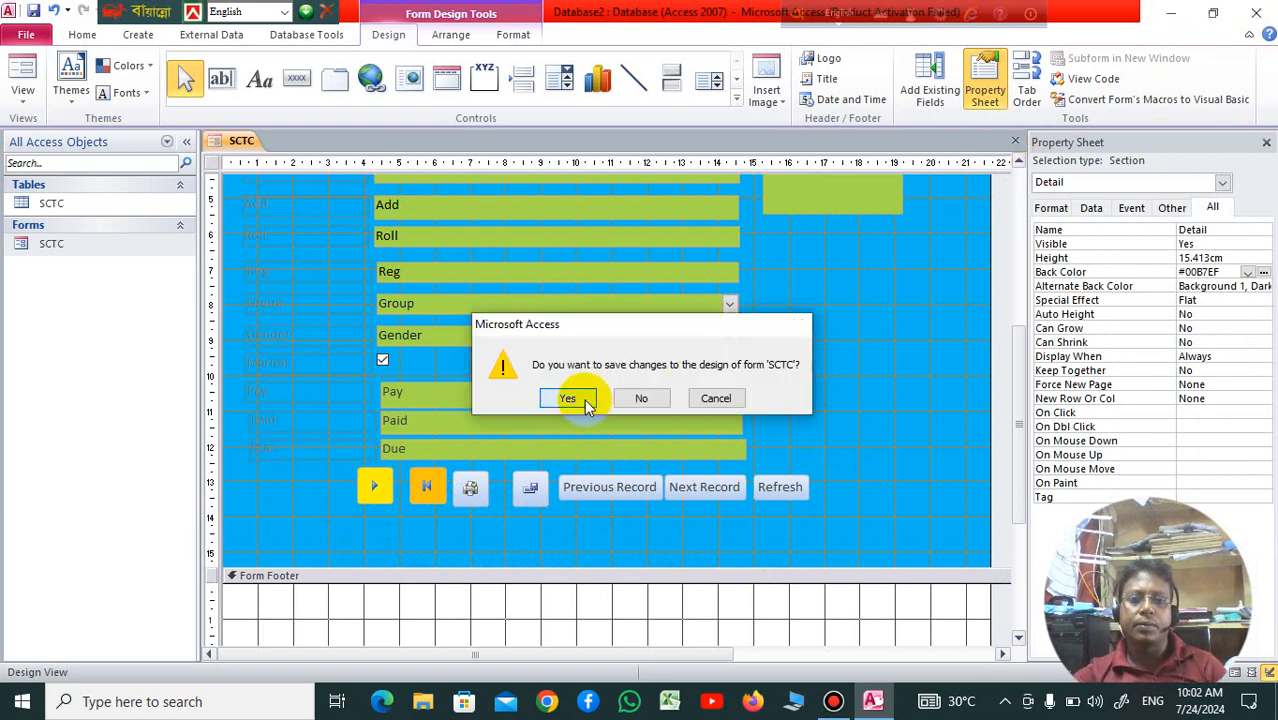
pyautogui.click(567, 398)
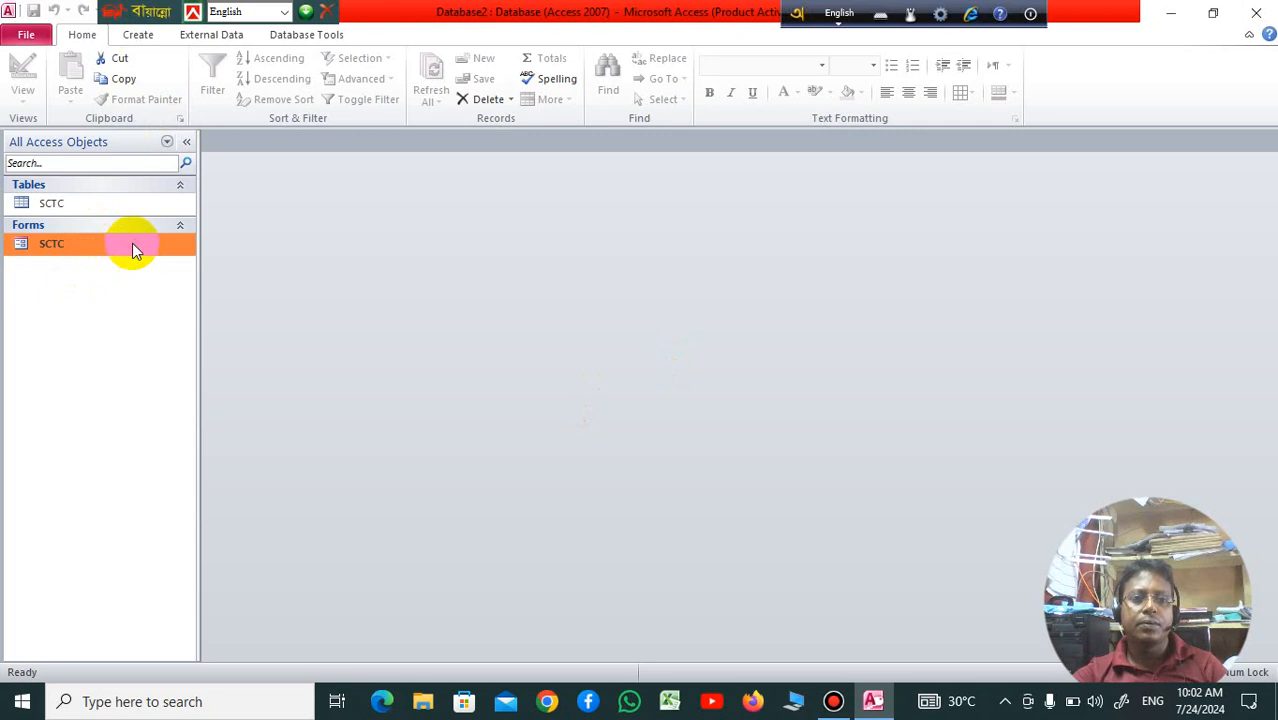
pyautogui.doubleClick(133, 245)
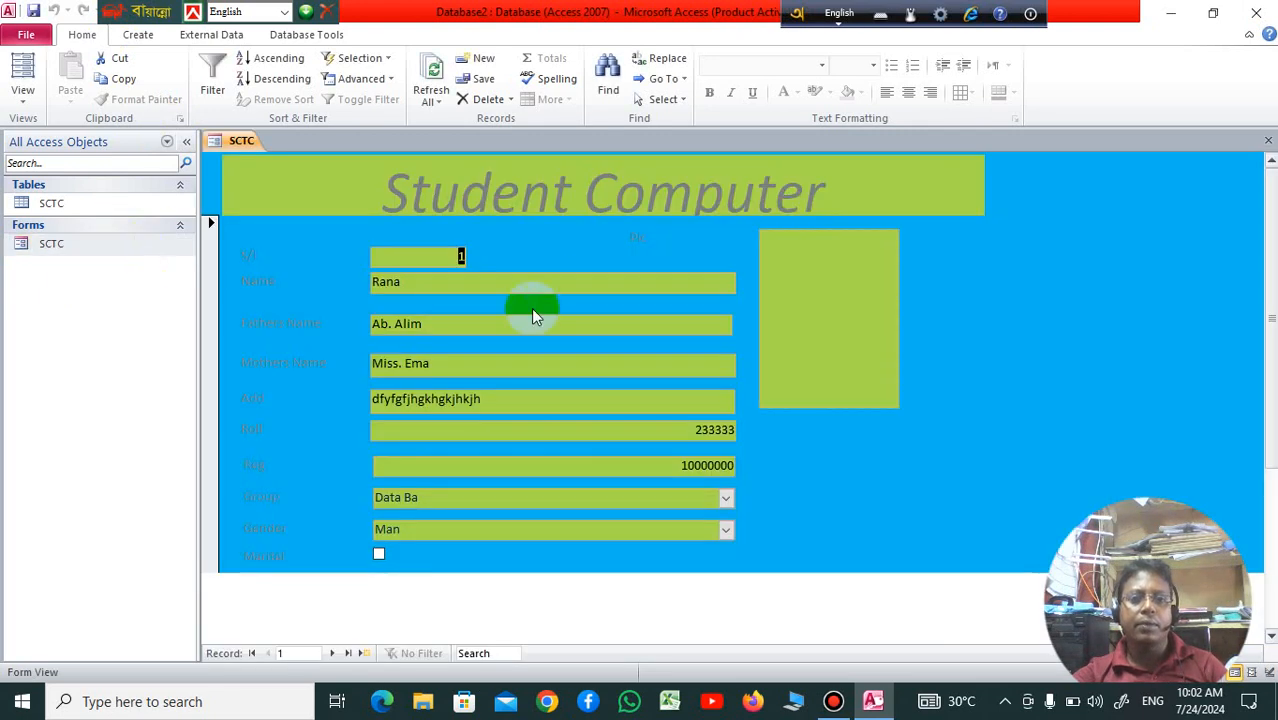
# Review the rearranged form and advance to the third student's record with the form's yellow arrow button.
pyautogui.scroll(-3, 770, 325)
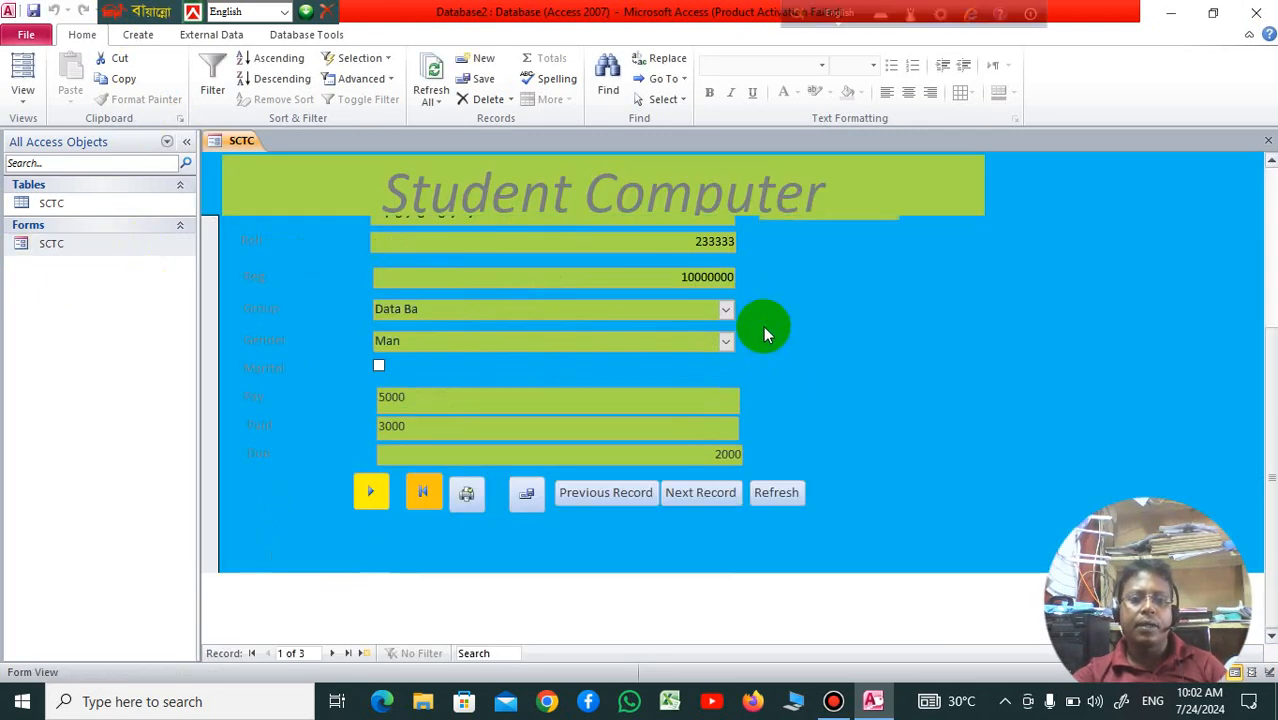
pyautogui.scroll(3, 763, 325)
pyautogui.scroll(-3, 762, 322)
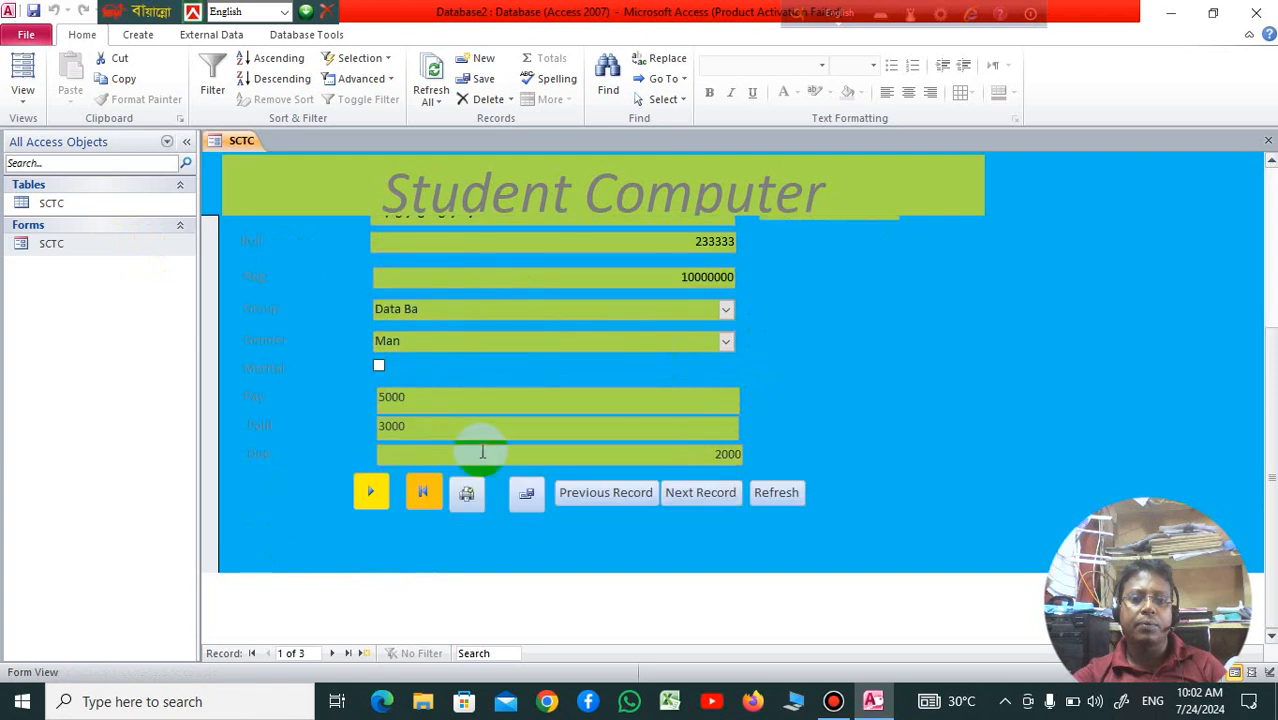
pyautogui.click(376, 495)
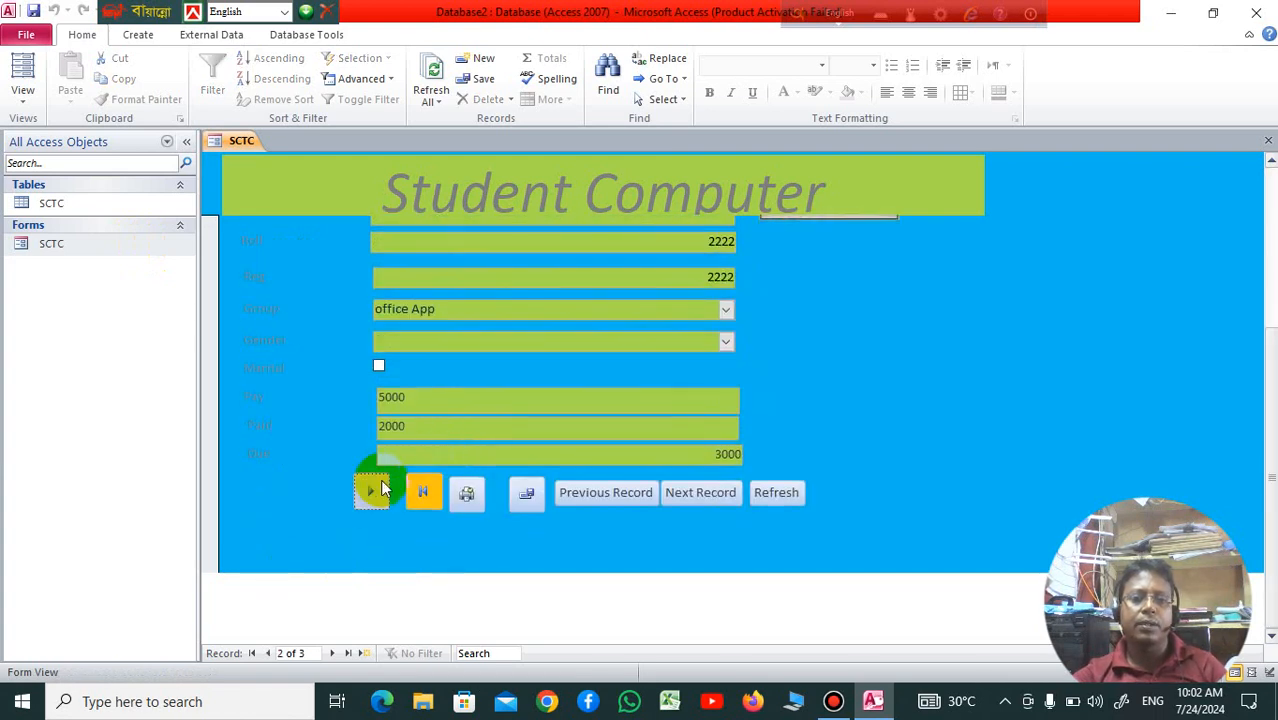
pyautogui.click(376, 490)
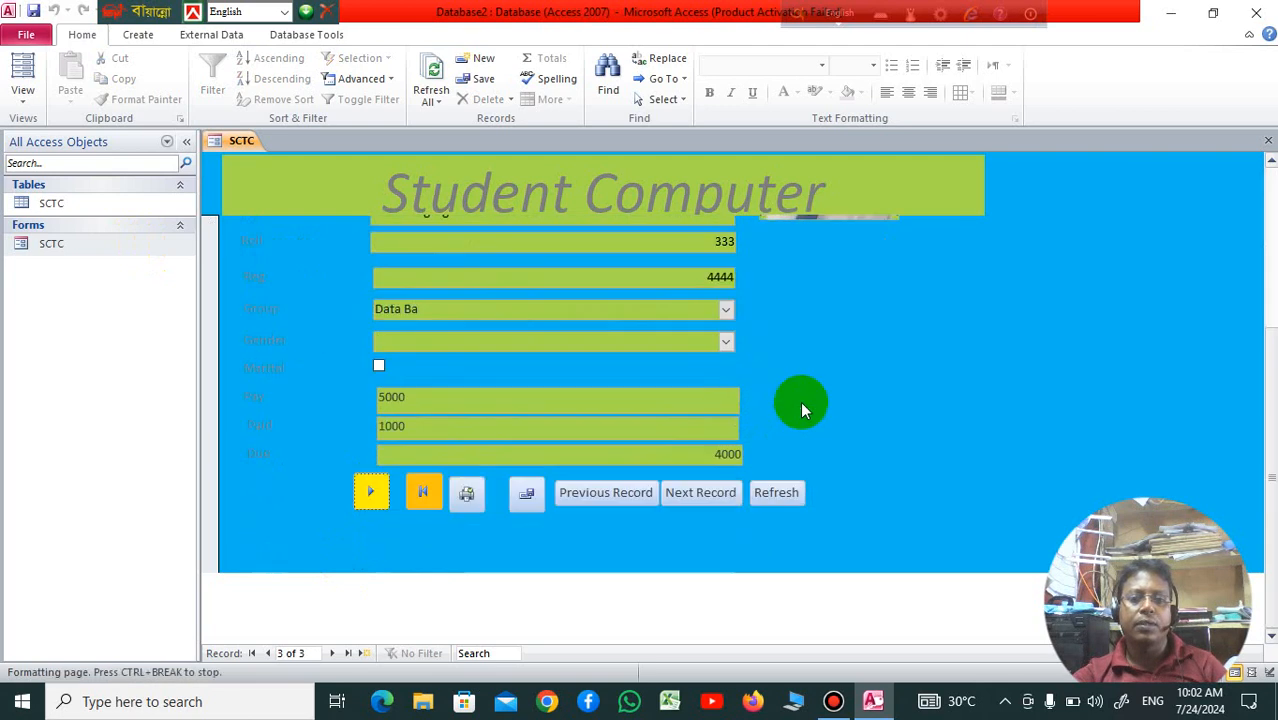
# Open the print options from the form's printer button, close them without printing and view the third record's lower fields.
pyautogui.click(472, 492)
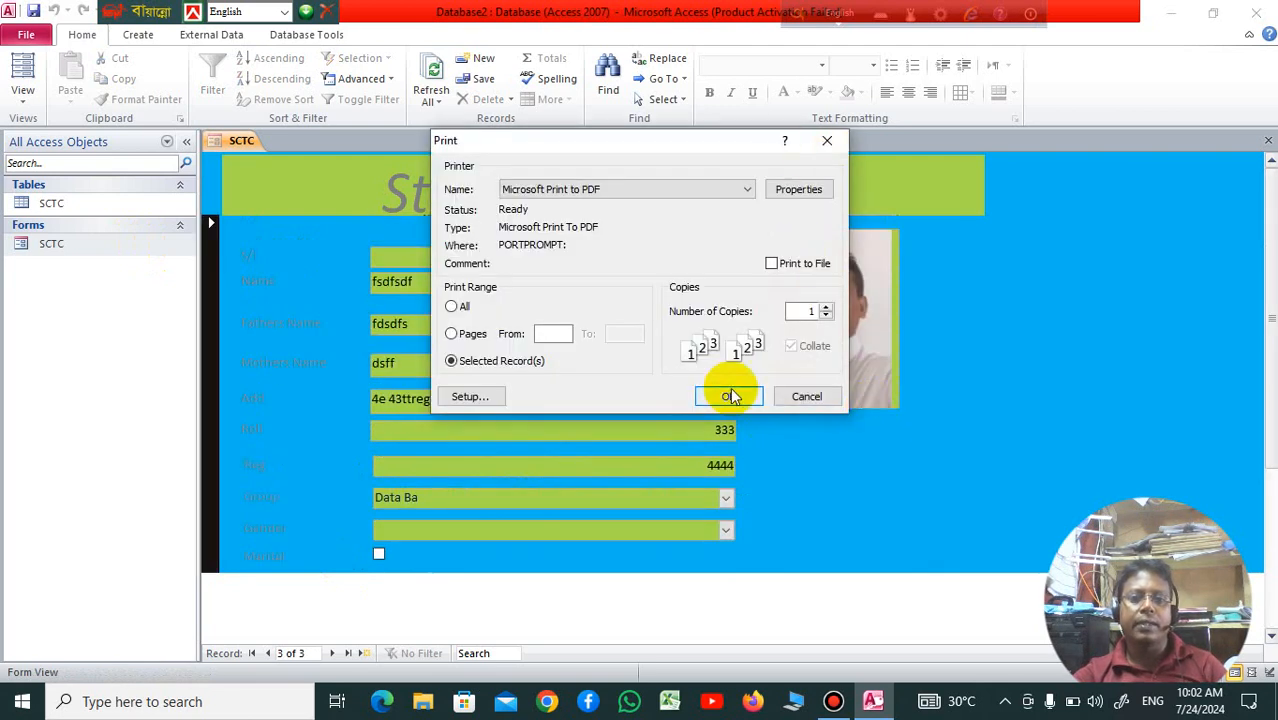
pyautogui.click(840, 143)
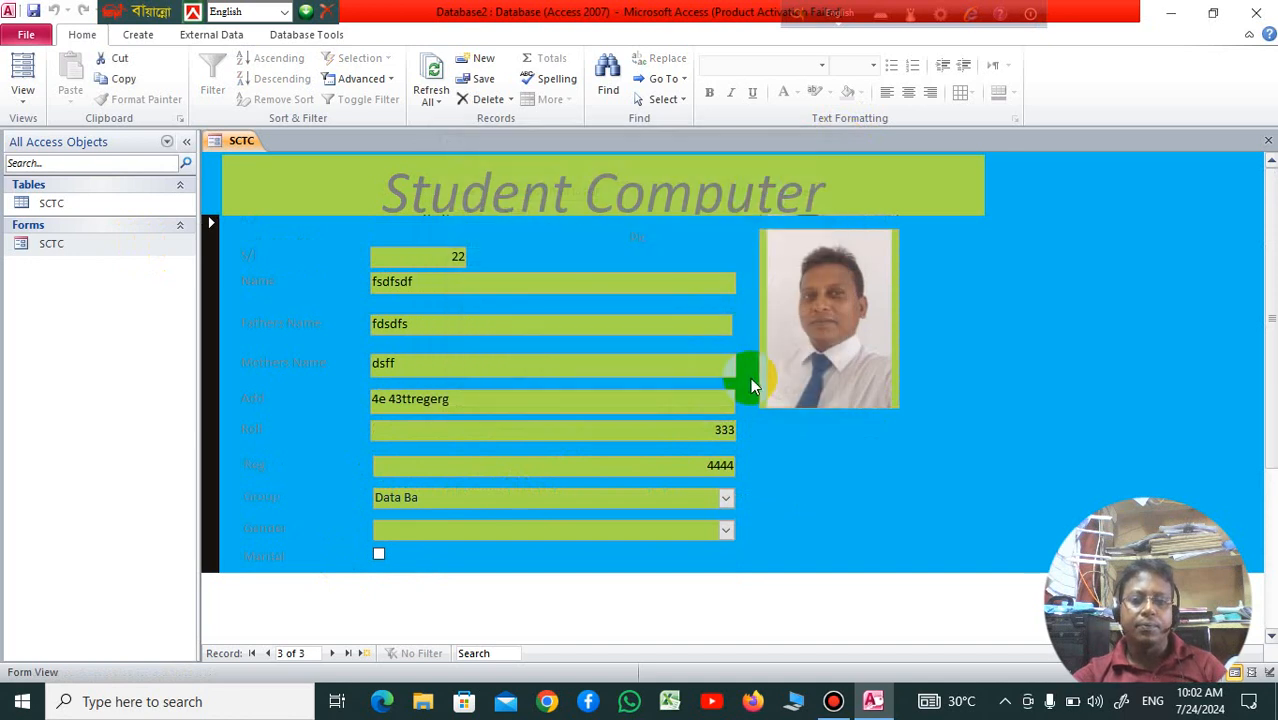
pyautogui.scroll(-3, 750, 377)
pyautogui.click(610, 492)
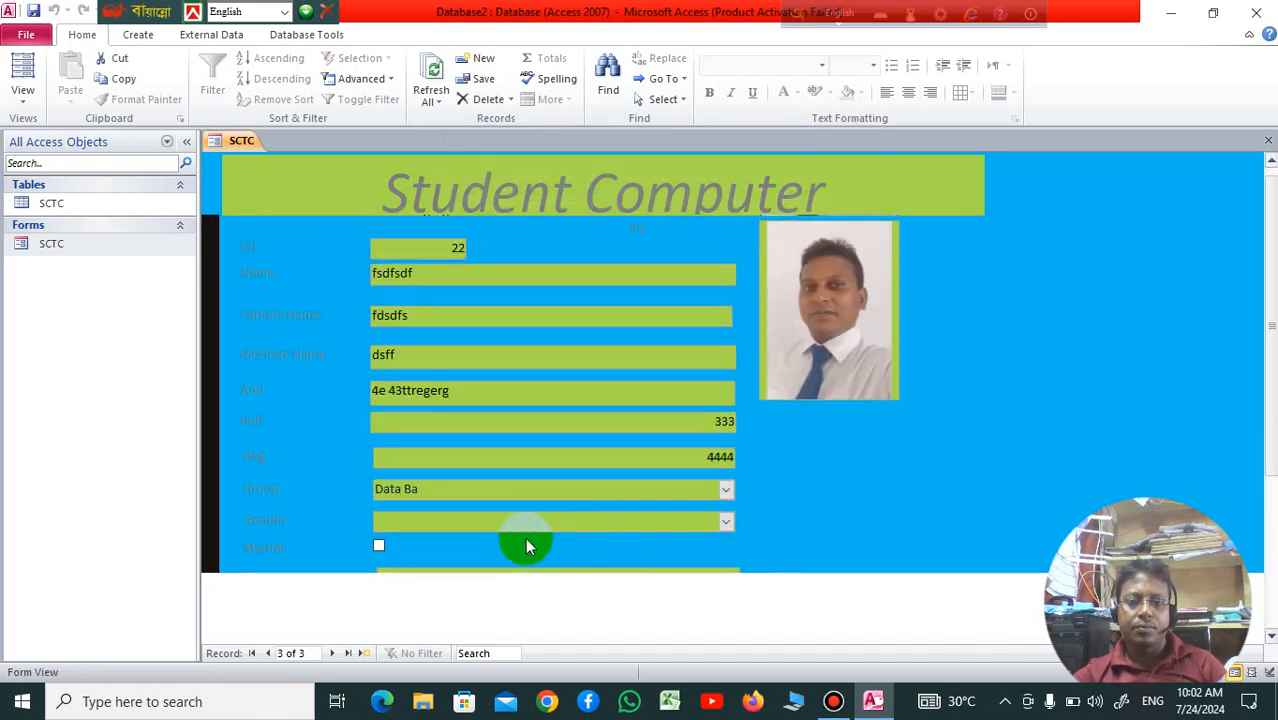
pyautogui.scroll(-2, 560, 520)
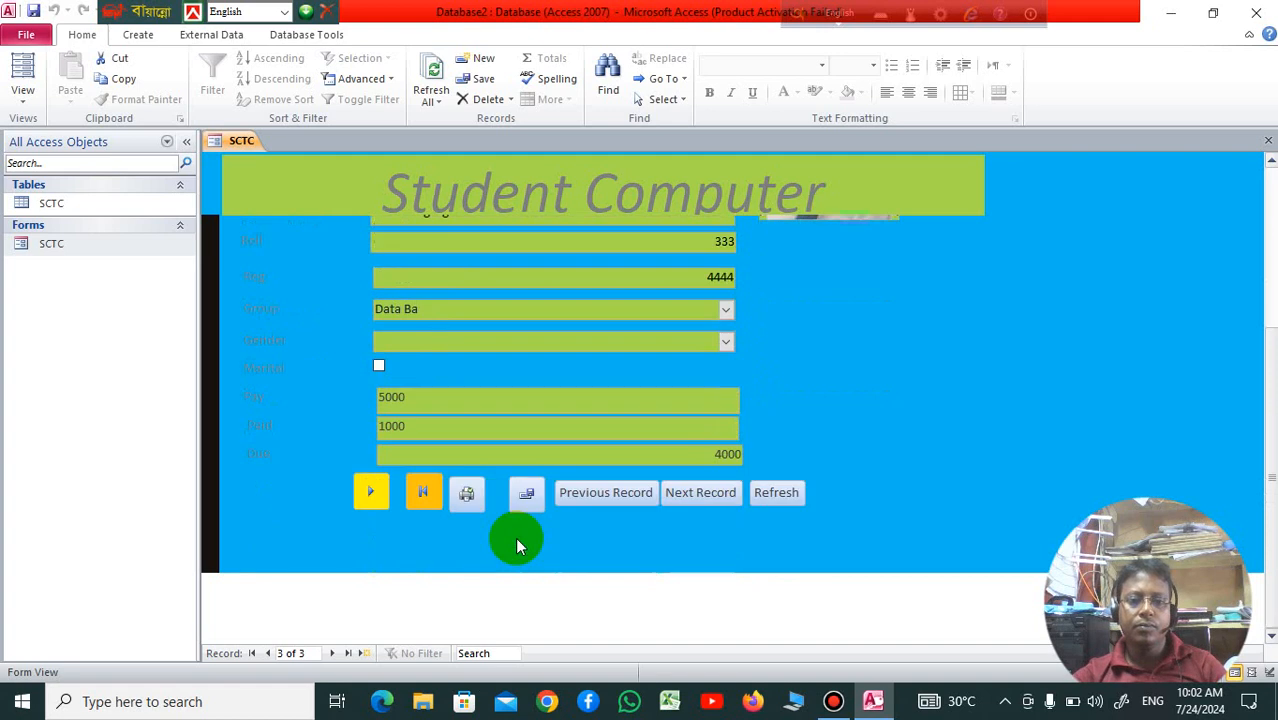
# Try the form's save, Previous Record, Next Record and Refresh buttons in turn, starting from the third record.
pyautogui.scroll(-2, 530, 535)
pyautogui.click(526, 497)
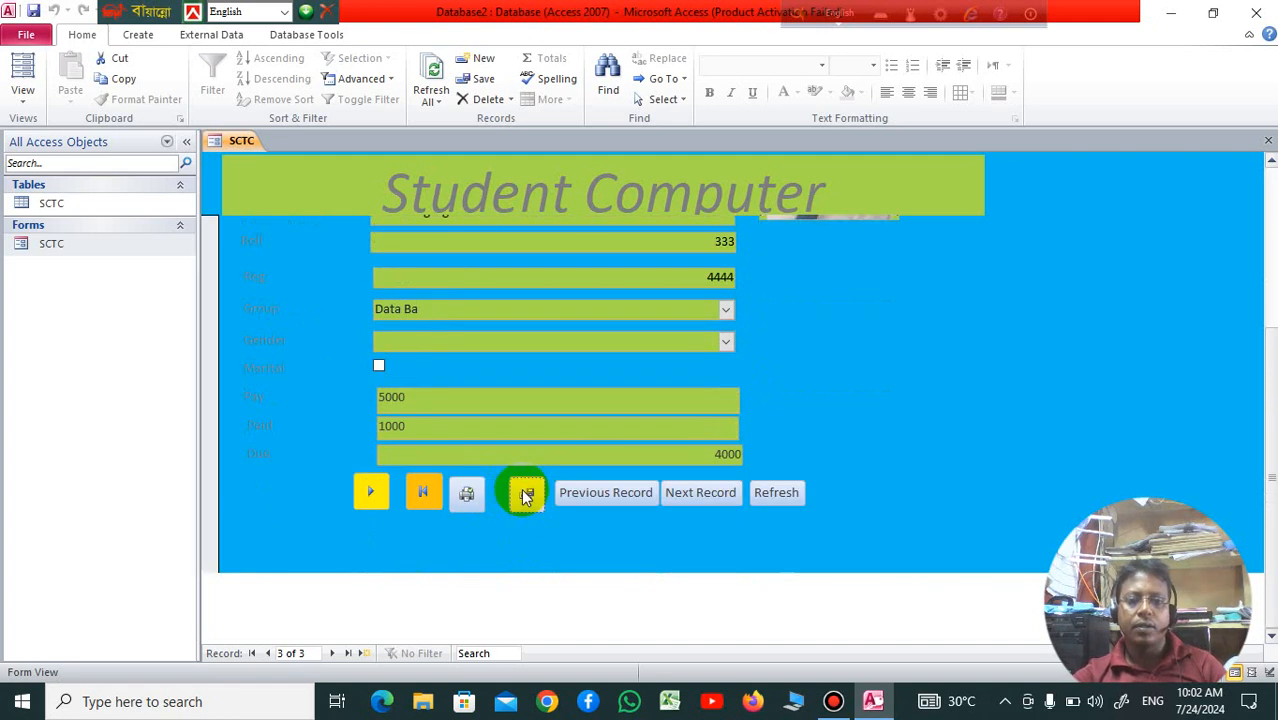
pyautogui.click(601, 492)
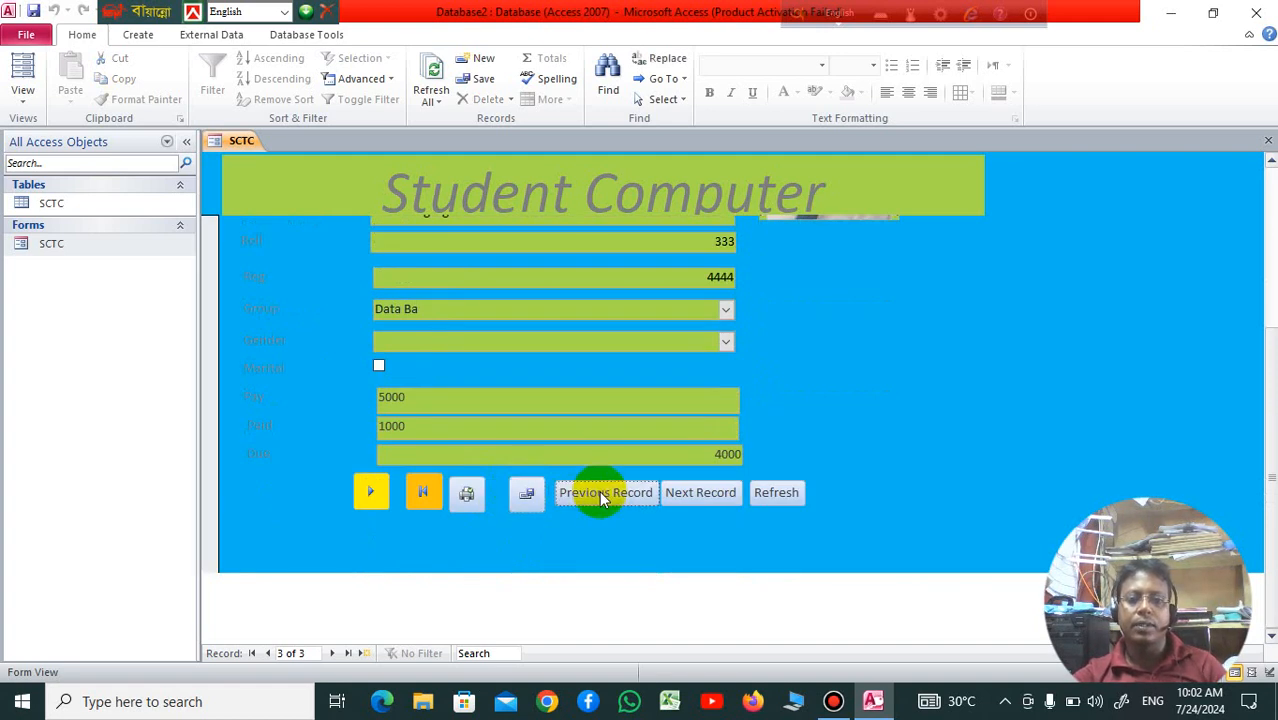
pyautogui.click(704, 495)
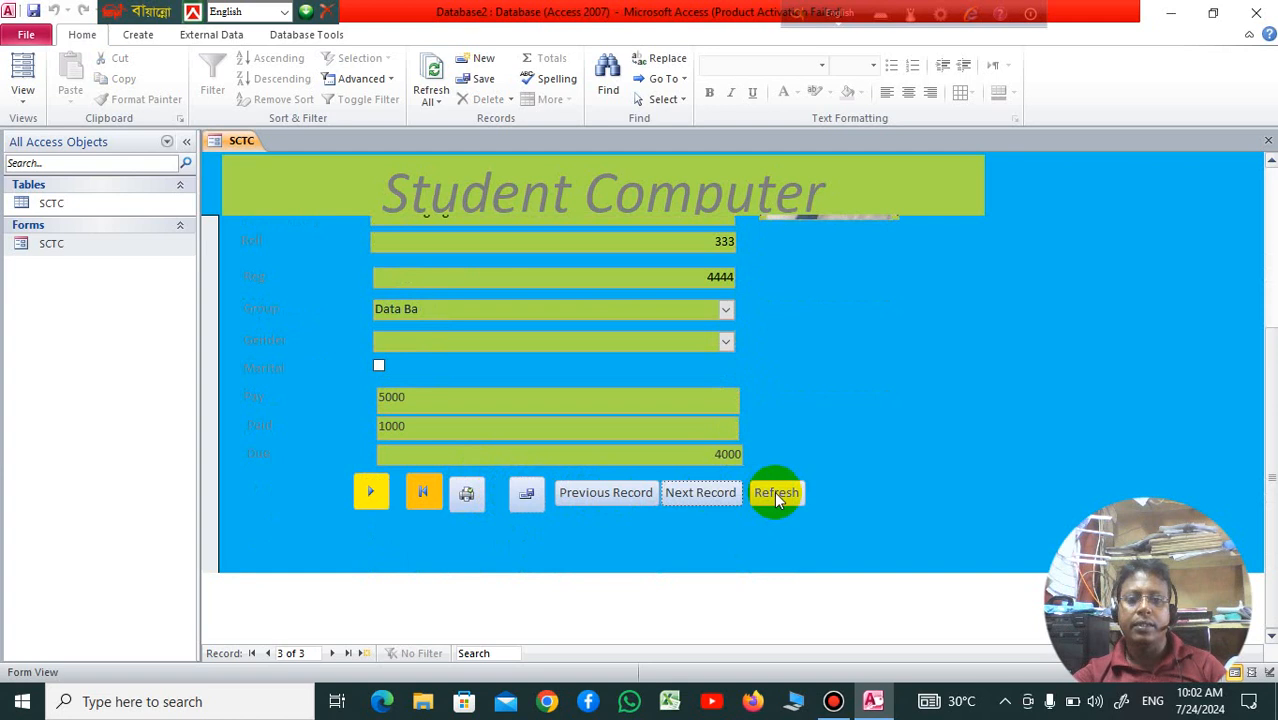
pyautogui.click(774, 491)
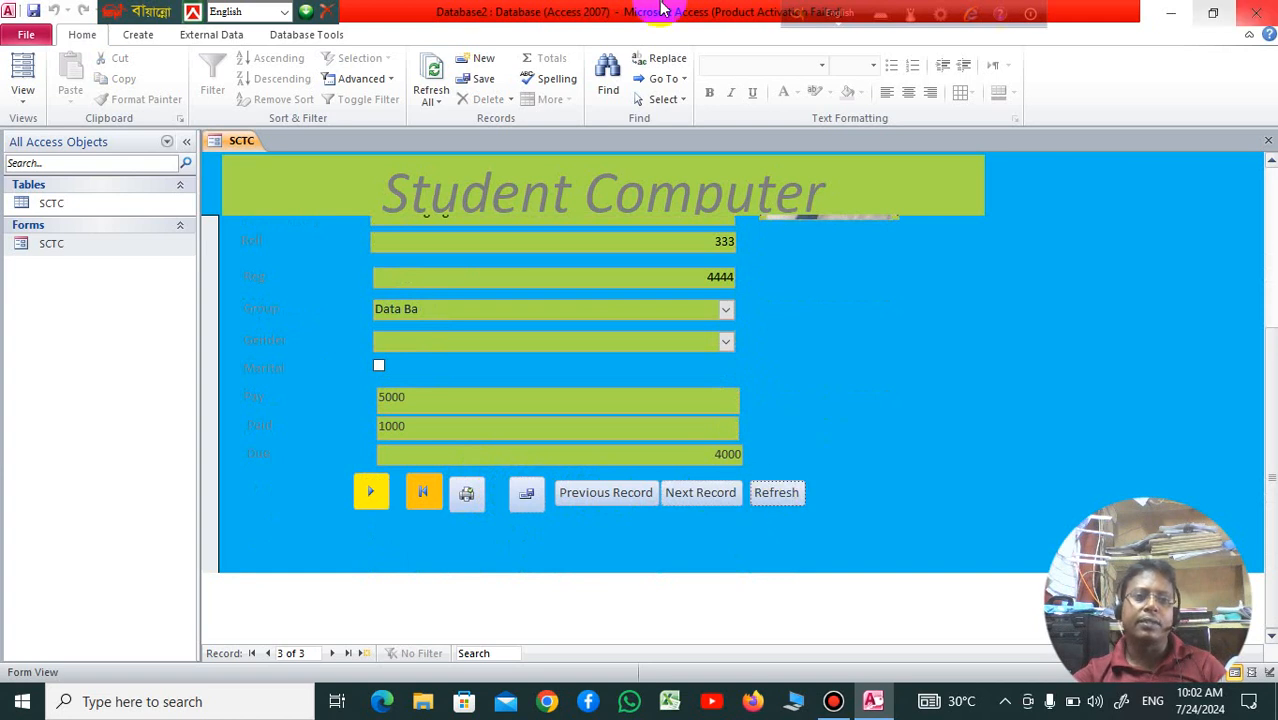
pyautogui.scroll(5, 697, 384)
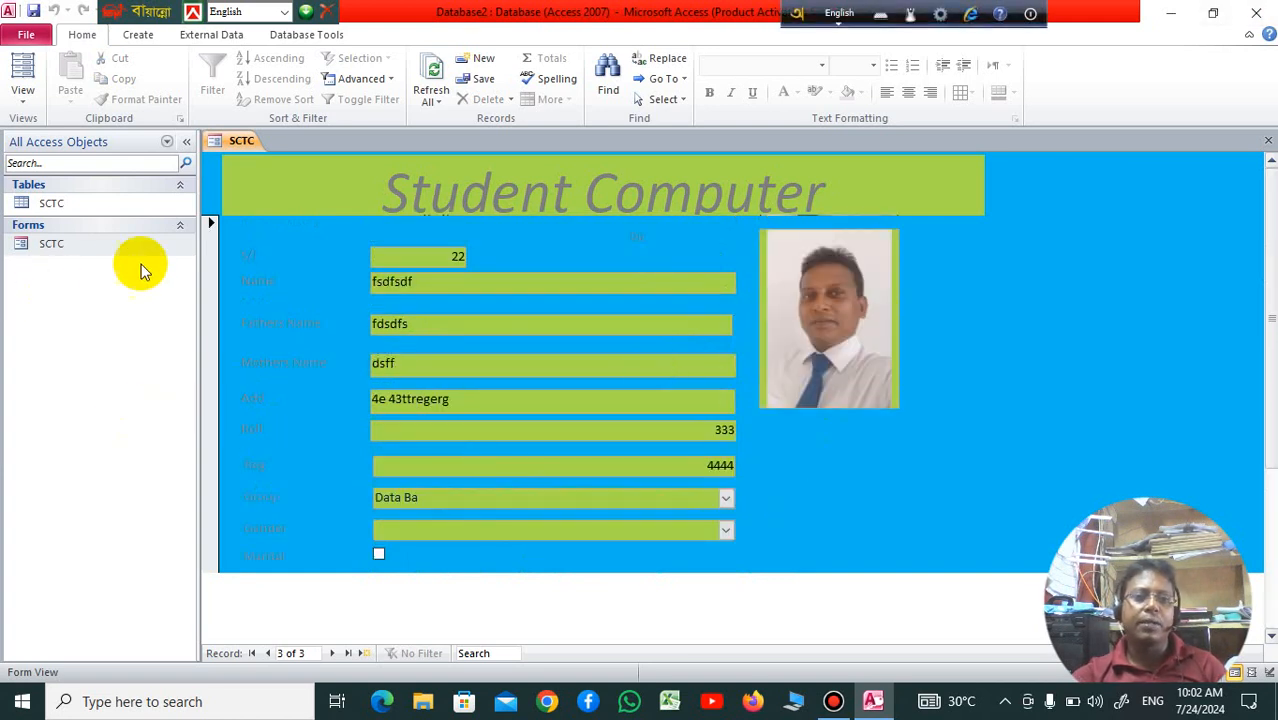
# Open the SCTC table in Datasheet View, check the third student's row and return to the SCTC form.
pyautogui.click(117, 245)
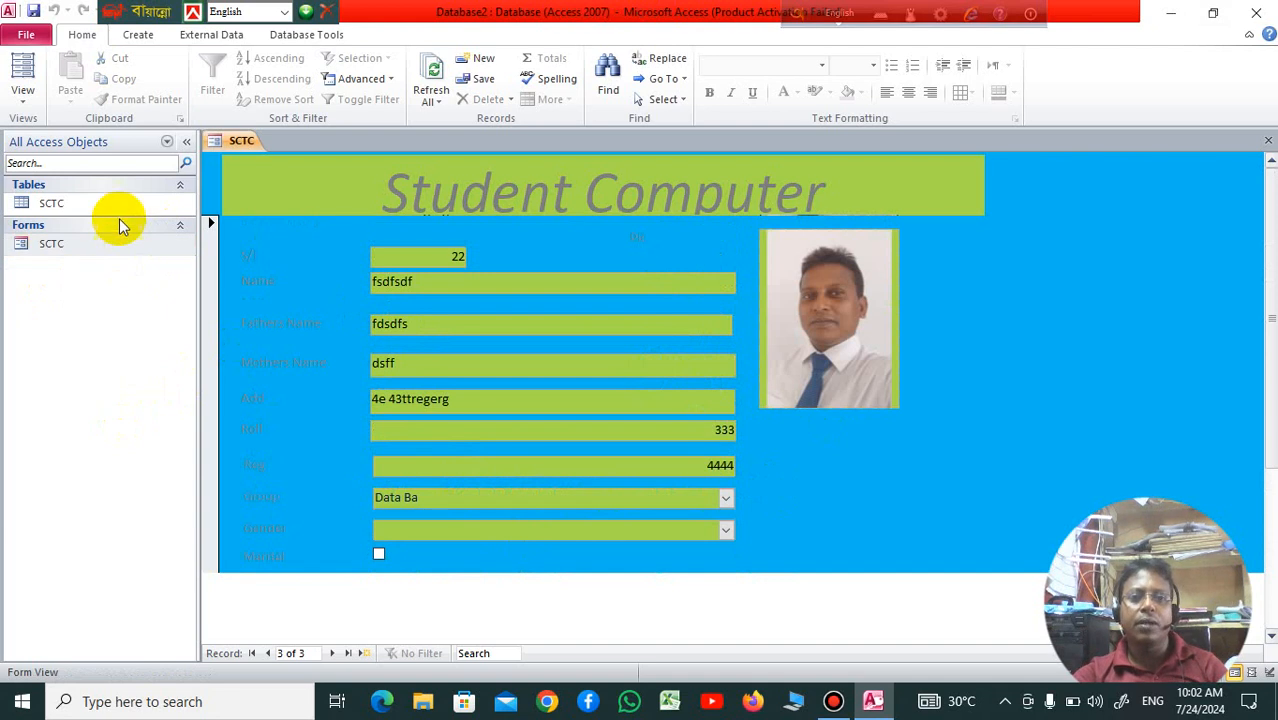
pyautogui.click(119, 213)
pyautogui.doubleClick(119, 213)
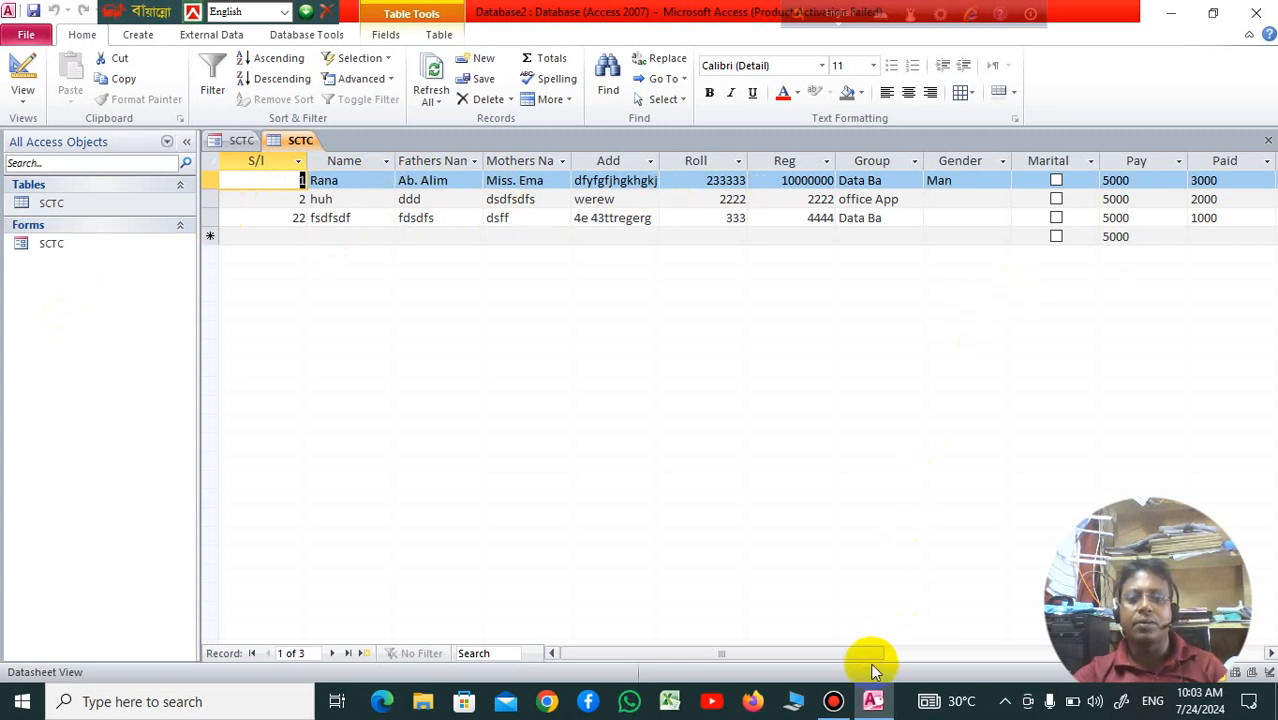
pyautogui.moveTo(872, 658); pyautogui.dragTo(750, 648)
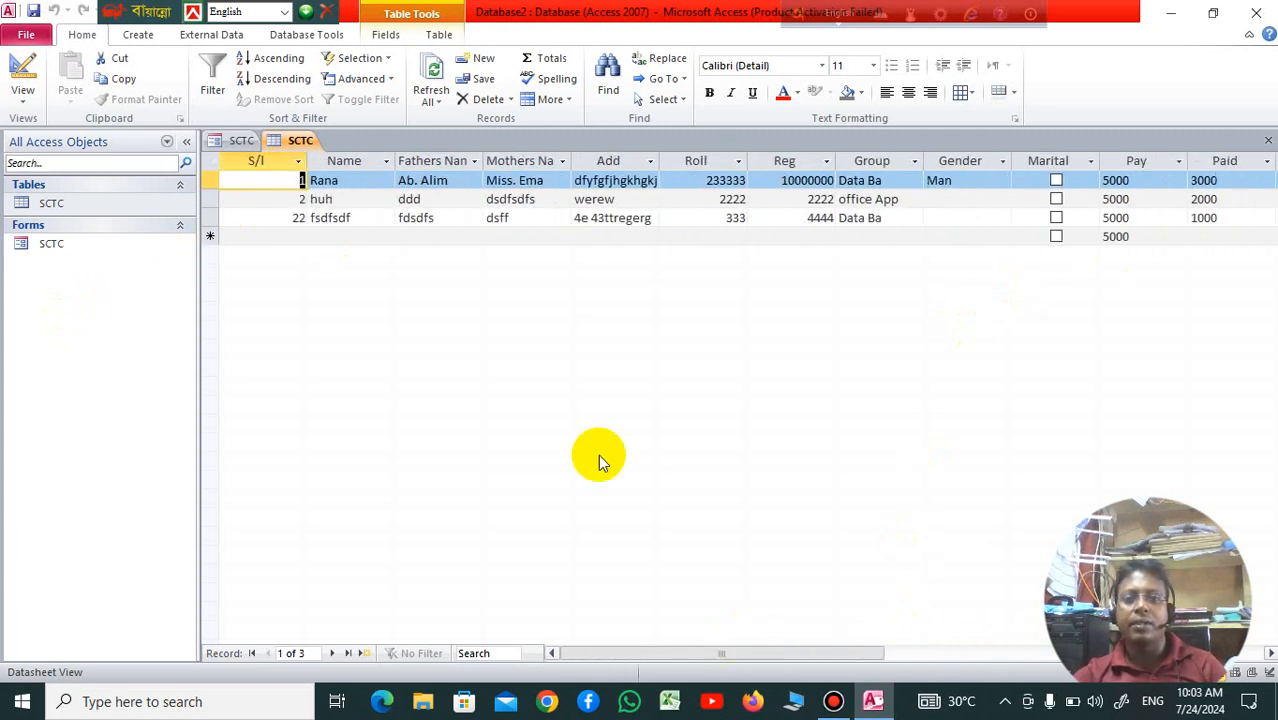
pyautogui.click(379, 217)
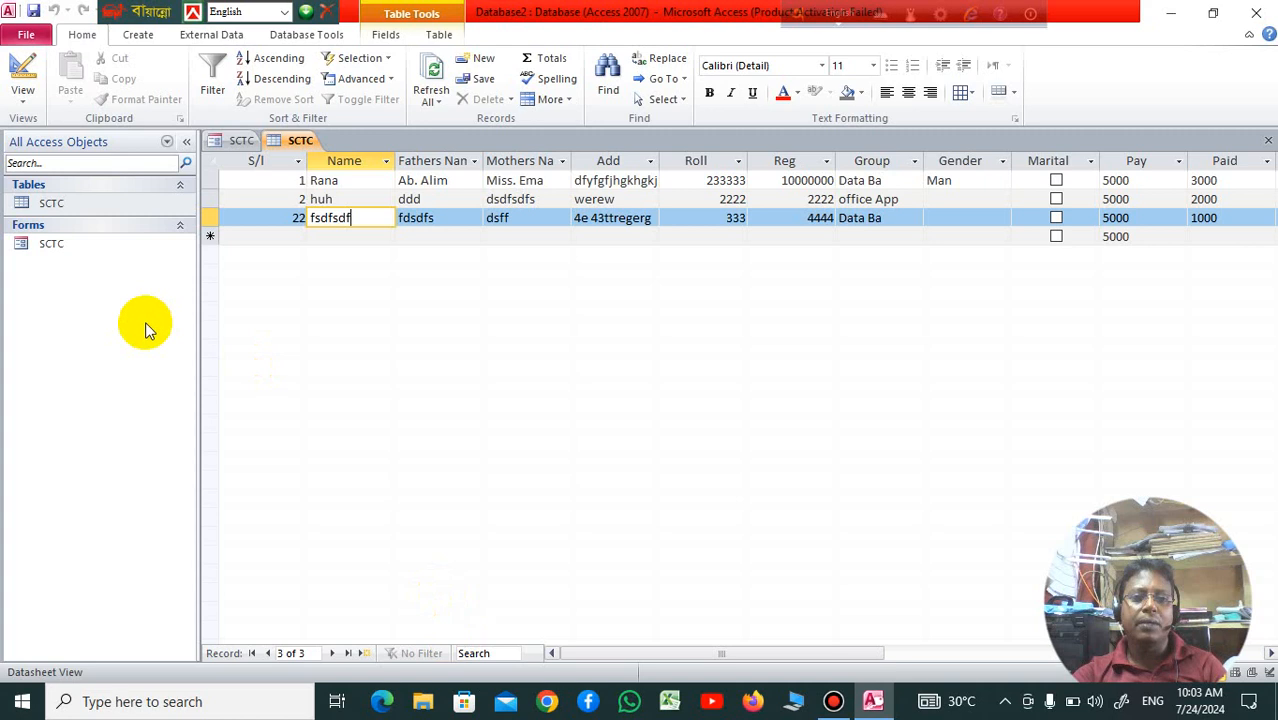
pyautogui.doubleClick(128, 244)
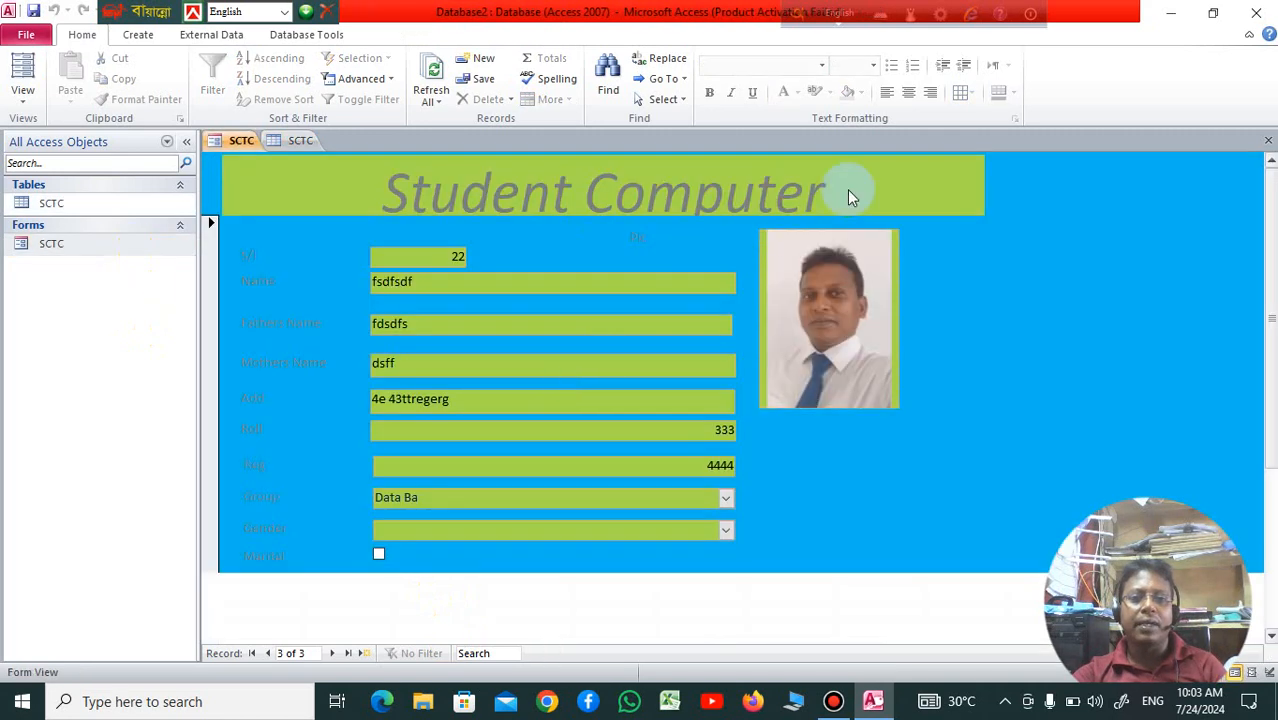
# Try to enter the text 2hihiu2 in the third record's numeric S/l field.
pyautogui.click(577, 363)
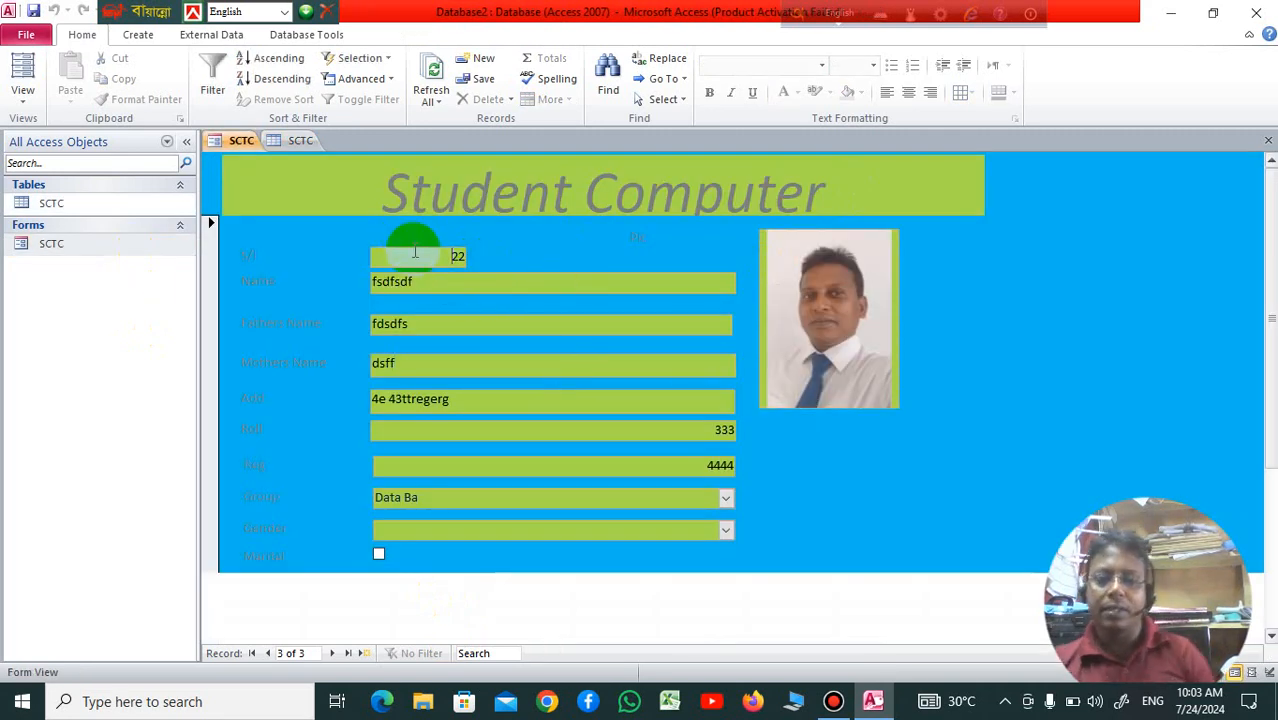
pyautogui.doubleClick(458, 256)
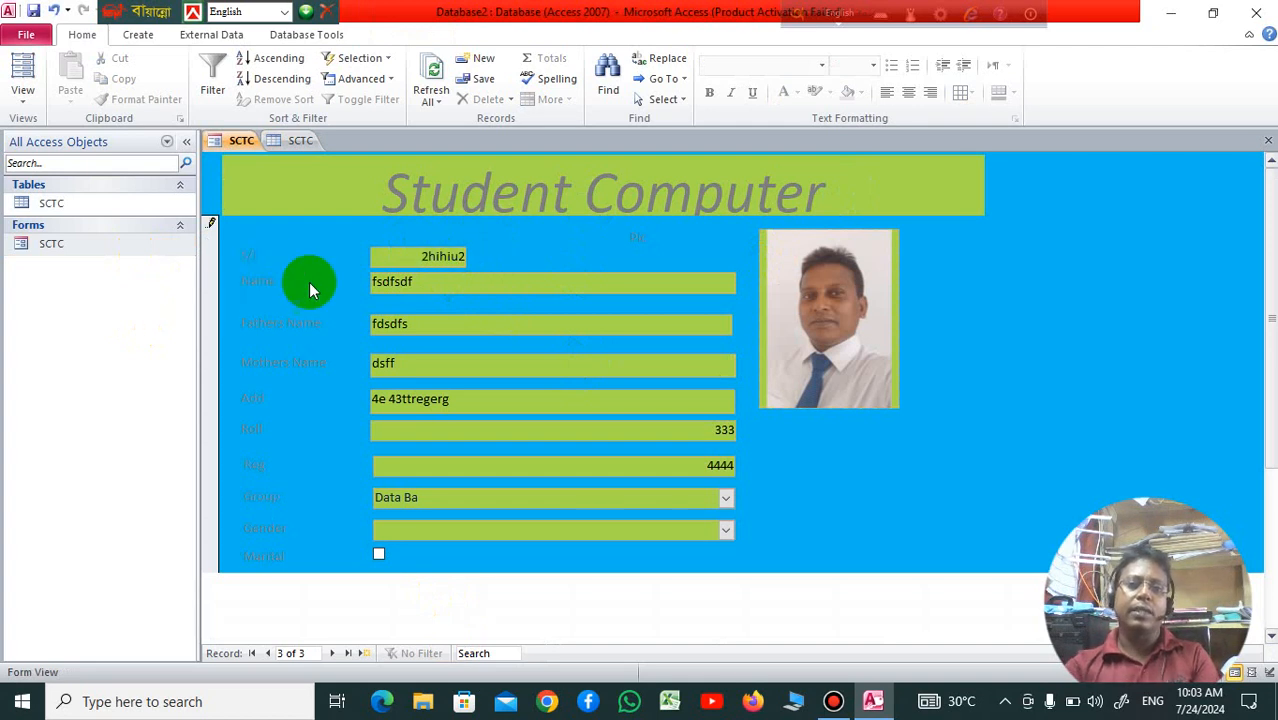
pyautogui.click(455, 283)
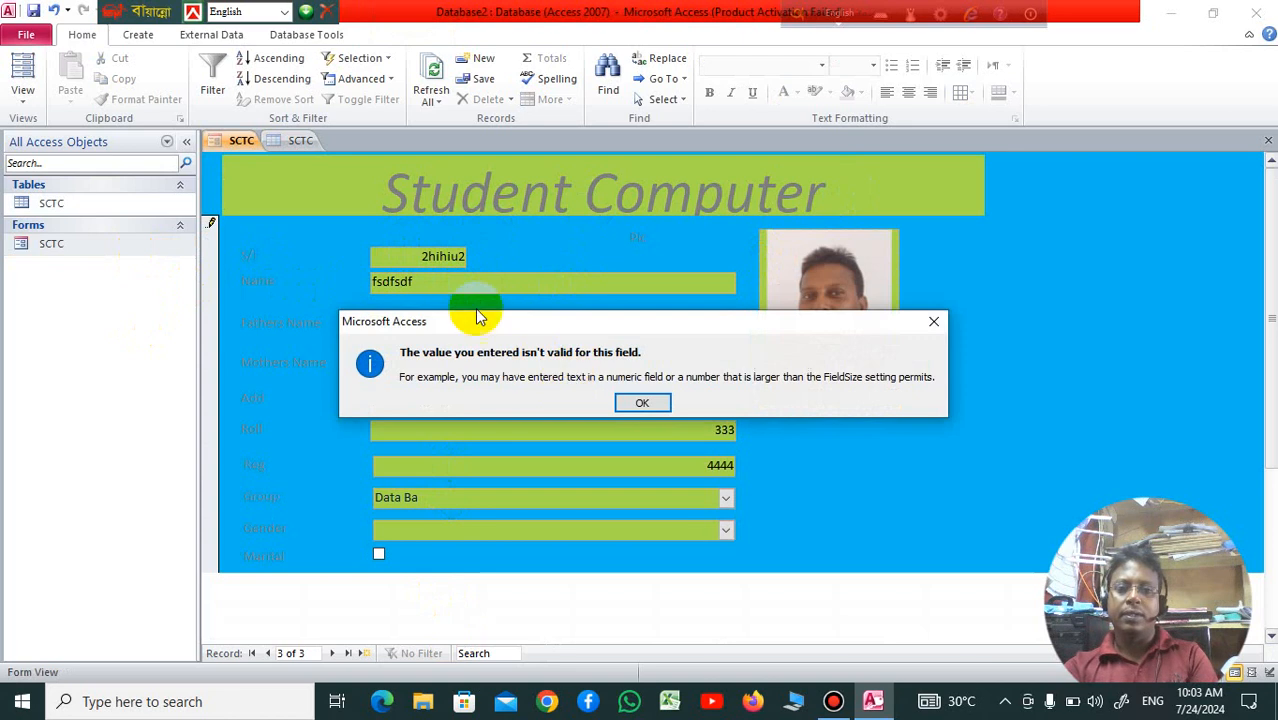
pyautogui.click(643, 404)
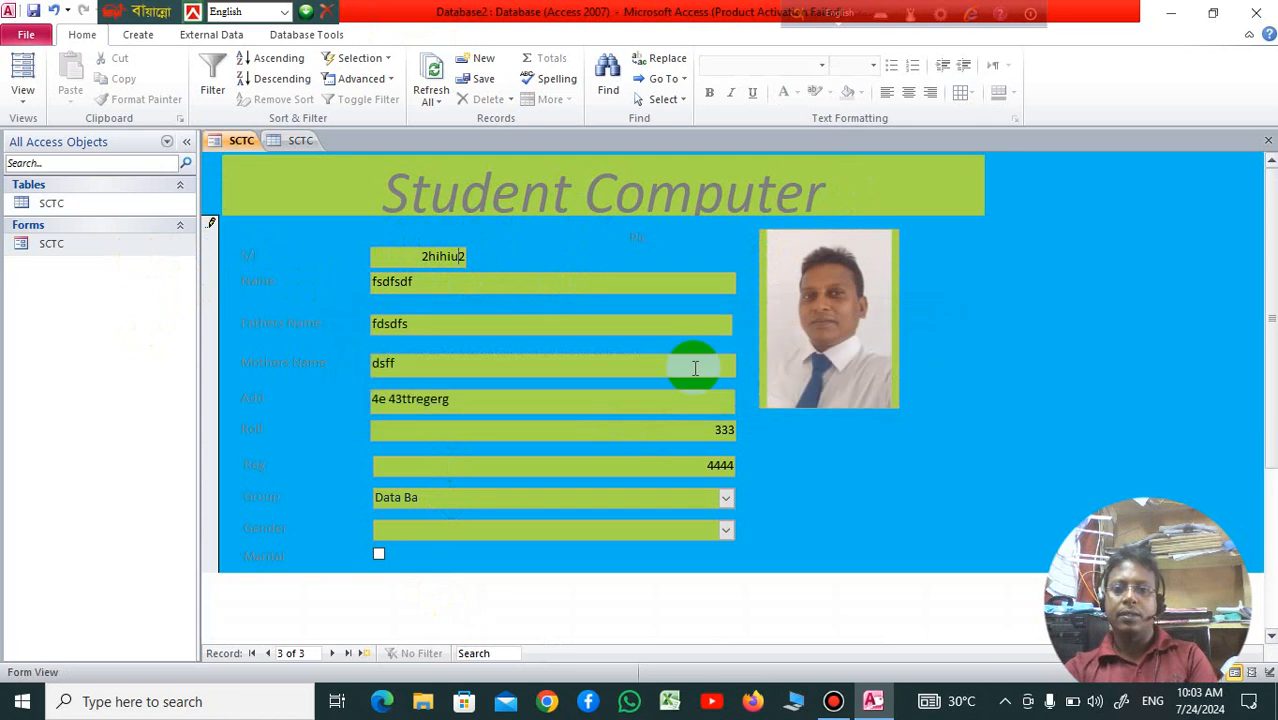
pyautogui.click(520, 399)
pyautogui.click(634, 399)
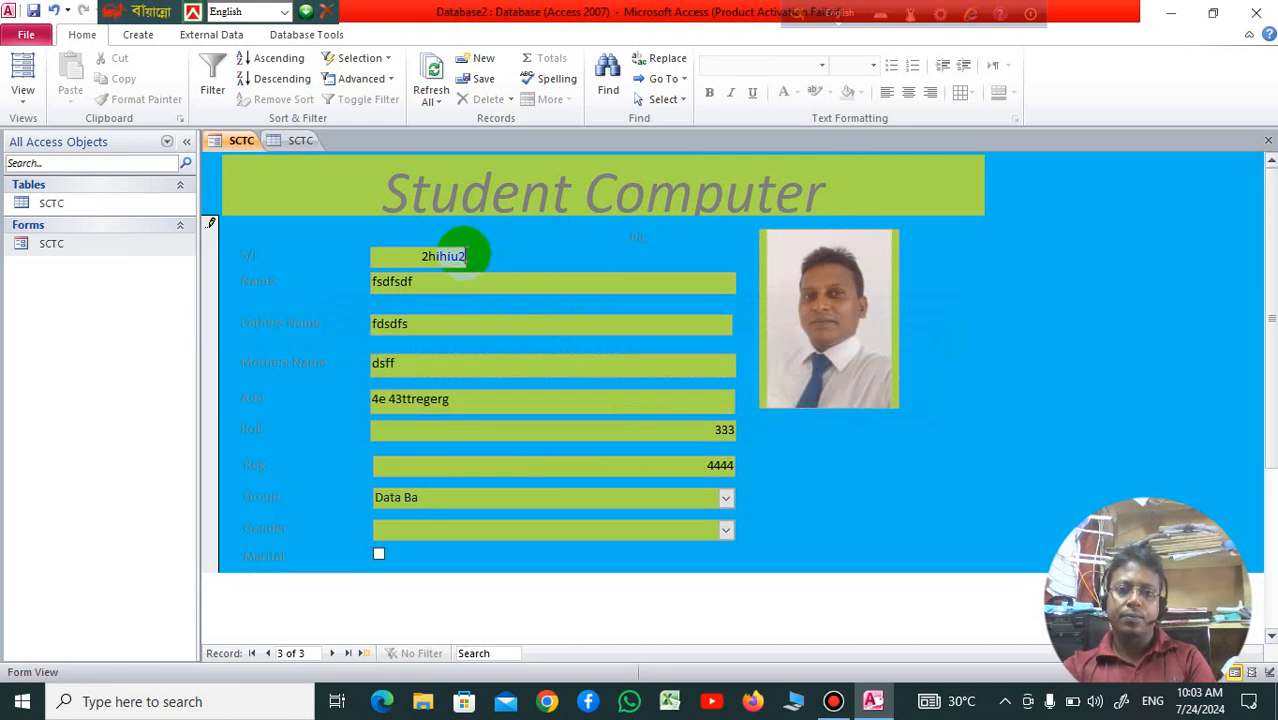
# Set the third record's S/l to 33 and extend its Name, Fathers Name and Mothers Name entries to fsdfsdfdsfa, fdsdfsdsffda and dsffsda.
pyautogui.click(497, 284)
pyautogui.write('dsf')
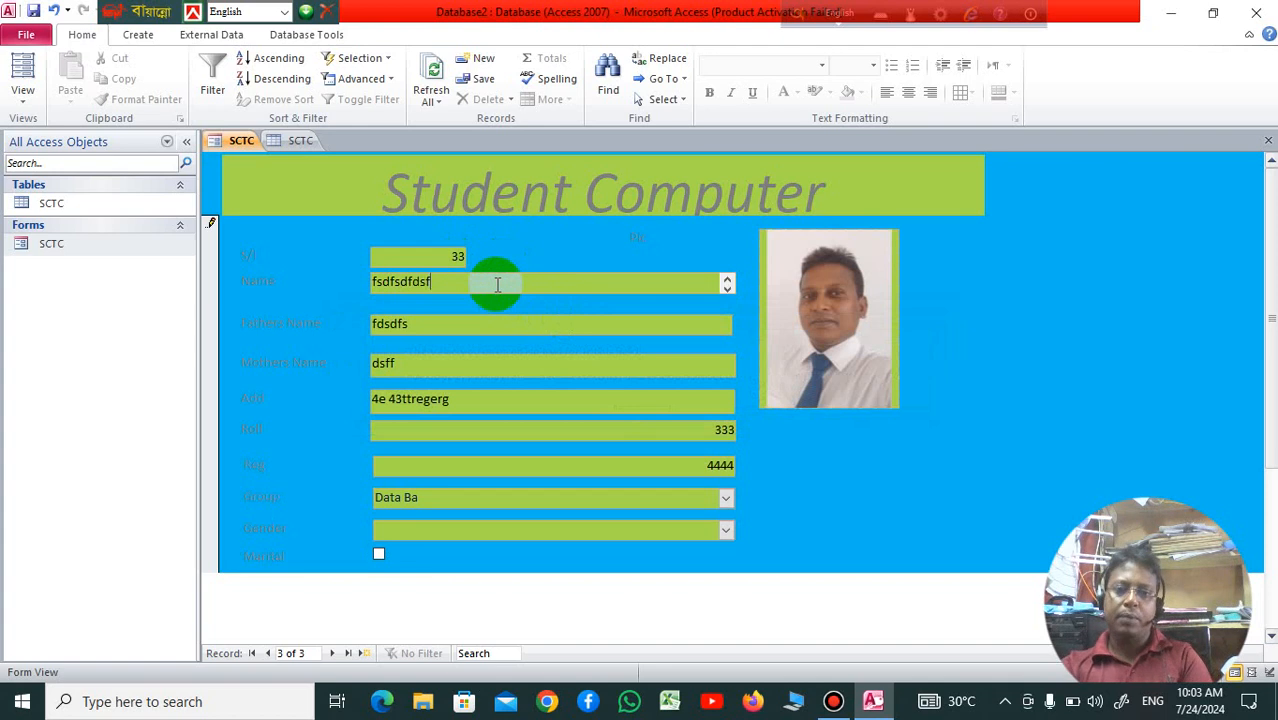
pyautogui.write('a')
pyautogui.click(505, 324)
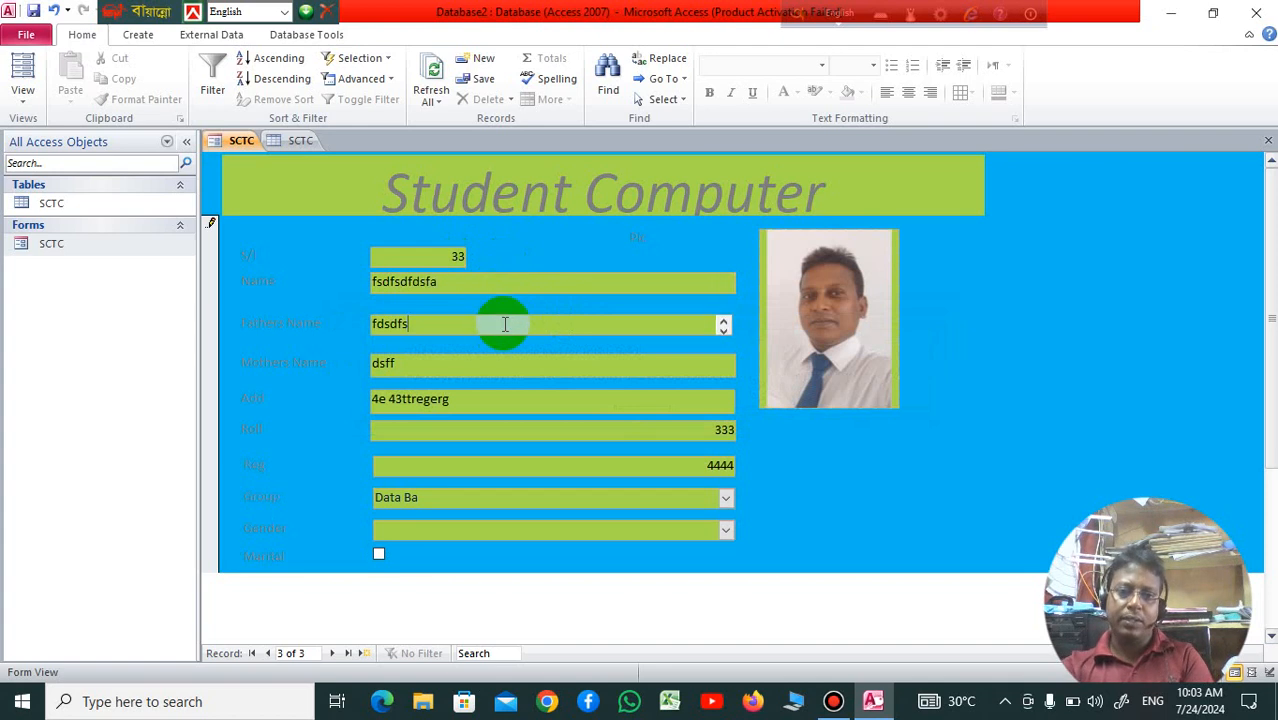
pyautogui.write('da')
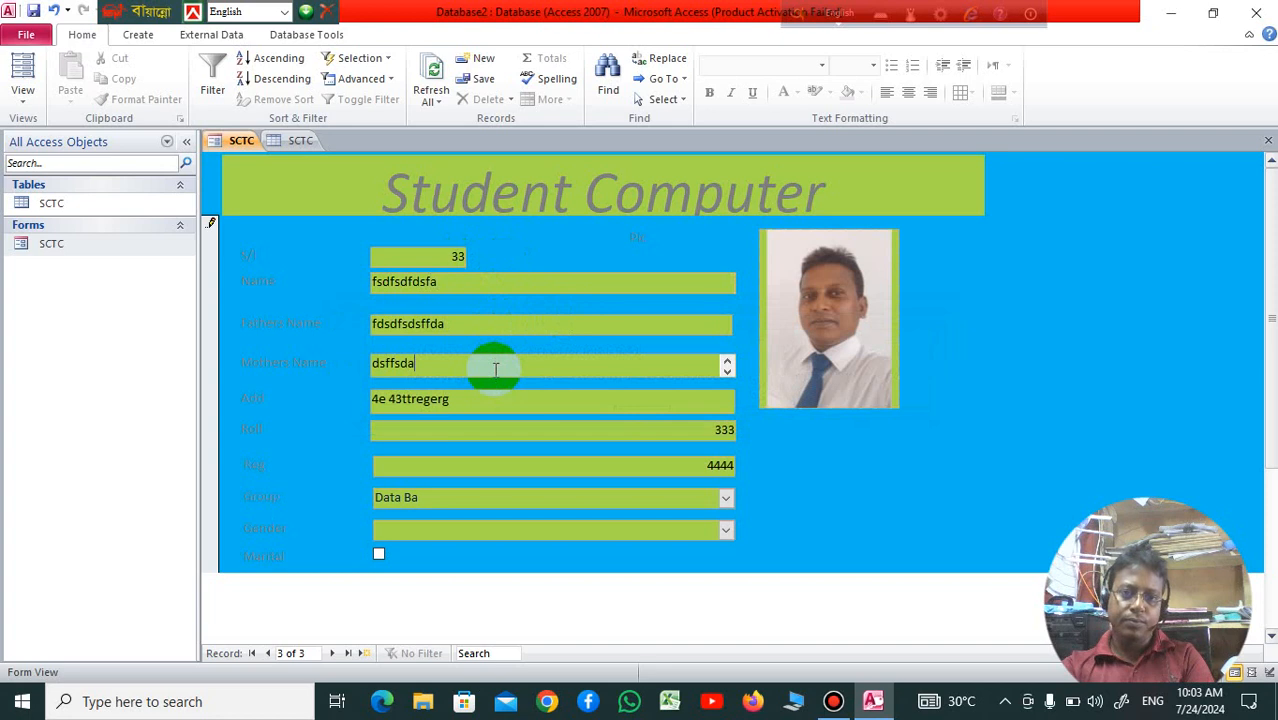
pyautogui.scroll(-3, 646, 448)
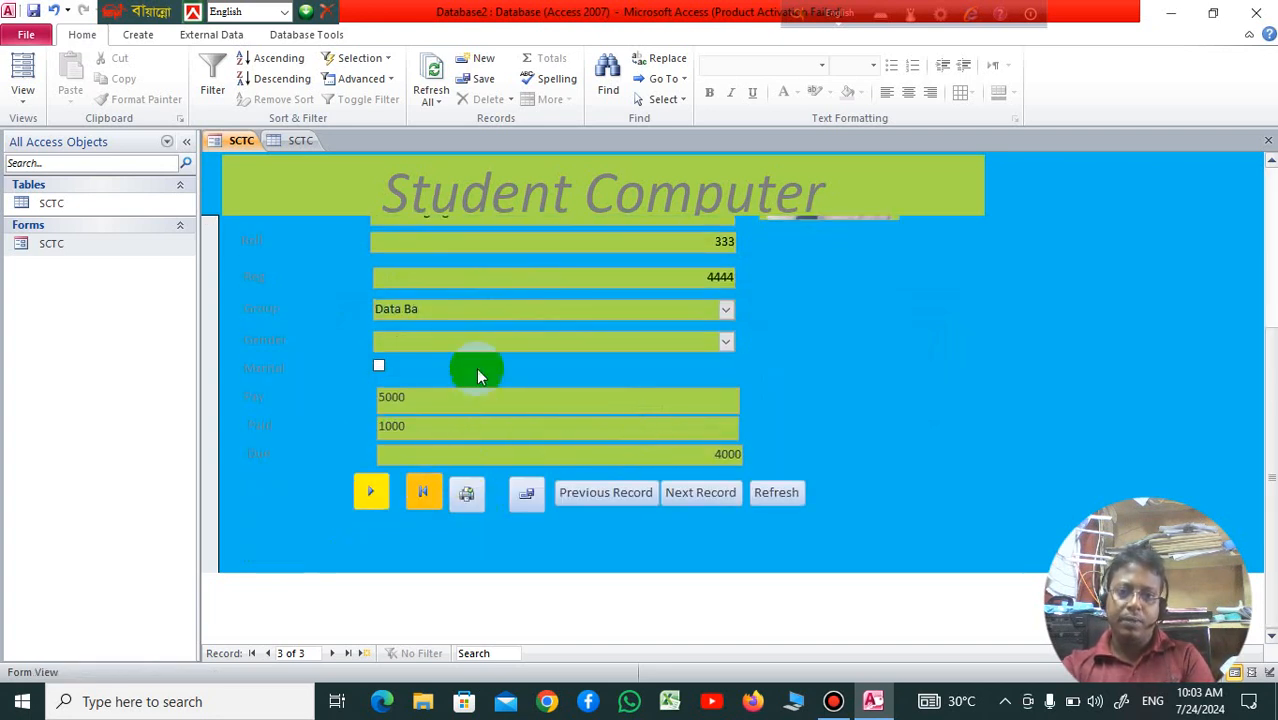
pyautogui.scroll(3, 650, 434)
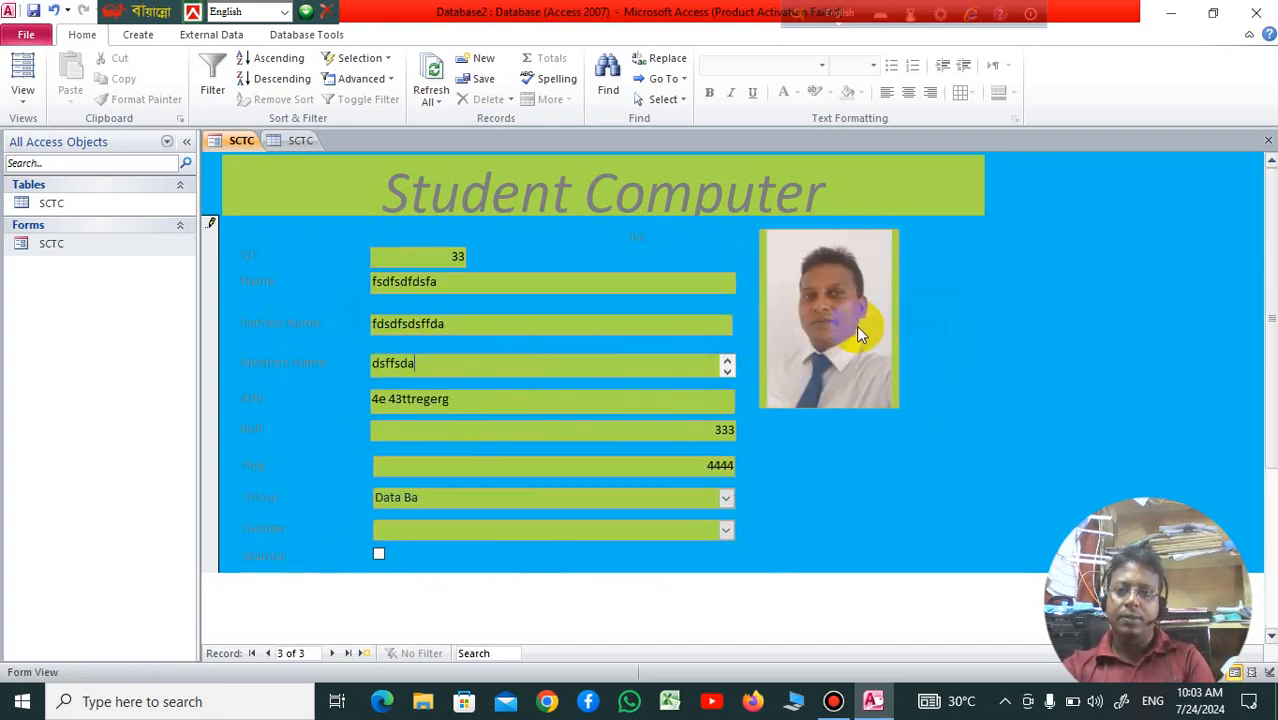
# Add the desktop picture Capturemmm.PNG to the third record's photo attachments.
pyautogui.click(838, 270)
pyautogui.click(815, 208)
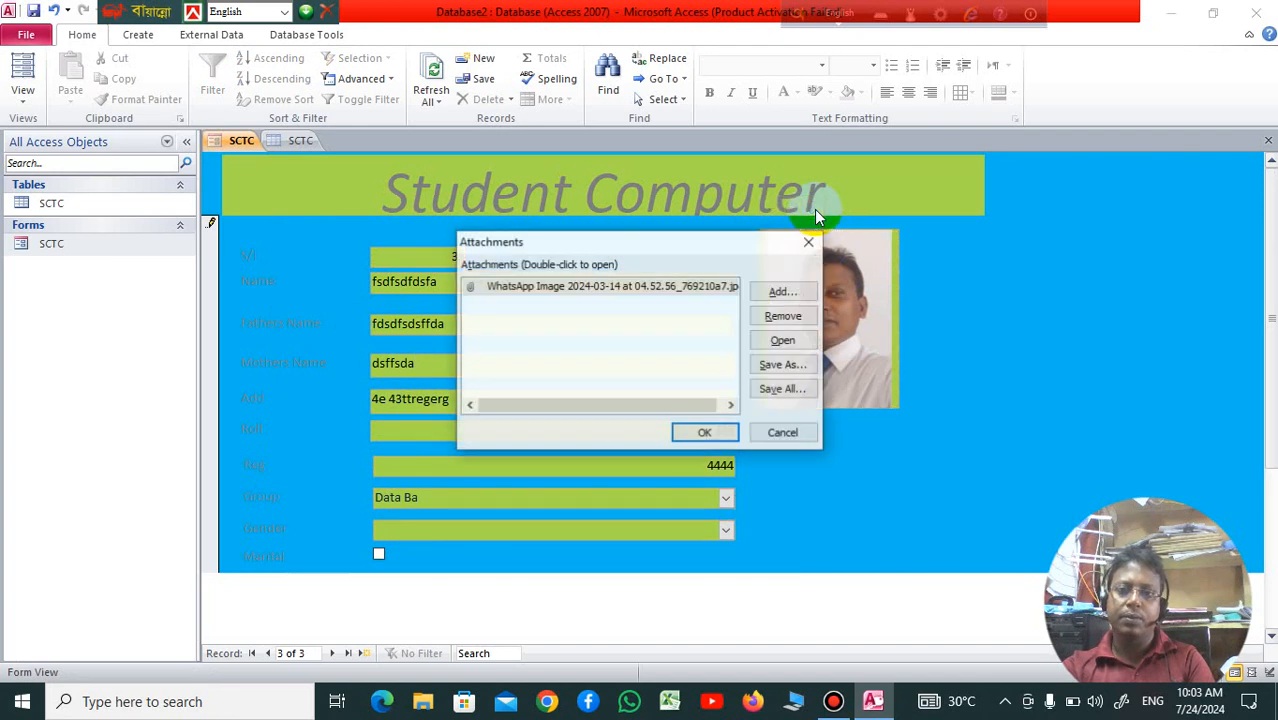
pyautogui.click(783, 292)
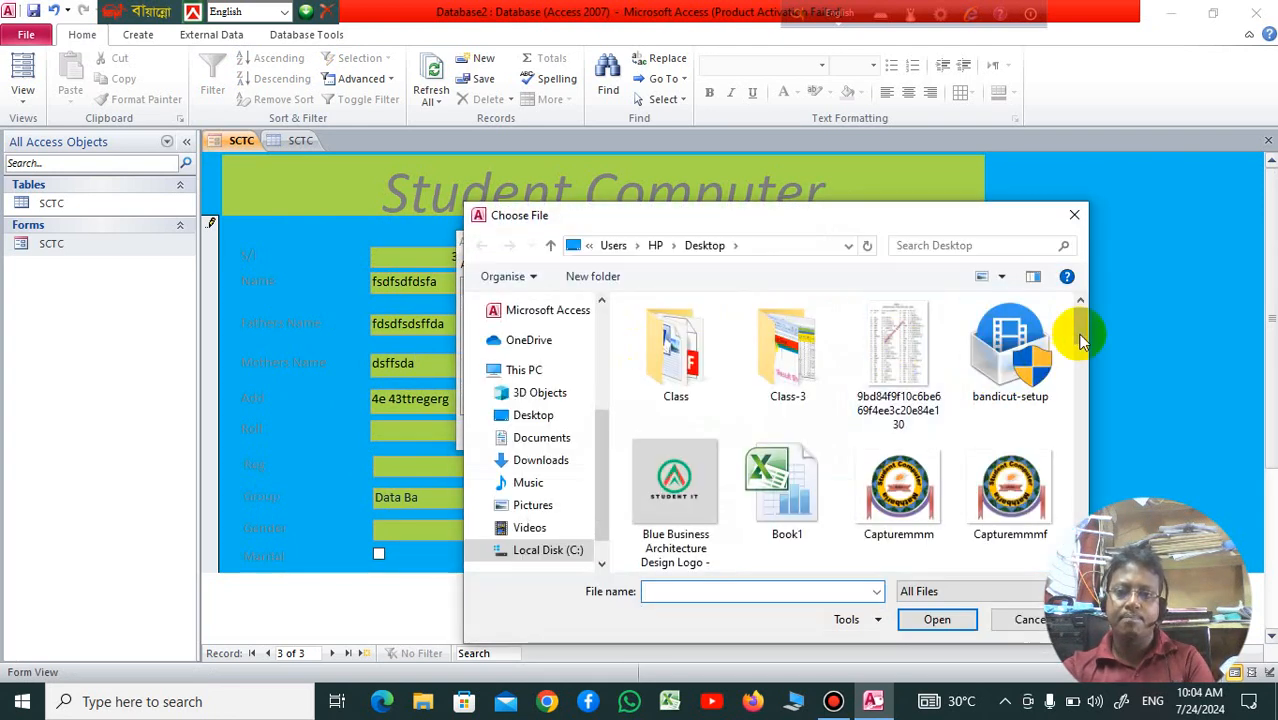
pyautogui.moveTo(1083, 341); pyautogui.dragTo(1093, 300)
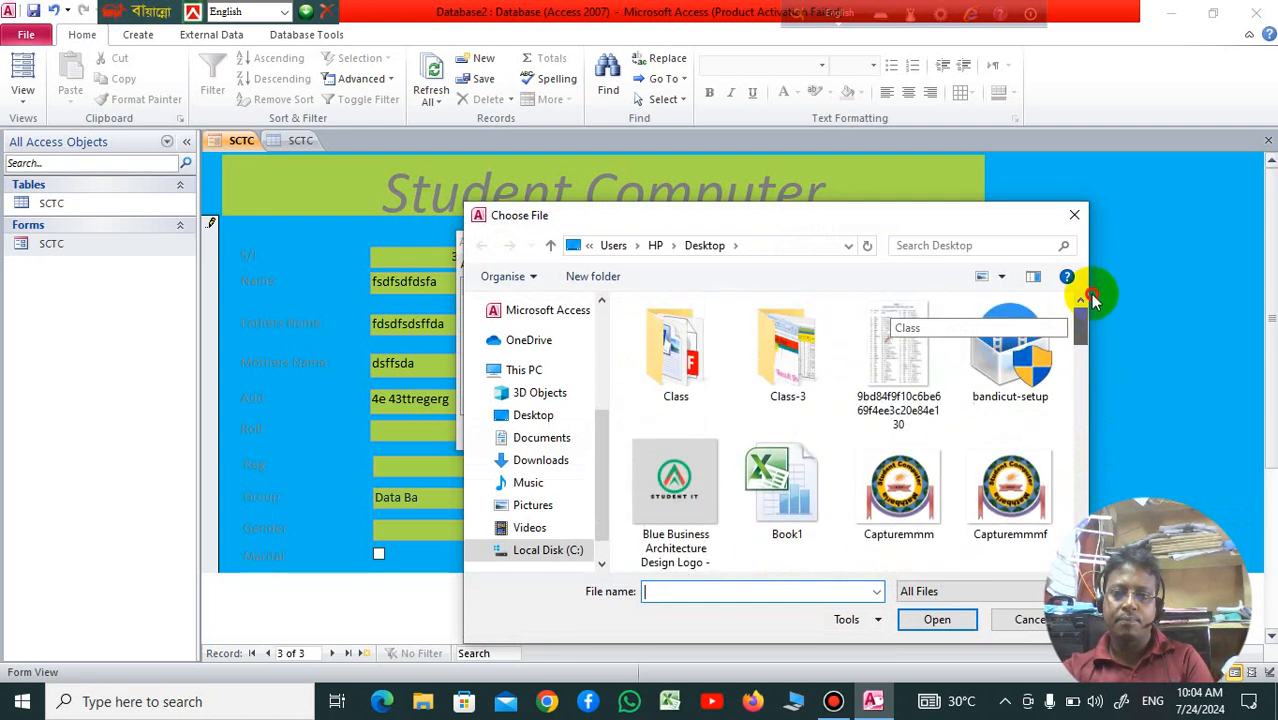
pyautogui.doubleClick(923, 470)
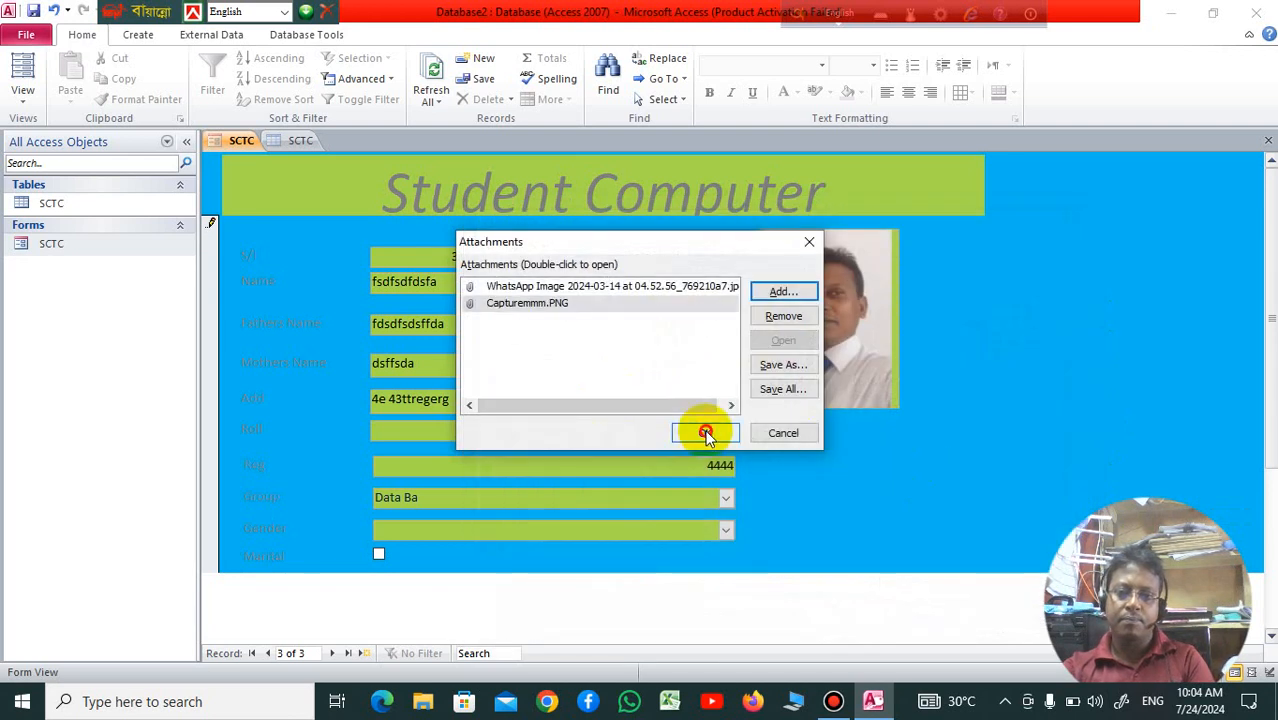
pyautogui.click(700, 432)
# Go back to the second record with the form's Previous Record button, open its print options and close them without printing.
pyautogui.scroll(-3, 790, 425)
pyautogui.scroll(-1, 769, 430)
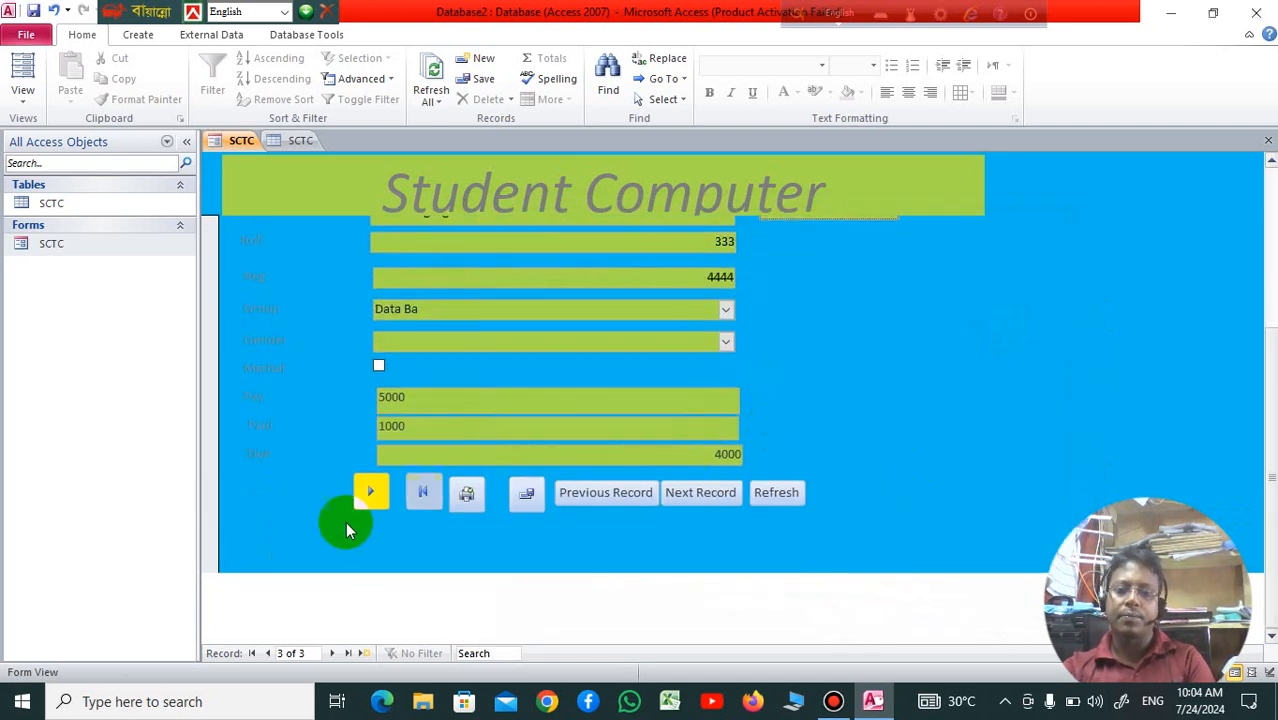
pyautogui.click(633, 492)
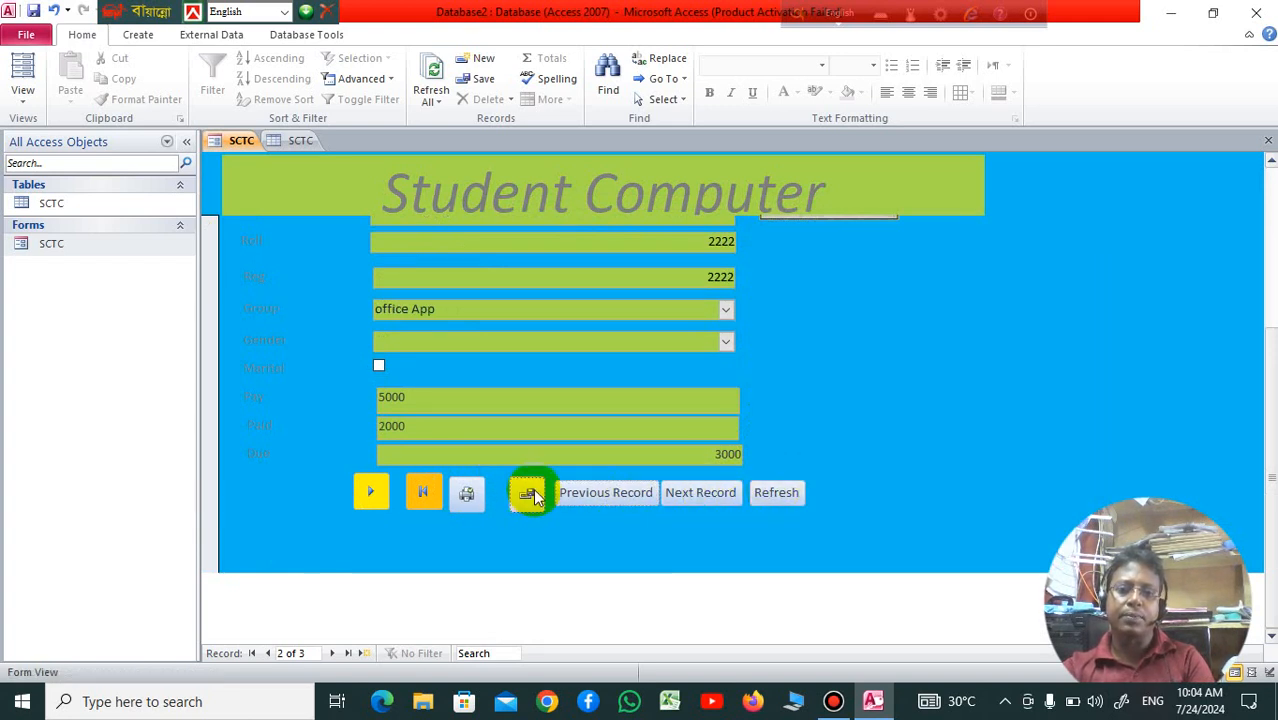
pyautogui.click(466, 496)
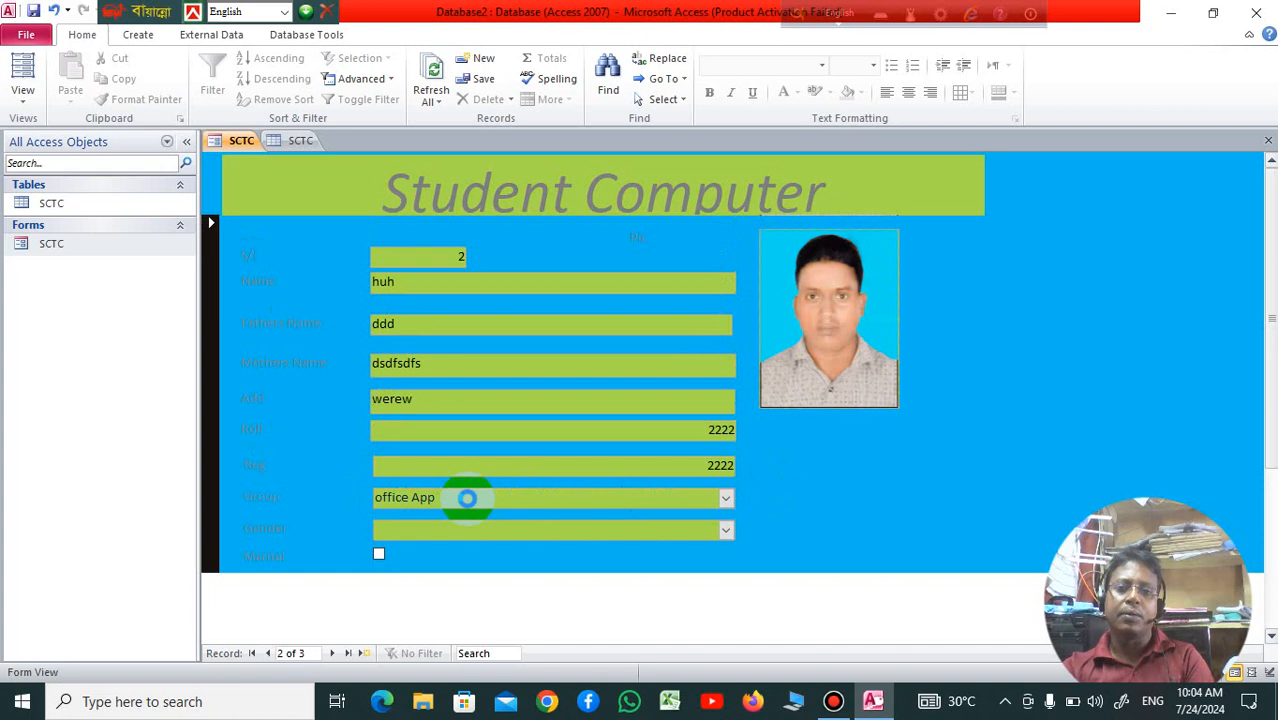
pyautogui.hotkey('ctrl', 'p')
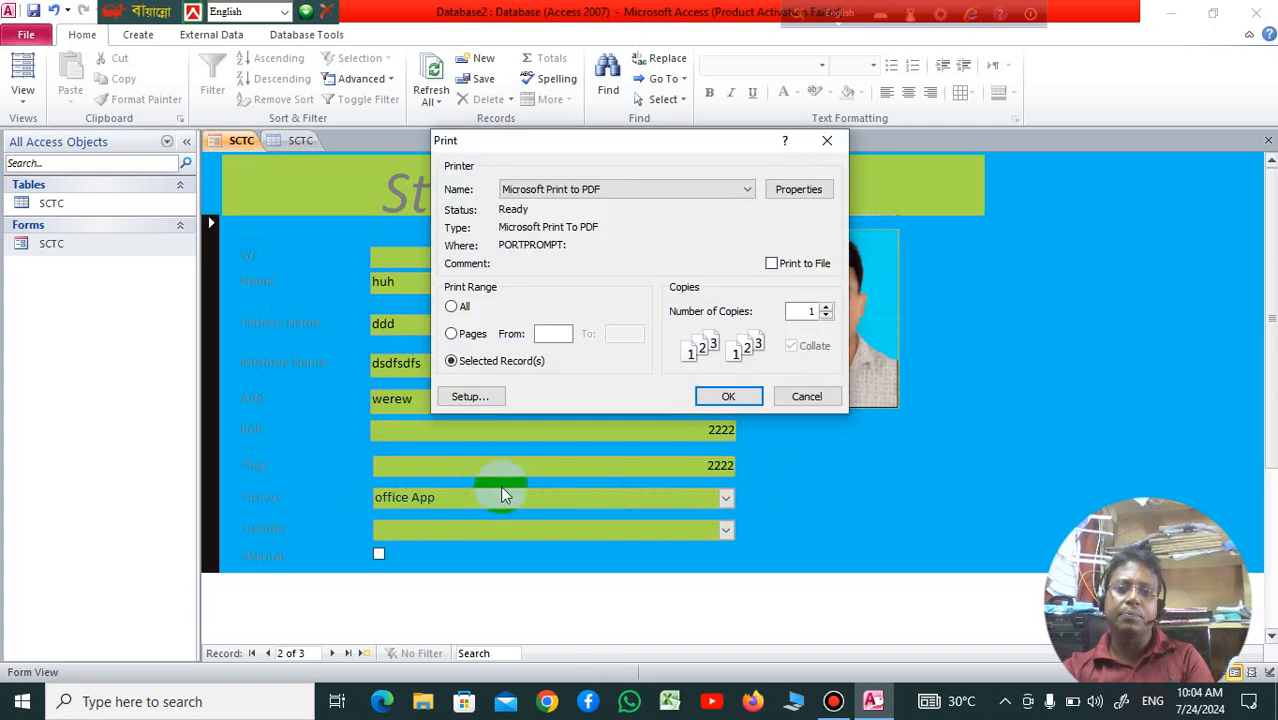
pyautogui.click(826, 146)
# Advance to the third record with the form's yellow arrow button, open its print options and close them without printing.
pyautogui.scroll(-3, 770, 432)
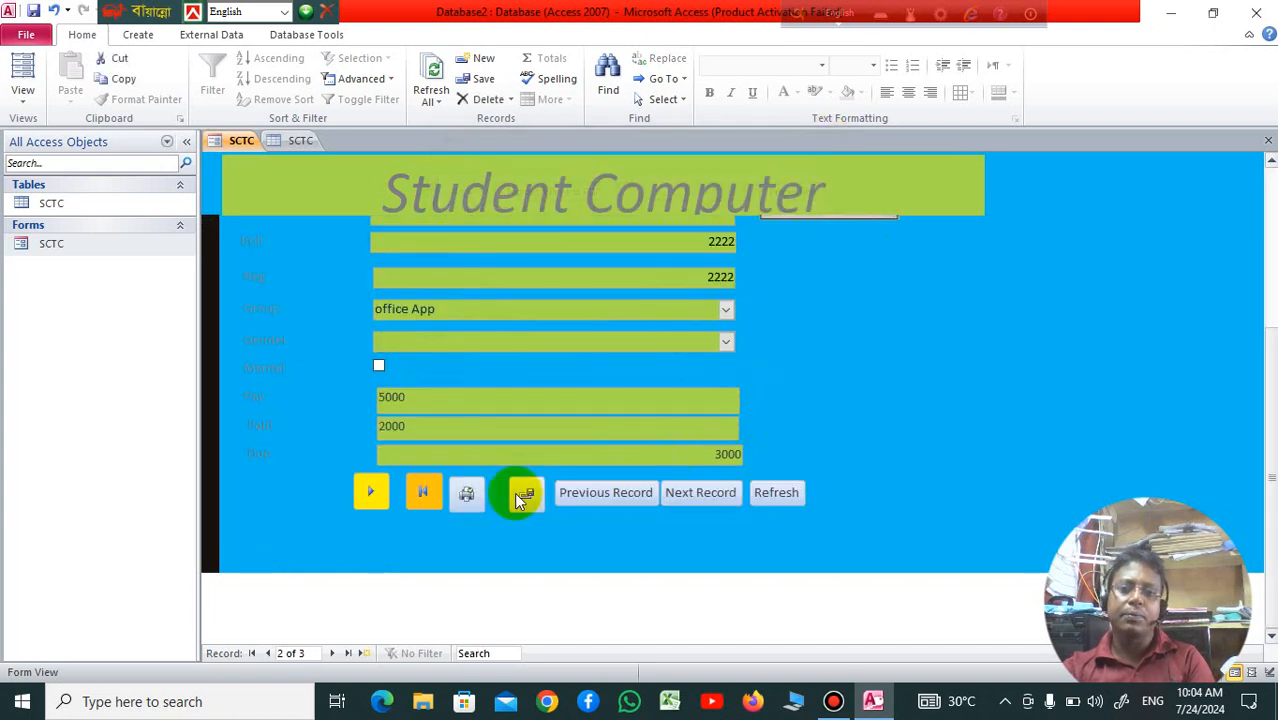
pyautogui.click(371, 492)
pyautogui.scroll(-3, 937, 397)
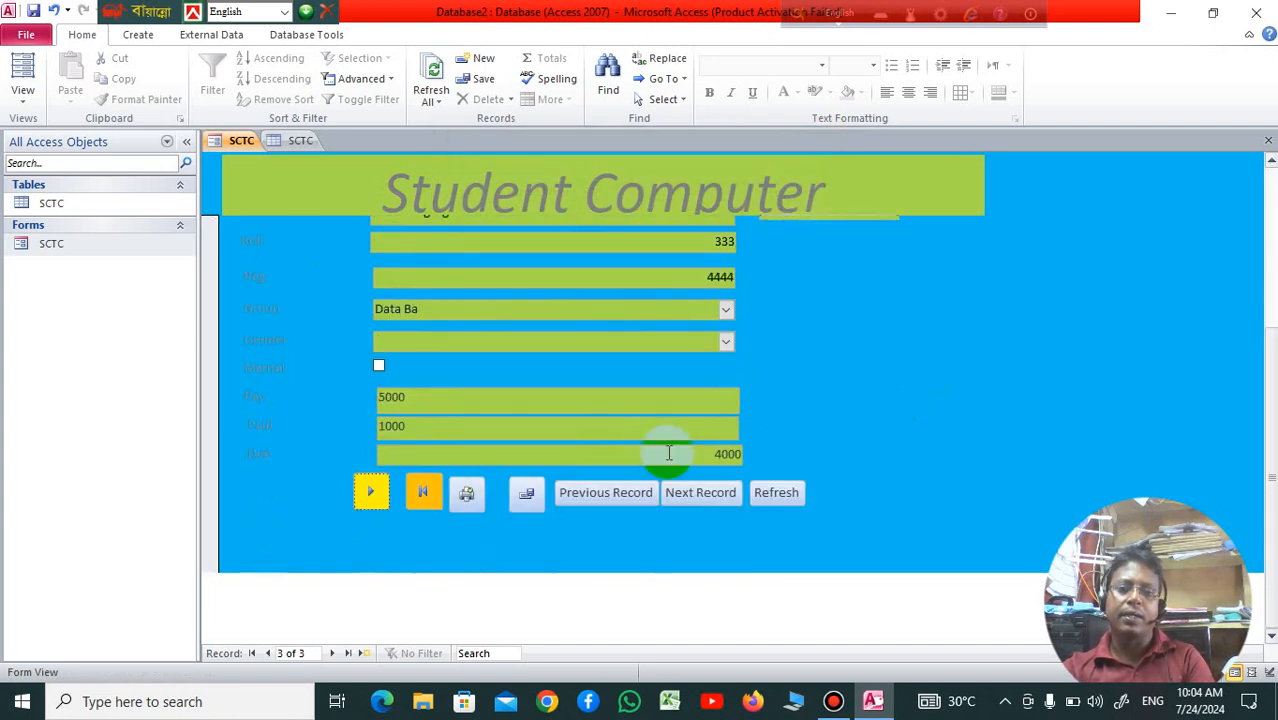
pyautogui.click(469, 494)
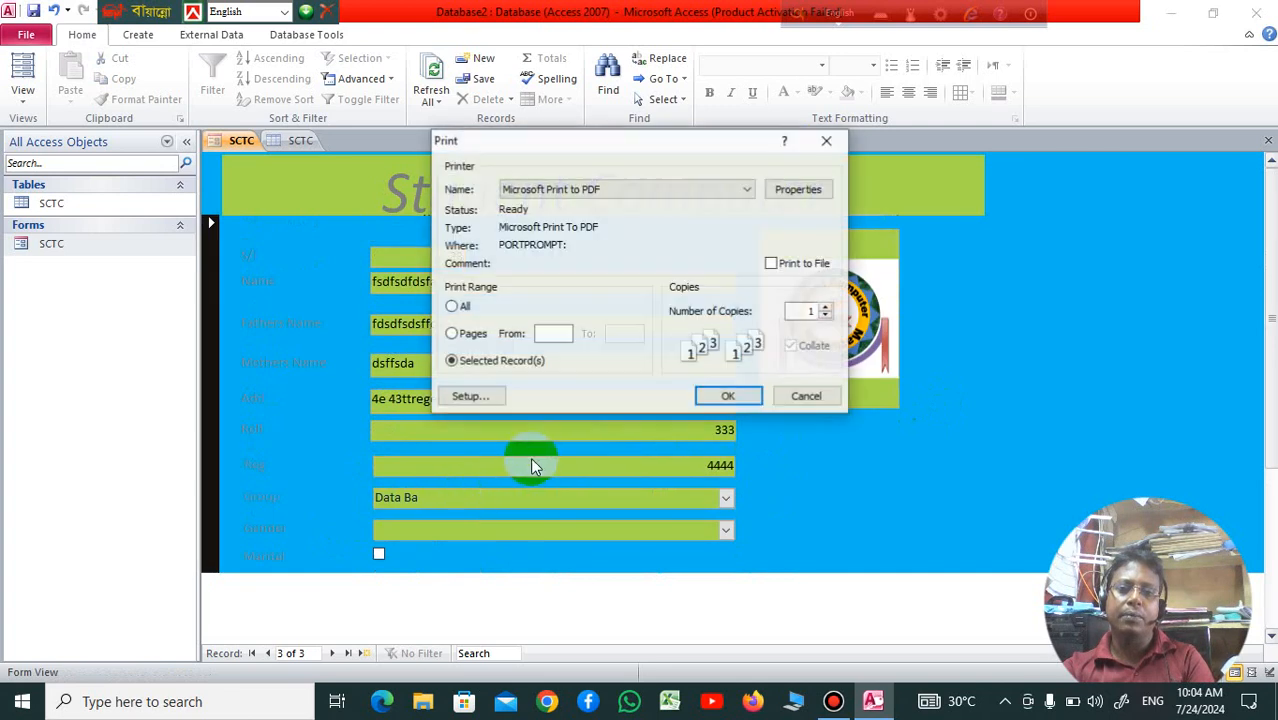
pyautogui.click(828, 142)
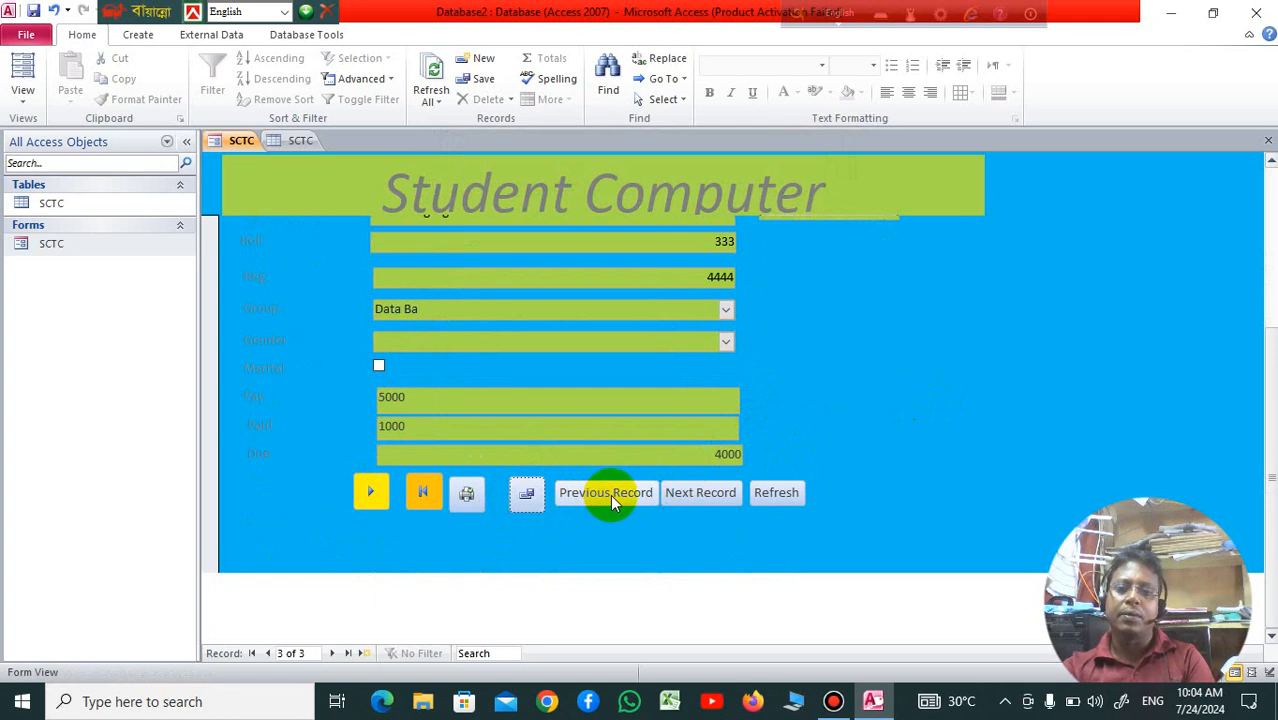
# Step to the second record and back to the third with Previous Record and Next Record, and try the Refresh button.
pyautogui.click(610, 494)
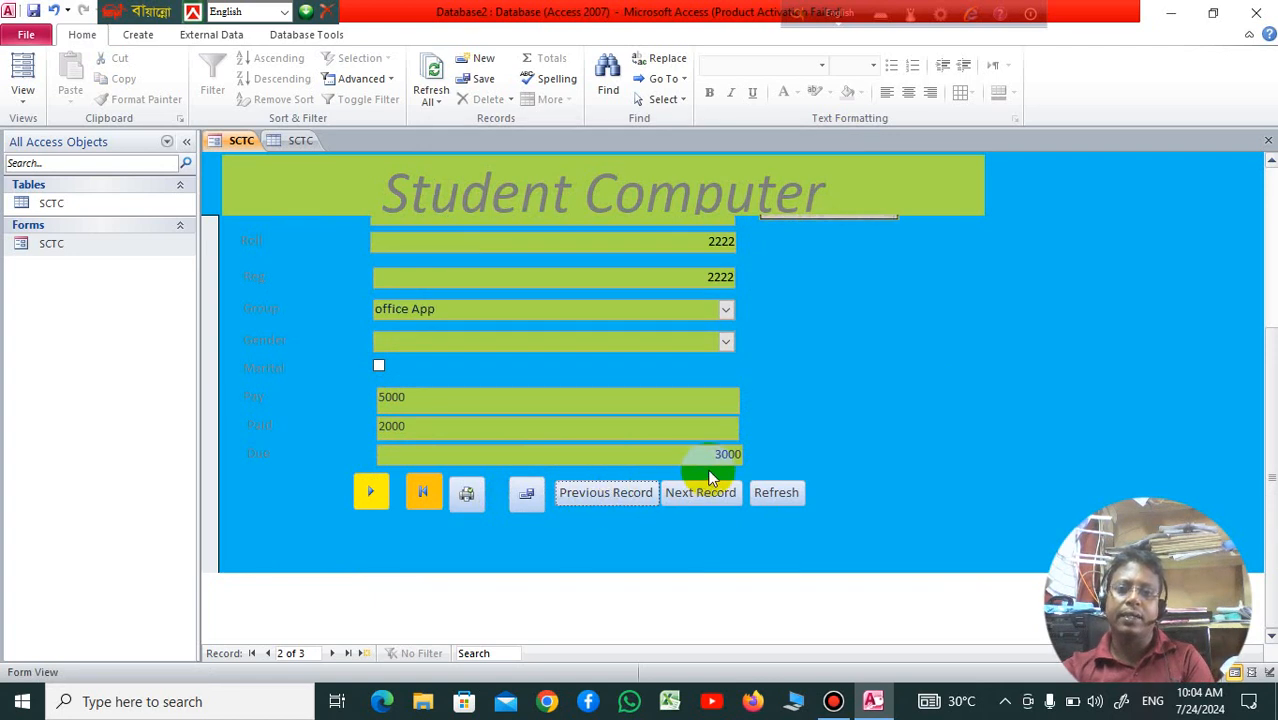
pyautogui.scroll(3, 702, 462)
pyautogui.scroll(-3, 711, 470)
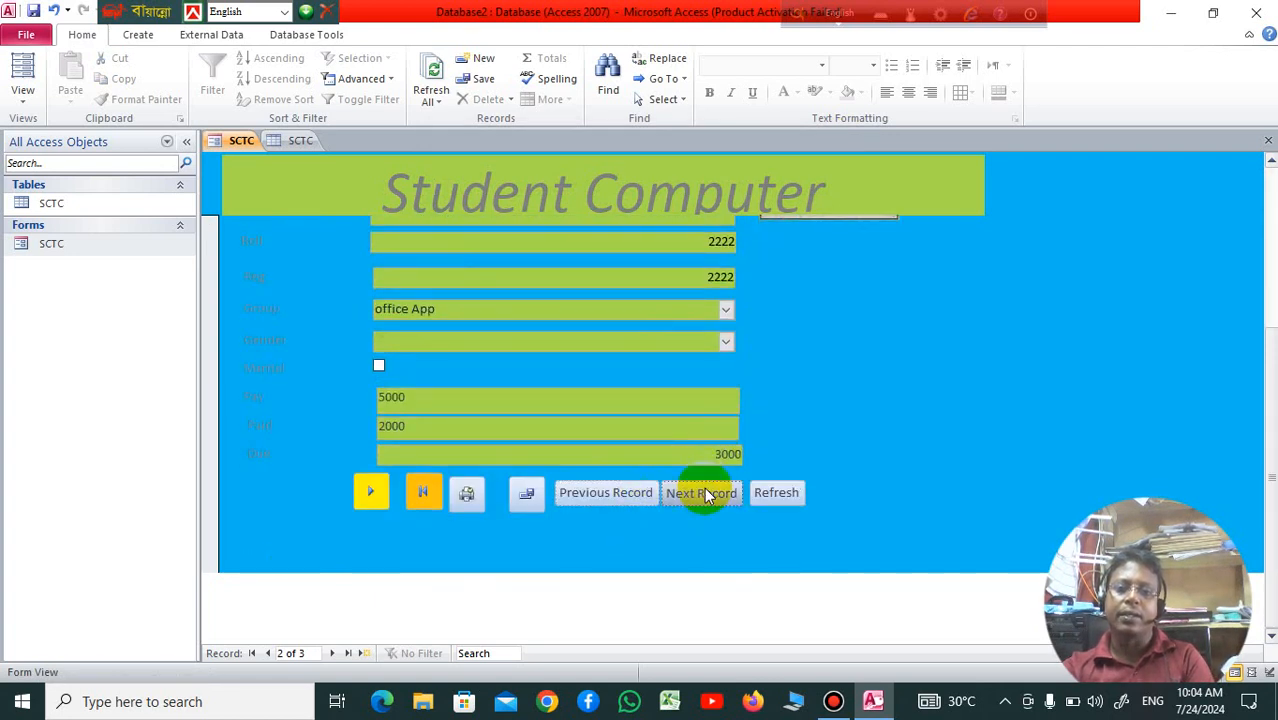
pyautogui.click(704, 490)
pyautogui.scroll(3, 828, 464)
pyautogui.scroll(-3, 828, 464)
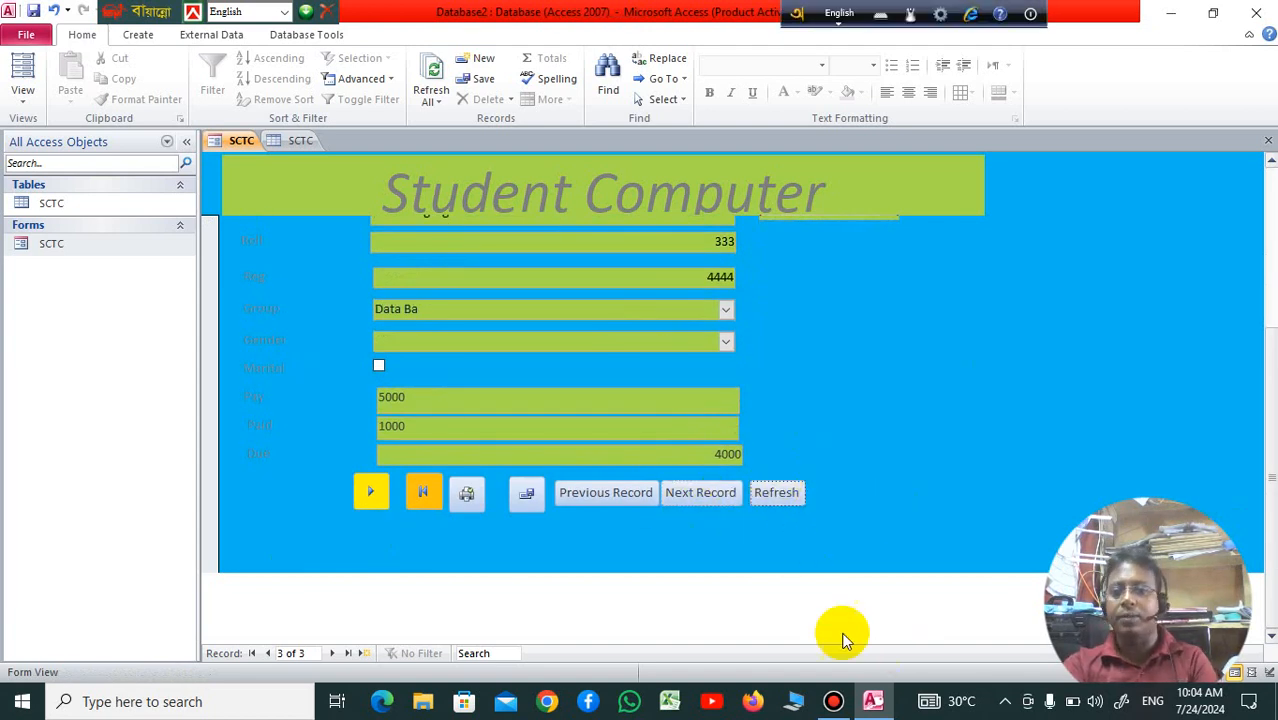
# Review the third record in the form and check its entries in the SCTC table datasheet, from the serial number to the attachments.
pyautogui.scroll(3, 931, 368)
pyautogui.scroll(-3, 931, 363)
pyautogui.scroll(3, 894, 383)
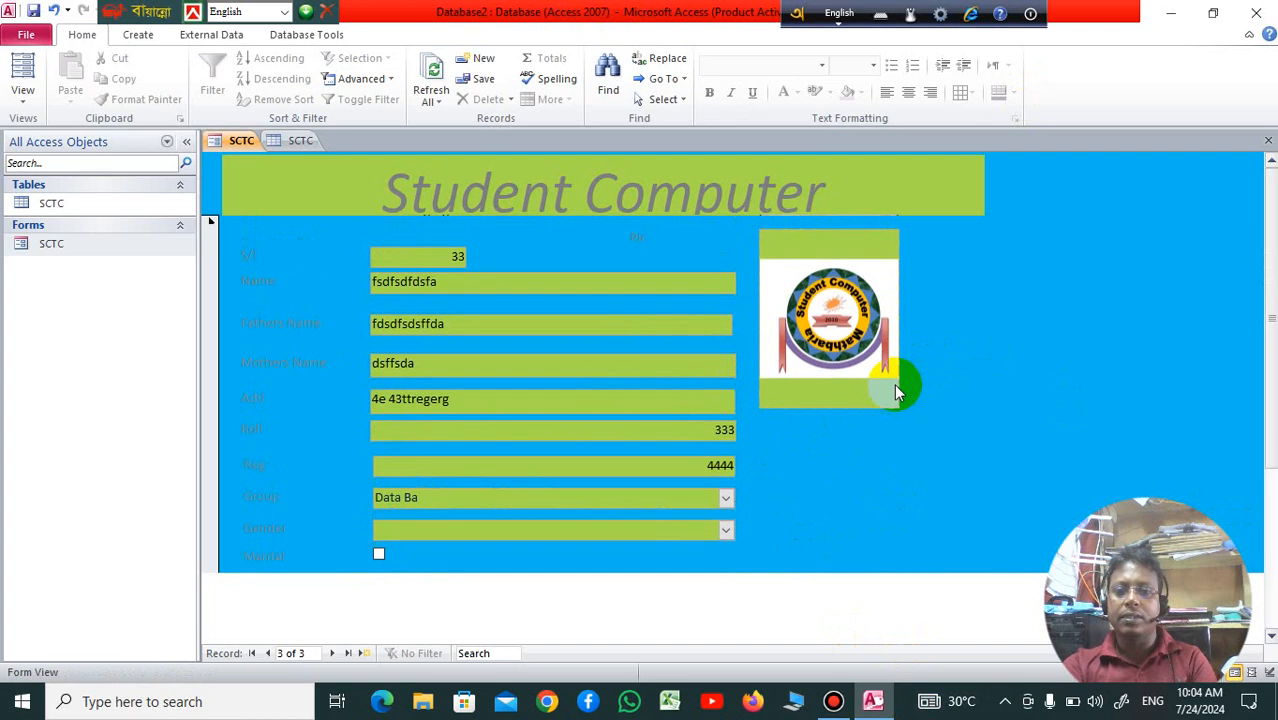
pyautogui.scroll(-3, 531, 534)
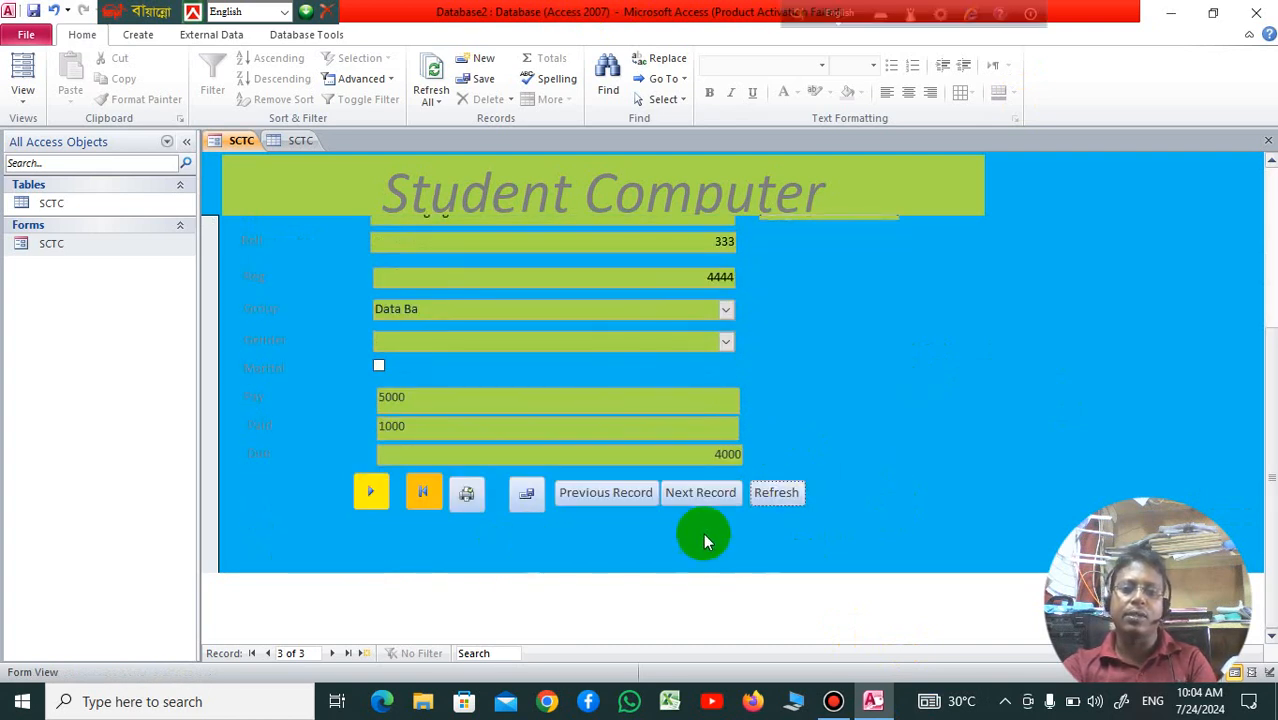
pyautogui.scroll(2, 710, 450)
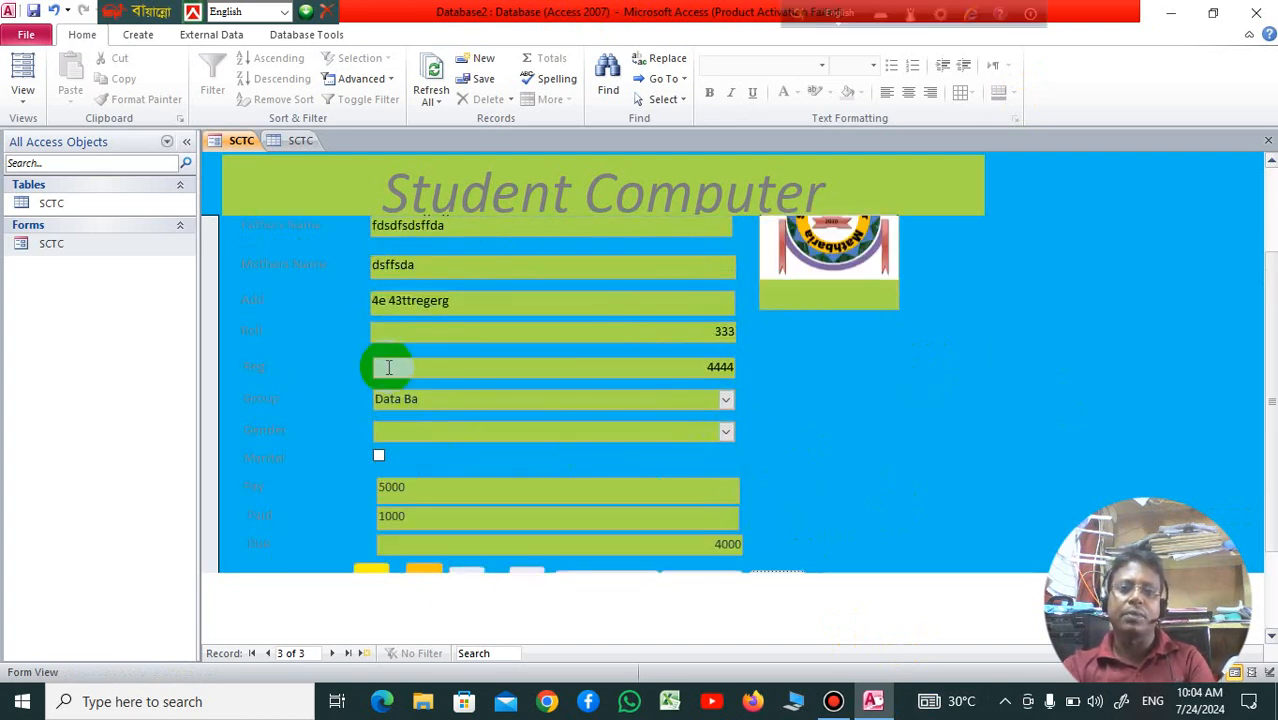
pyautogui.doubleClick(138, 210)
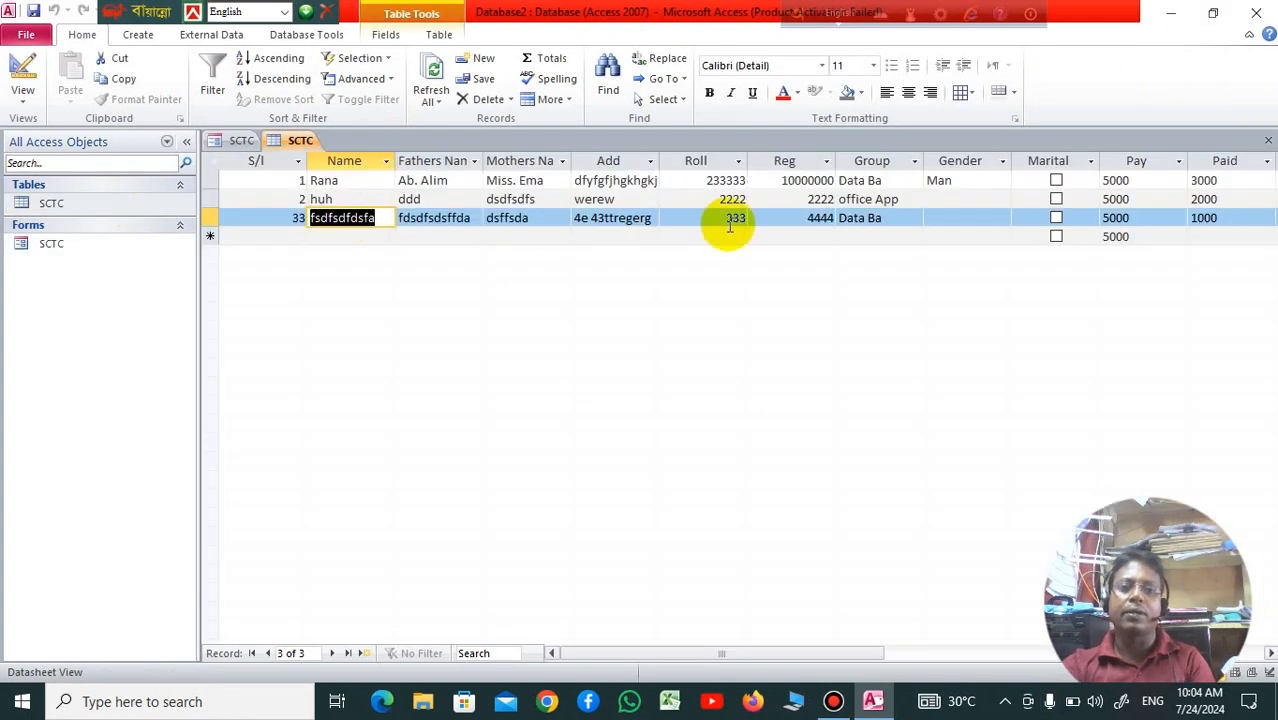
pyautogui.click(547, 233)
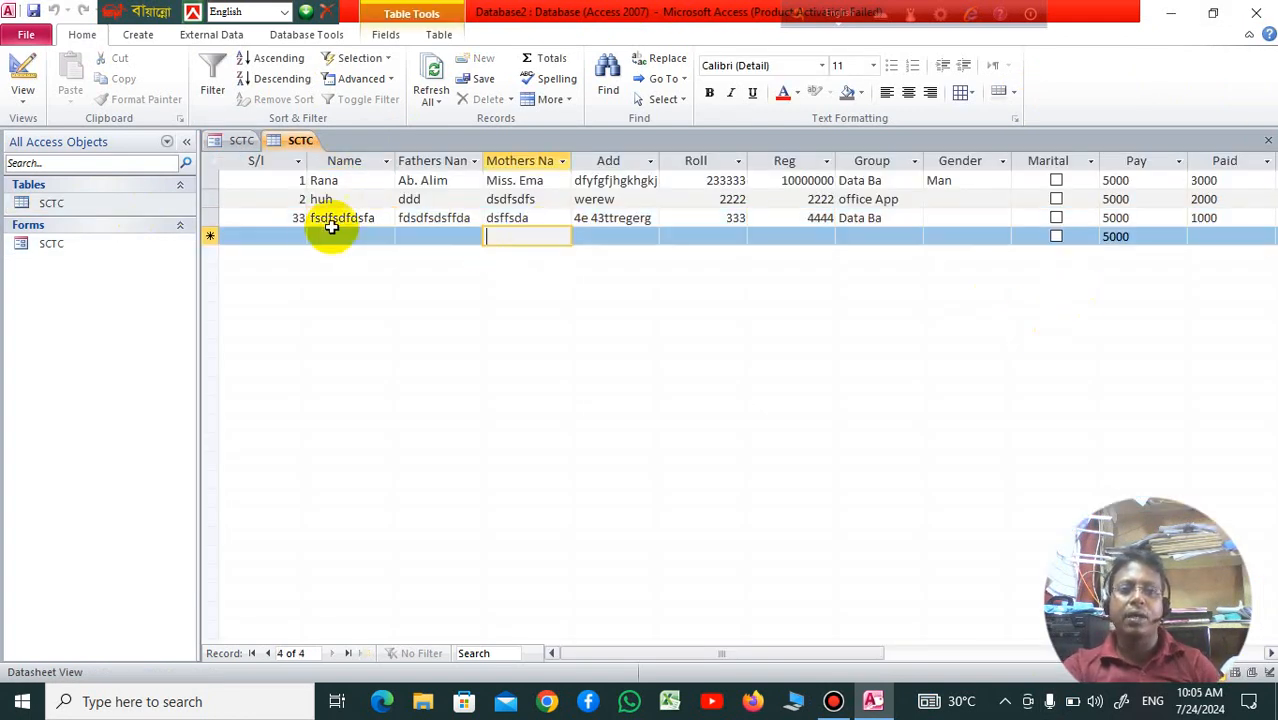
pyautogui.click(298, 220)
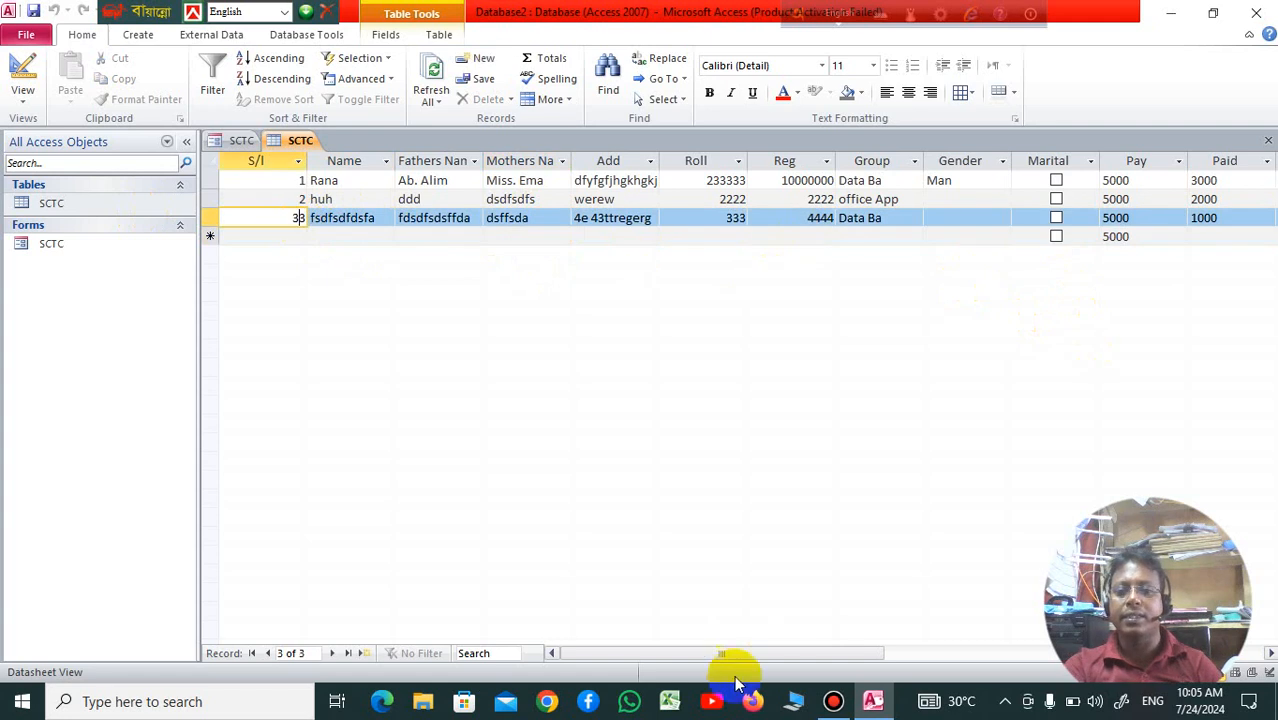
pyautogui.click(910, 656)
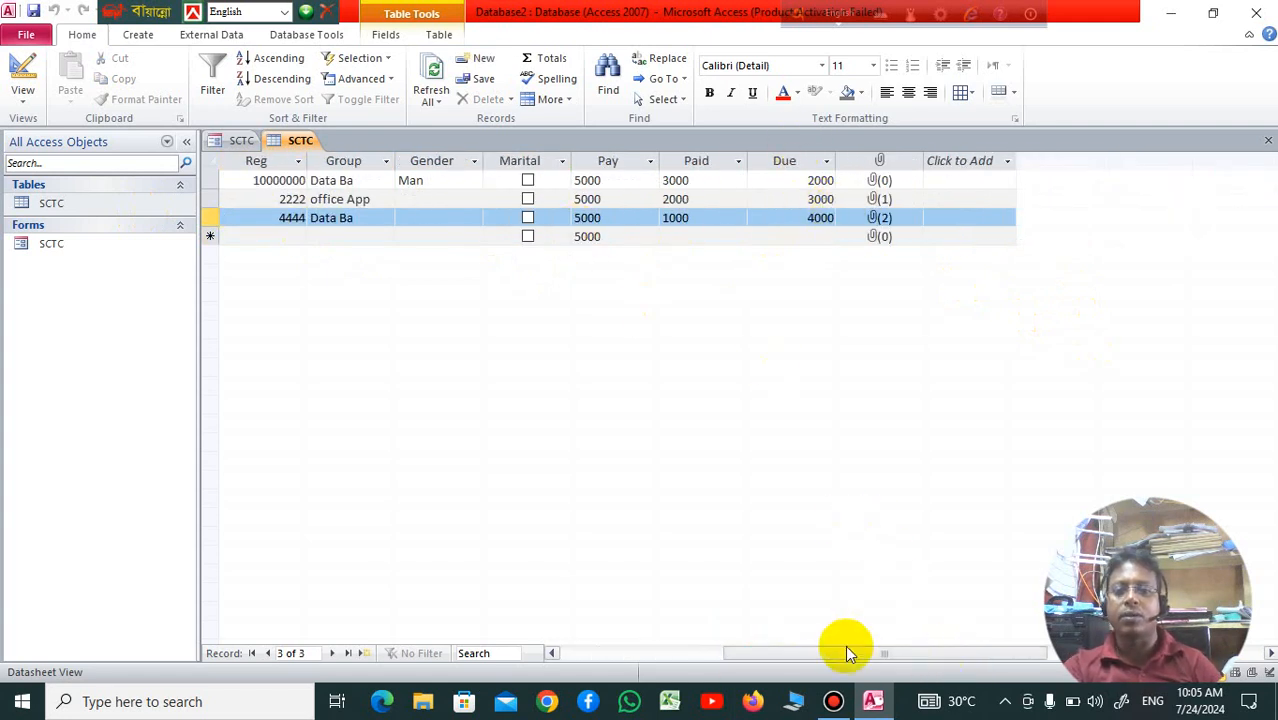
pyautogui.click(668, 652)
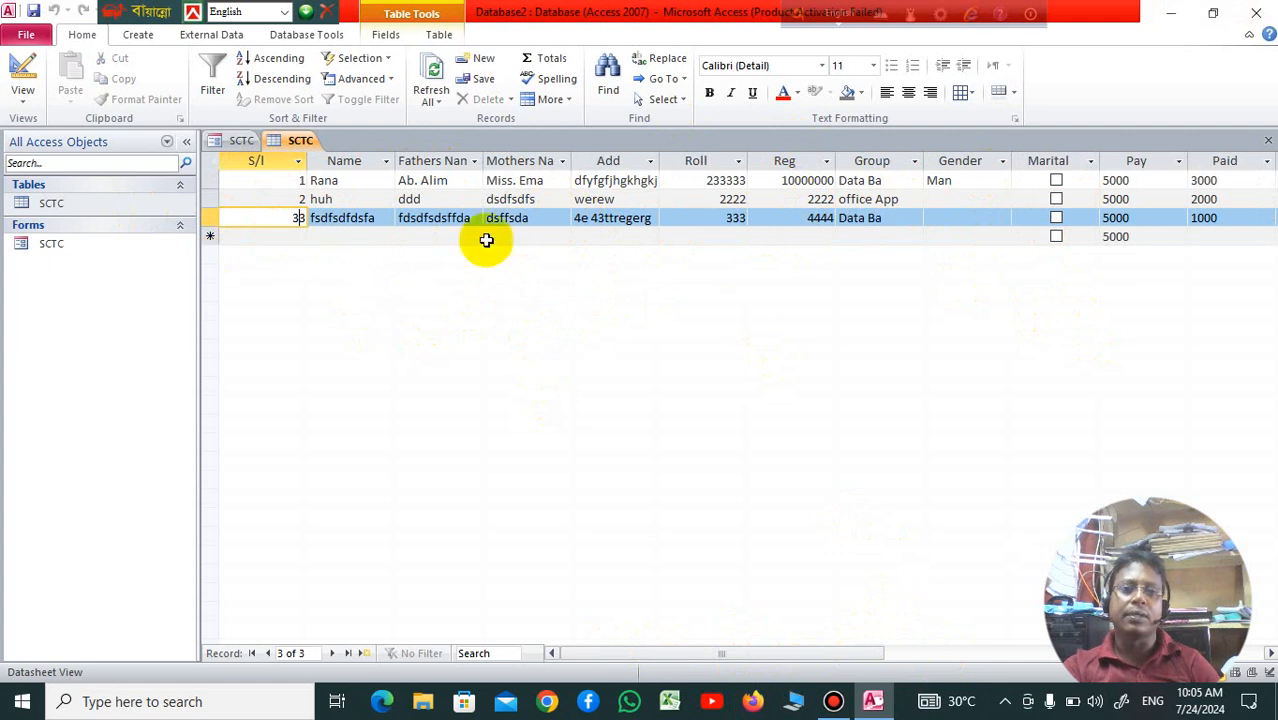
# Close the Database2 database and refresh the Windows desktop several times.
pyautogui.click(1250, 12)
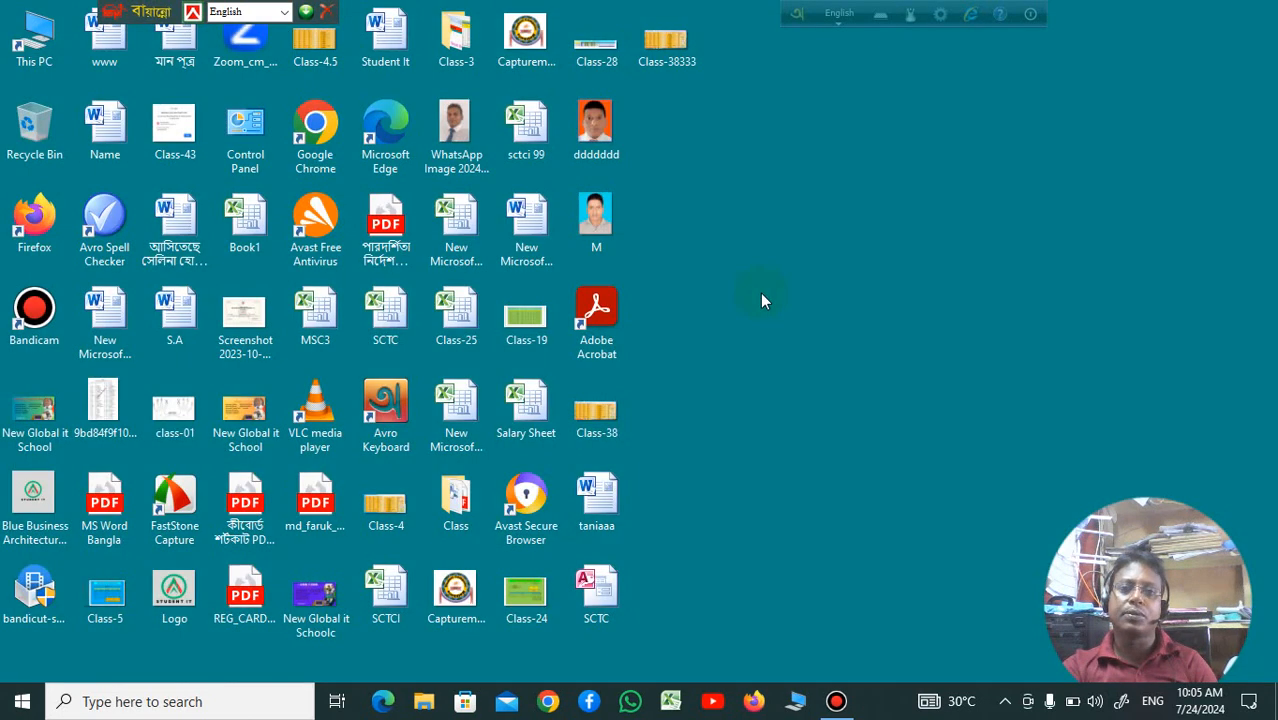
pyautogui.rightClick(860, 218)
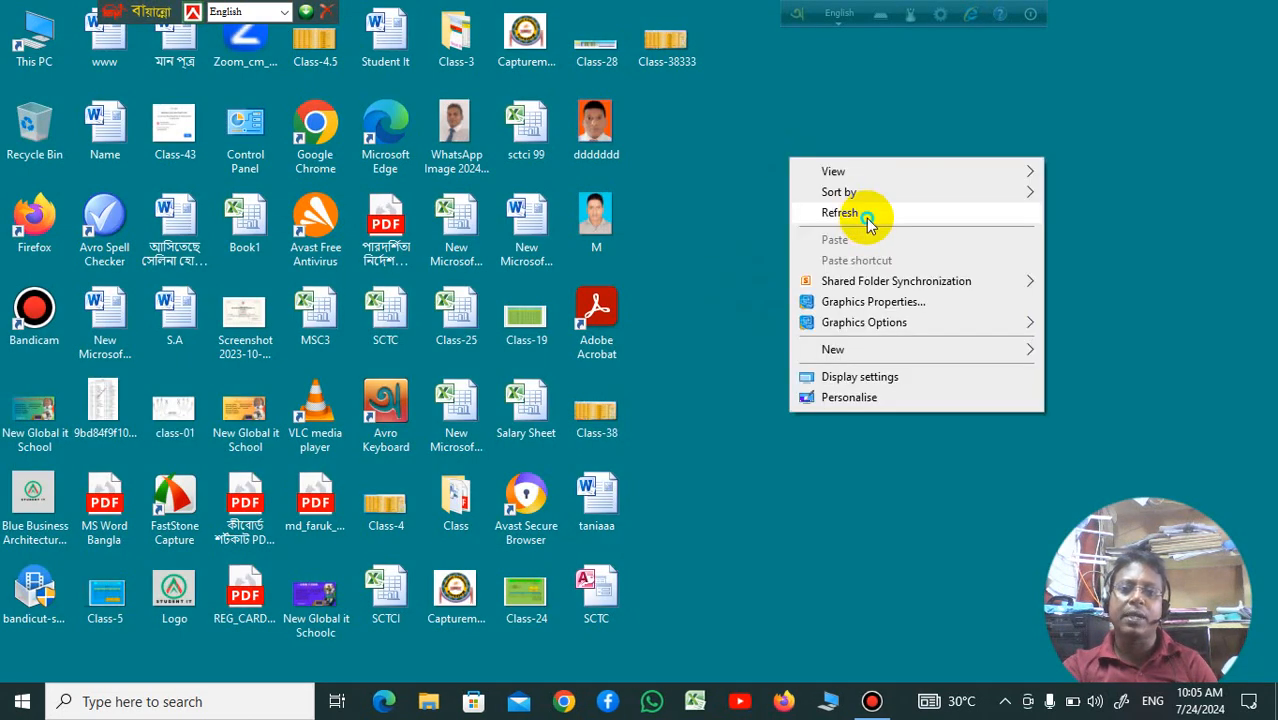
pyautogui.click(862, 216)
pyautogui.rightClick(902, 253)
pyautogui.click(902, 252)
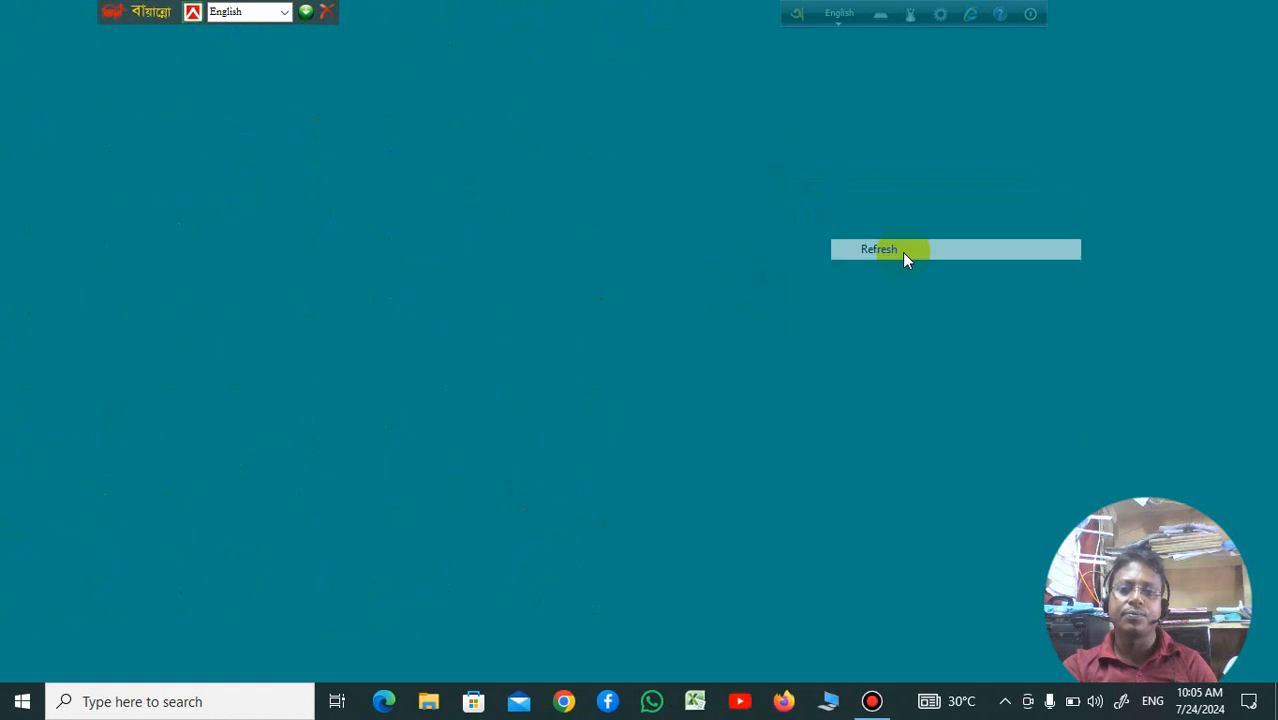
pyautogui.rightClick(802, 178)
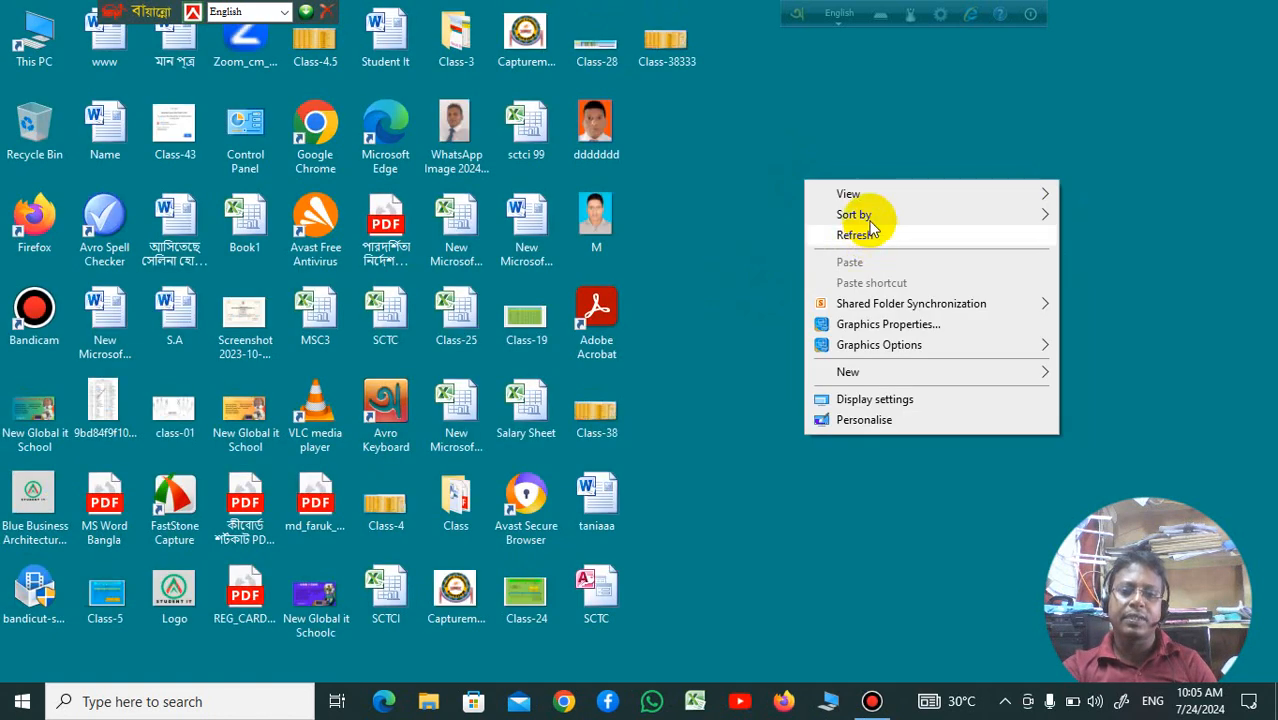
pyautogui.click(866, 236)
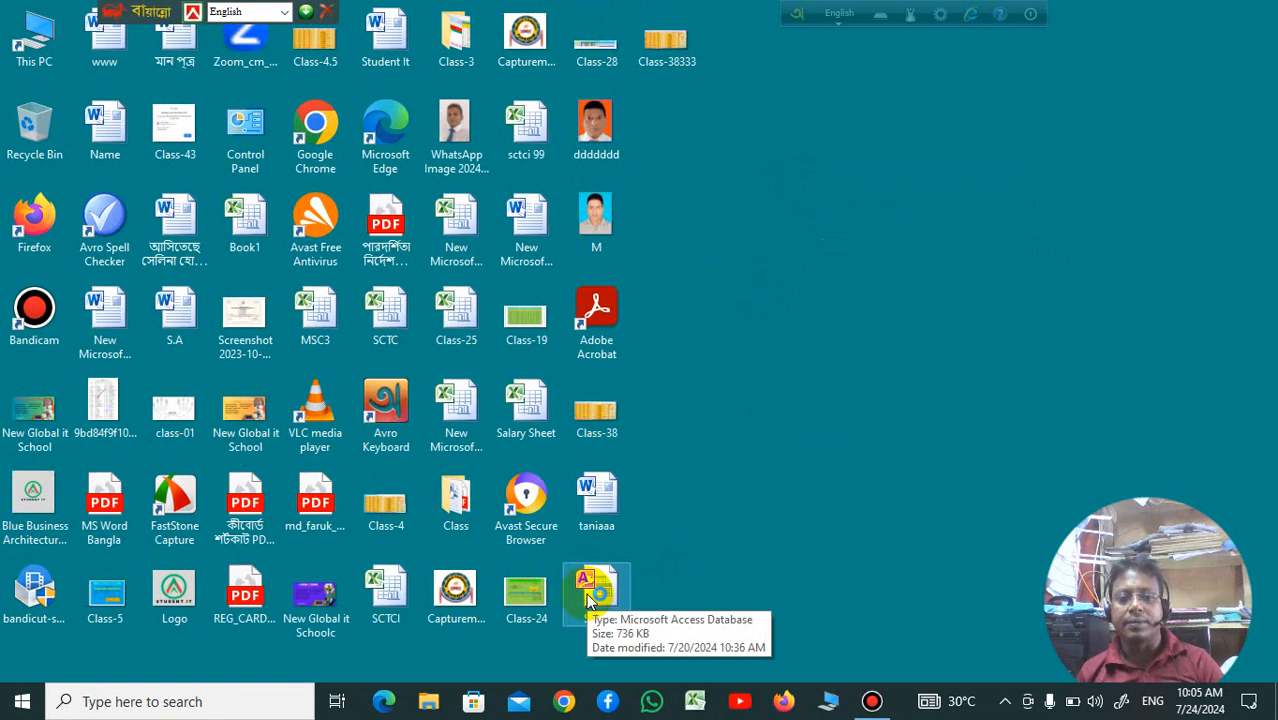
# Open the SCTC database from the desktop, enable its content, view the sctc44 form and dismiss the activation wizard.
pyautogui.doubleClick(588, 597)
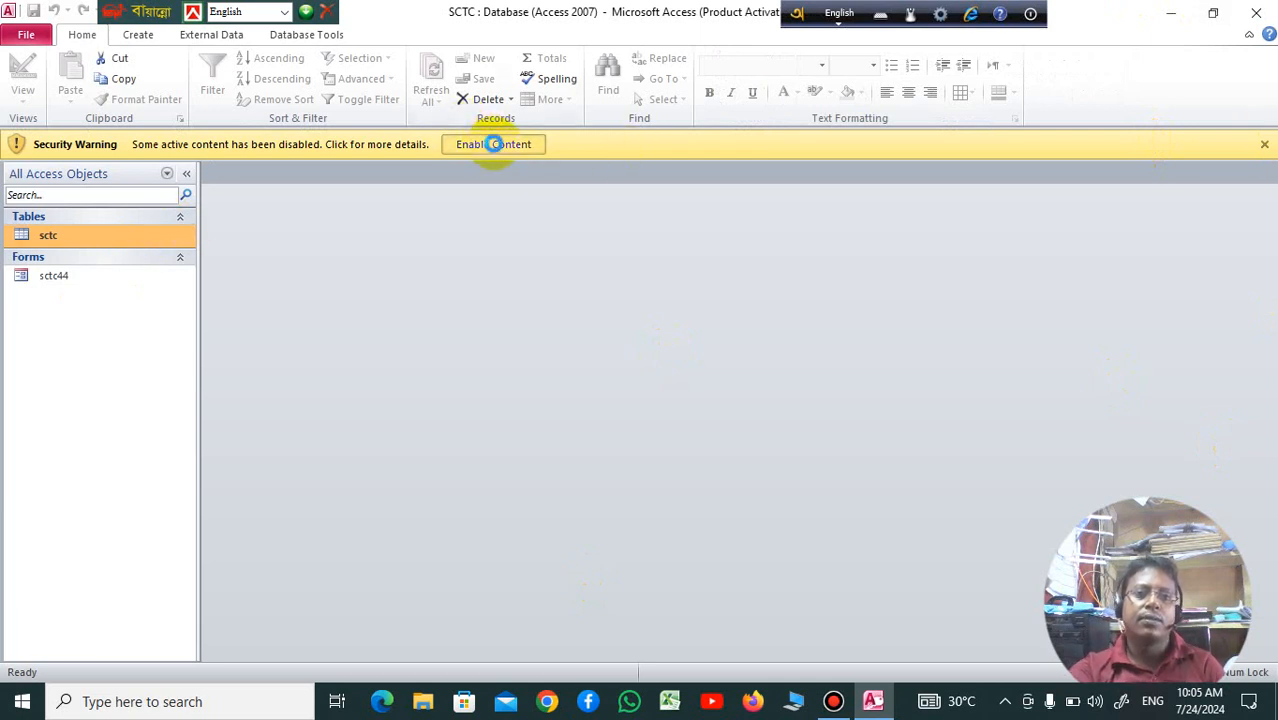
pyautogui.click(493, 144)
pyautogui.click(105, 244)
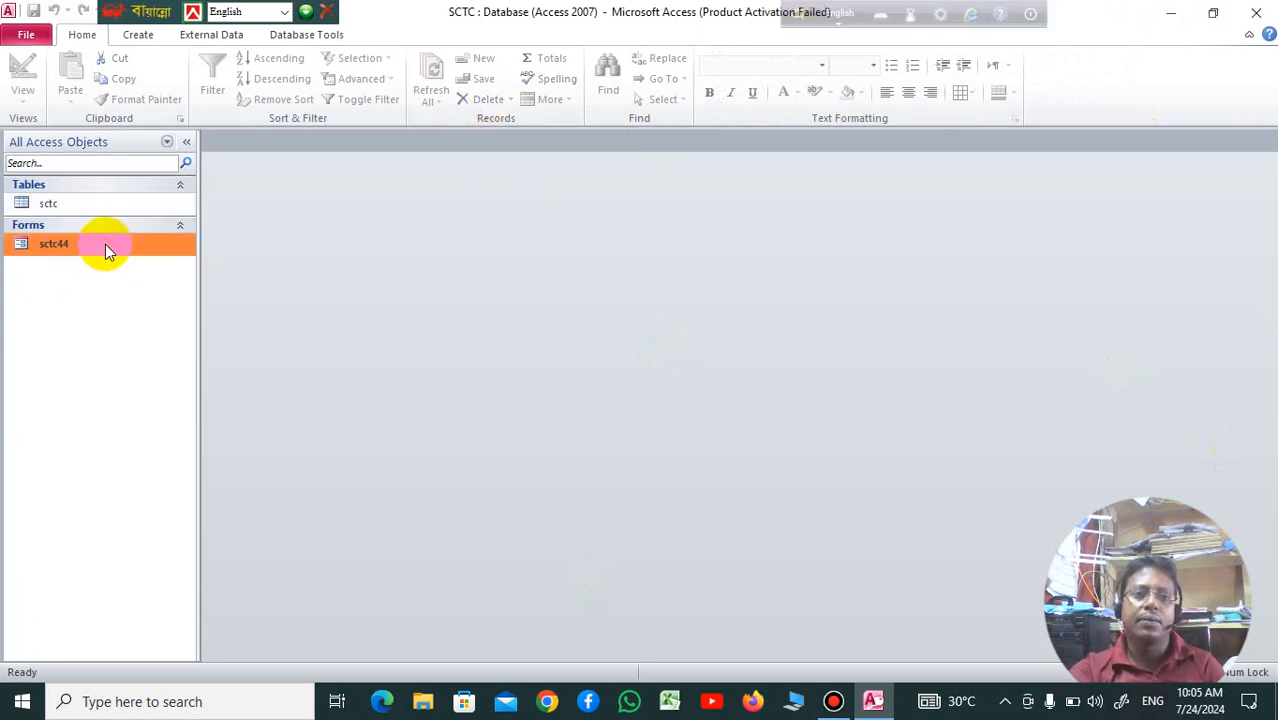
pyautogui.doubleClick(105, 244)
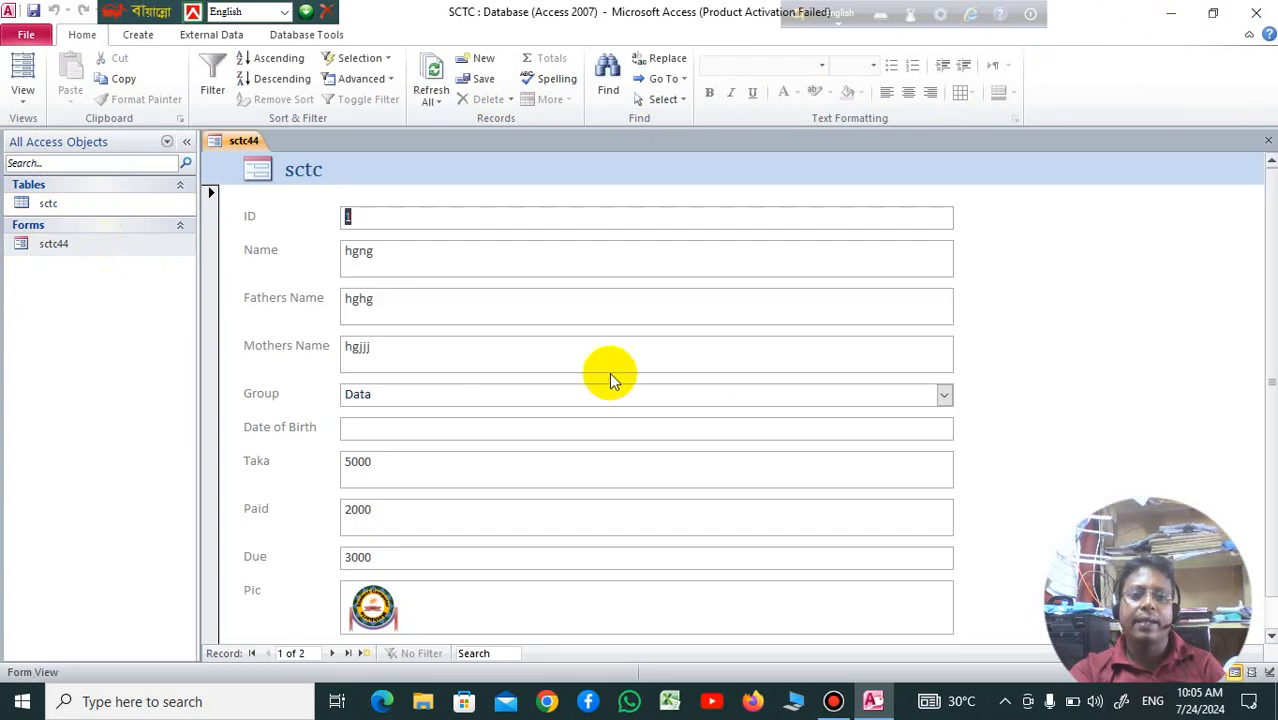
pyautogui.scroll(-2, 410, 372)
pyautogui.scroll(2, 376, 360)
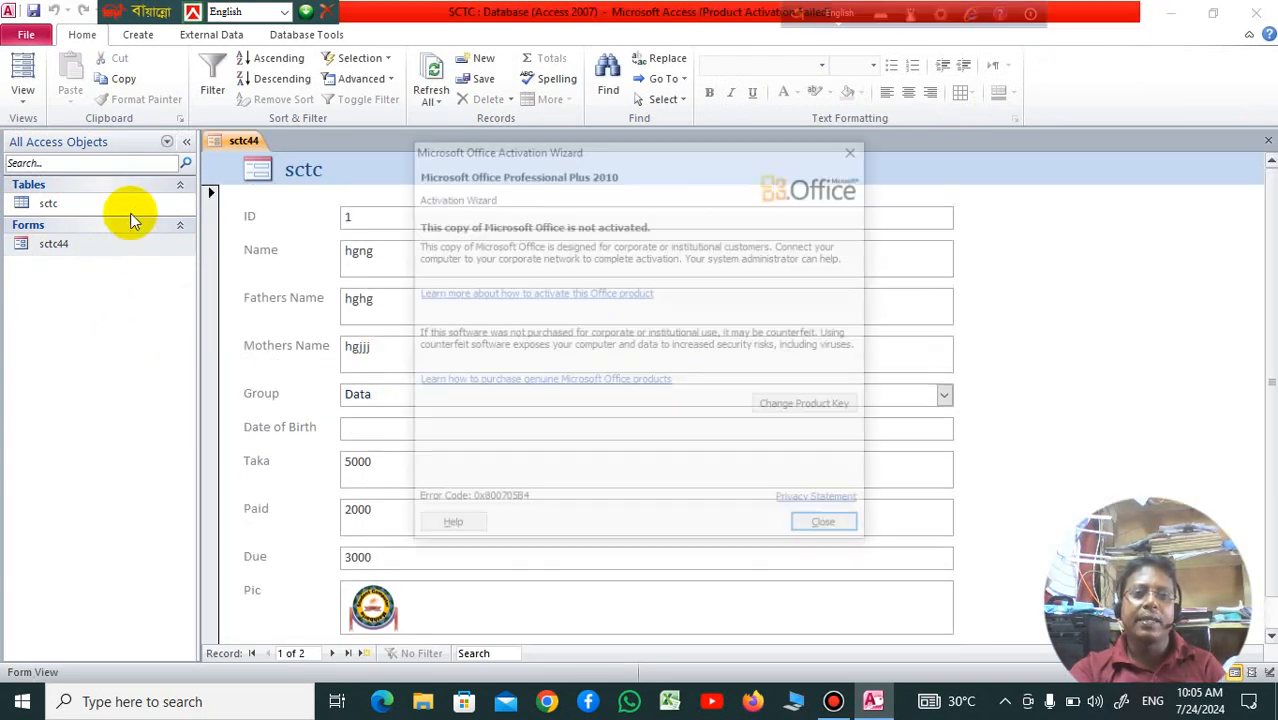
pyautogui.click(850, 153)
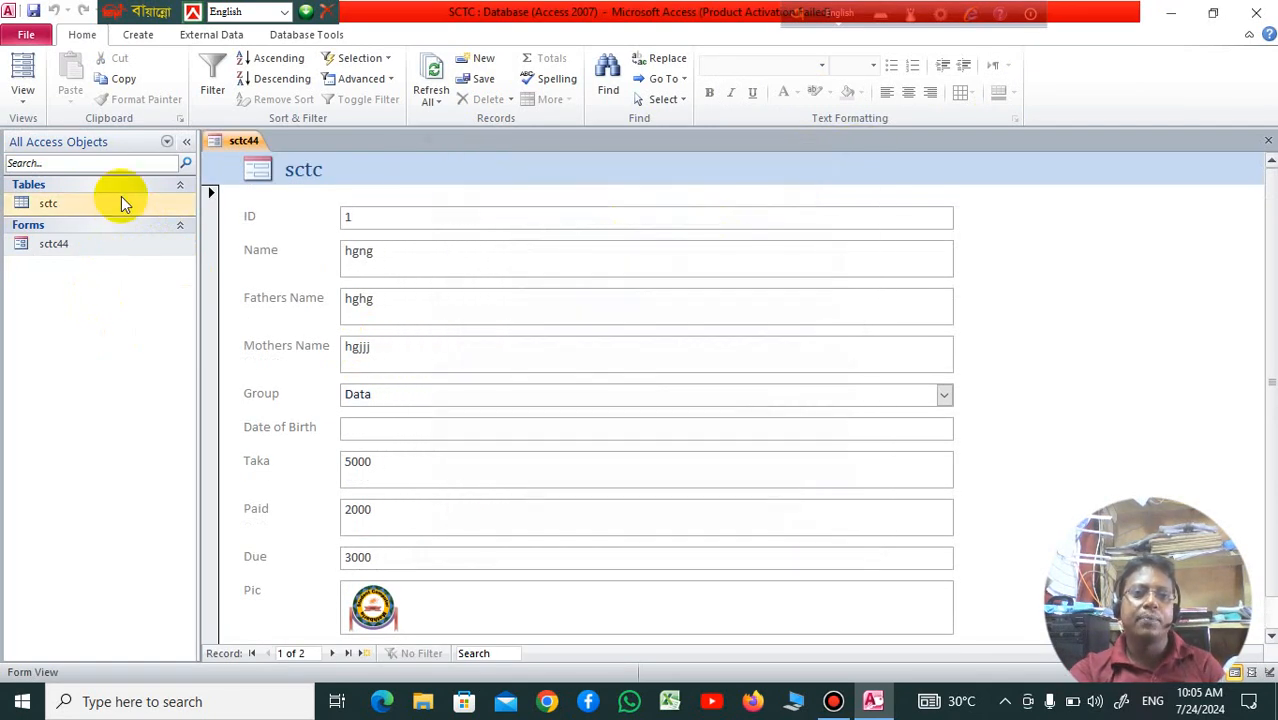
# Open the sctc table in Datasheet View and create a form from it.
pyautogui.click(117, 206)
pyautogui.doubleClick(117, 204)
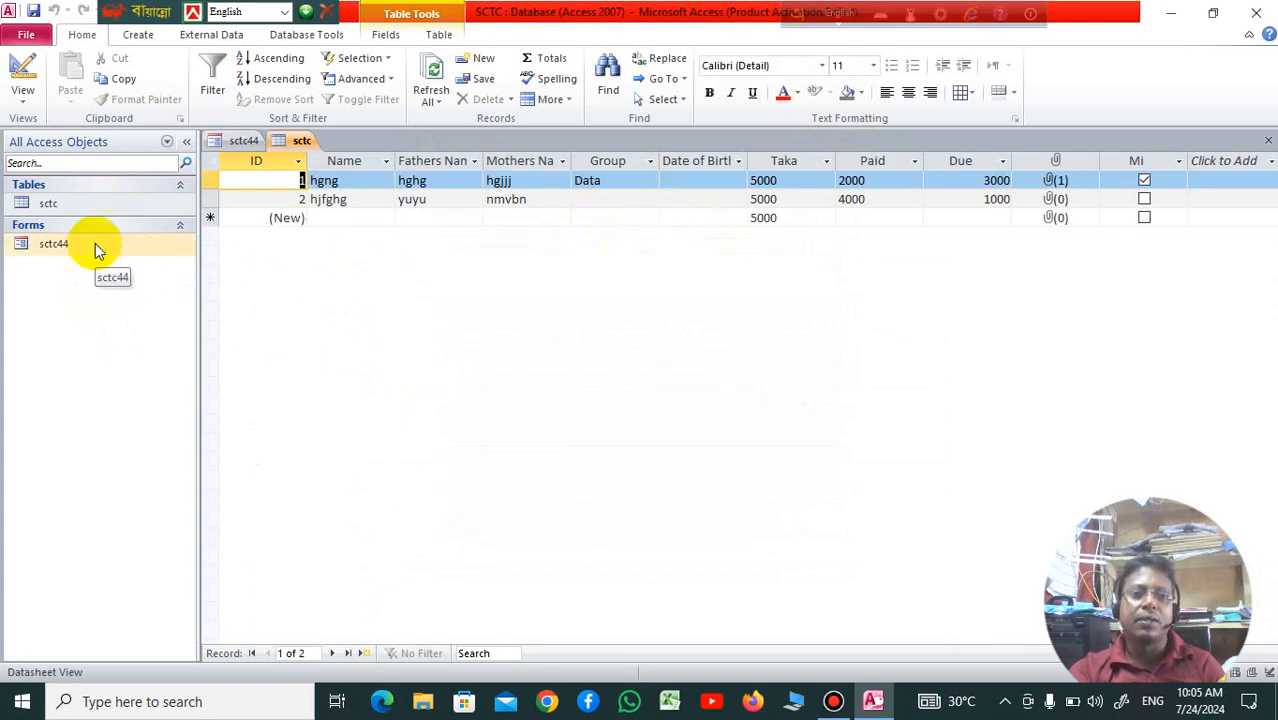
pyautogui.click(140, 36)
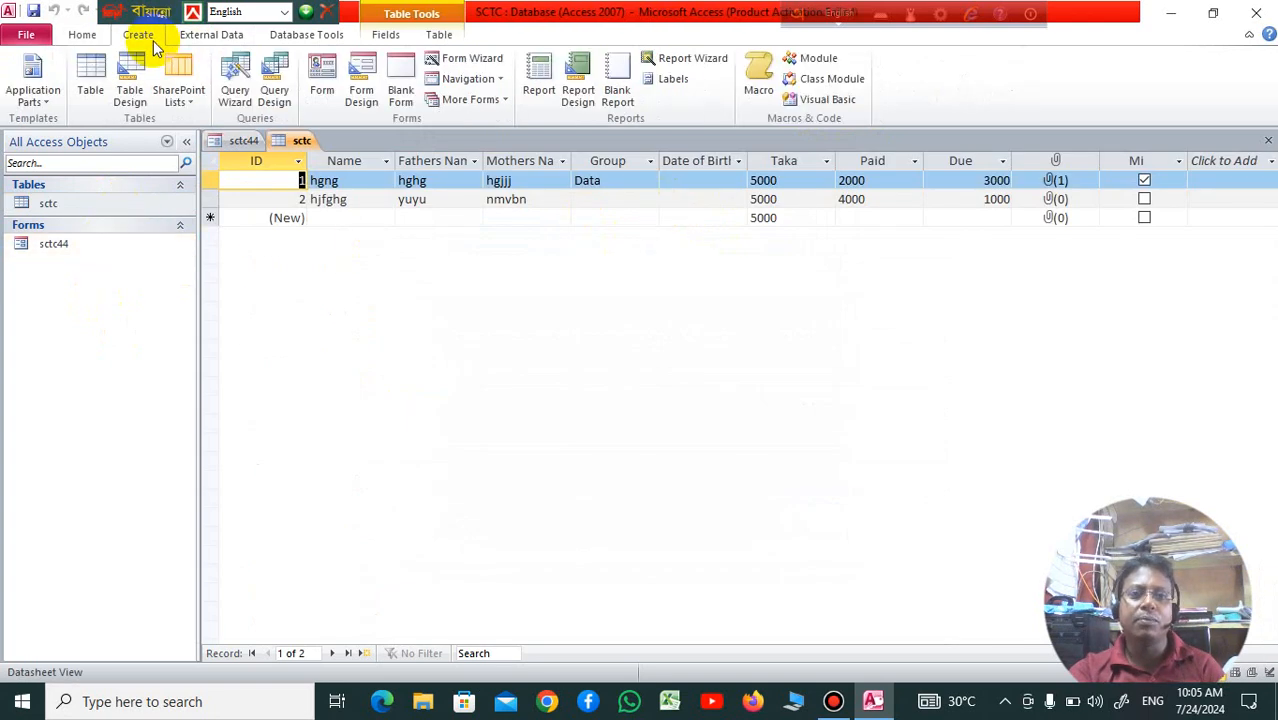
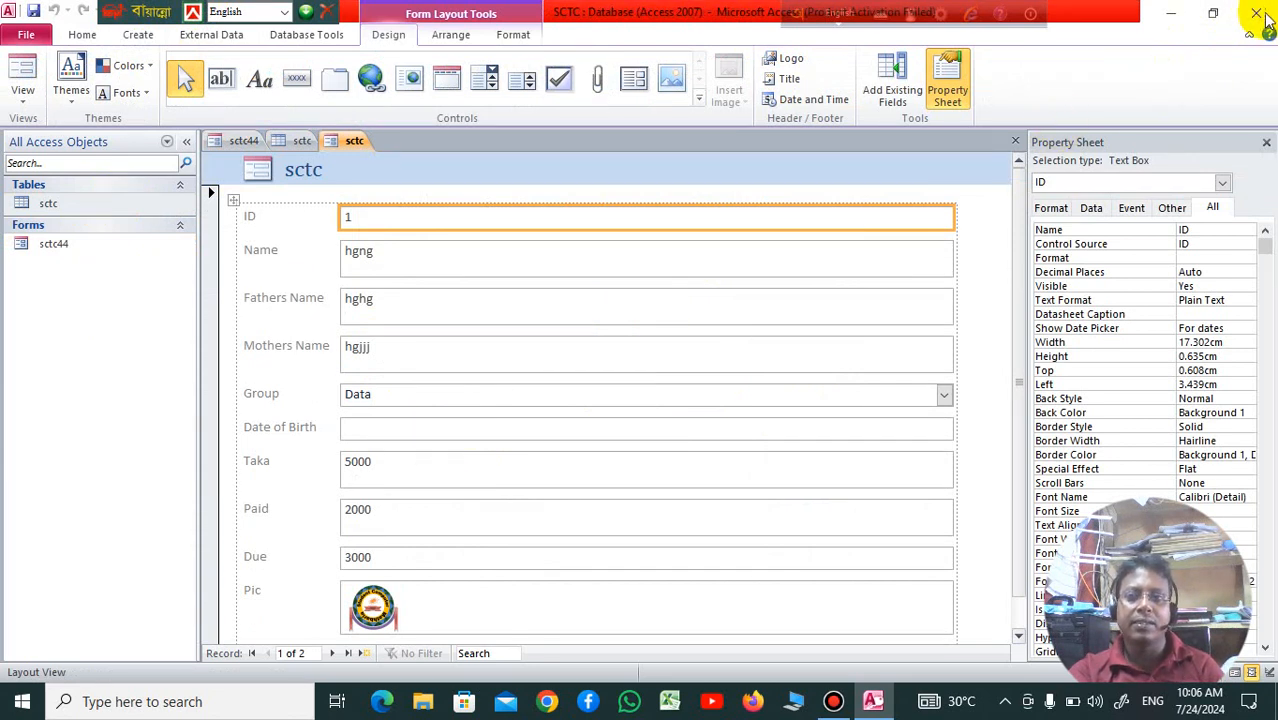
# Close the SCTC database without saving the design of the new sctc form.
pyautogui.click(1257, 13)
pyautogui.click(736, 397)
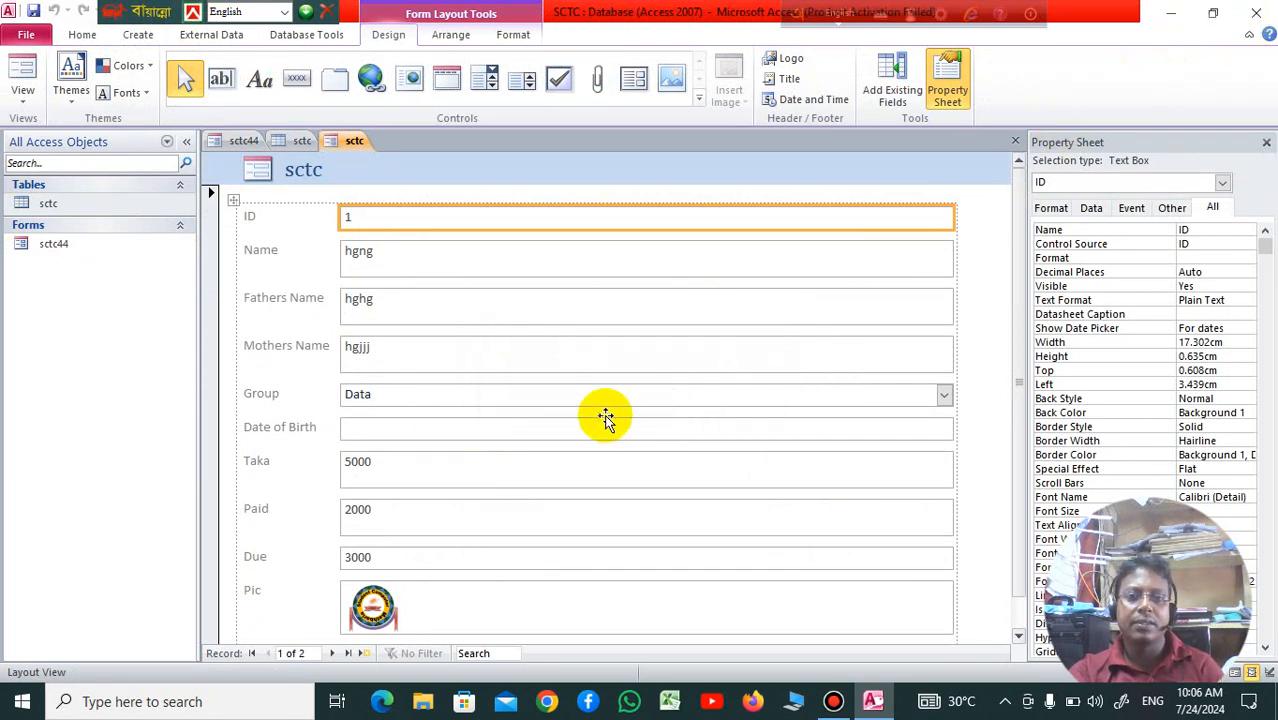
pyautogui.click(1258, 12)
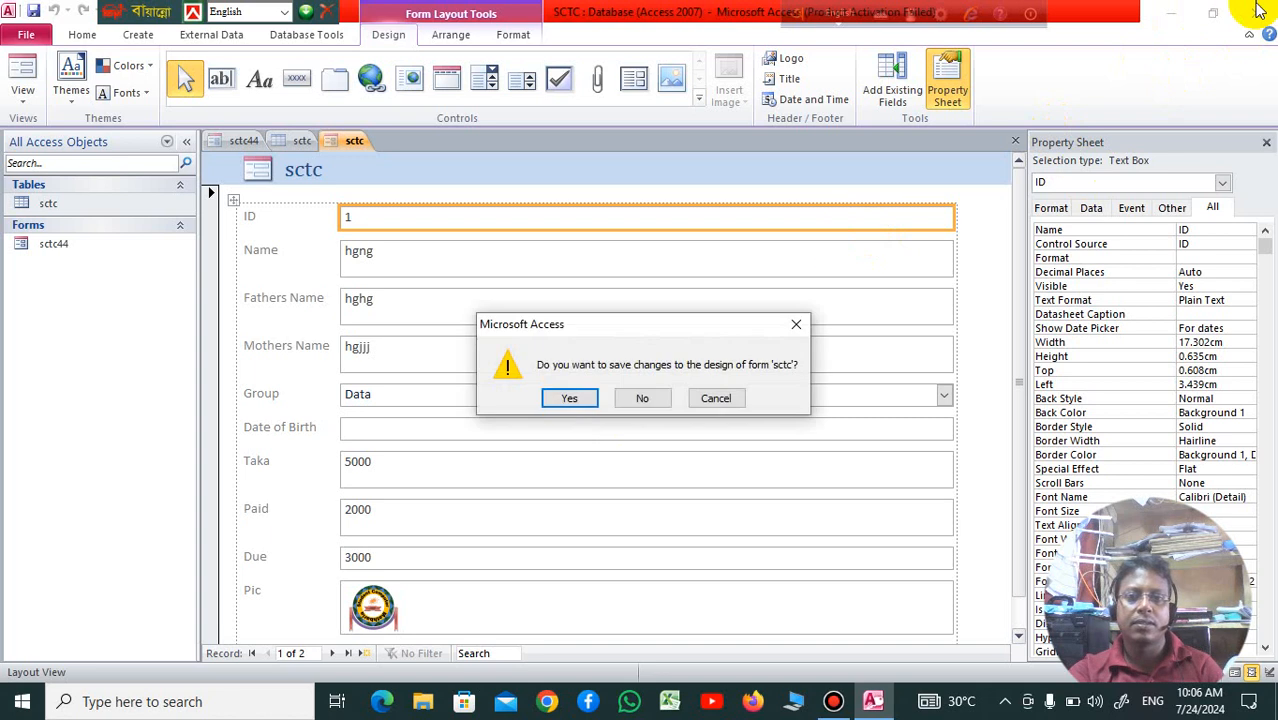
pyautogui.click(641, 400)
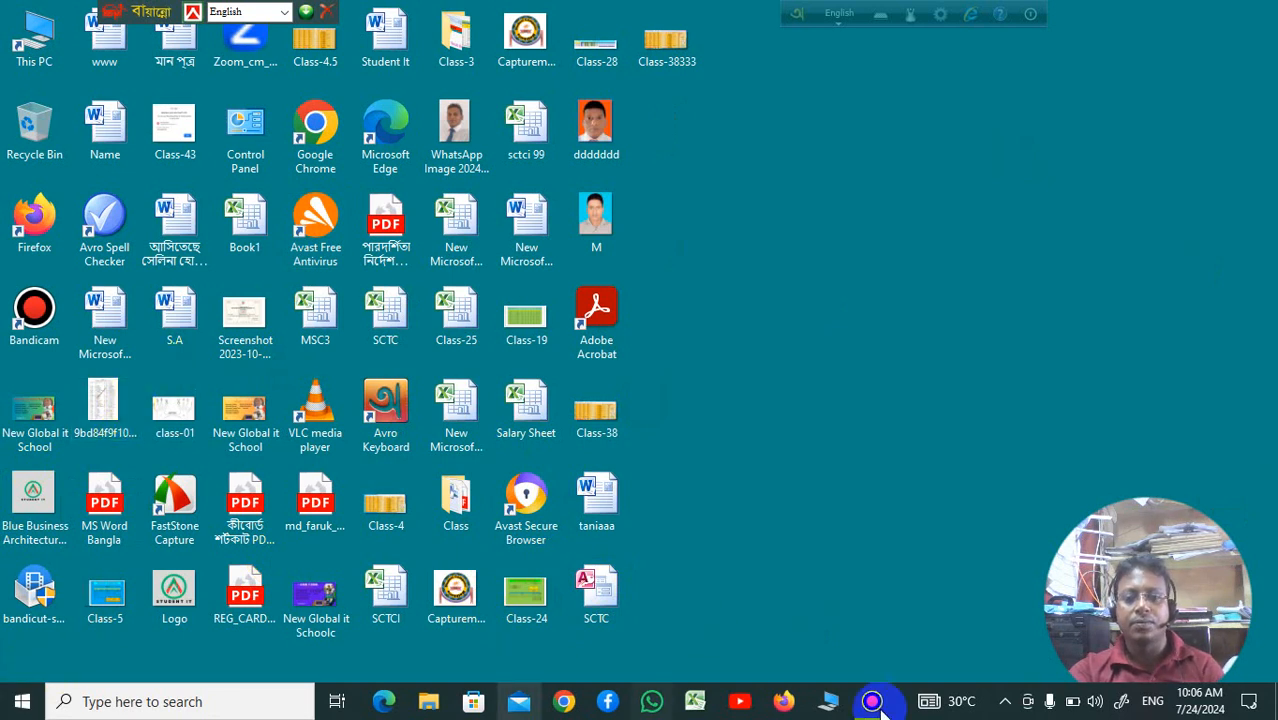
pyautogui.moveTo(868, 704)
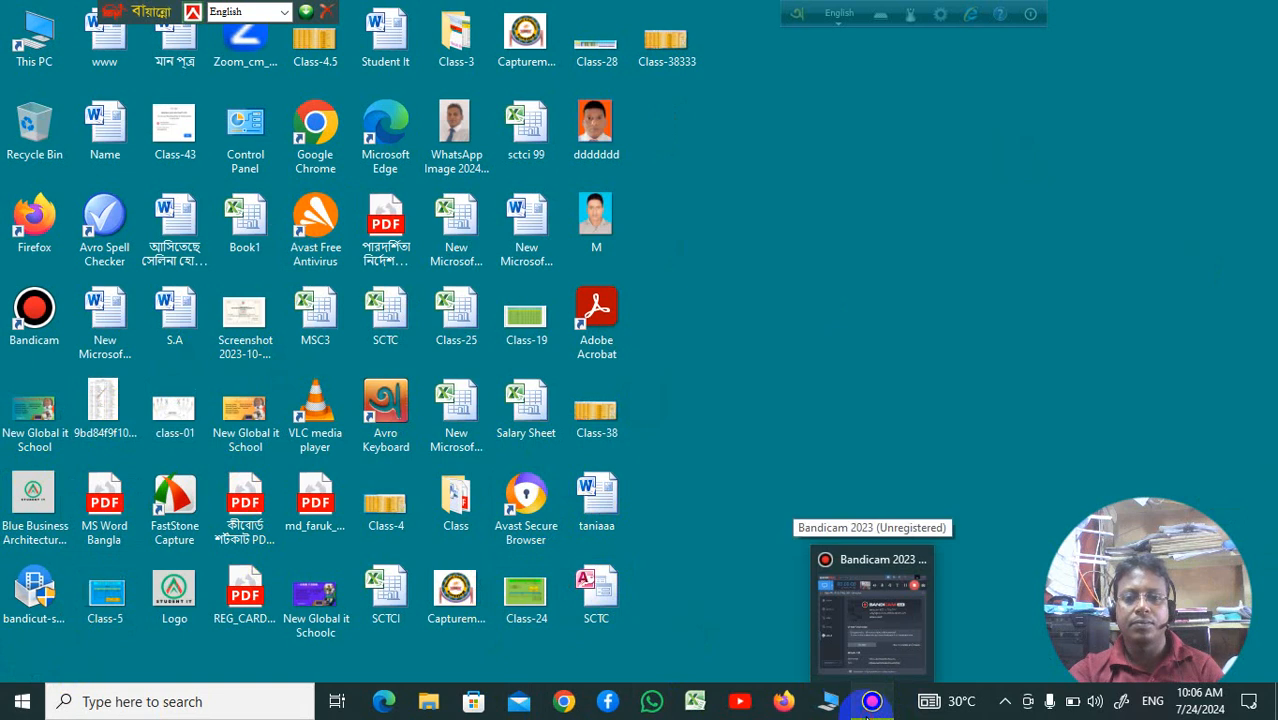
pyautogui.click(870, 605)
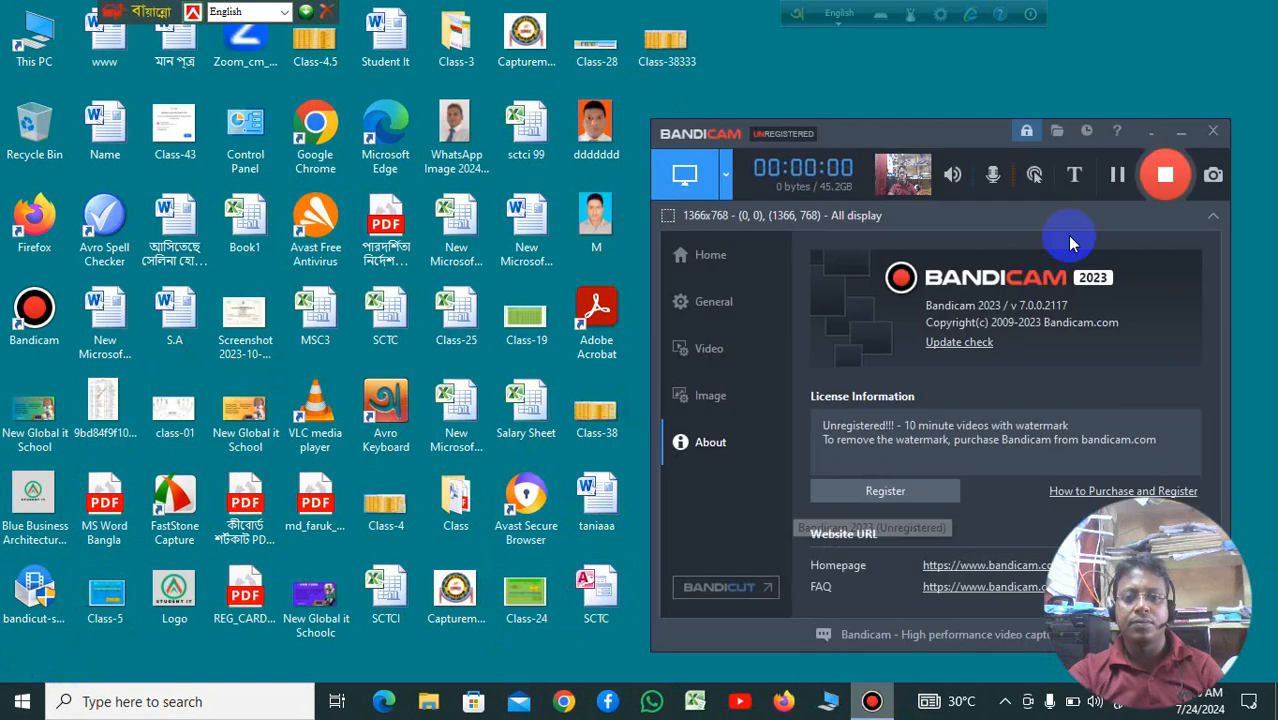
pyautogui.click(1165, 176)
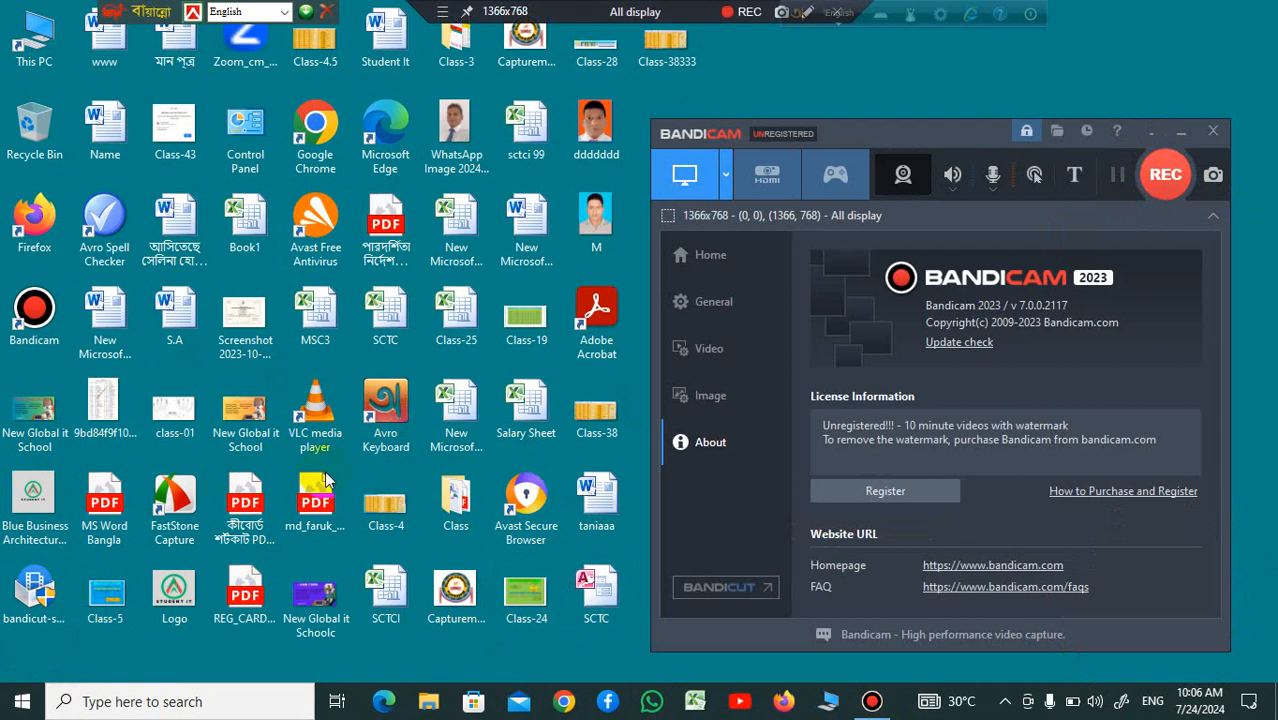